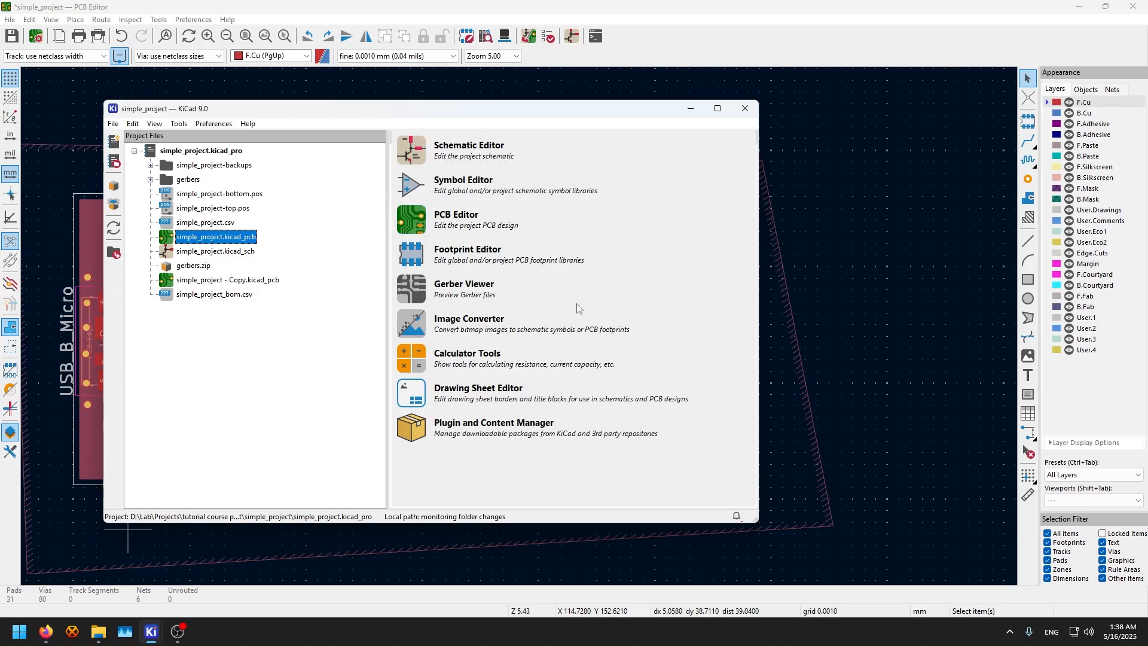
# Switch to the schematic editor and examine the voltage regulator circuit on the main sheet
pyautogui.moveTo(151, 632)
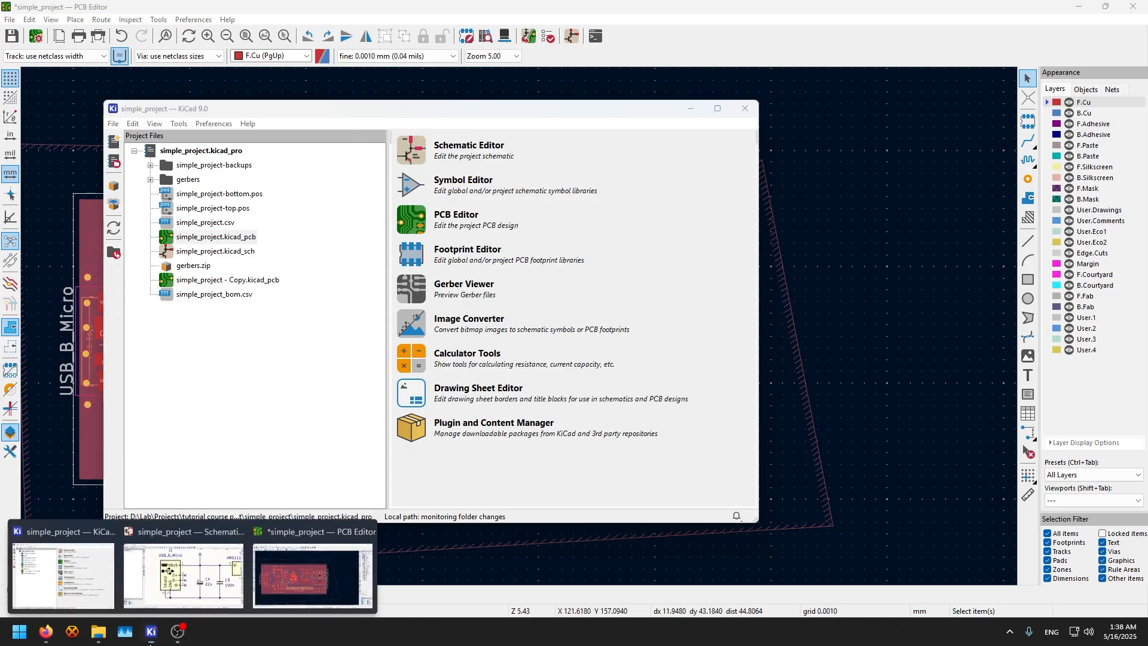
pyautogui.click(191, 574)
pyautogui.scroll(12, 713, 320)
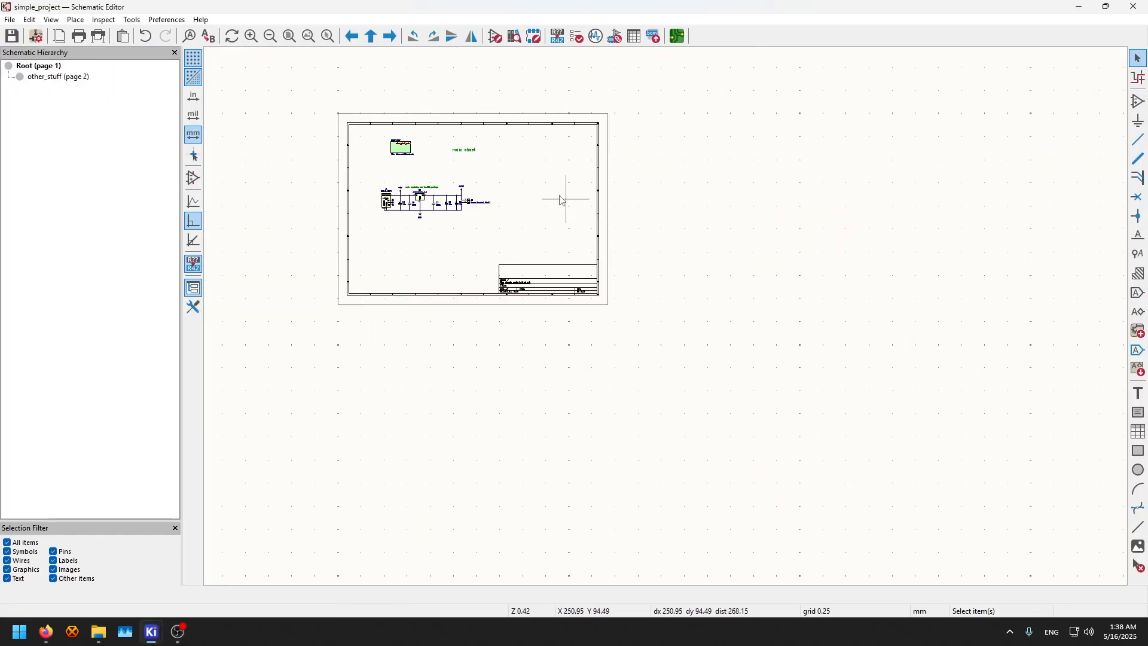
pyautogui.scroll(4, 559, 359)
pyautogui.scroll(-1, 664, 319)
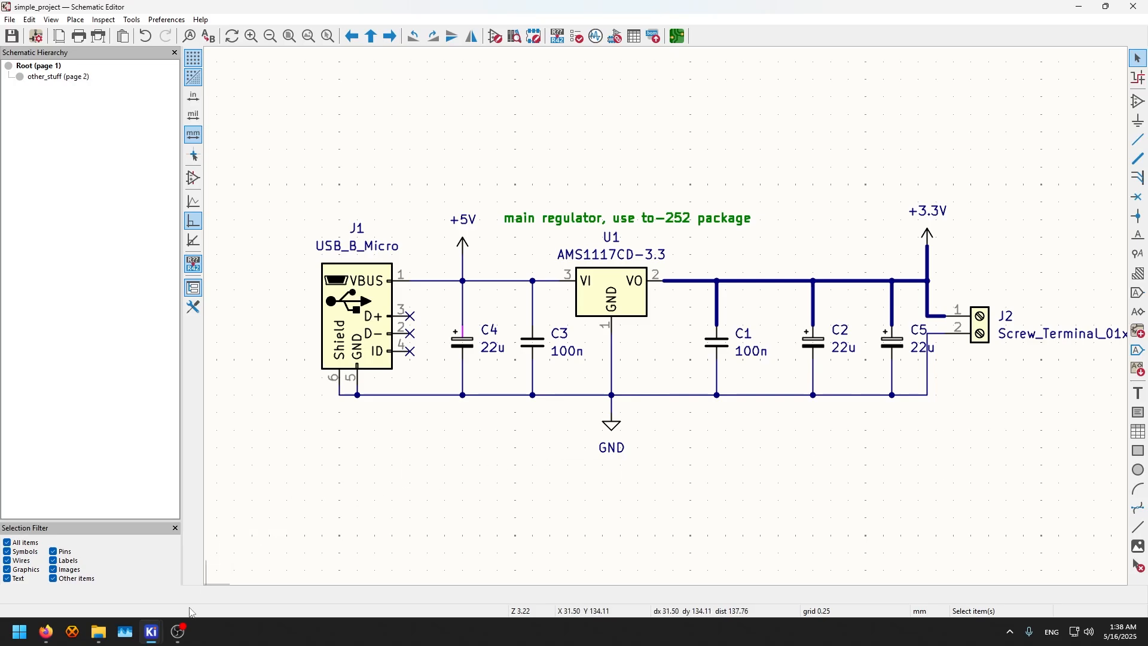
# Return to the PCB editor and close it, saving the changes to simple_project.kicad_pcb
pyautogui.moveTo(159, 632)
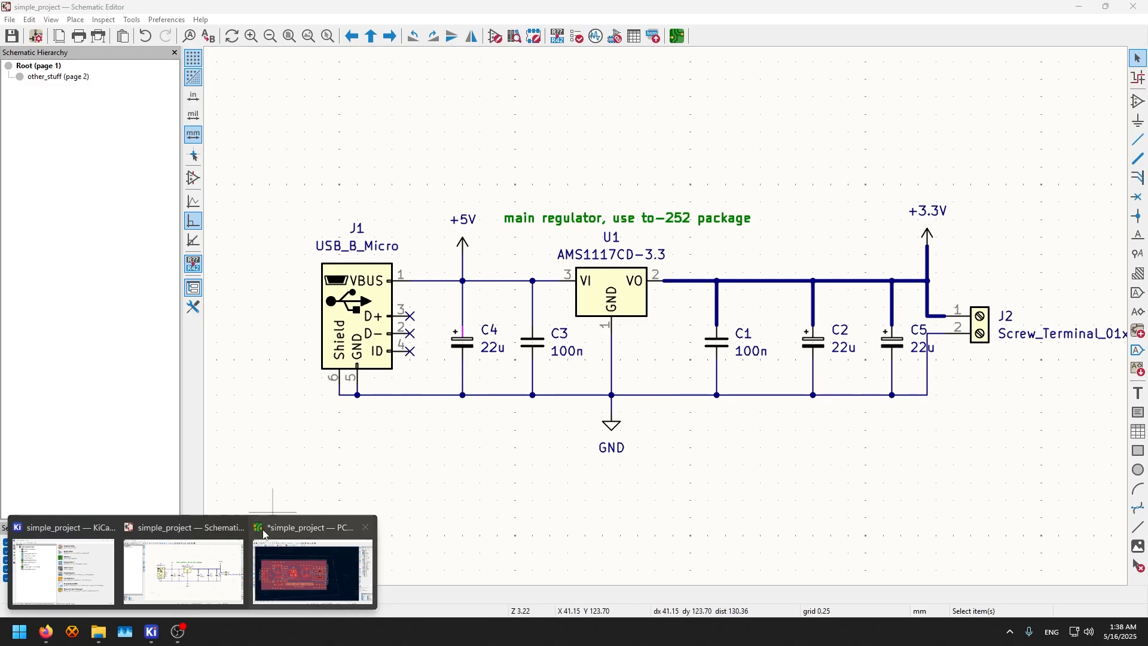
pyautogui.click(300, 569)
pyautogui.scroll(-3, 271, 419)
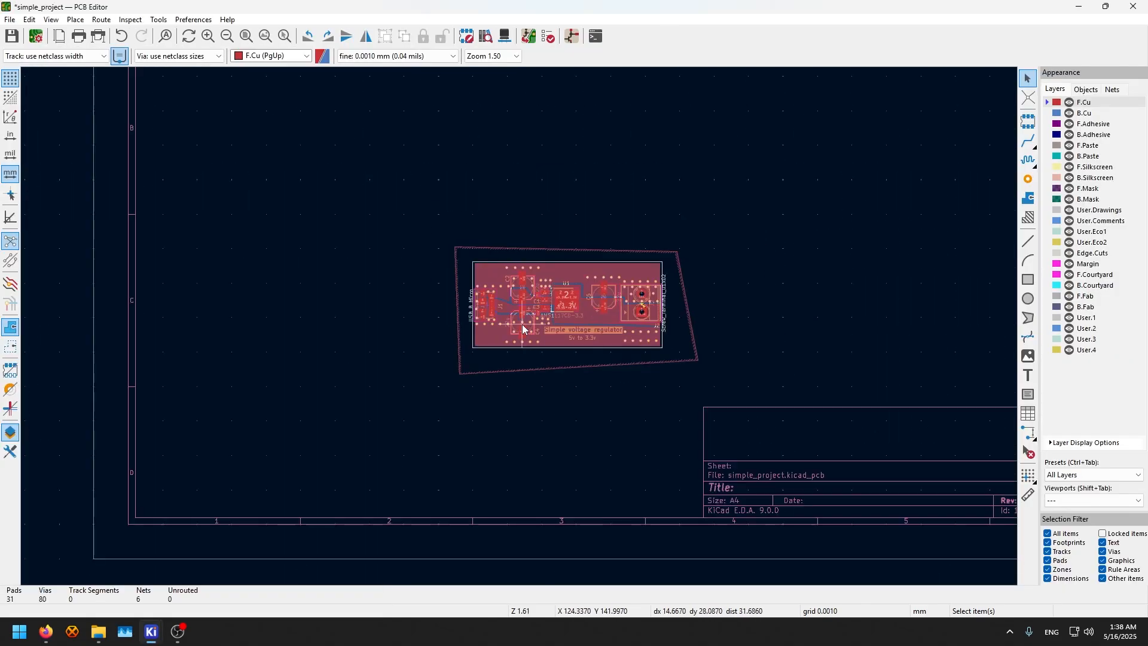
pyautogui.scroll(2, 565, 311)
pyautogui.click(1133, 6)
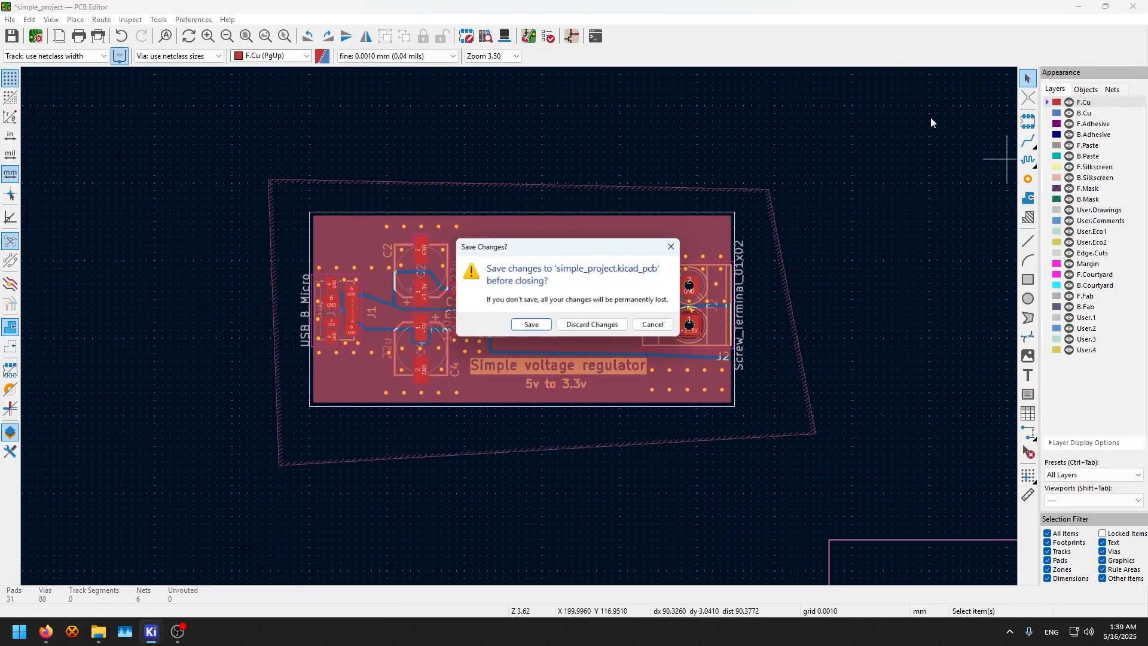
pyautogui.click(526, 325)
# Reopen the board from the project manager and look over its full layout
pyautogui.moveTo(150, 631)
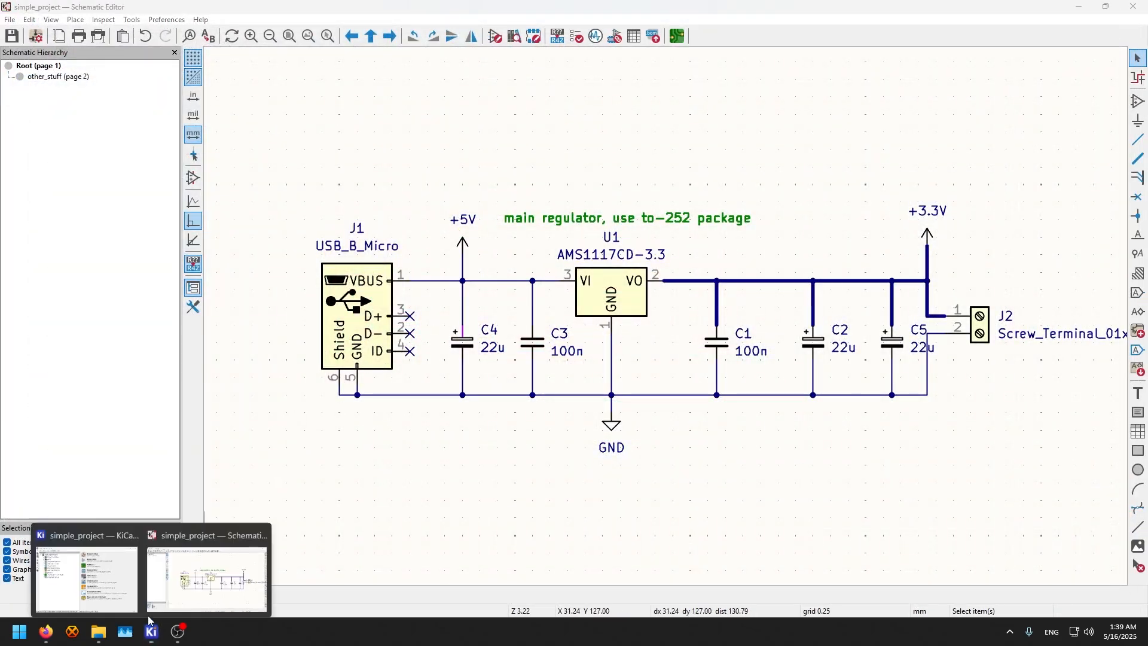
pyautogui.click(60, 574)
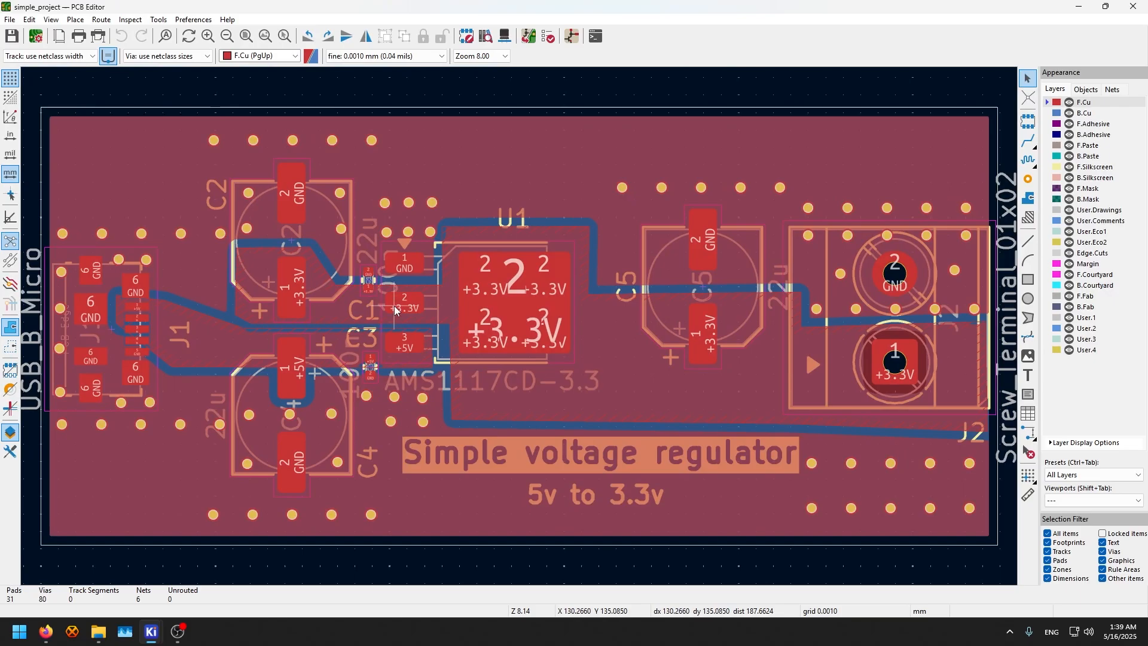
pyautogui.scroll(-3, 536, 321)
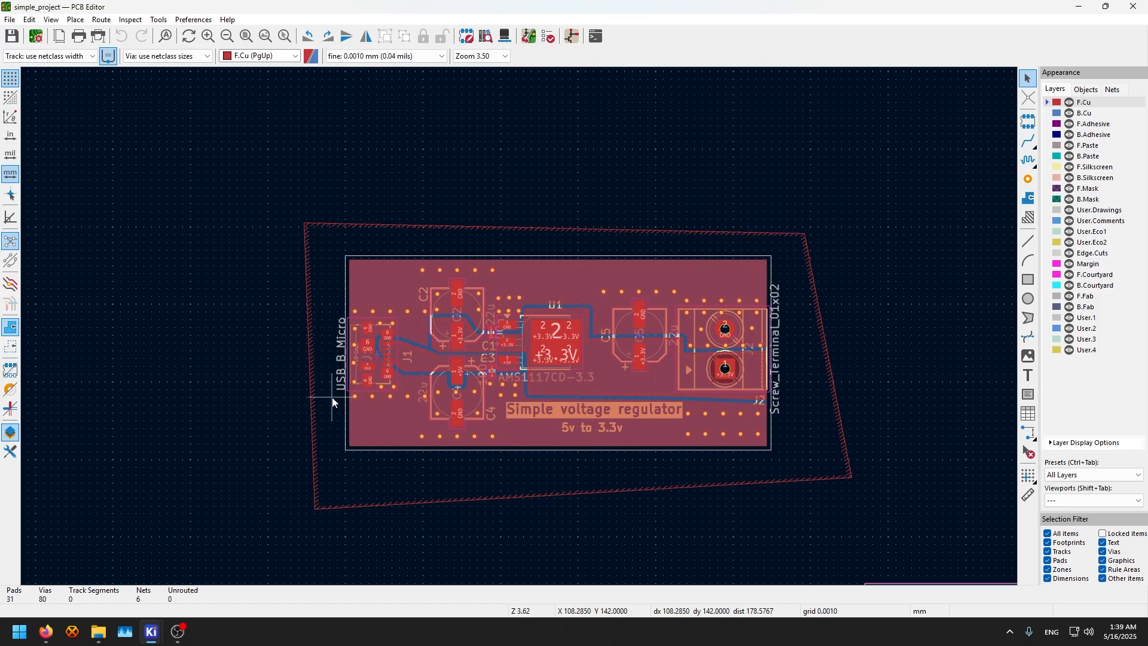
pyautogui.scroll(3, 357, 354)
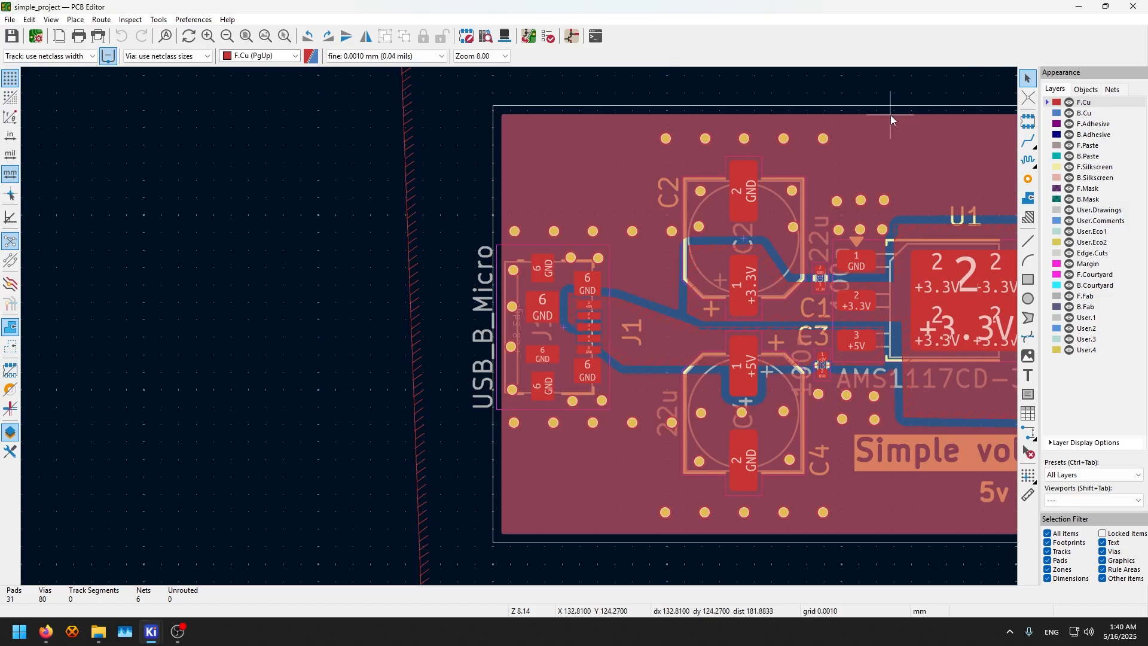
pyautogui.scroll(-2, 729, 120)
pyautogui.moveTo(657, 212); pyautogui.dragTo(616, 201, button='middle')
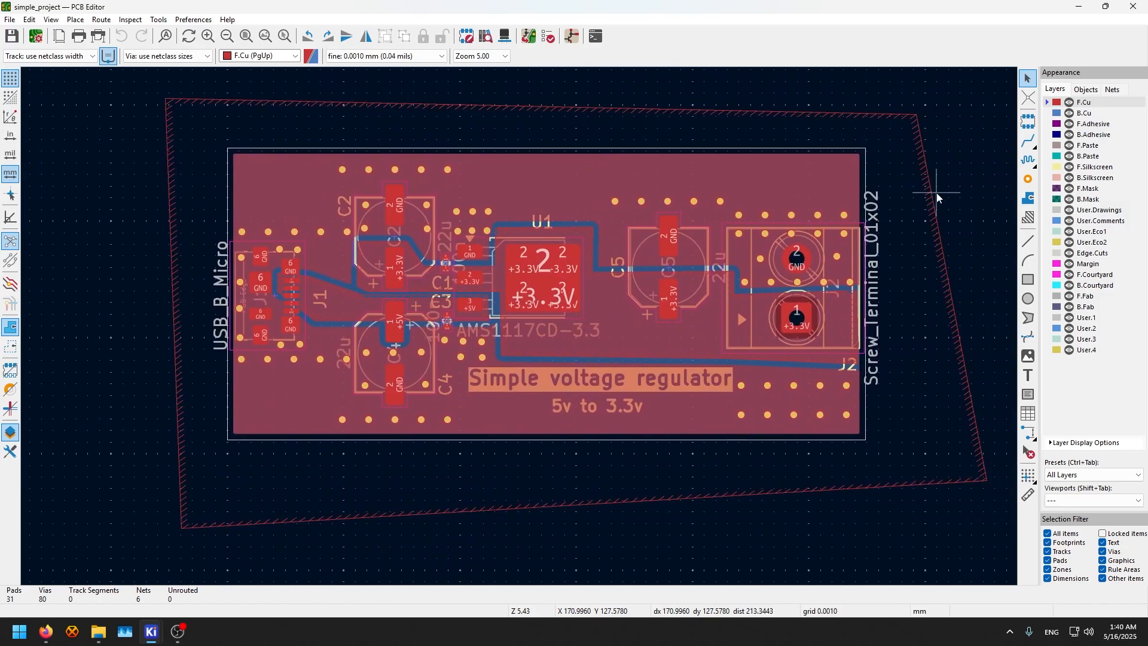
# Switch the active layer among the copper, paste and silkscreen layers to compare how the board is shown
pyautogui.click(1093, 134)
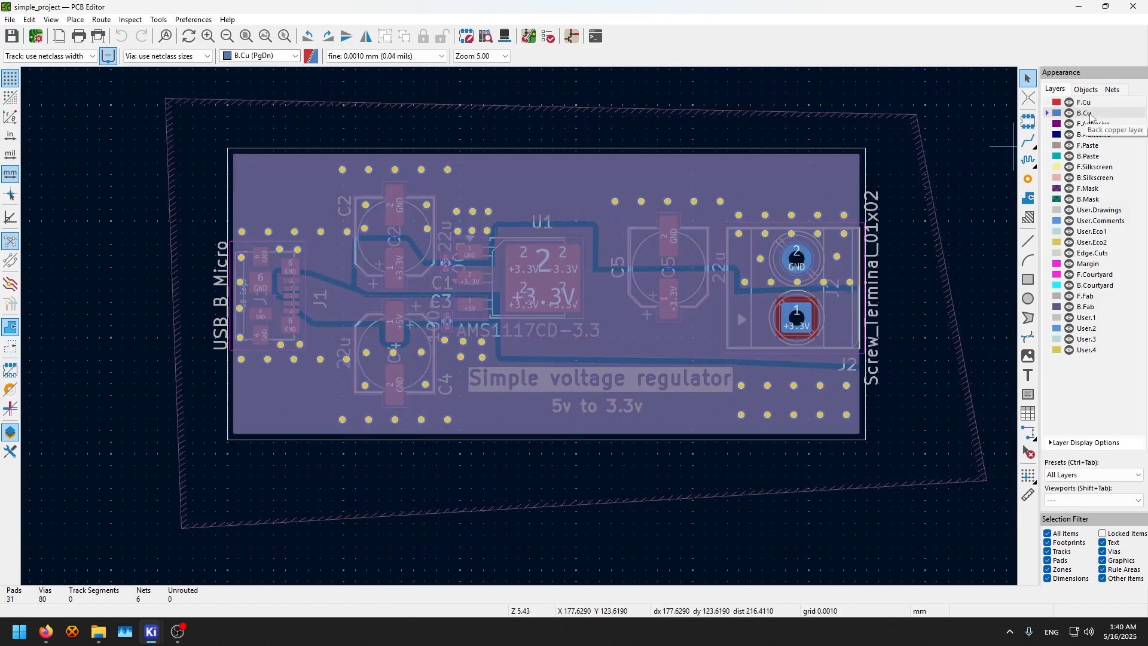
pyautogui.click(1083, 157)
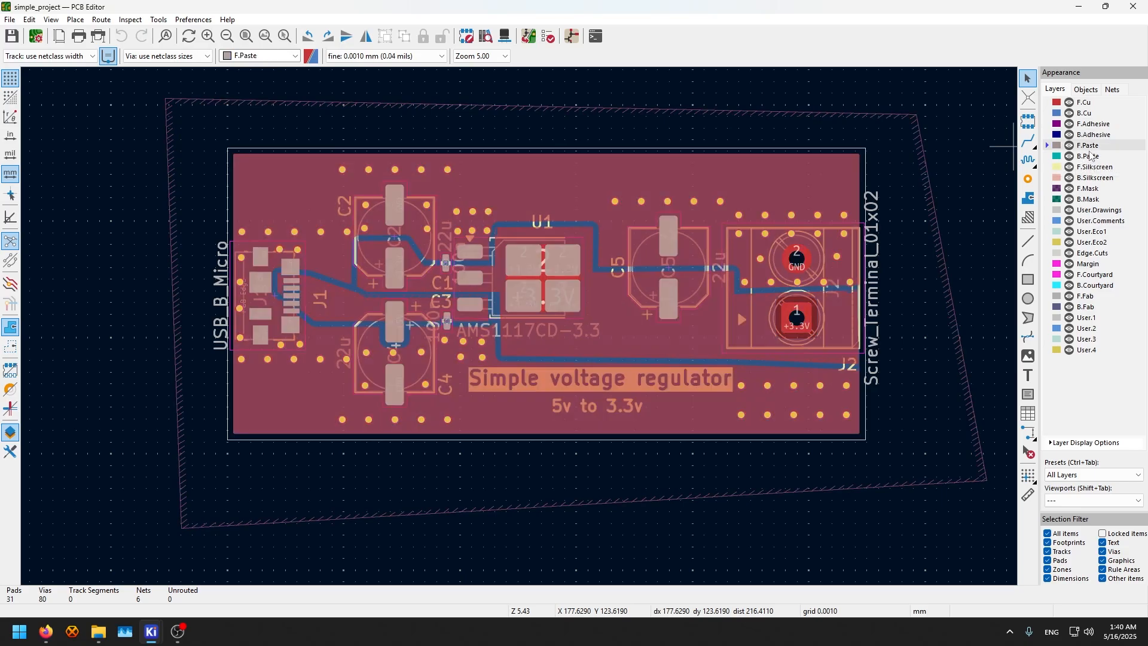
pyautogui.click(1092, 168)
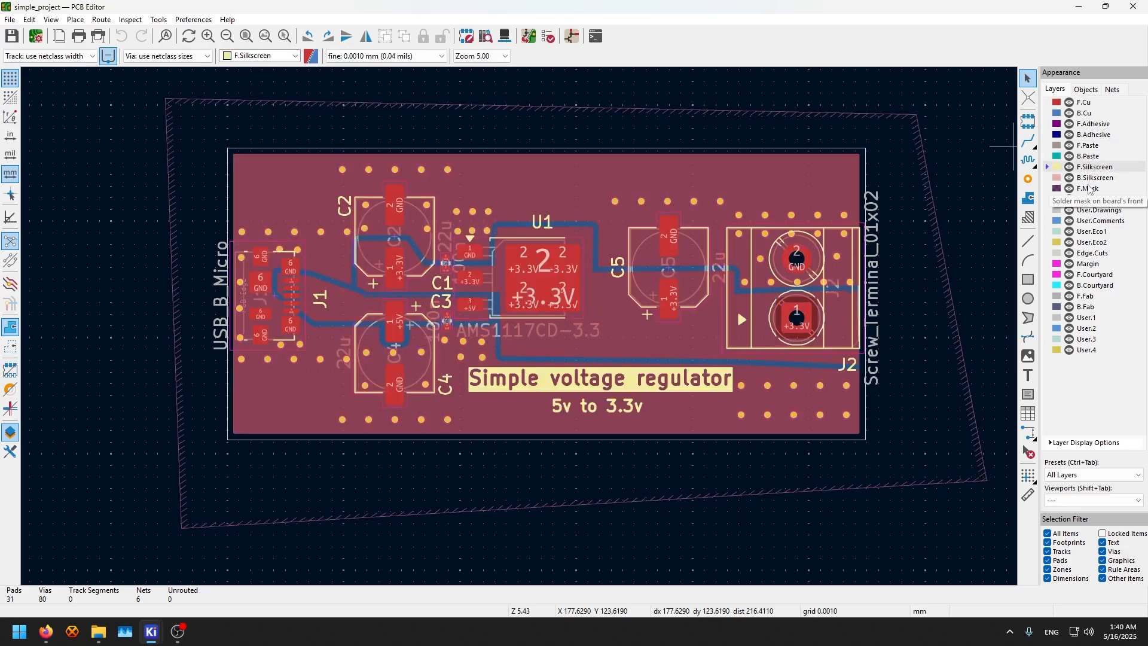
pyautogui.click(1090, 179)
pyautogui.click(1093, 105)
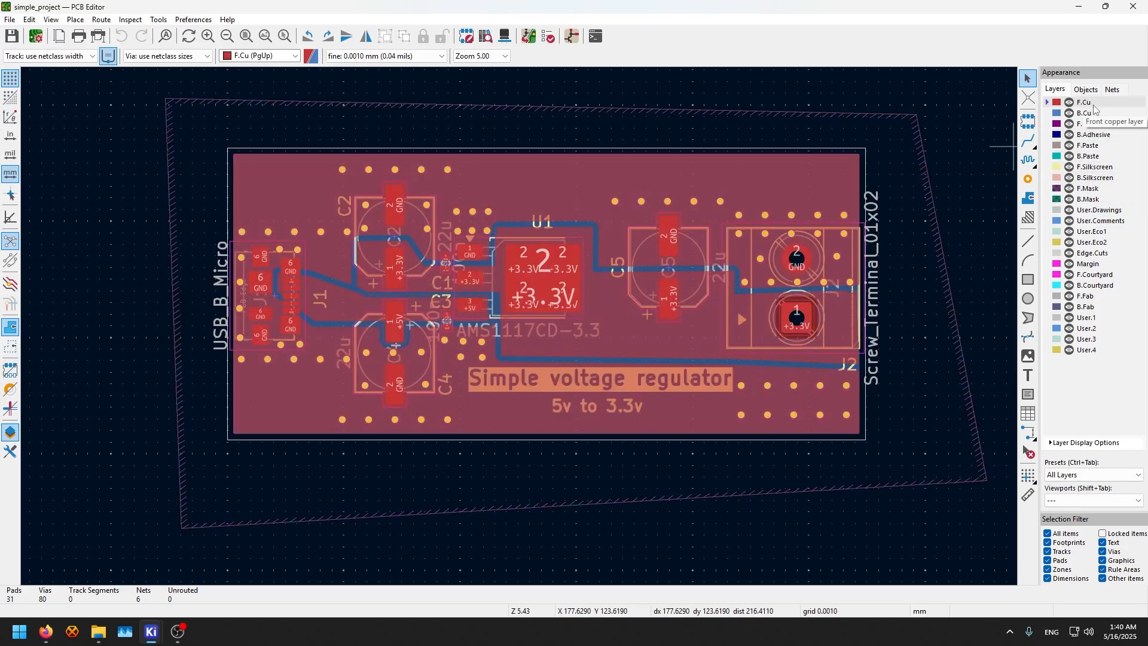
pyautogui.click(1091, 118)
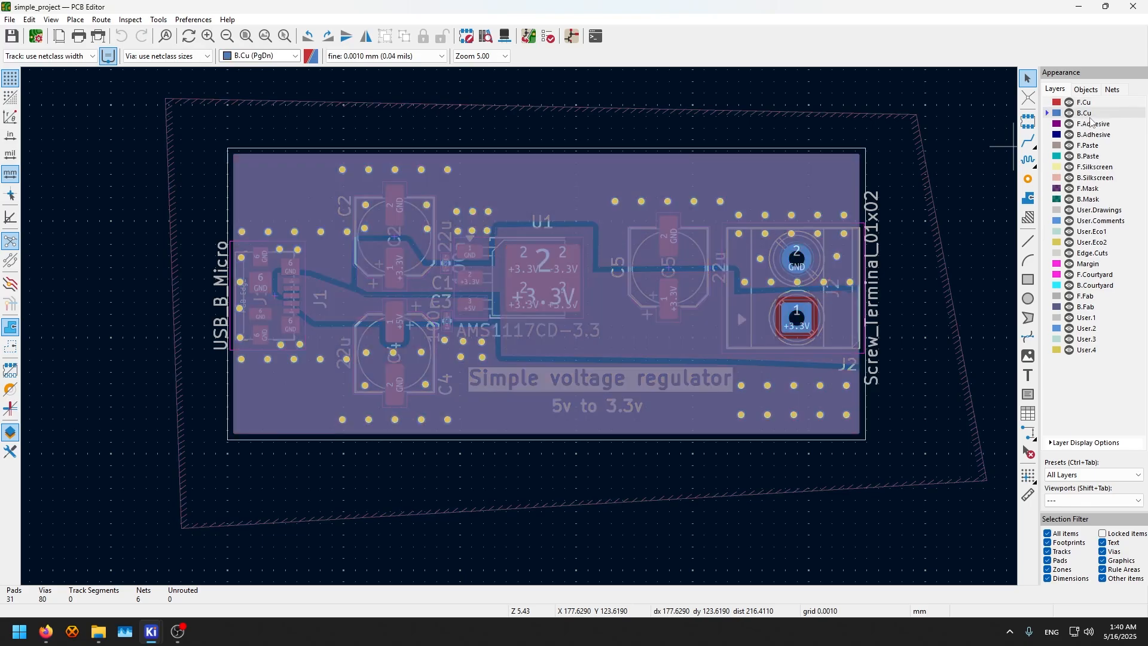
pyautogui.click(1091, 169)
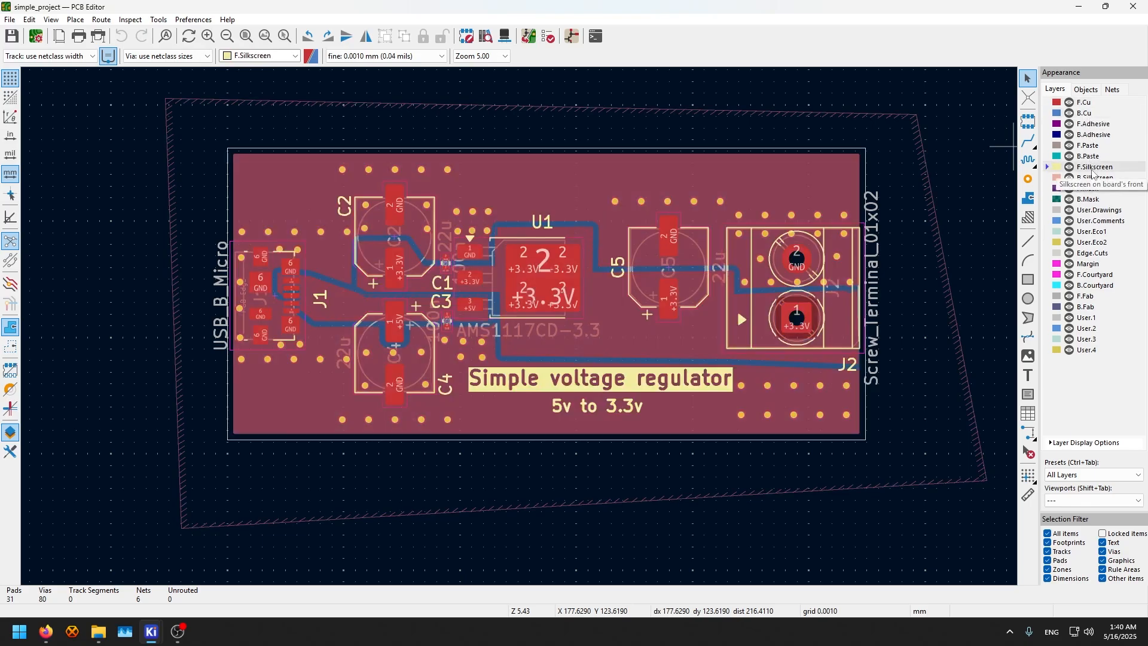
# Make User.1 through User.4 active in turn and check the layer display options
pyautogui.click(1089, 318)
pyautogui.click(1088, 328)
pyautogui.click(1087, 339)
pyautogui.click(1086, 350)
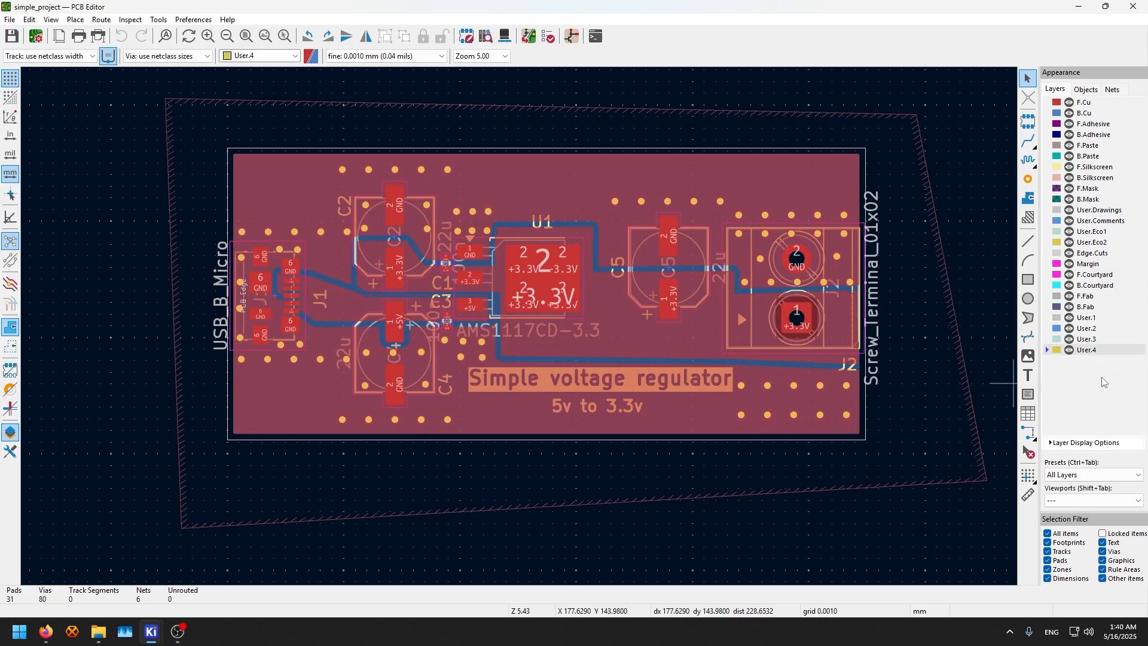
pyautogui.click(1050, 443)
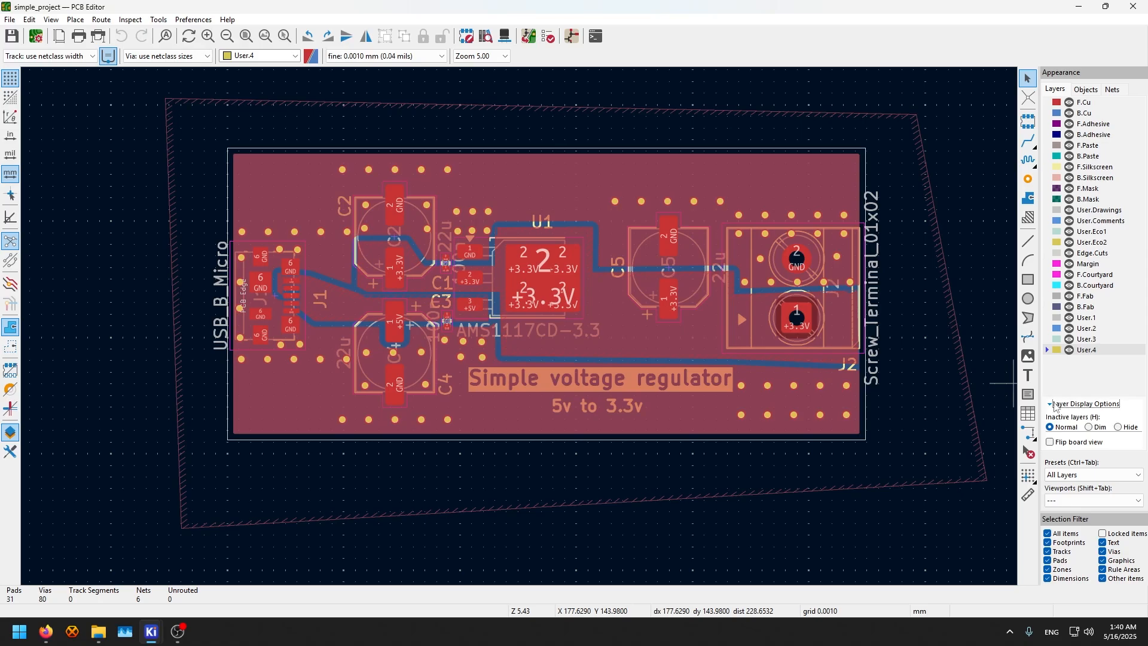
pyautogui.click(1053, 405)
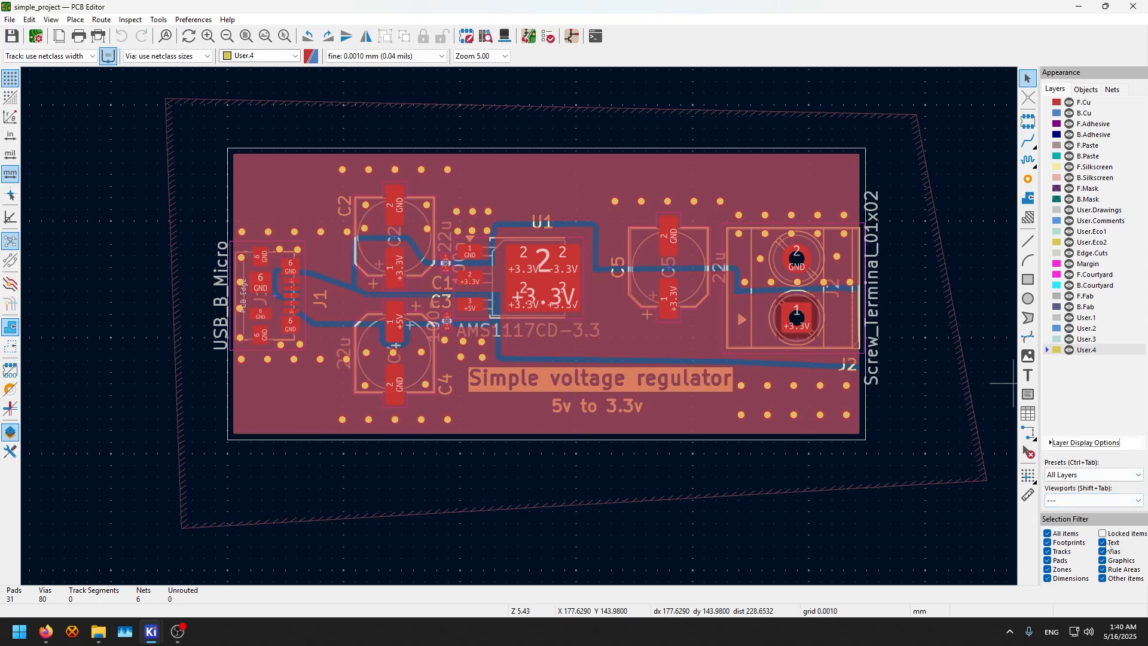
# Try box selections across the board and select terminal footprint J2, clearing the selection each time
pyautogui.moveTo(930, 113); pyautogui.dragTo(350, 486)
pyautogui.click(576, 561)
pyautogui.moveTo(474, 254); pyautogui.dragTo(687, 405)
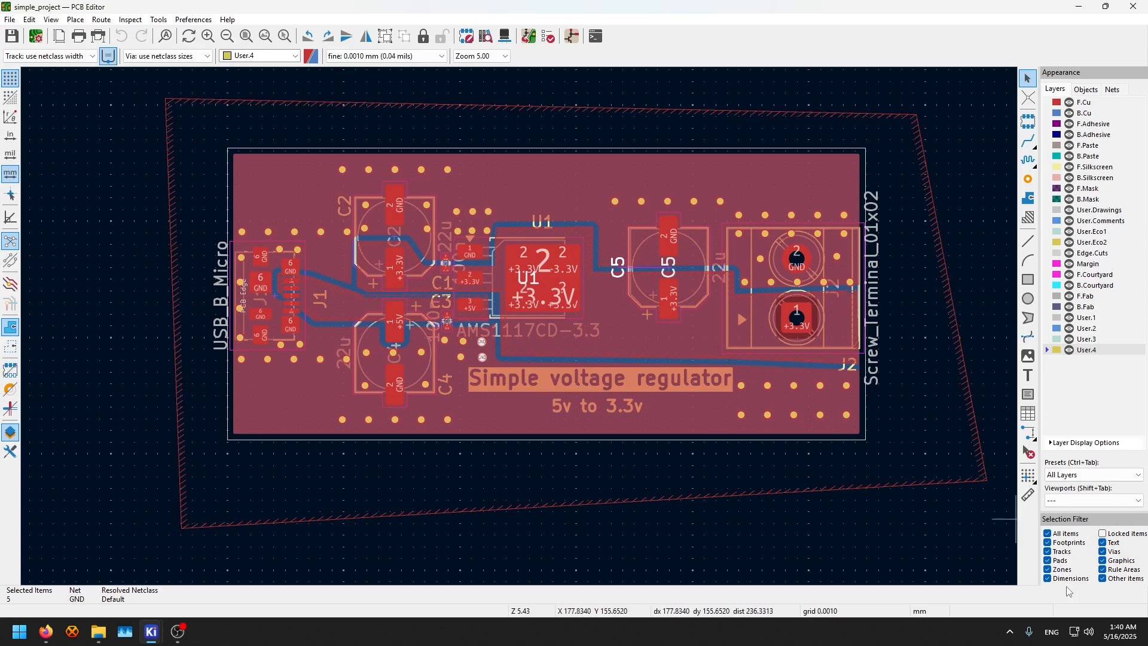
pyautogui.click(969, 532)
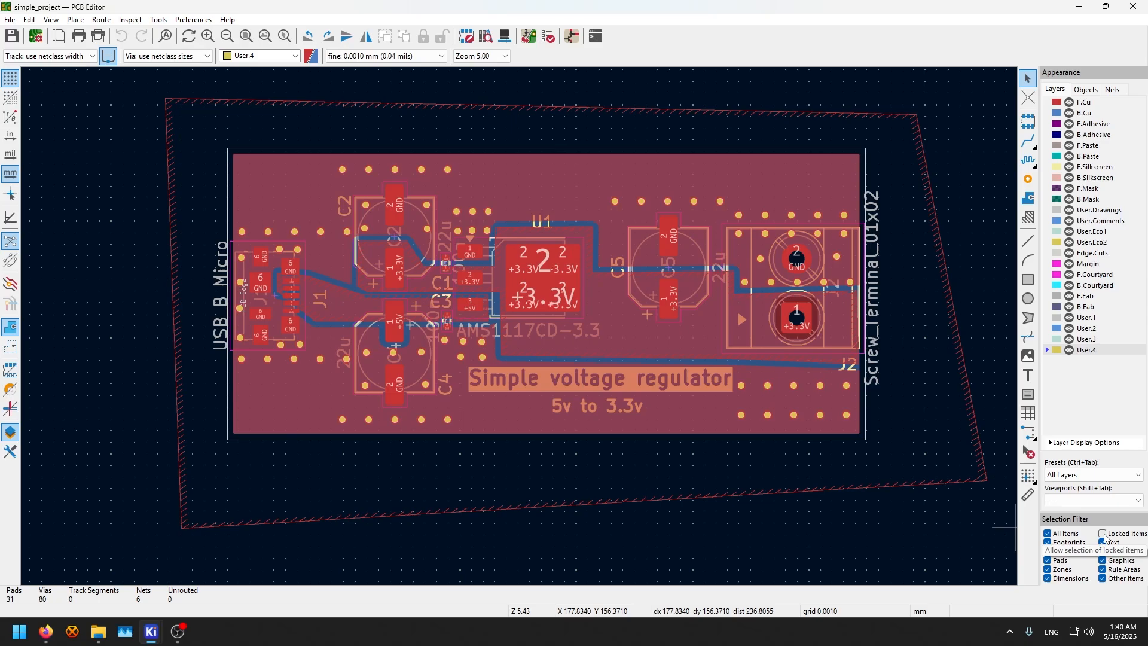
pyautogui.click(854, 322)
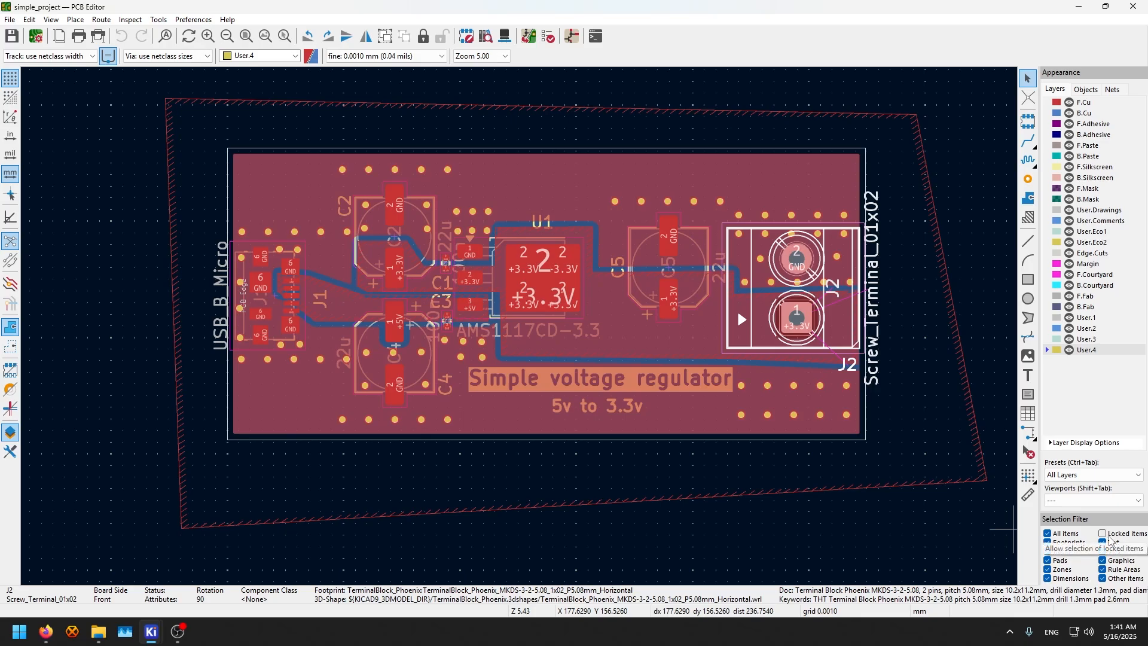
pyautogui.click(974, 241)
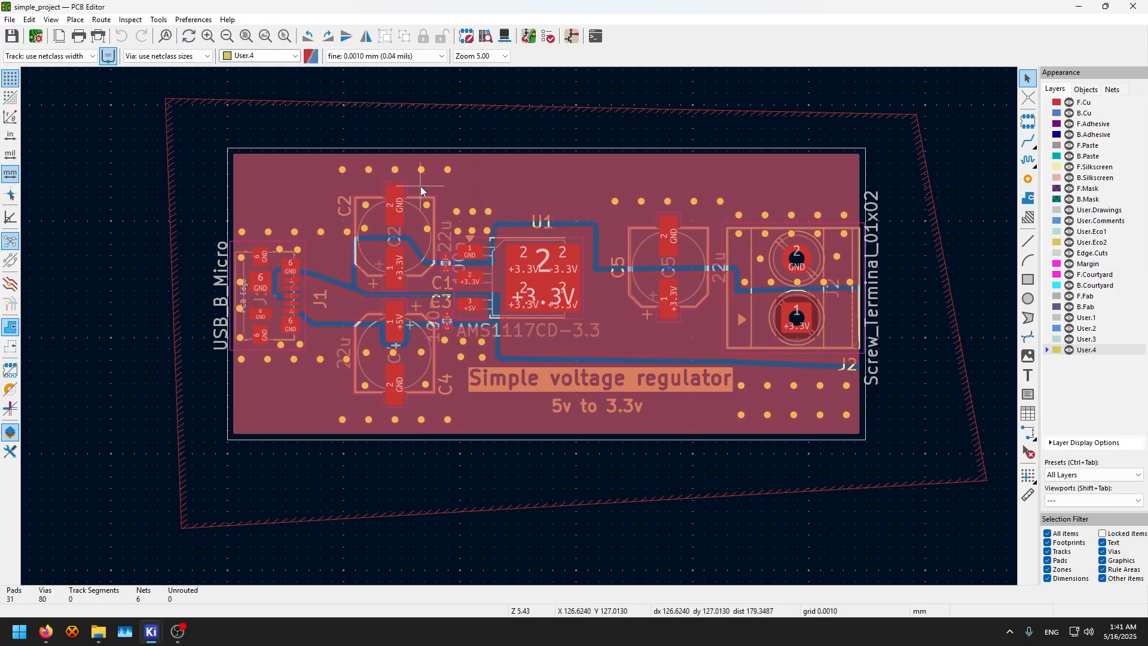
# Check the available tools in the project manager and return to the board in the PCB editor
pyautogui.scroll(2, 567, 359)
pyautogui.scroll(-2, 519, 326)
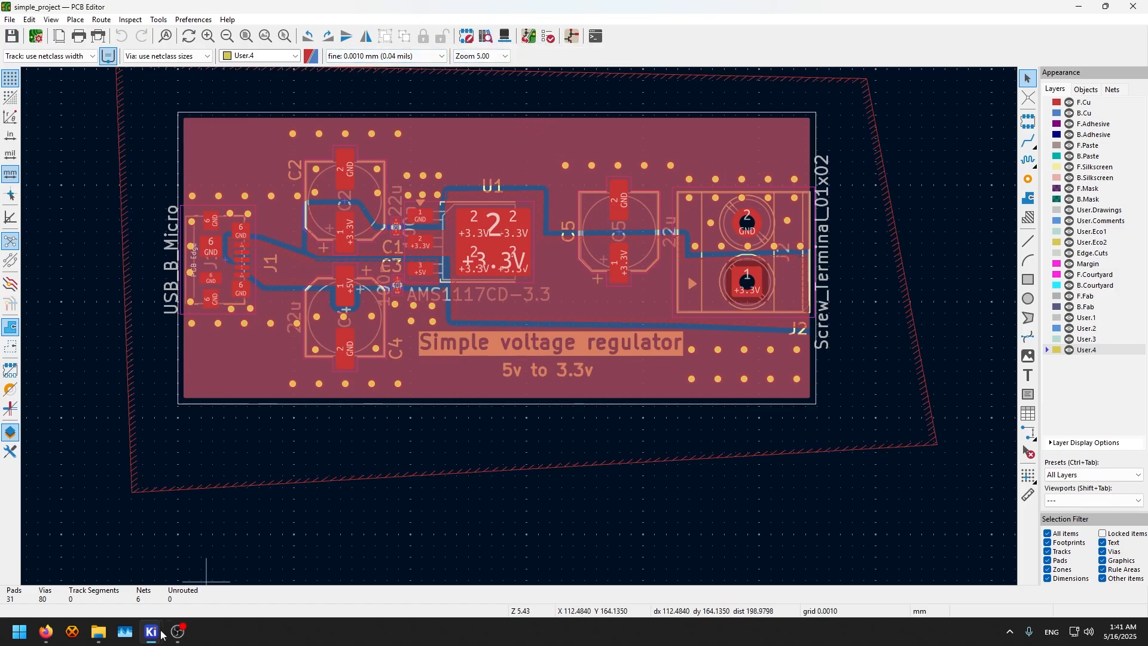
pyautogui.moveTo(152, 632)
pyautogui.click(102, 561)
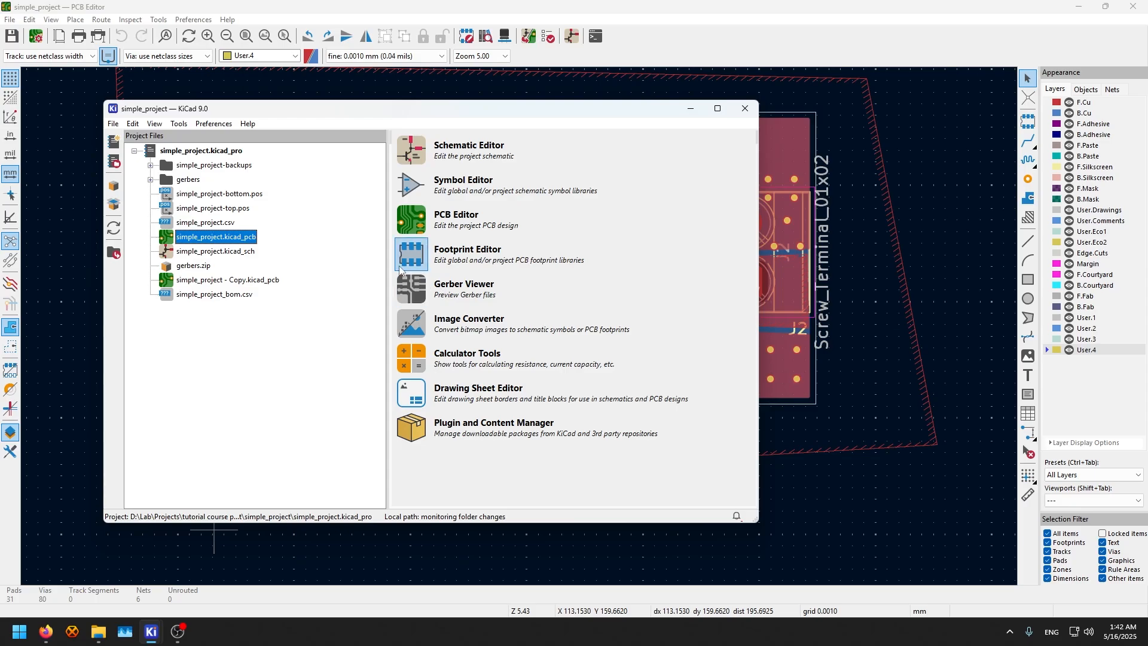
pyautogui.click(429, 21)
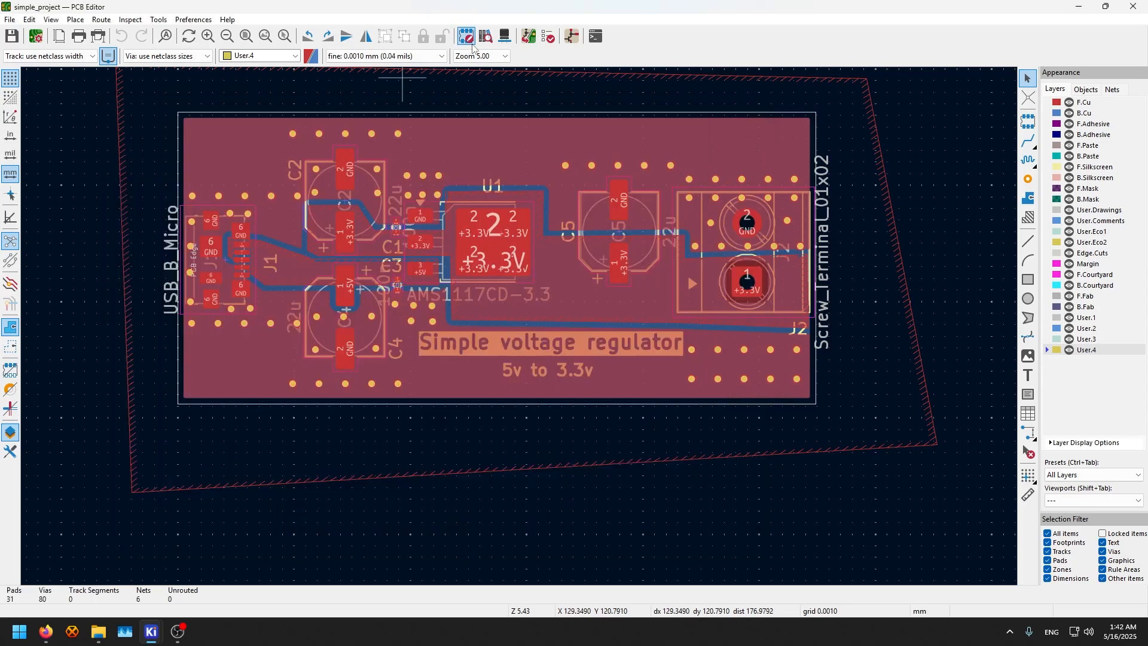
# Open the footprint library browser and preview libraries such as NetTie, Module and Motors
pyautogui.click(485, 37)
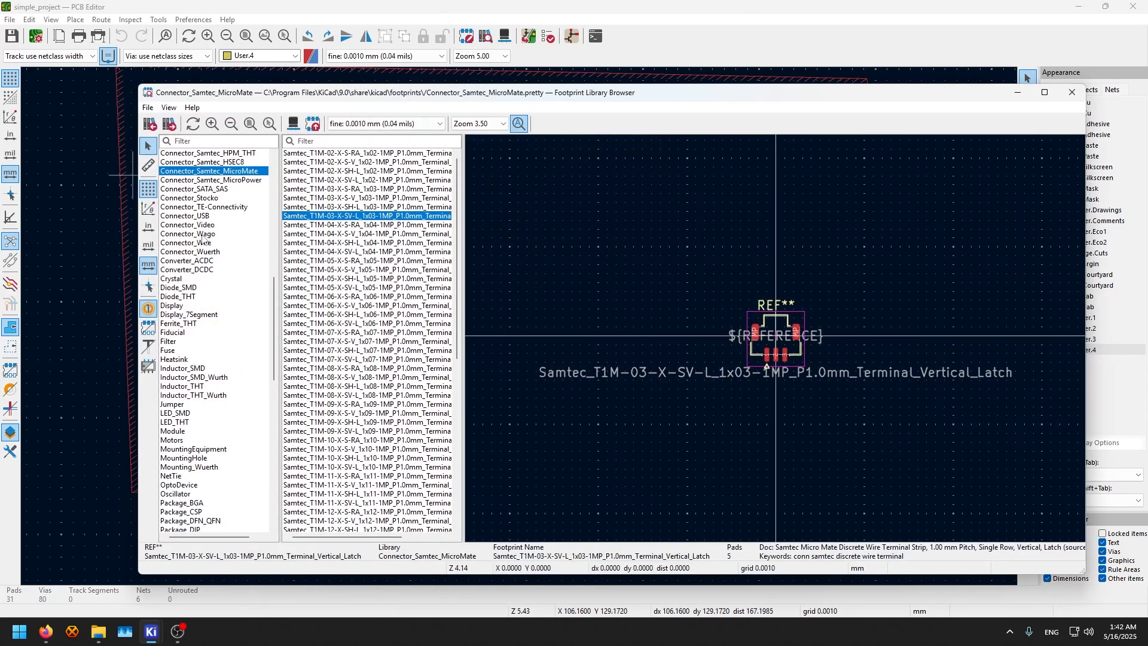
pyautogui.click(203, 233)
pyautogui.scroll(-3, 209, 257)
pyautogui.click(212, 262)
pyautogui.click(186, 387)
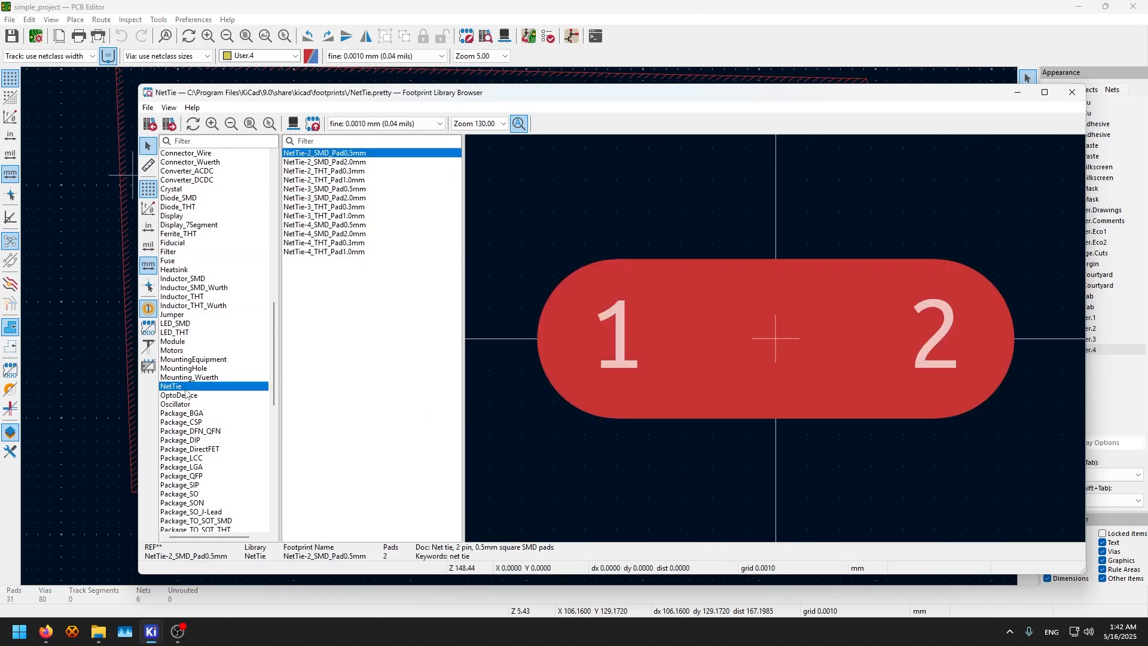
pyautogui.click(191, 342)
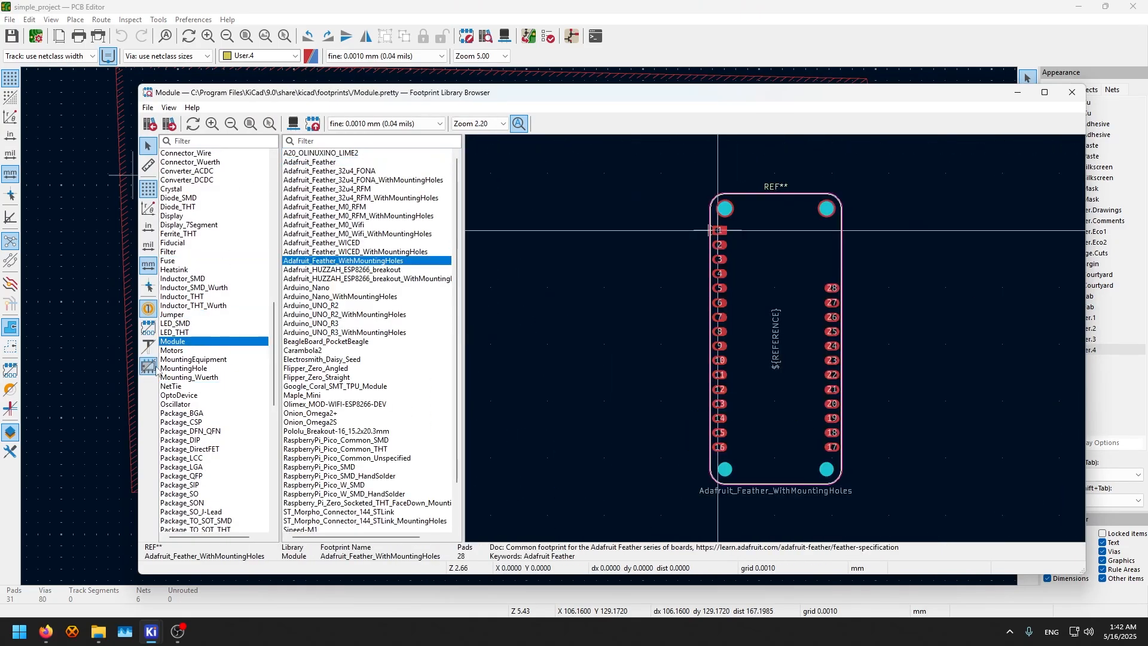
pyautogui.click(187, 351)
# Open the Inductor_SMD library and preview several of its footprints, including L_APV_ANR4010 and L_APV_ANR8040
pyautogui.click(182, 278)
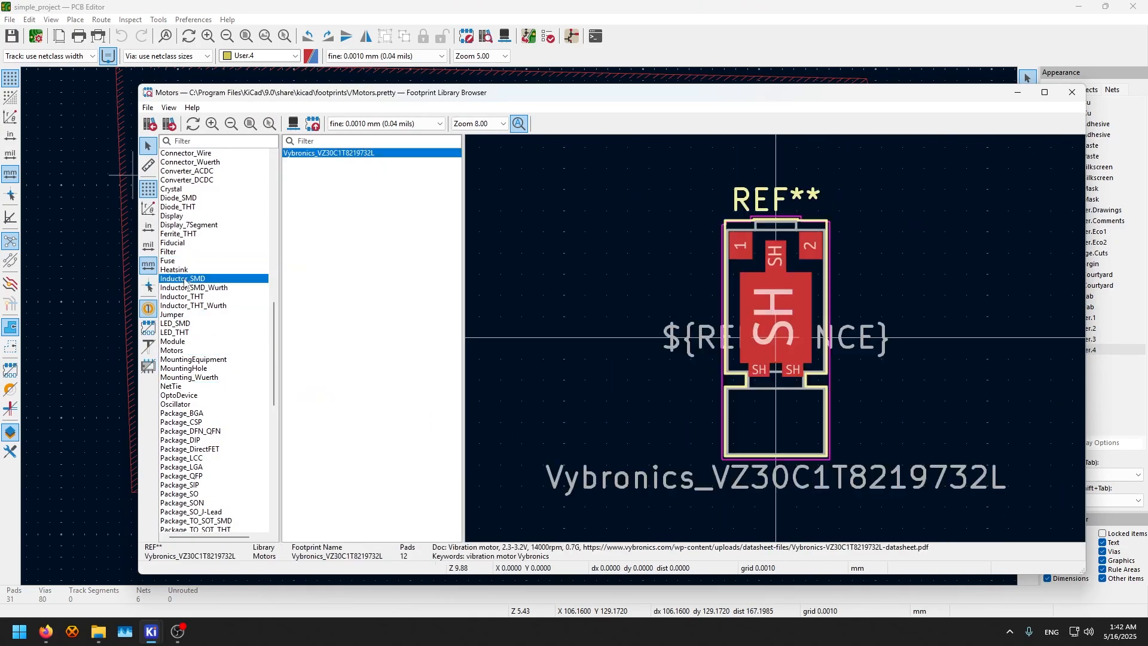
pyautogui.click(347, 225)
pyautogui.click(341, 386)
pyautogui.click(328, 477)
pyautogui.scroll(-7, 327, 477)
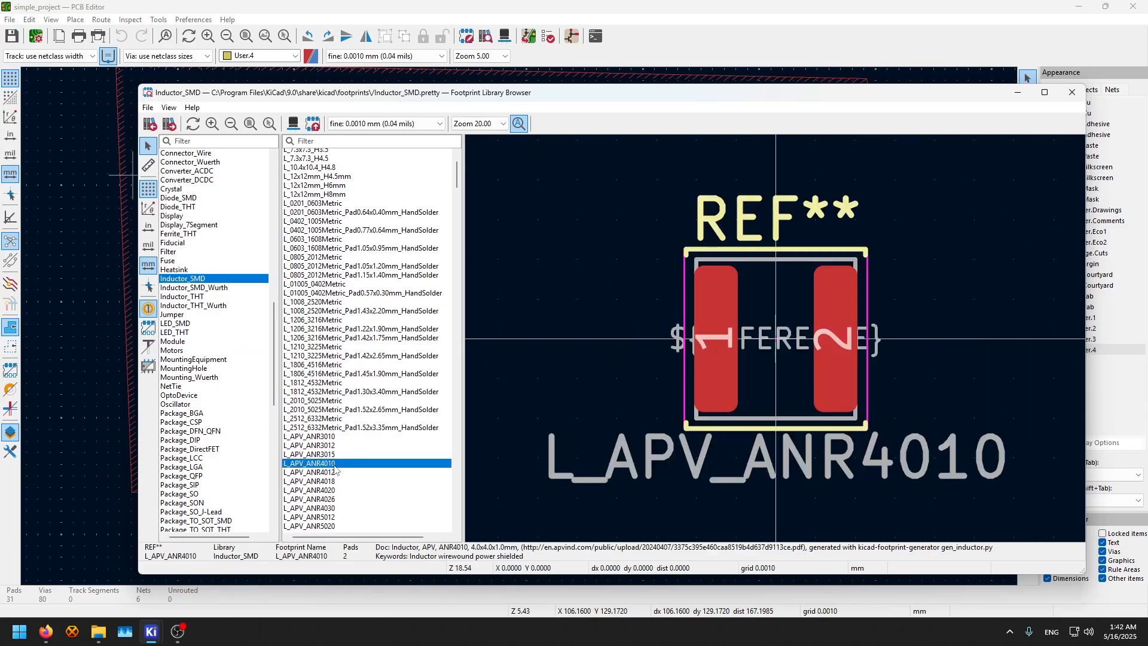
pyautogui.click(323, 359)
pyautogui.click(324, 467)
pyautogui.click(325, 315)
pyautogui.click(332, 414)
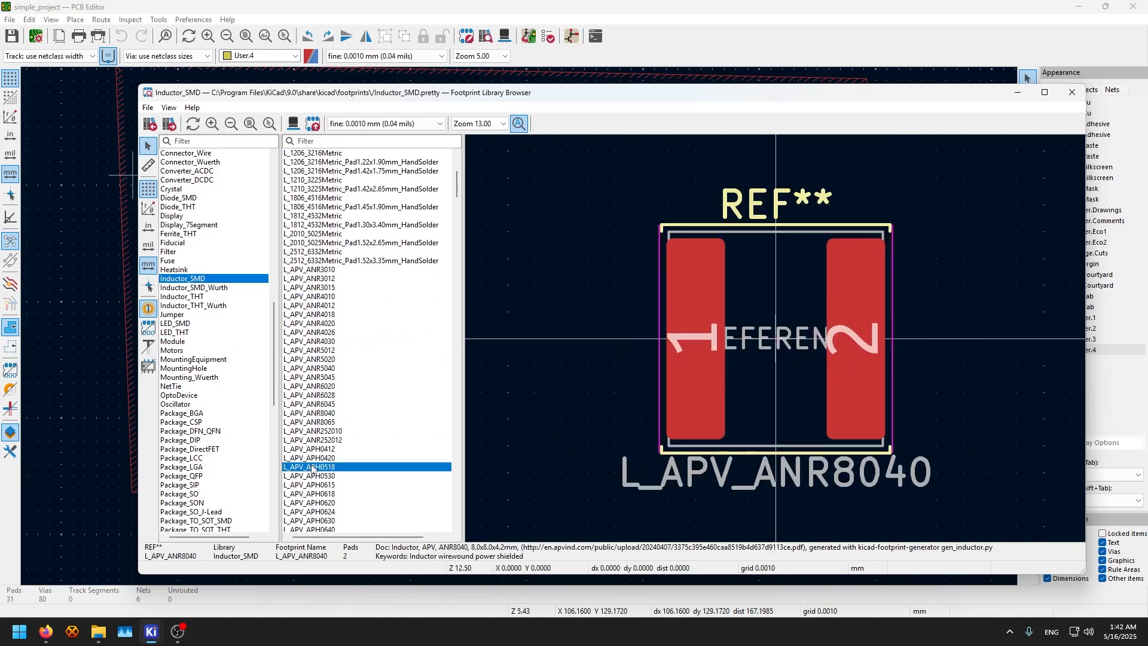
# Preview footprints of the L_APV_APH inductor series up to L_APV_APH1030
pyautogui.click(323, 467)
pyautogui.scroll(-5, 323, 467)
pyautogui.click(320, 368)
pyautogui.click(317, 431)
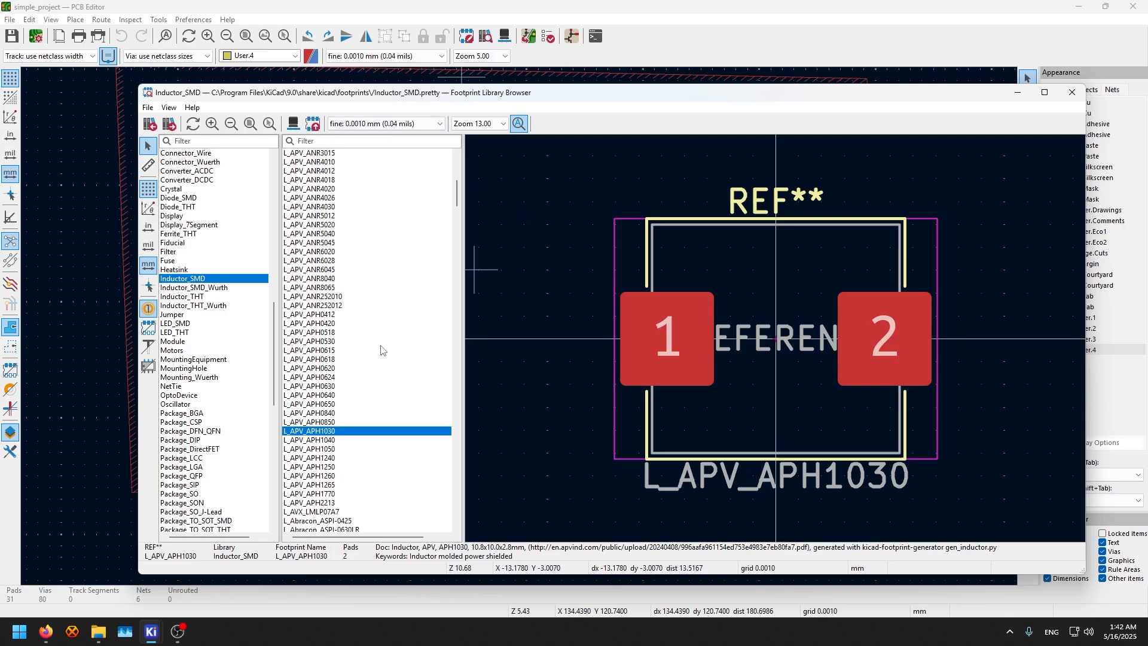
# Go through the inductor footprints one by one from L_APV_APH1040 to L_APV_APH1770
pyautogui.click(379, 386)
pyautogui.click(328, 440)
pyautogui.press('Down')
pyautogui.press('Down')
pyautogui.press('Down')
pyautogui.press('Down')
pyautogui.press('Down')
pyautogui.press('Down')
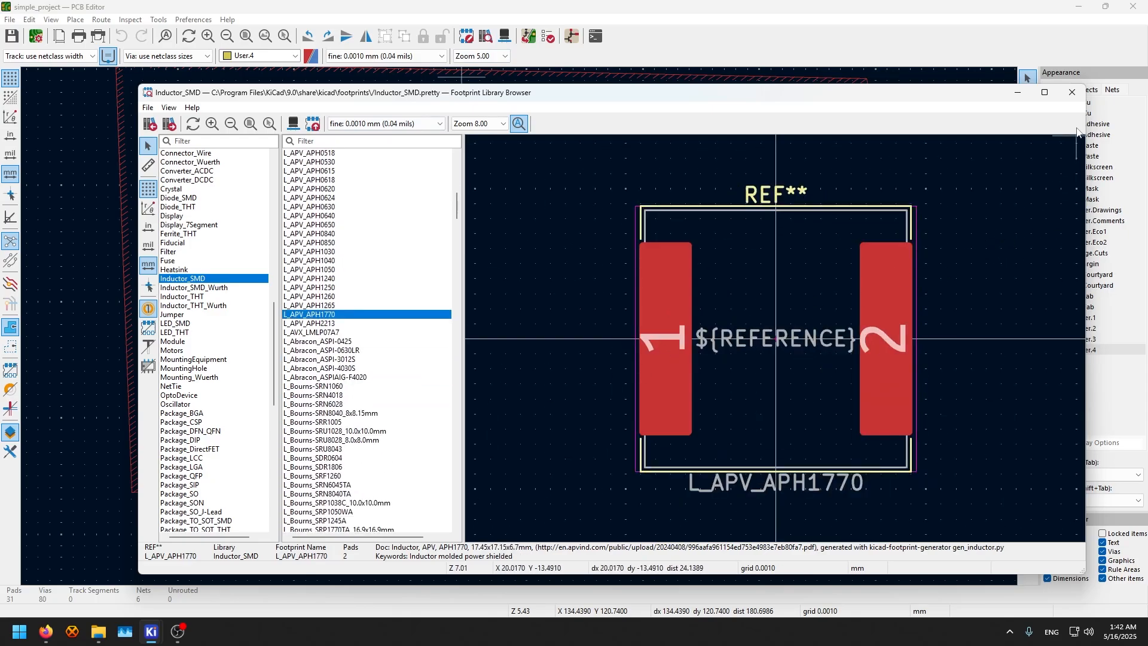
# Close the footprint library browser and inspect the board in the 3D viewer from several angles, closing the viewer after each look
pyautogui.click(1071, 92)
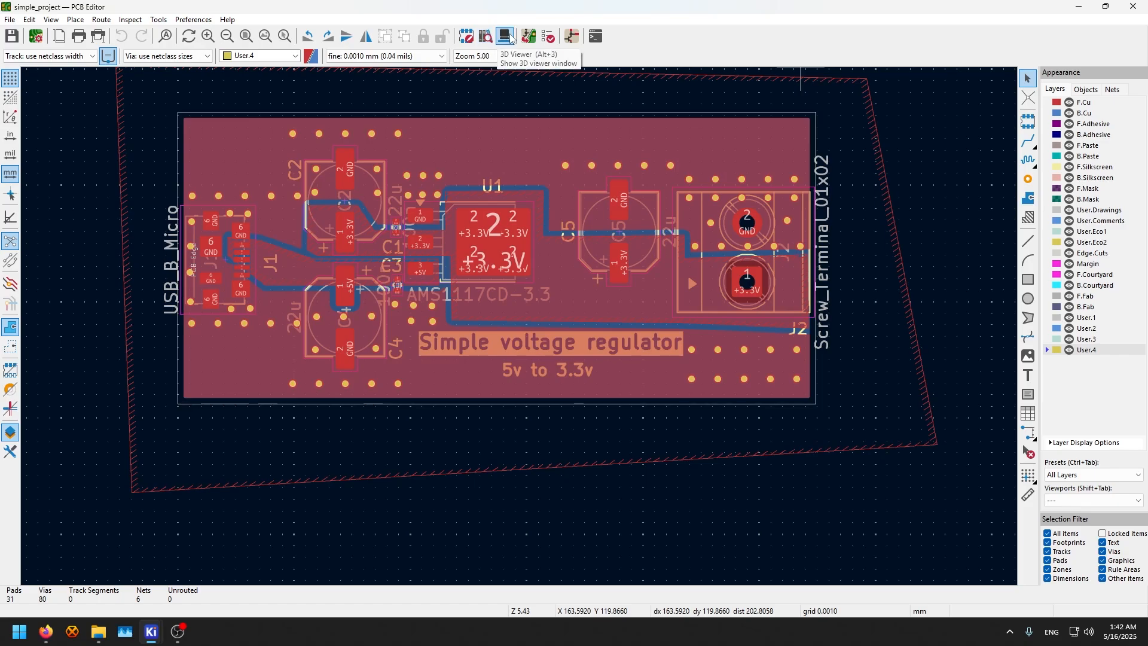
pyautogui.click(504, 36)
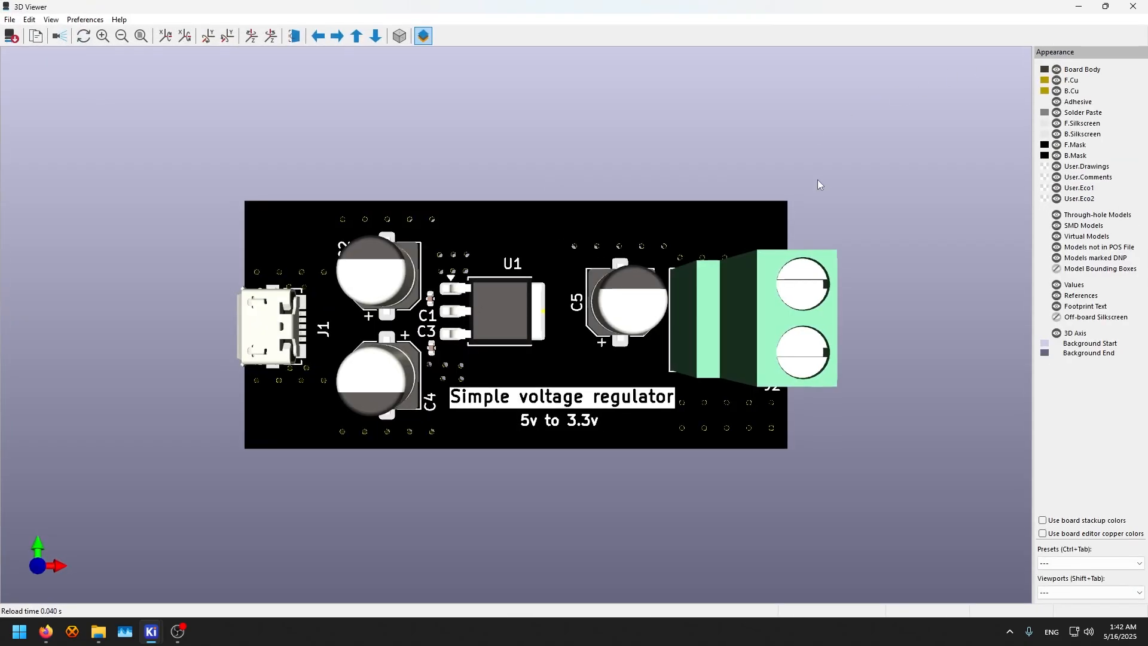
pyautogui.moveTo(383, 370); pyautogui.dragTo(658, 179)
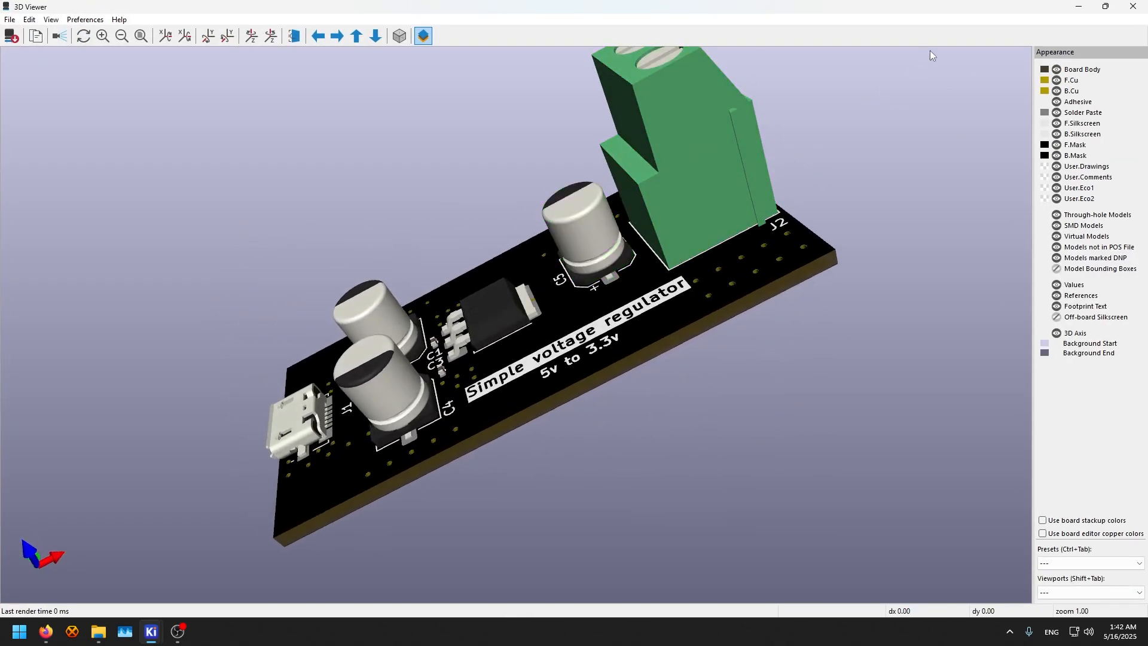
pyautogui.click(1132, 6)
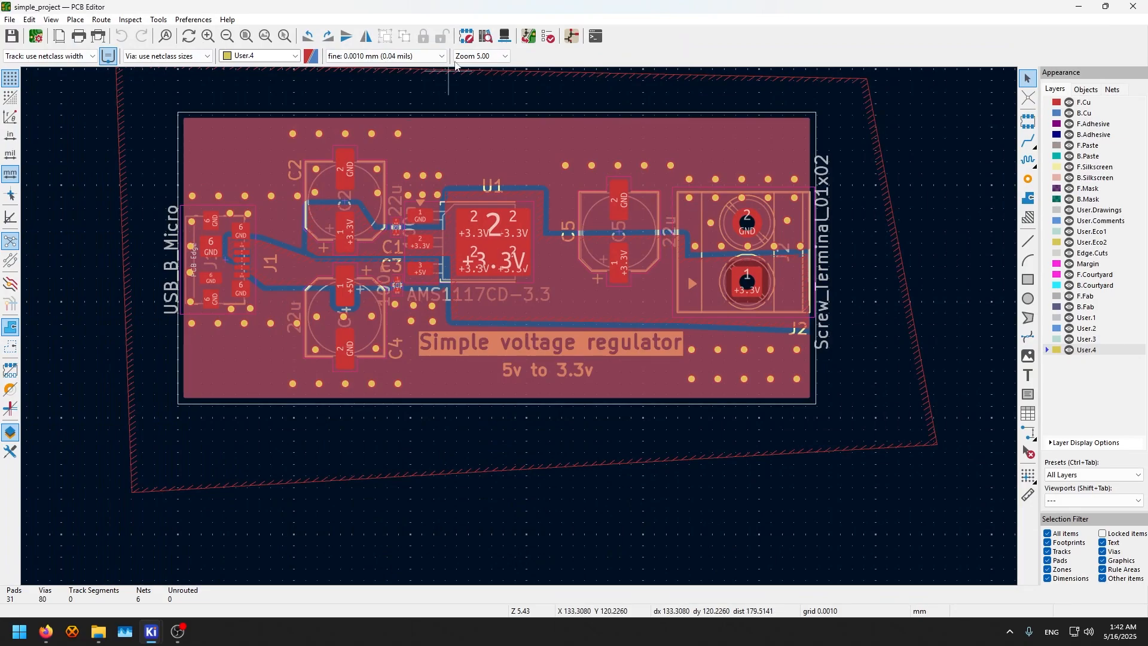
pyautogui.hotkey('alt', '3')
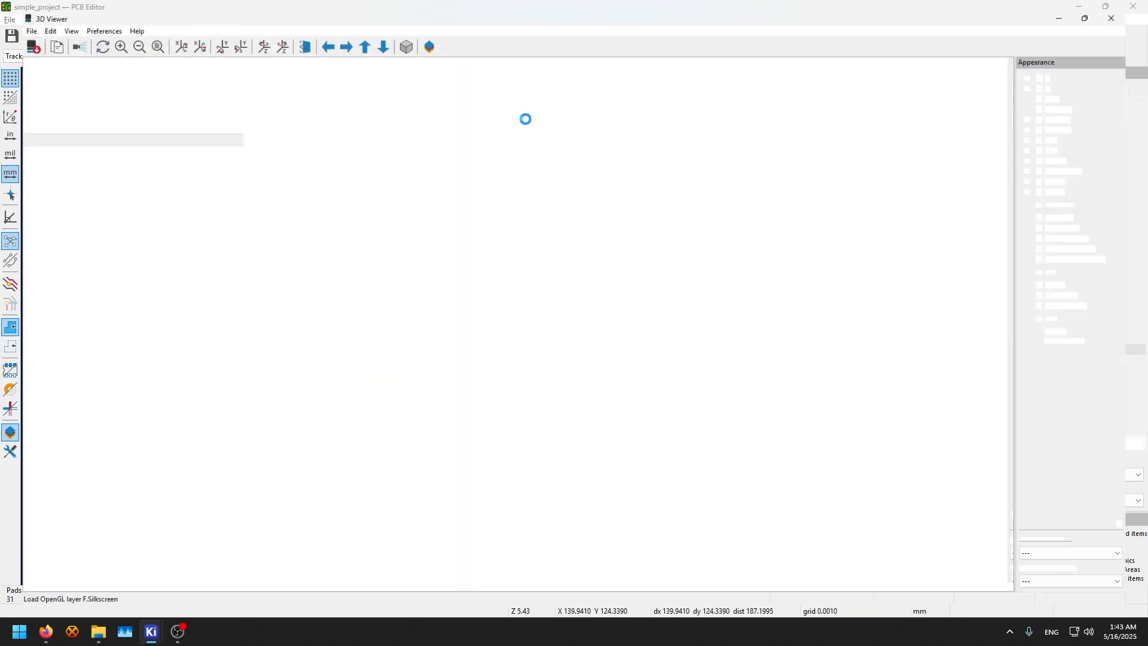
pyautogui.moveTo(512, 270); pyautogui.dragTo(522, 457)
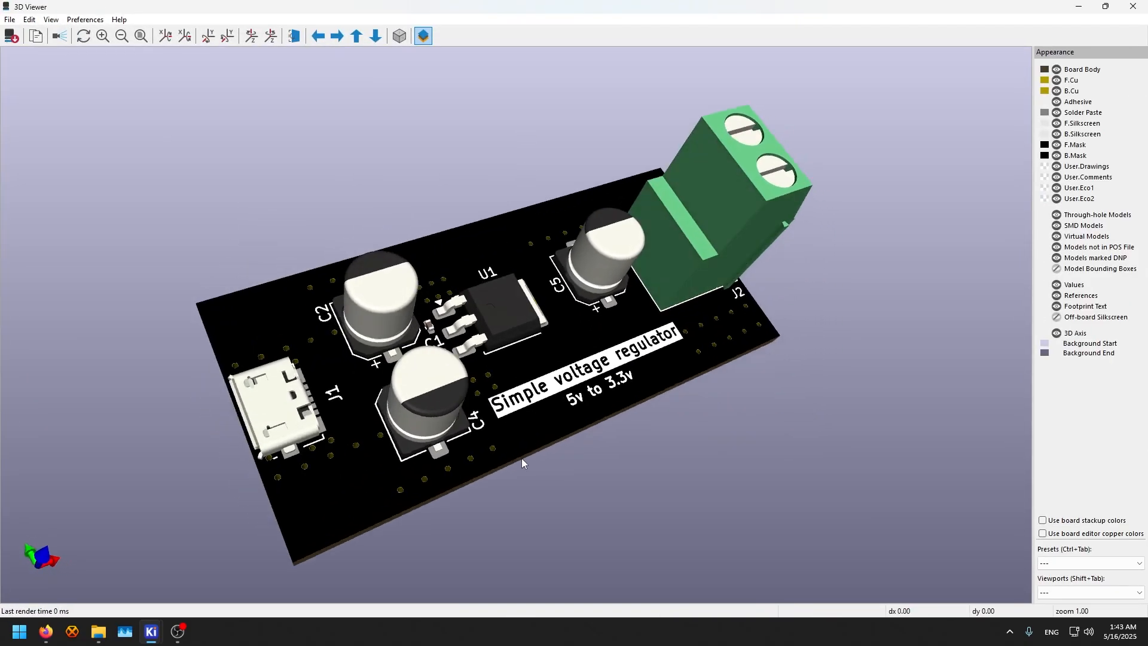
pyautogui.click(1131, 6)
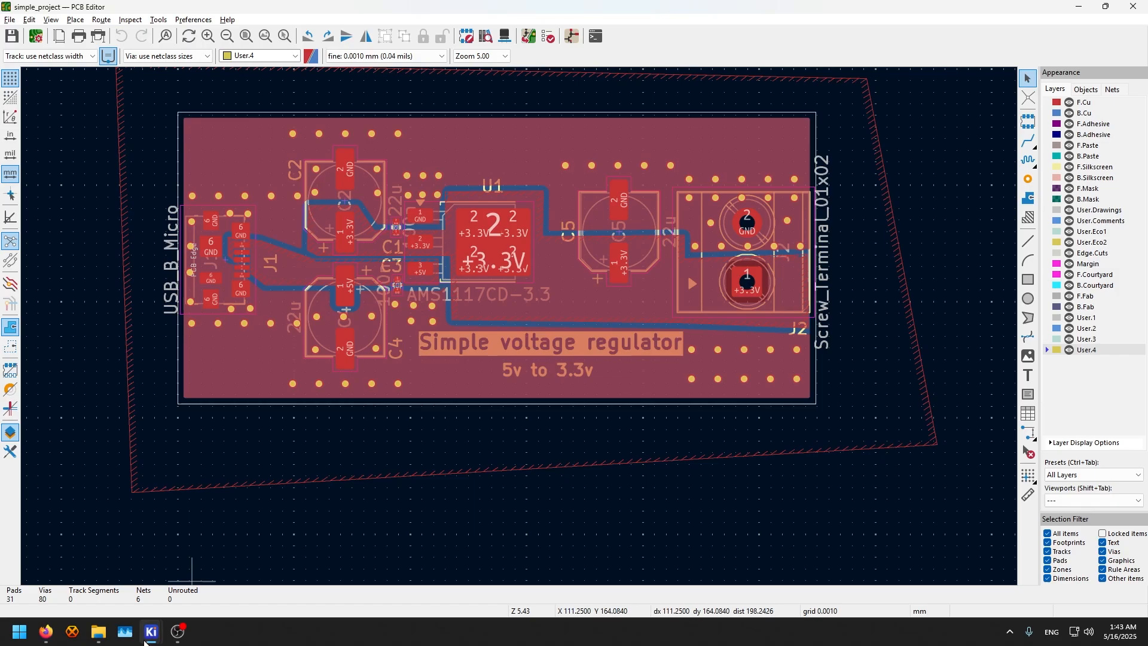
# Switch to the simple_project schematic editor for a look at the circuit and return to the PCB editor
pyautogui.moveTo(151, 632)
pyautogui.click(154, 559)
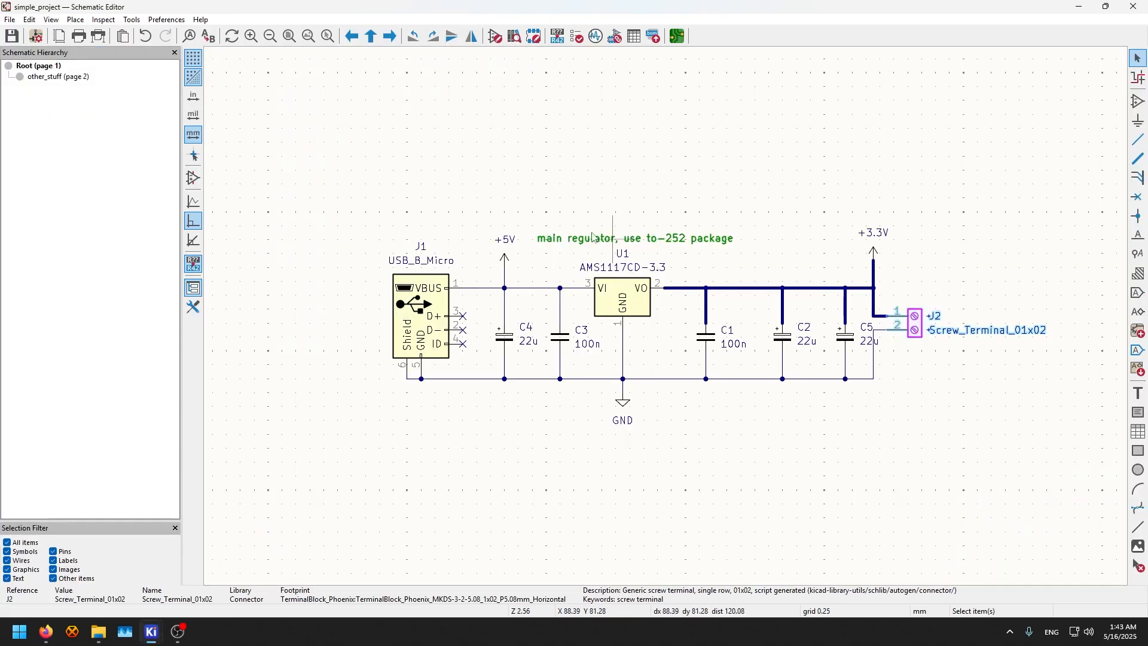
pyautogui.moveTo(151, 632)
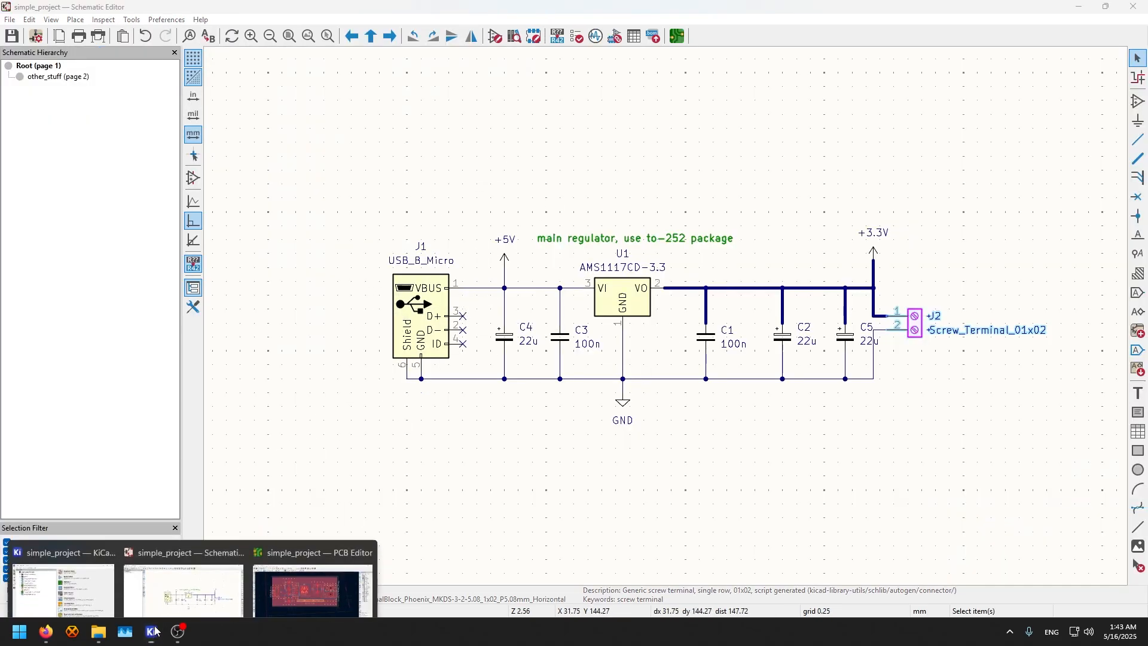
pyautogui.click(284, 571)
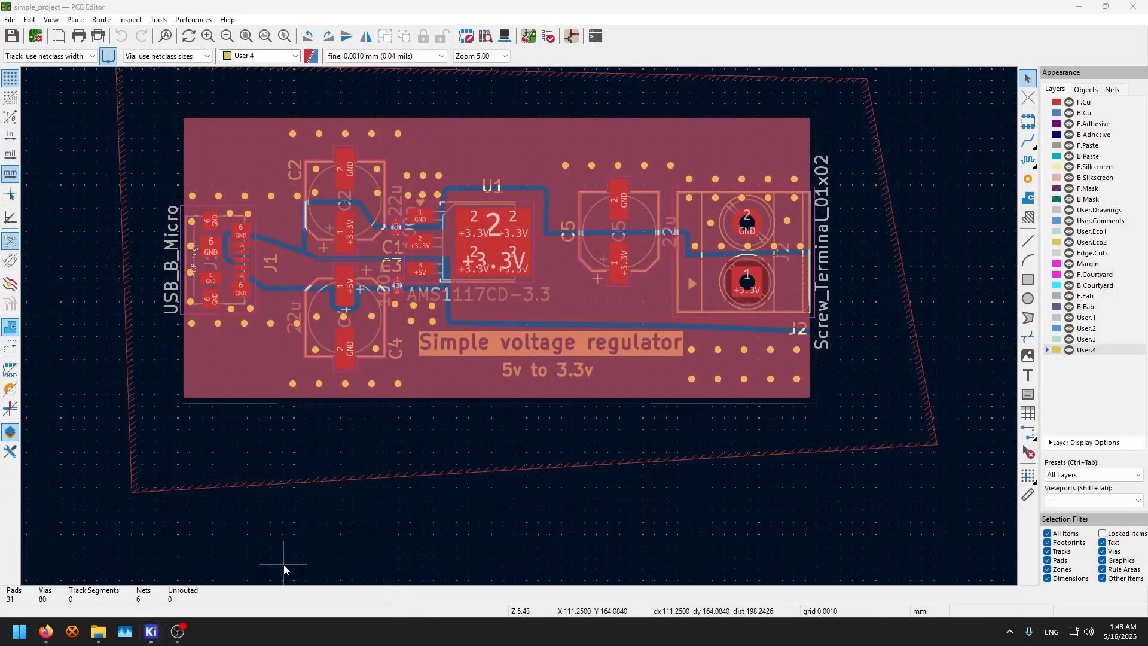
# Review the options and pending changes for updating the PCB from the schematic, and close the dialog
pyautogui.click(528, 37)
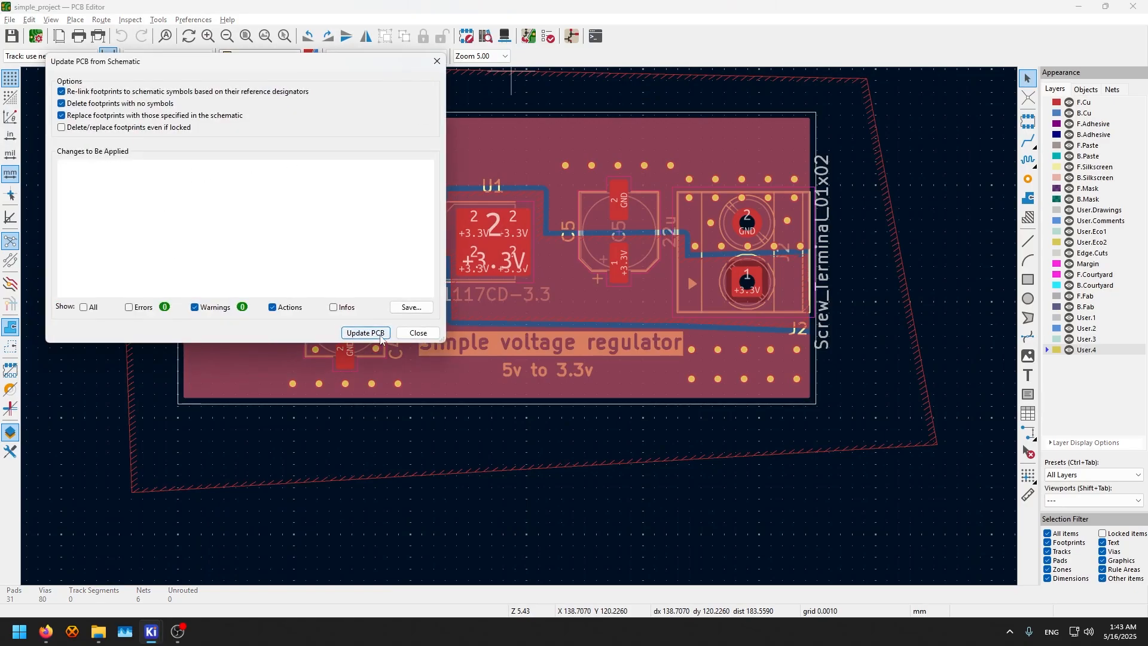
pyautogui.click(366, 333)
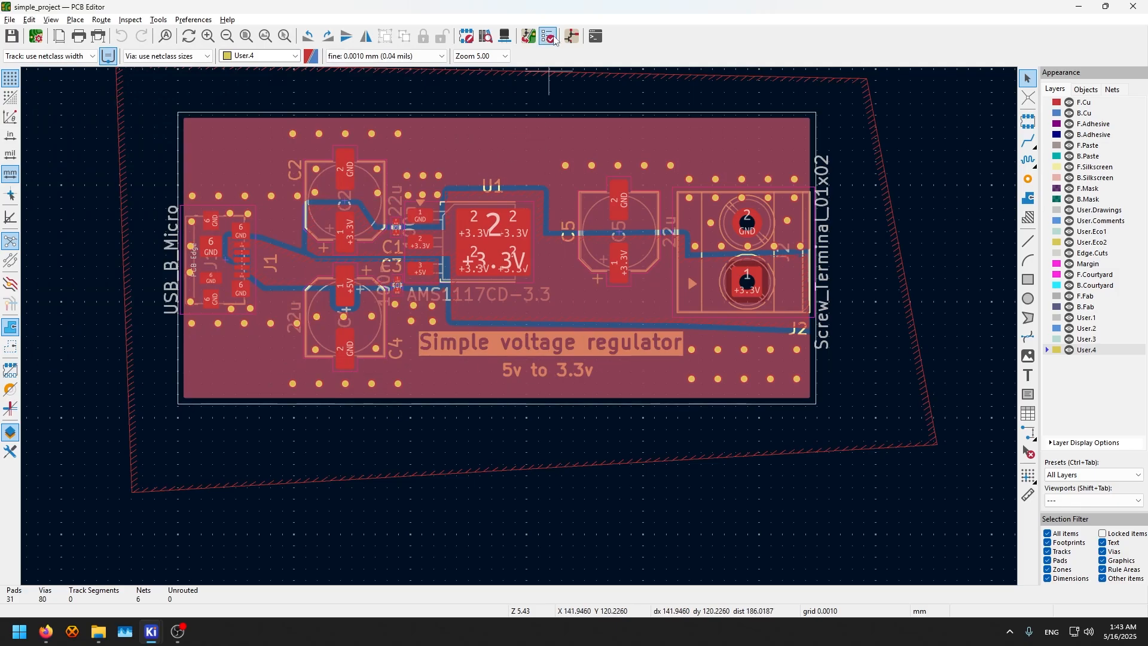
pyautogui.click(528, 37)
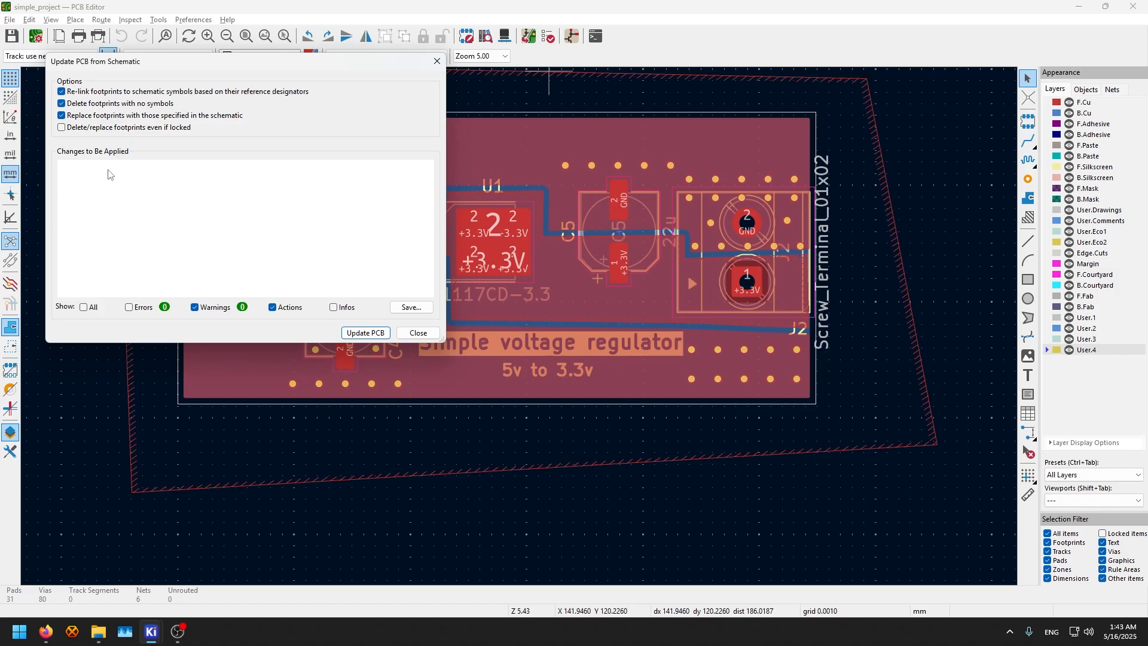
pyautogui.moveTo(370, 57); pyautogui.dragTo(373, 92)
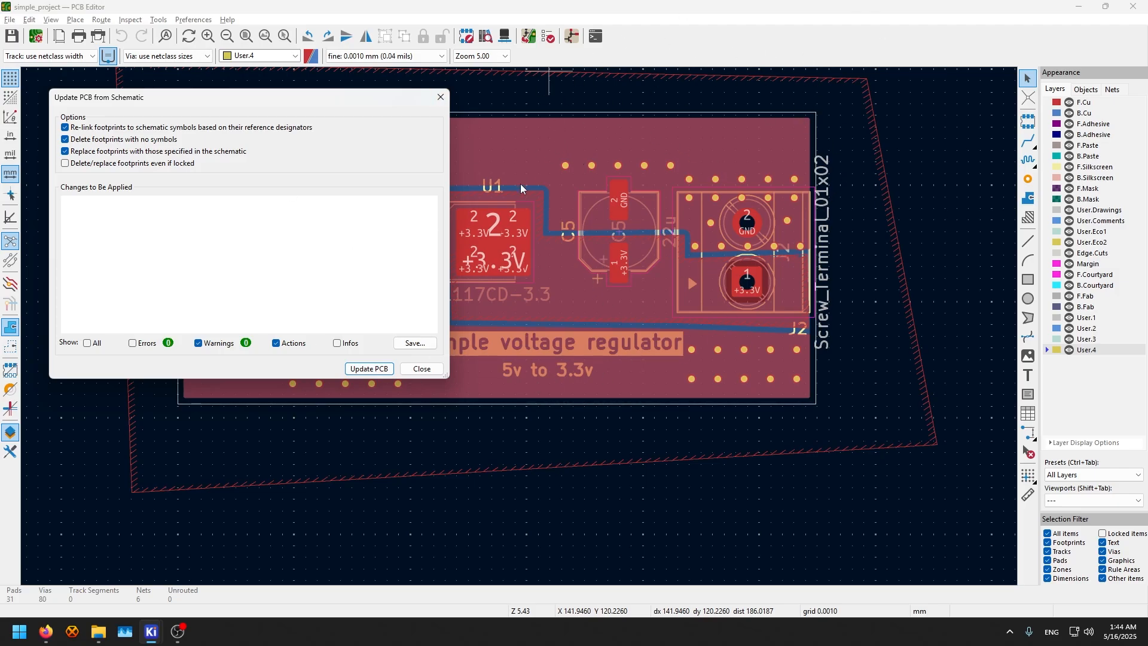
pyautogui.click(441, 99)
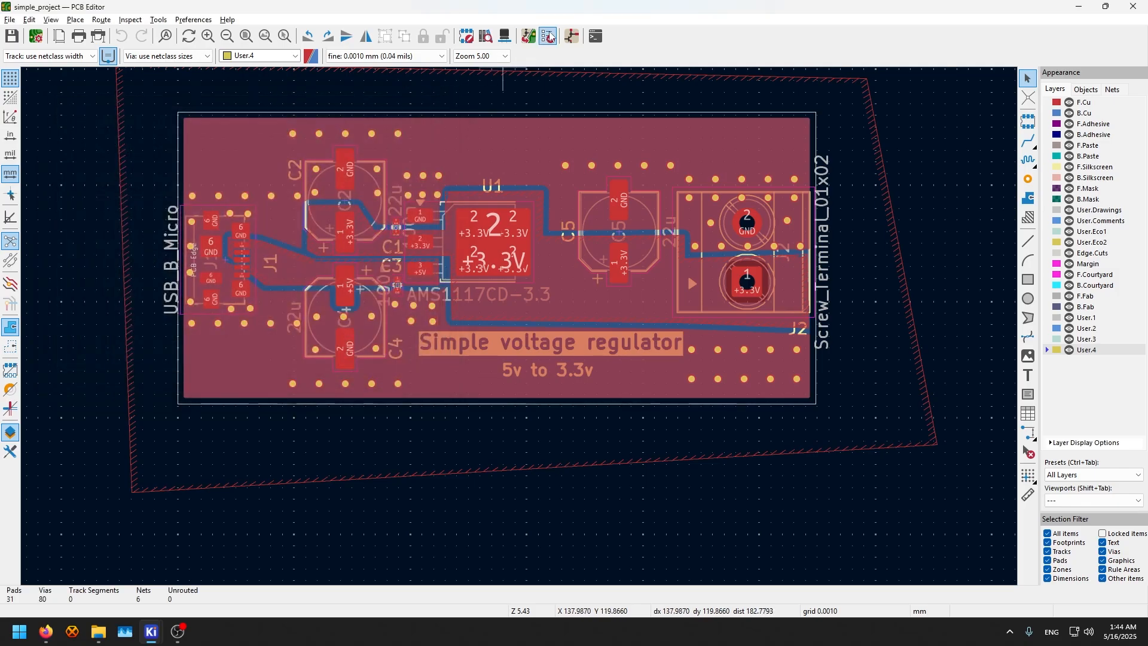
# Run the design rules check on the board, include warnings in the violations list, and close the checker
pyautogui.click(547, 37)
pyautogui.click(361, 348)
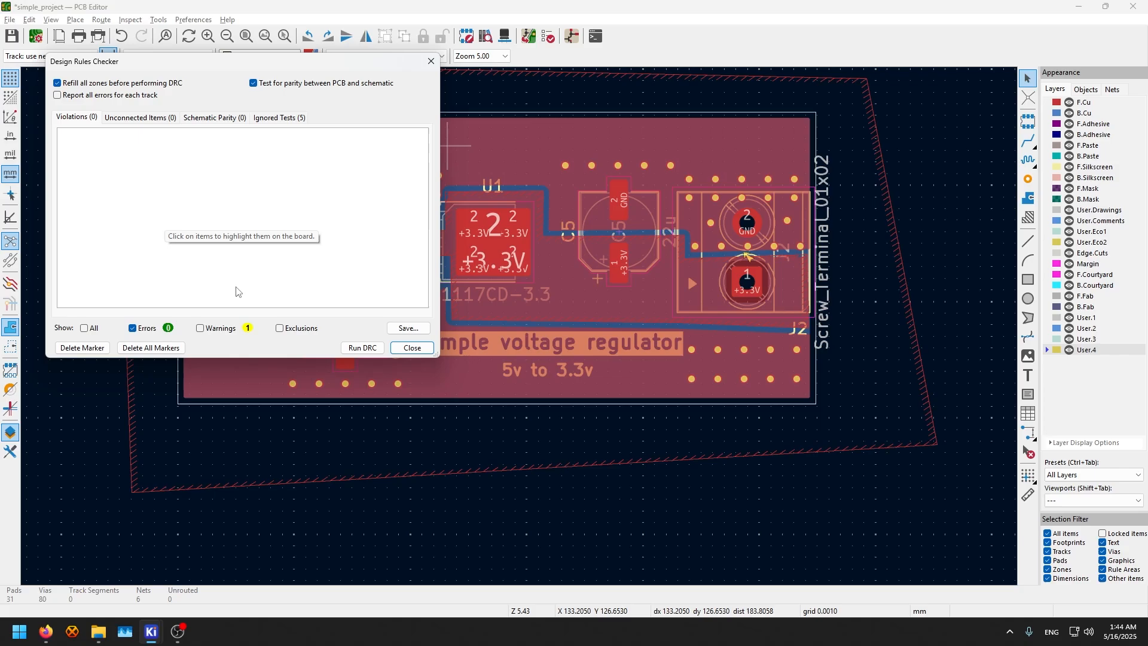
pyautogui.click(201, 328)
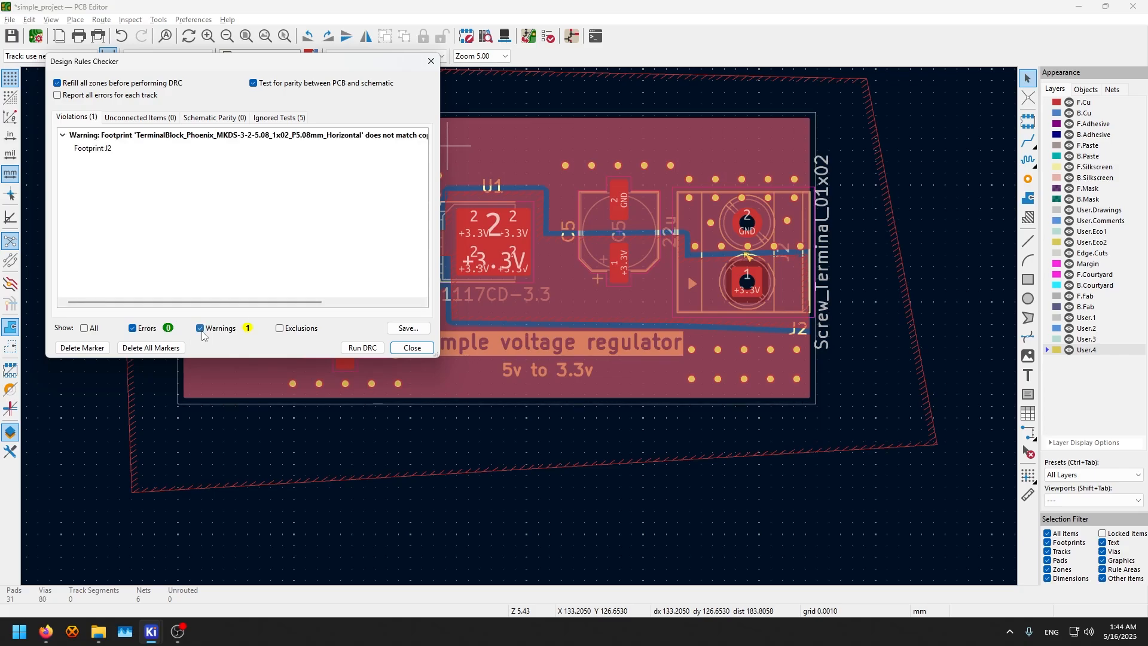
pyautogui.click(412, 347)
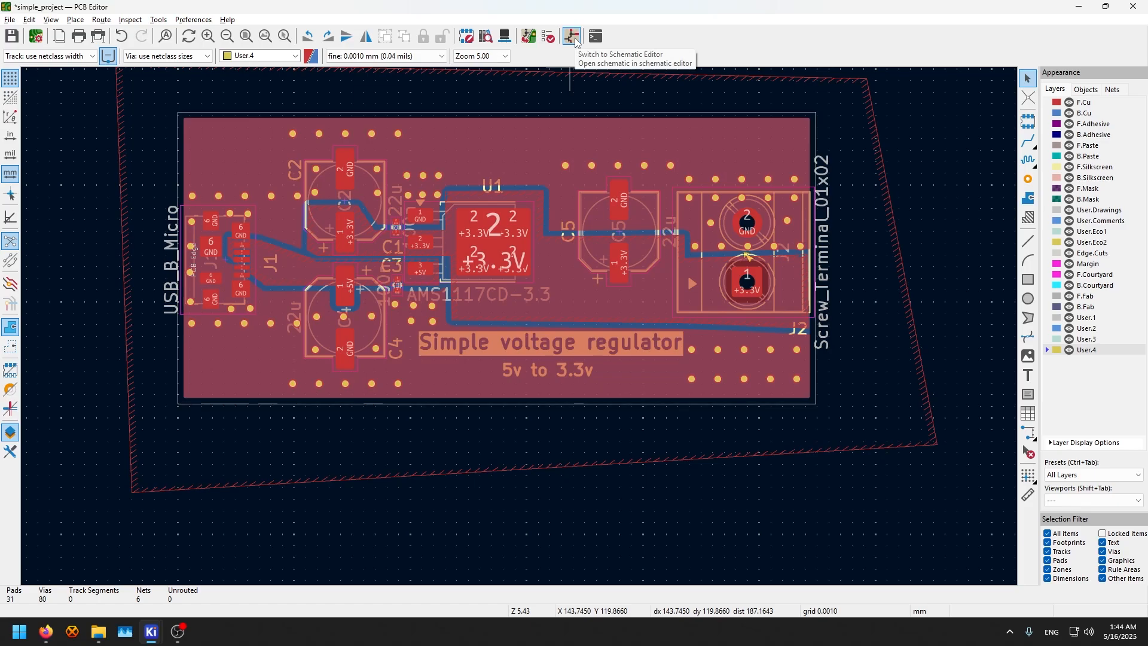
# Open and close the KiPython scripting console, and look through the inspection and routing commands
pyautogui.click(596, 36)
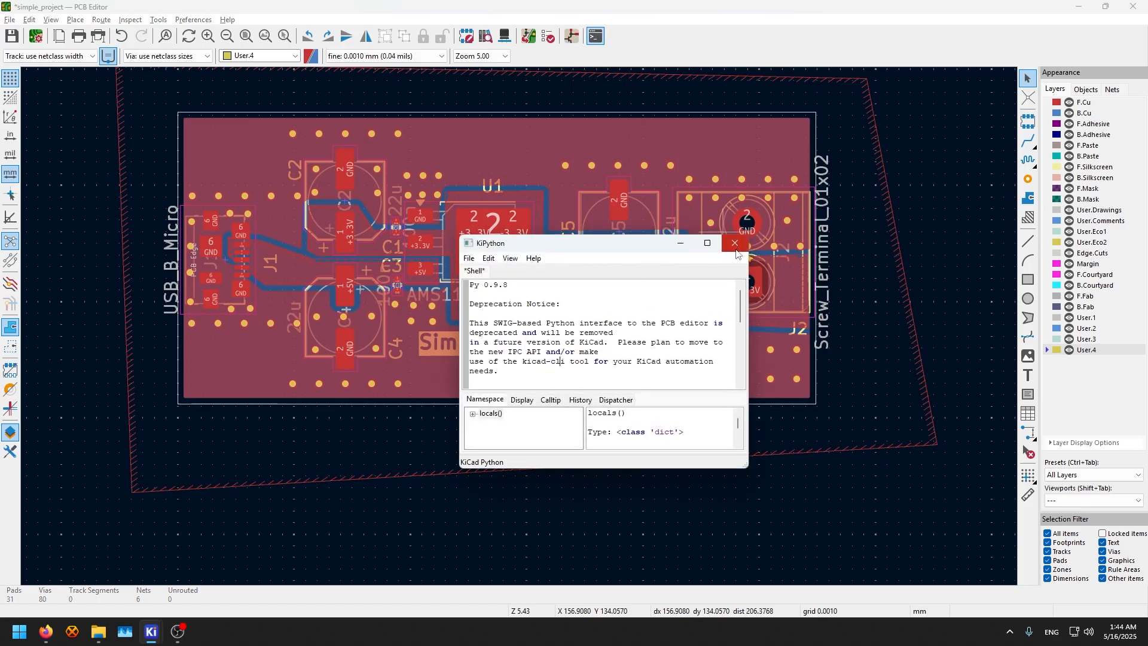
pyautogui.click(735, 248)
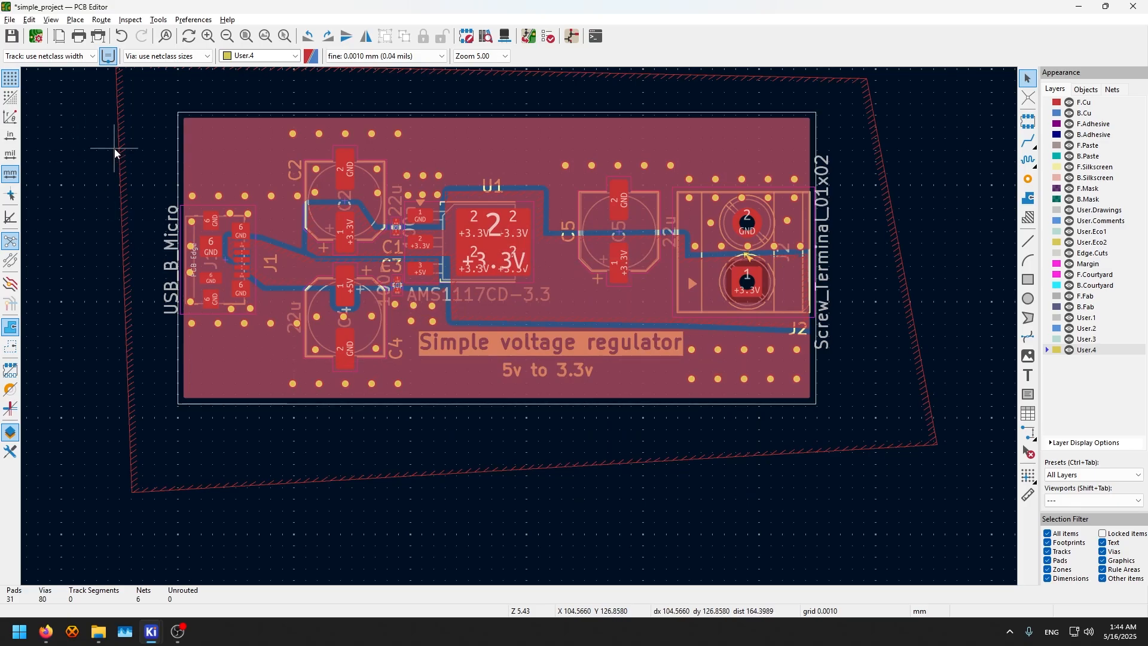
pyautogui.click(125, 19)
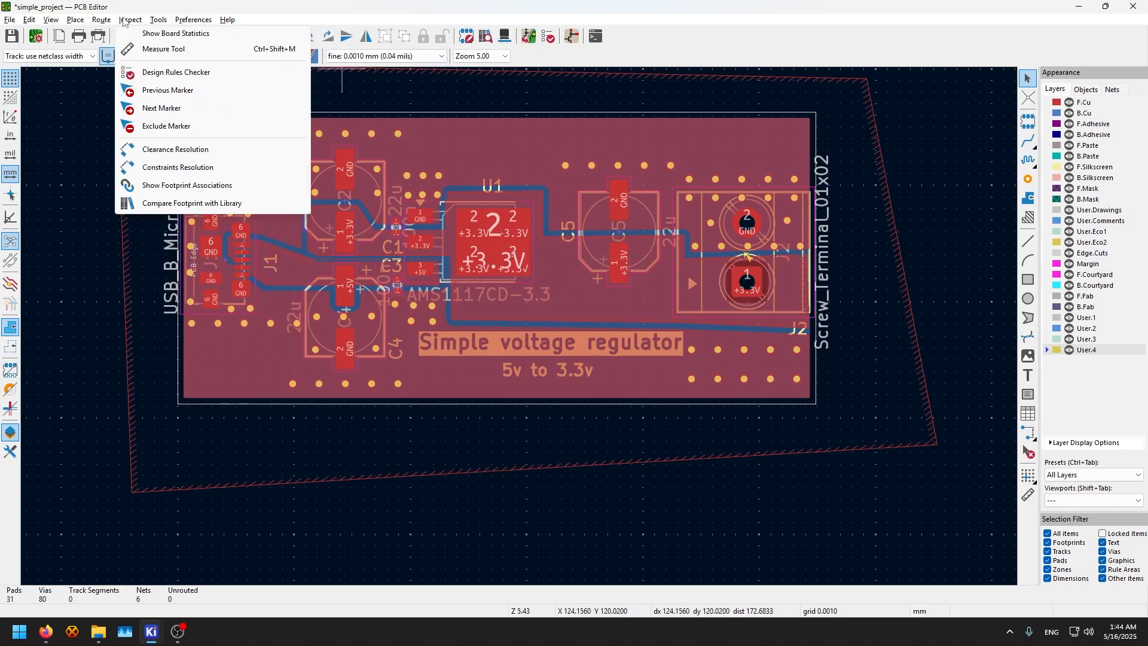
pyautogui.moveTo(86, 24)
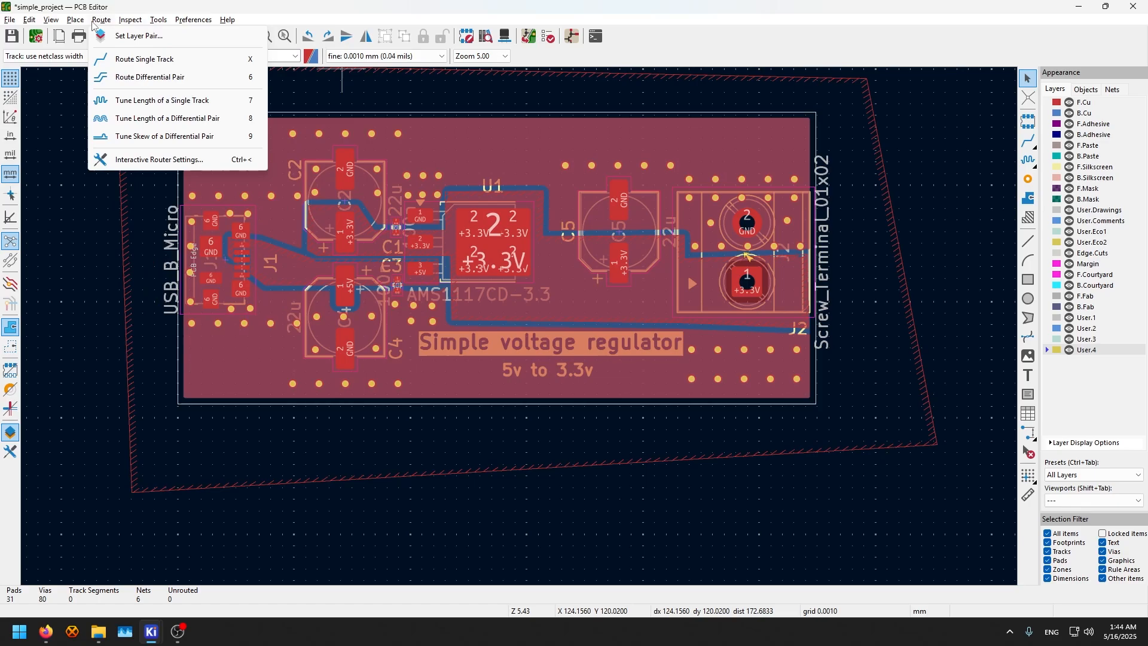
pyautogui.click(132, 20)
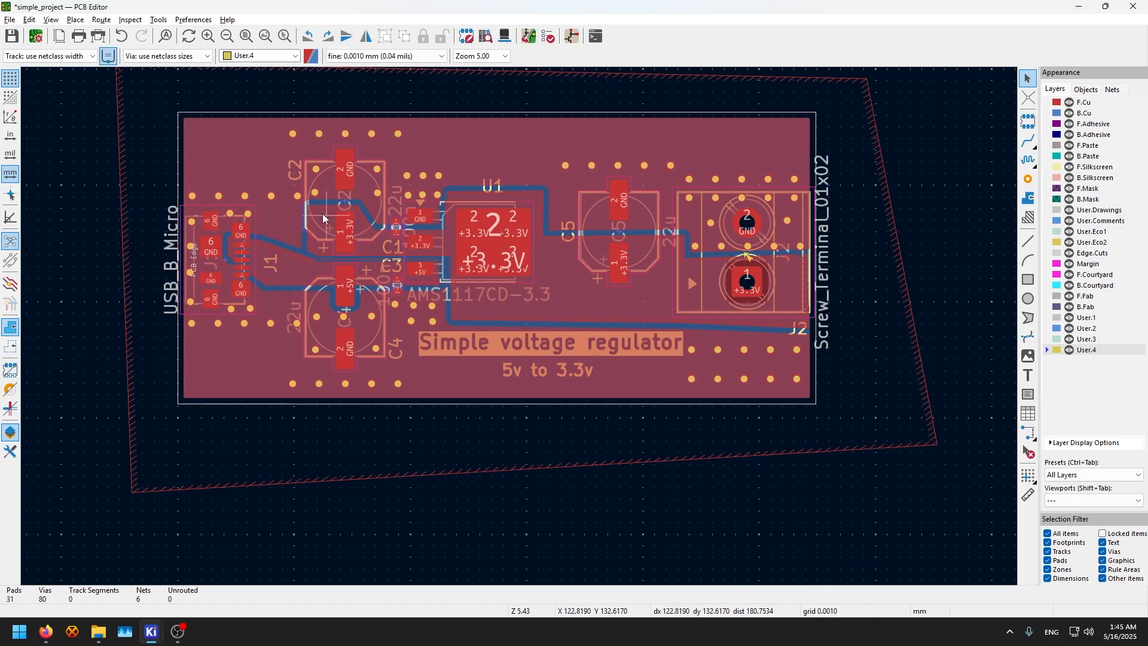
# Check the available track width choices and make F.Cu the active layer
pyautogui.click(82, 55)
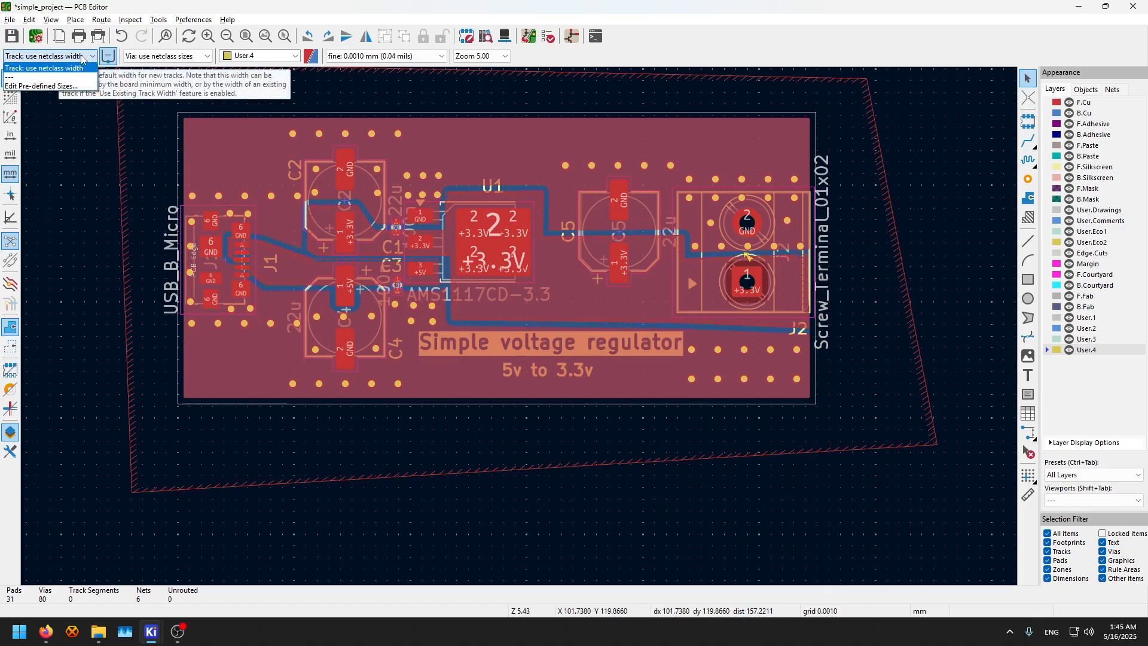
pyautogui.click(82, 56)
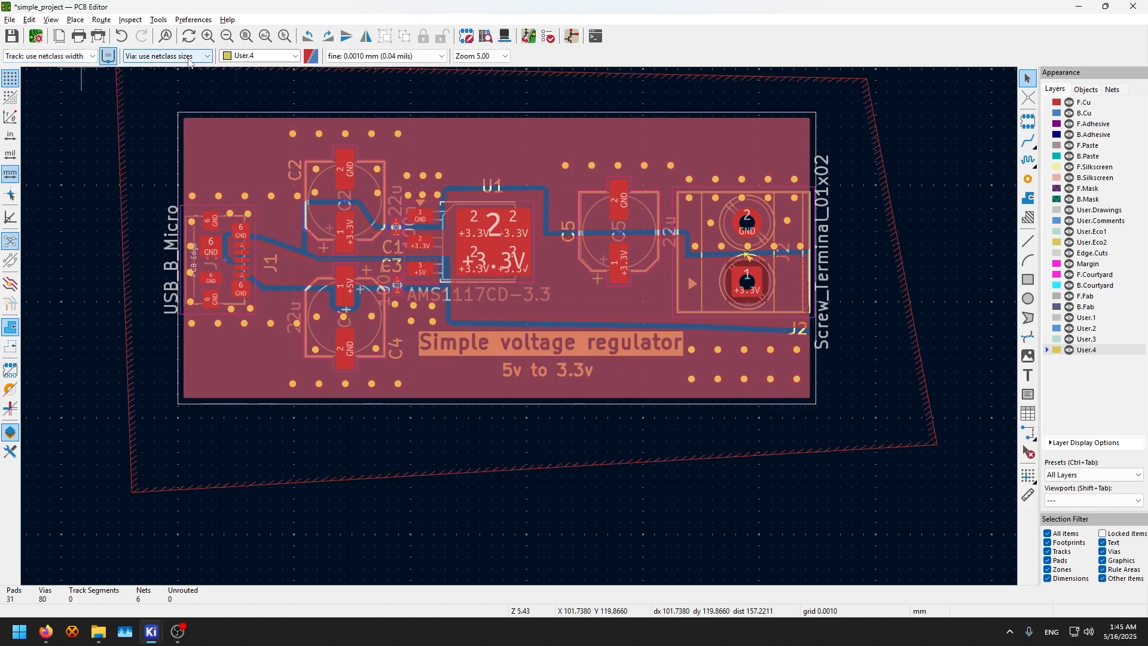
pyautogui.click(242, 57)
pyautogui.click(265, 57)
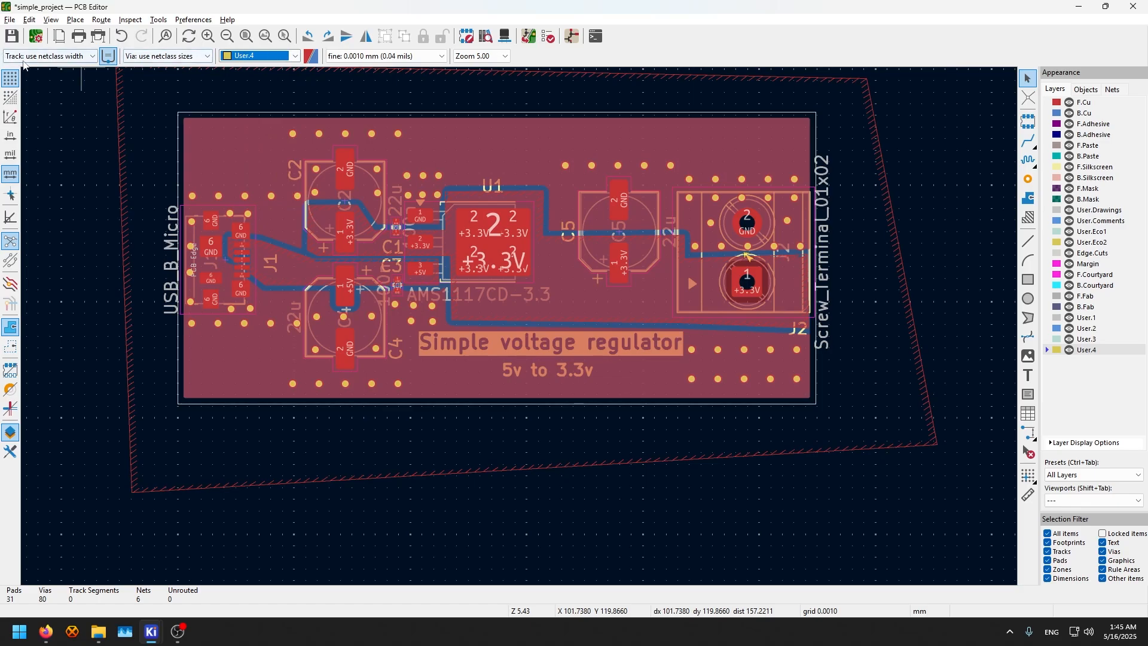
pyautogui.click(48, 55)
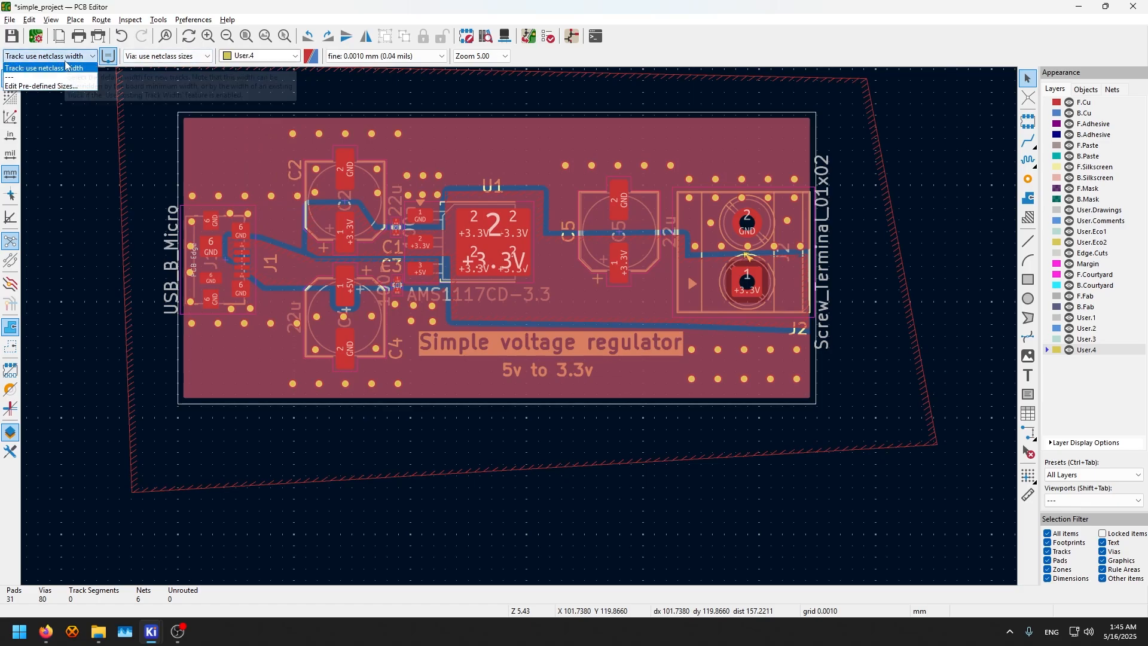
pyautogui.click(49, 102)
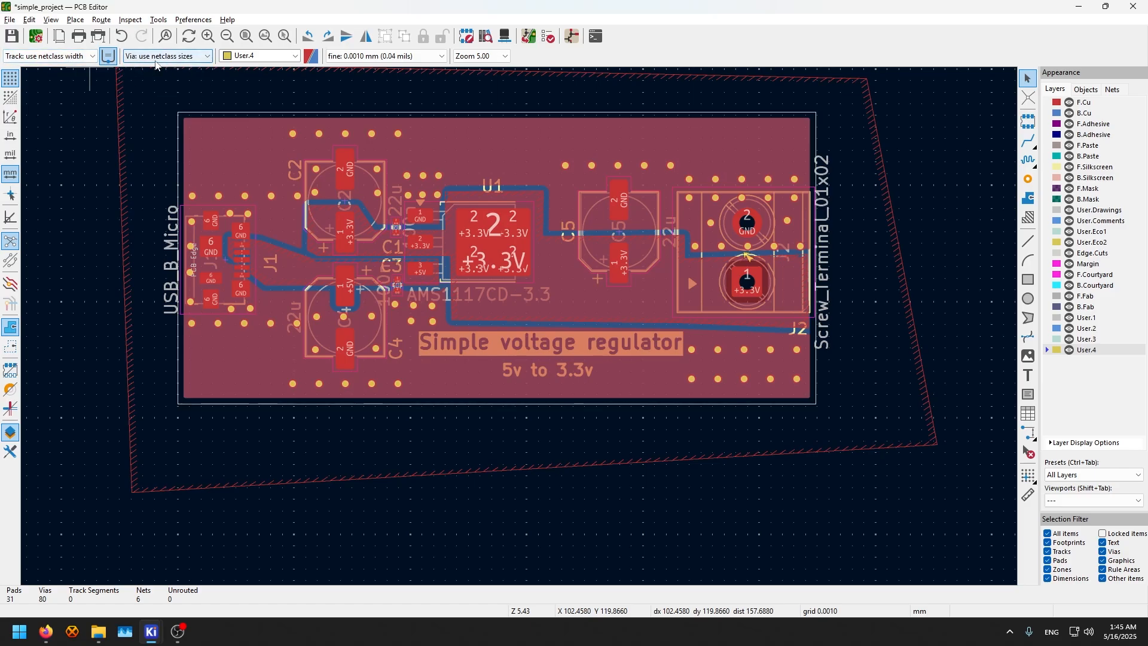
pyautogui.click(263, 56)
pyautogui.click(290, 66)
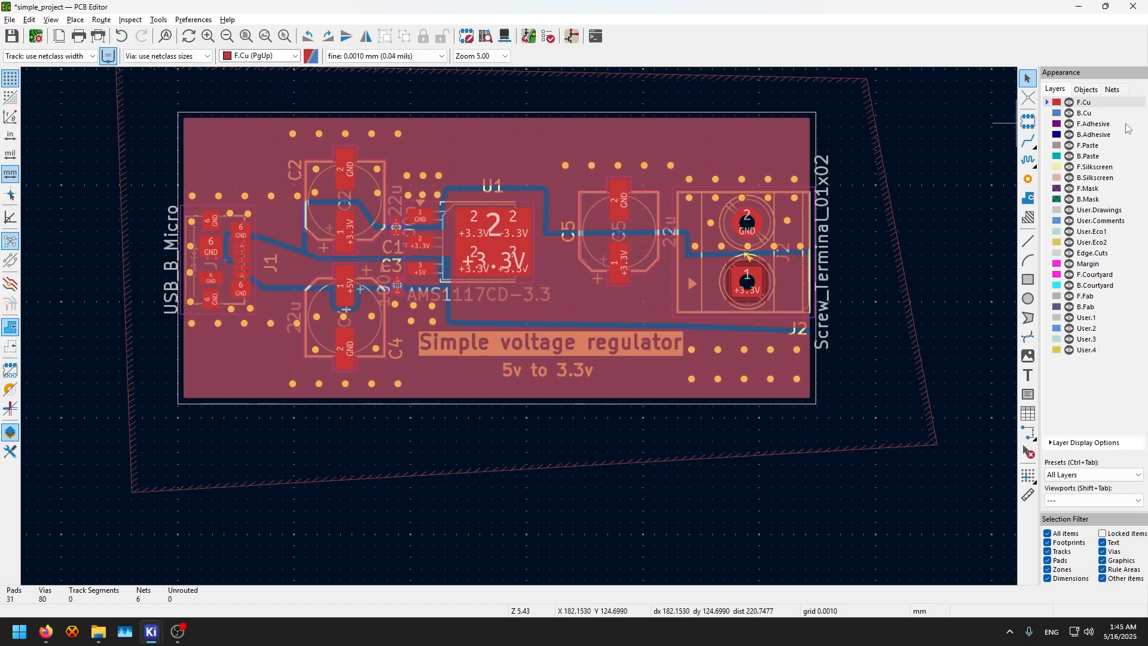
# Review the PCB editor's grid preferences and choose the fine 0.0010 mm grid
pyautogui.click(399, 57)
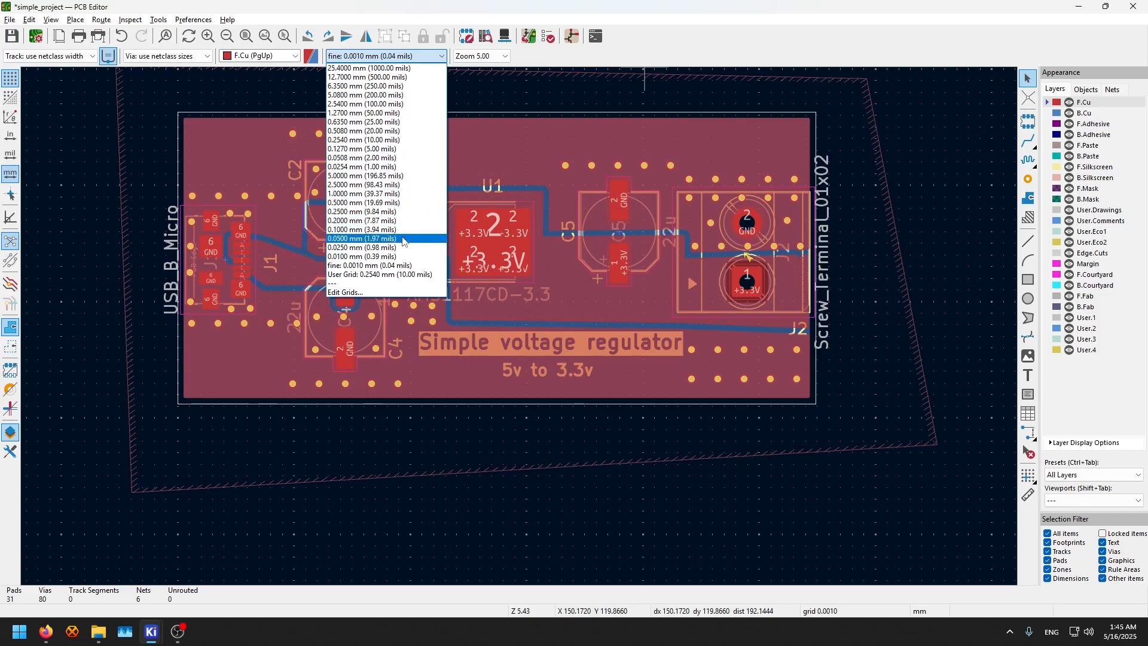
pyautogui.click(385, 293)
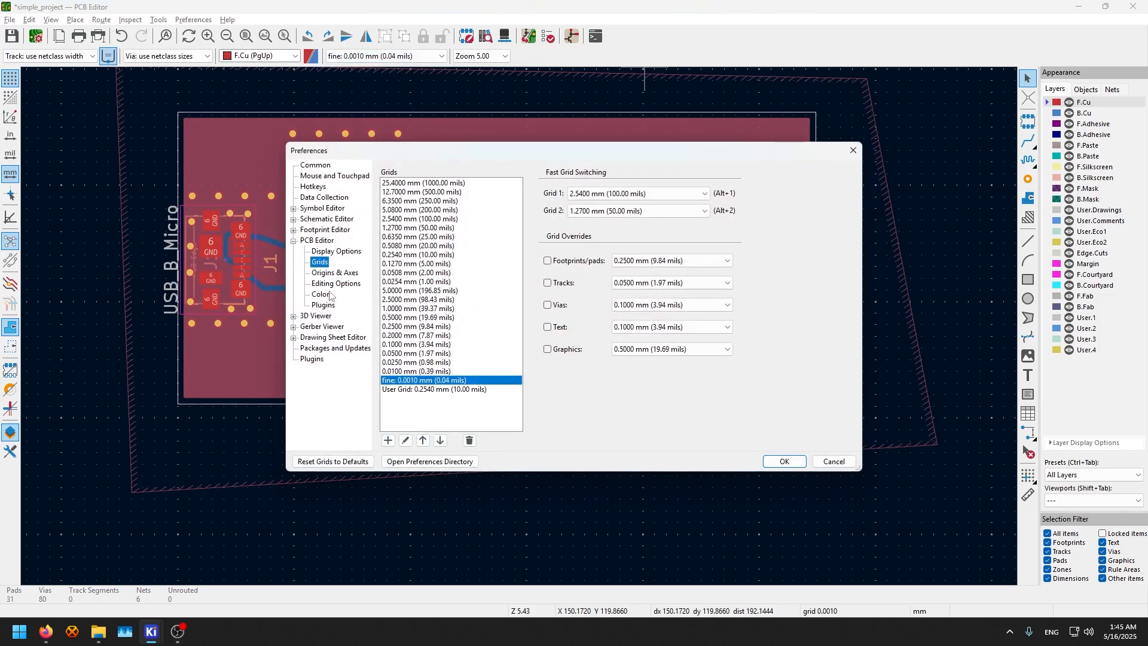
pyautogui.click(853, 150)
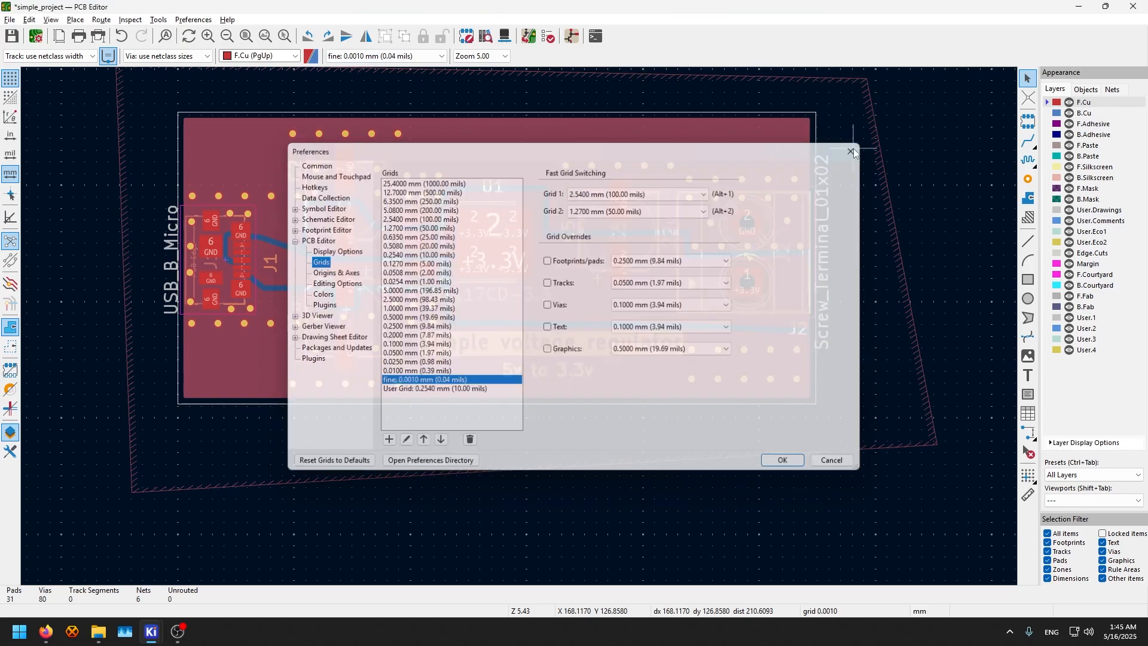
pyautogui.click(383, 57)
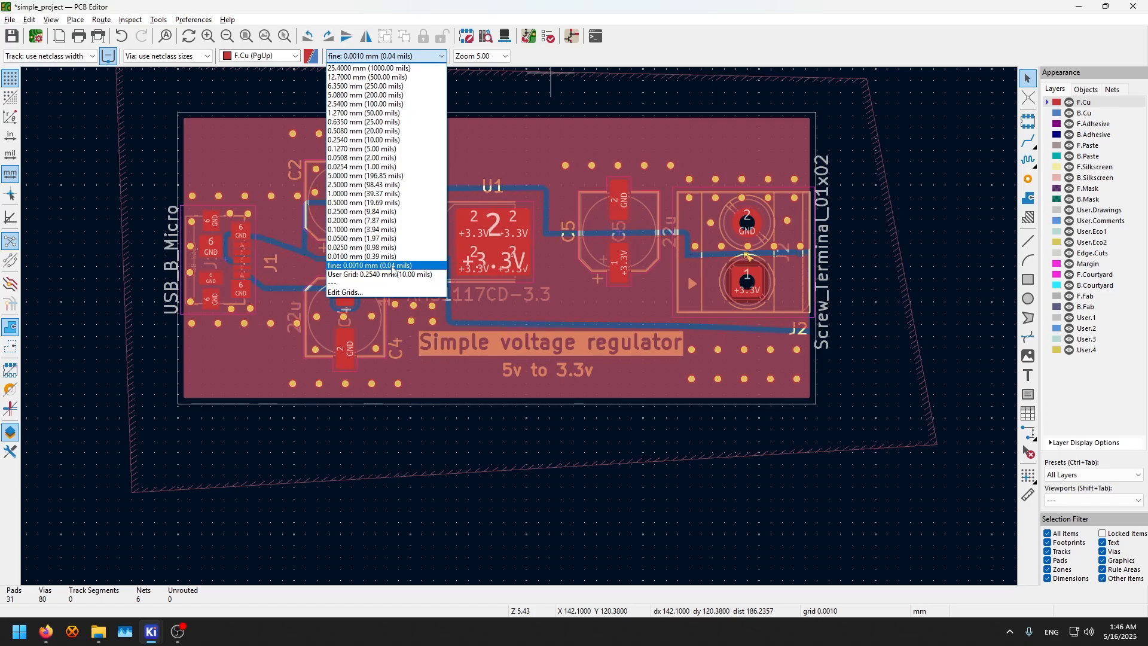
pyautogui.click(392, 266)
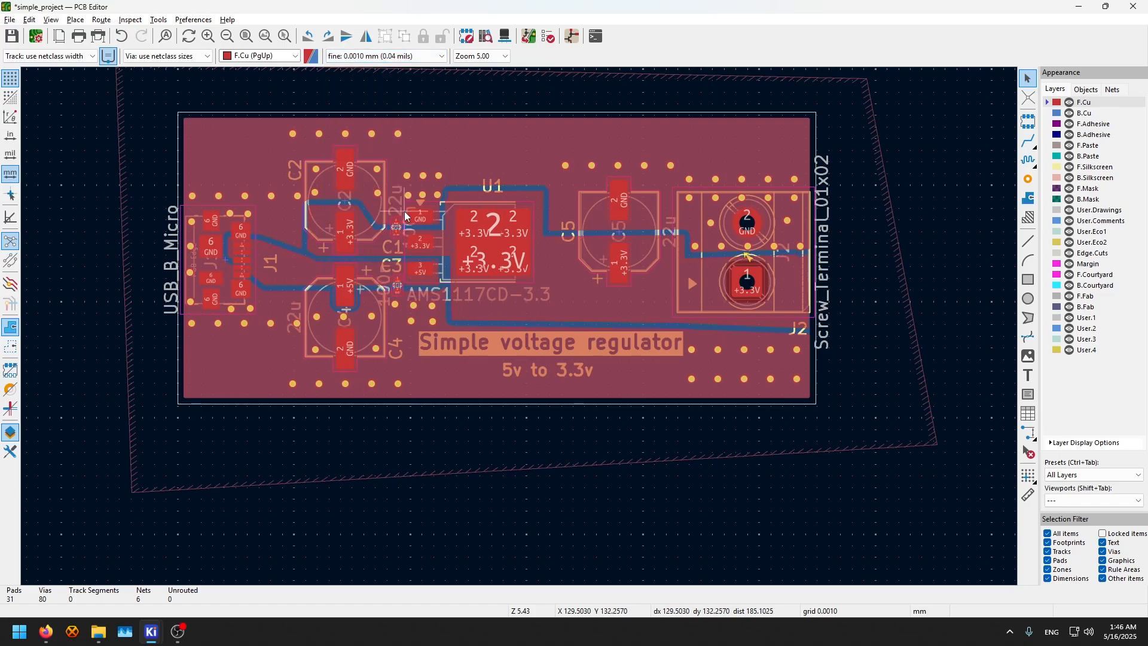
# Check the preset zoom levels and try zooming in and out on the board
pyautogui.click(501, 56)
pyautogui.click(501, 56)
pyautogui.scroll(2, 507, 101)
pyautogui.scroll(-2, 528, 357)
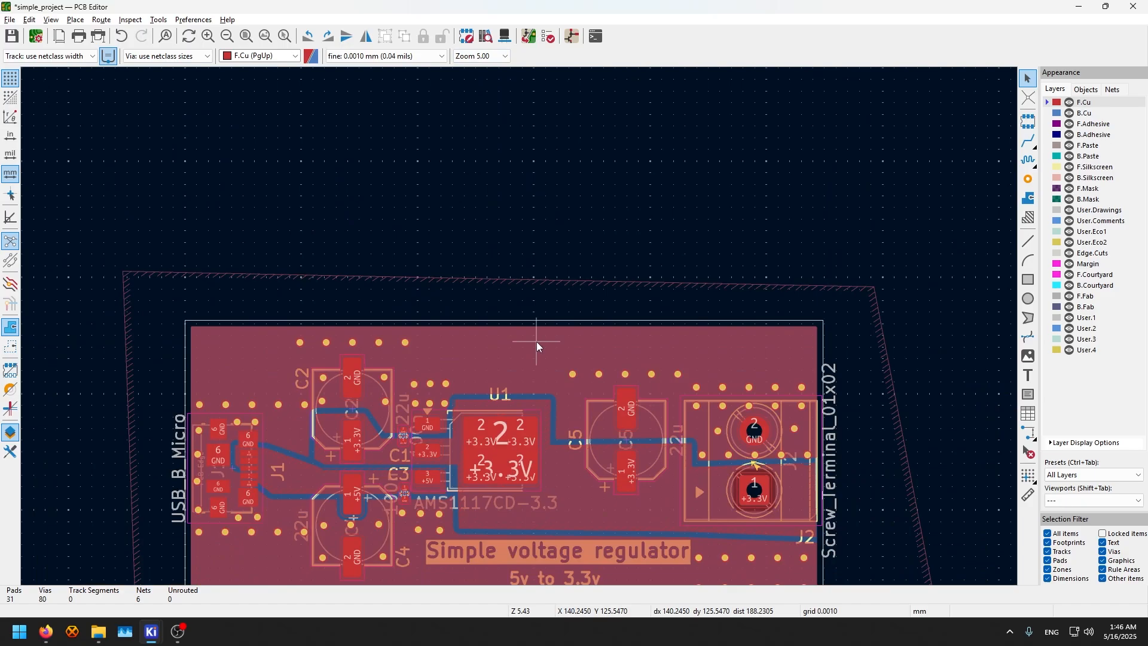
# Delete the entire voltage regulator board layout, including its outline and copper zones, and save the board file
pyautogui.scroll(1, 536, 342)
pyautogui.scroll(-3, 519, 326)
pyautogui.scroll(2, 519, 326)
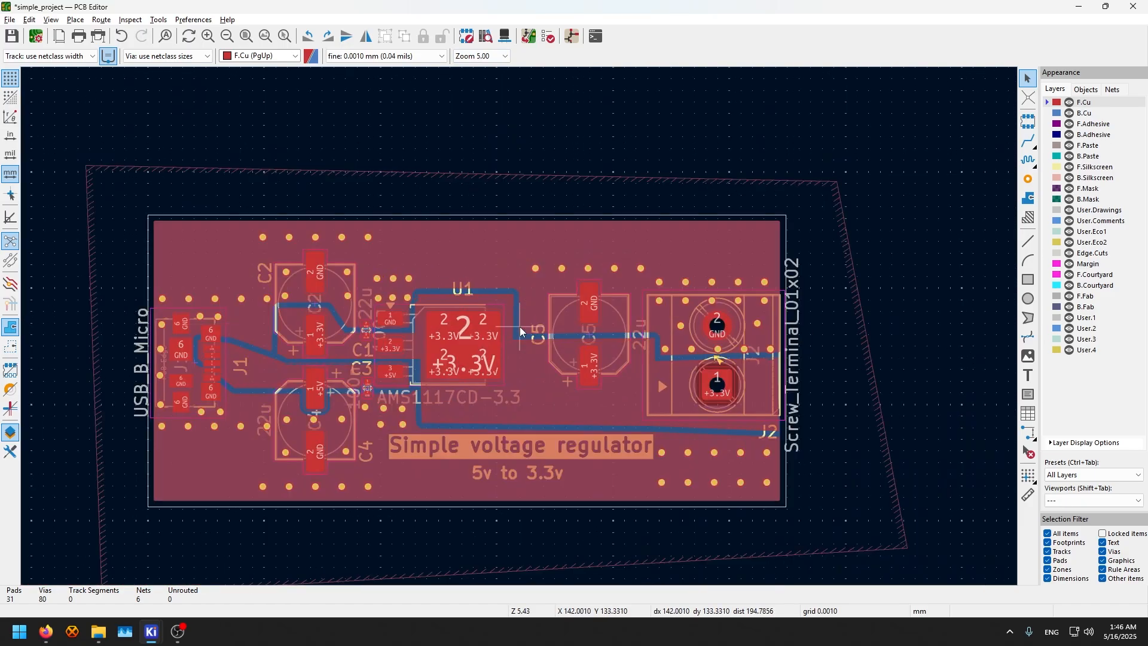
pyautogui.scroll(-2, 519, 327)
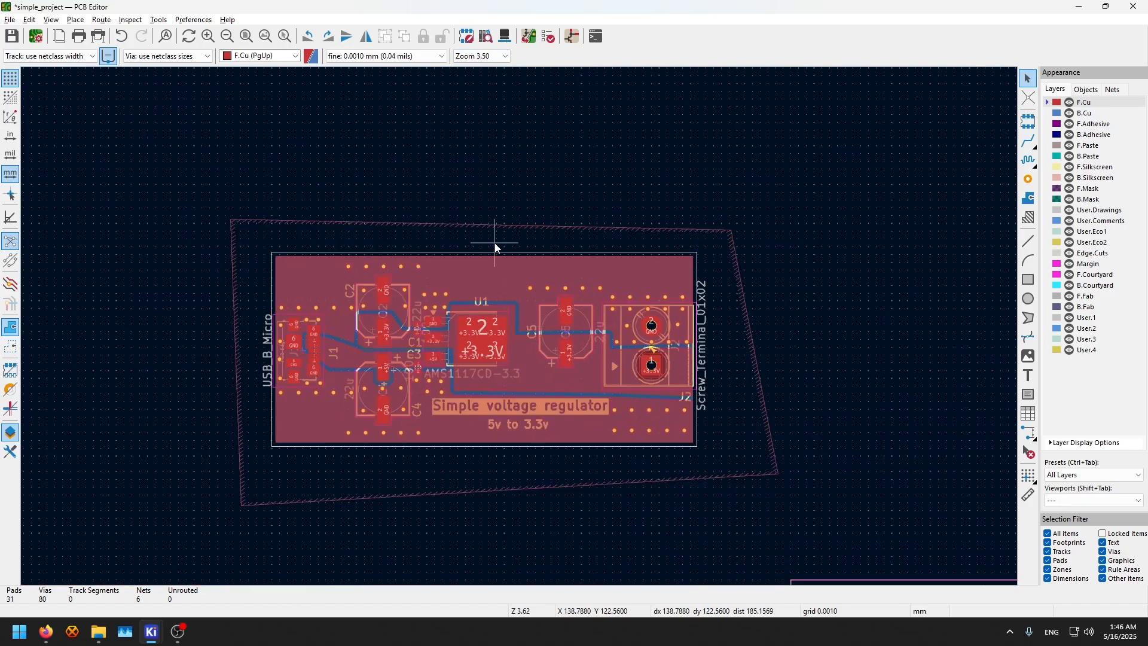
pyautogui.moveTo(495, 247); pyautogui.dragTo(520, 172, button='middle')
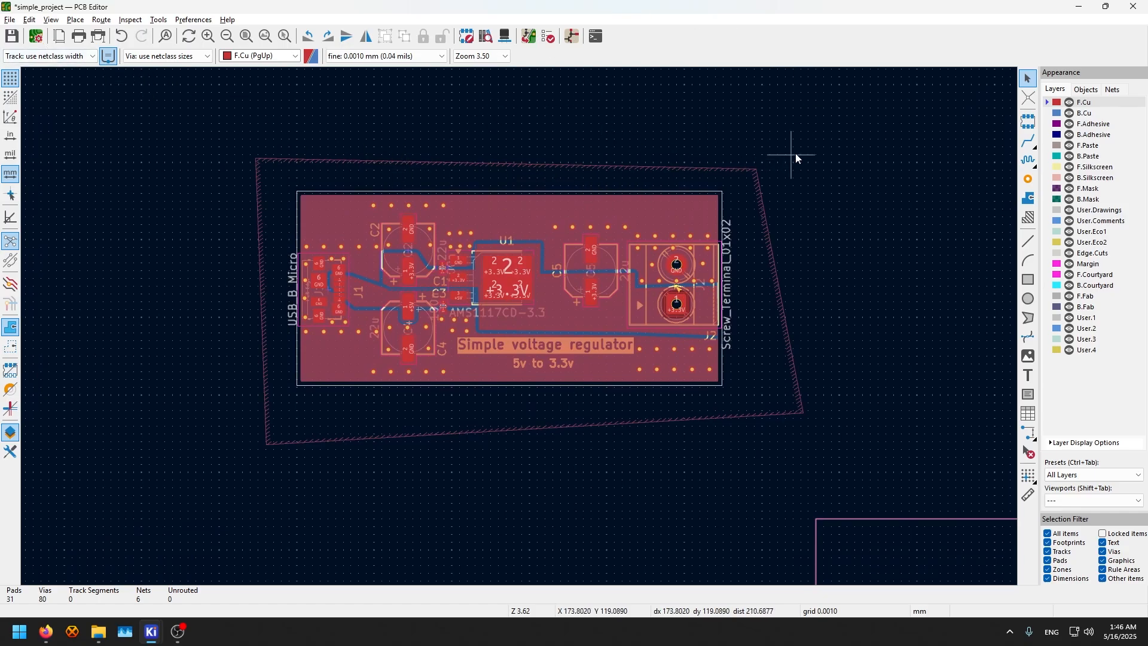
pyautogui.moveTo(827, 141); pyautogui.dragTo(34, 550)
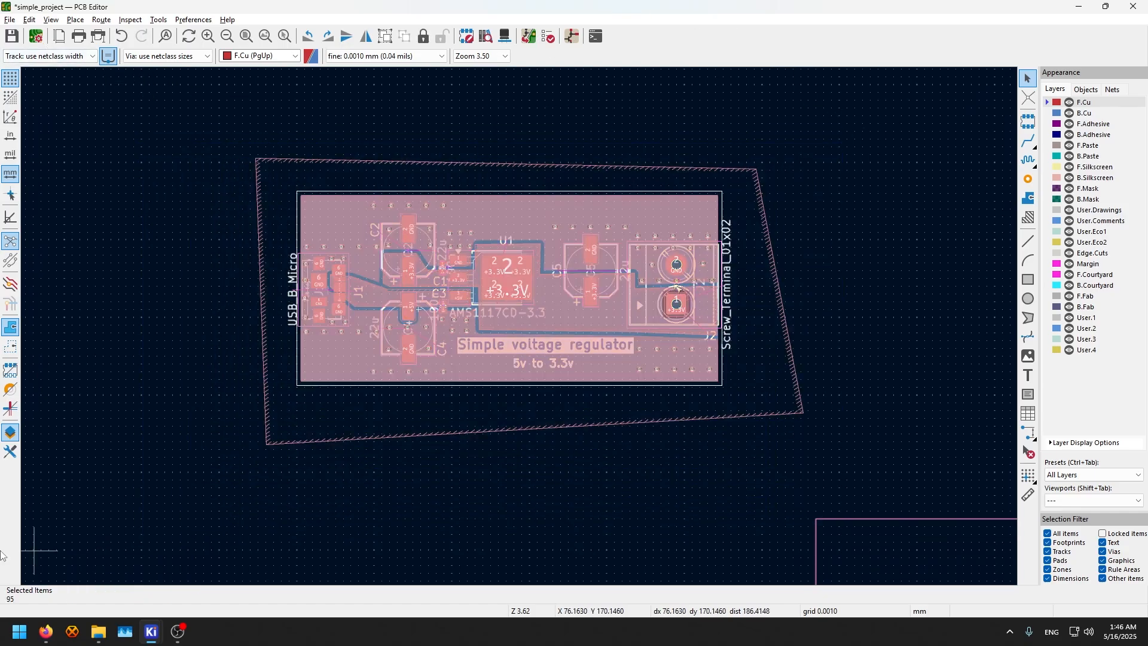
pyautogui.press('Delete')
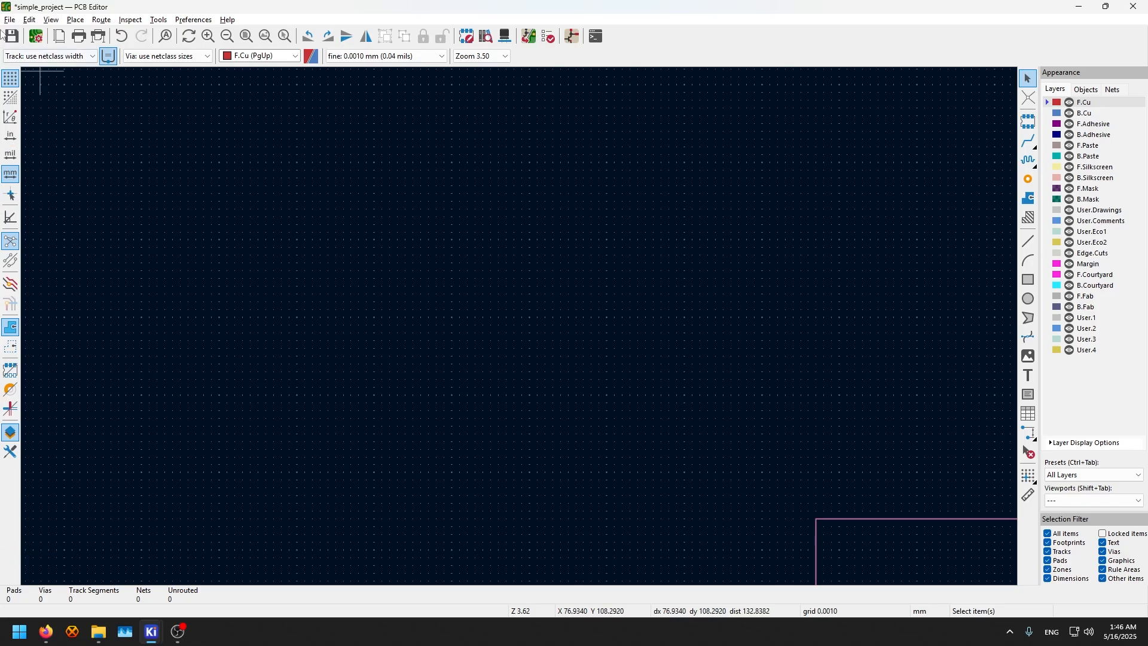
pyautogui.click(11, 37)
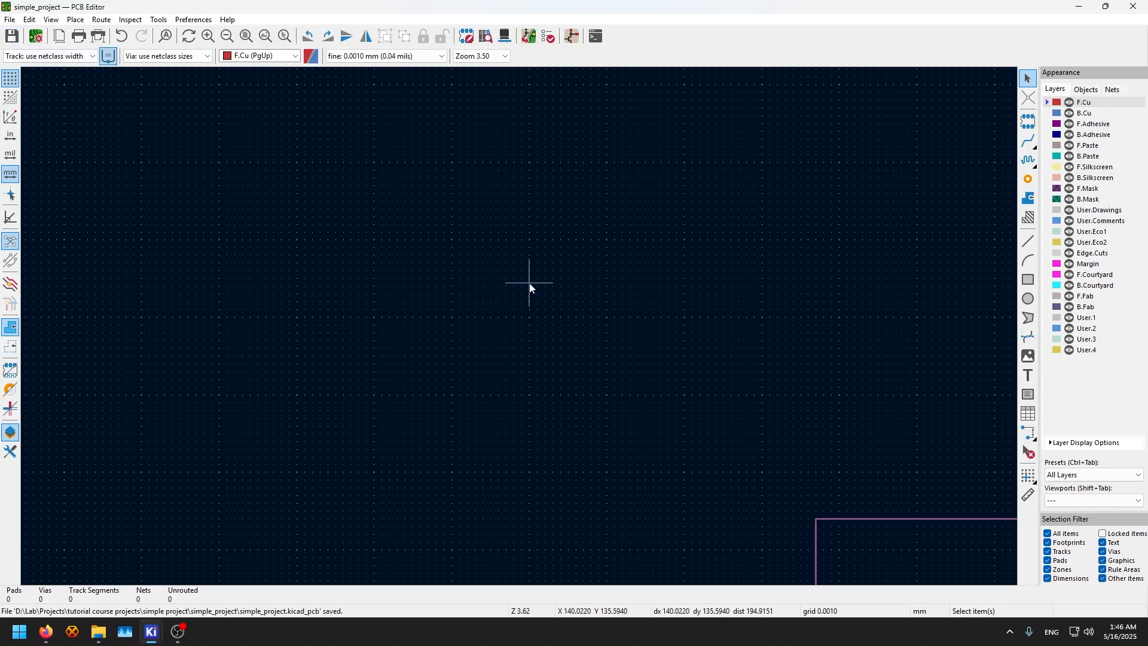
# Look at the voltage regulator circuit in the Schematic Editor and return to the PCB Editor
pyautogui.scroll(-3, 553, 328)
pyautogui.moveTo(162, 638)
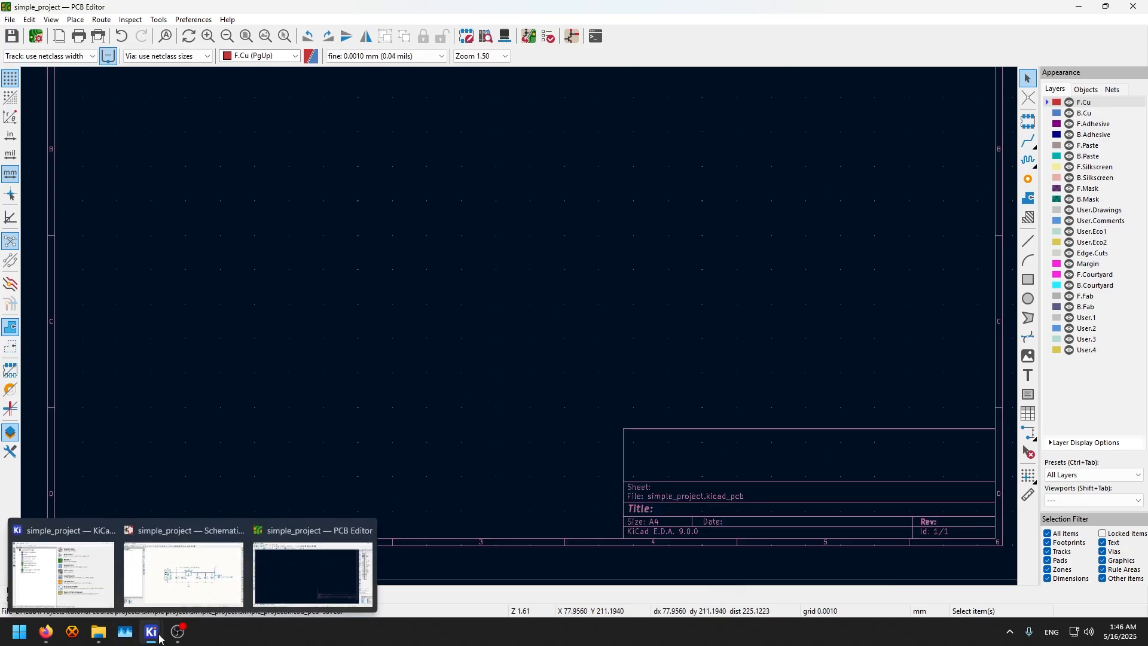
pyautogui.click(183, 562)
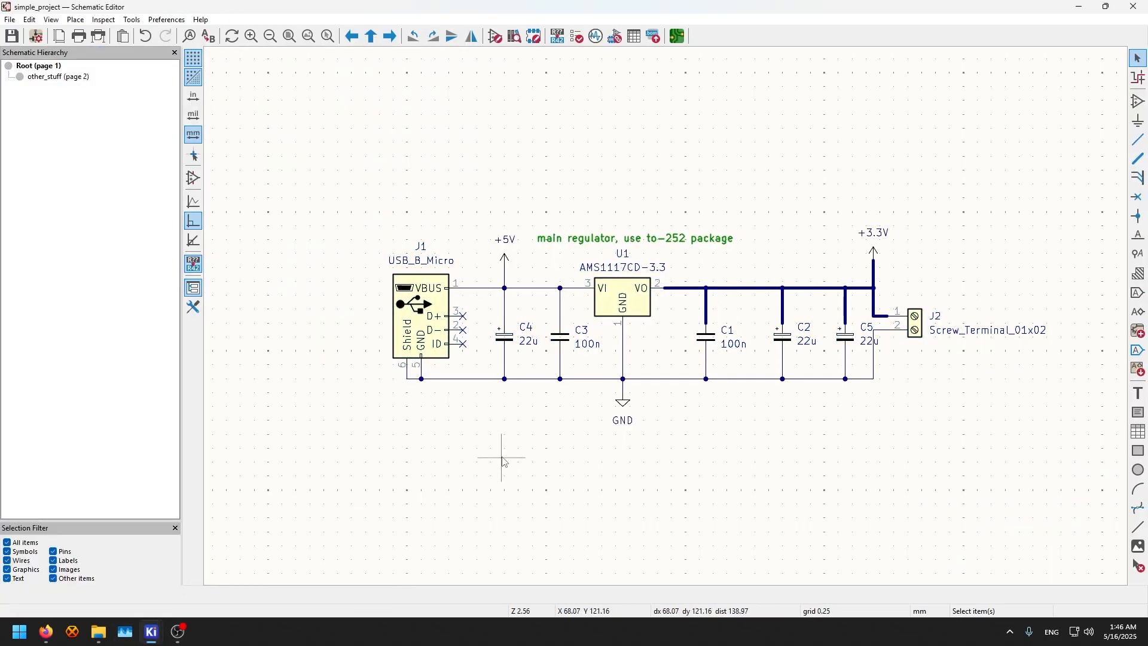
pyautogui.moveTo(157, 635)
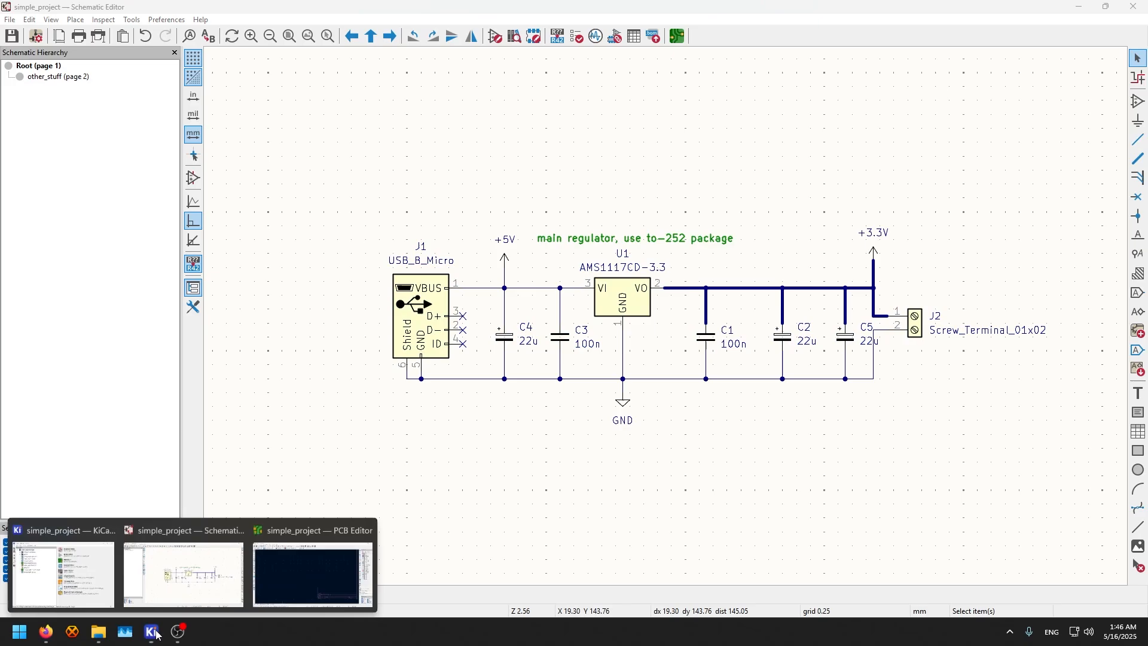
pyautogui.click(321, 575)
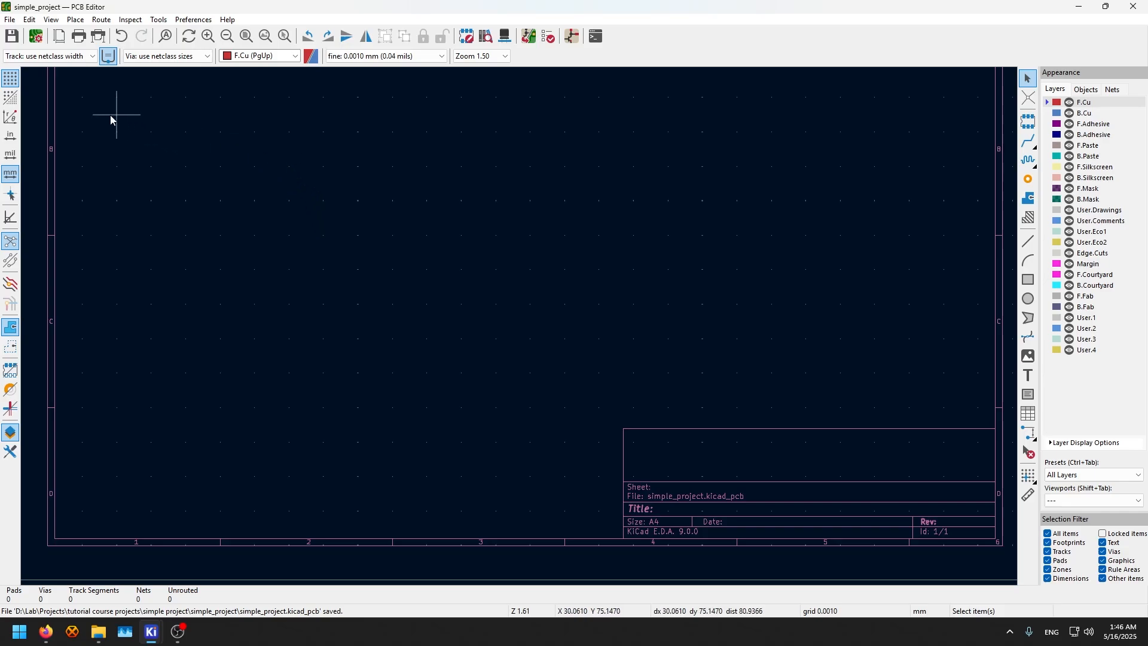
# Open the board setup and review the board editor layers and the physical stackup's copper layer choices, keeping 2 layers
pyautogui.click(35, 37)
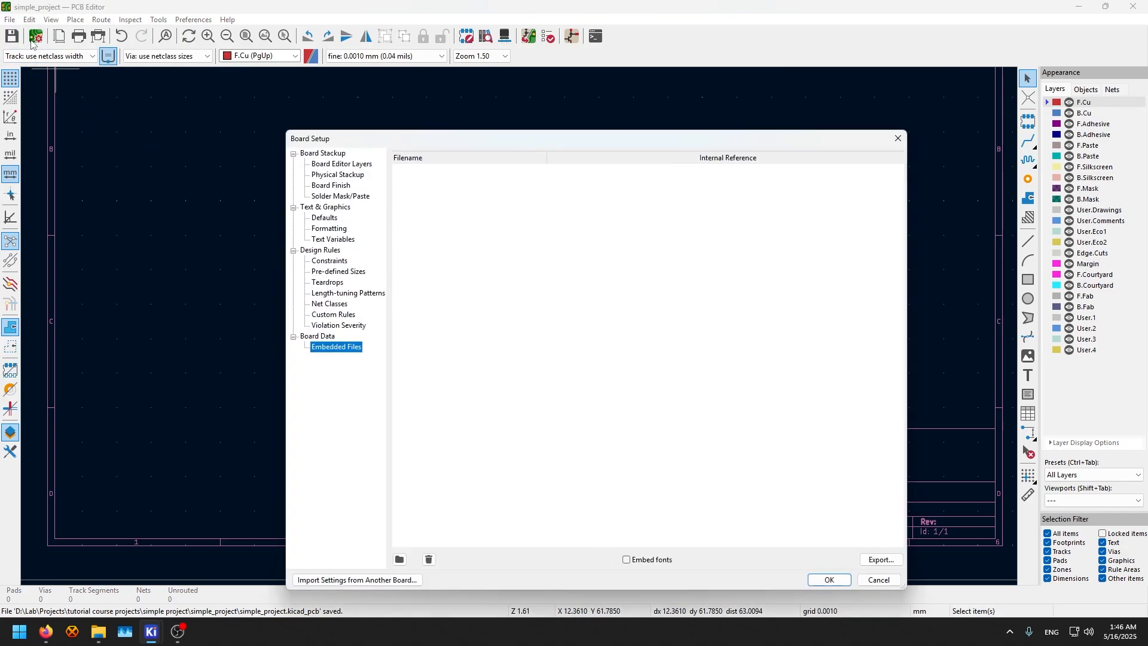
pyautogui.moveTo(349, 142); pyautogui.dragTo(252, 104)
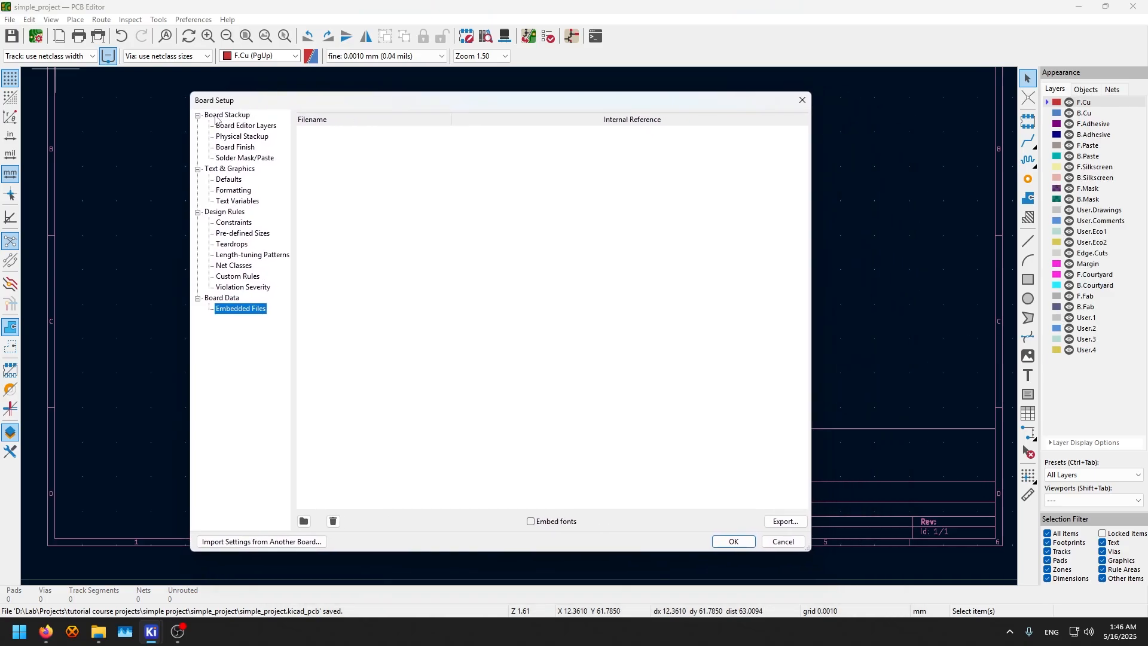
pyautogui.click(226, 125)
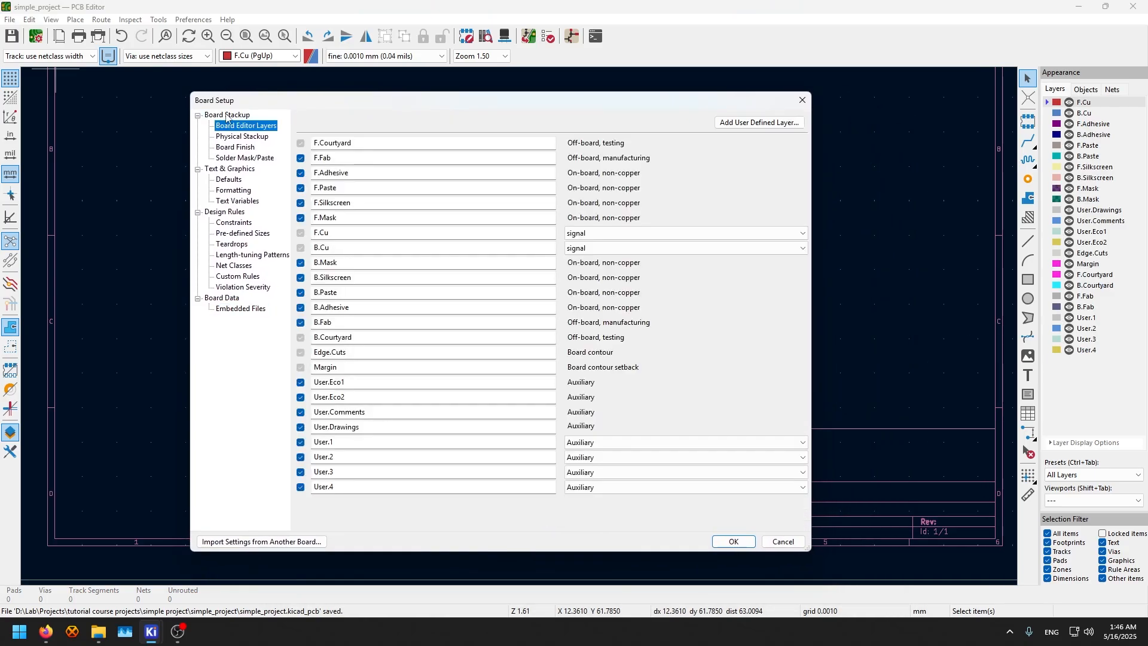
pyautogui.click(250, 137)
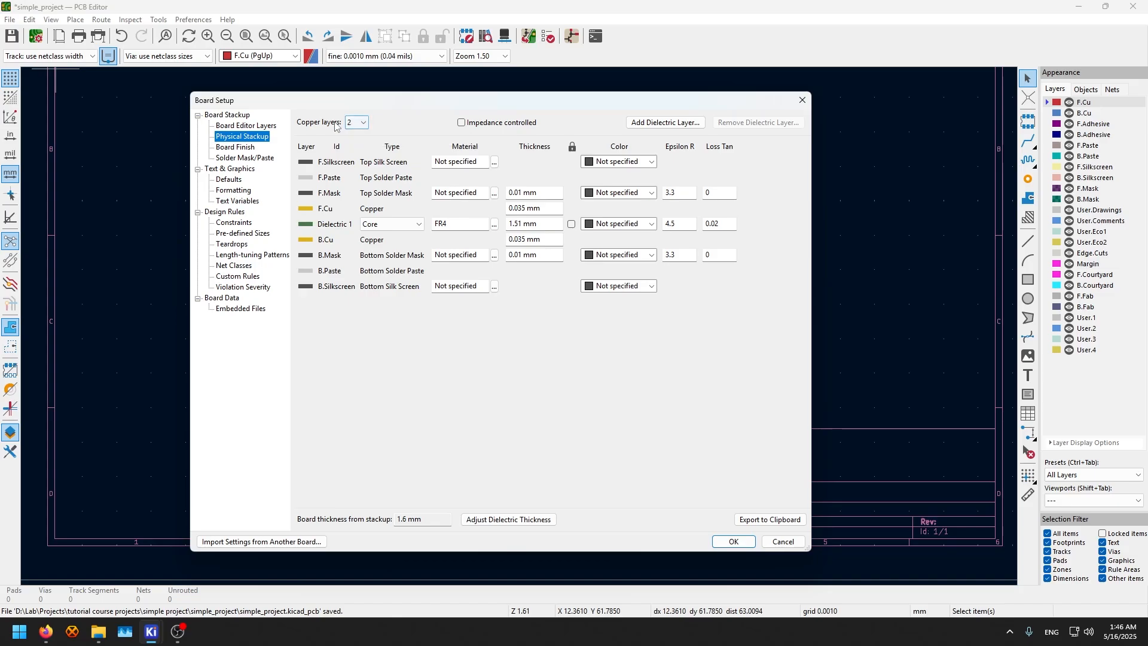
pyautogui.click(363, 123)
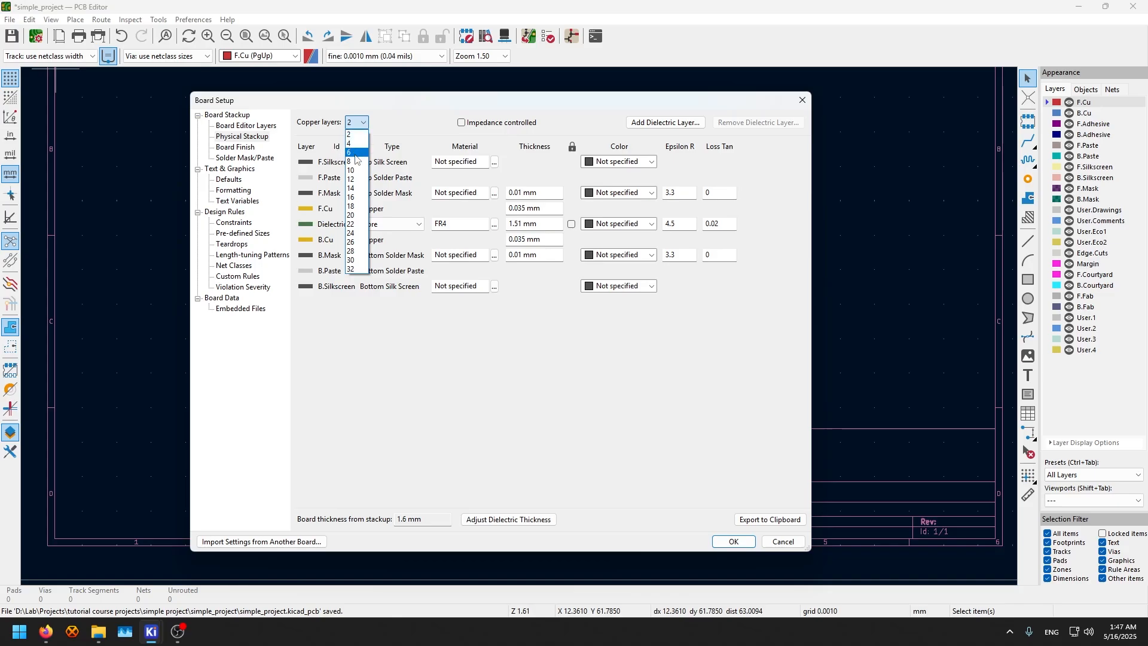
pyautogui.click(358, 134)
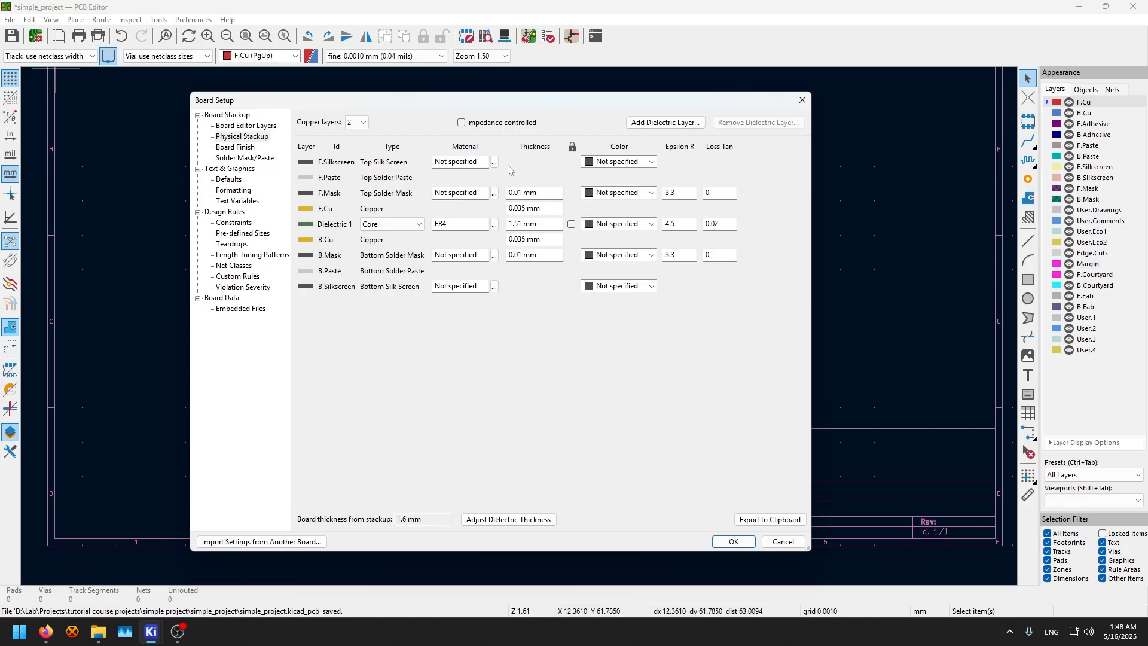
# Set the physical stackup to 4 copper layers and check the type choices and thickness of the dielectric layers
pyautogui.click(361, 122)
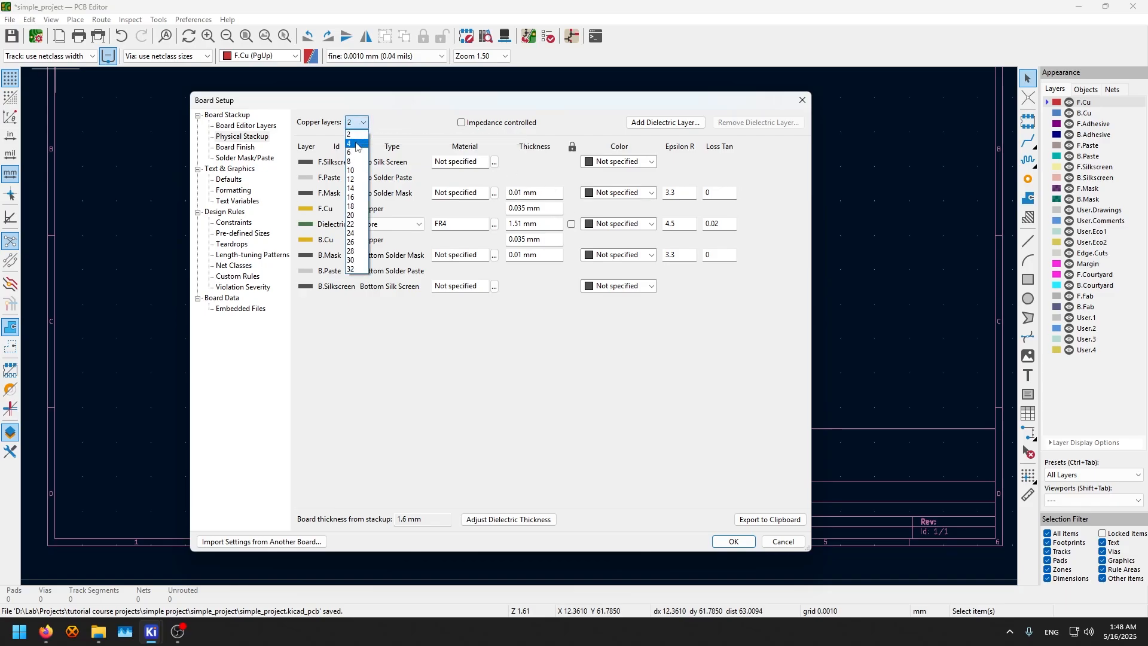
pyautogui.click(356, 145)
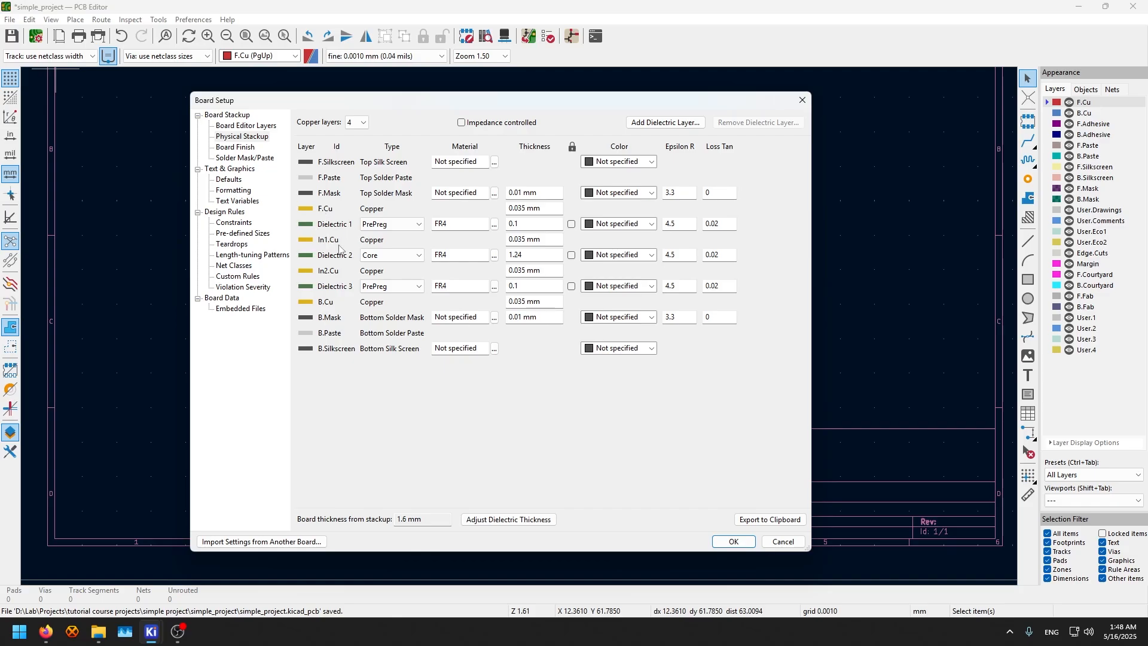
pyautogui.click(394, 224)
pyautogui.click(393, 242)
pyautogui.click(392, 255)
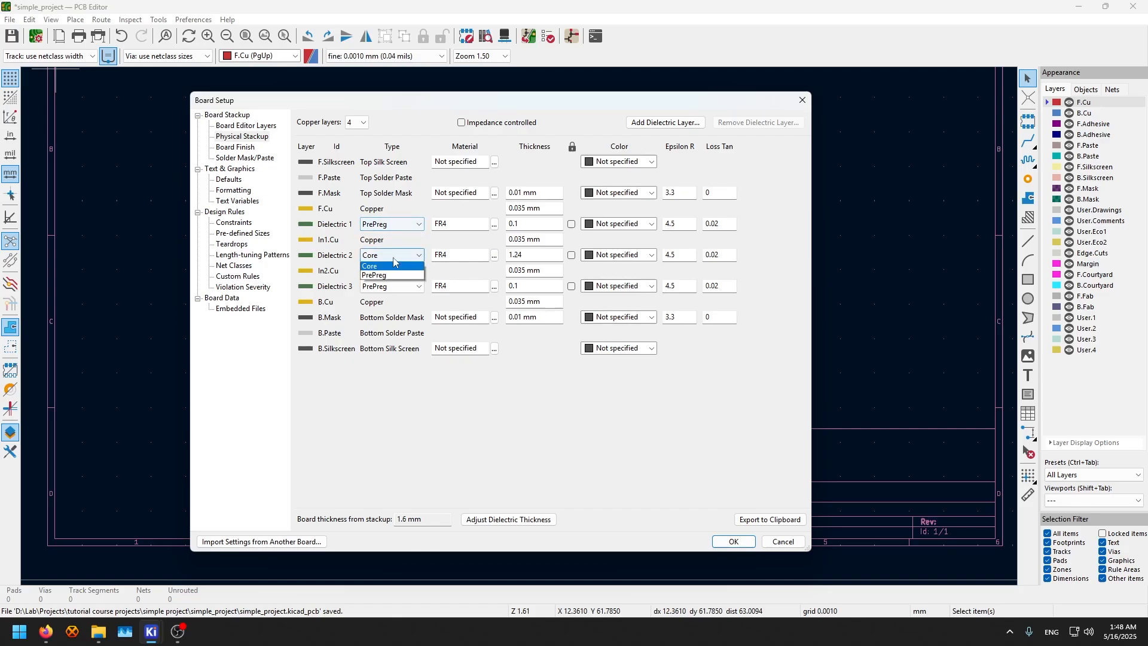
pyautogui.click(386, 266)
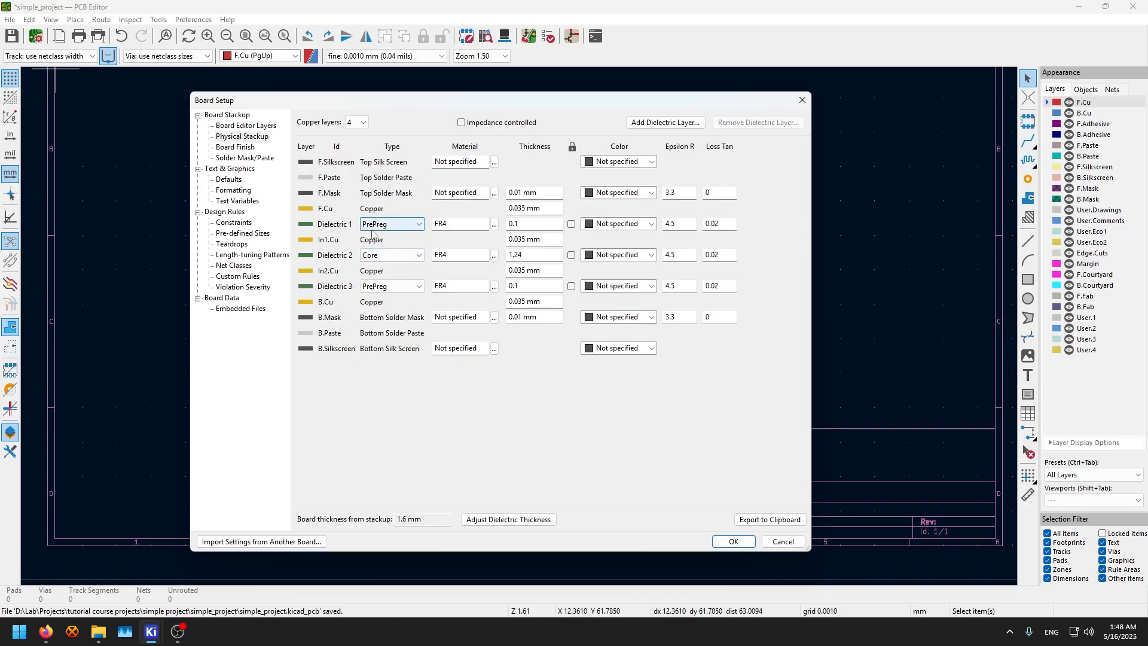
pyautogui.click(530, 256)
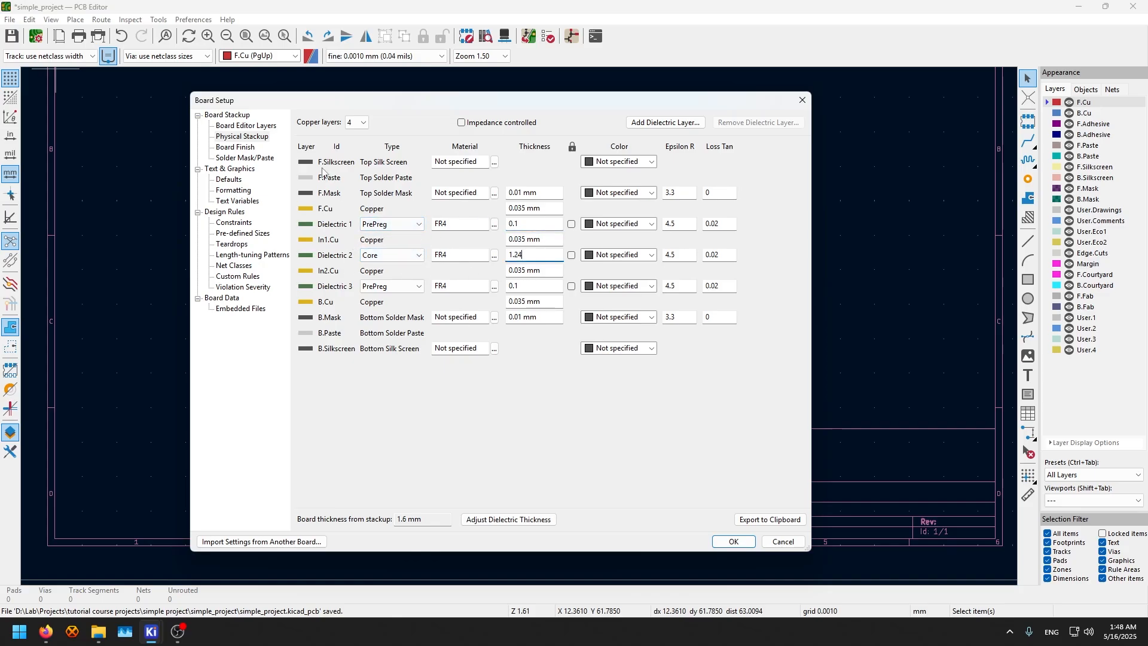
# Set the physical stackup back to 2 copper layers and close the board setup without applying the changes
pyautogui.click(354, 123)
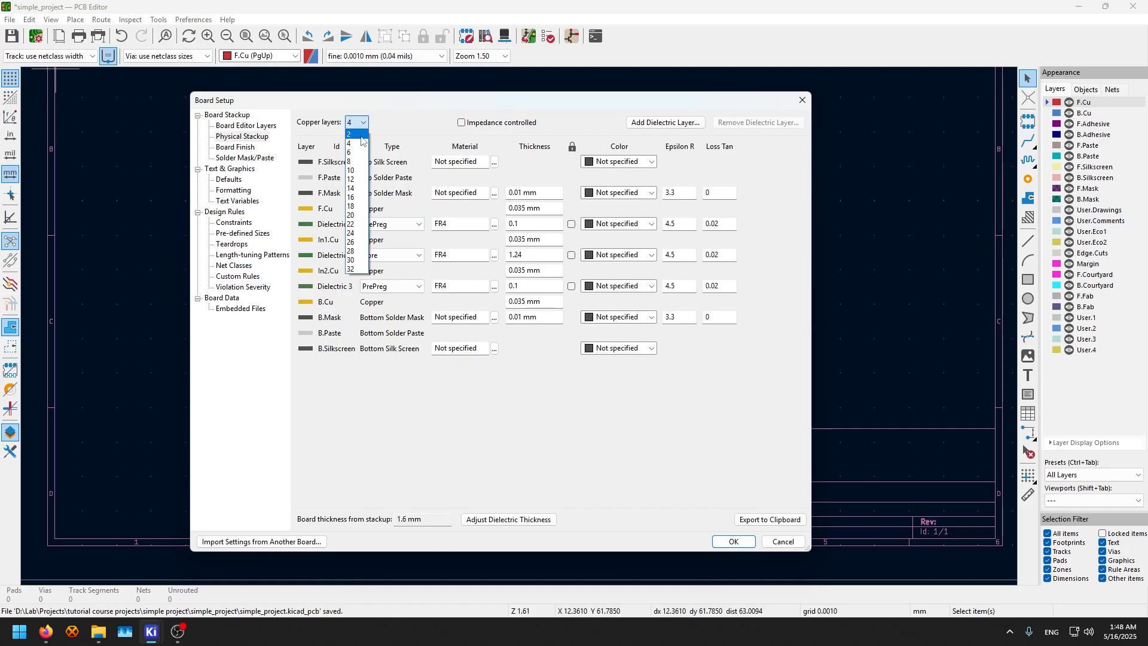
pyautogui.click(350, 133)
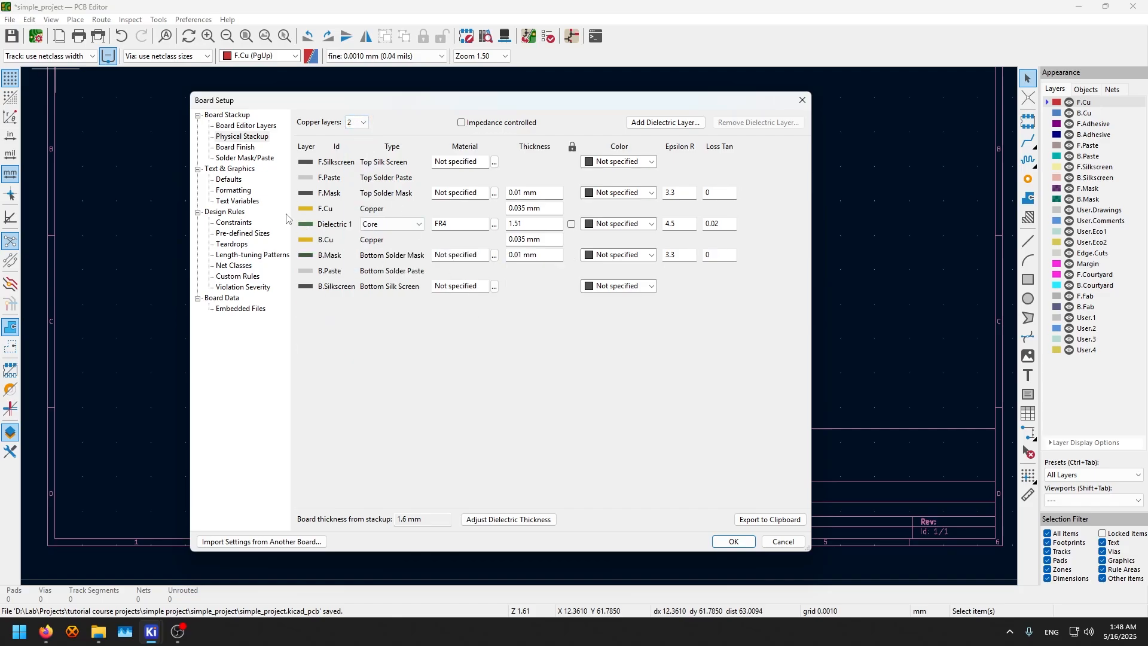
pyautogui.click(802, 100)
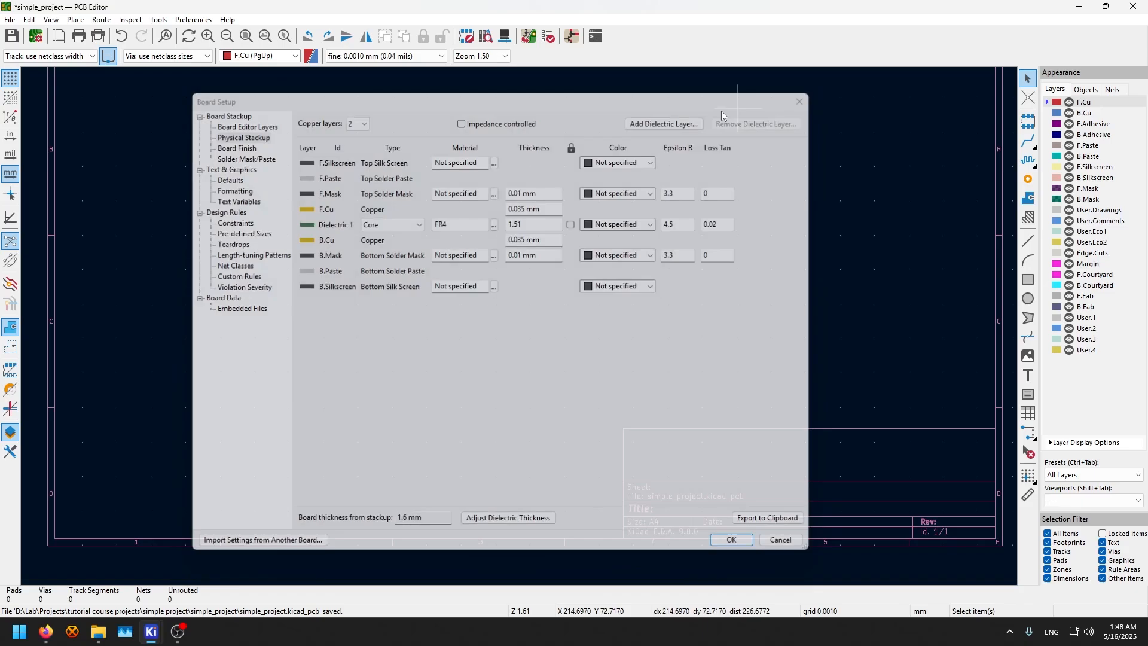
# Reopen the board setup and review the board editor layers, including the layer type choices for F.Cu
pyautogui.click(35, 36)
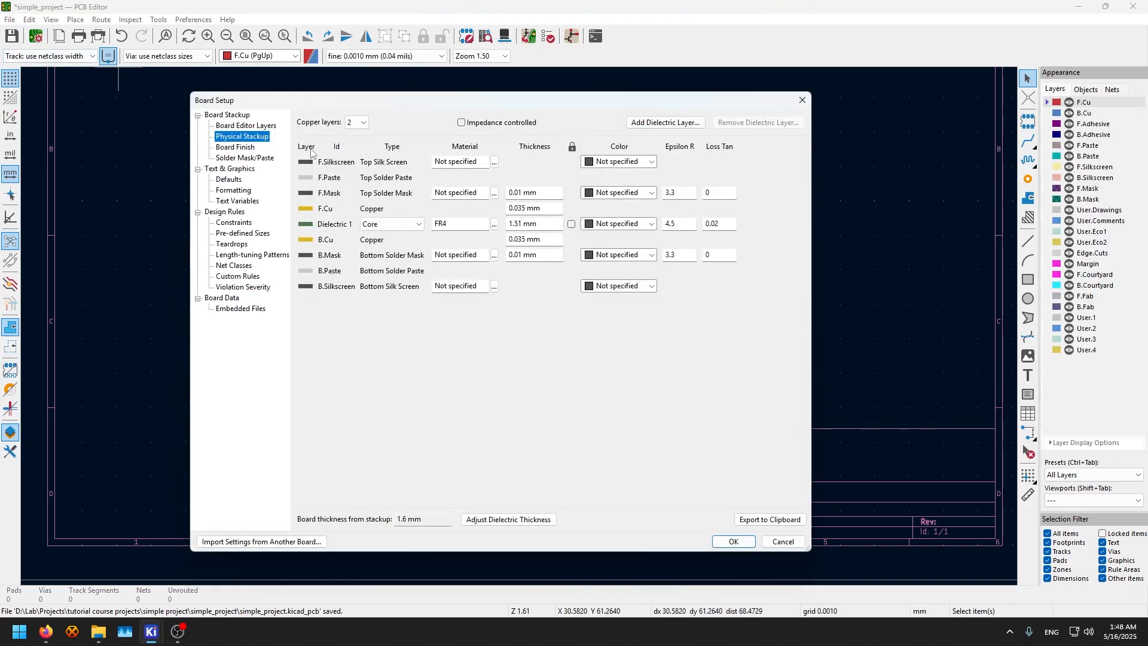
pyautogui.click(247, 126)
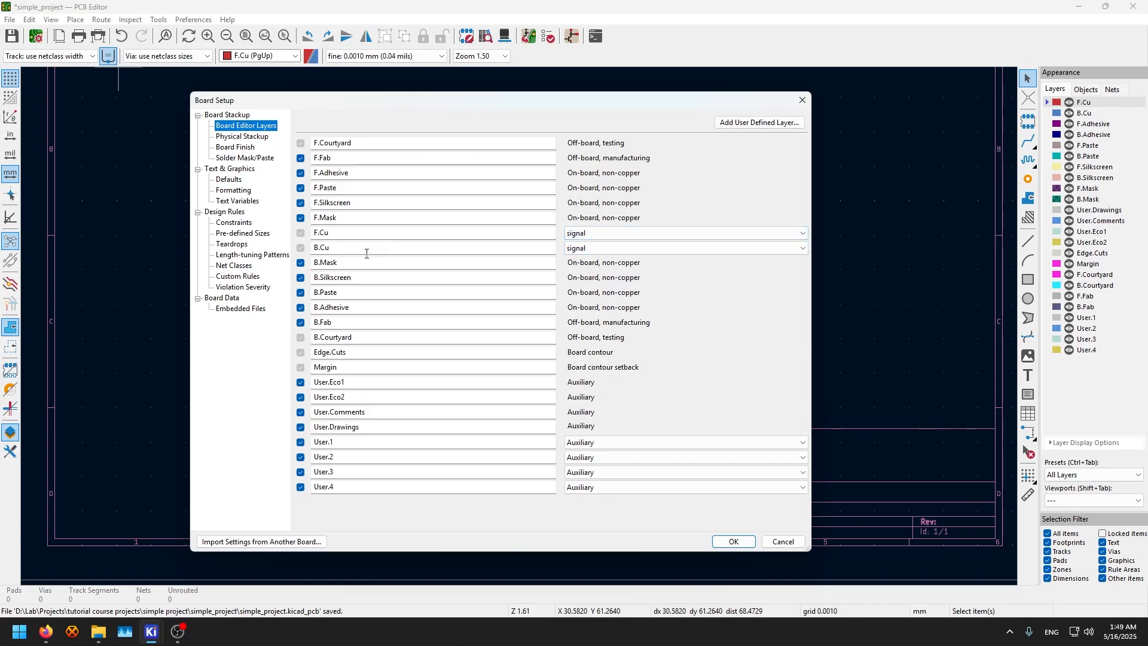
pyautogui.click(612, 234)
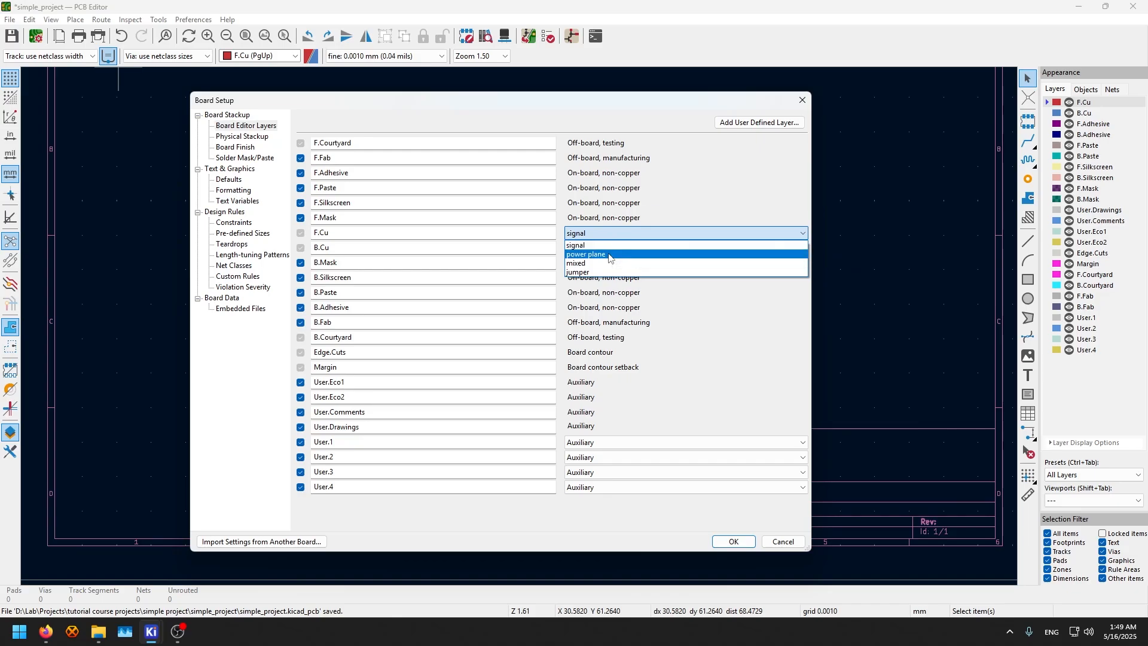
pyautogui.click(615, 237)
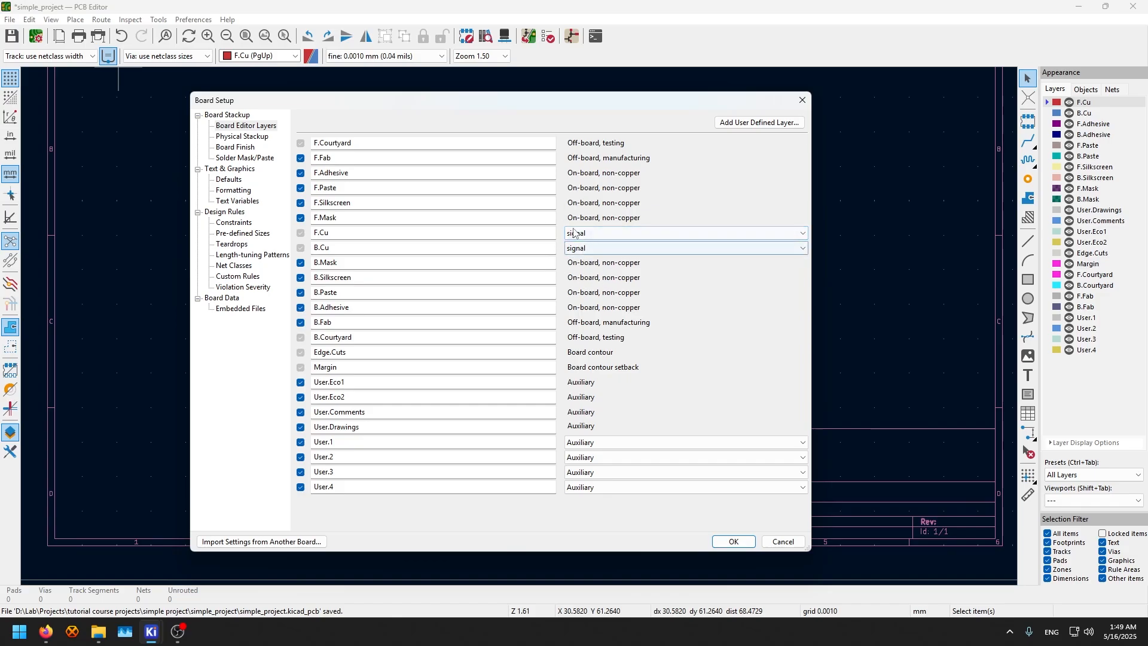
pyautogui.click(241, 137)
pyautogui.click(250, 127)
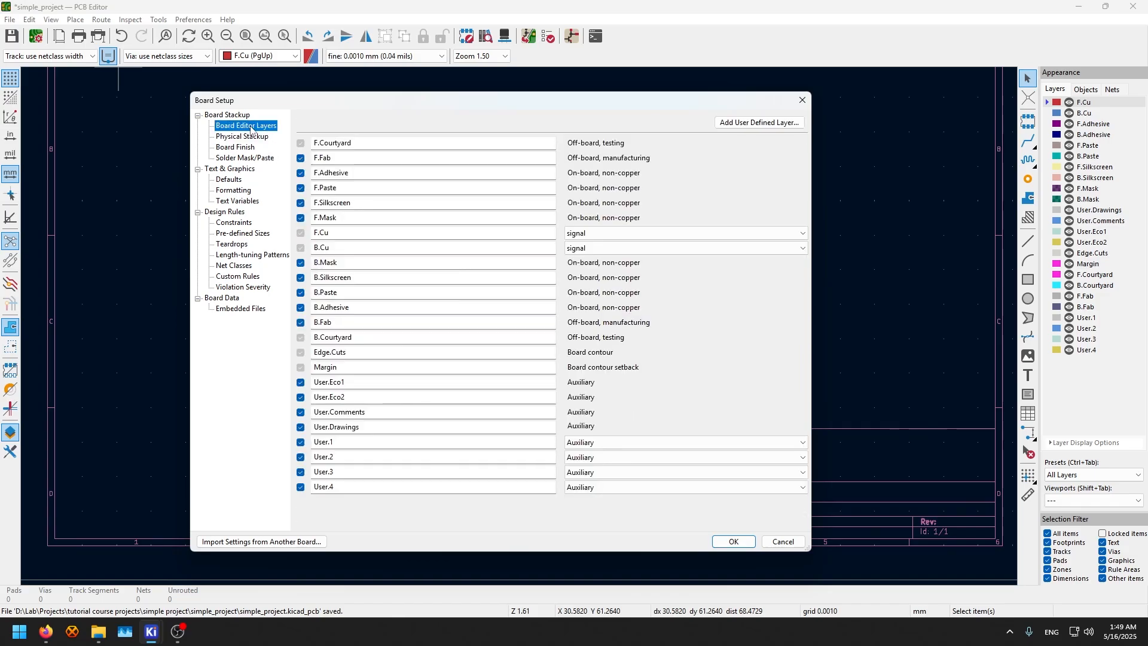
# Review the board finish choices for copper finish and edge card connectors, and show the solder mask and paste settings
pyautogui.click(235, 147)
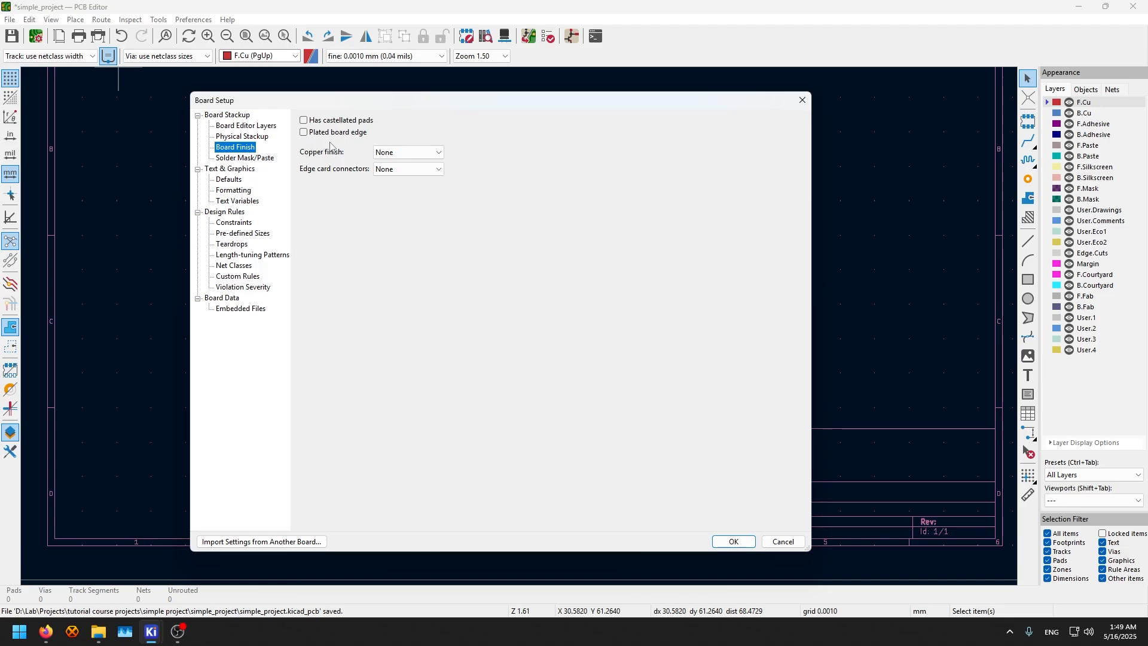
pyautogui.click(379, 151)
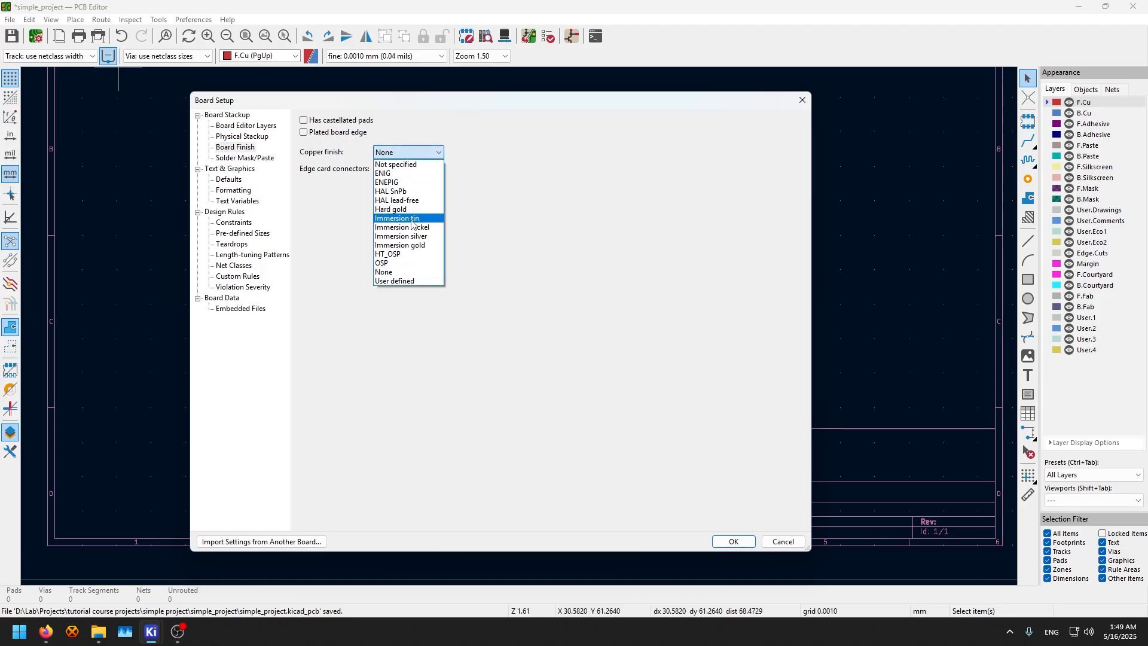
pyautogui.click(469, 189)
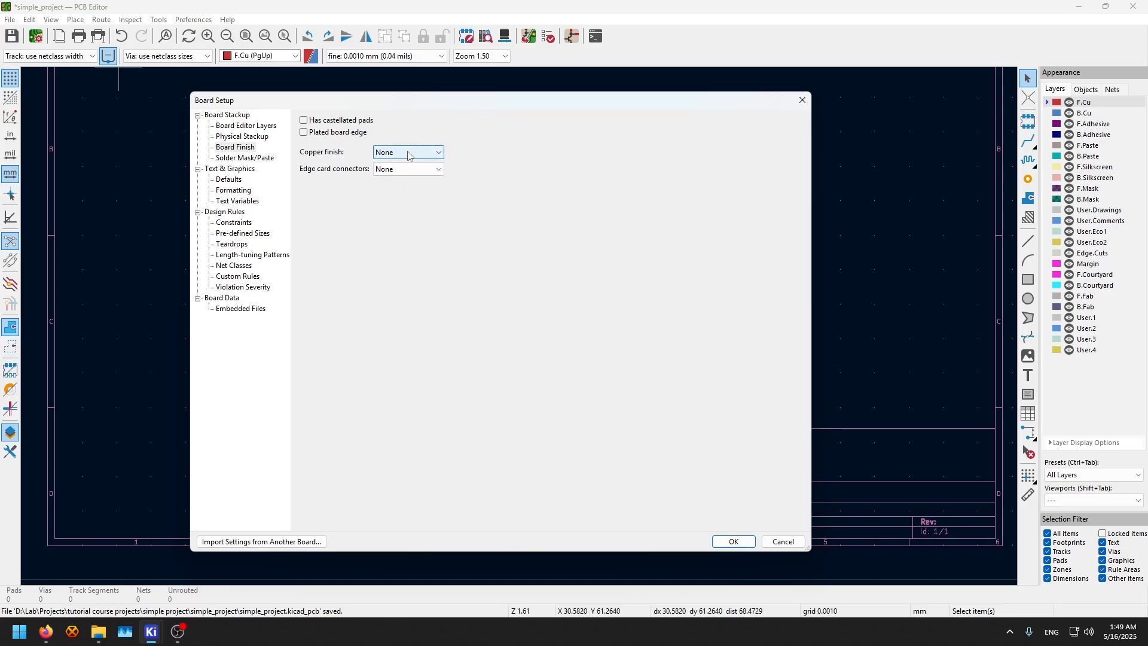
pyautogui.click(421, 166)
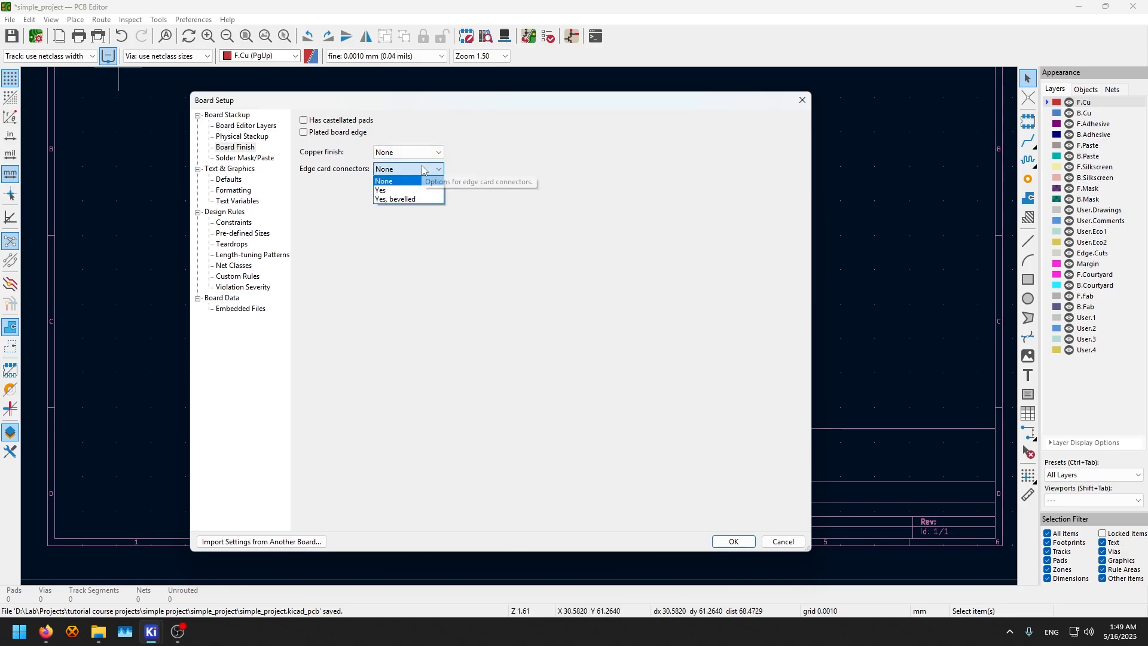
pyautogui.click(422, 165)
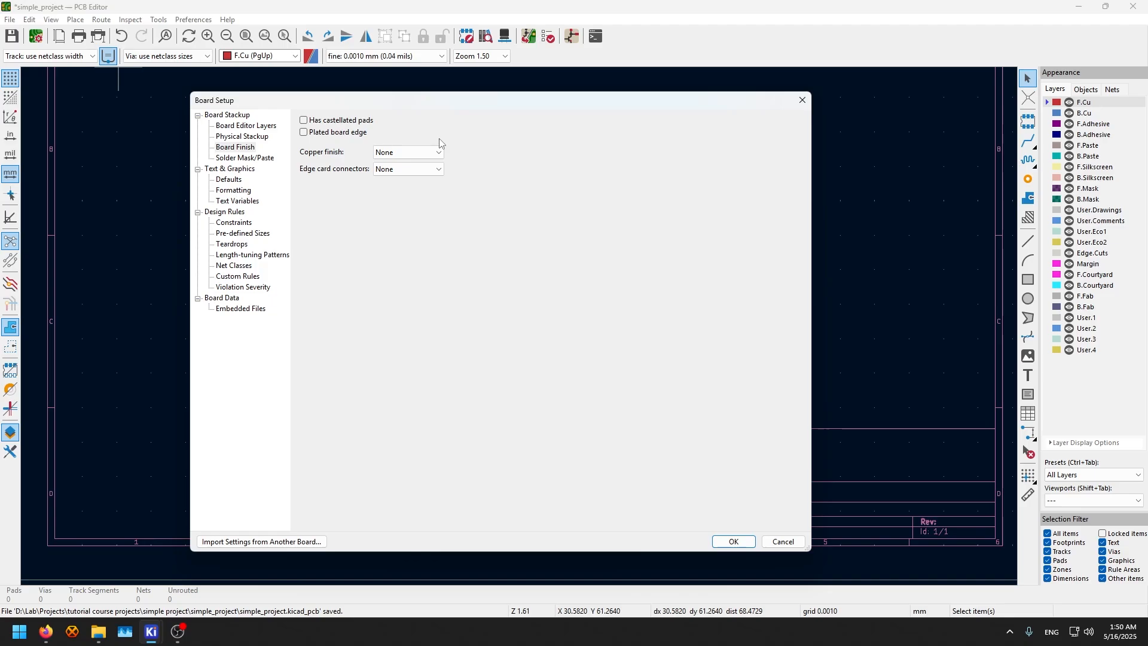
pyautogui.click(260, 159)
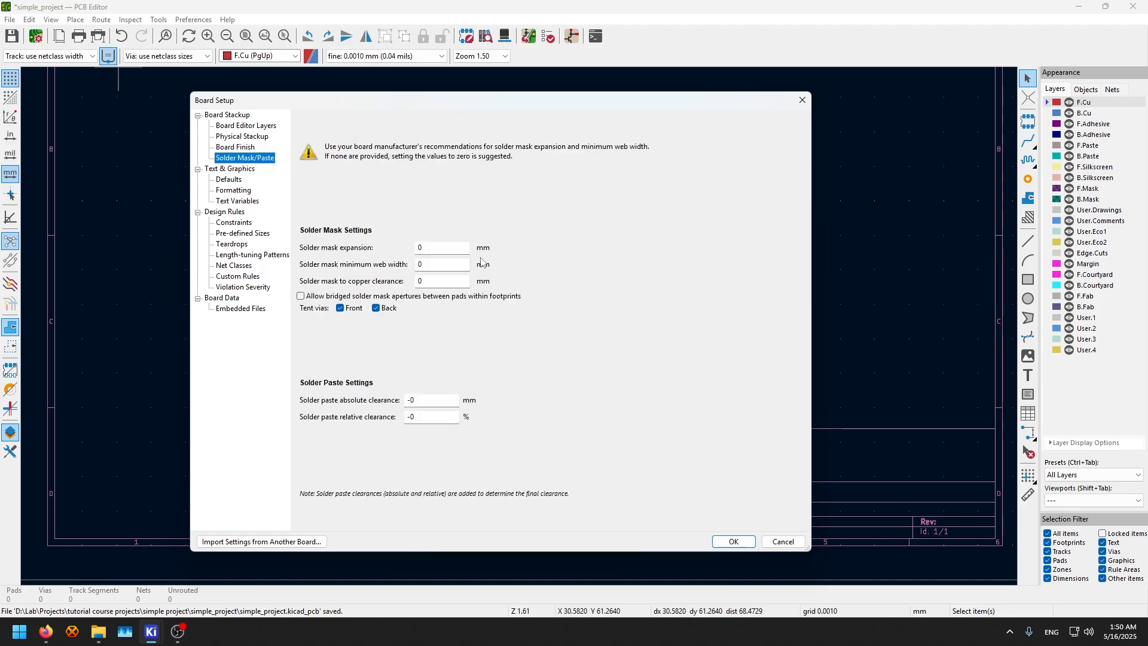
# Review the solder mask clearance settings and the text and graphics defaults, formatting and text variables
pyautogui.click(429, 264)
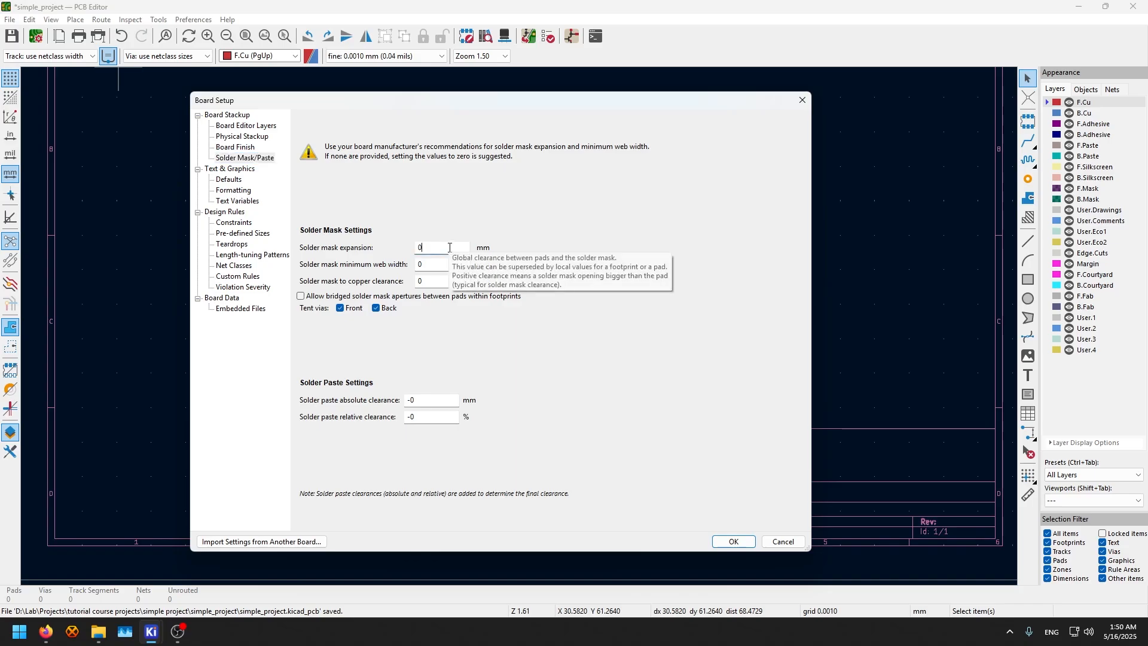
pyautogui.click(440, 287)
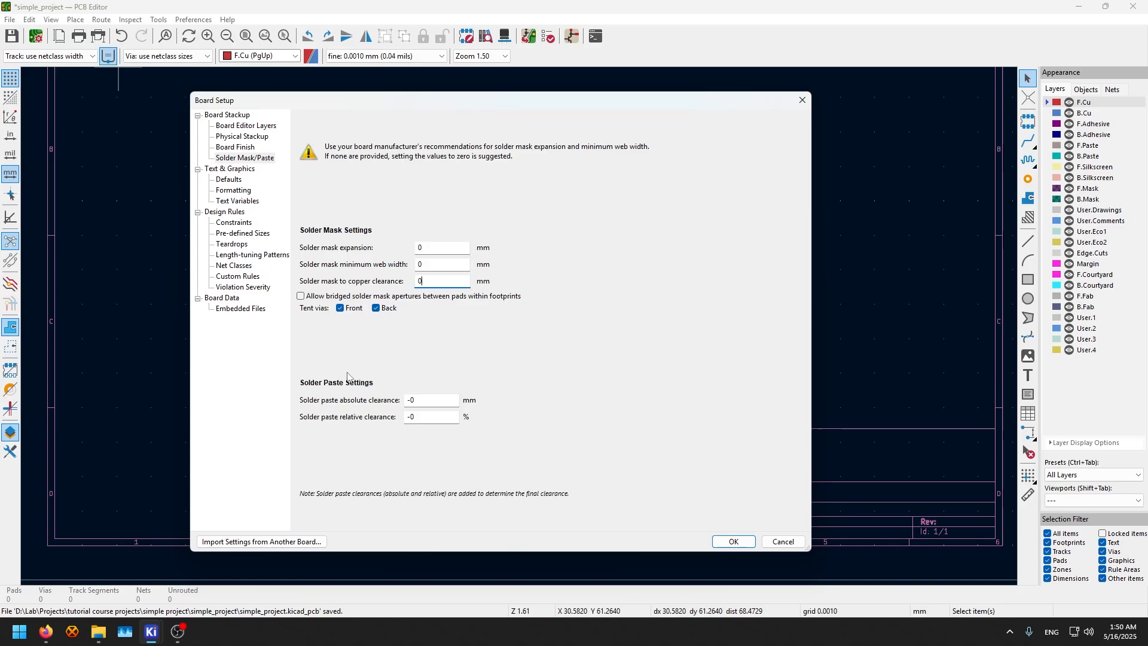
pyautogui.click(231, 180)
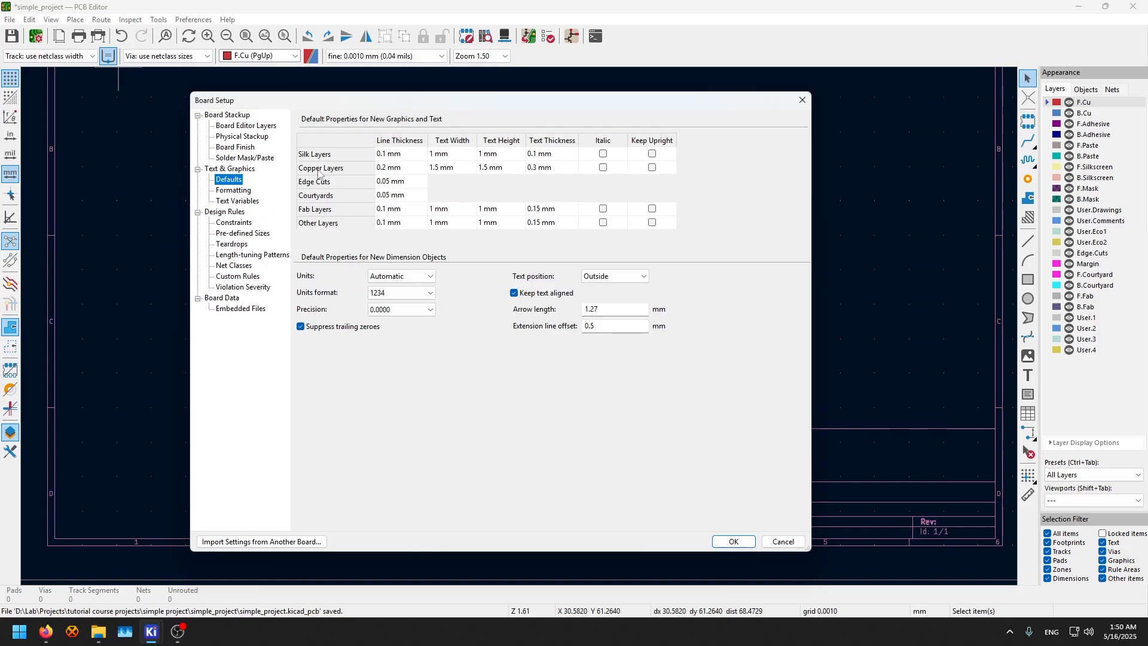
pyautogui.click(237, 190)
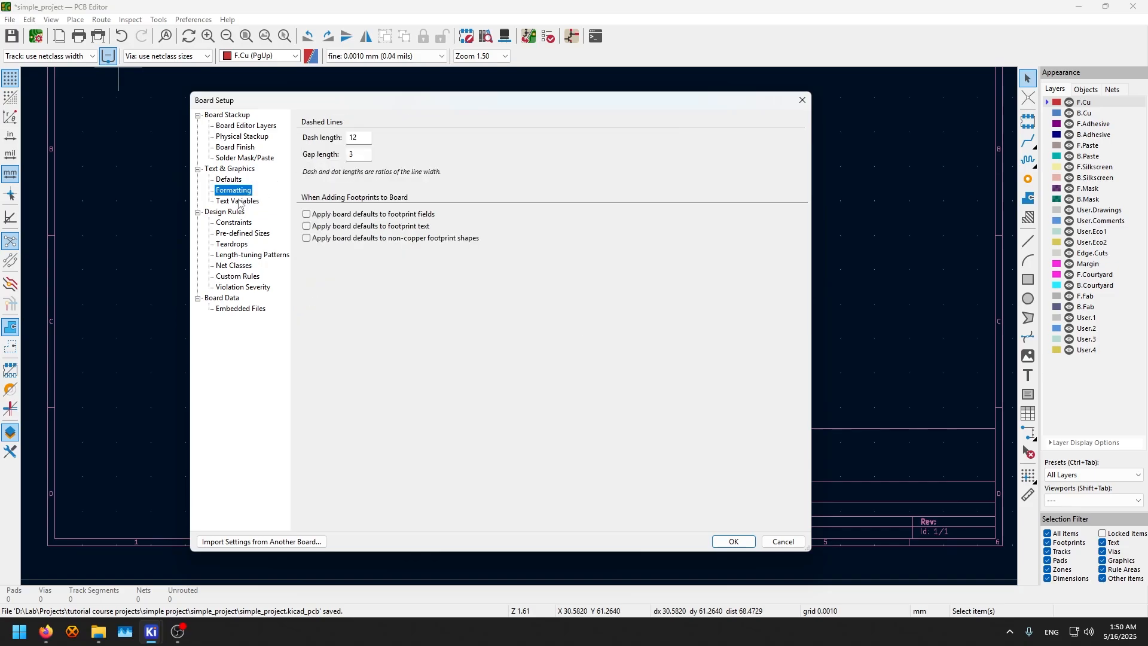
pyautogui.click(239, 202)
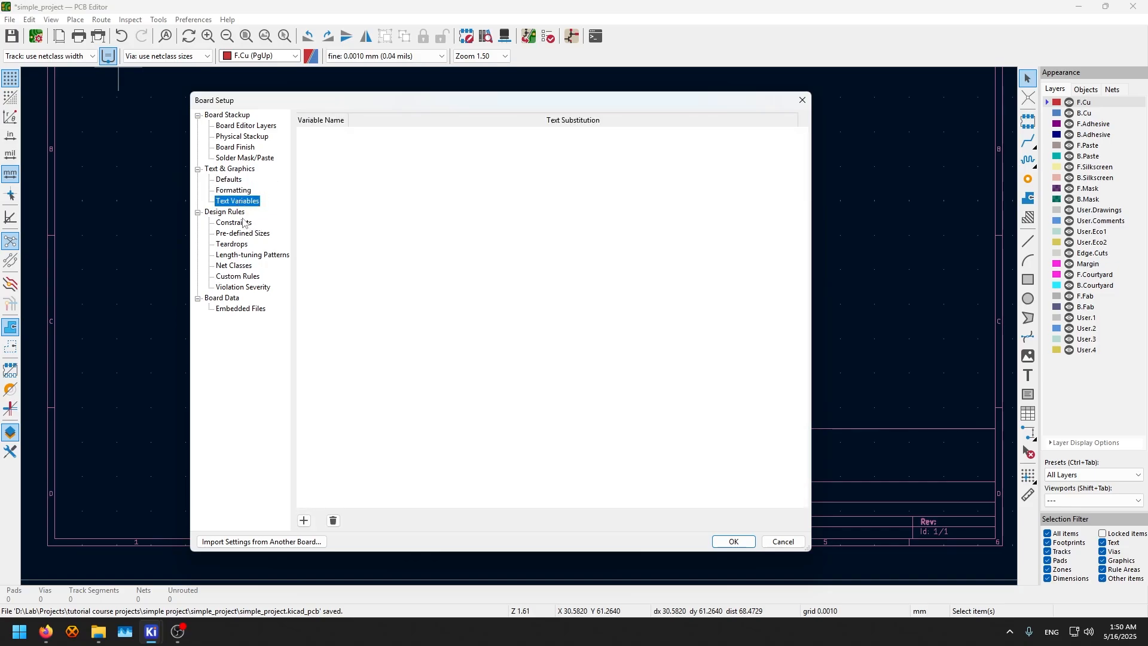
pyautogui.click(235, 177)
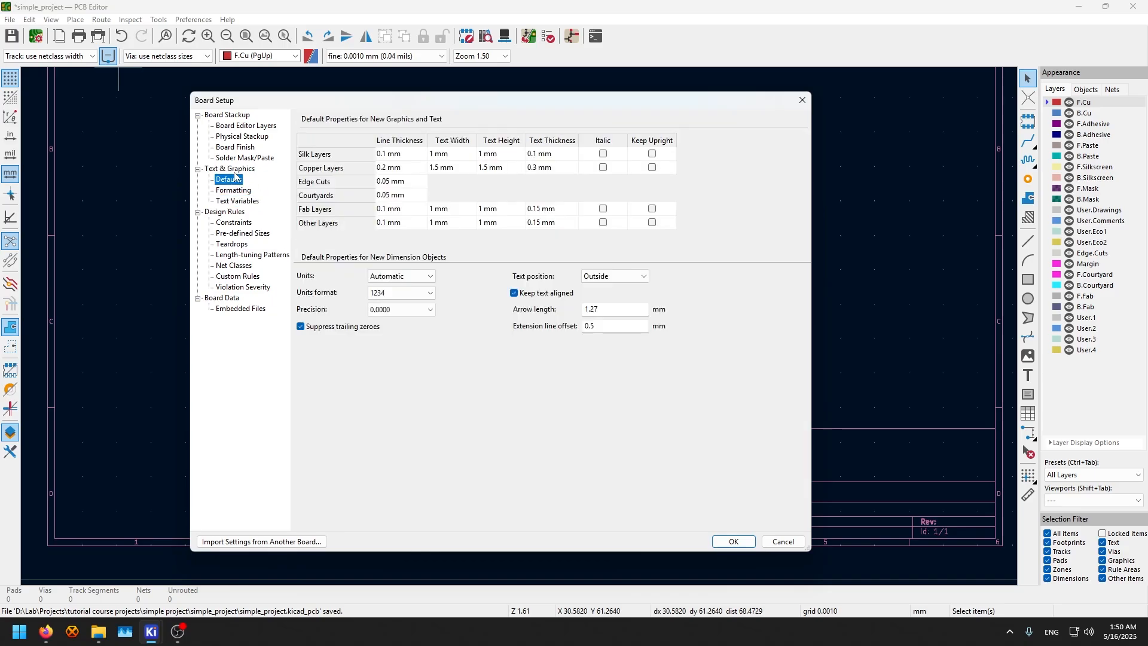
# Show the design rule constraints and examine the copper minimum clearance, track width, connection width and annular width
pyautogui.click(233, 220)
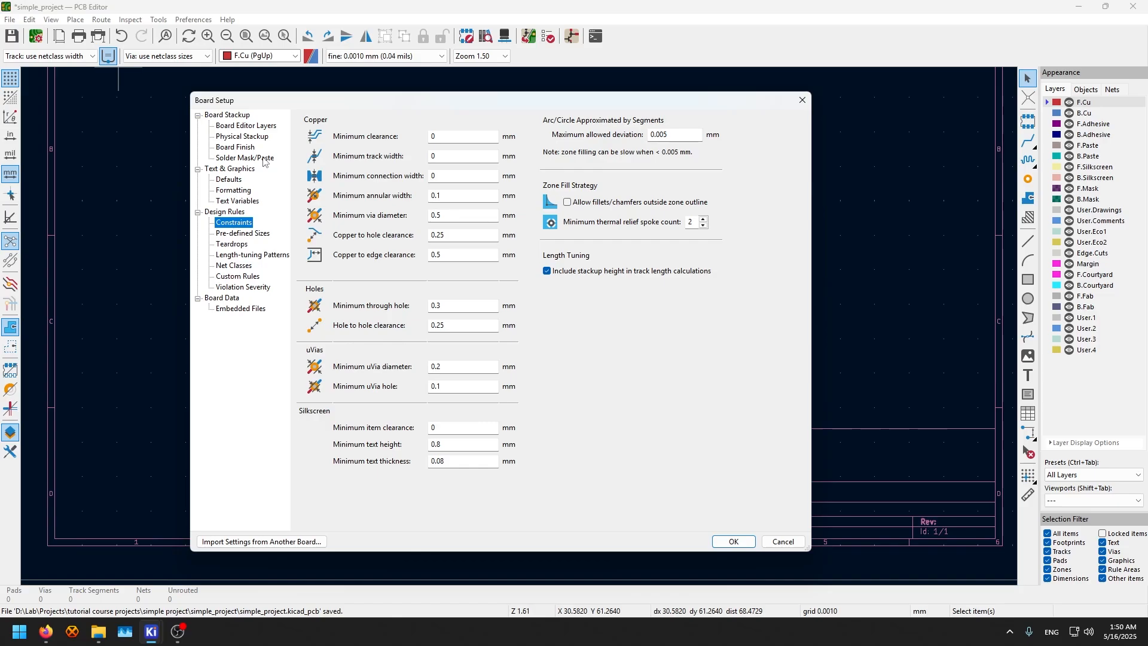
pyautogui.click(454, 132)
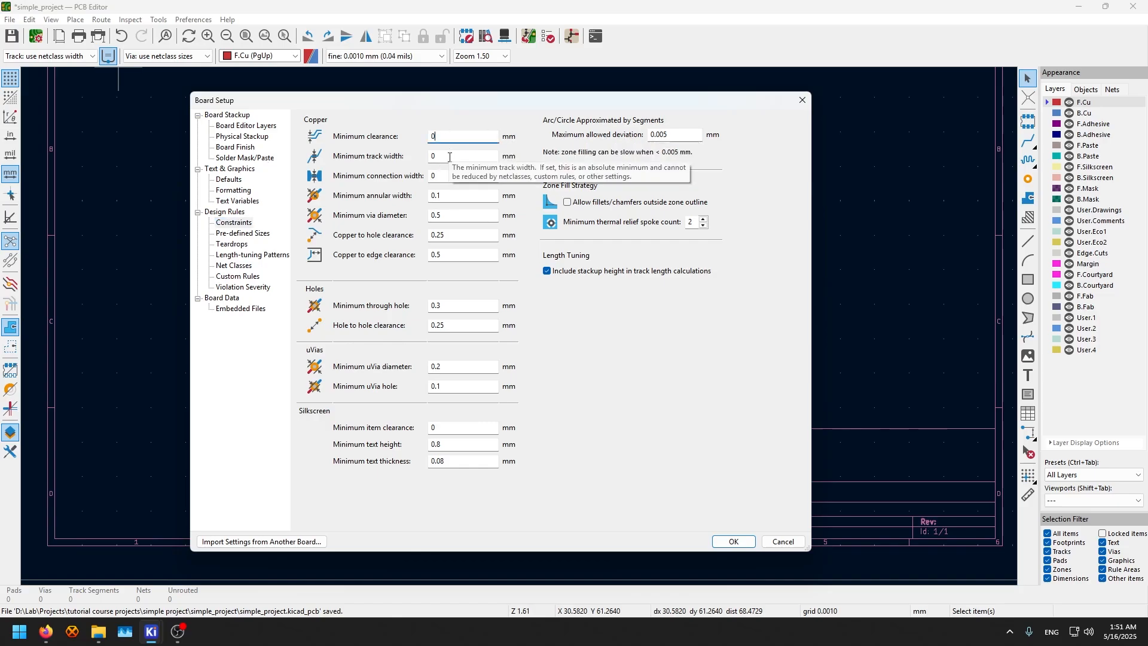
pyautogui.click(451, 156)
pyautogui.click(444, 174)
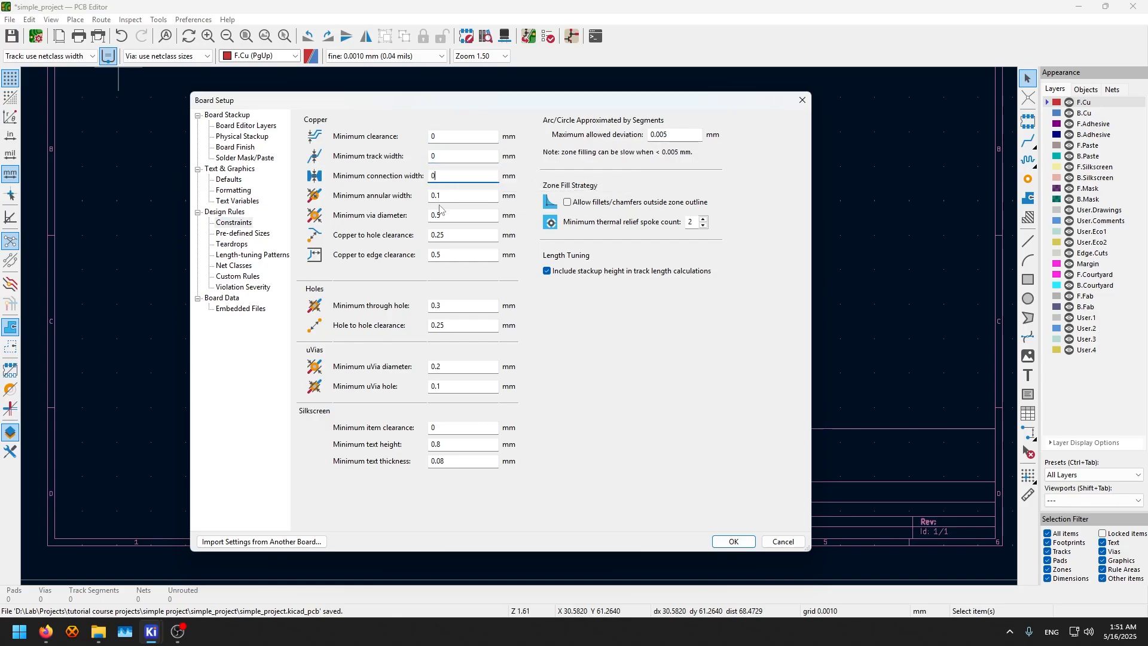
pyautogui.press('Tab')
# Try a minimum copper clearance of 0.2 mm and set it back to 0
pyautogui.click(448, 135)
pyautogui.write('.')
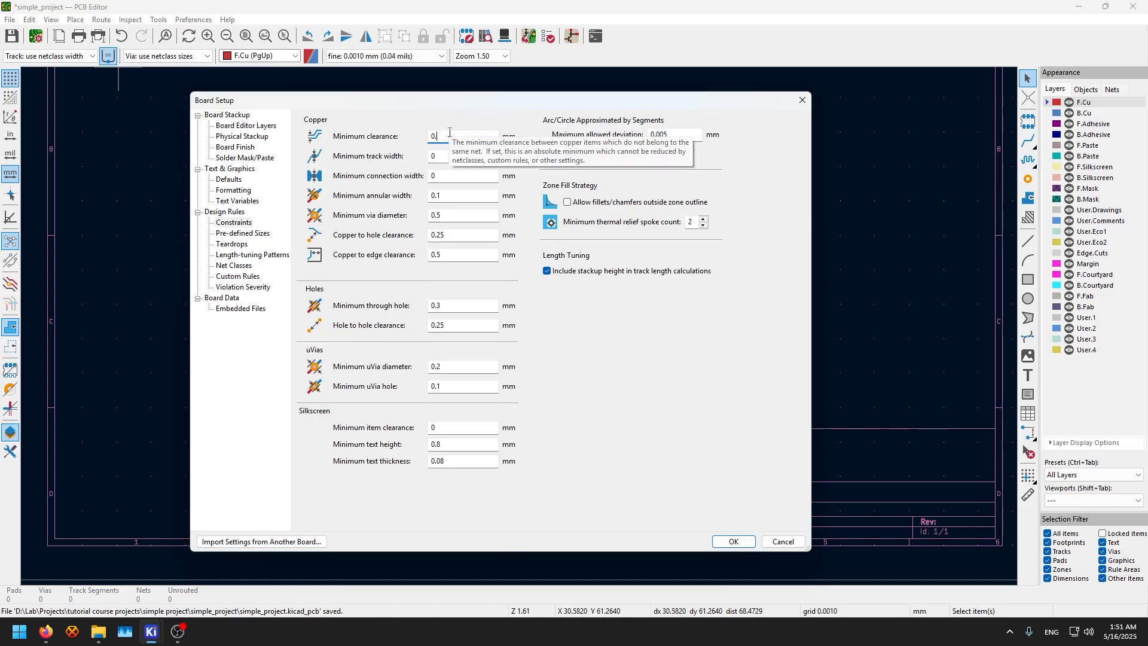
pyautogui.write('2')
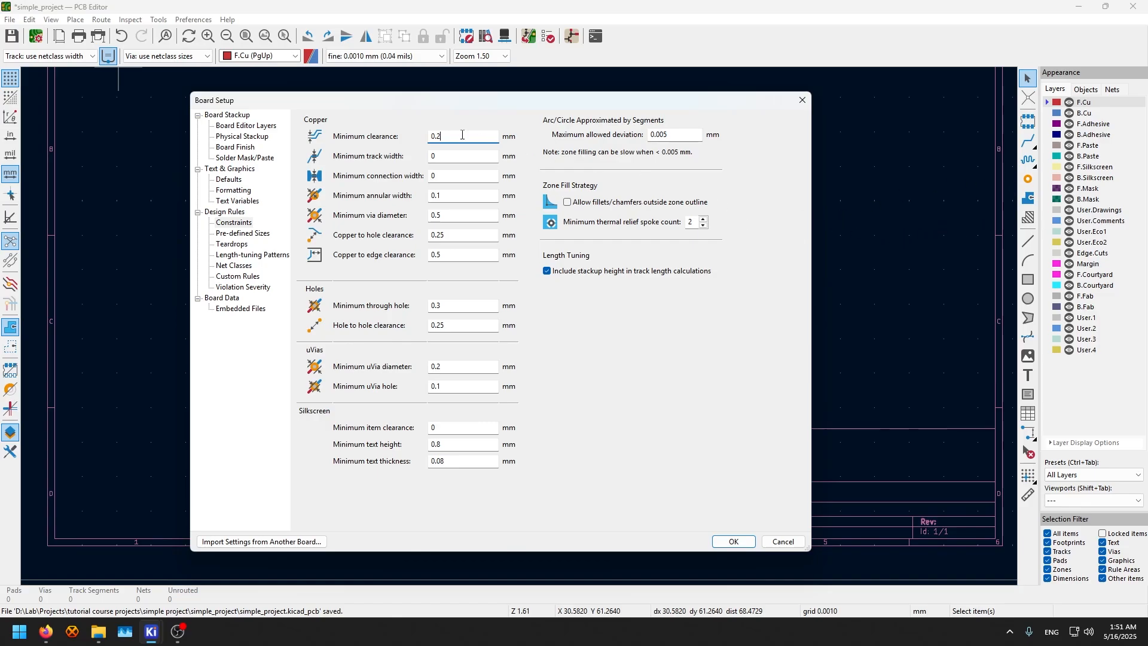
pyautogui.moveTo(459, 138); pyautogui.dragTo(421, 144)
pyautogui.write('0')
# Examine the constraints for minimum track width, connection width, via diameter and copper to hole clearance
pyautogui.click(463, 157)
pyautogui.click(457, 173)
pyautogui.click(460, 216)
pyautogui.click(435, 240)
# Add a pre-defined track width of 0.5 mm to the design rules
pyautogui.click(243, 233)
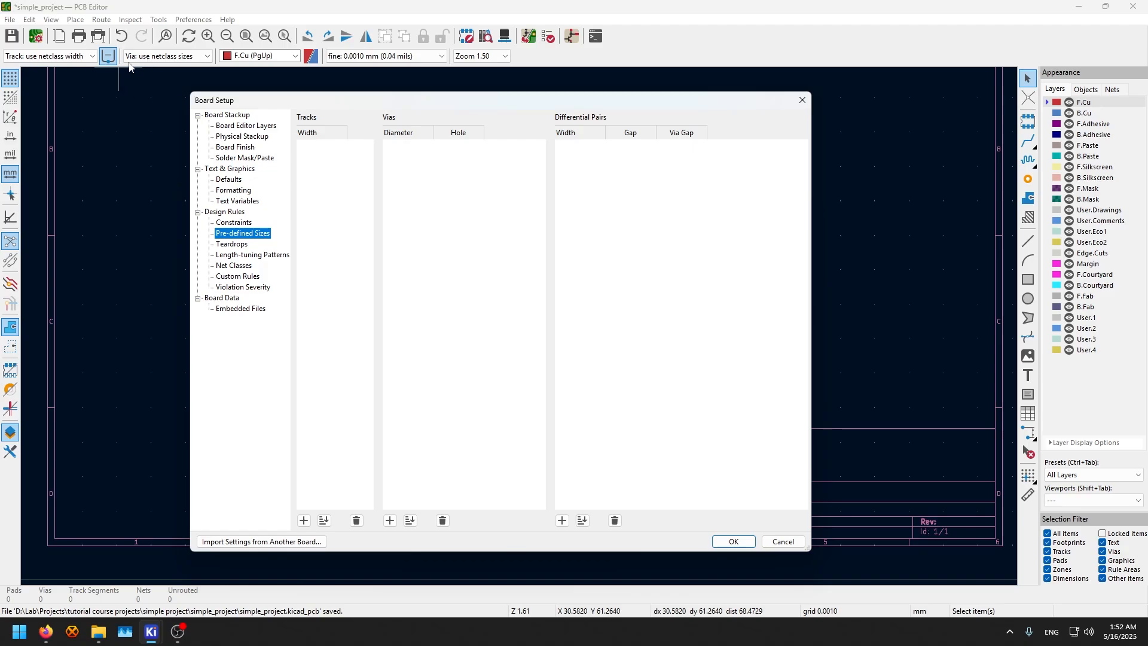
pyautogui.click(336, 172)
pyautogui.click(303, 520)
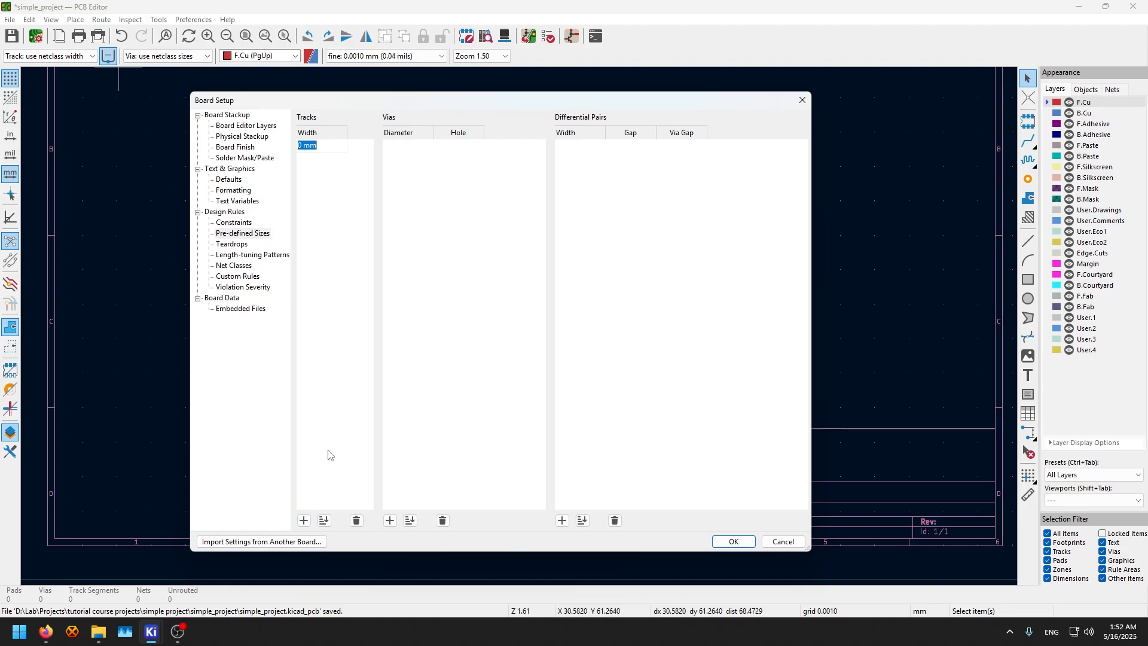
pyautogui.write('0.5')
pyautogui.press('Return')
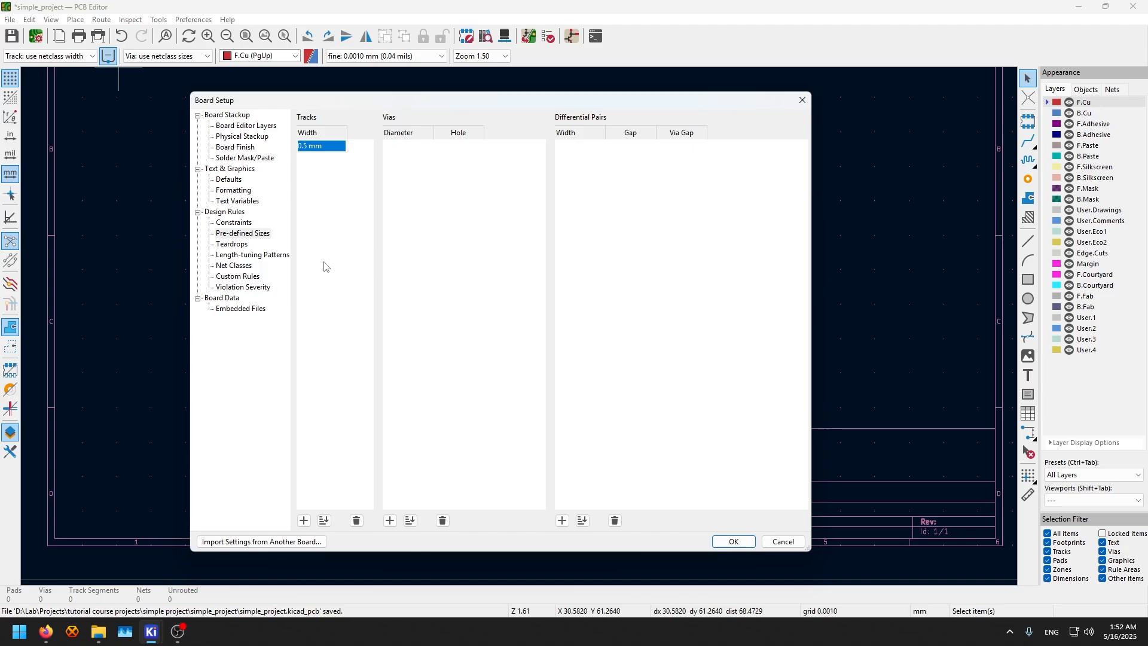
# Add a pre-defined via with 0.9 mm diameter and 0.6 mm hole, and apply the board setup
pyautogui.click(390, 520)
pyautogui.write('0.9')
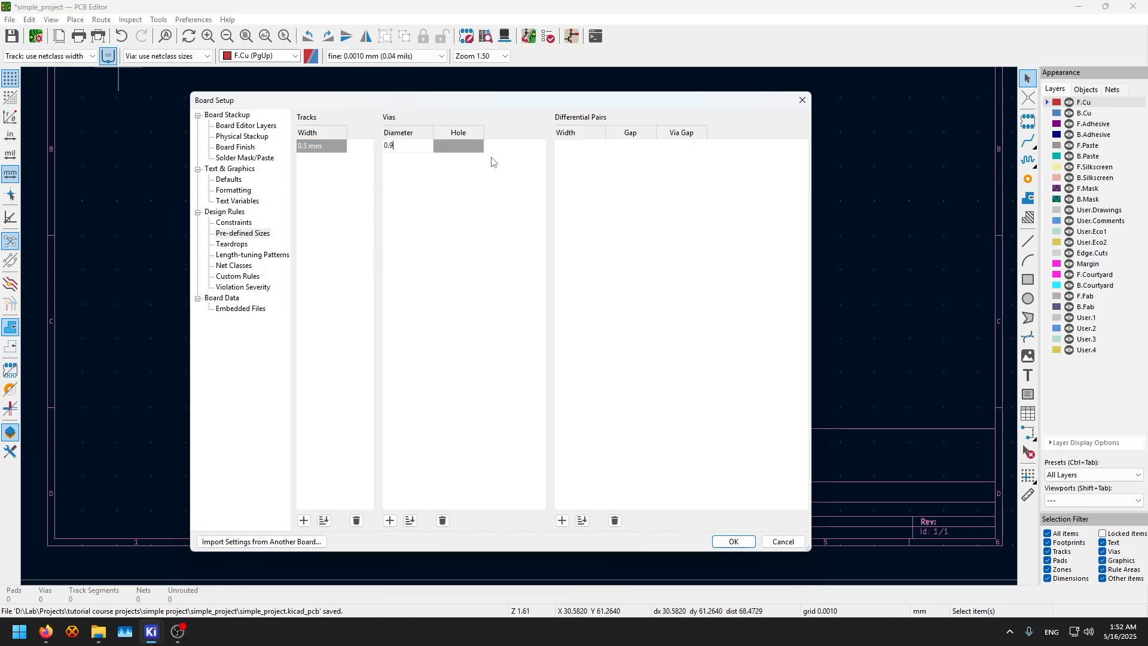
pyautogui.click(475, 151)
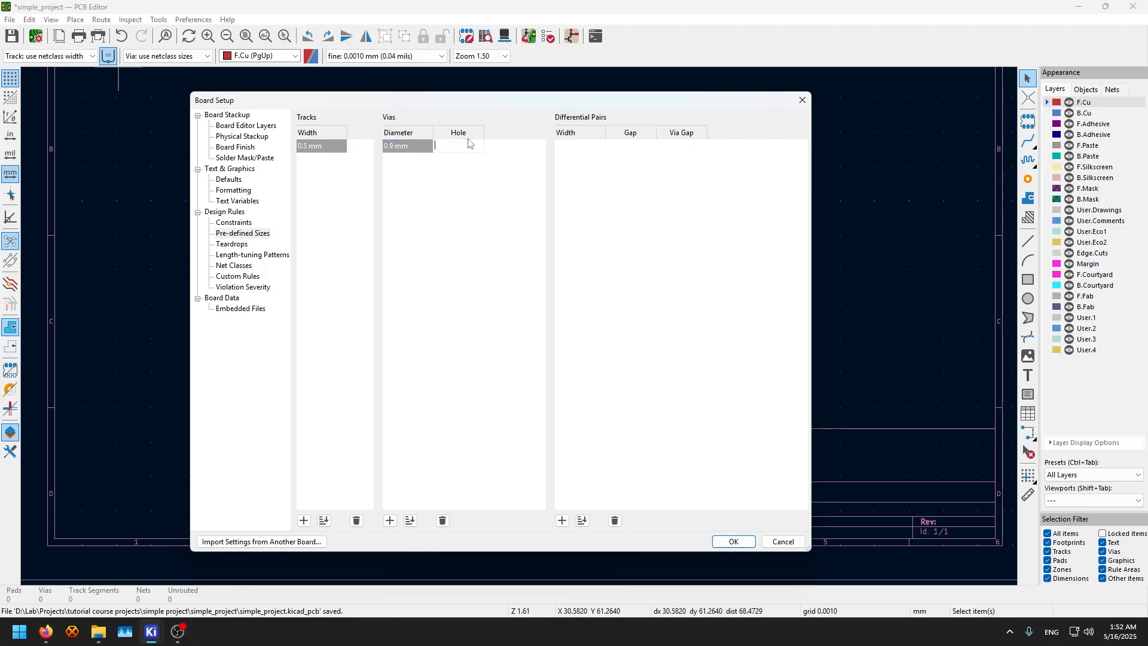
pyautogui.write('0.6')
pyautogui.press('Return')
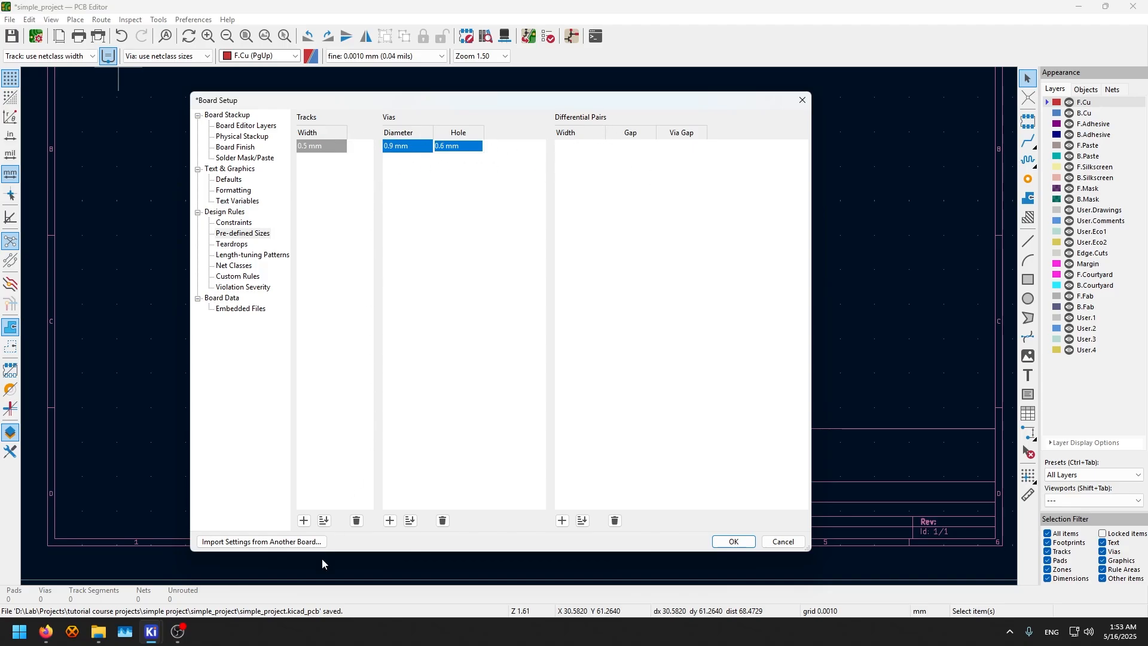
pyautogui.click(740, 541)
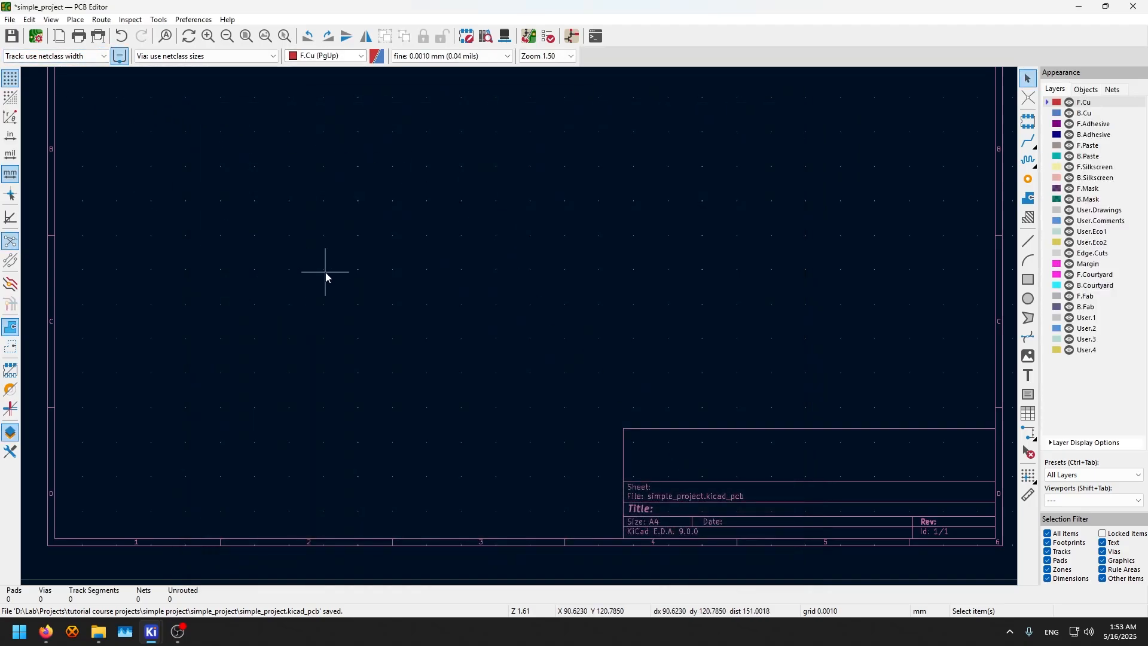
# Try routing a track on F.Cu with the netclass width, and abandon it
pyautogui.press('x')
pyautogui.scroll(6, 371, 264)
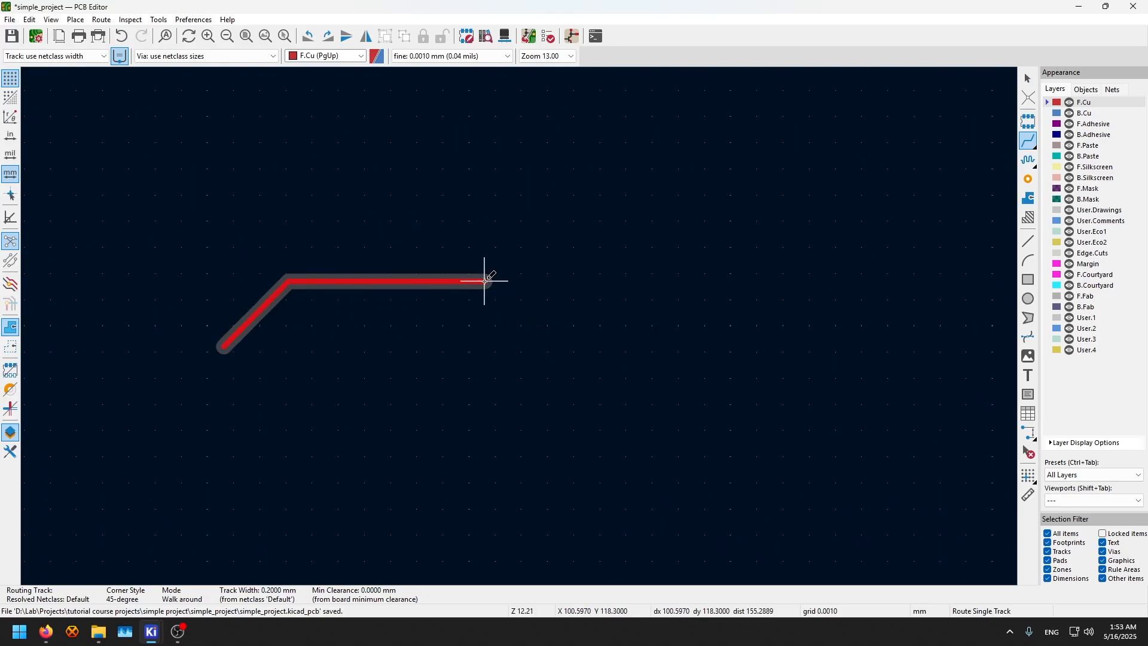
pyautogui.press('q')
pyautogui.press('Escape')
pyautogui.press('Escape')
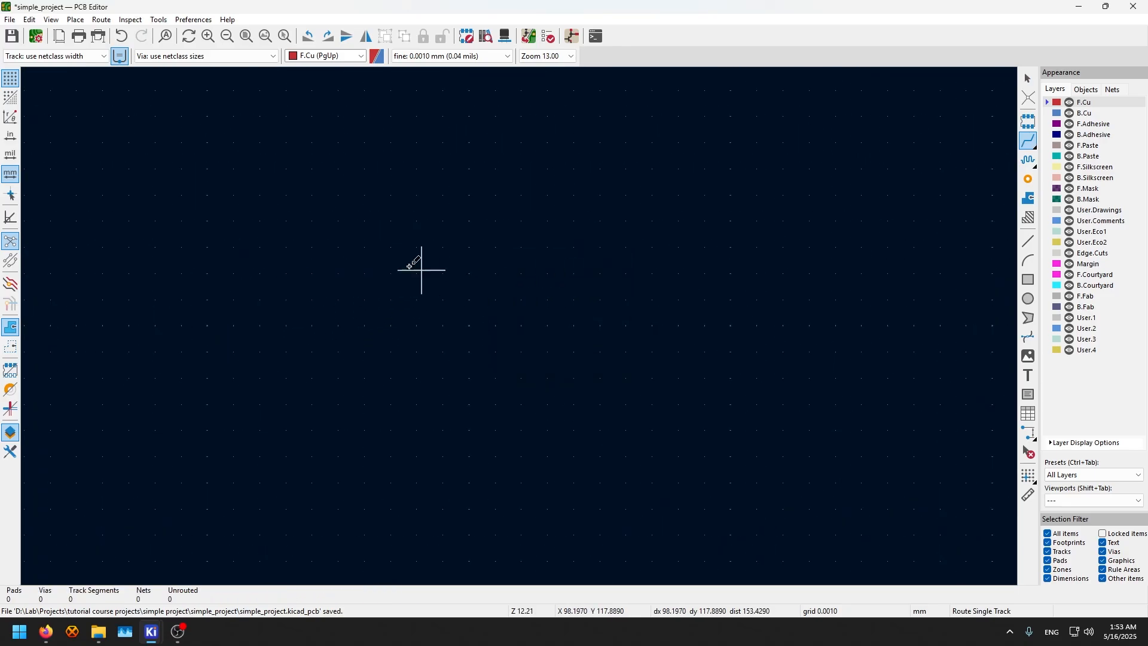
# Select the pre-defined 0.500 mm track width, try routing a track with it on F.Cu, and abandon it
pyautogui.click(53, 56)
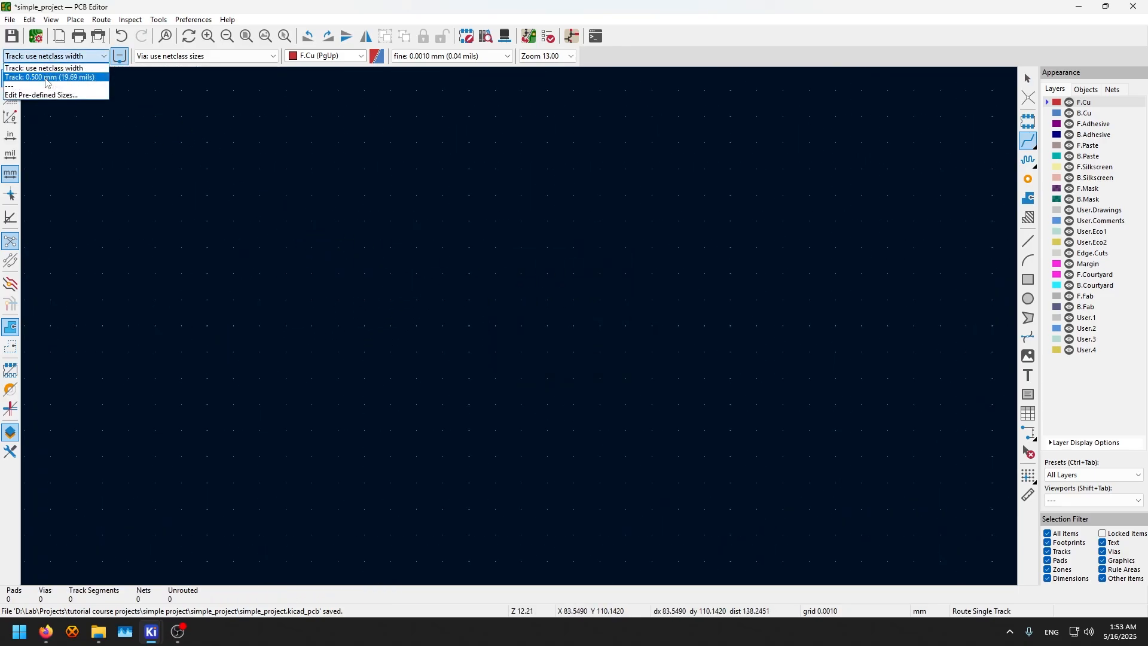
pyautogui.click(26, 77)
pyautogui.click(136, 203)
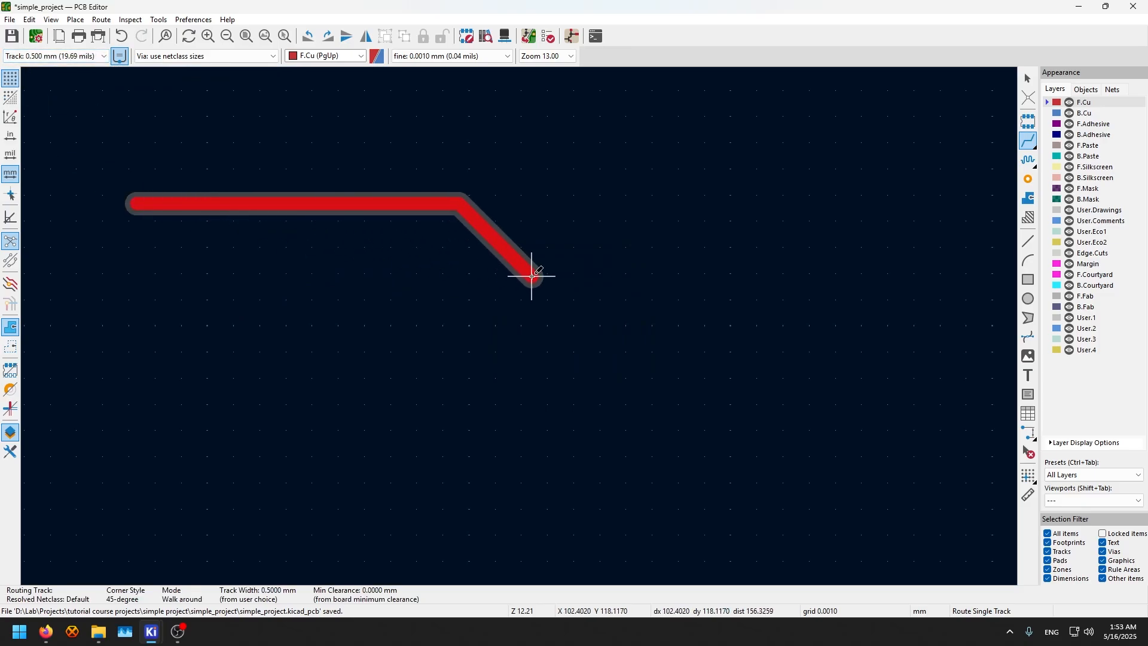
pyautogui.press('Escape')
# Route a 0.500 mm track on B.Cu that ends in a via of the pre-defined 0.900 / 0.600 mm size
pyautogui.press('pagedown')
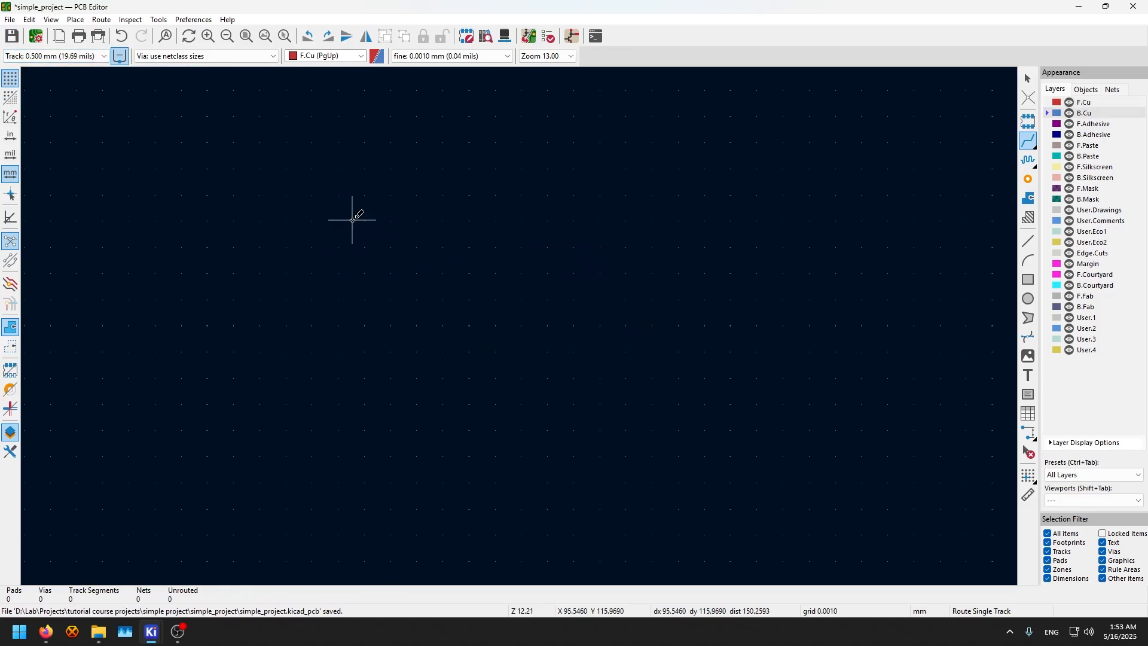
pyautogui.click(373, 258)
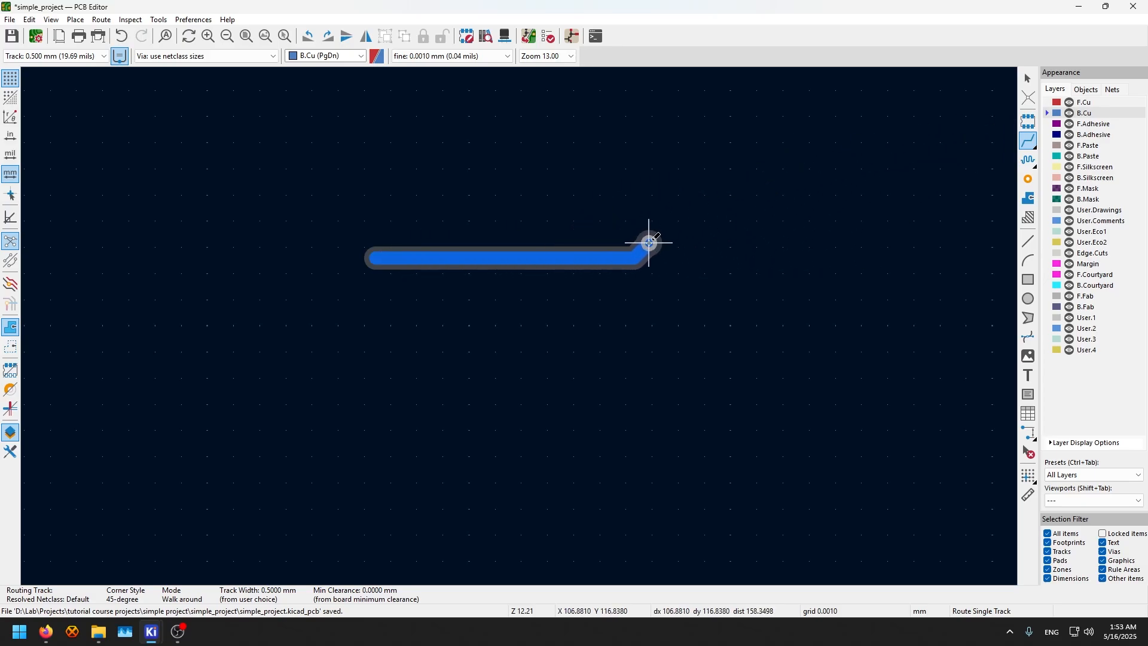
pyautogui.scroll(4, 648, 243)
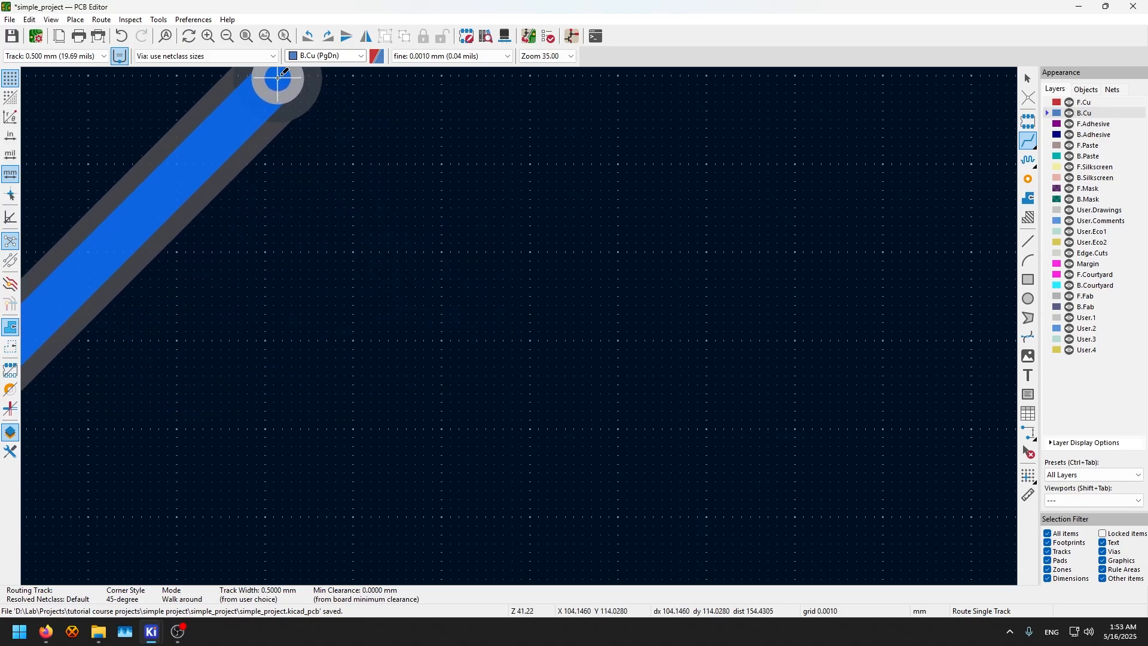
pyautogui.click(267, 58)
pyautogui.click(228, 75)
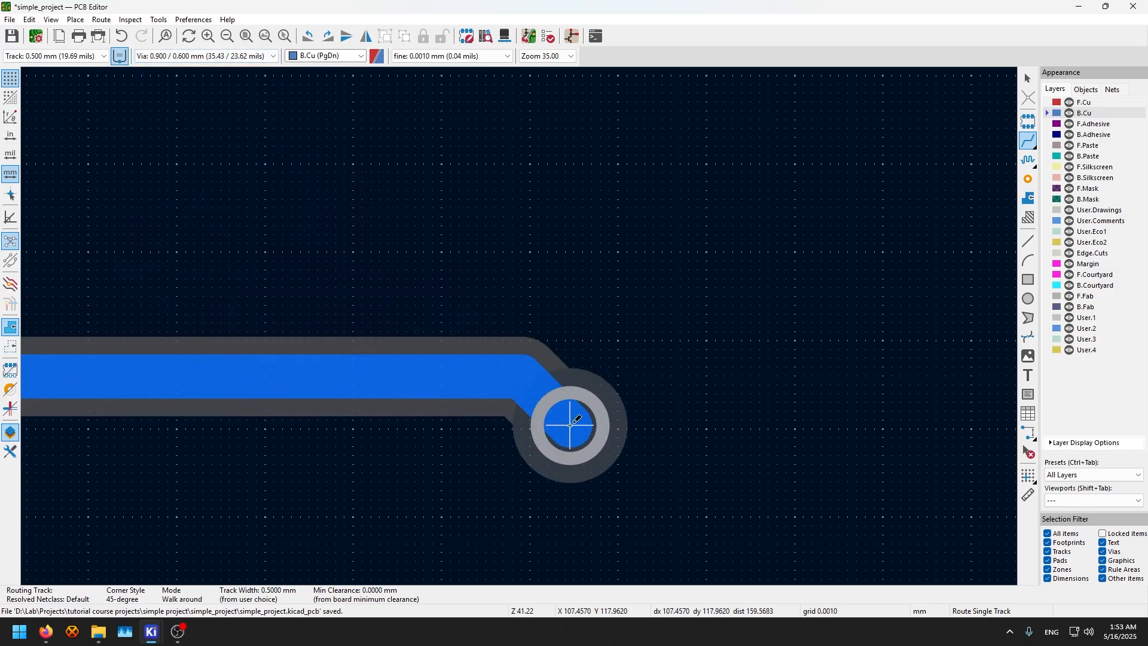
pyautogui.click(238, 58)
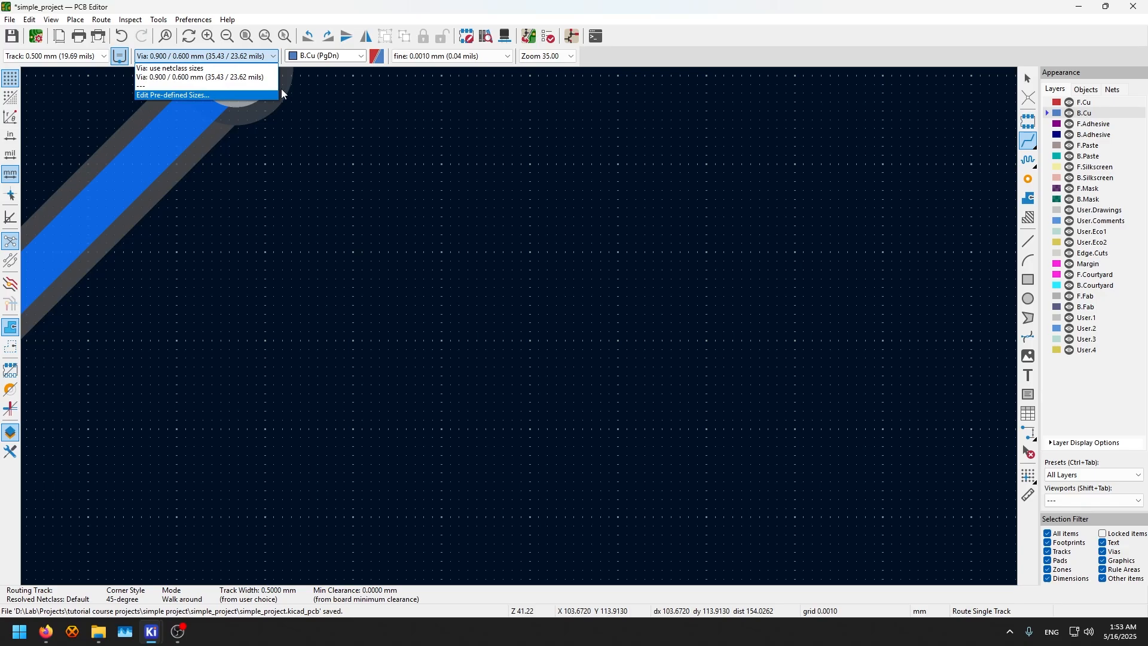
pyautogui.click(250, 153)
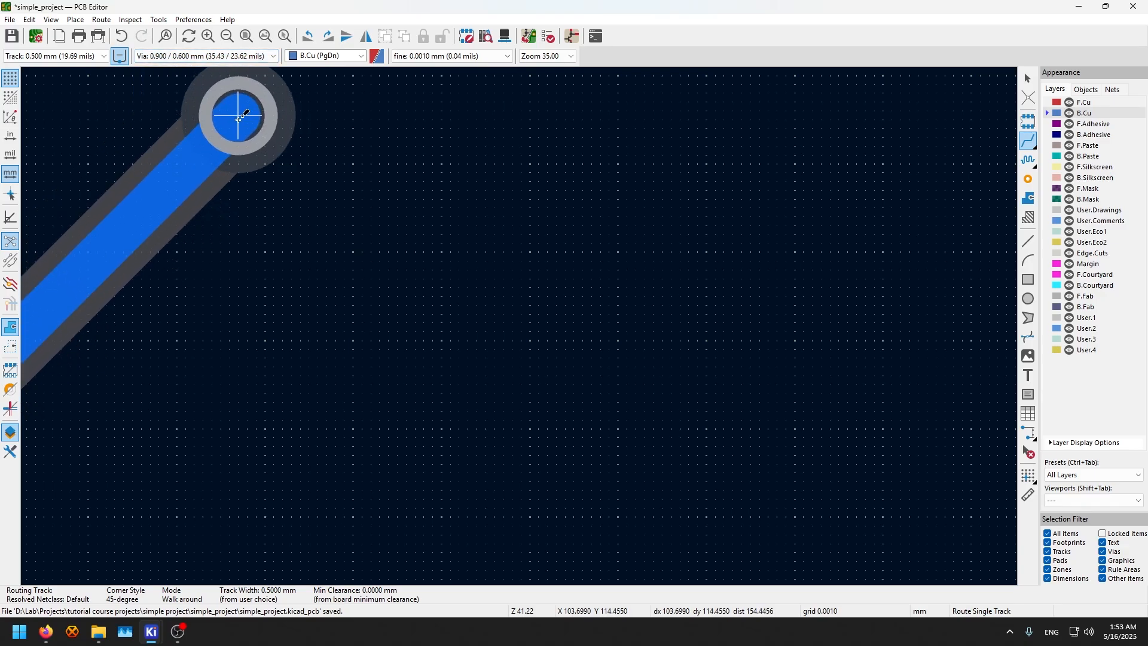
pyautogui.click(337, 224)
pyautogui.press('Escape')
pyautogui.press('Escape')
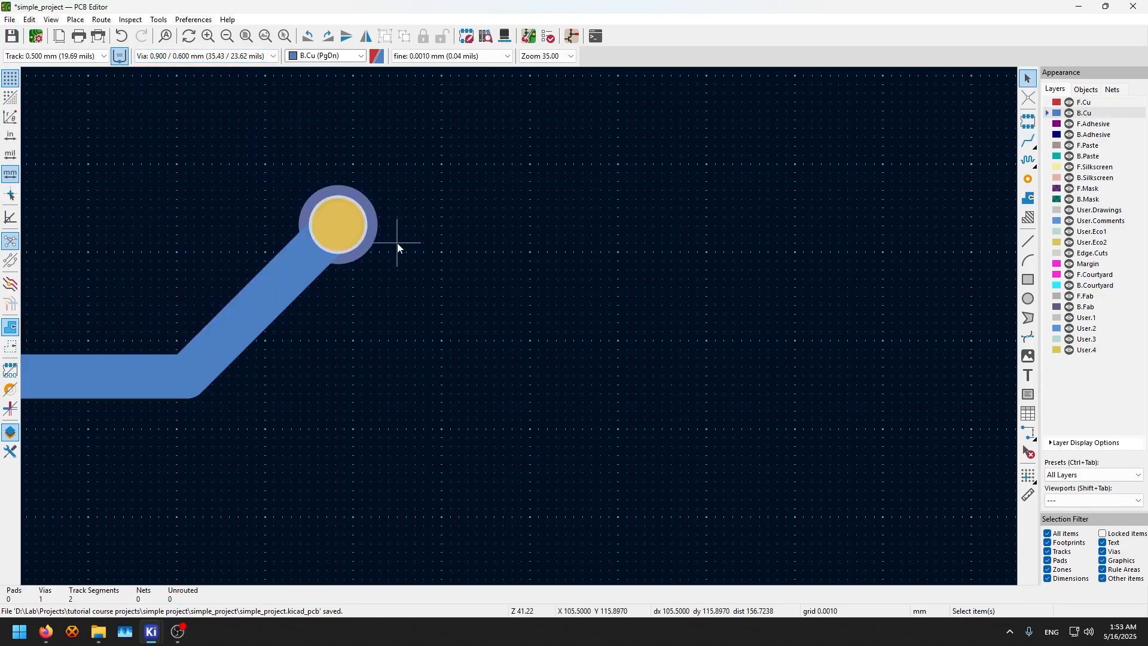
# Delete the test track and its via from the board
pyautogui.scroll(-2, 397, 243)
pyautogui.moveTo(574, 299); pyautogui.dragTo(400, 405)
pyautogui.press('Delete')
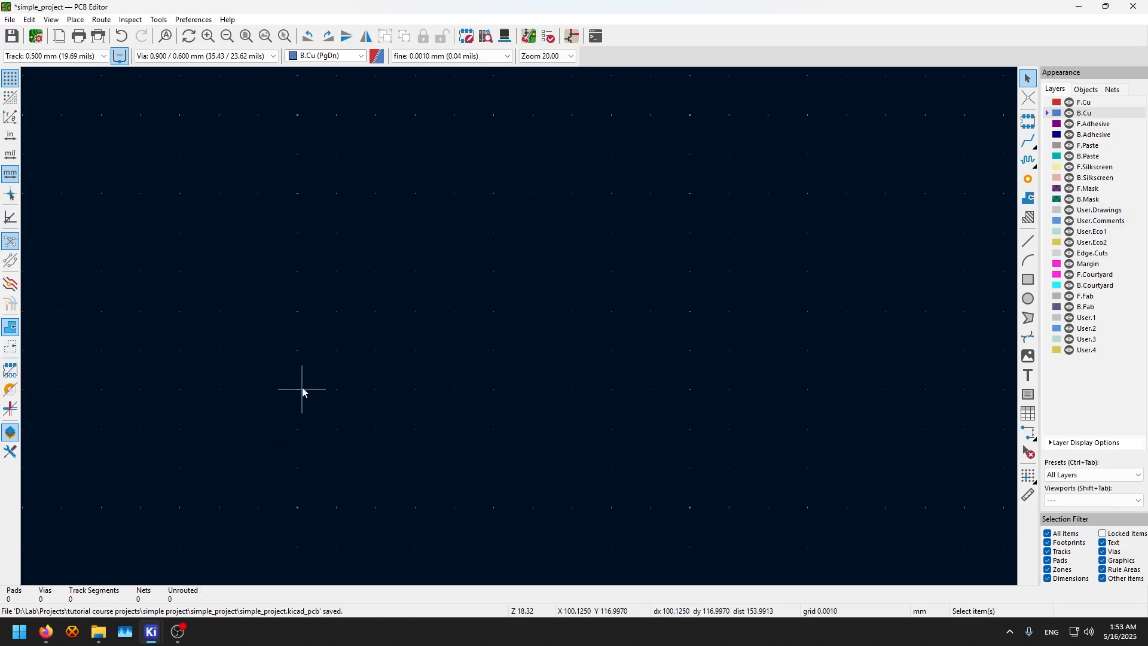
# Reopen the board setup and remove the pre-defined via and track sizes
pyautogui.click(36, 36)
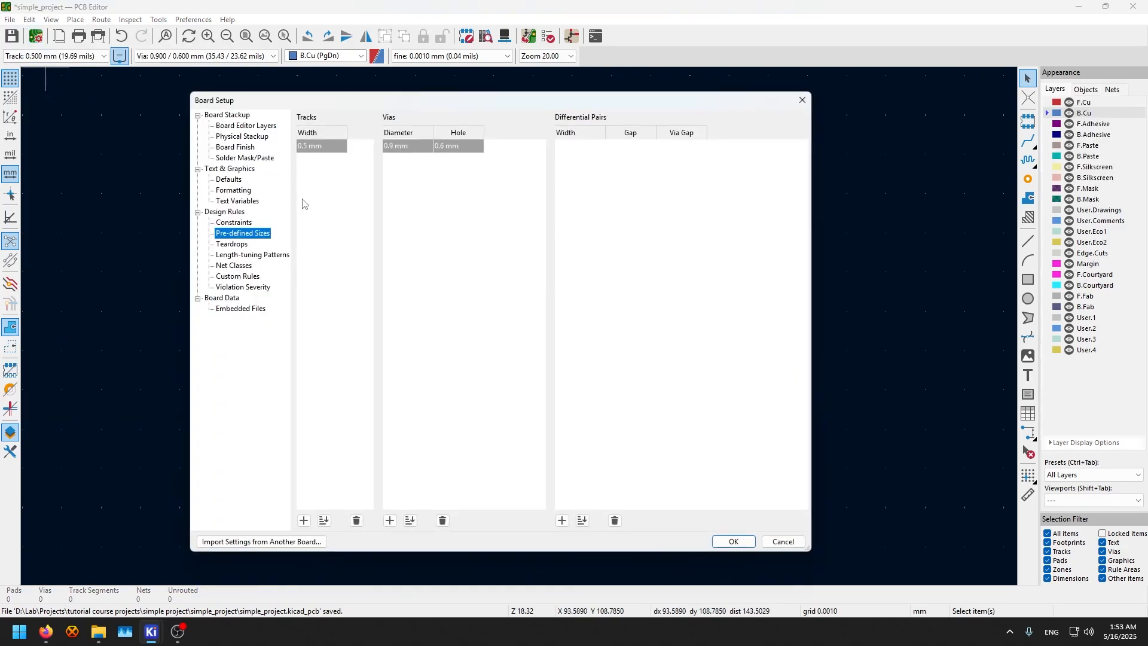
pyautogui.doubleClick(340, 145)
pyautogui.press('BackSpace')
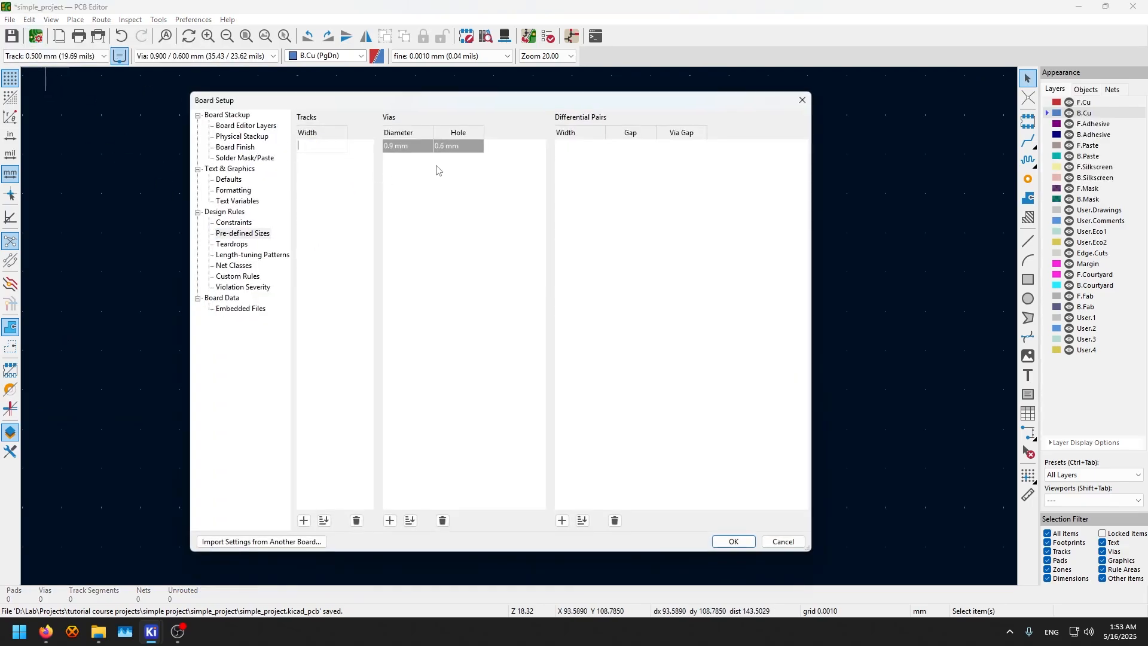
pyautogui.click(440, 165)
pyautogui.doubleClick(467, 148)
pyautogui.press('BackSpace')
pyautogui.click(442, 520)
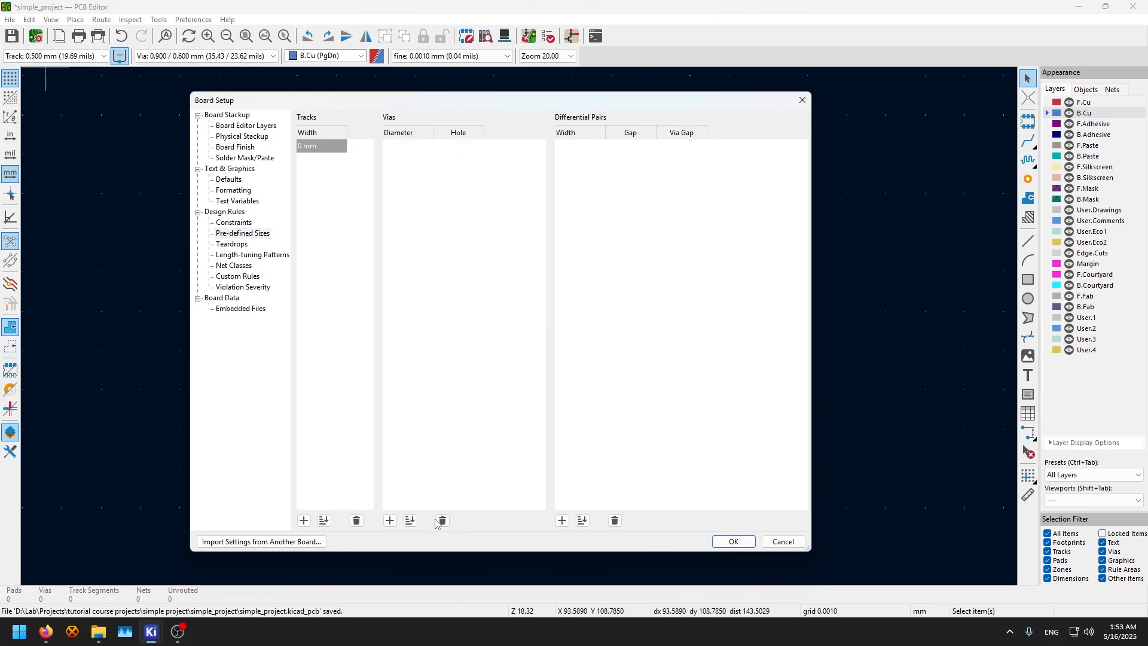
pyautogui.click(357, 520)
# Show the teardrop settings and examine the best length for round and rectangular shapes
pyautogui.click(248, 245)
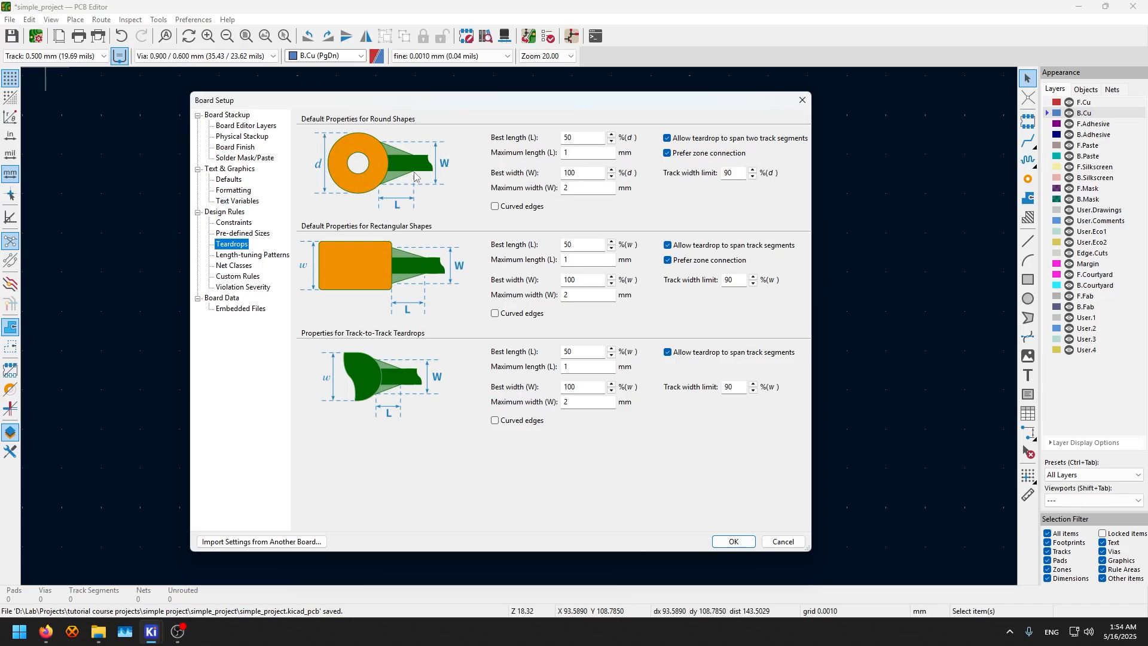
pyautogui.click(570, 139)
pyautogui.click(570, 244)
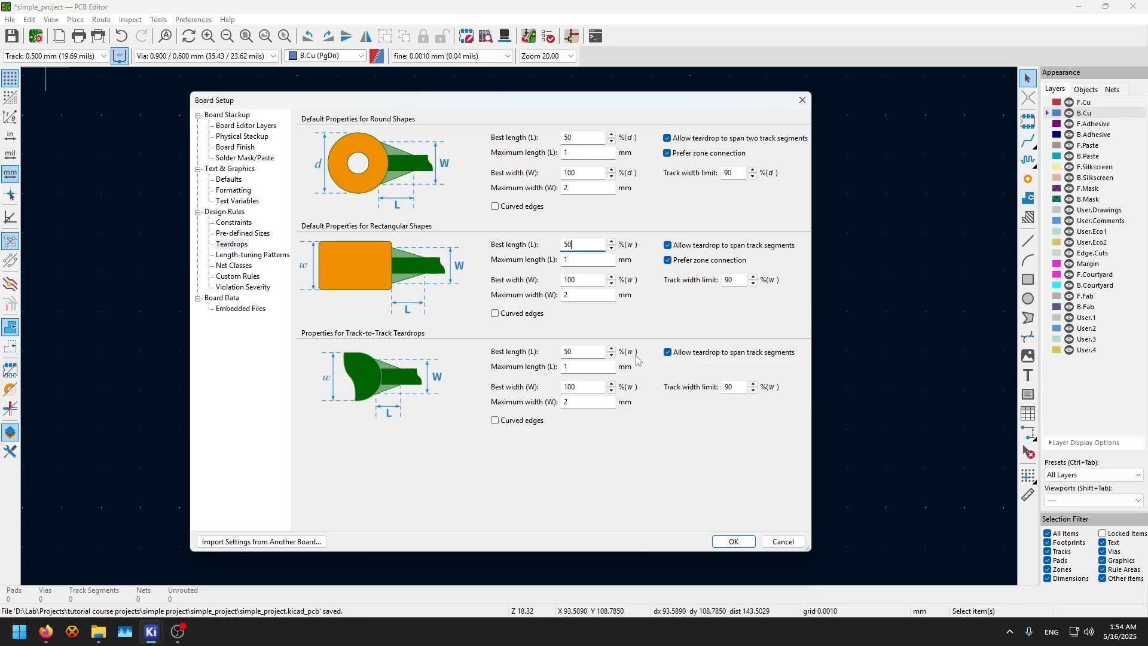
# Examine the best and maximum length for rectangular-shape teardrops and show the length-tuning pattern settings
pyautogui.click(572, 261)
pyautogui.click(584, 245)
pyautogui.click(582, 258)
pyautogui.click(256, 255)
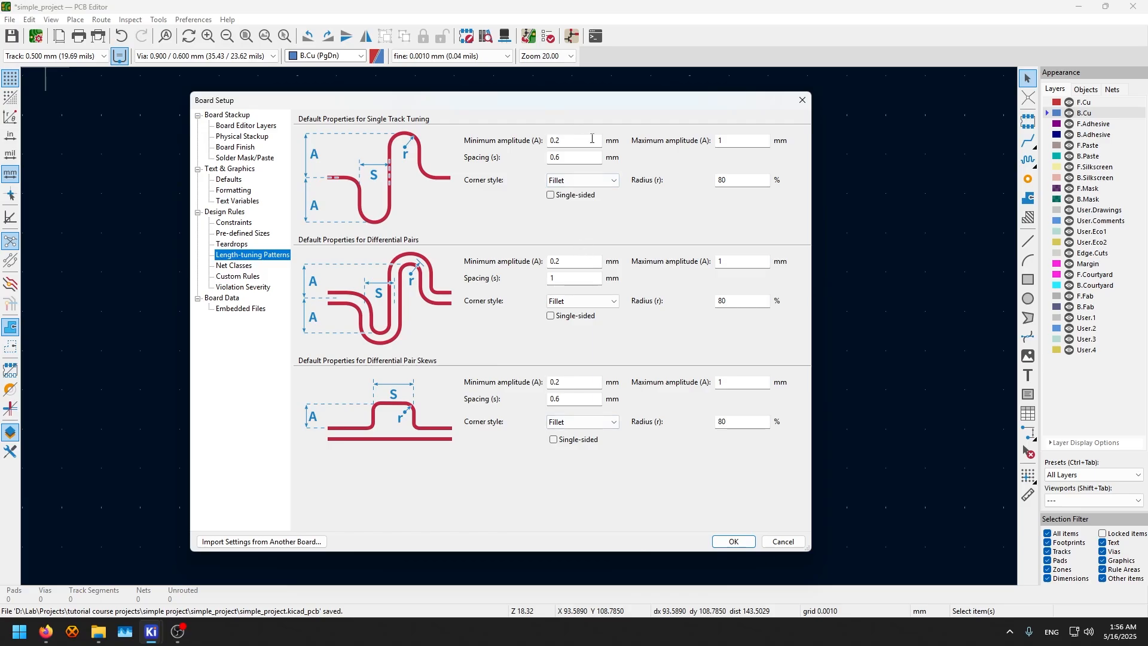
# Show the net classes, examine the Default class's clearance and track width, and close the board setup
pyautogui.click(233, 265)
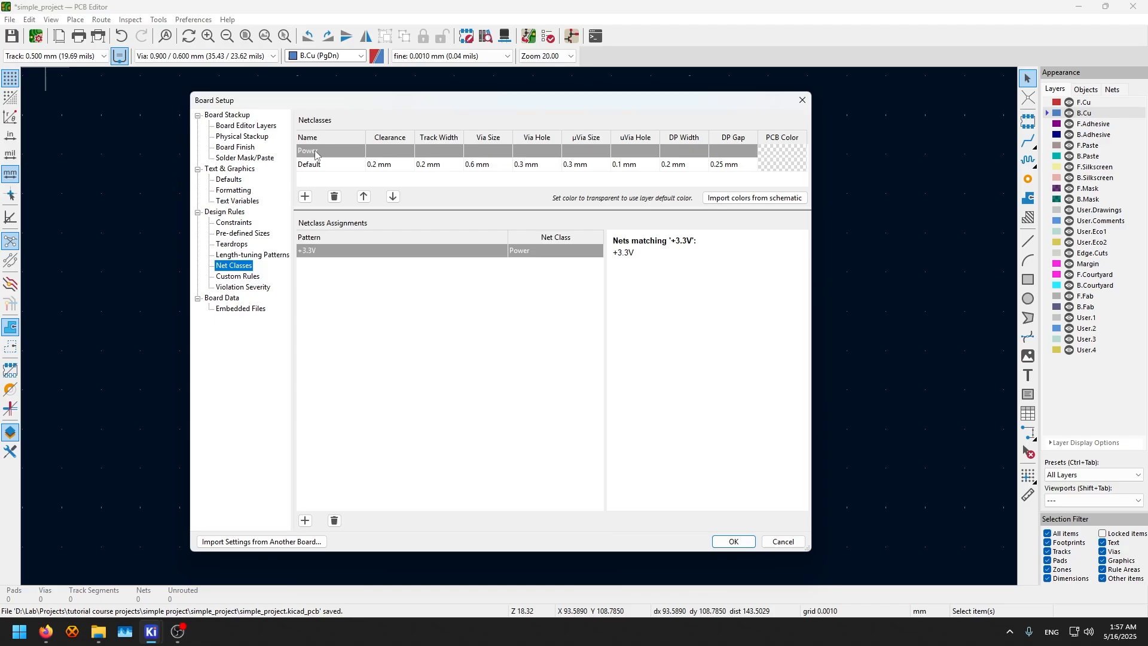
pyautogui.click(389, 165)
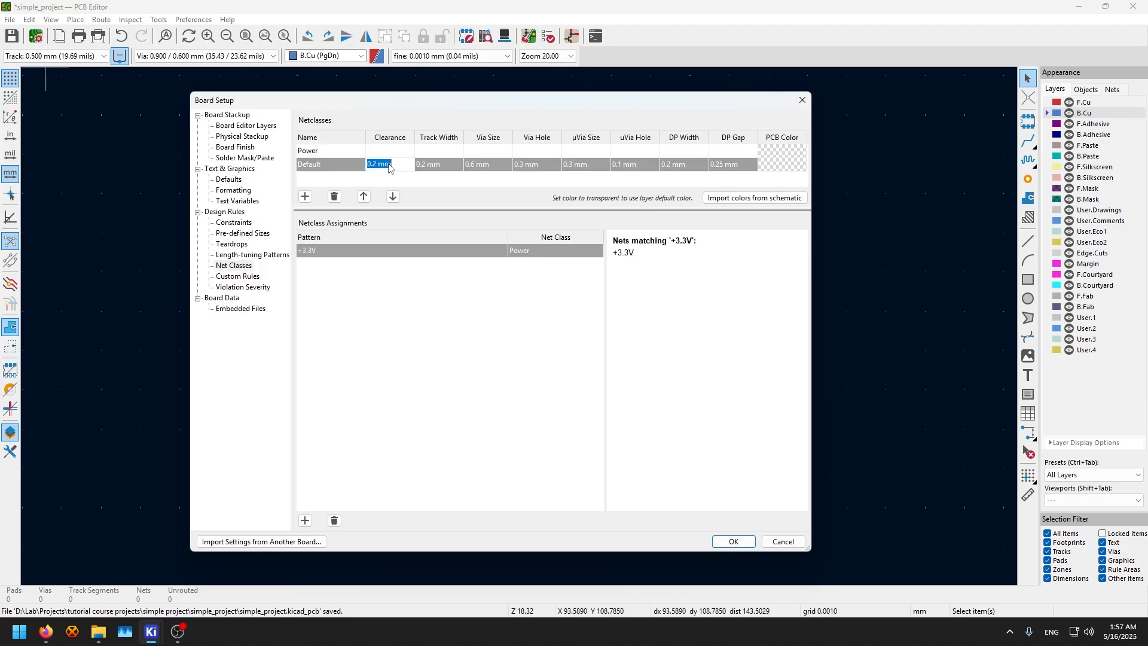
pyautogui.click(440, 167)
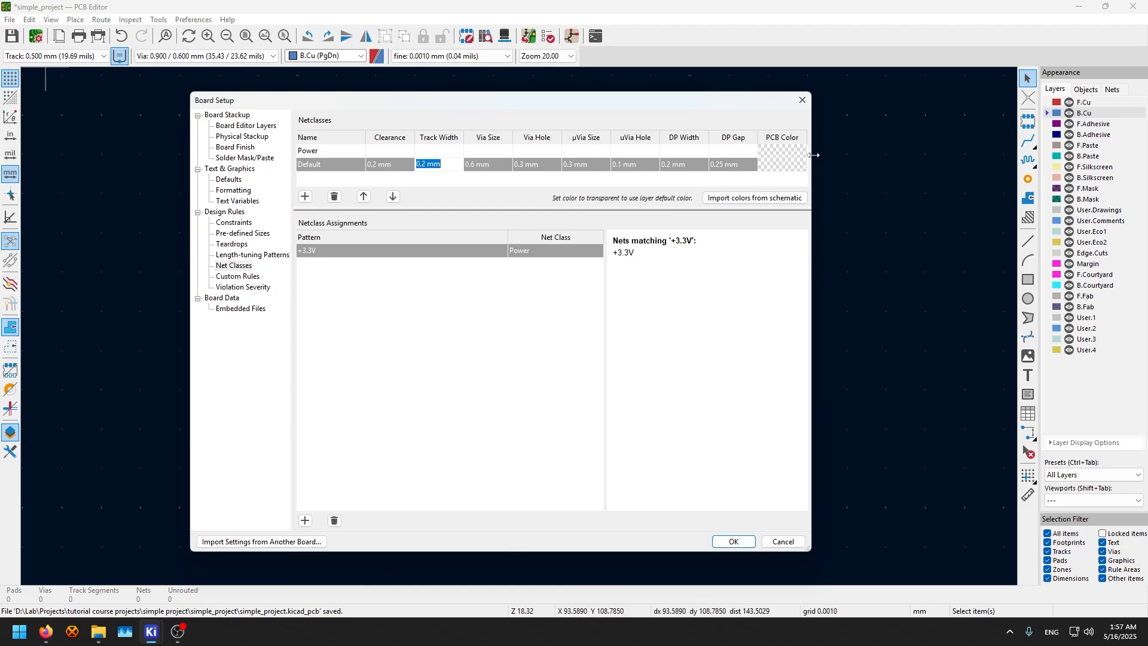
pyautogui.click(802, 99)
pyautogui.press('x')
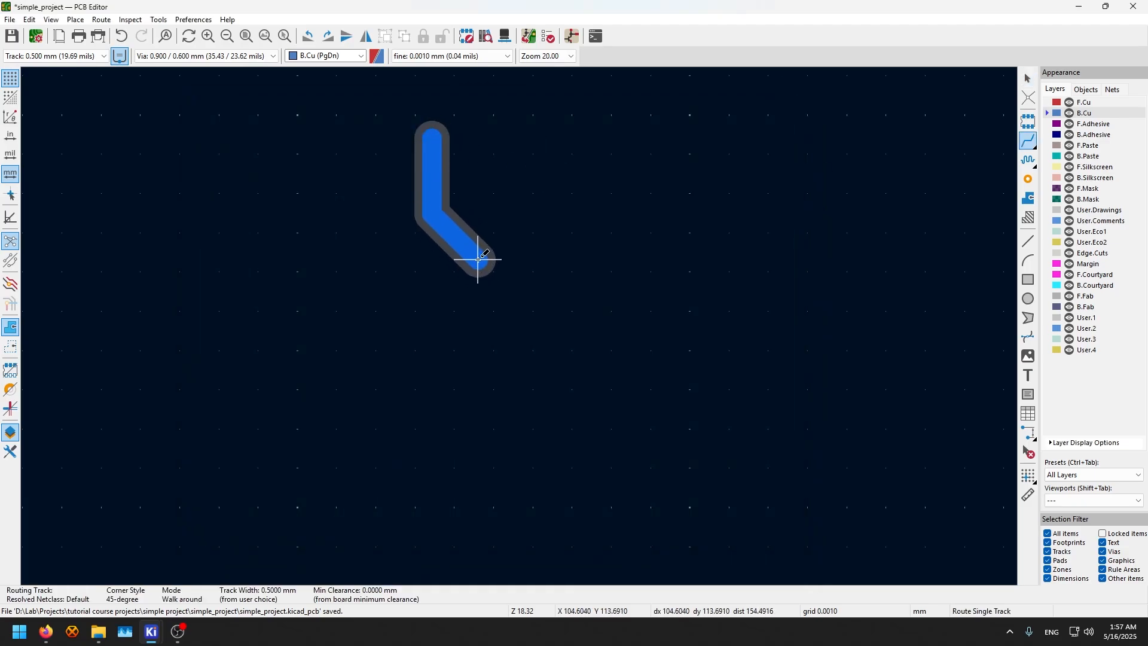
pyautogui.press('Escape')
pyautogui.press('Escape')
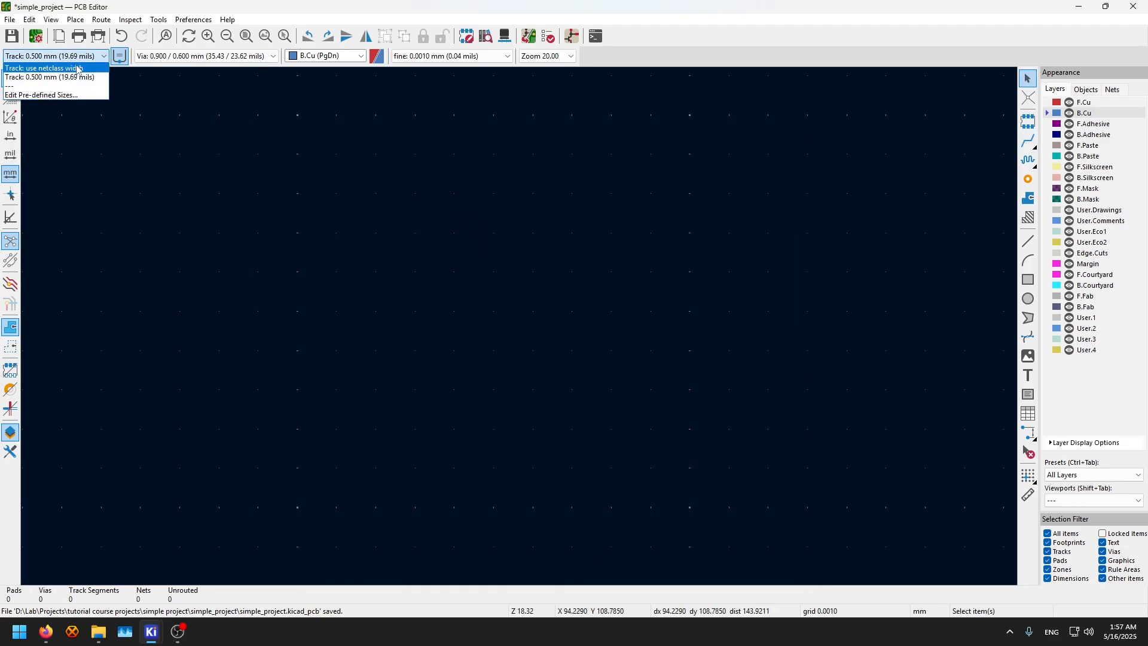
# Set the track width to use the netclass width and preview a test track on B.Cu without keeping it
pyautogui.click(72, 68)
pyautogui.press('x')
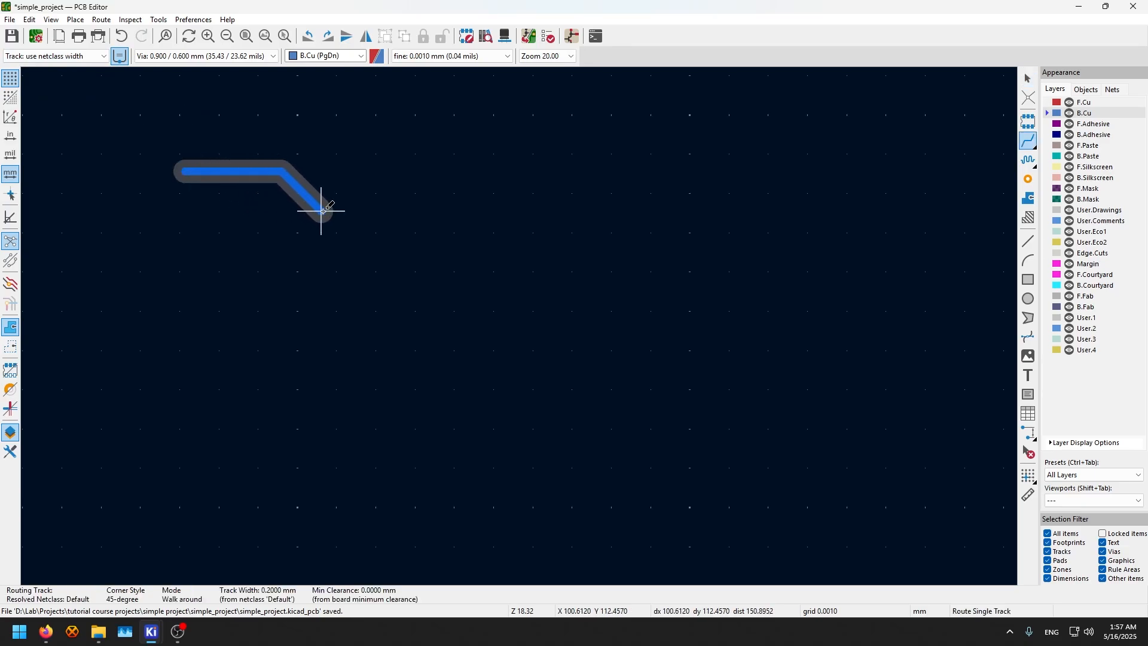
pyautogui.press('q')
pyautogui.press('Escape')
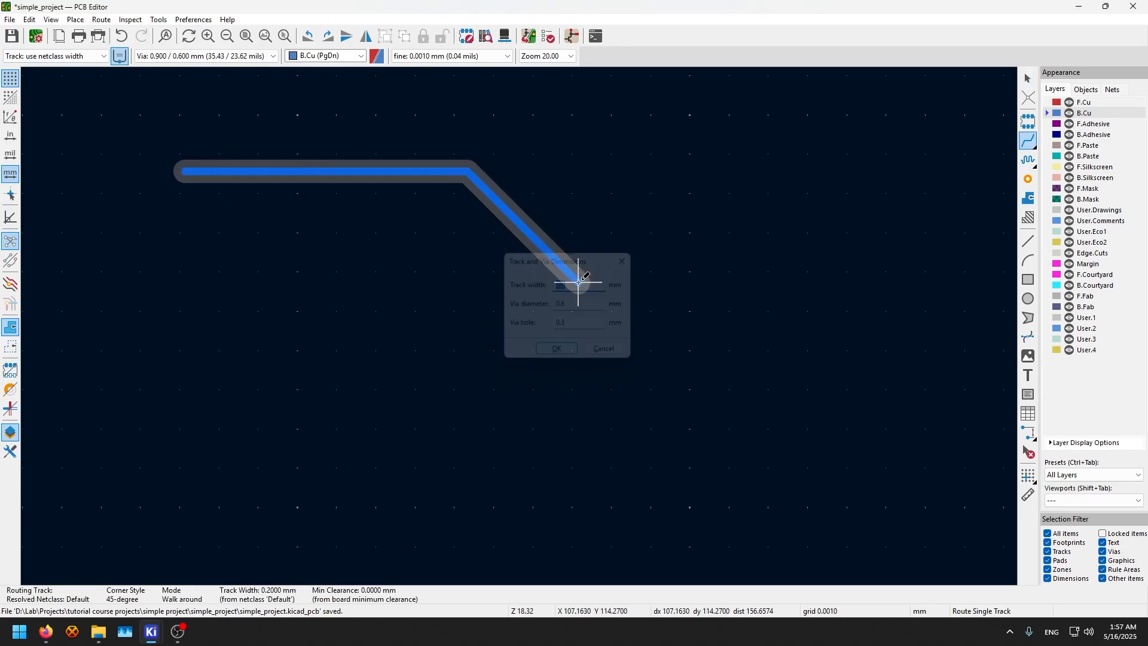
pyautogui.press('Escape')
pyautogui.press('Escape')
# Reopen the board setup and set the Power net class's track width to 1 mm
pyautogui.click(33, 37)
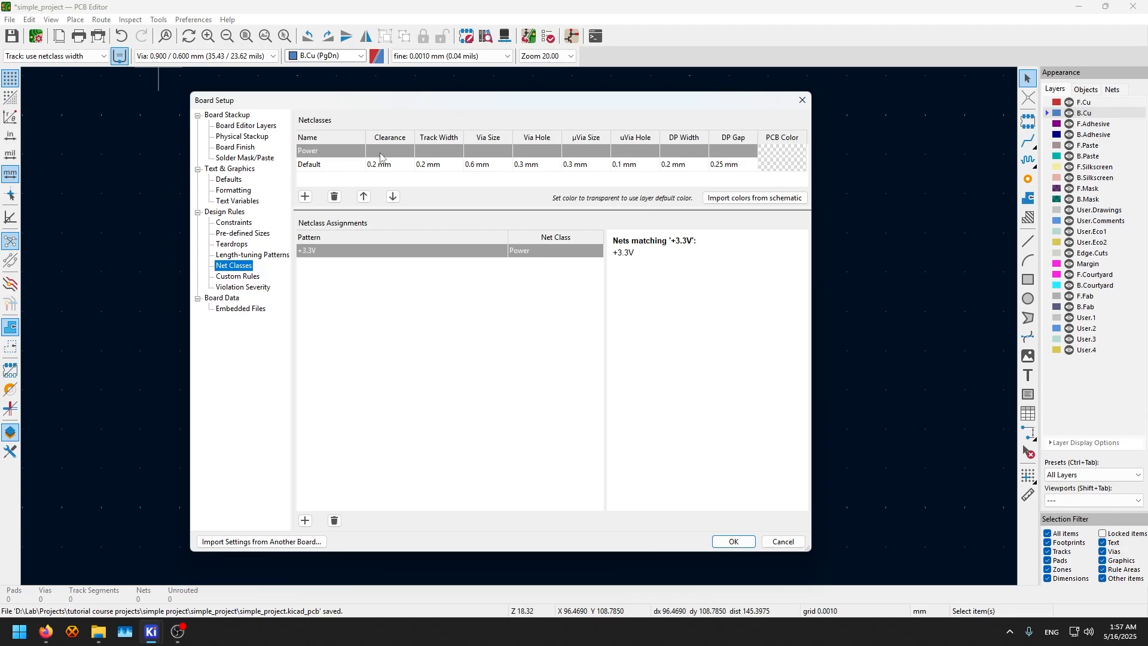
pyautogui.click(435, 150)
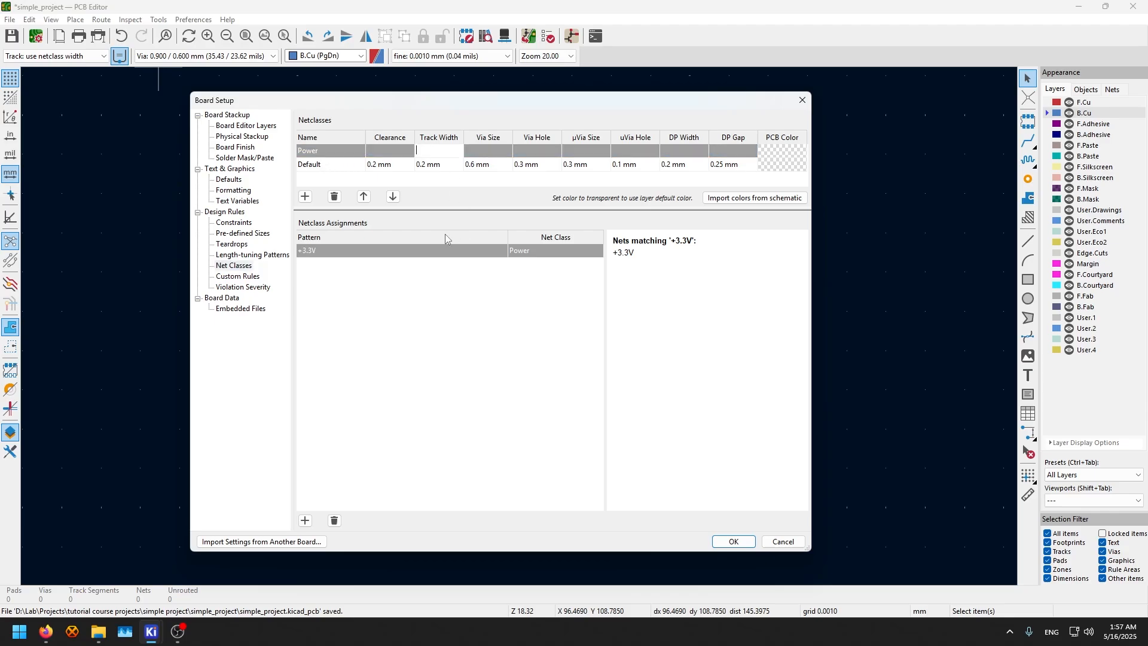
pyautogui.write('1')
pyautogui.click(452, 177)
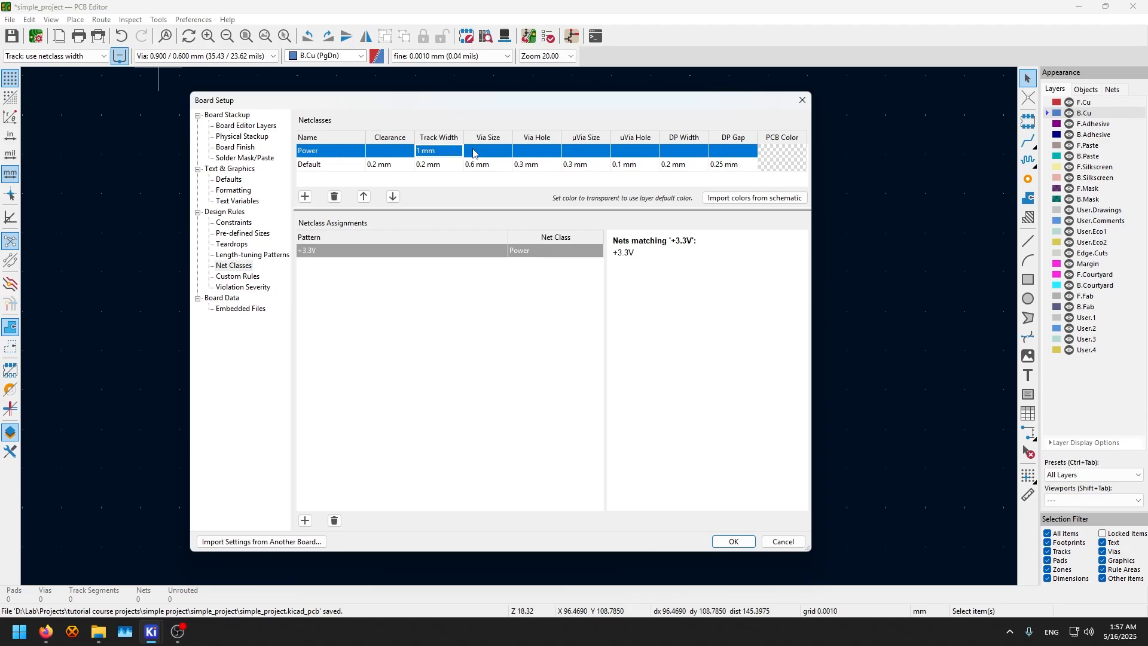
# Add a netclass assignment for the GND pattern, assign it to the Power class, and apply the board setup
pyautogui.click(398, 296)
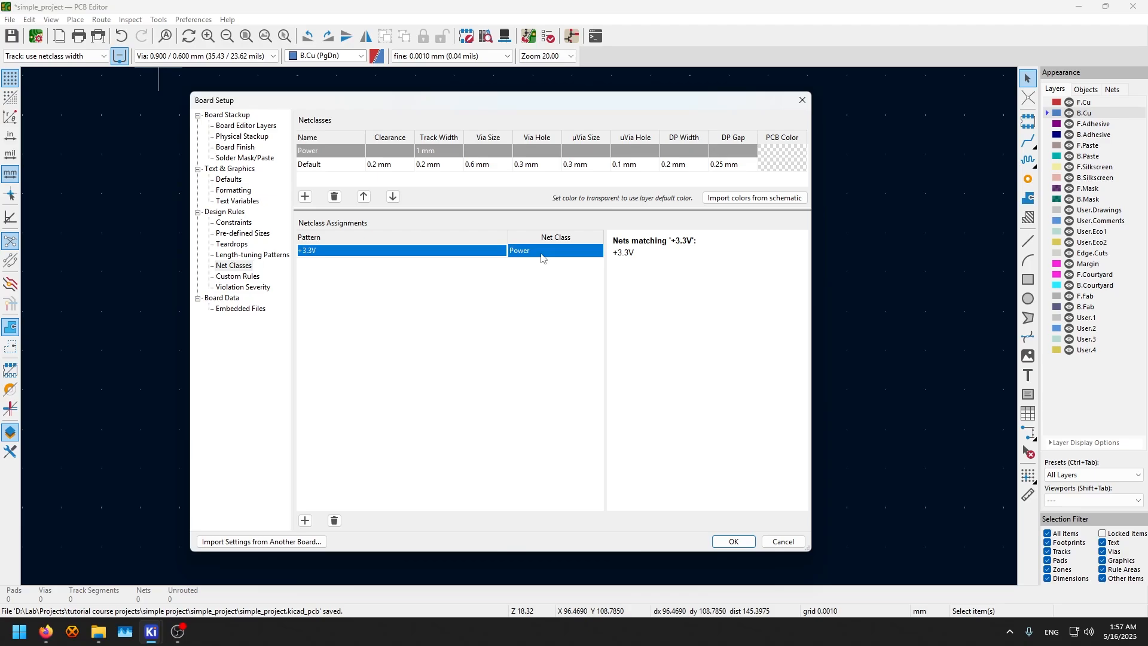
pyautogui.click(307, 519)
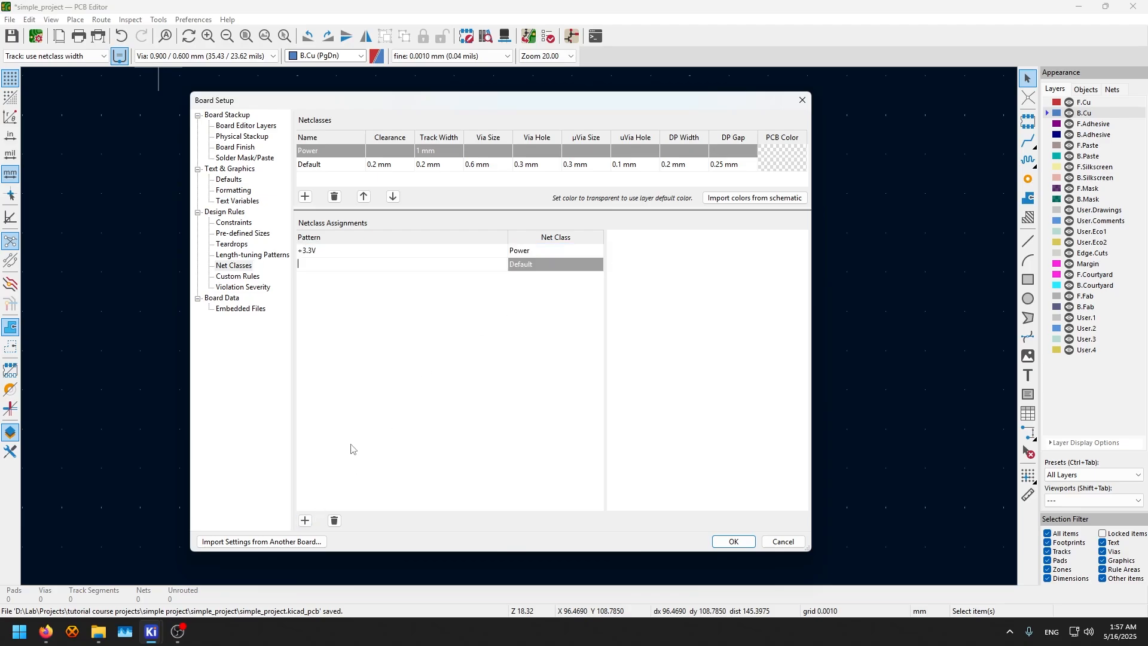
pyautogui.click(385, 256)
pyautogui.click(371, 265)
pyautogui.write('GND')
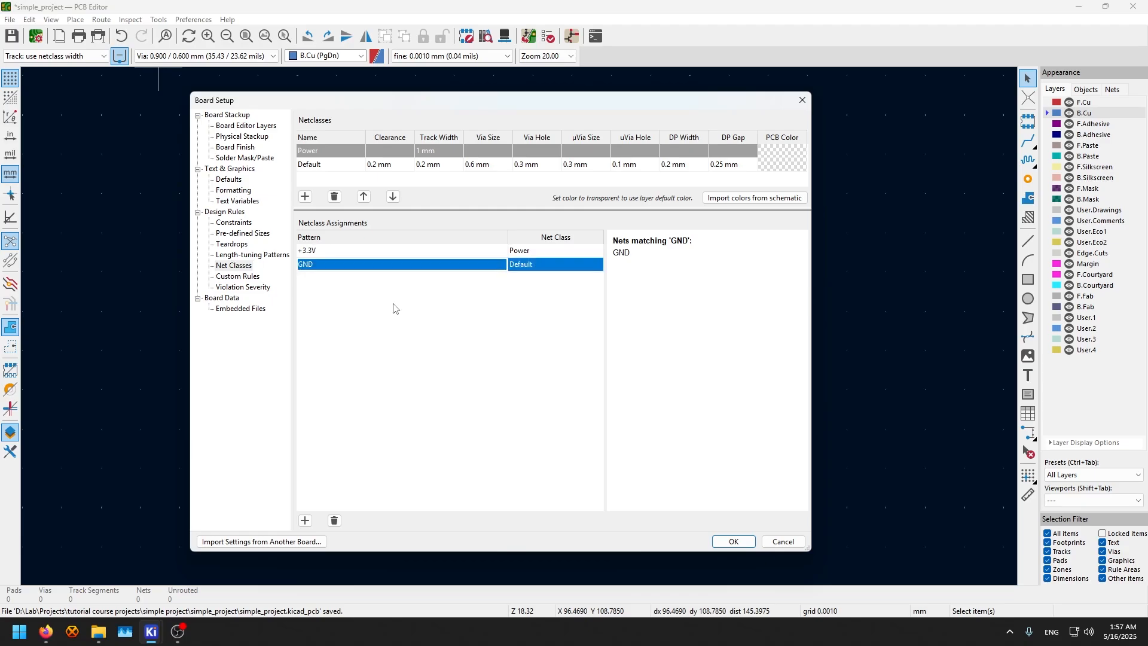
pyautogui.click(522, 265)
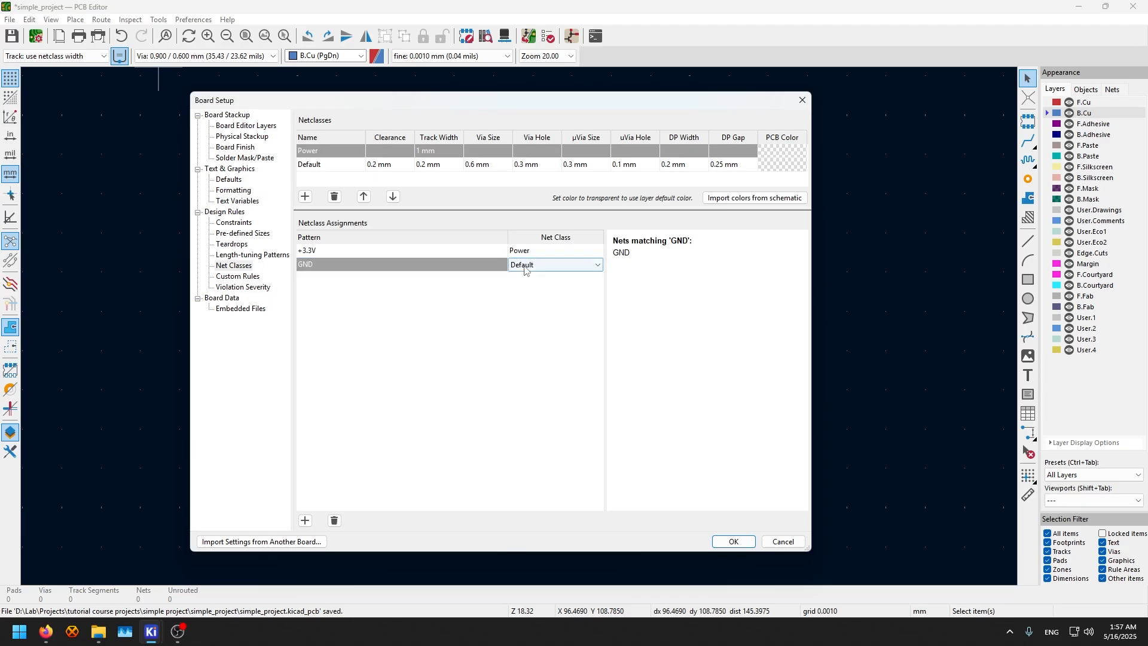
pyautogui.click(537, 266)
pyautogui.click(538, 276)
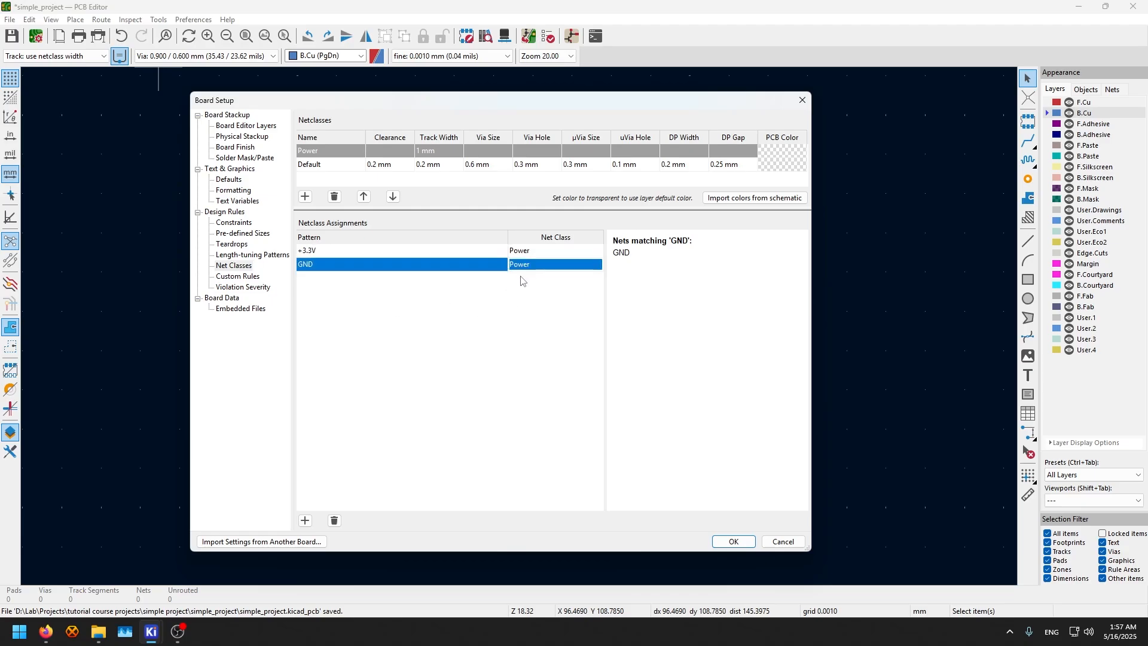
pyautogui.click(323, 173)
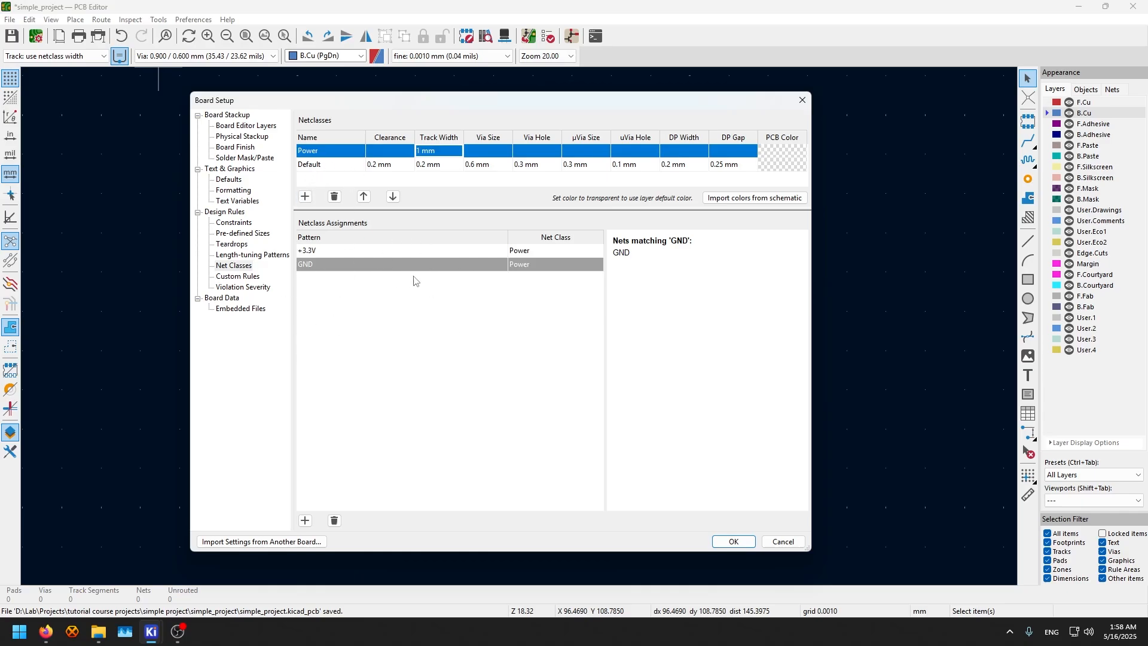
pyautogui.click(734, 541)
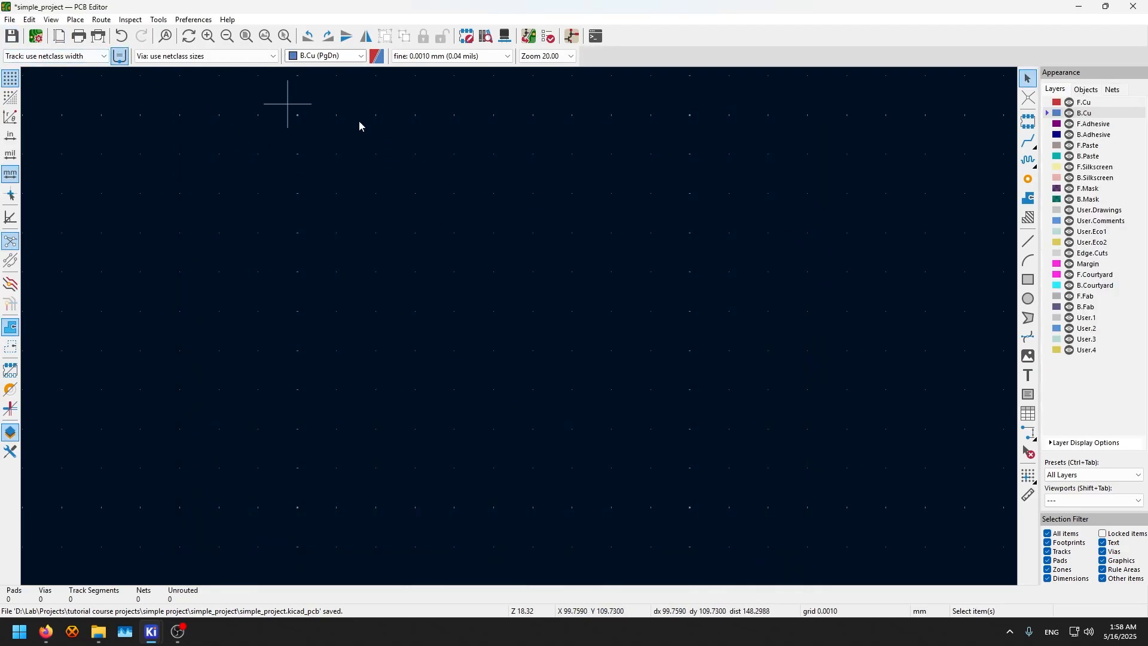
# Reopen the board setup and examine the custom DRC rules editor
pyautogui.click(35, 37)
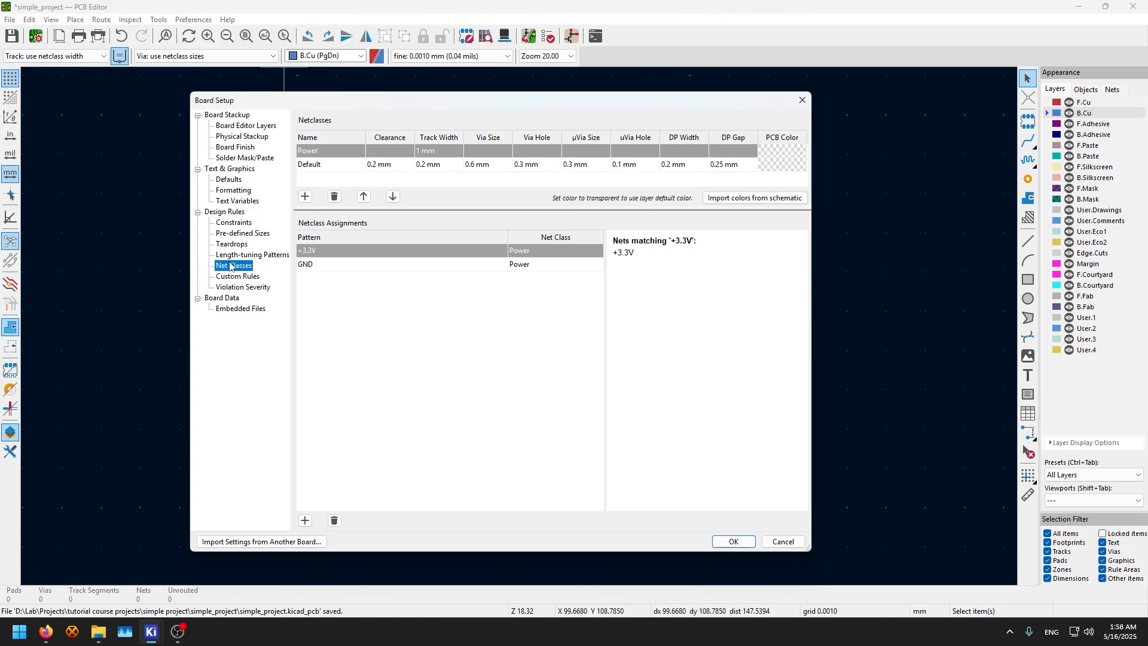
pyautogui.click(240, 276)
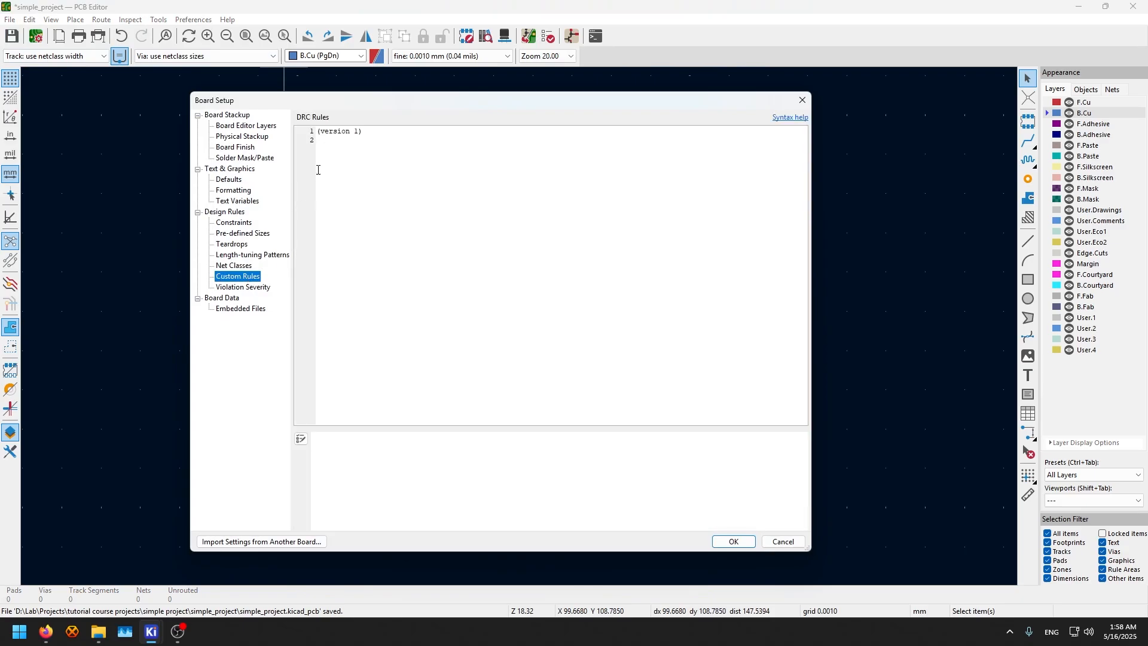
pyautogui.click(340, 147)
# Review the violation severities, set the schematic parity check for a missing footprint to Error, and apply the board setup
pyautogui.click(244, 288)
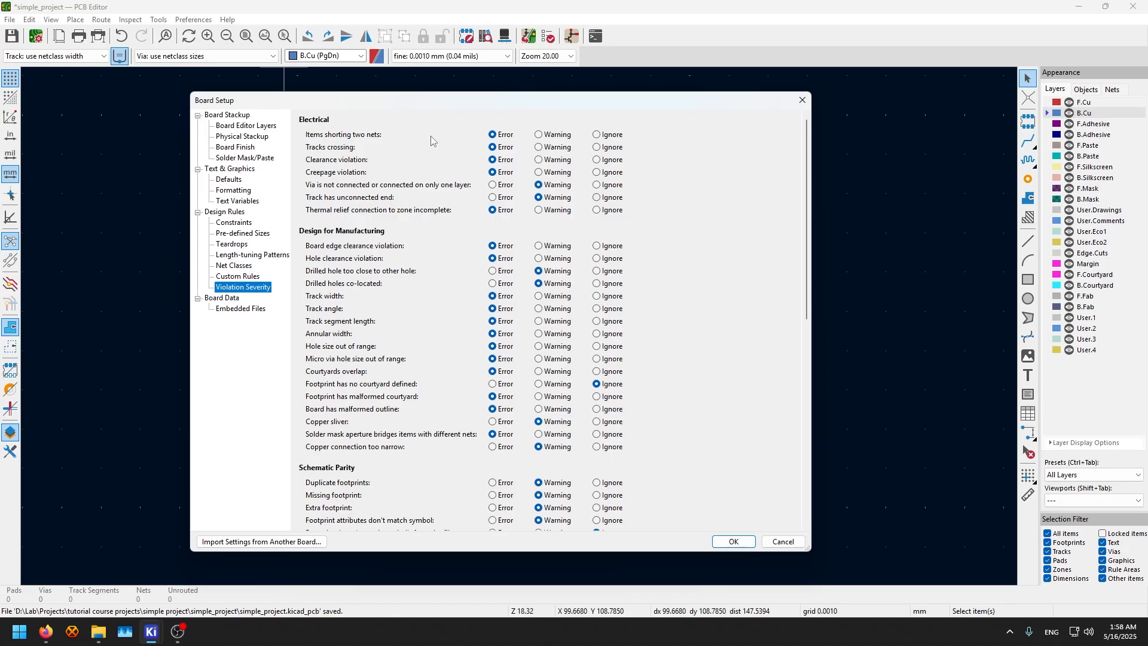
pyautogui.scroll(-5, 416, 320)
pyautogui.scroll(-1, 421, 321)
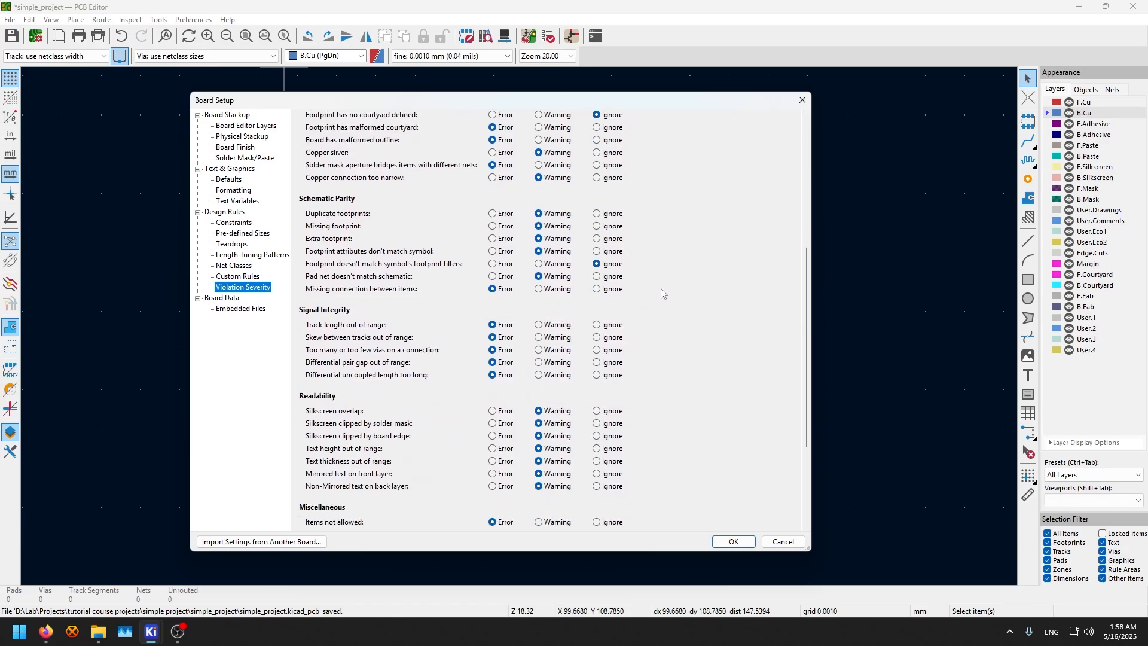
pyautogui.scroll(1, 382, 234)
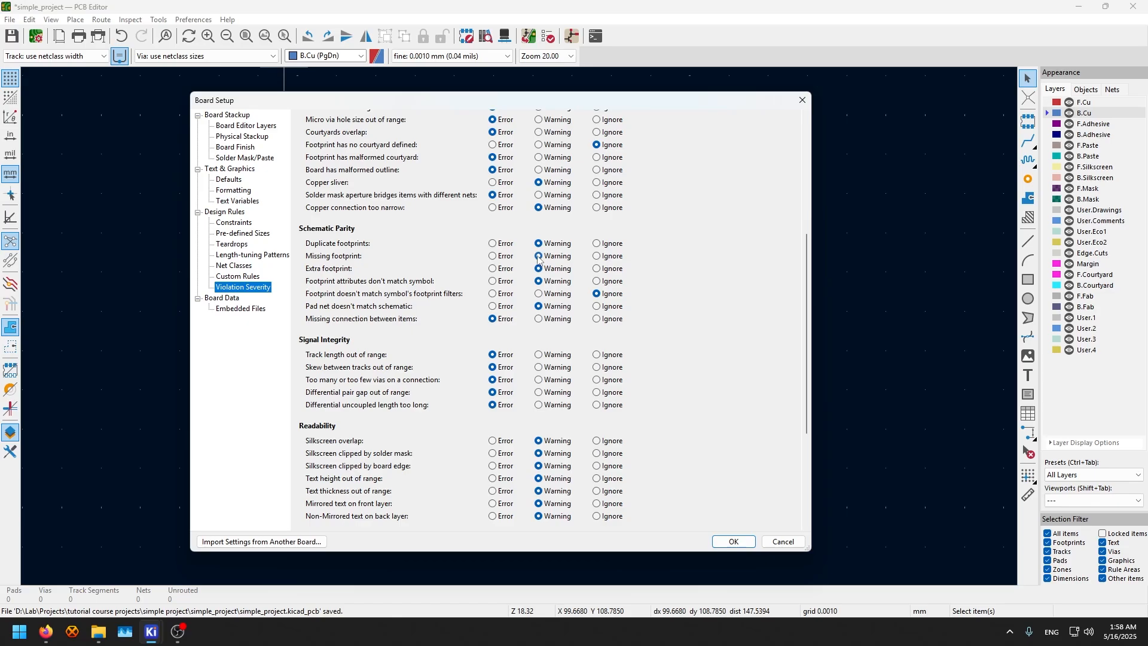
pyautogui.click(492, 257)
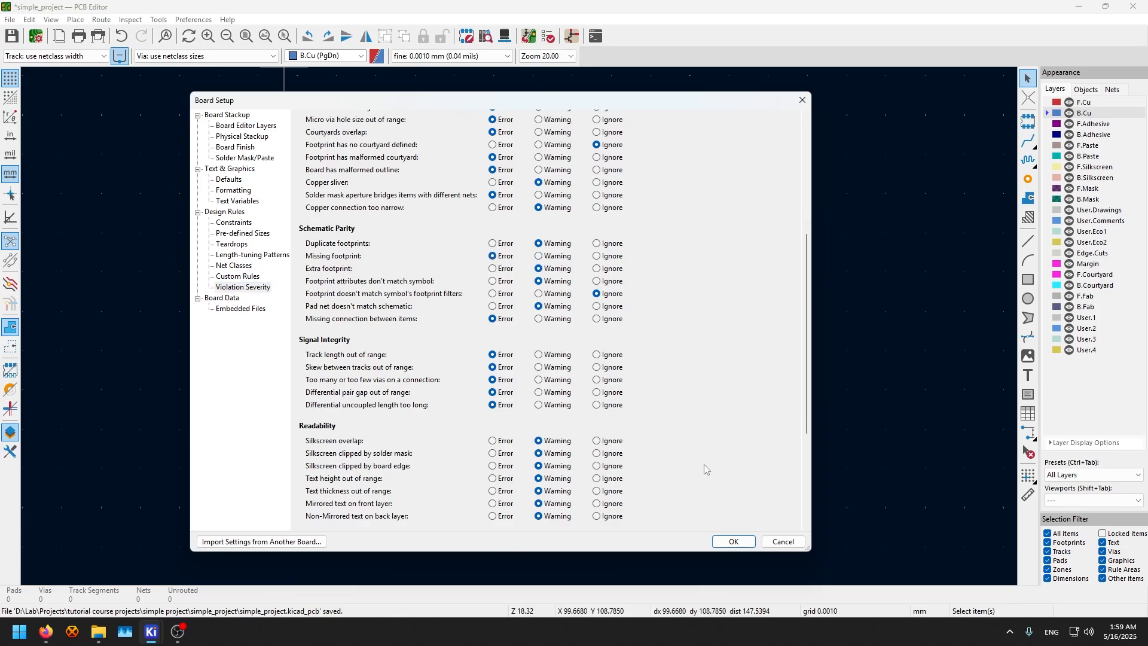
pyautogui.click(730, 541)
# Run the design rules check, locate the listed PCB outline violation on the board, and close the checker
pyautogui.click(547, 36)
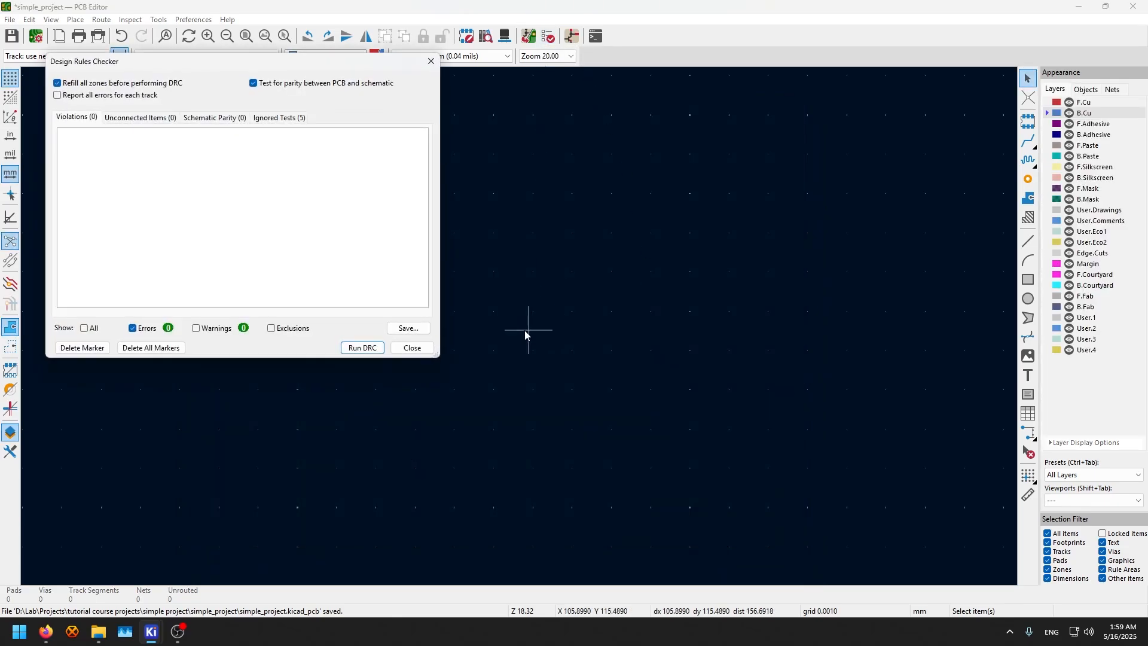
pyautogui.click(362, 348)
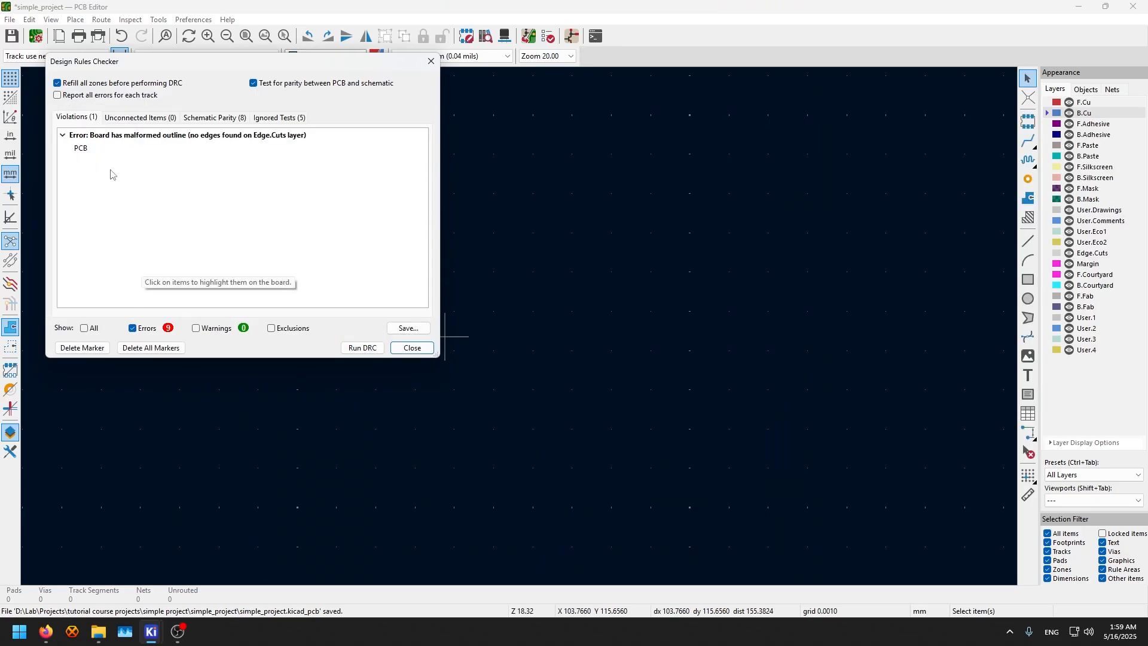
pyautogui.click(88, 150)
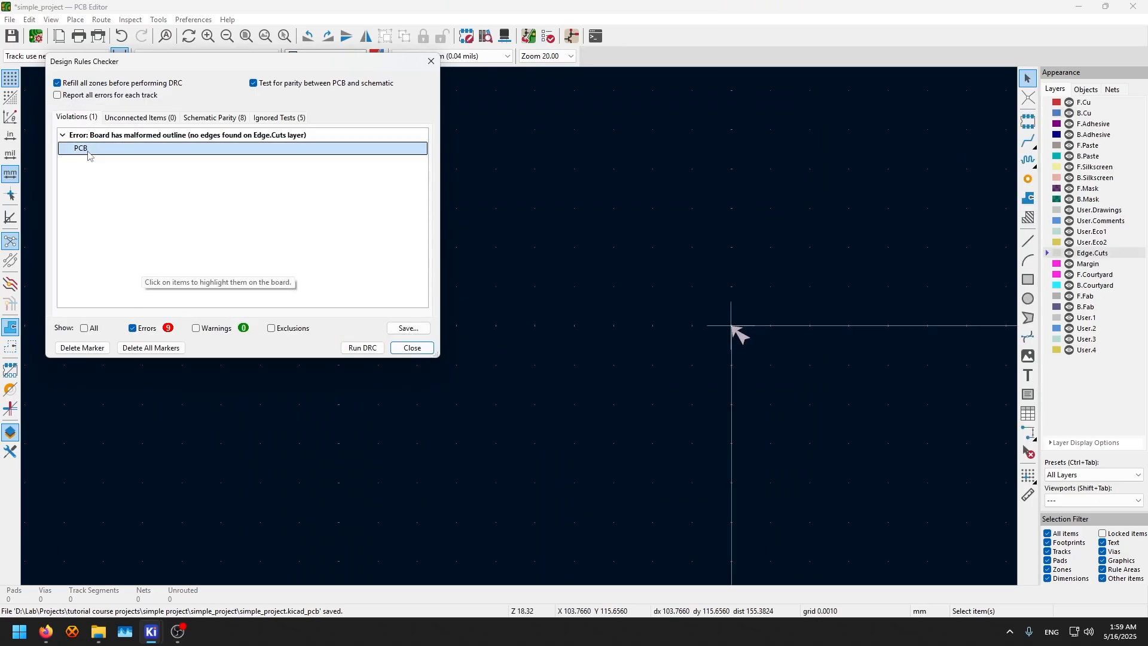
pyautogui.click(248, 214)
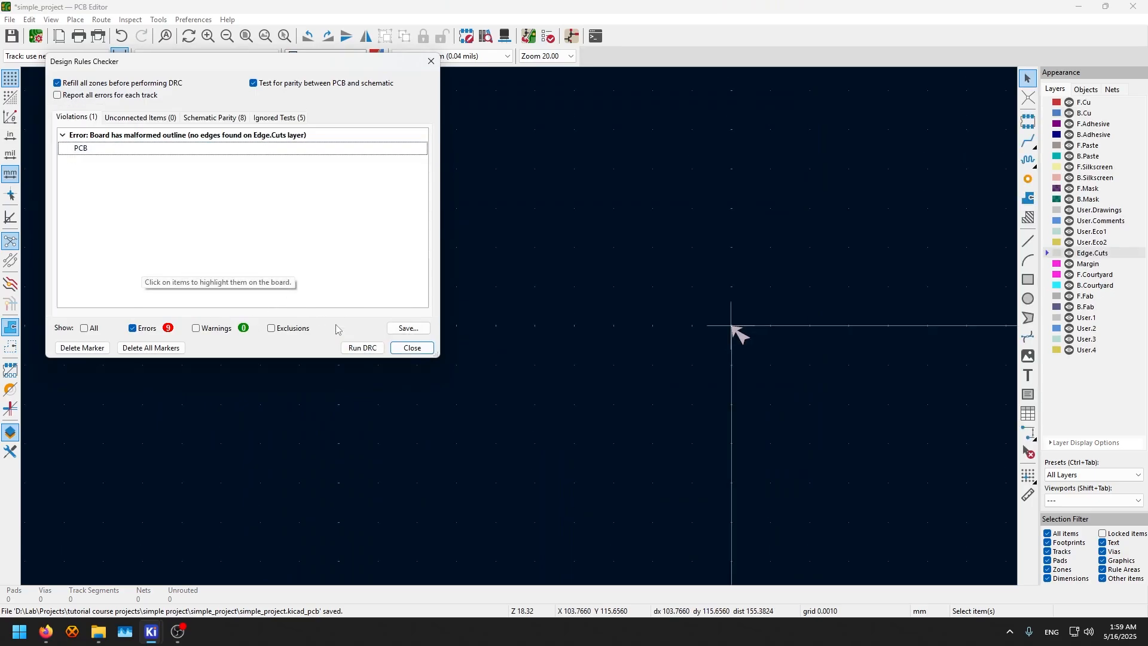
pyautogui.click(412, 347)
# Reopen the board setup, set the duplicate footprints violation severity to Error, and apply it
pyautogui.click(36, 37)
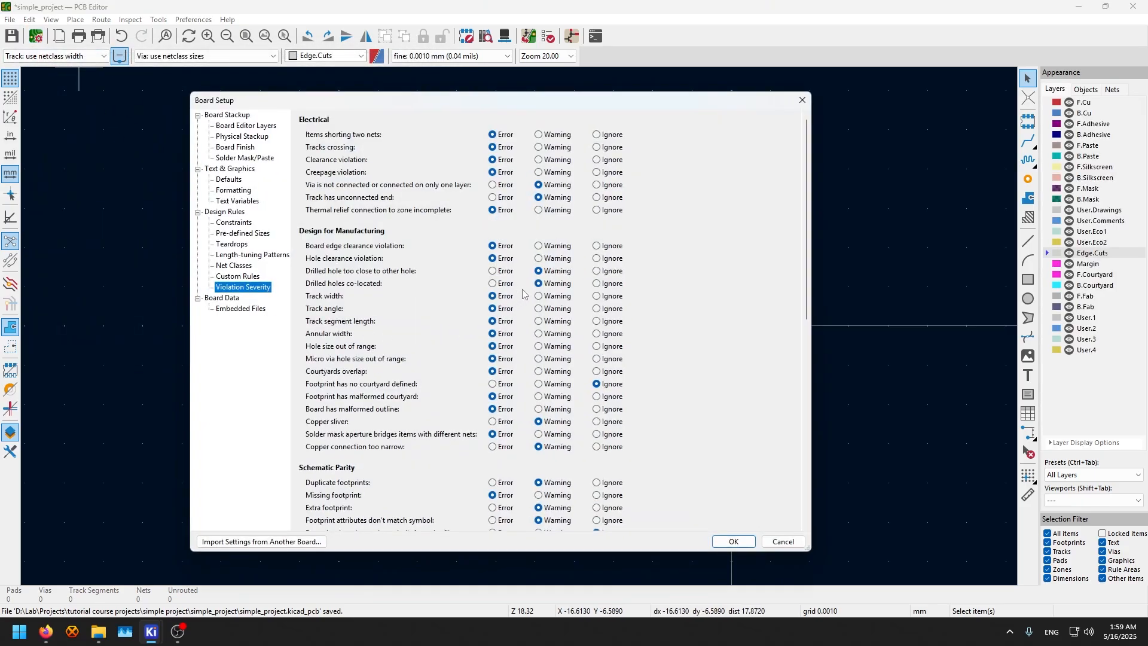
pyautogui.scroll(-5, 493, 323)
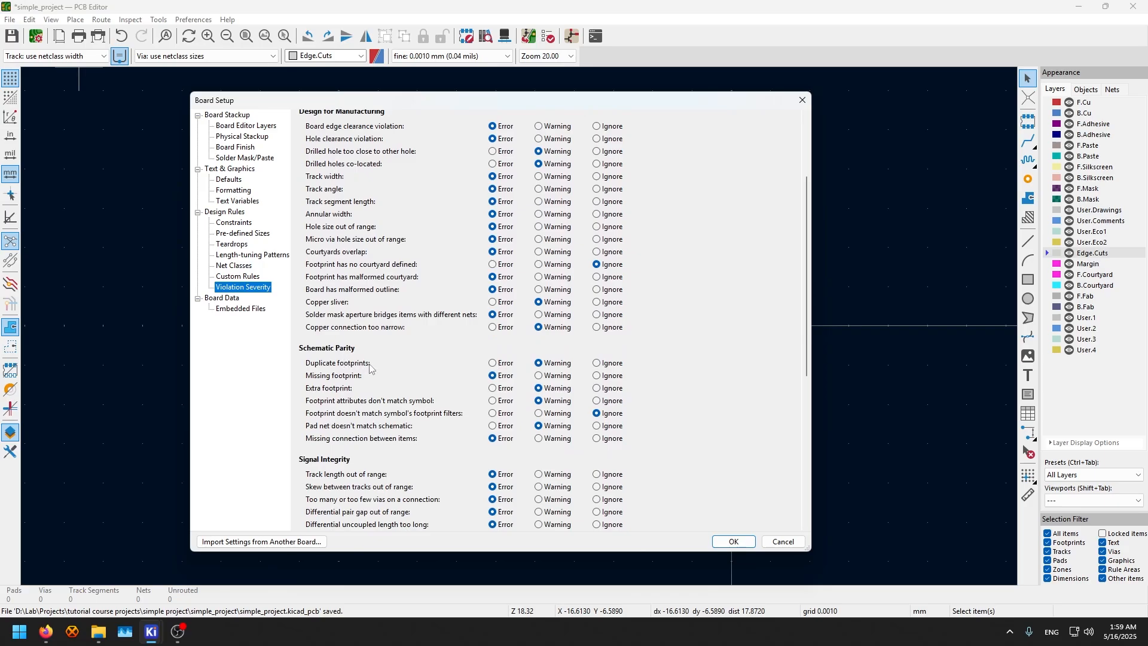
pyautogui.click(494, 363)
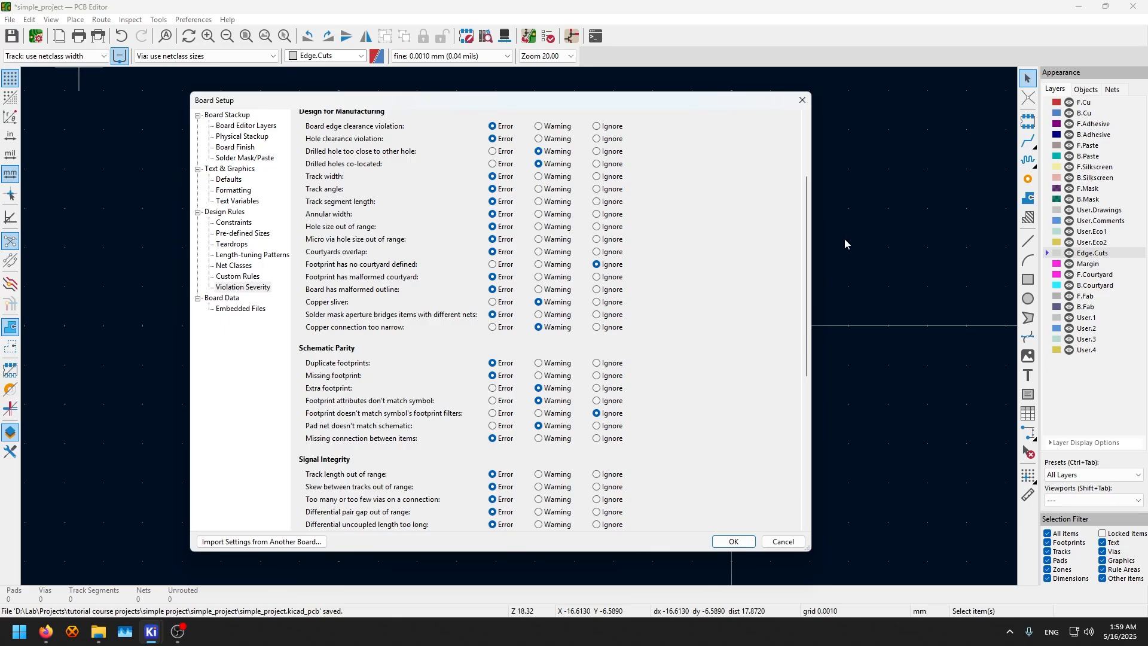
pyautogui.scroll(-6, 465, 265)
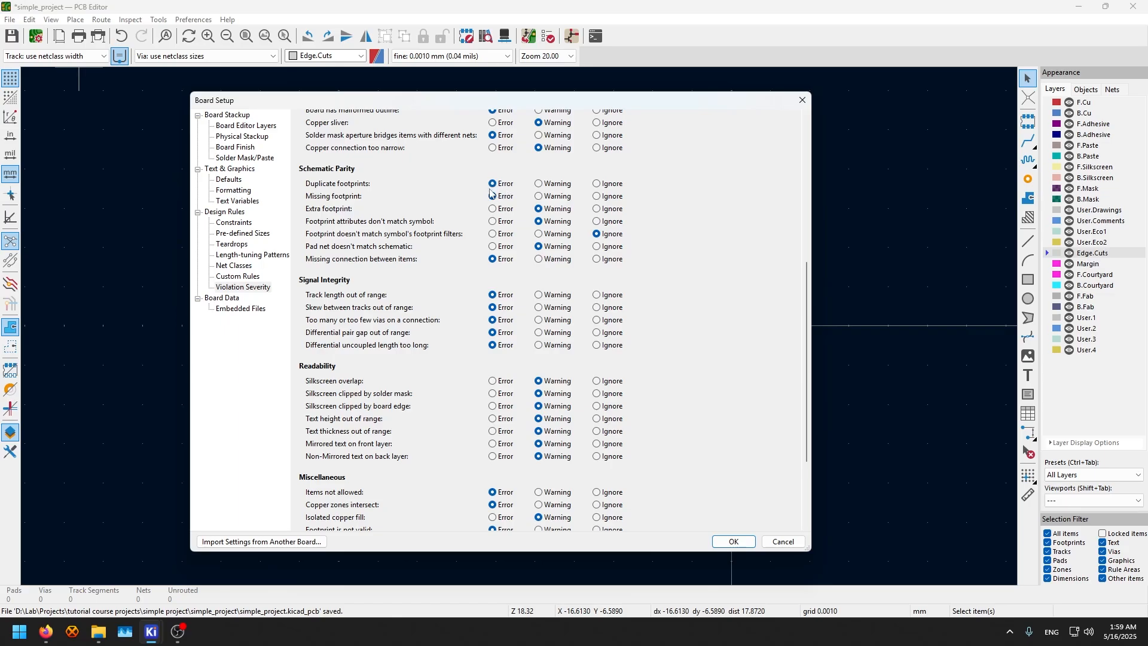
pyautogui.click(734, 541)
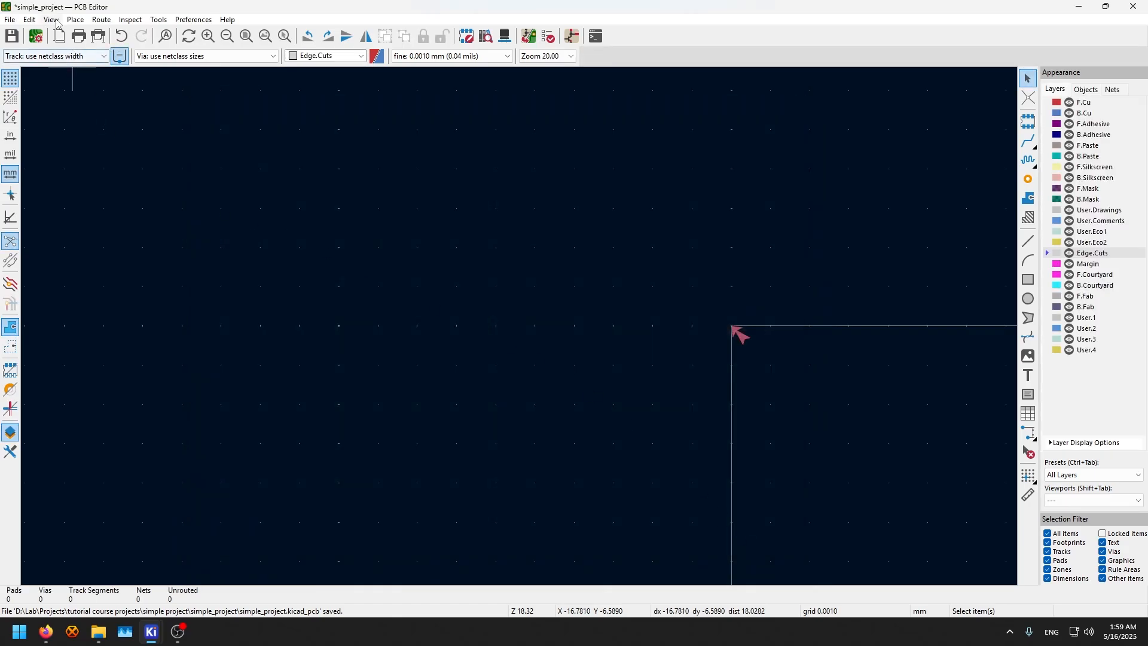
# Reopen the board setup and show the board's embedded files
pyautogui.click(35, 36)
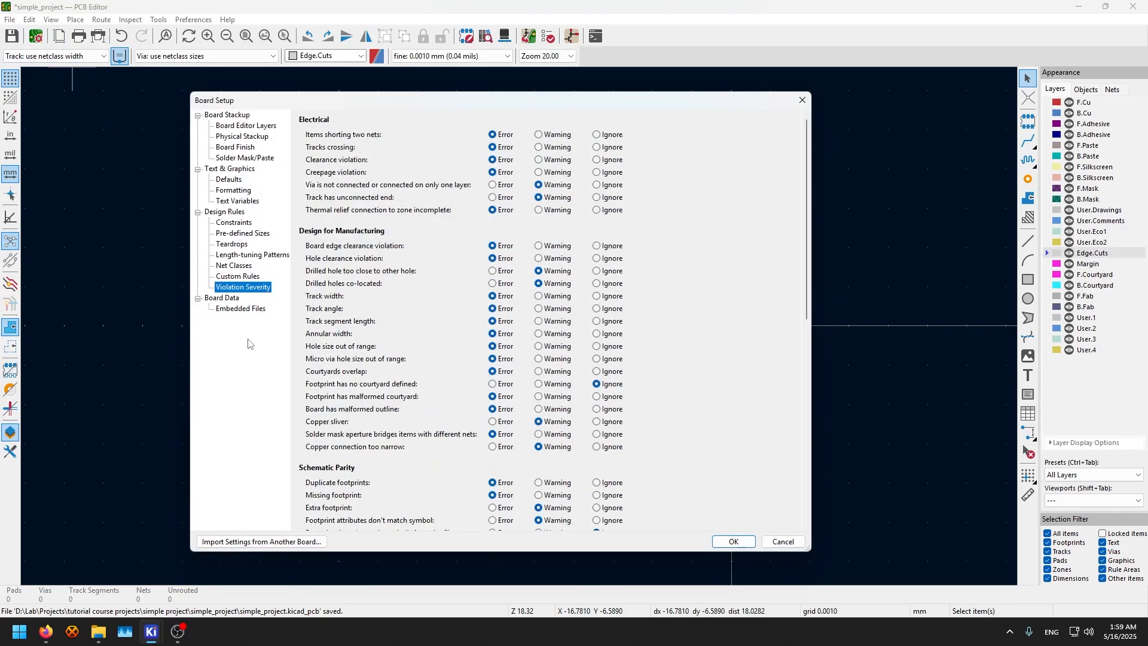
pyautogui.click(238, 308)
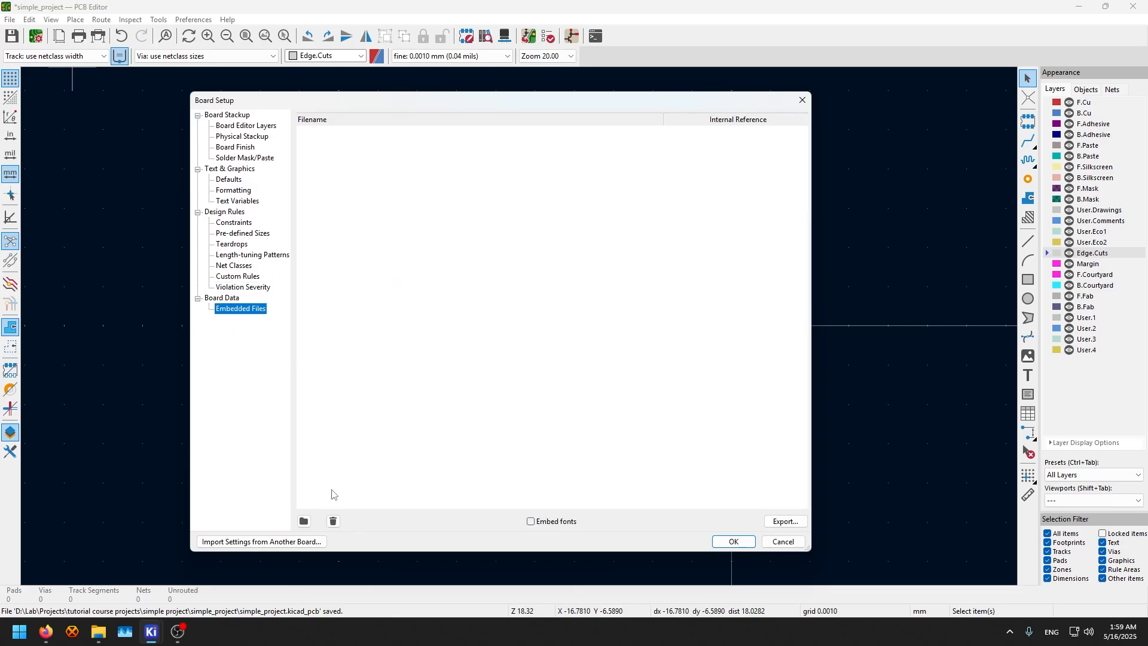
# Browse for files to embed, select the three DBV0005A footprint files in footprints.pretty, and leave without embedding them
pyautogui.click(331, 159)
pyautogui.click(304, 520)
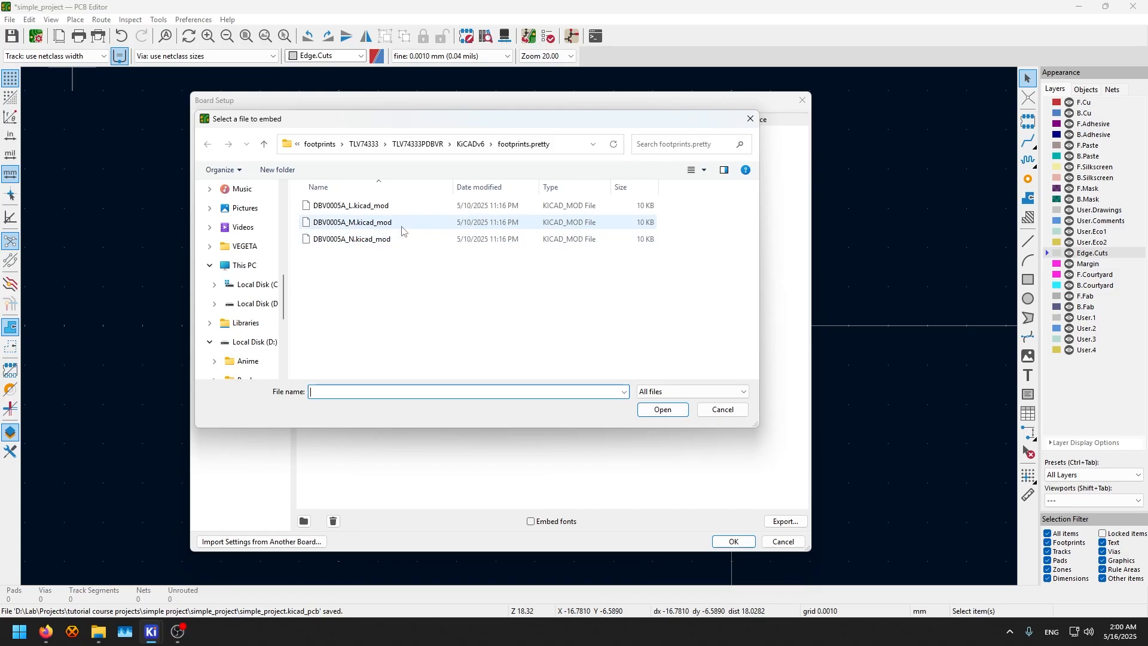
pyautogui.moveTo(379, 295); pyautogui.dragTo(328, 195)
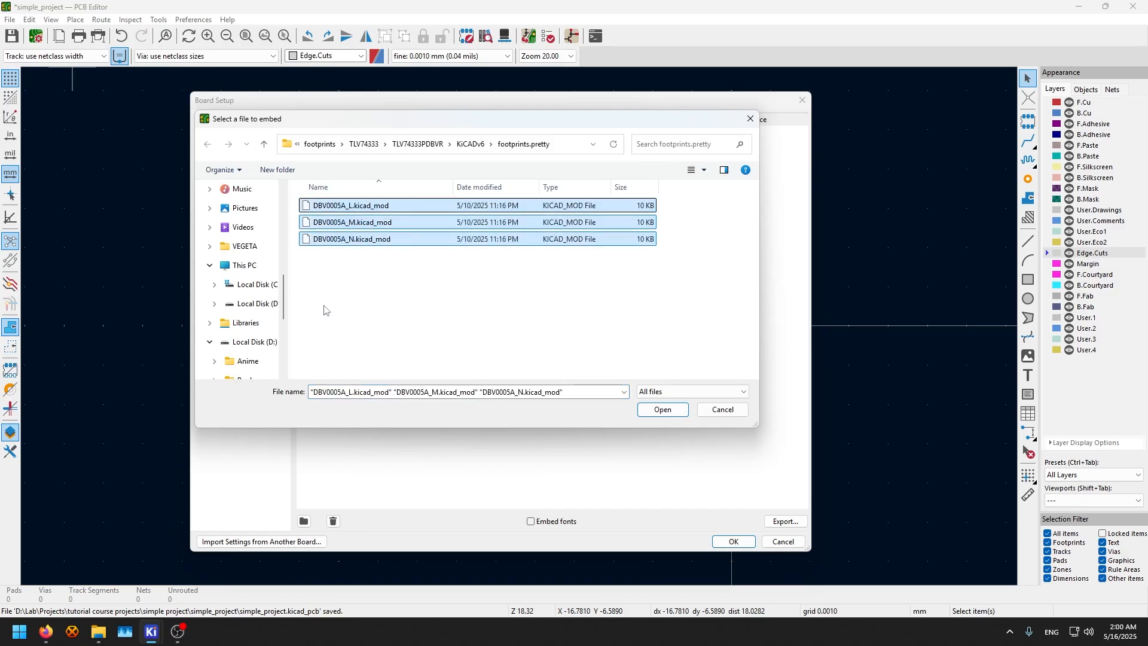
pyautogui.click(384, 304)
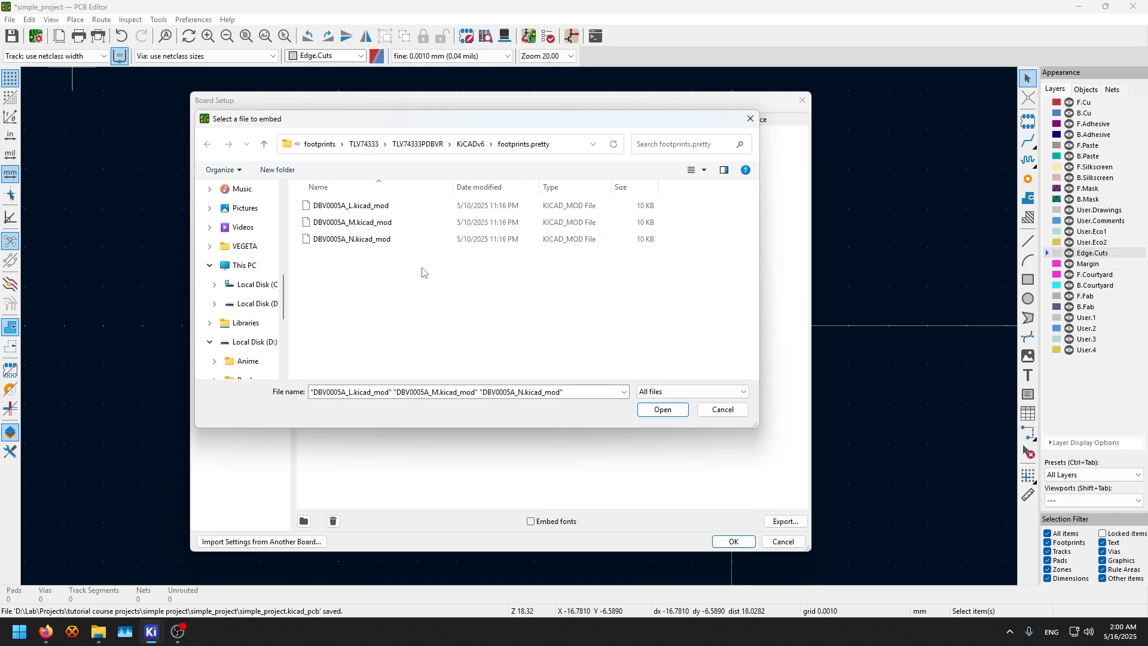
pyautogui.click(750, 119)
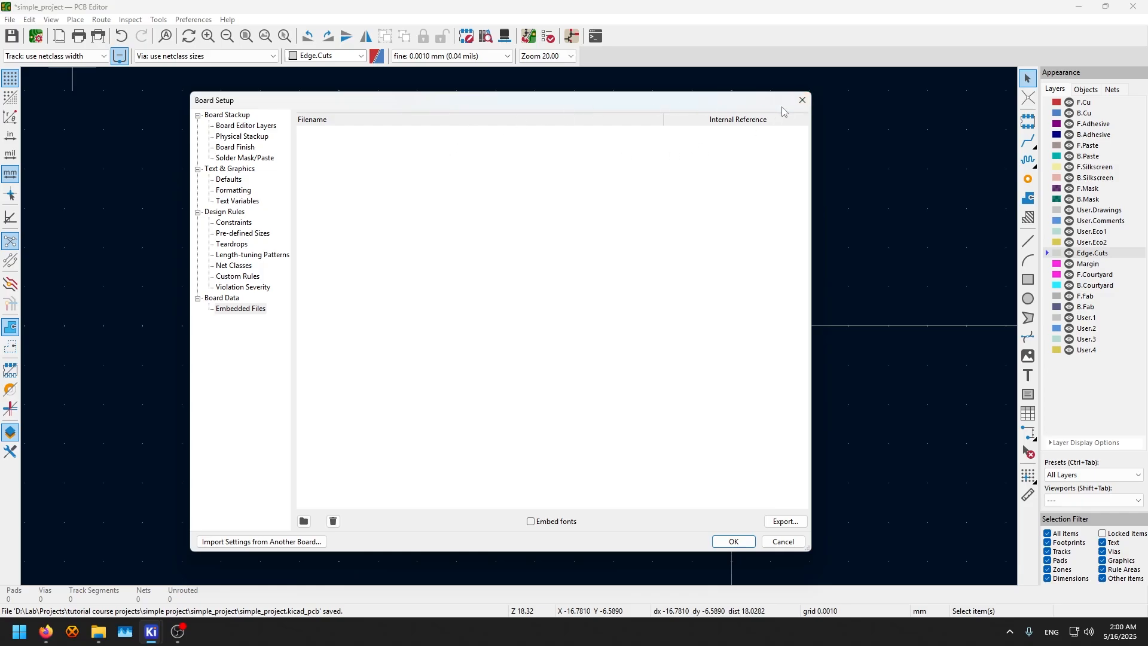
# Close and reopen the board setup, then accept its settings
pyautogui.click(801, 101)
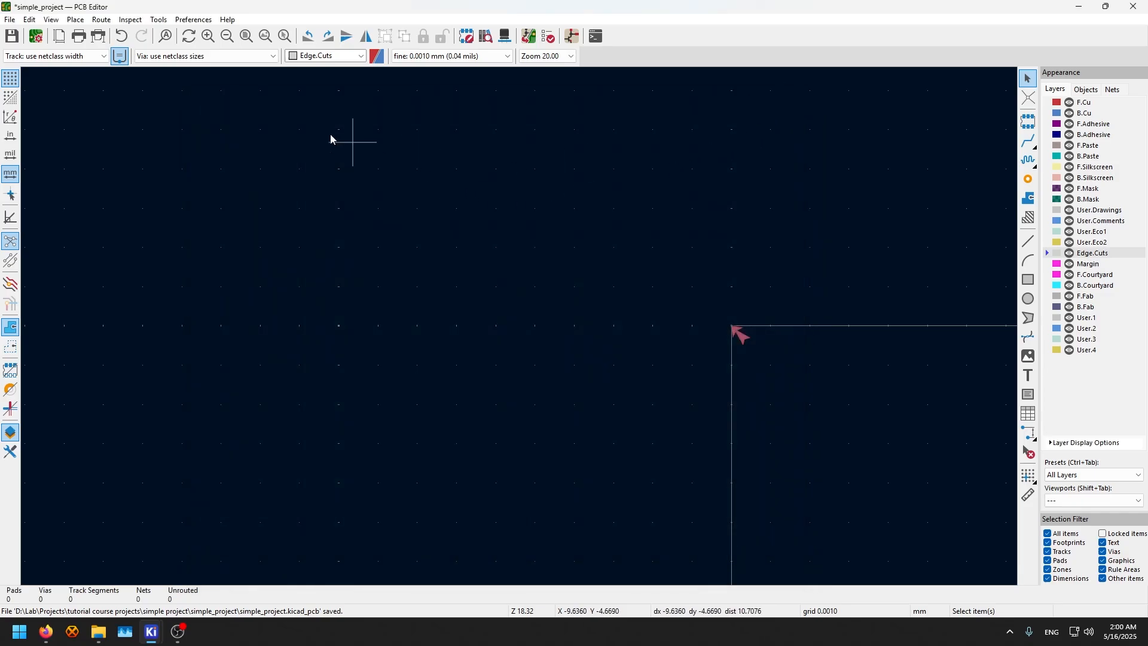
pyautogui.click(36, 39)
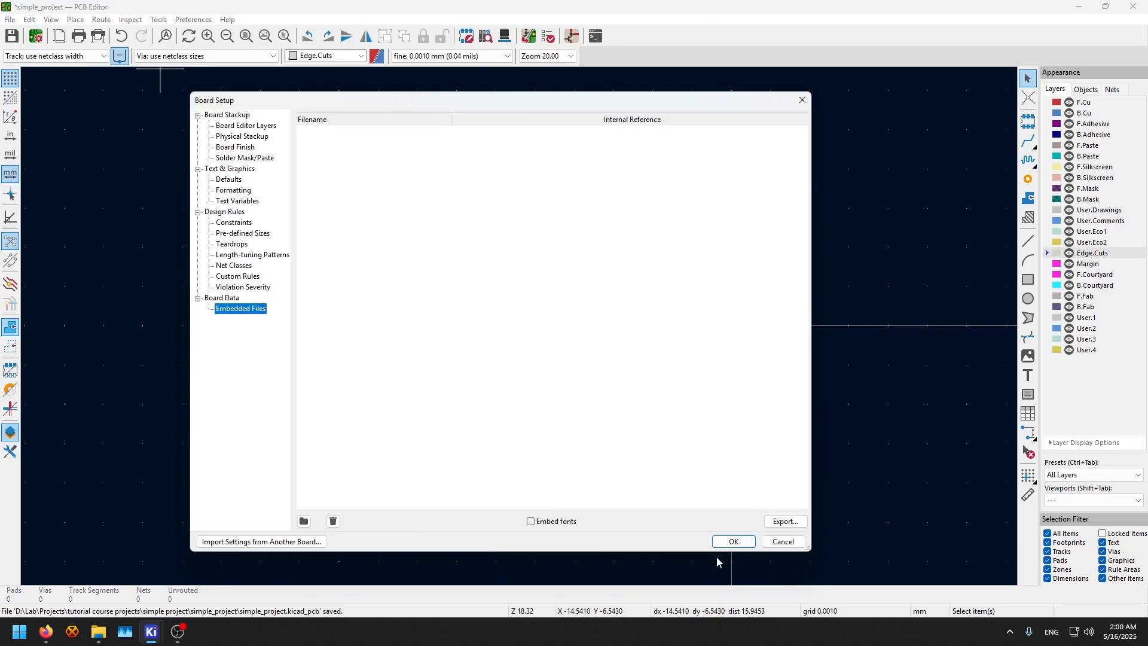
pyautogui.click(730, 541)
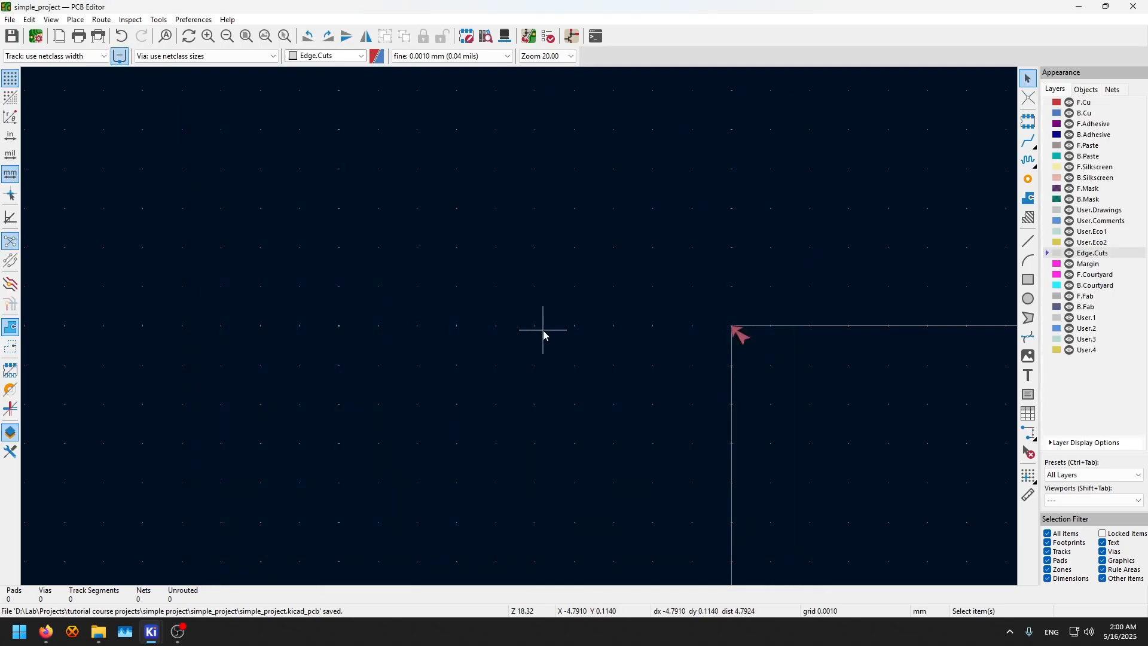
# Update the PCB from the schematic to add the footprints C1 to C5, J1, J2 and U1
pyautogui.scroll(-10, 538, 327)
pyautogui.scroll(2, 520, 329)
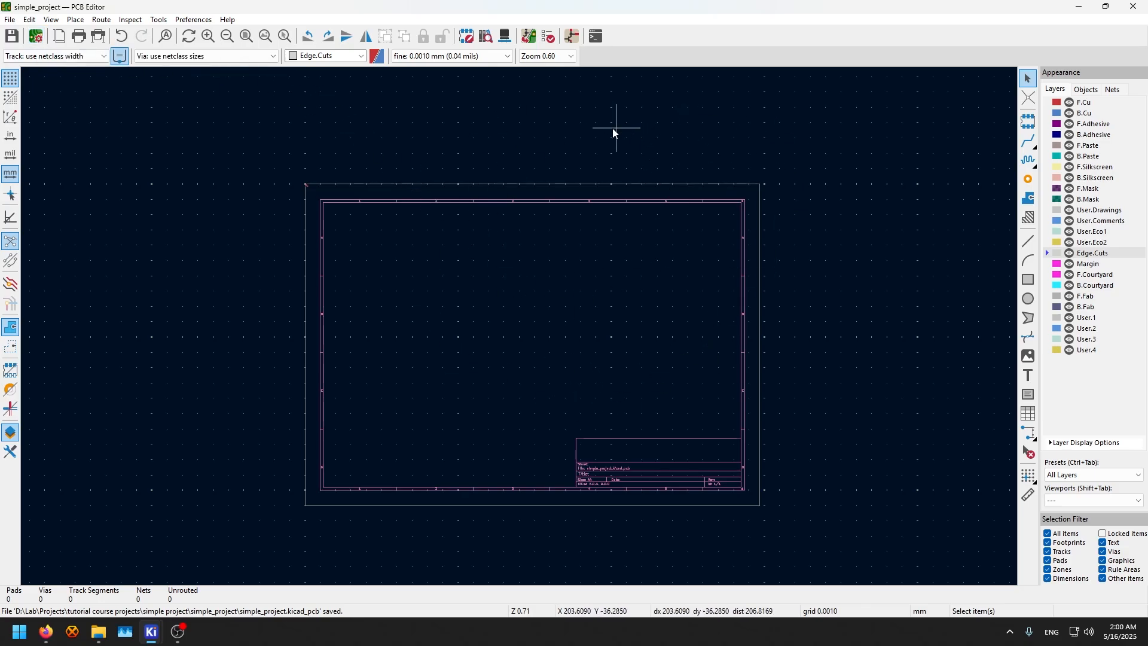
pyautogui.click(526, 37)
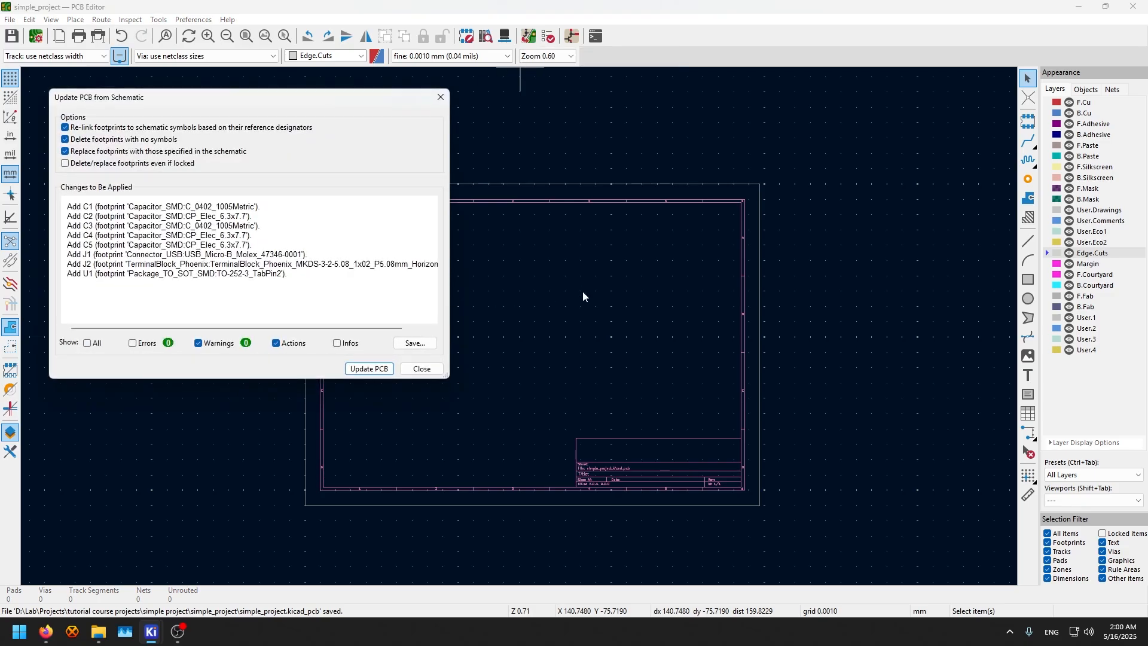
pyautogui.click(367, 369)
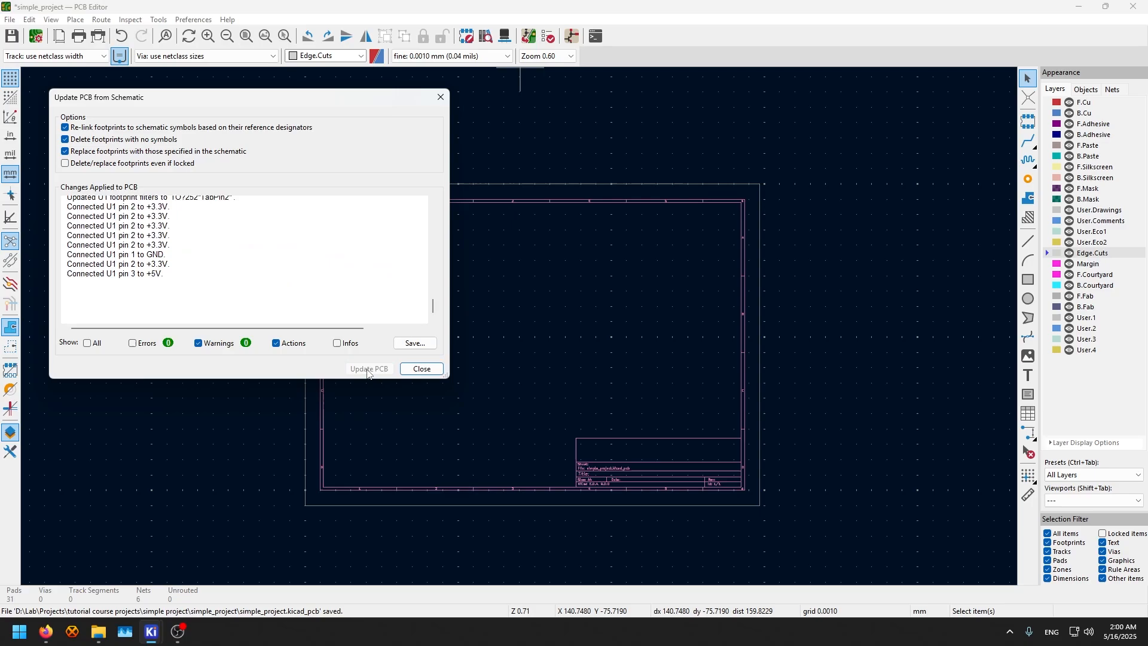
pyautogui.click(420, 369)
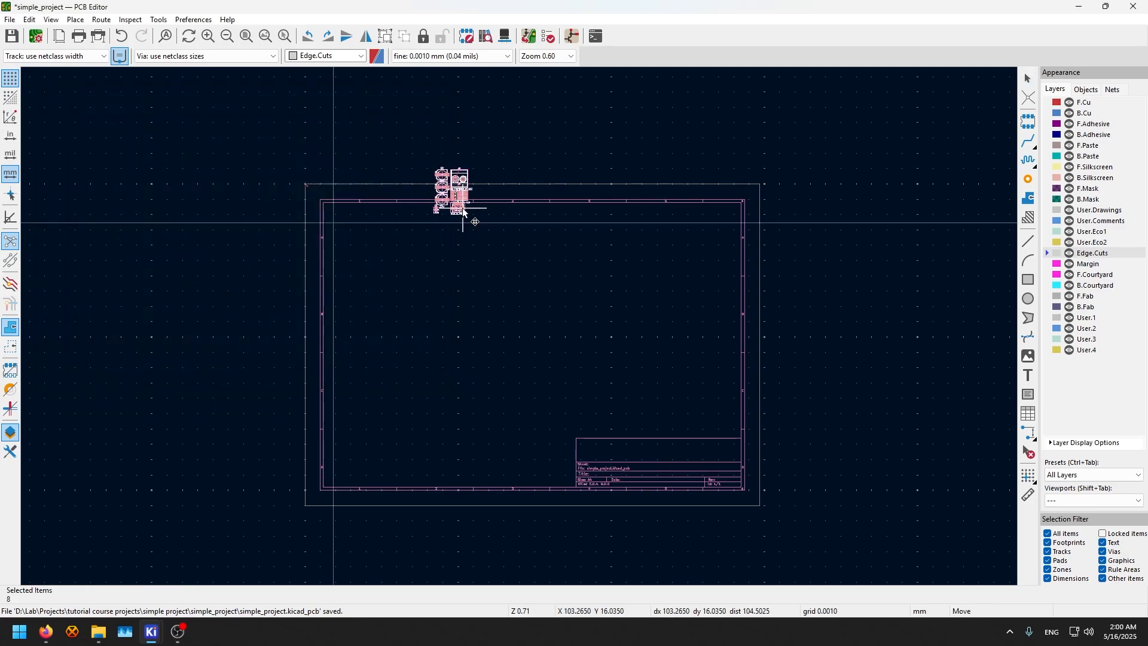
# Place the imported footprint group on the upper half of the drawing sheet, at about X 137 mm, Y 78 mm, and deselect it
pyautogui.scroll(4, 519, 325)
pyautogui.scroll(-2, 521, 329)
pyautogui.scroll(6, 521, 332)
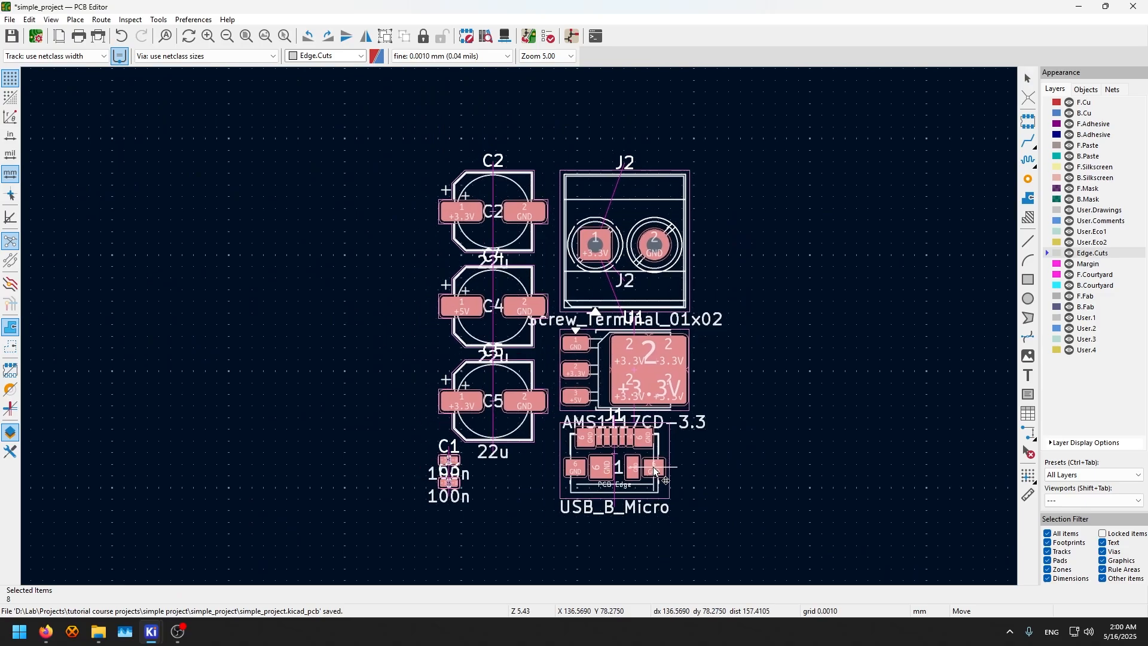
pyautogui.click(653, 467)
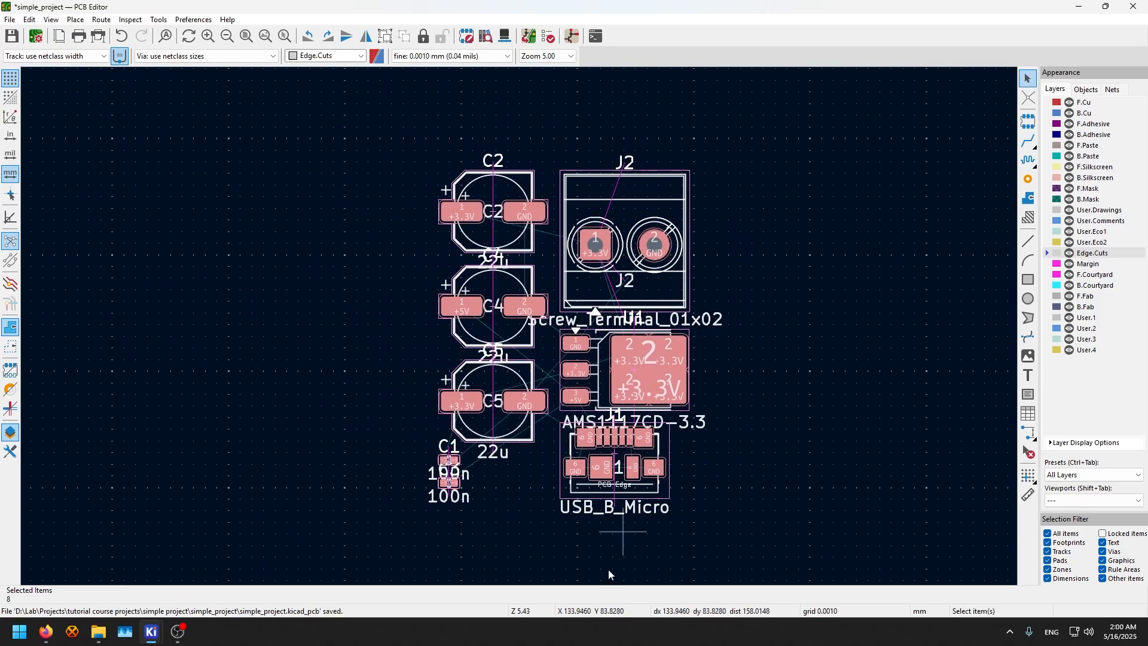
pyautogui.press('Escape')
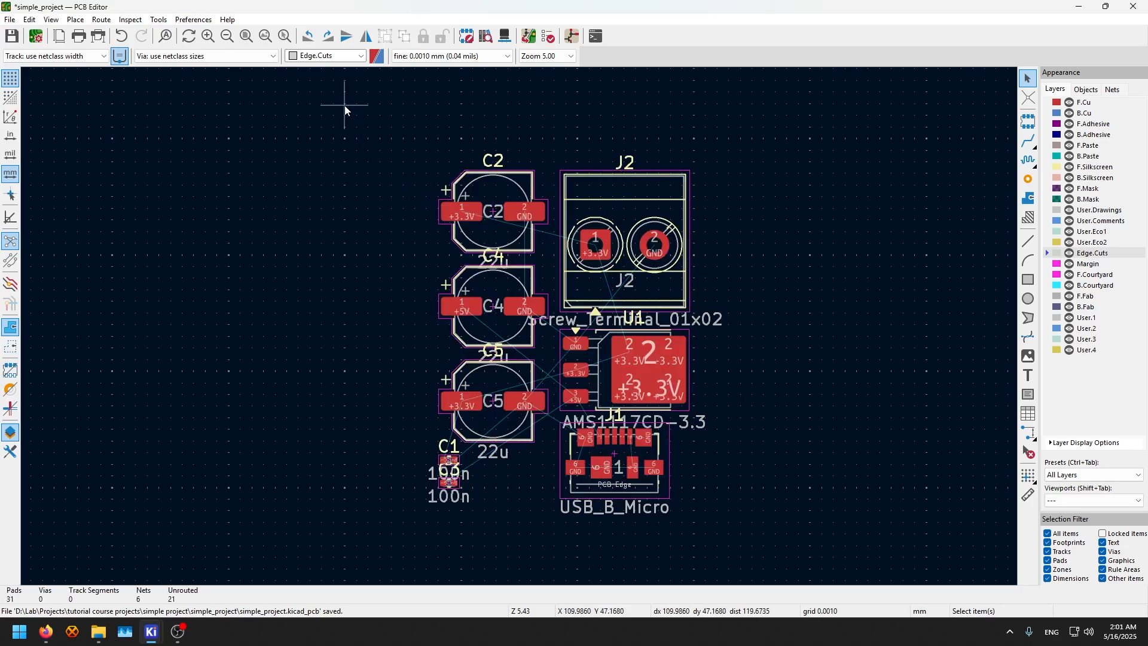
# Try enclosing and crossing selection boxes on the footprints, including C2 and C4, and clear each selection
pyautogui.moveTo(345, 105); pyautogui.dragTo(758, 562)
pyautogui.click(751, 526)
pyautogui.moveTo(397, 127); pyautogui.dragTo(743, 261)
pyautogui.click(353, 164)
pyautogui.moveTo(382, 118); pyautogui.dragTo(551, 293)
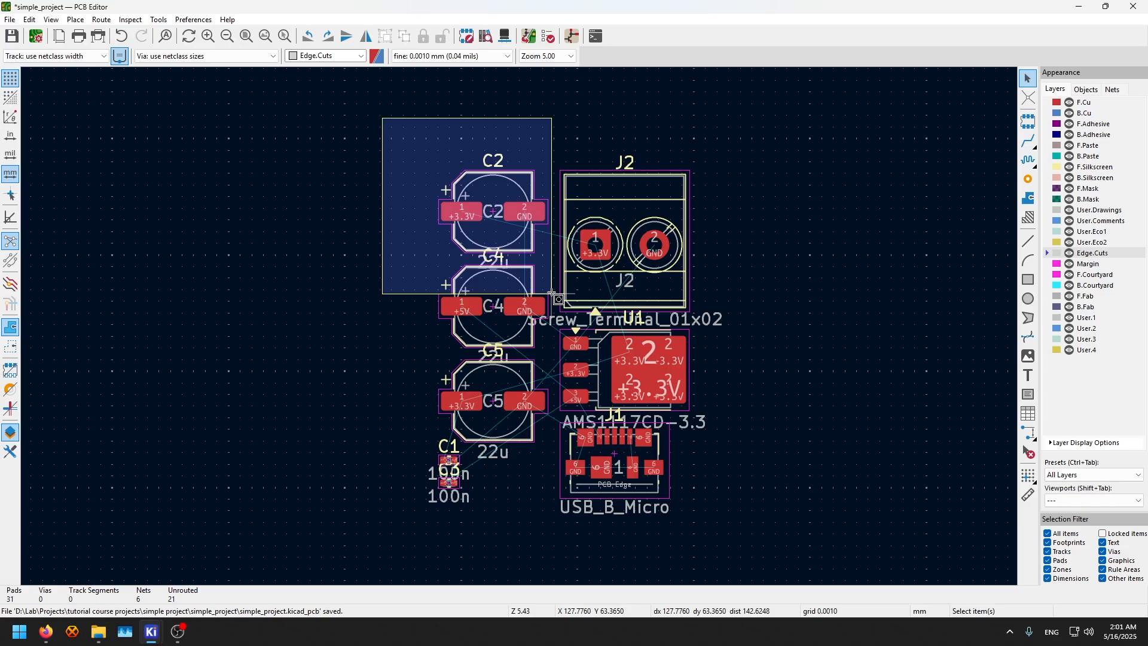
pyautogui.moveTo(551, 294); pyautogui.dragTo(552, 297)
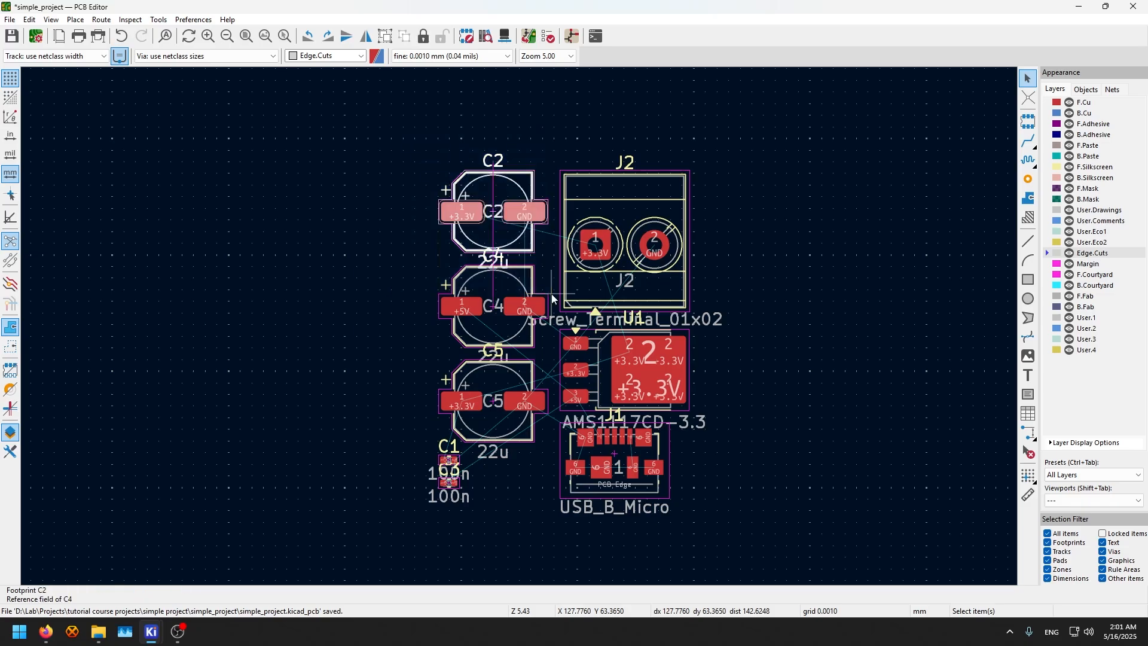
pyautogui.click(512, 114)
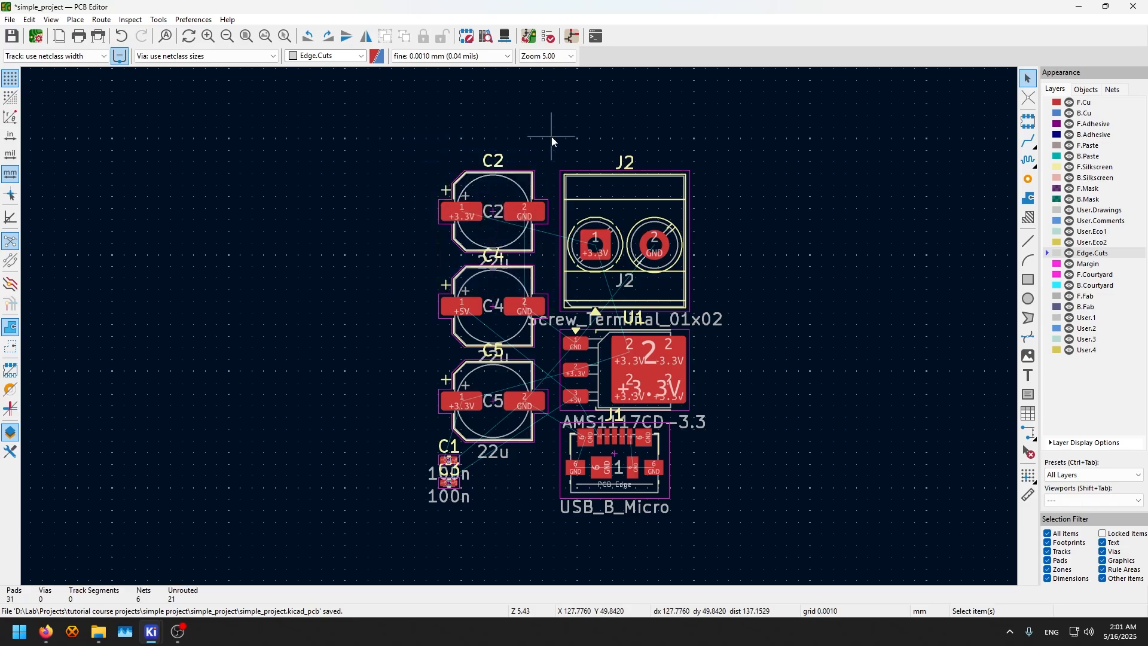
pyautogui.moveTo(551, 137); pyautogui.dragTo(485, 306)
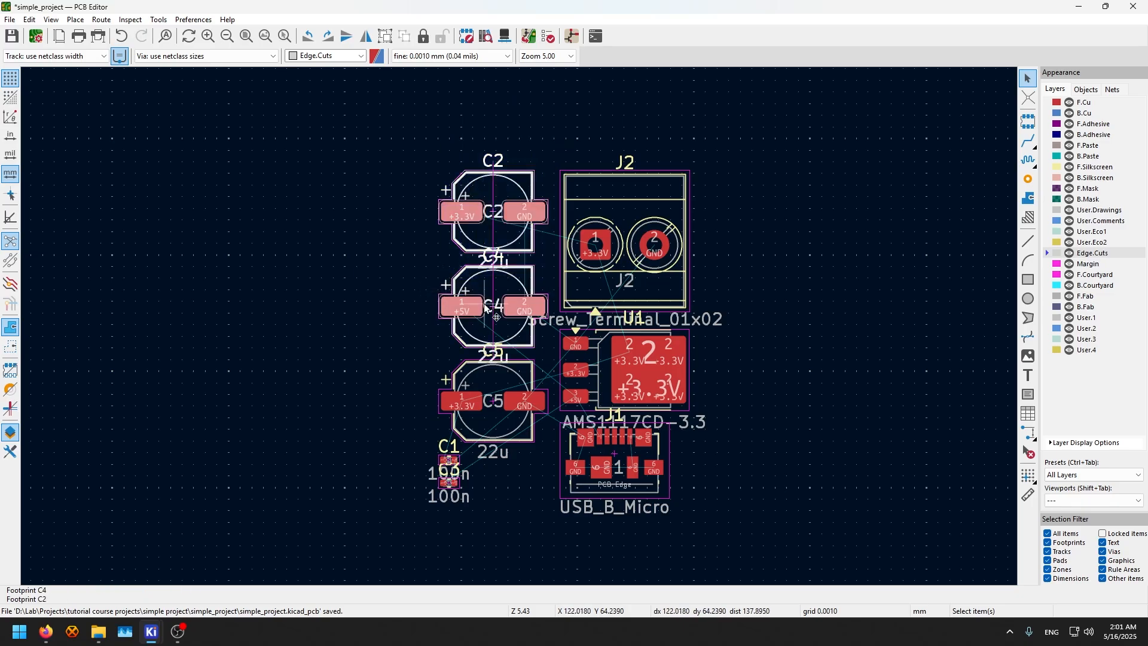
pyautogui.click(776, 181)
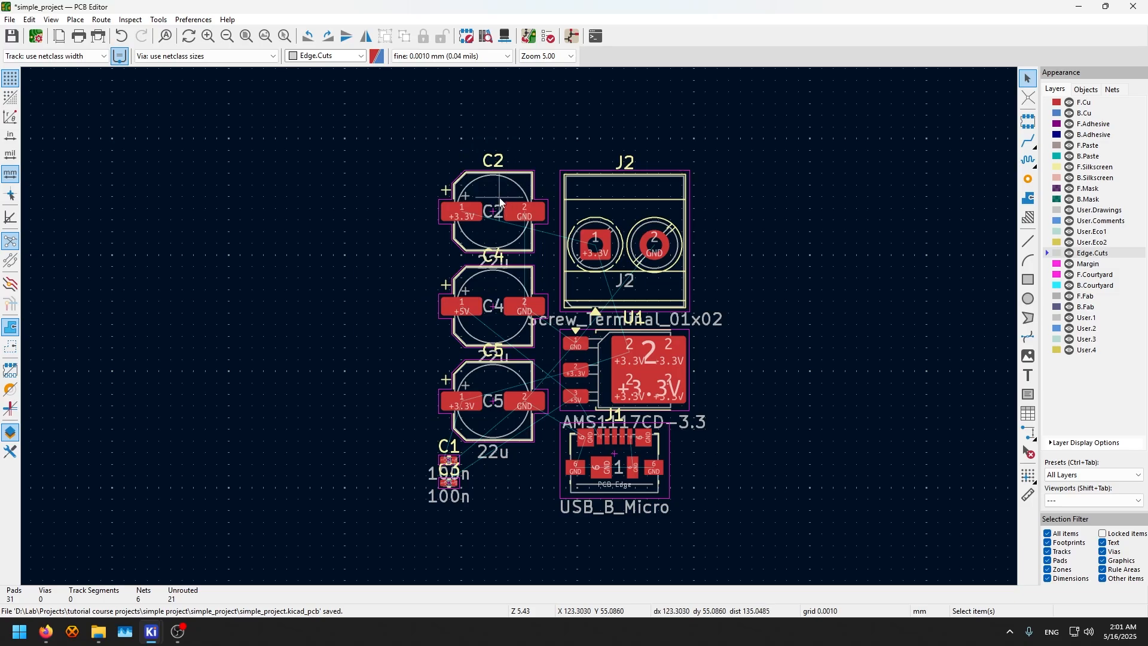
# Try moving capacitor C2 away from C4, viewing its footprint properties and rotating it four times while it is being moved
pyautogui.scroll(3, 500, 198)
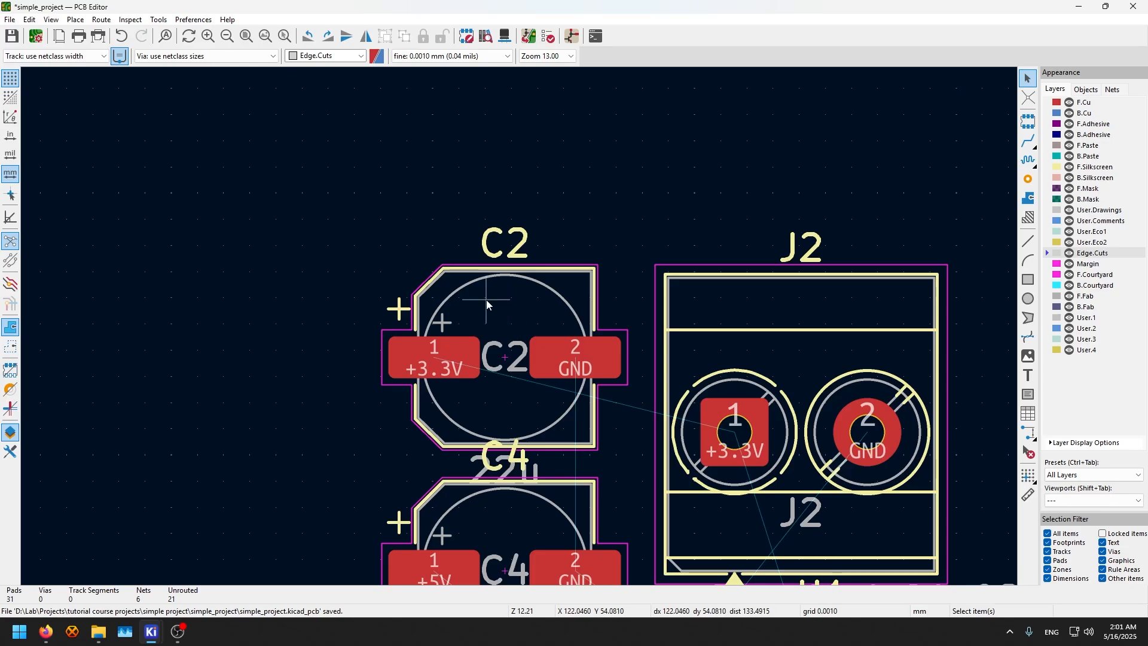
pyautogui.press('m')
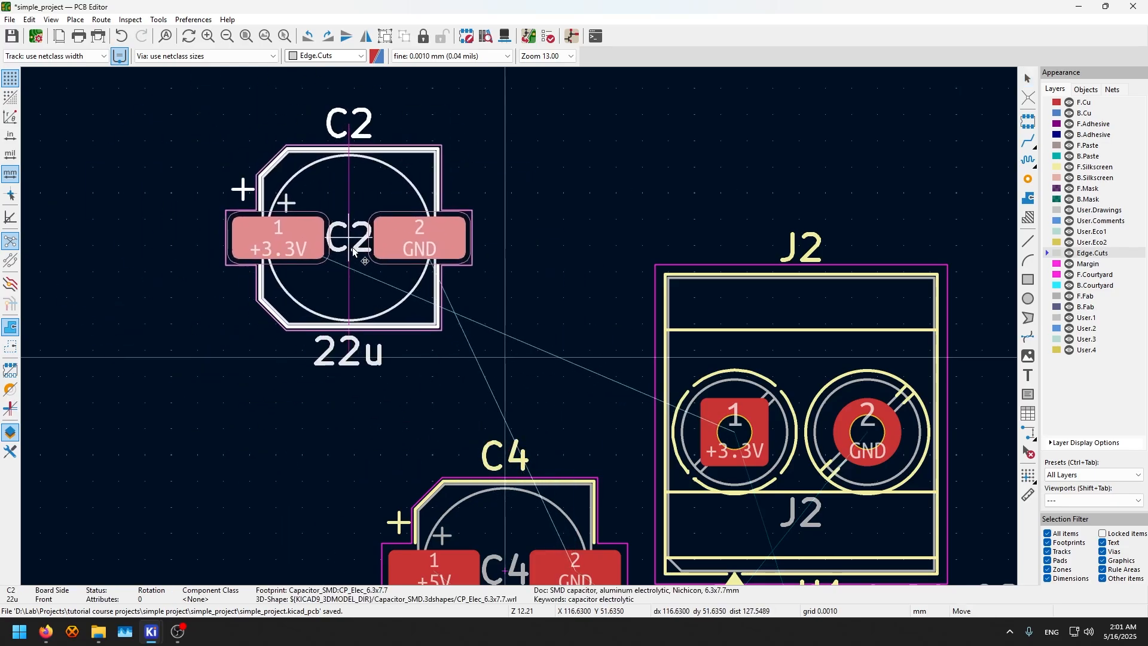
pyautogui.scroll(-2, 352, 246)
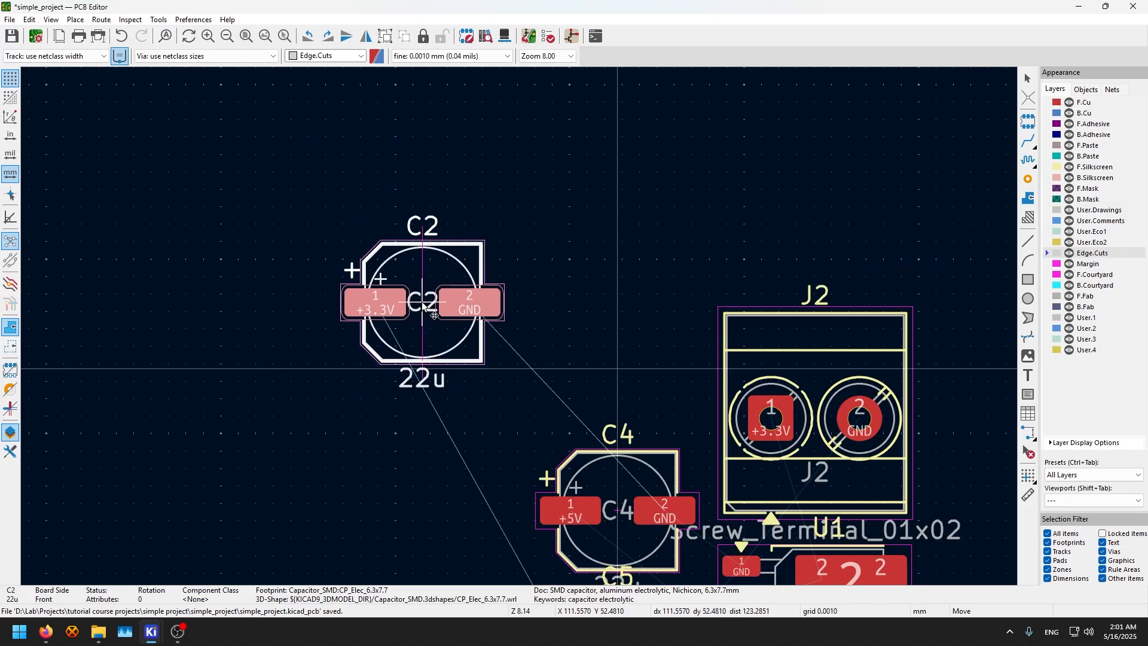
pyautogui.press('e')
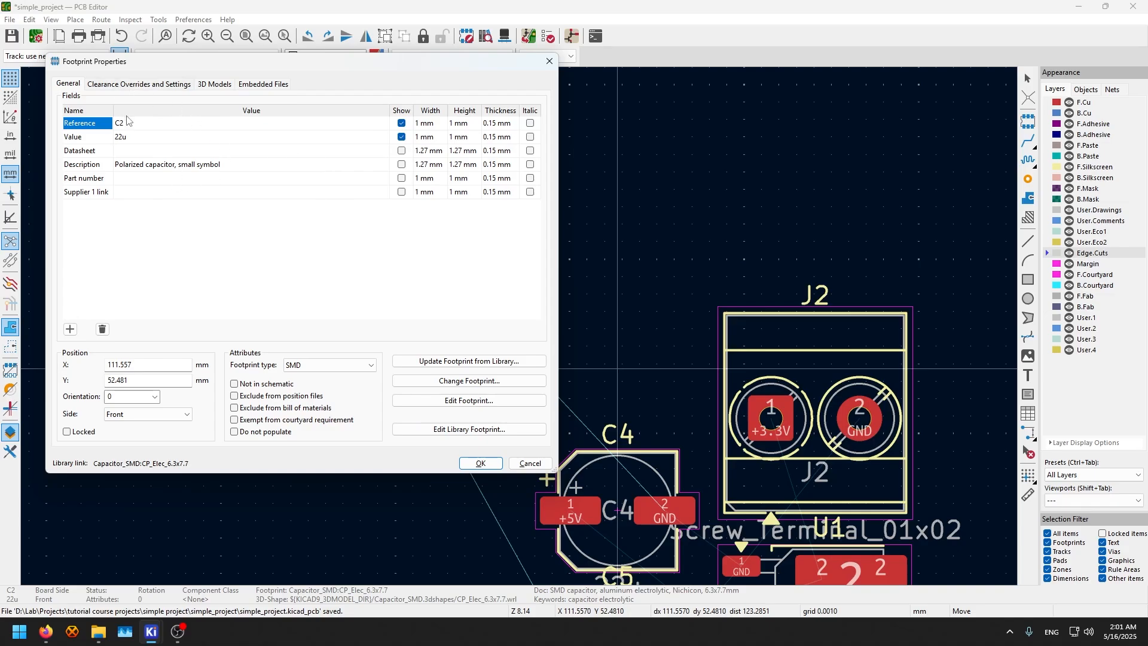
pyautogui.click(549, 61)
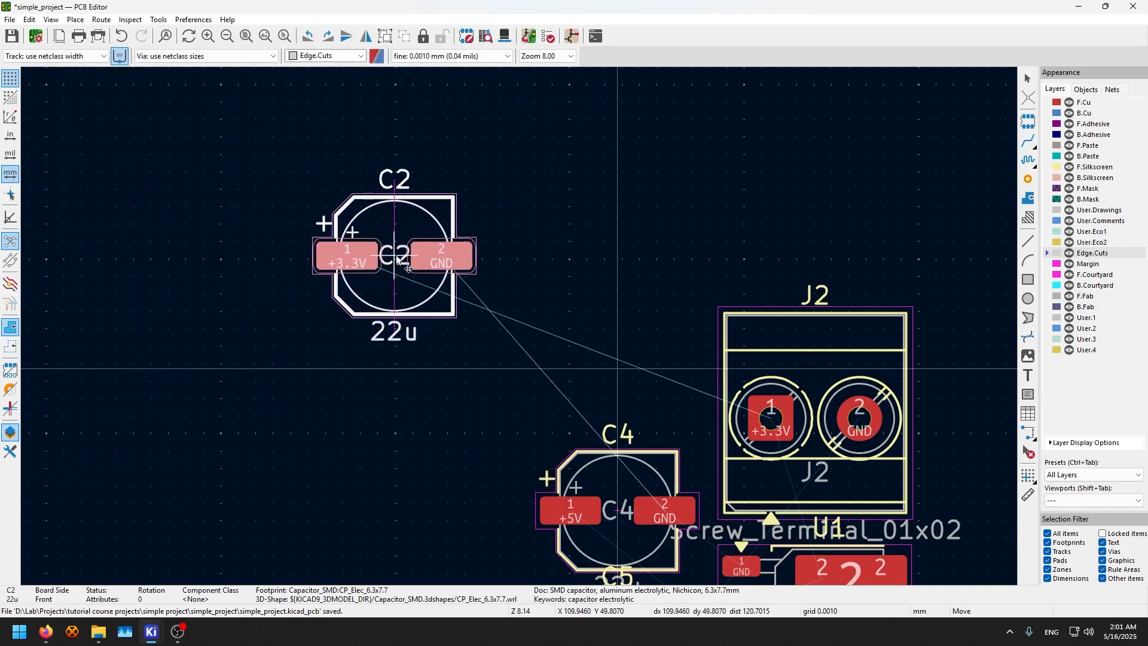
pyautogui.press('r')
pyautogui.press('r')
pyautogui.press('r')
pyautogui.press('r')
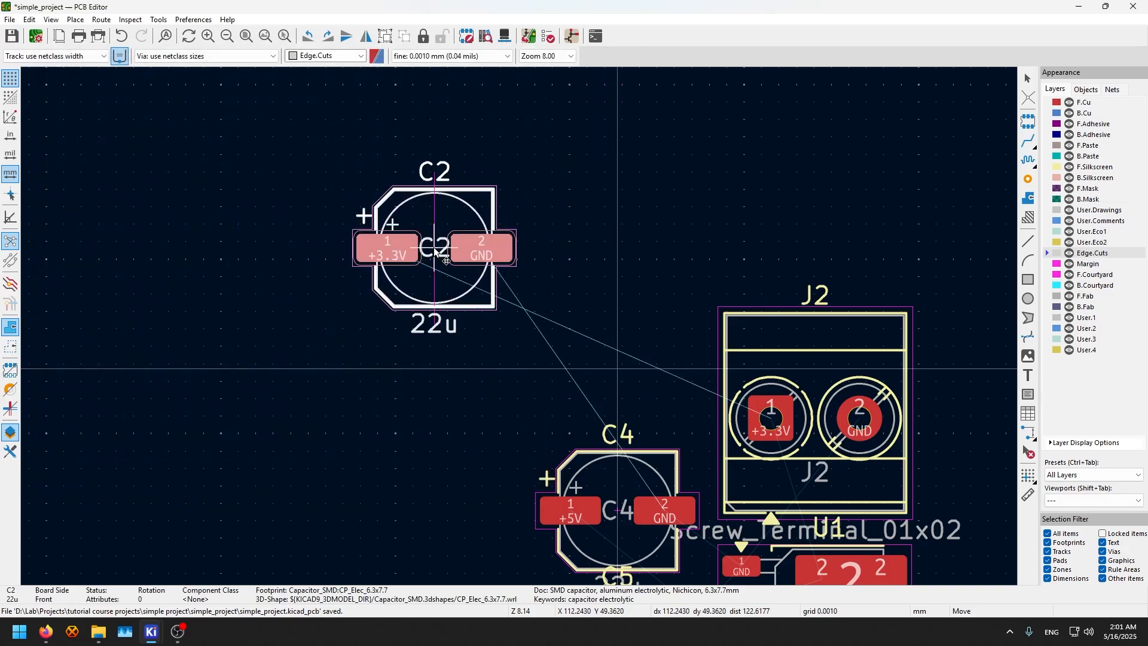
# Try to route a track from C2's +3.3V pad while Edge.Cuts is the active layer
pyautogui.press('x')
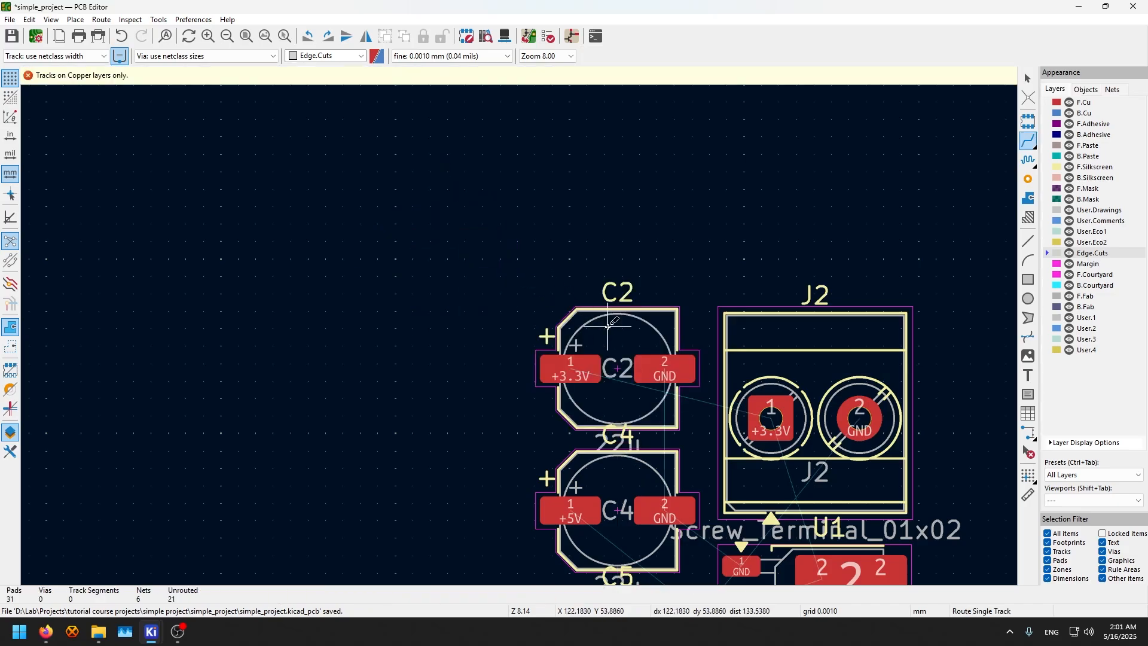
pyautogui.press('Escape')
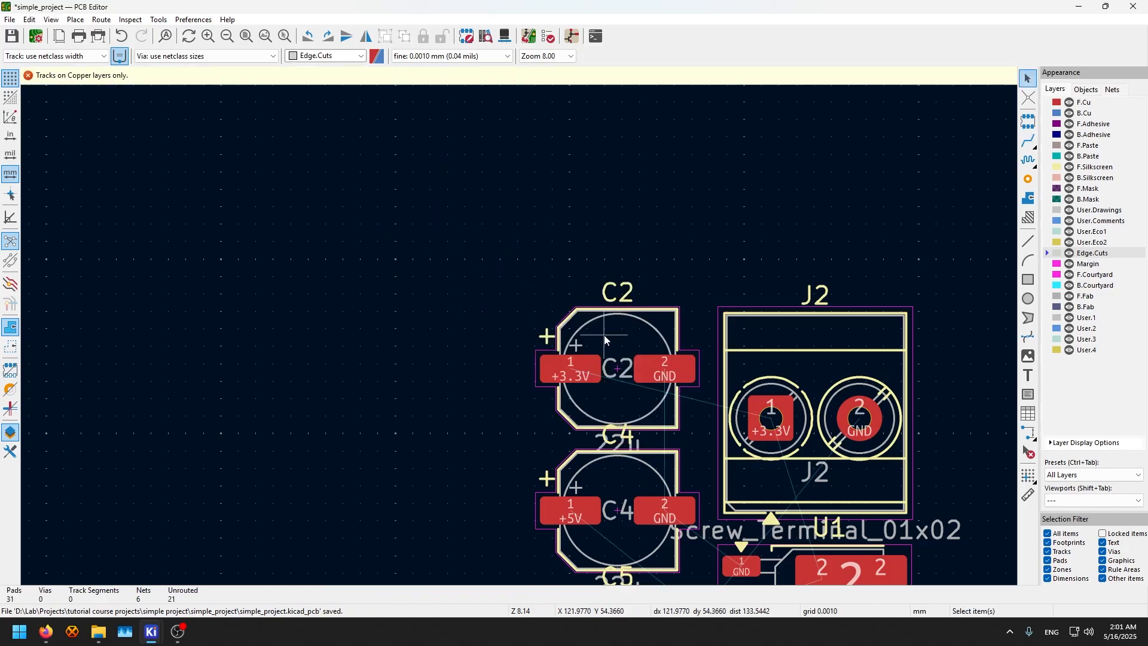
pyautogui.scroll(4, 572, 376)
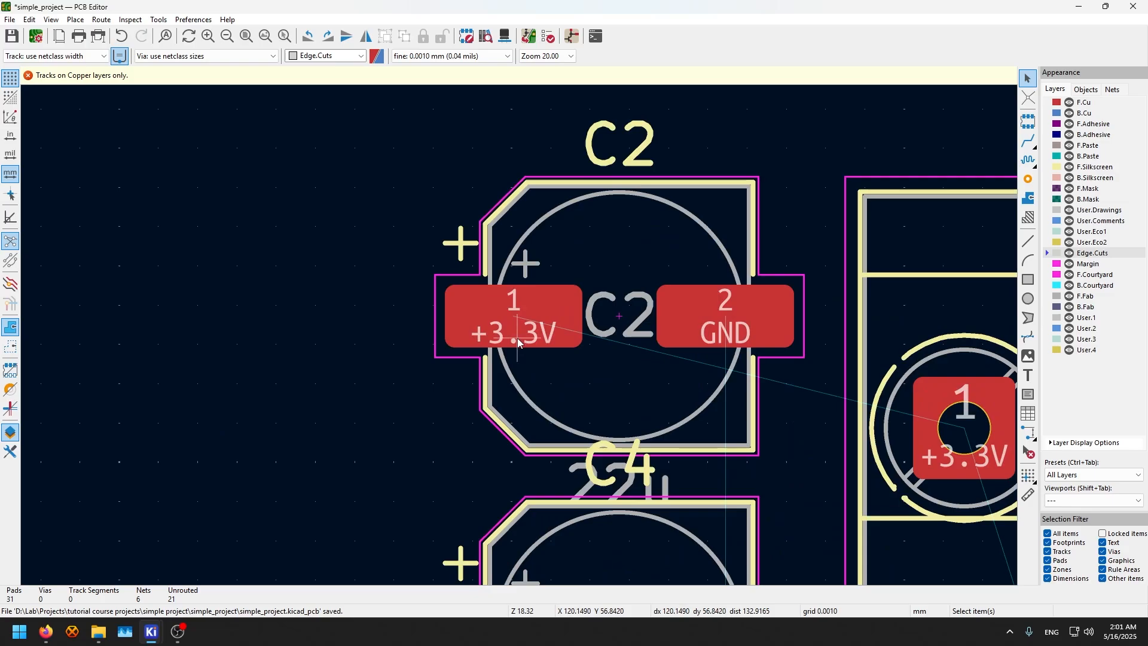
pyautogui.press('x')
pyautogui.press('Escape')
pyautogui.press('Escape')
pyautogui.click(513, 320)
pyautogui.press('Escape')
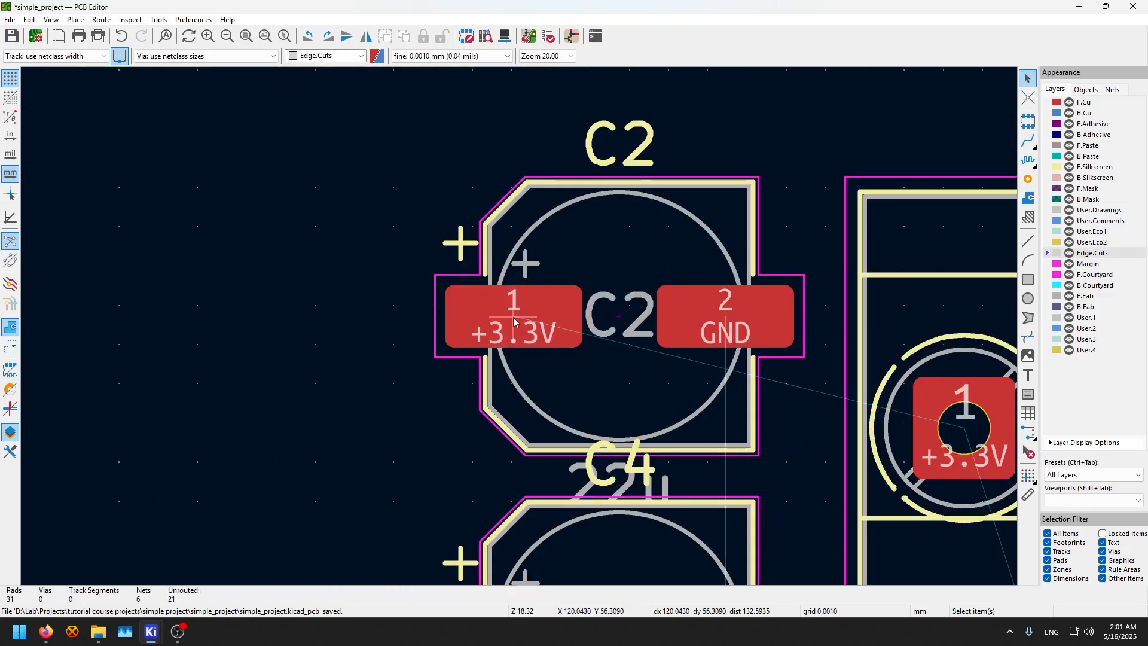
# While routing from C2's +3.3V pad on F.Cu, set a custom track width of 0.2 mm and then 1 mm, and cancel the track
pyautogui.press('x')
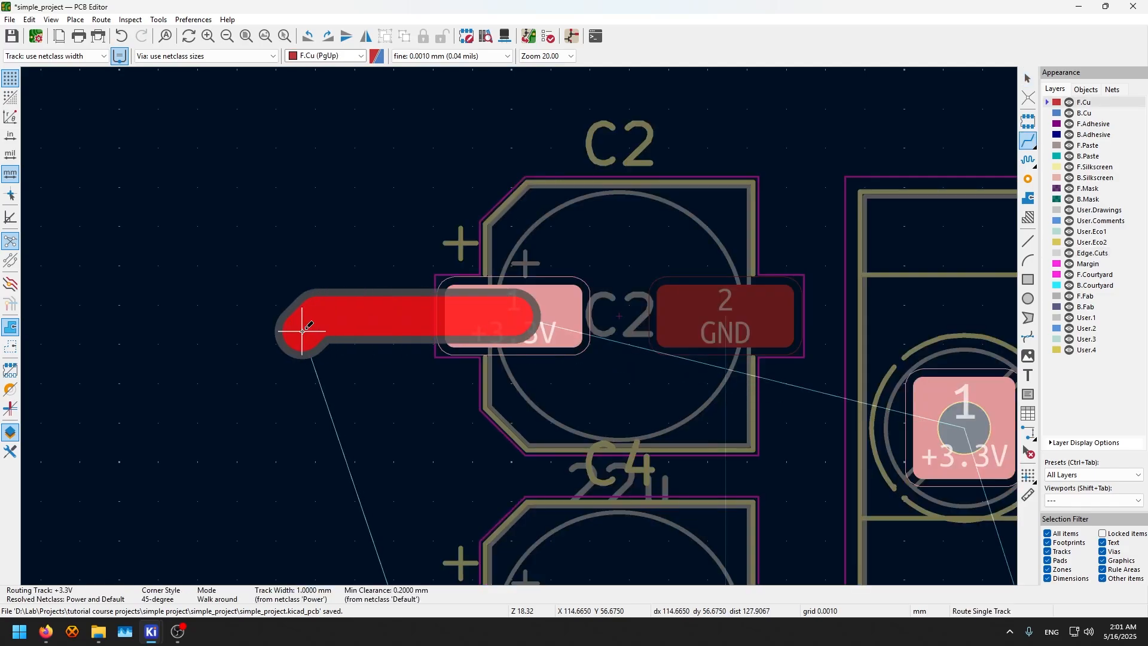
pyautogui.scroll(-1, 230, 374)
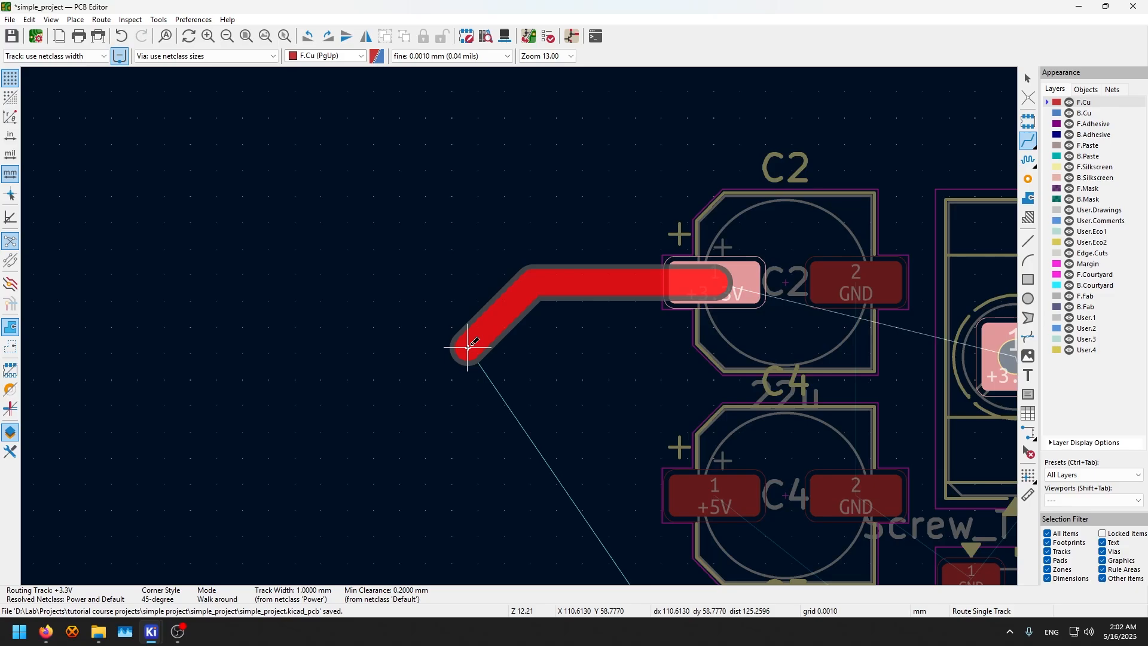
pyautogui.press('q')
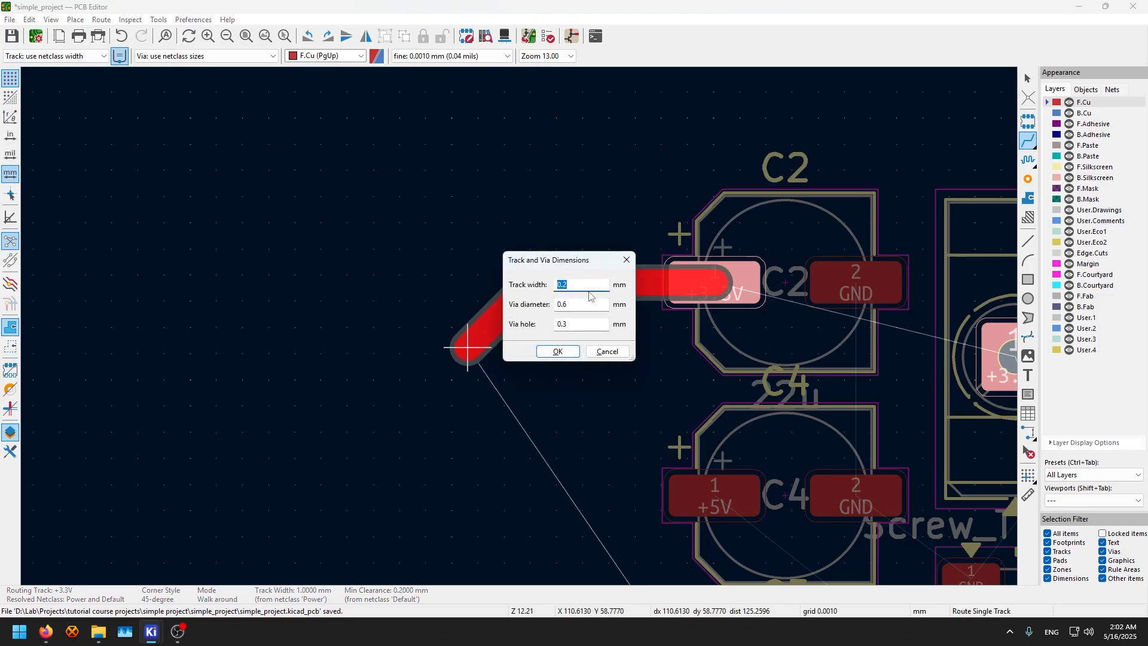
pyautogui.click(565, 357)
pyautogui.write('q')
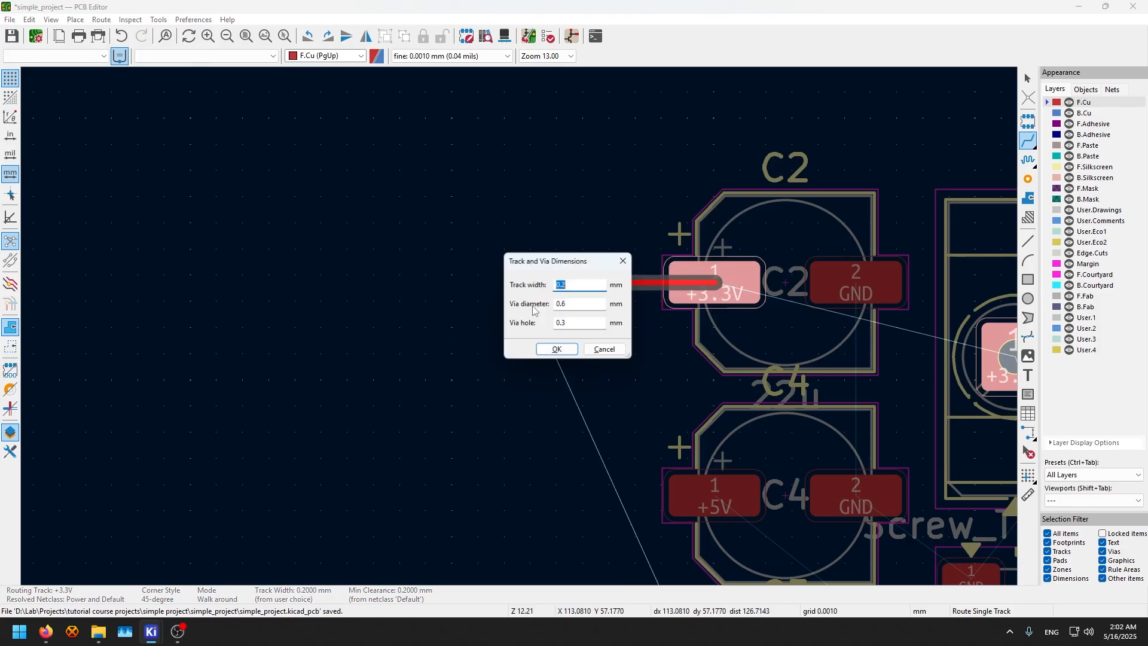
pyautogui.write('1')
pyautogui.click(557, 351)
pyautogui.press('Escape')
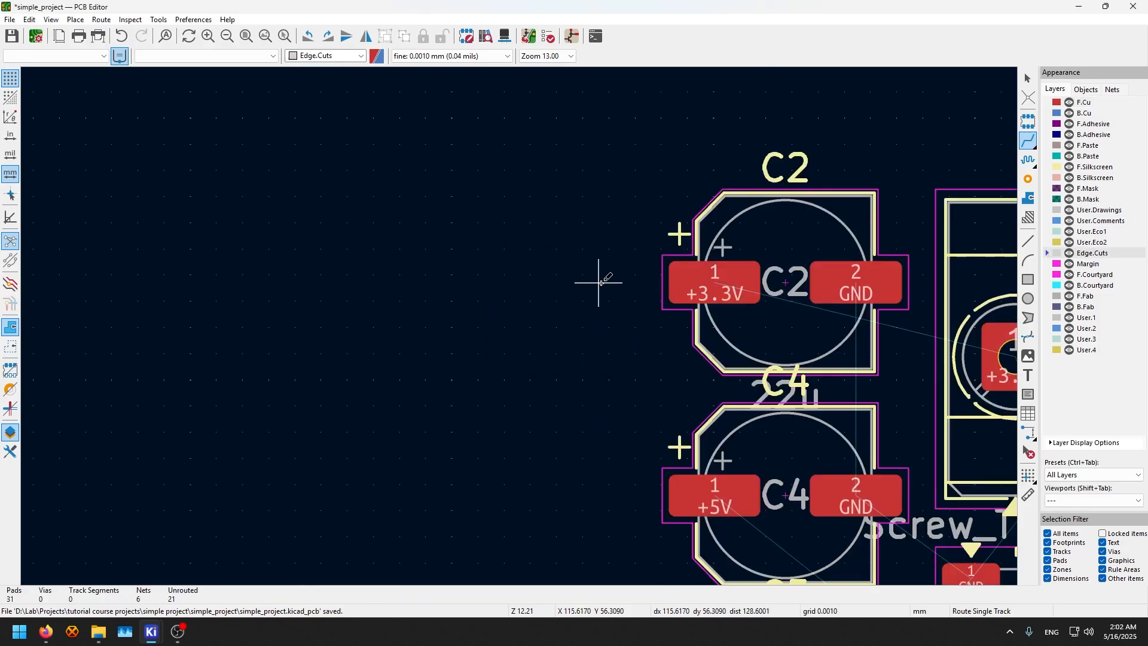
# Try starting 1 mm wide tracks from C4's +5V pad and C2's +3.3V pad on F.Cu, cancelling each one
pyautogui.click(703, 496)
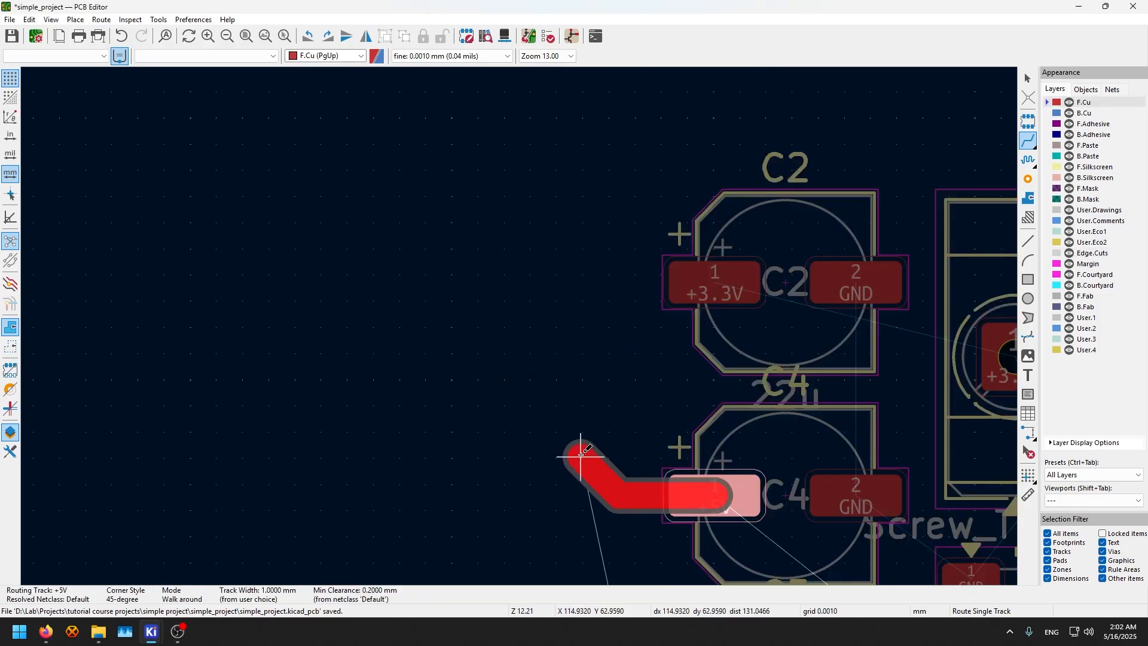
pyautogui.scroll(-5, 580, 454)
pyautogui.press('Escape')
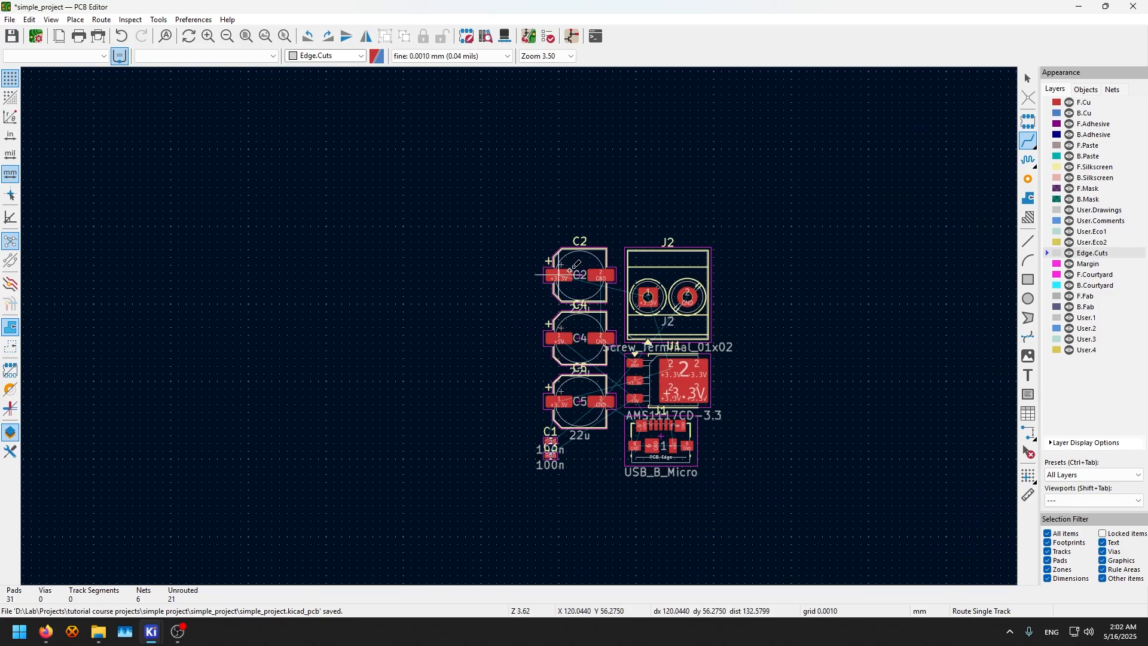
pyautogui.scroll(5, 570, 270)
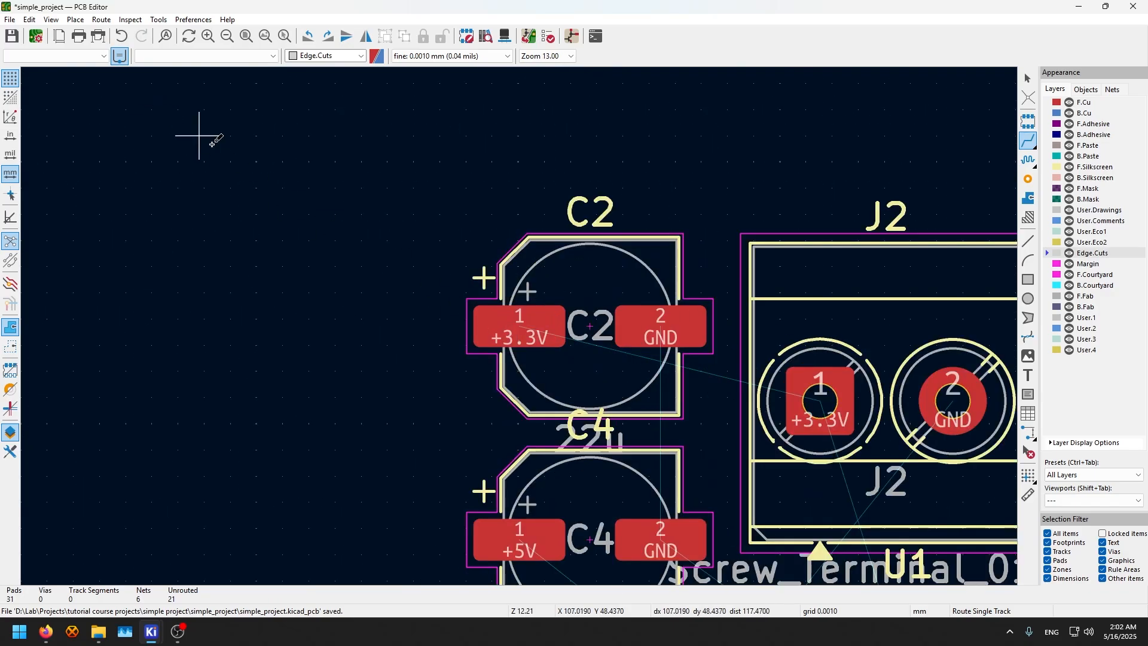
pyautogui.click(519, 326)
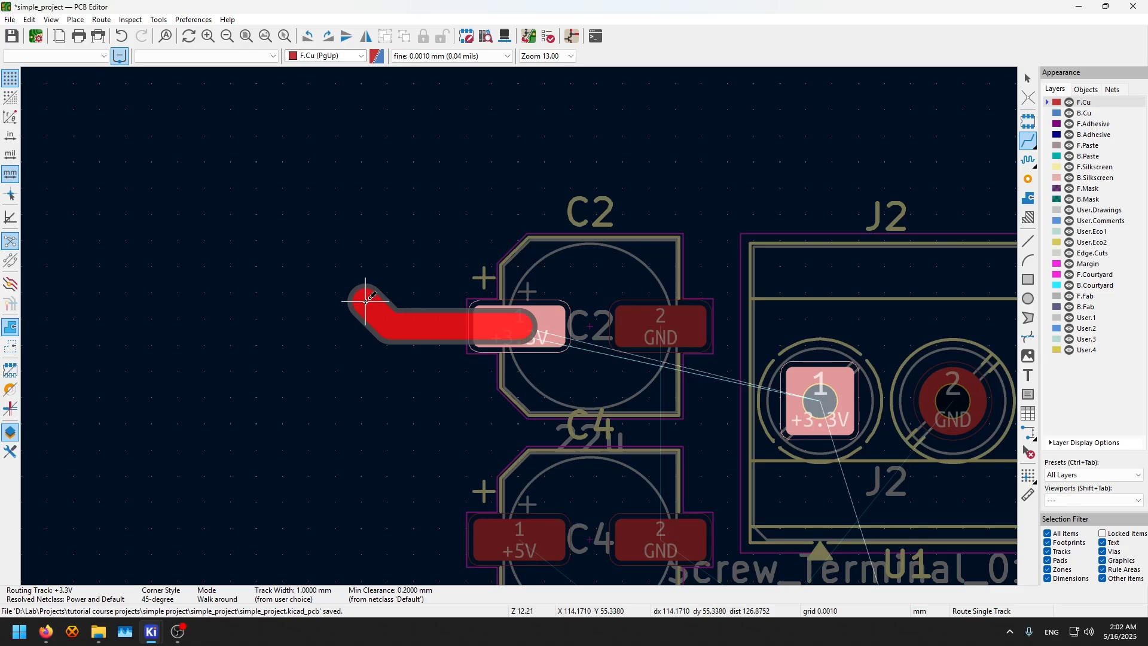
pyautogui.press('Escape')
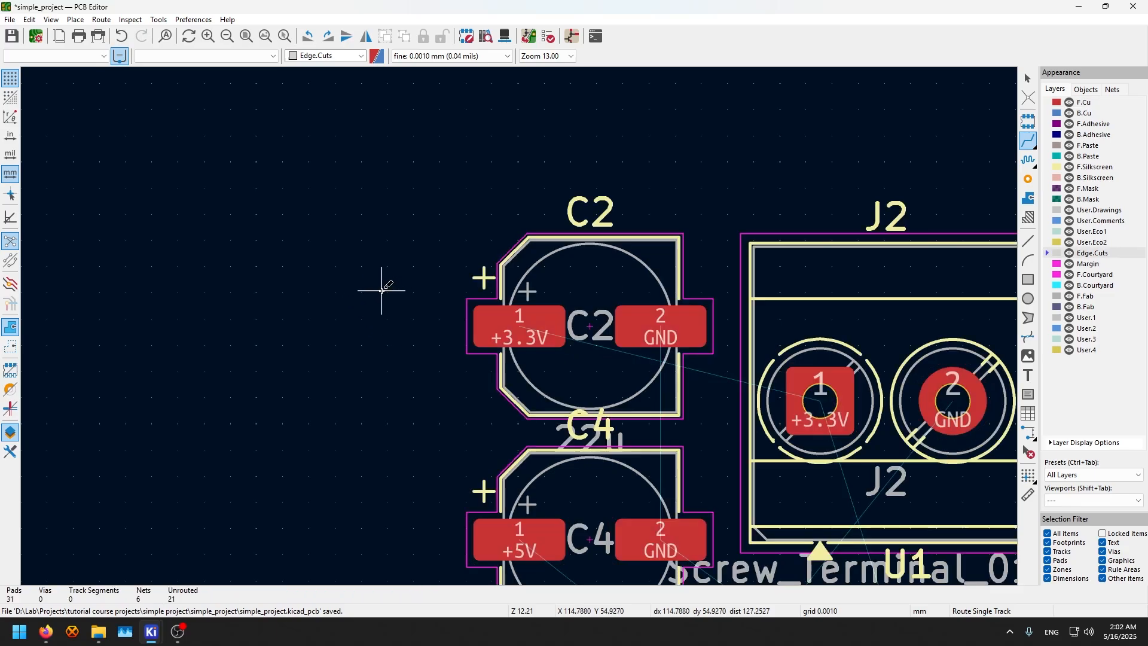
# Try routing a 1 mm track from C2's GND pad toward U1's GND pad and cancel it
pyautogui.click(659, 321)
pyautogui.scroll(-4, 520, 320)
pyautogui.scroll(4, 528, 363)
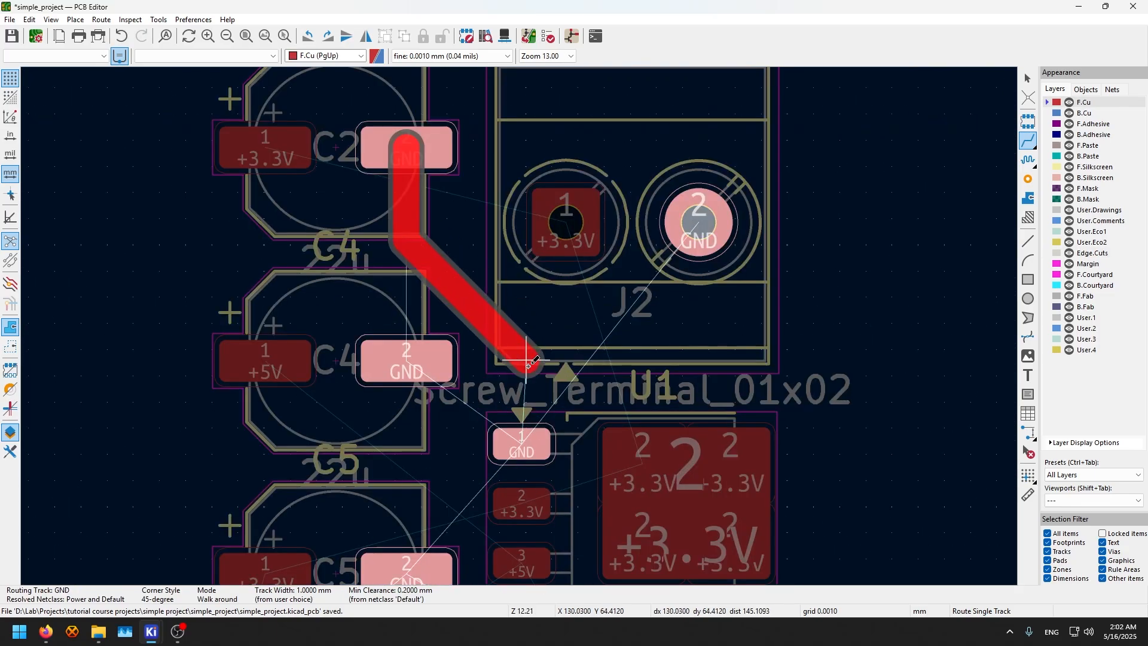
pyautogui.scroll(-4, 528, 364)
pyautogui.press('Escape')
# Try to route a track from the small unconnected pads of USB connector J1 with Edge.Cuts active, and leave the routing tool
pyautogui.scroll(5, 399, 412)
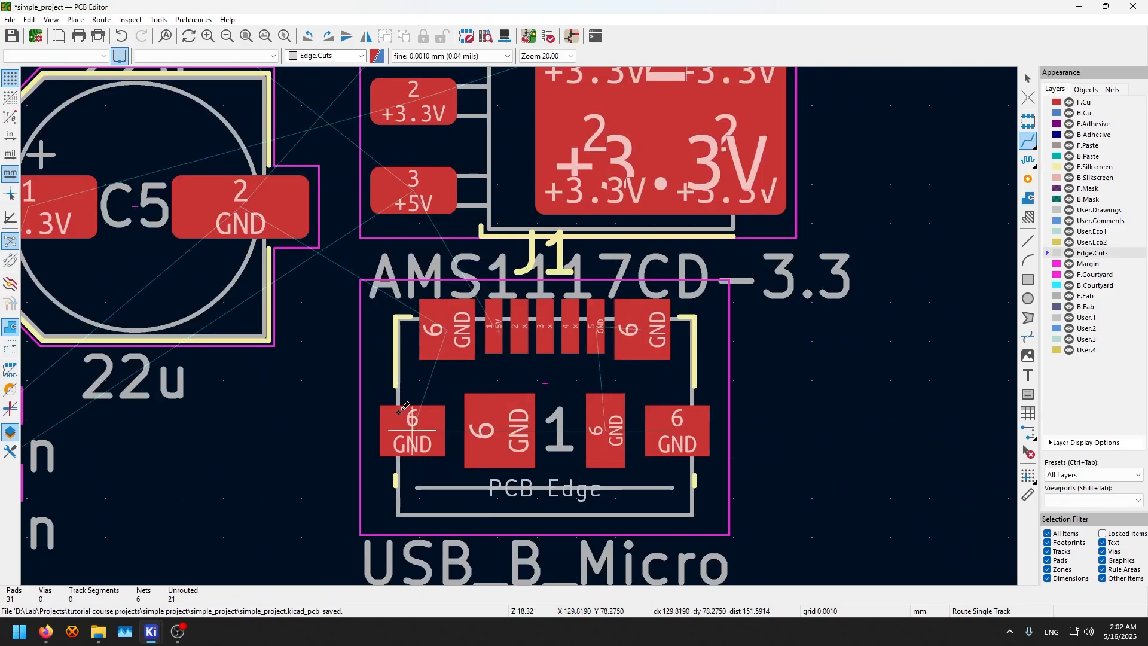
pyautogui.click(530, 312)
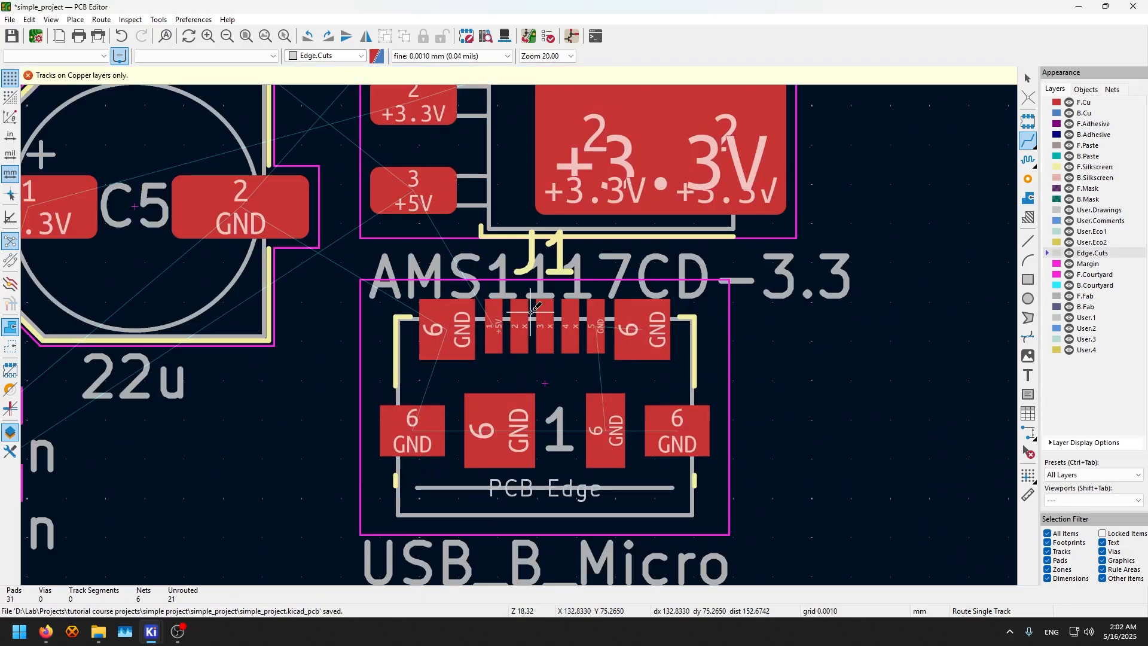
pyautogui.click(519, 326)
pyautogui.press('Escape')
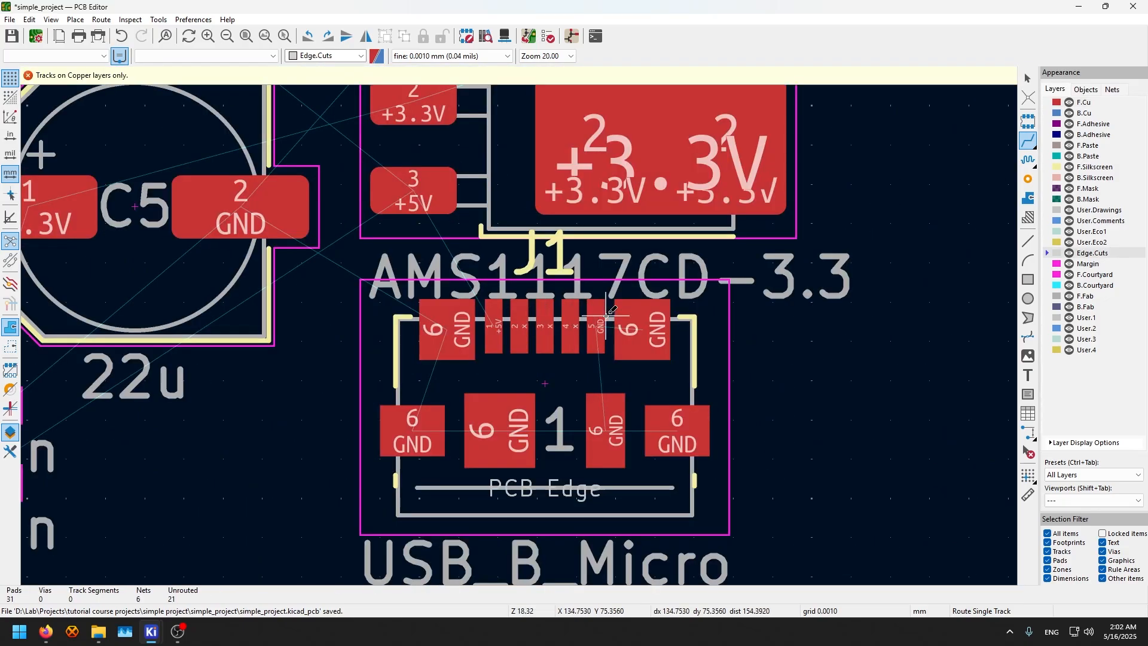
pyautogui.press('Escape')
pyautogui.scroll(-7, 568, 287)
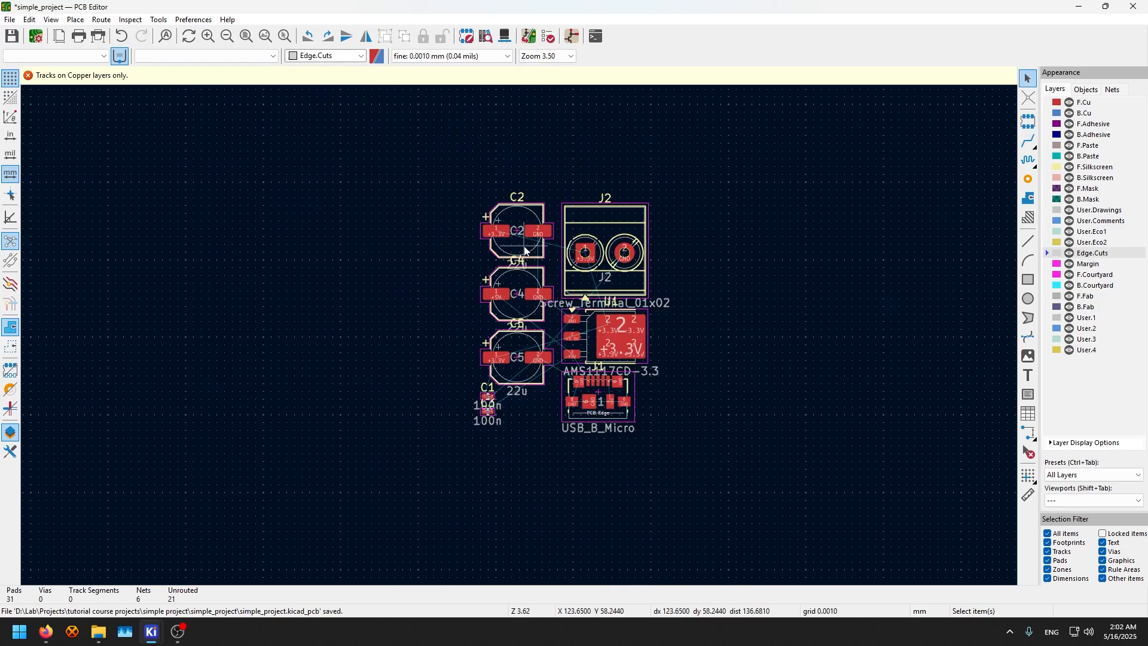
pyautogui.click(525, 248)
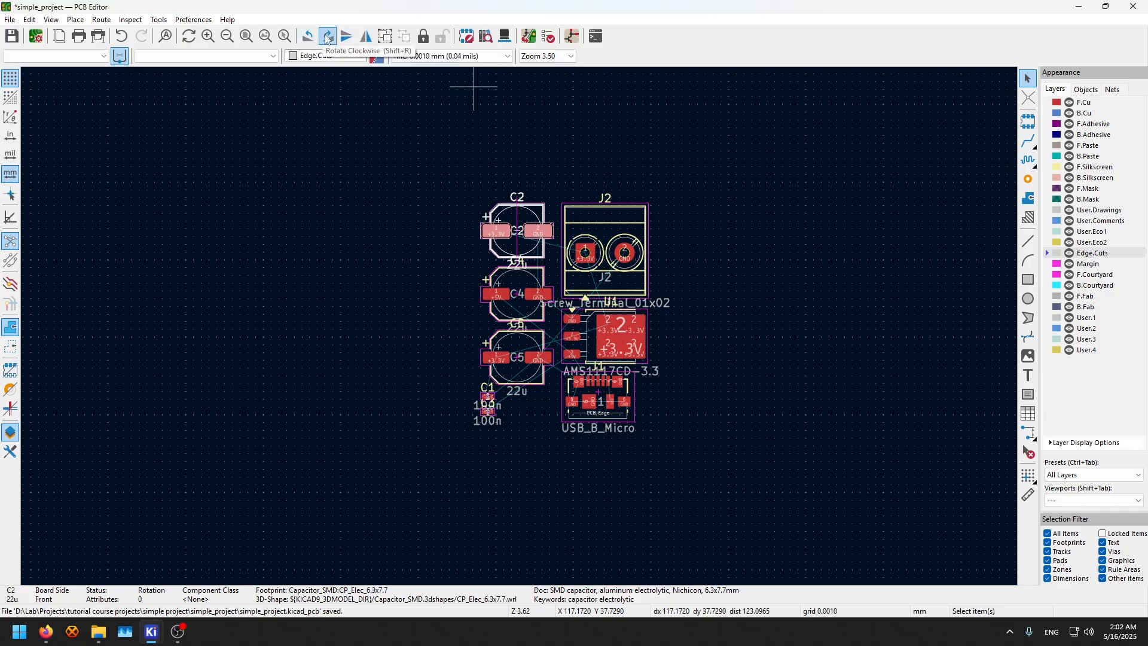
pyautogui.press('Escape')
pyautogui.scroll(2, 523, 256)
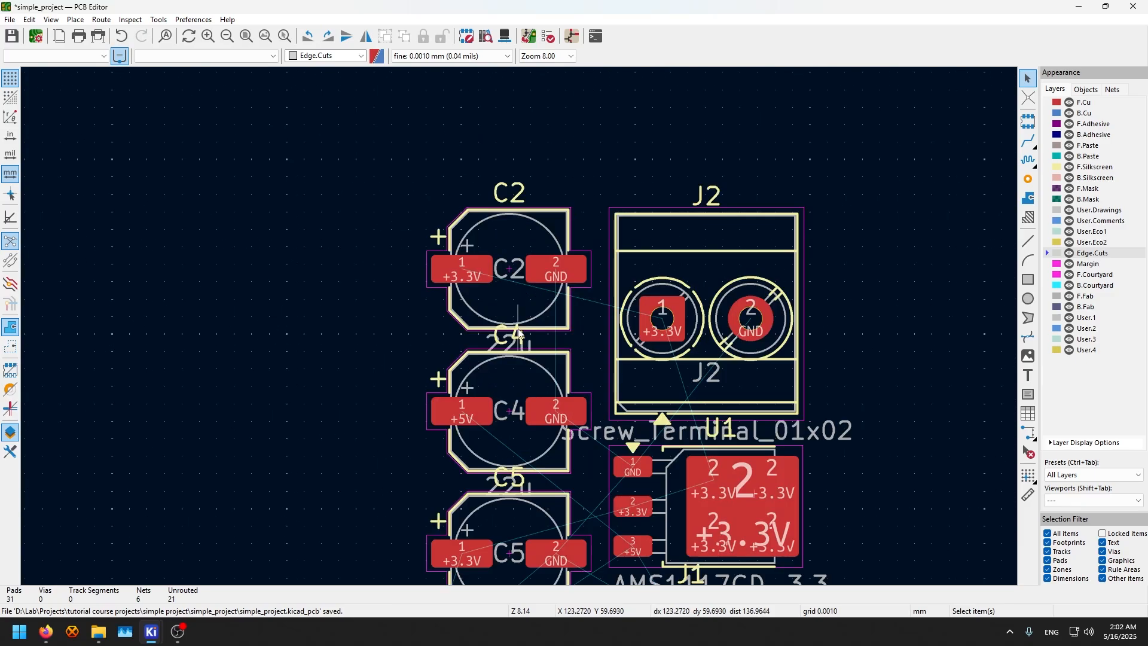
pyautogui.scroll(-2, 523, 324)
pyautogui.scroll(2, 525, 330)
pyautogui.scroll(-2, 497, 338)
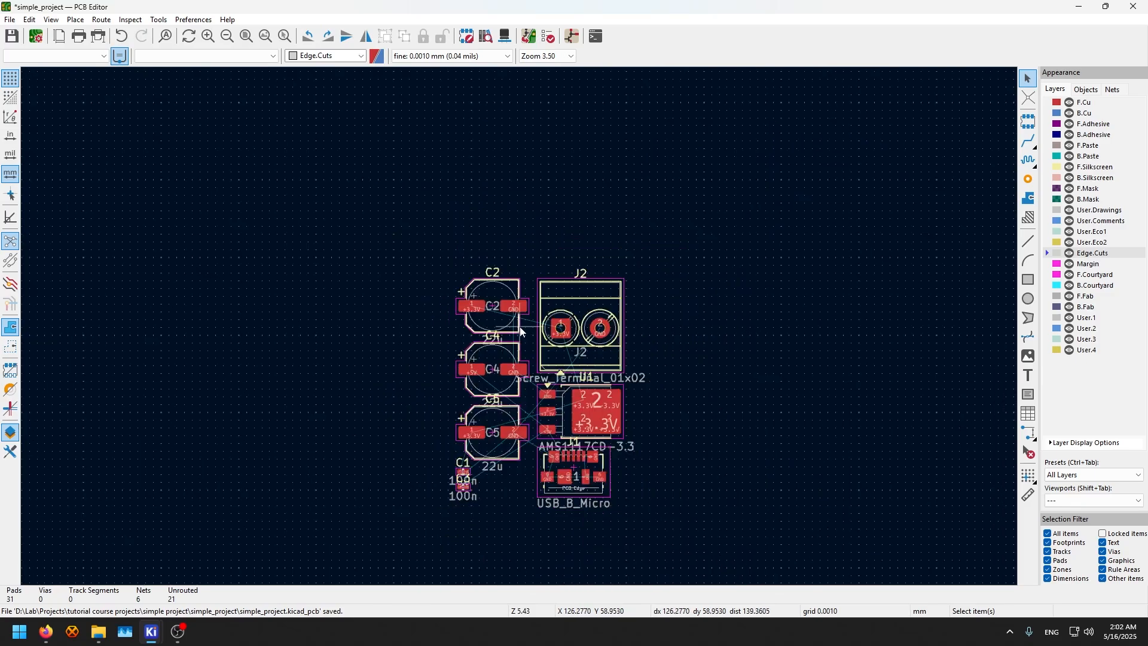
# Move USB connector J1 out of the footprint cluster to the empty area left of the capacitors and deselect it
pyautogui.click(586, 477)
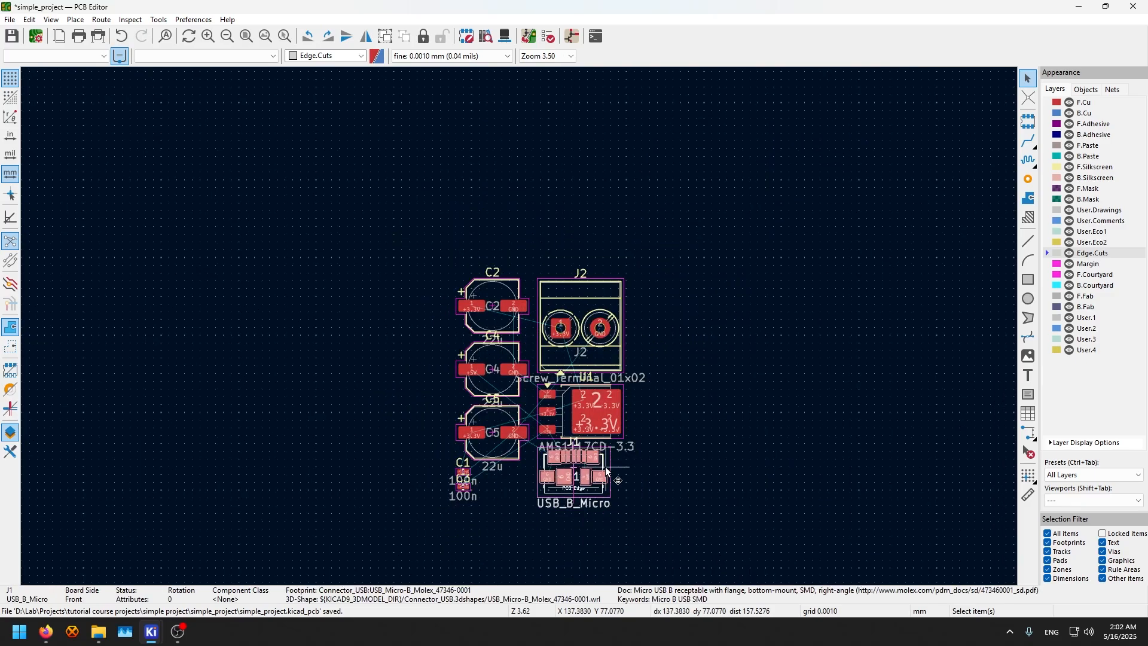
pyautogui.moveTo(605, 467); pyautogui.dragTo(512, 317)
pyautogui.scroll(3, 201, 302)
pyautogui.scroll(-3, 583, 398)
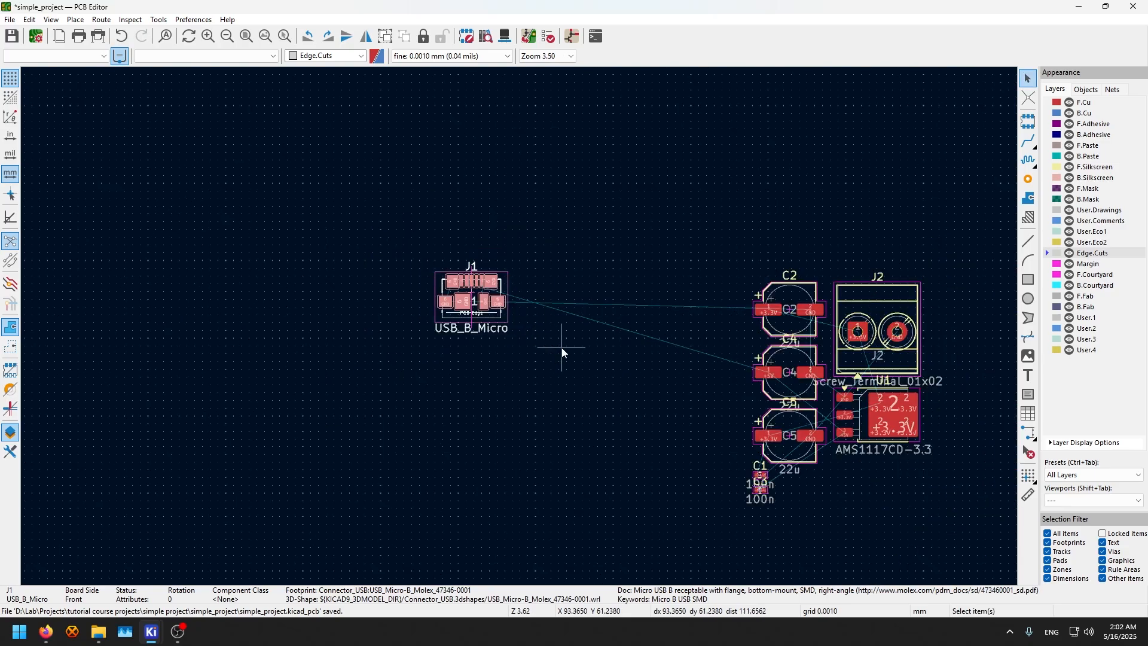
pyautogui.click(524, 335)
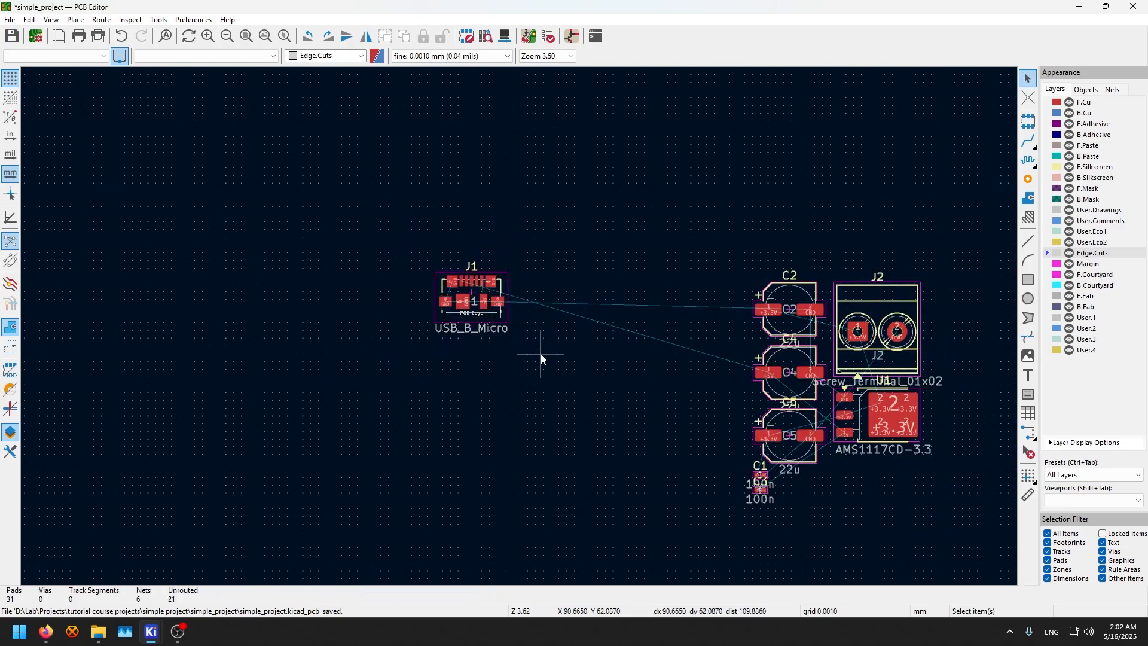
pyautogui.moveTo(541, 354); pyautogui.dragTo(389, 278, button='middle')
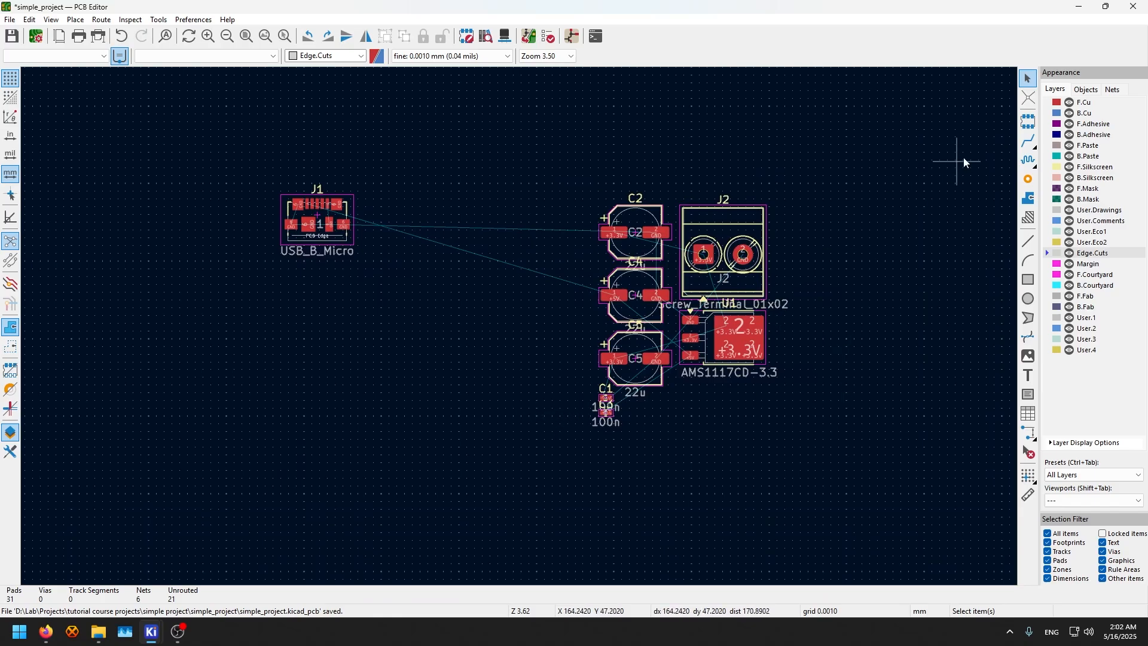
# Switch the active layer back and forth between F.Cu and B.Cu to compare the two copper layers
pyautogui.click(1084, 102)
pyautogui.click(1085, 113)
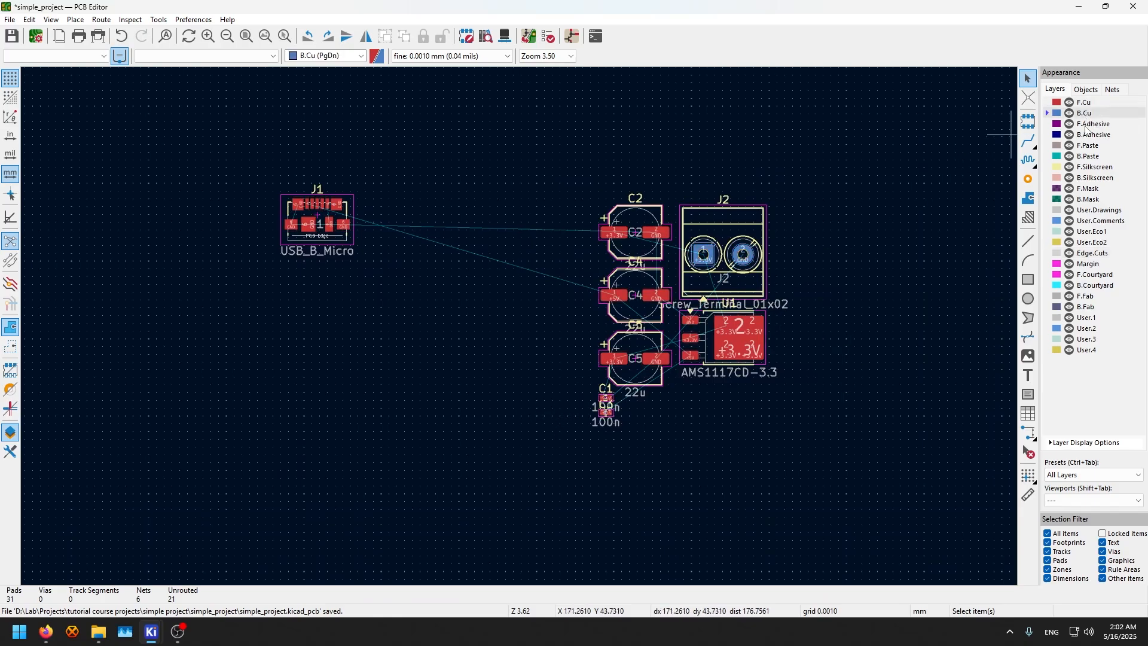
pyautogui.click(1085, 104)
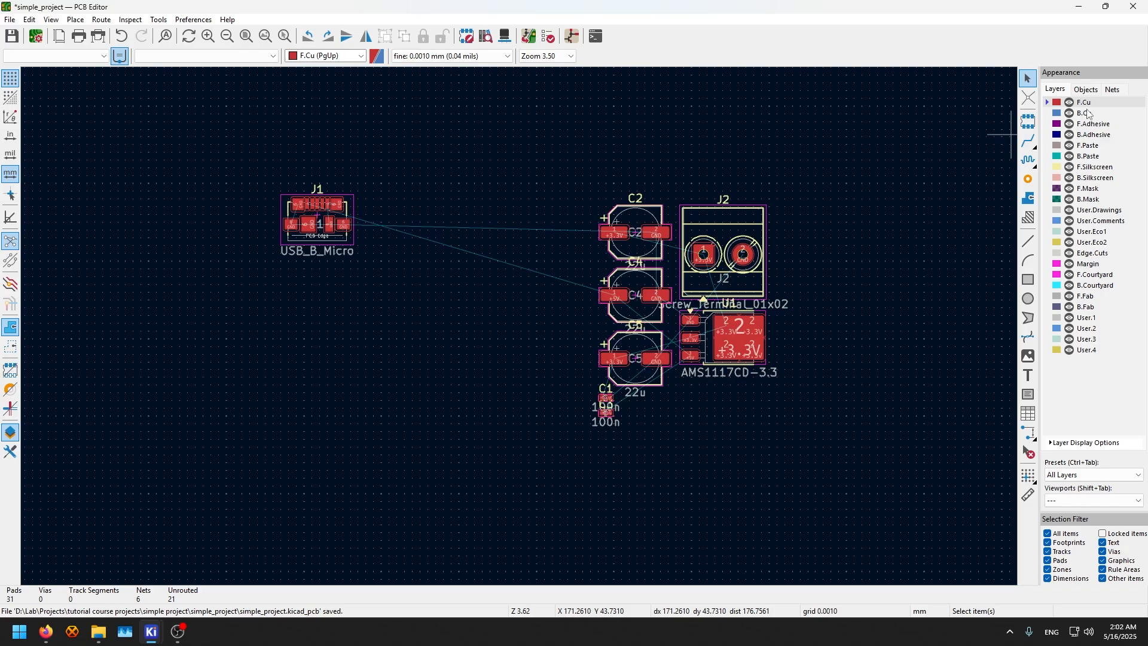
pyautogui.click(1085, 113)
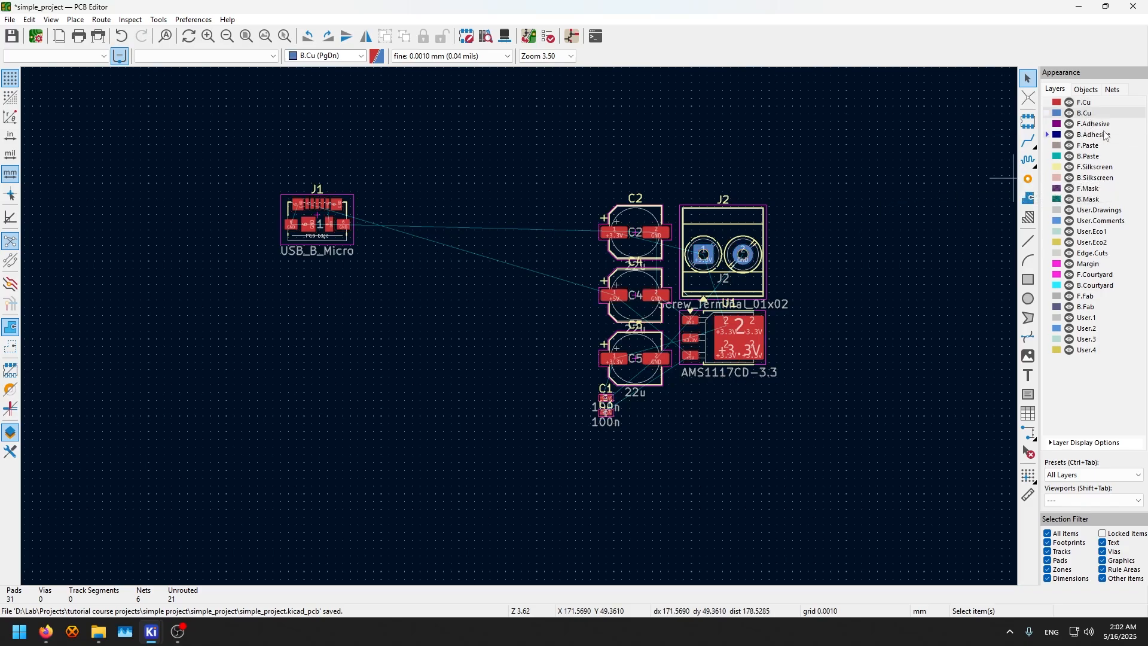
pyautogui.click(1089, 104)
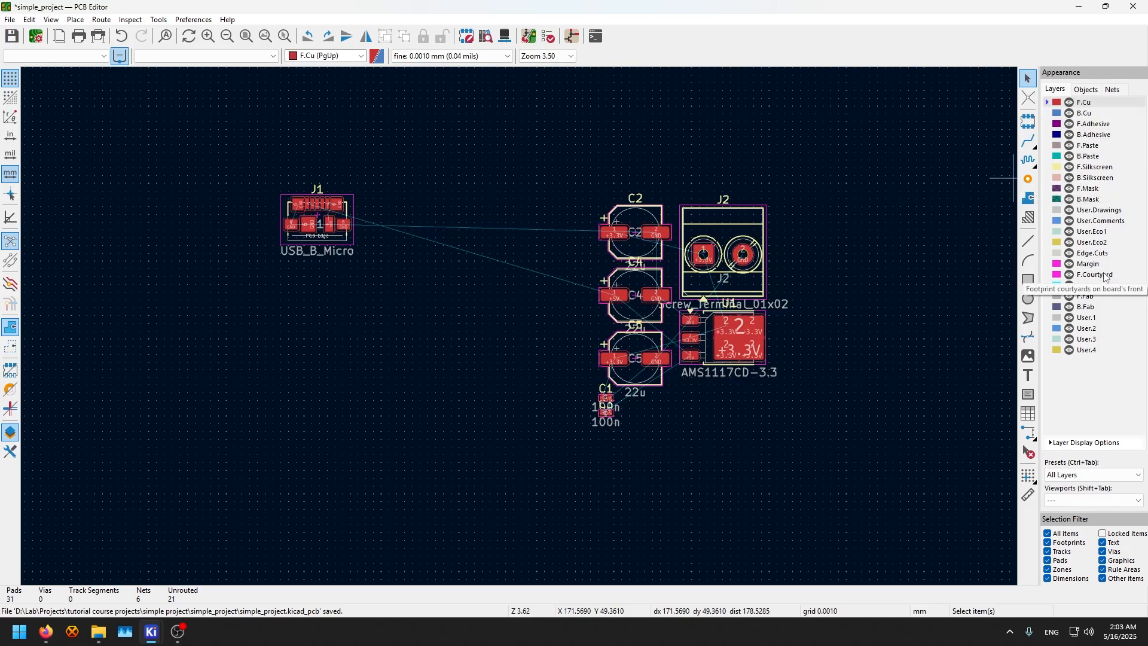
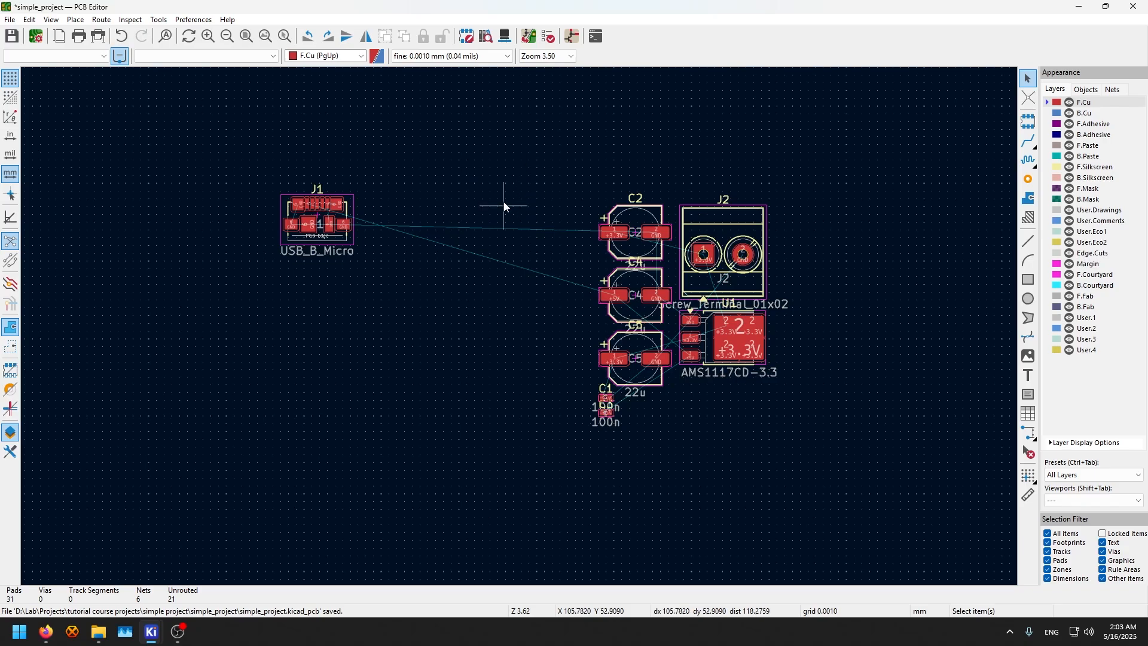
# Examine the board without an outline in the 3D Viewer from a tilted angle and close the viewer
pyautogui.hotkey('alt', '3')
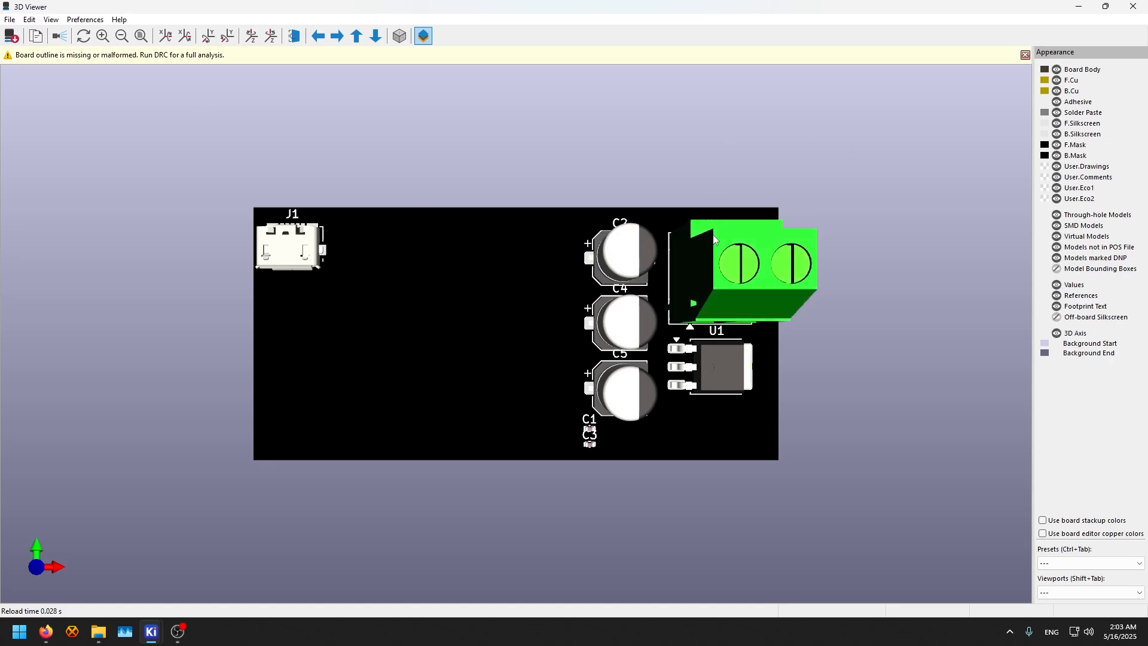
pyautogui.moveTo(607, 418); pyautogui.dragTo(439, 322)
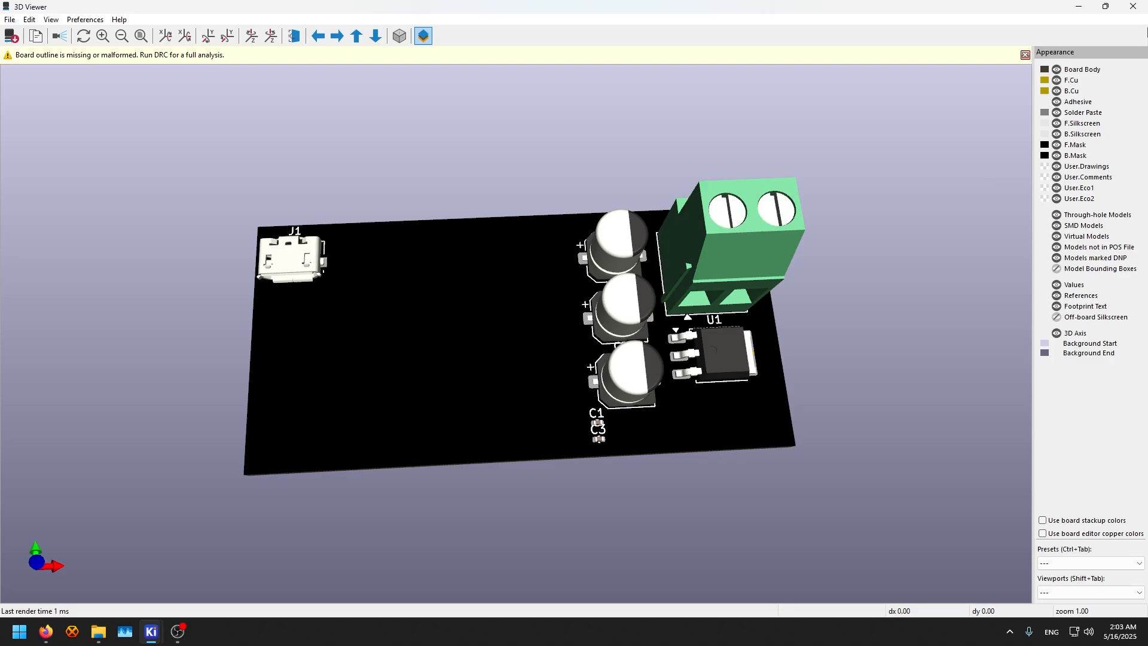
pyautogui.click(1133, 6)
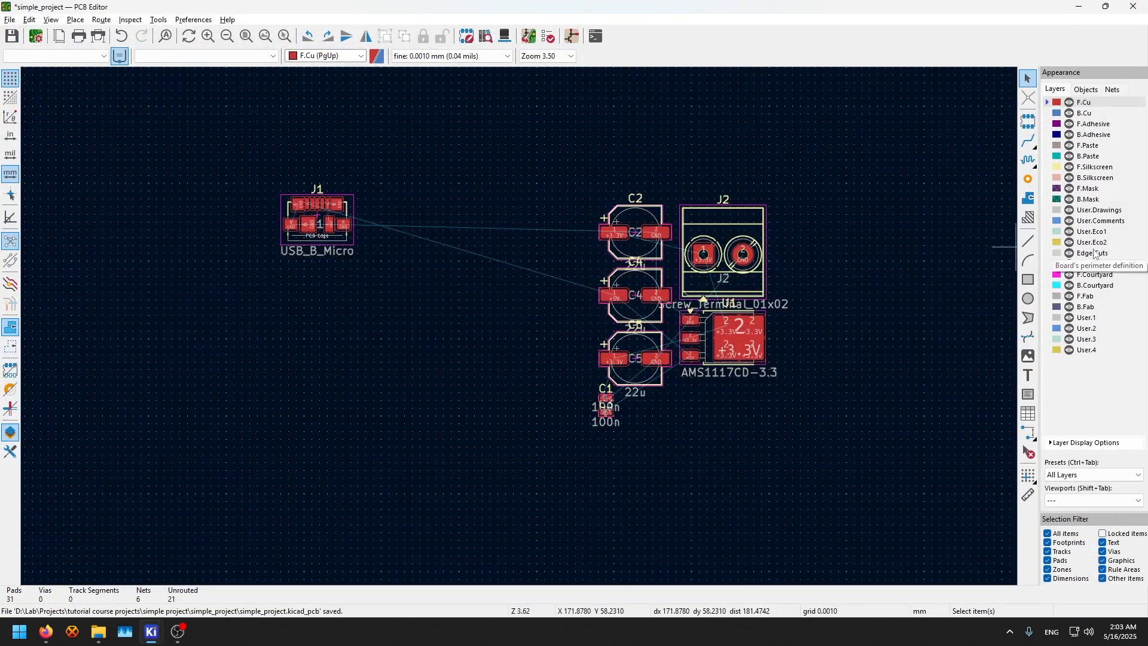
# Draw a rectangular board outline about 74.85 by 37.25 mm around all footprints on the Edge.Cuts layer
pyautogui.click(1095, 254)
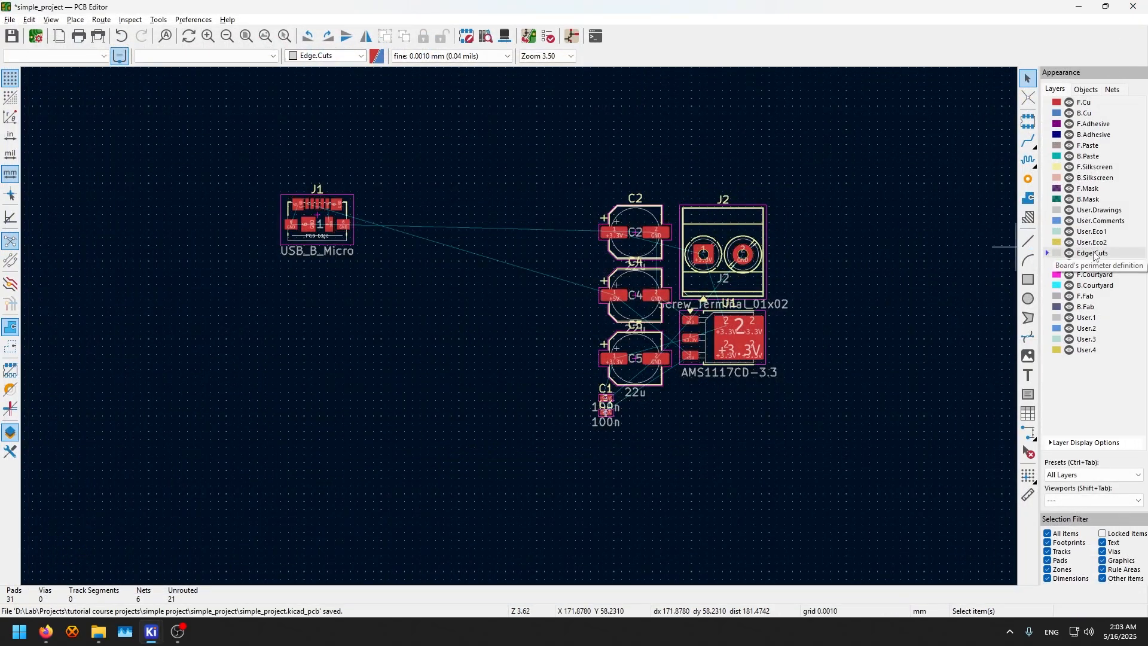
pyautogui.click(1027, 279)
pyautogui.scroll(-2, 549, 364)
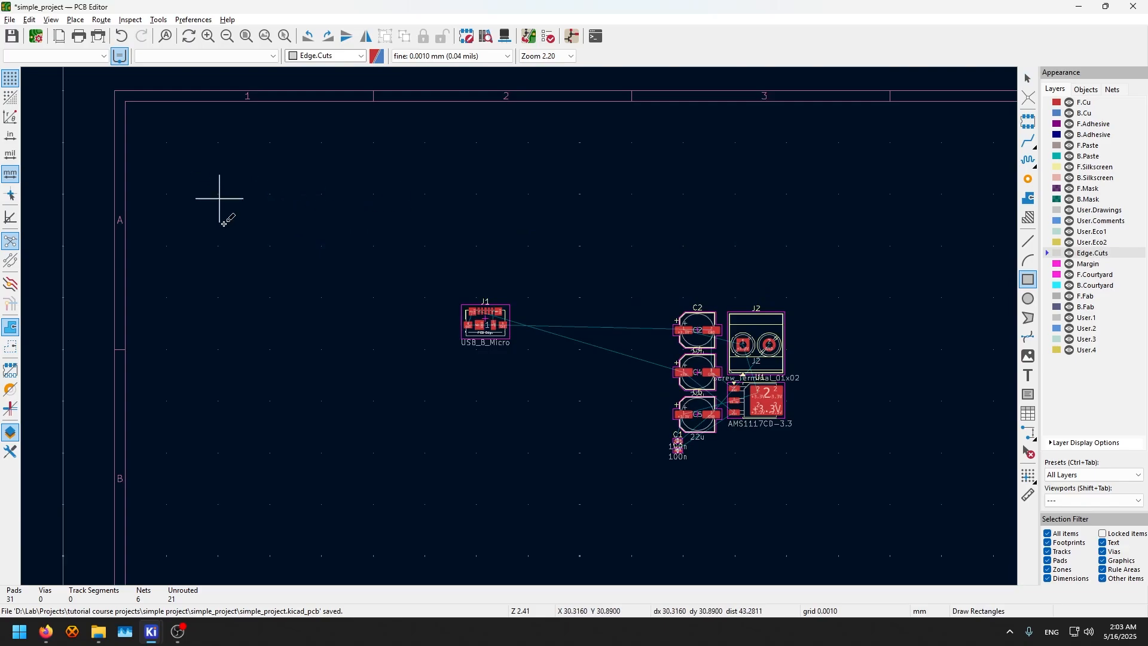
pyautogui.click(444, 284)
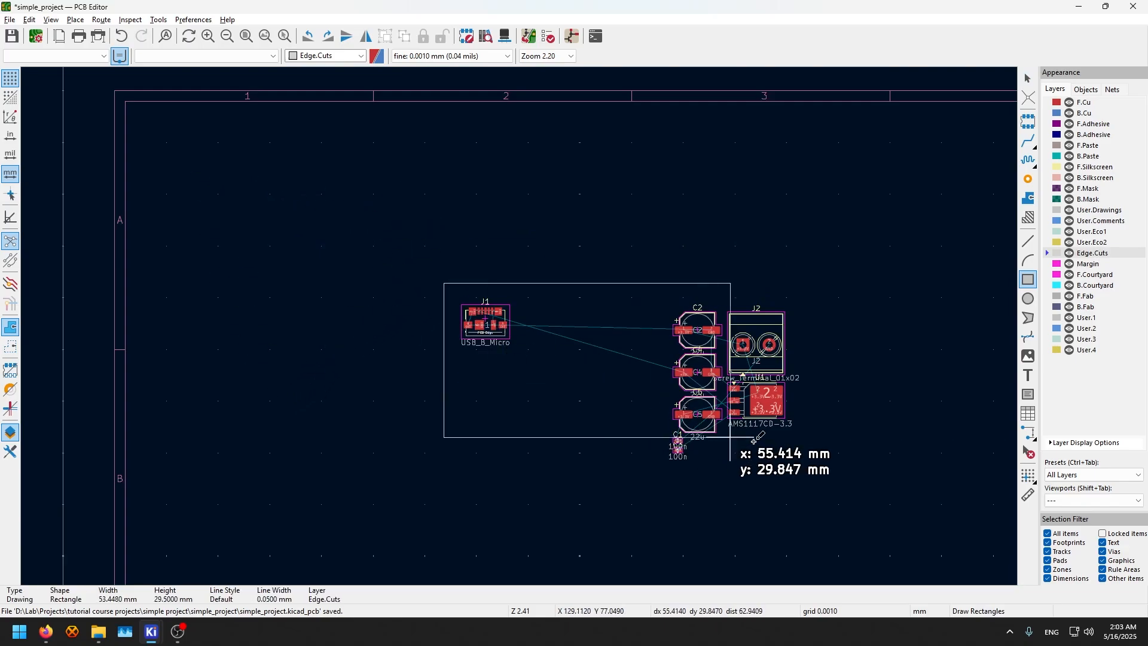
pyautogui.click(830, 475)
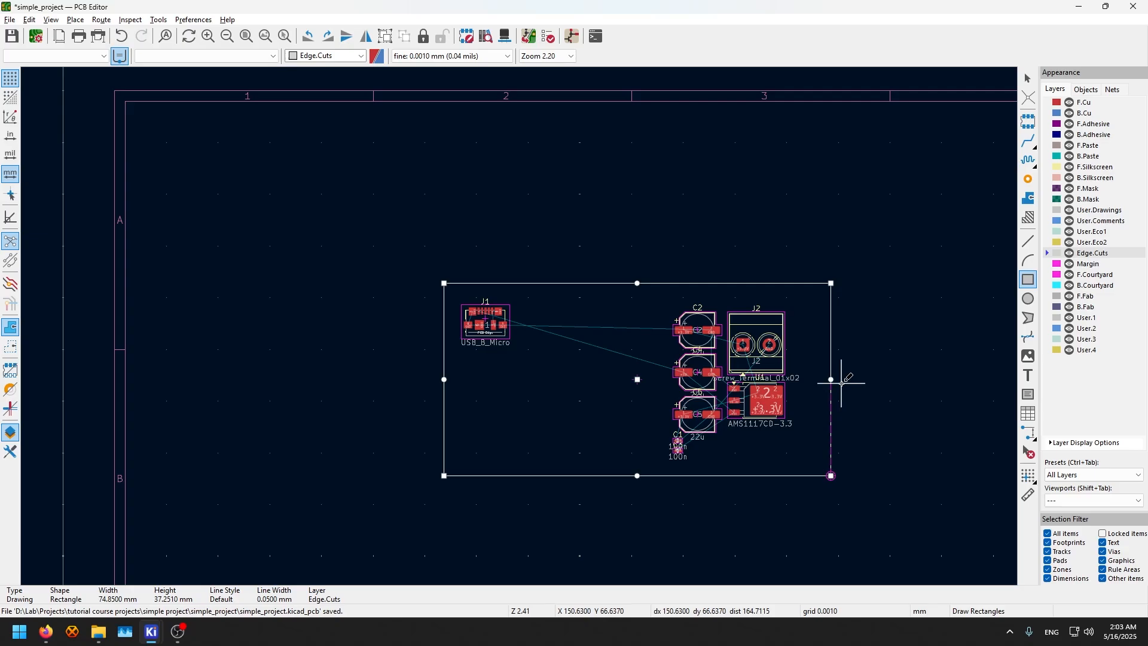
# Inspect the outlined board in the 3D Viewer, close it, and leave the rectangle tool with nothing selected
pyautogui.hotkey('alt', '3')
pyautogui.moveTo(383, 371); pyautogui.dragTo(540, 387)
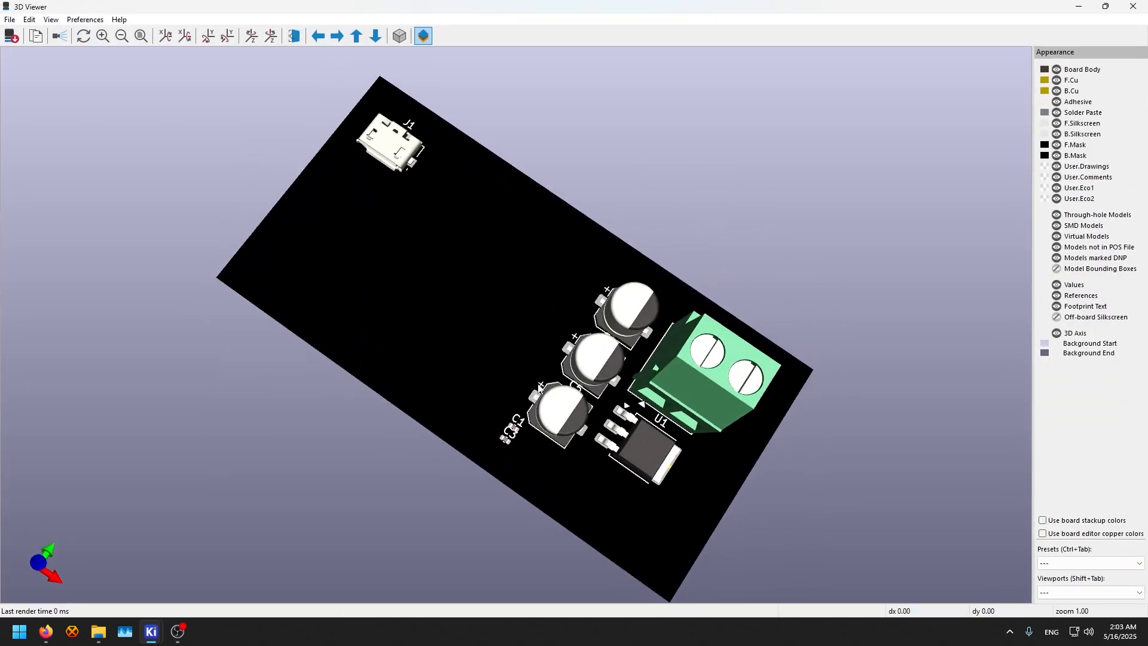
pyautogui.click(1122, 6)
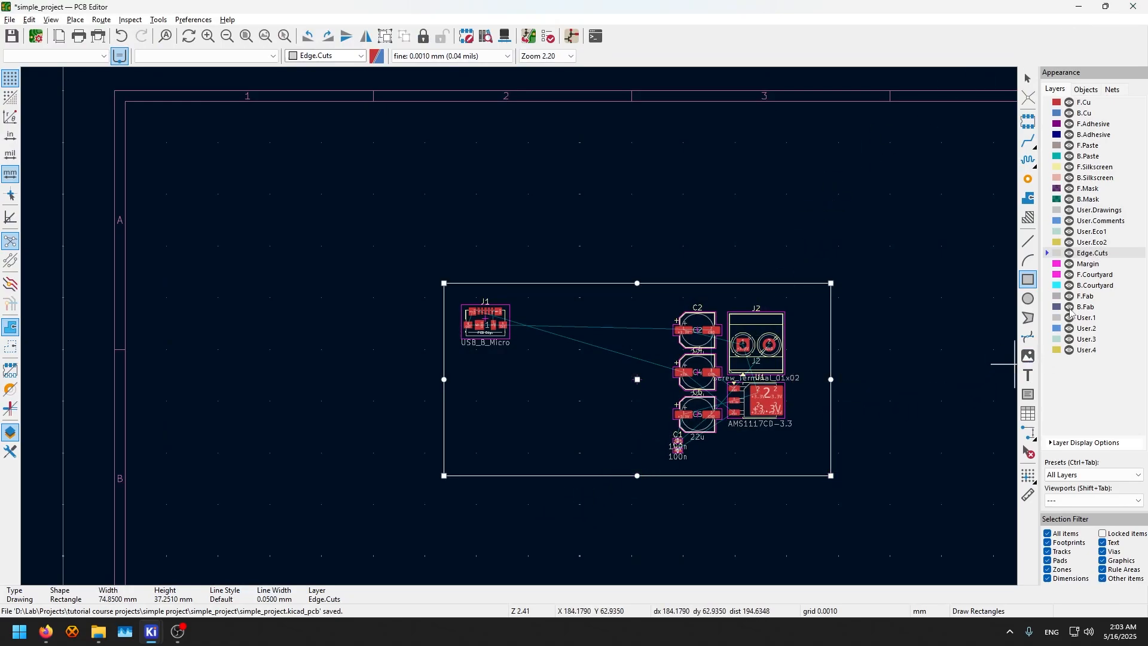
pyautogui.press('Escape')
pyautogui.press('Escape')
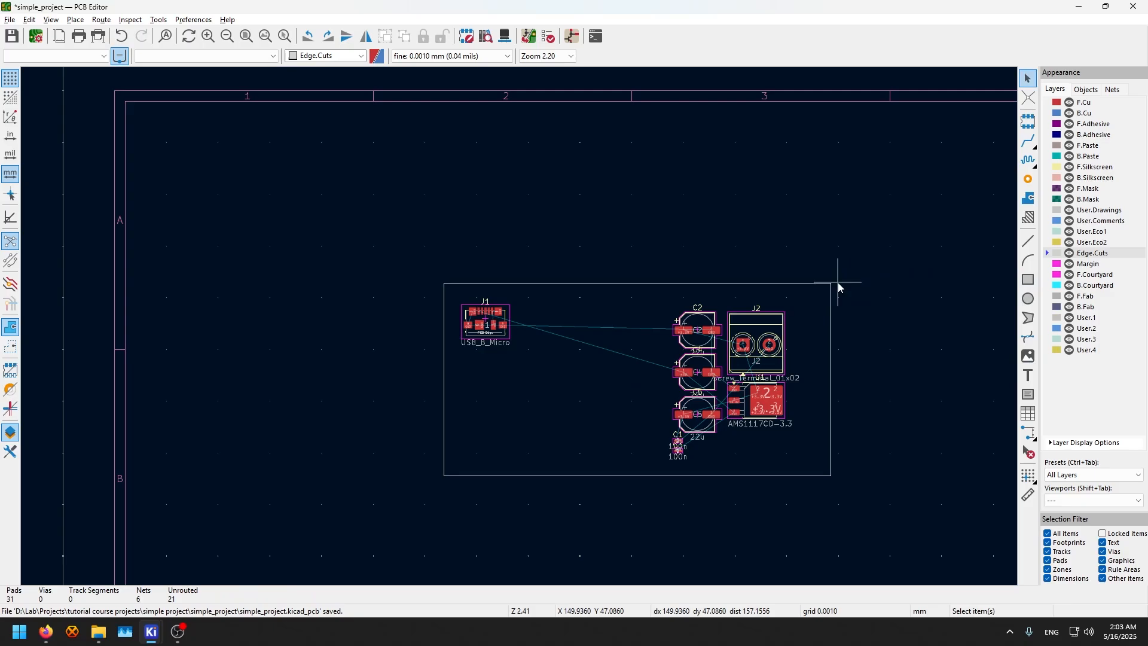
# Rotate the USB connector J1 to -90 degrees and move it against the left edge of the board outline
pyautogui.scroll(2, 815, 296)
pyautogui.scroll(3, 519, 327)
pyautogui.scroll(-3, 527, 339)
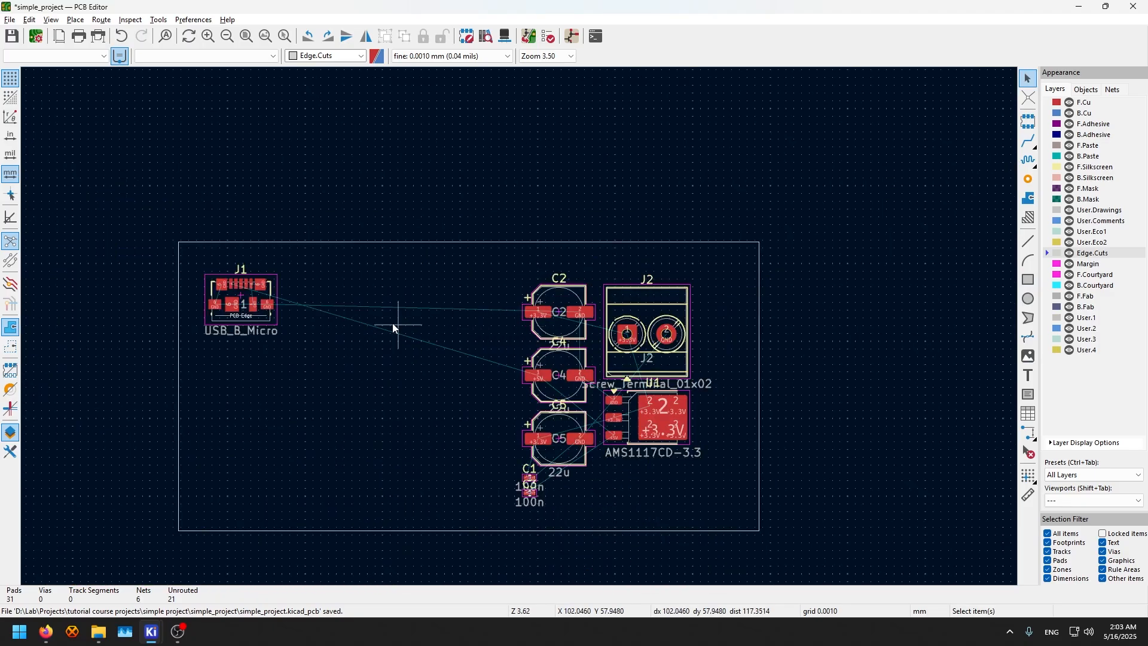
pyautogui.click(246, 291)
pyautogui.scroll(3, 246, 290)
pyautogui.press('m')
pyautogui.scroll(3, 466, 429)
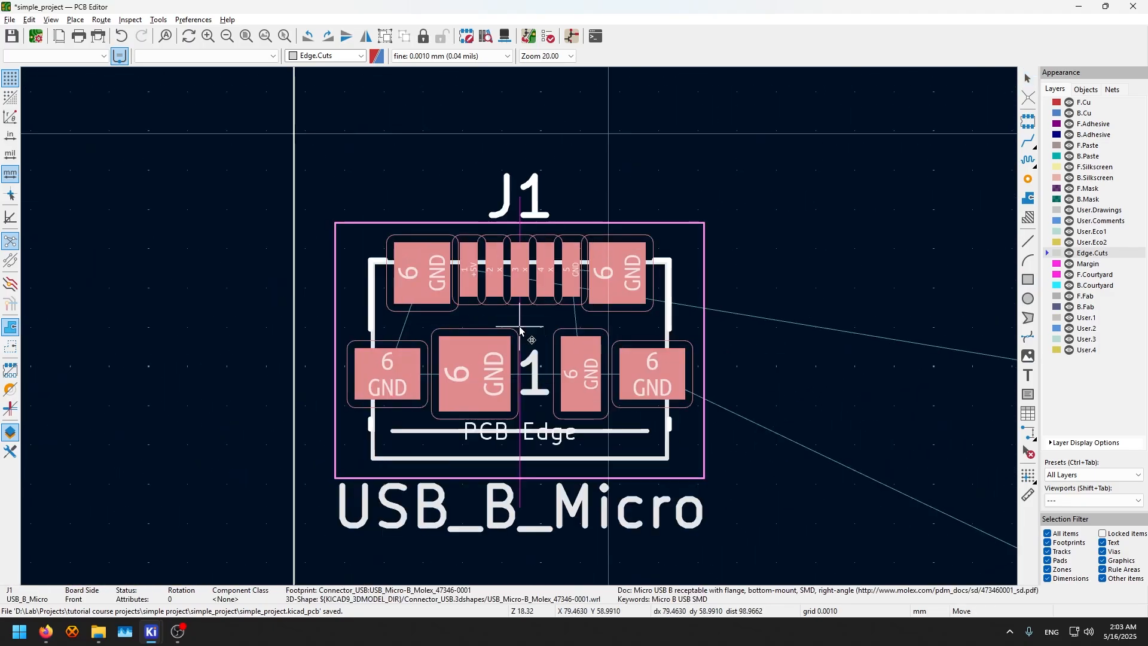
pyautogui.moveTo(519, 329); pyautogui.dragTo(521, 350, button='middle')
pyautogui.press('r')
pyautogui.press('r')
pyautogui.press('r')
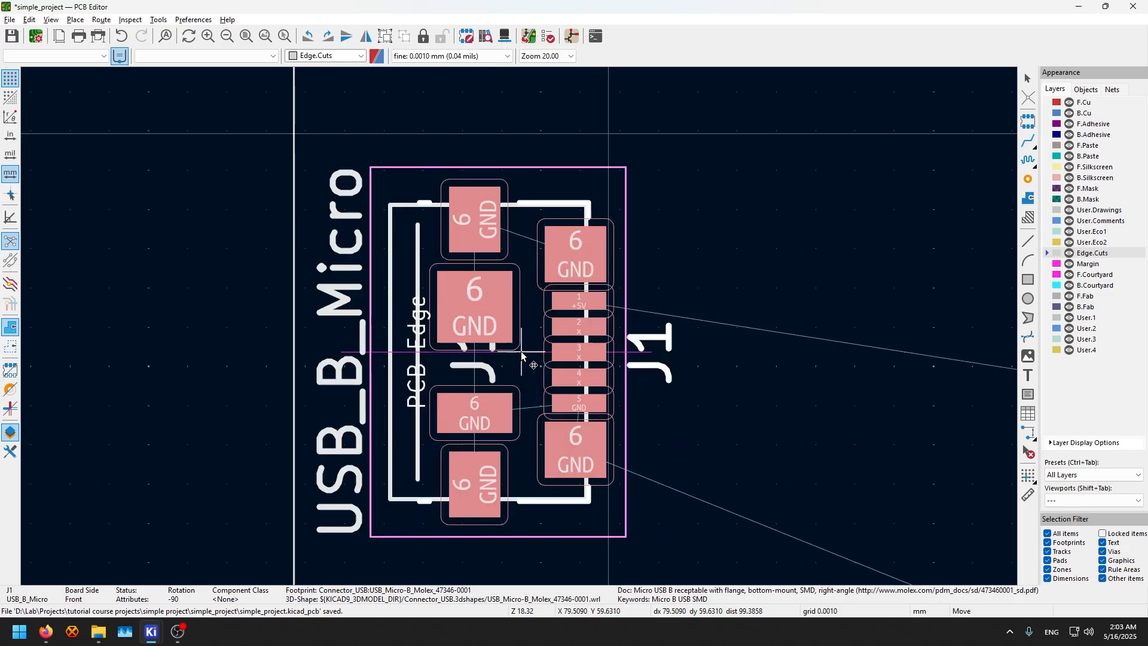
pyautogui.click(455, 396)
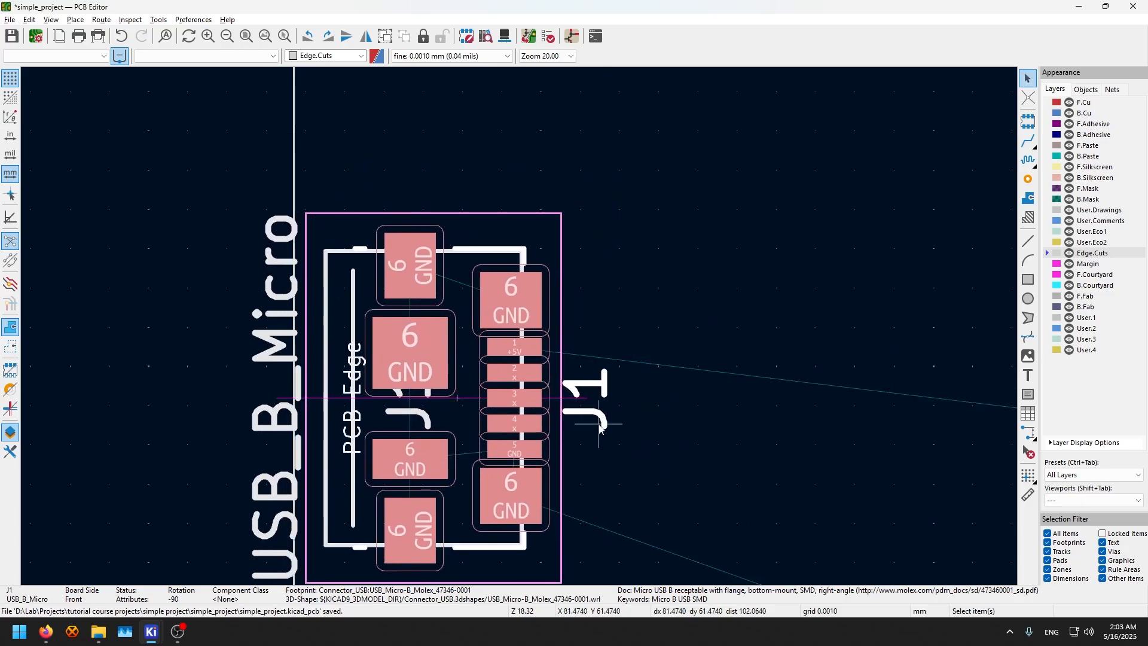
pyautogui.scroll(-3, 600, 422)
pyautogui.click(595, 326)
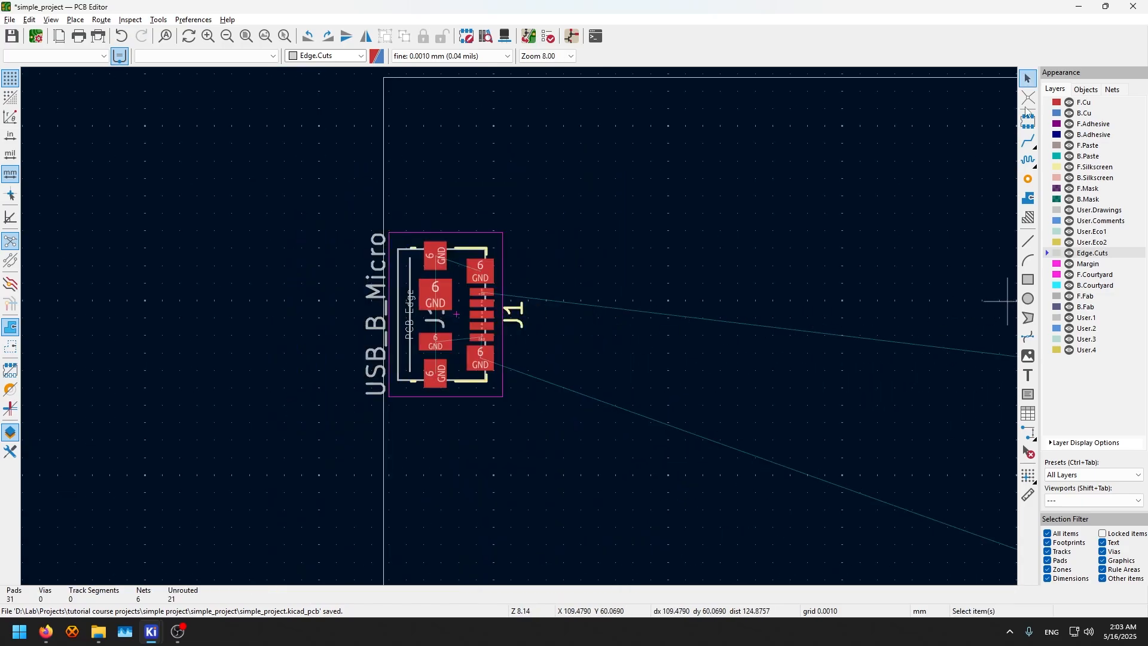
# Try to add the SW_DIP_SPSTx02_Slide_Omron_A6H-2101_W6.15mm_P1.27mm footprint from the library to the right of J1
pyautogui.moveTo(946, 152); pyautogui.dragTo(930, 129, button='middle')
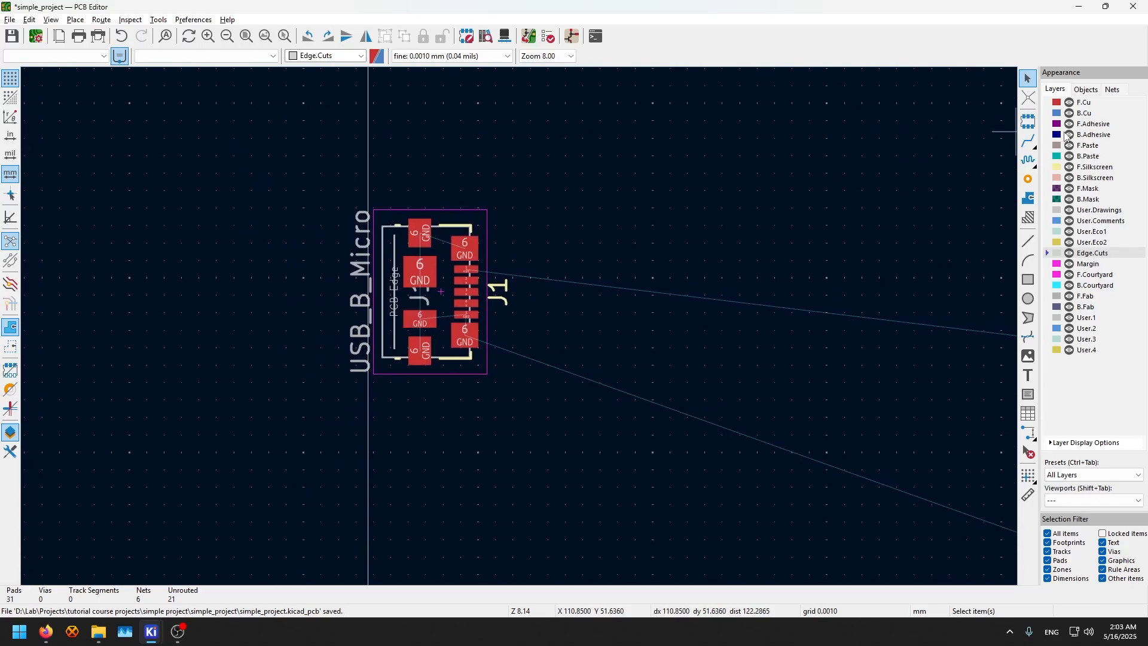
pyautogui.click(1027, 122)
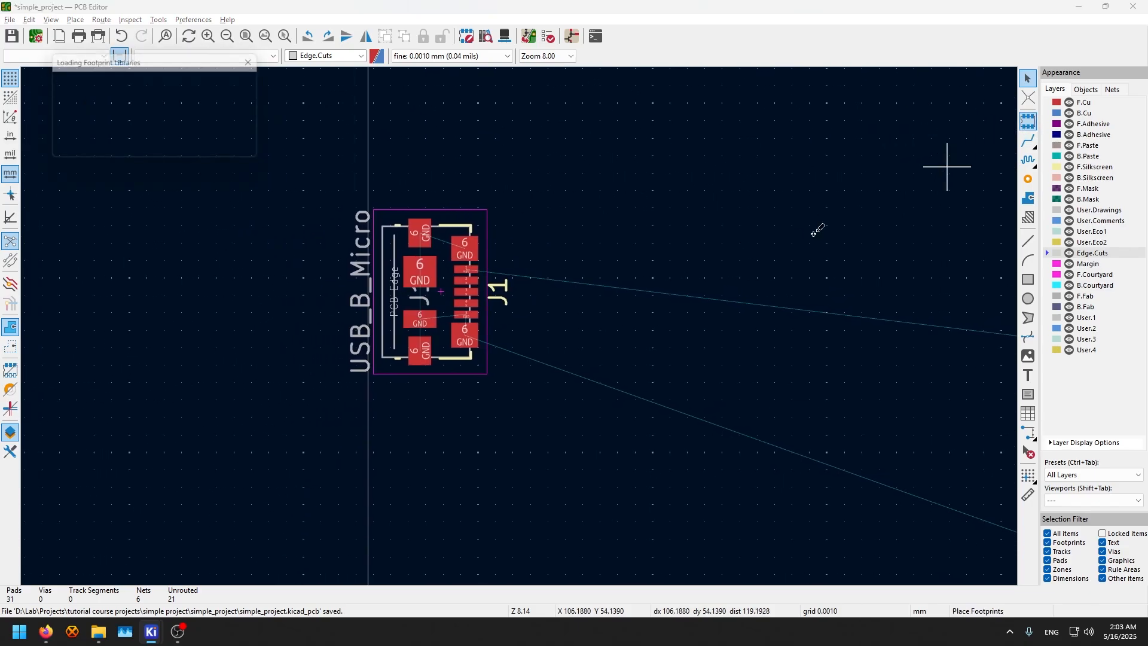
pyautogui.click(815, 231)
pyautogui.scroll(-5, 234, 256)
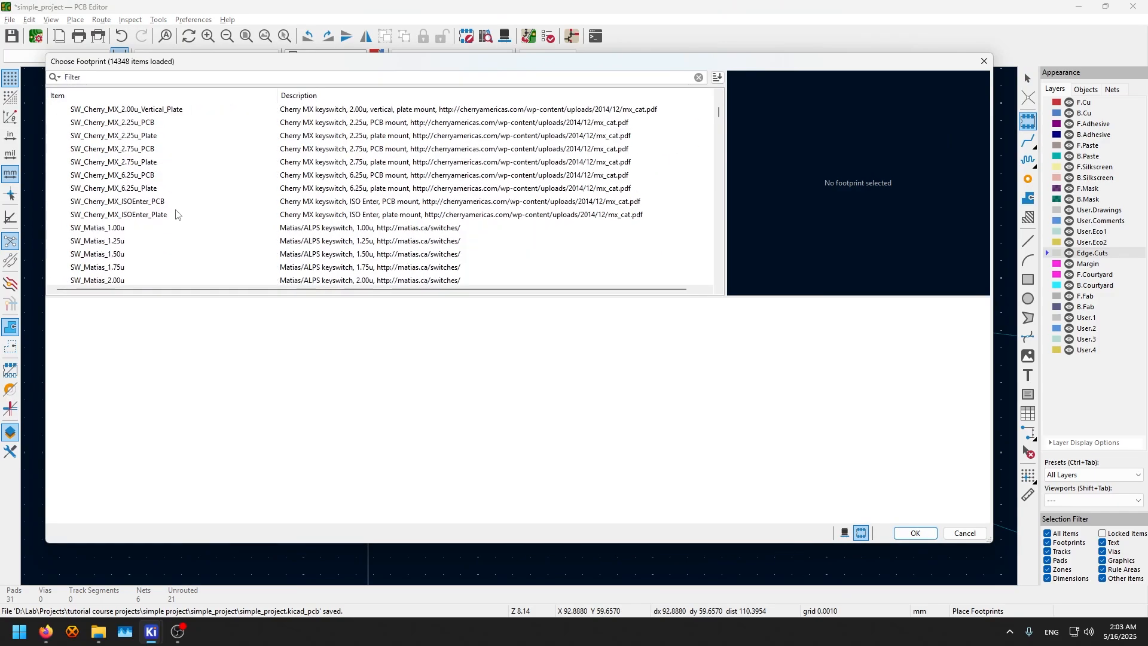
pyautogui.click(135, 174)
pyautogui.click(126, 226)
pyautogui.scroll(-5, 184, 255)
pyautogui.scroll(-5, 184, 256)
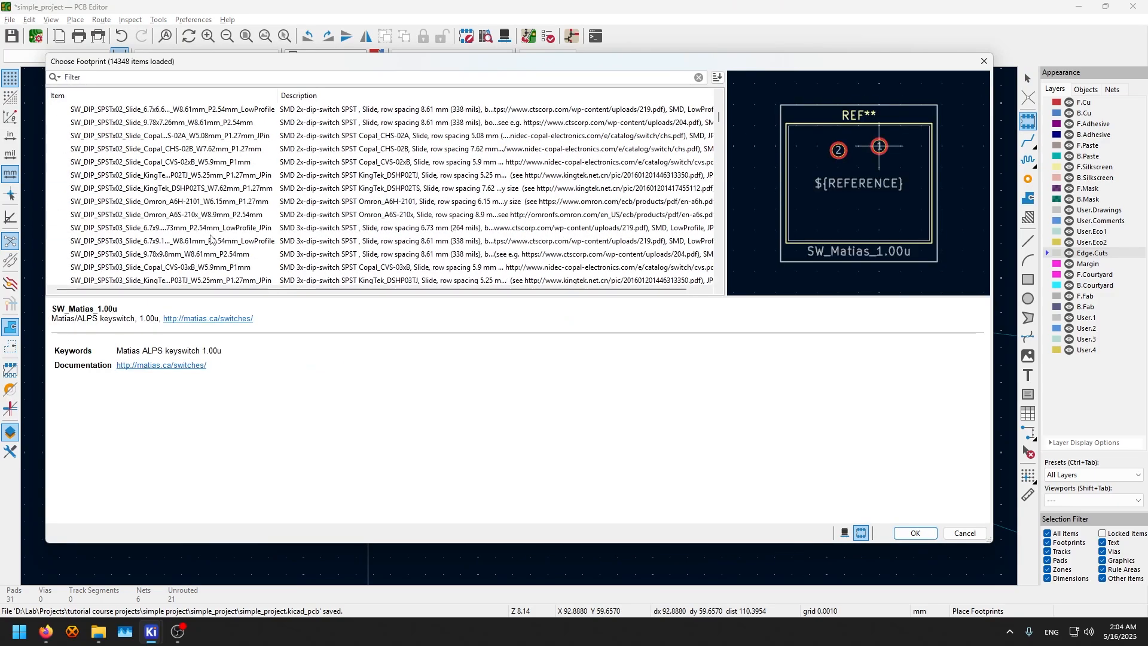
pyautogui.click(139, 204)
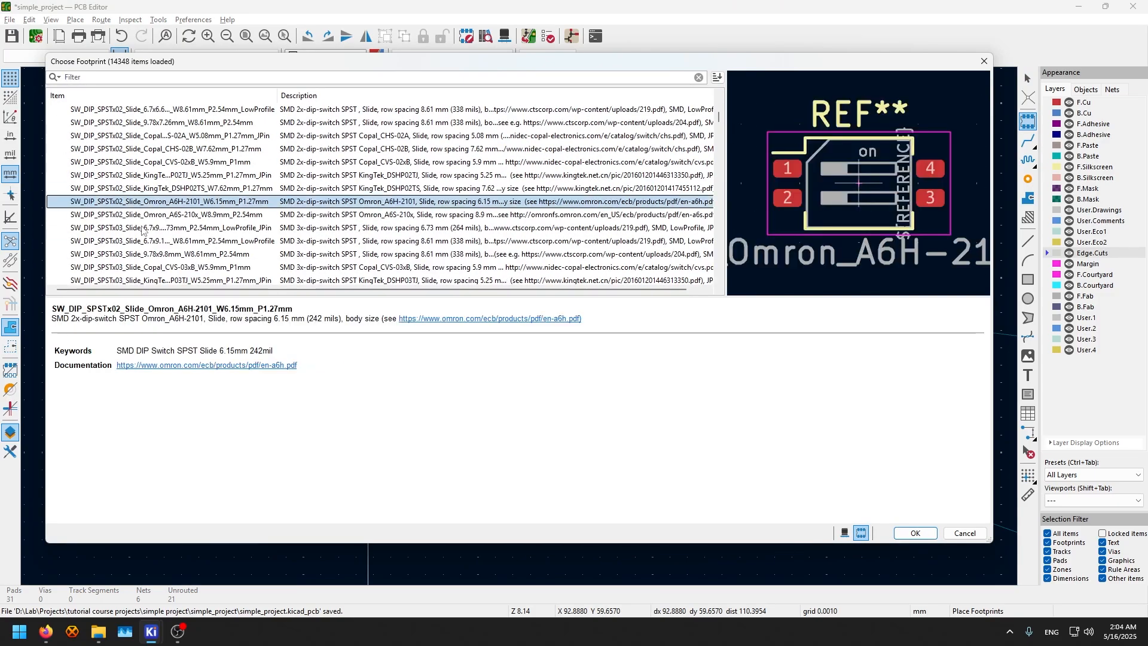
pyautogui.click(914, 534)
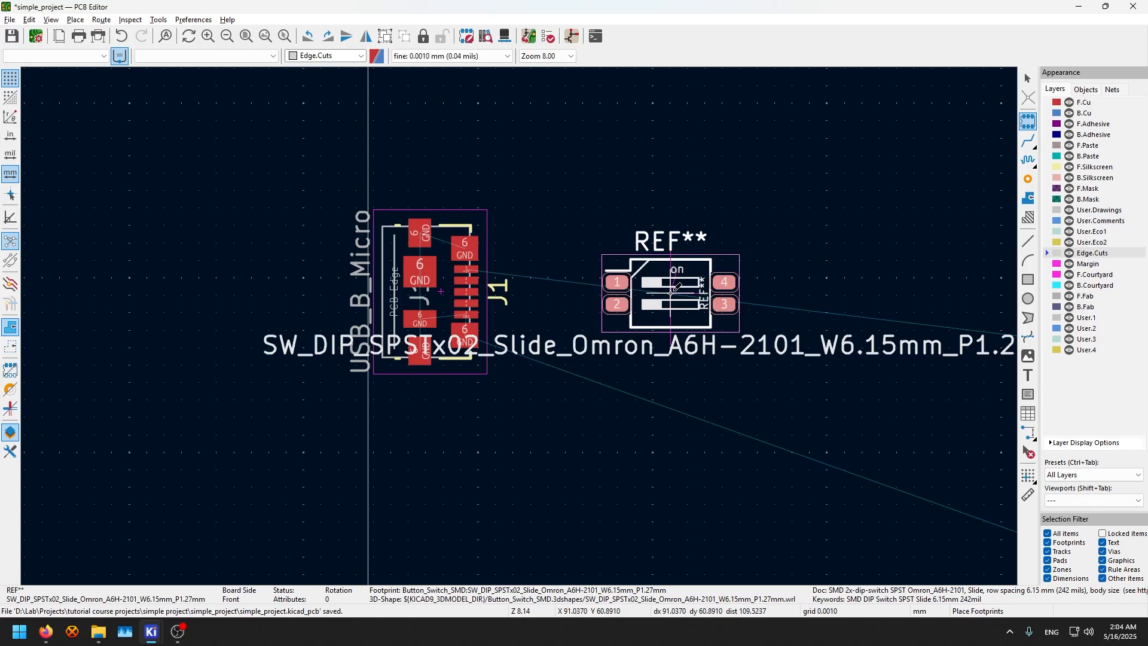
pyautogui.press('Escape')
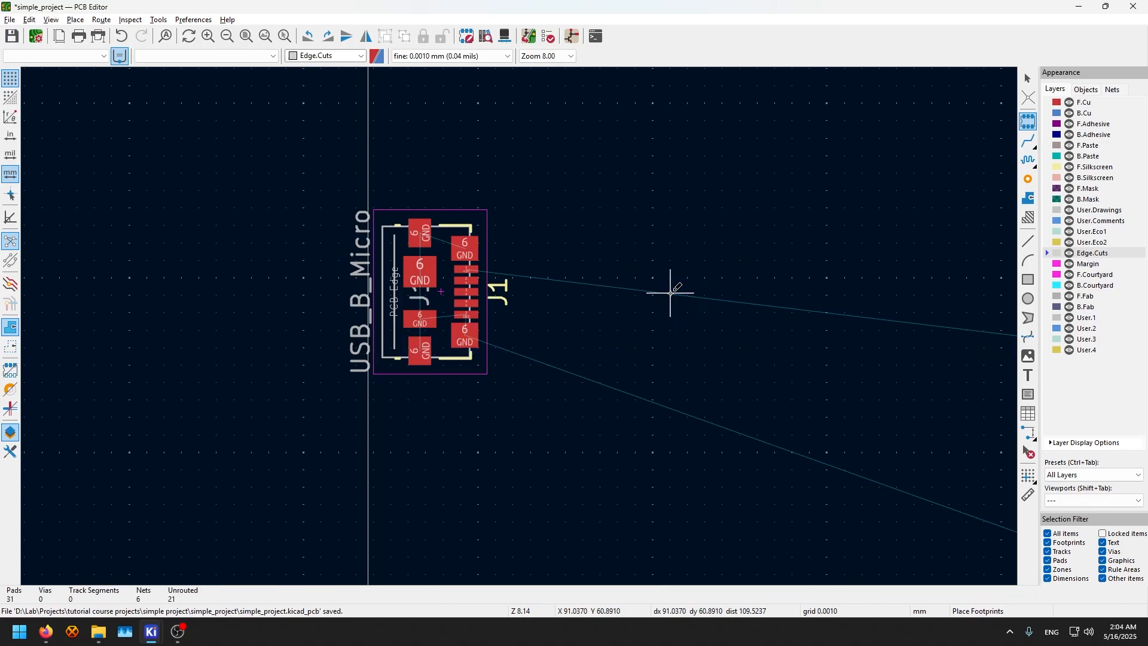
pyautogui.press('Escape')
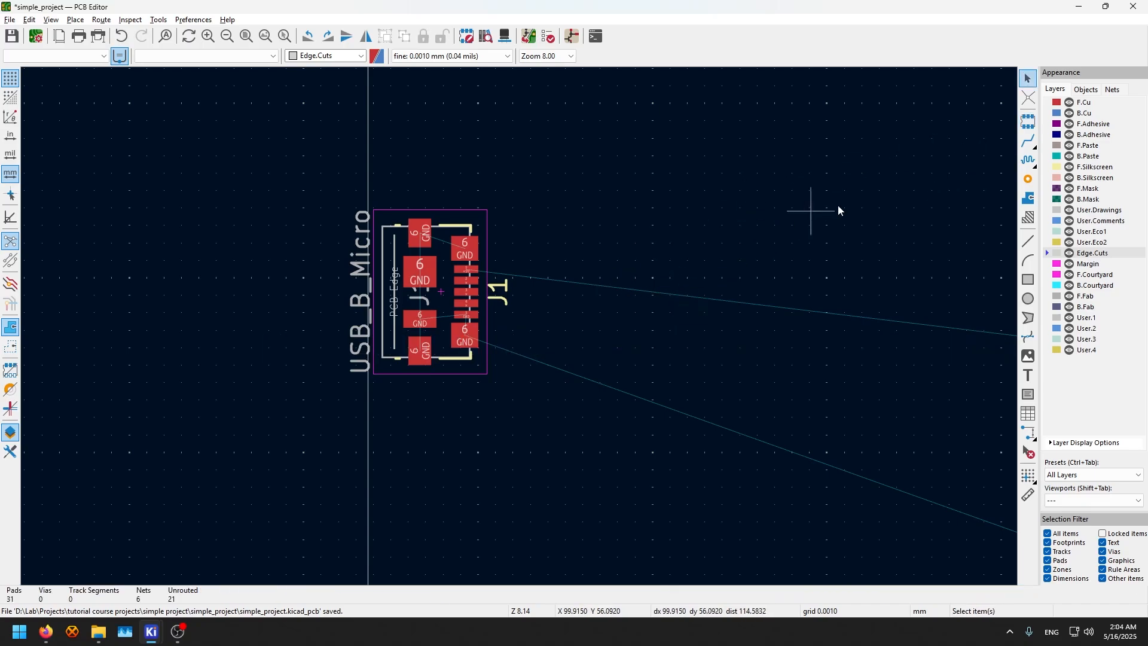
# Try to route a single GND track from J1's GND pad above pin 1
pyautogui.click(1034, 145)
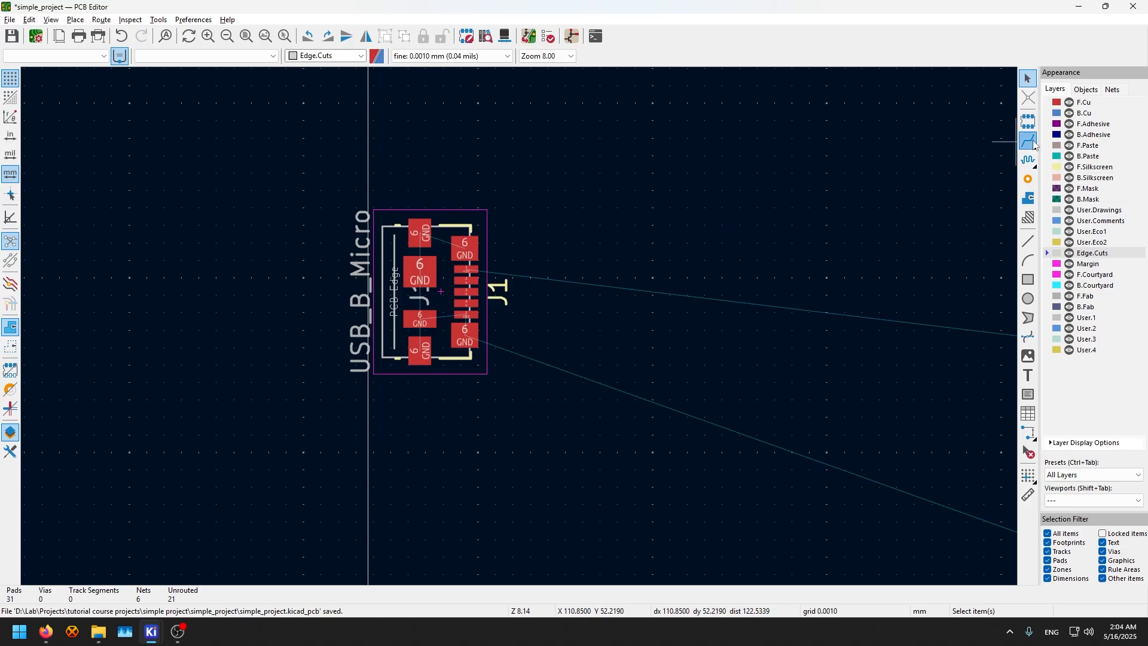
pyautogui.click(1033, 145)
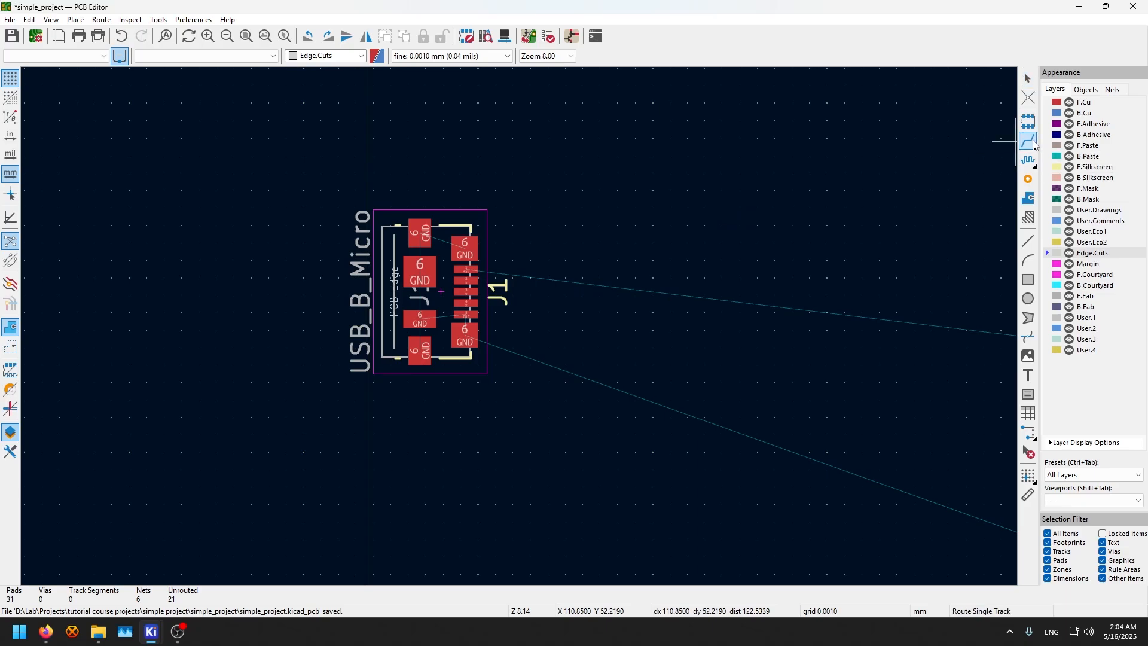
pyautogui.scroll(3, 518, 273)
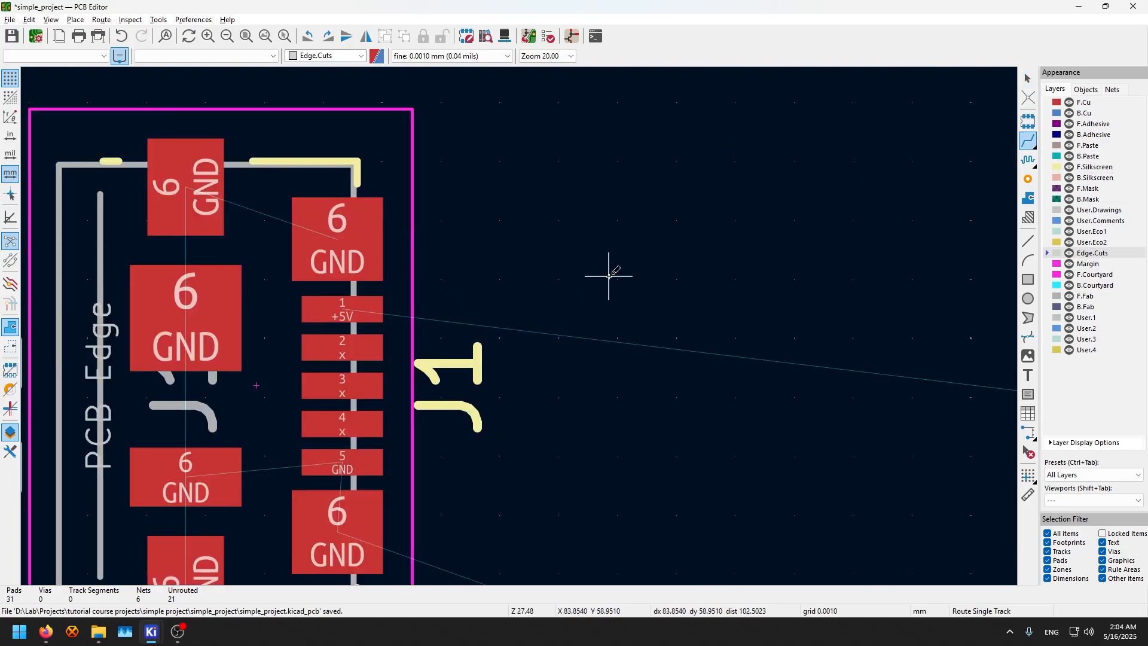
pyautogui.press('Escape')
pyautogui.press('x')
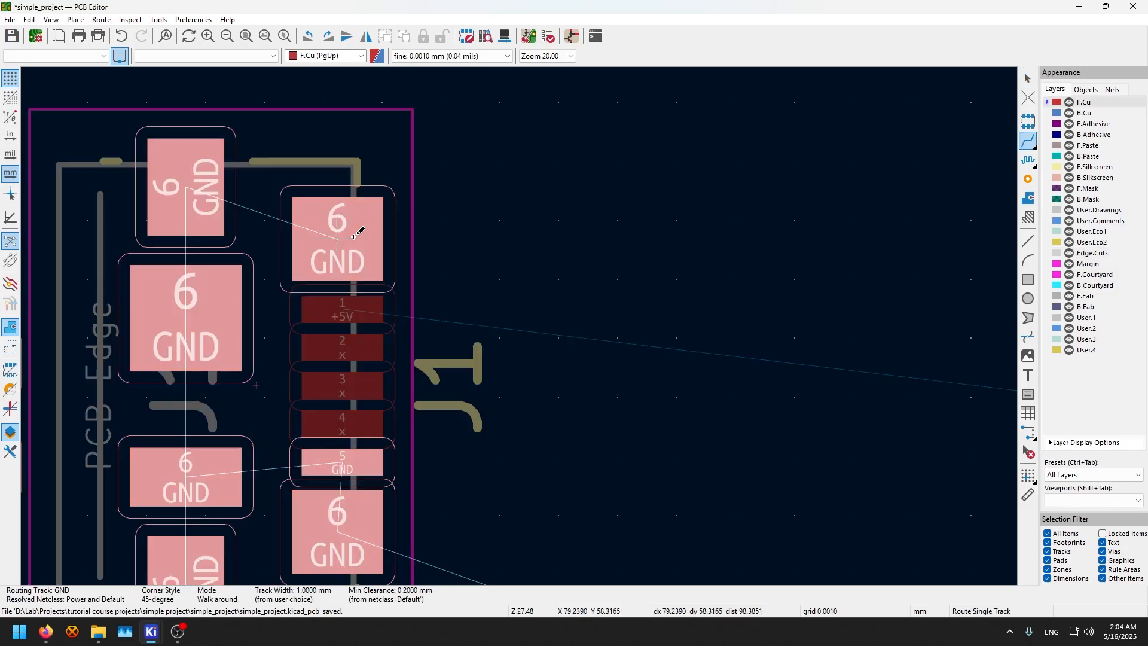
pyautogui.click(355, 237)
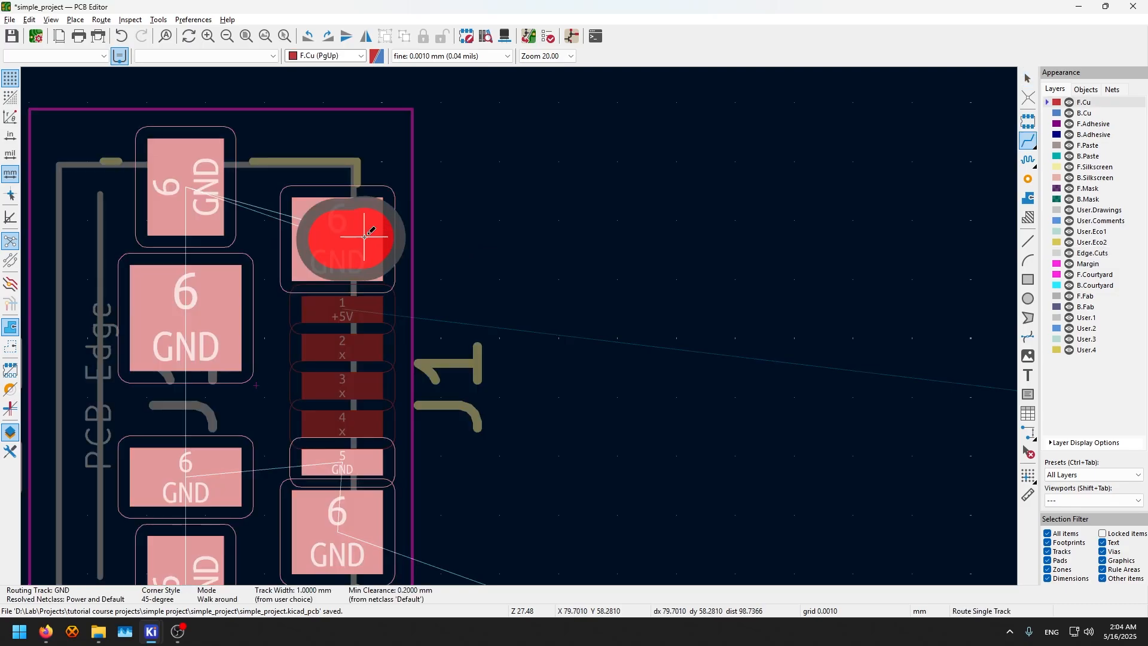
pyautogui.press('Escape')
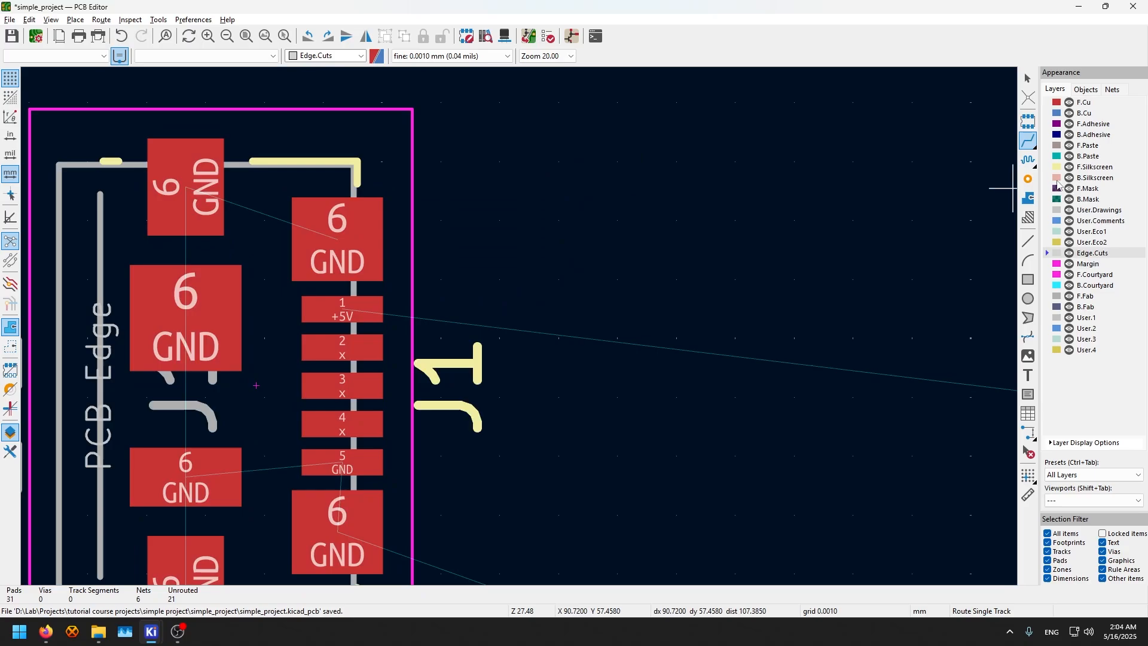
# Try to route GND tracks from J1's pin 5 and from the GND pad just below it
pyautogui.scroll(-3, 558, 223)
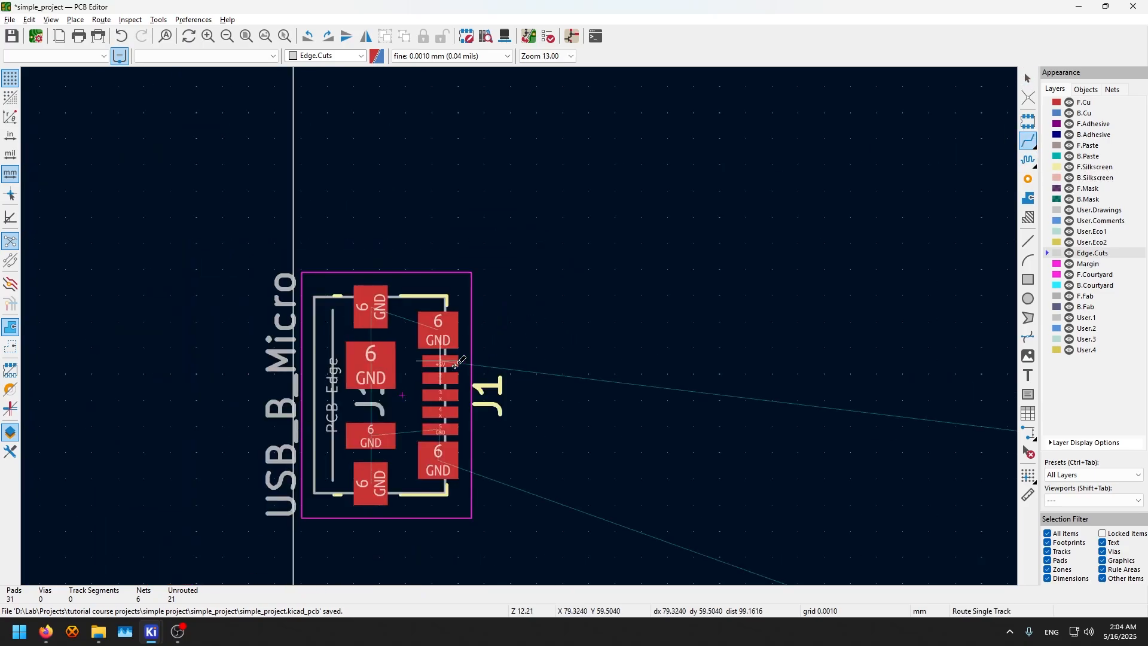
pyautogui.click(441, 429)
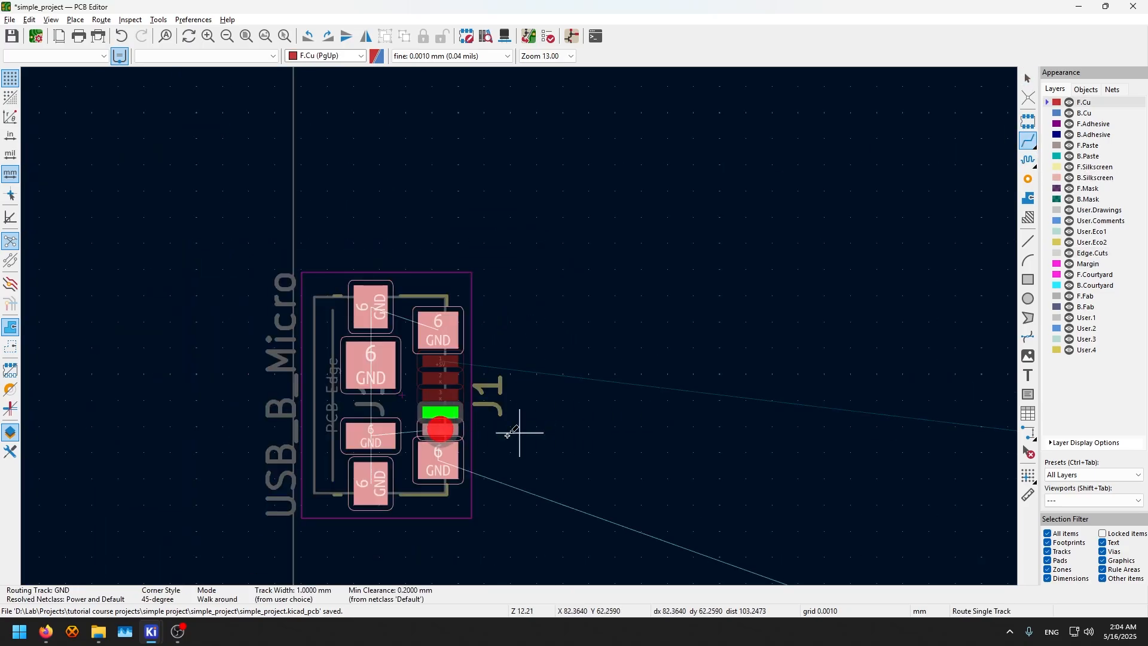
pyautogui.press('Escape')
pyautogui.click(444, 460)
pyautogui.press('Escape')
pyautogui.press('Escape')
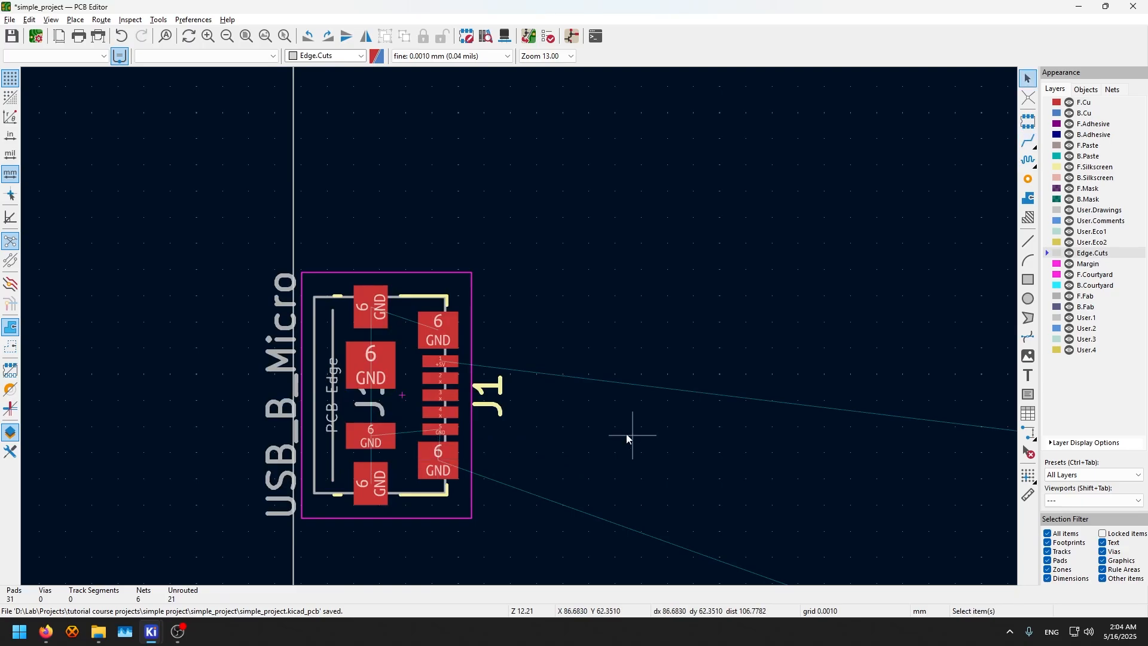
# Try to start a track on Edge.Cuts, and switch the active layer to F.Cu and back to Edge.Cuts
pyautogui.press('x')
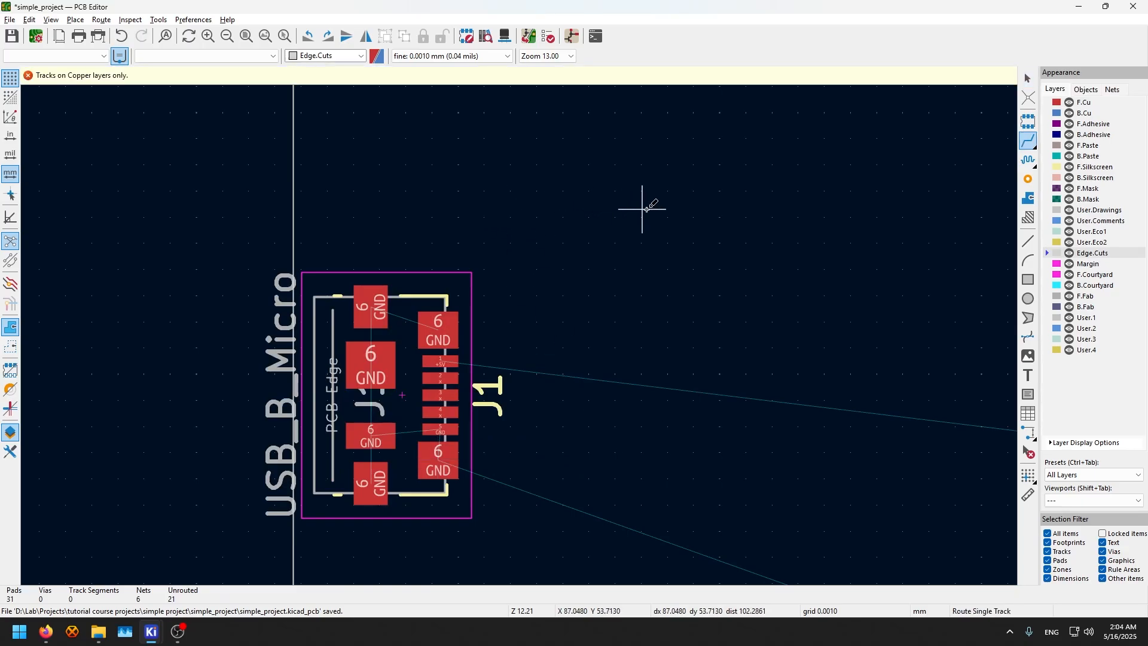
pyautogui.press('x')
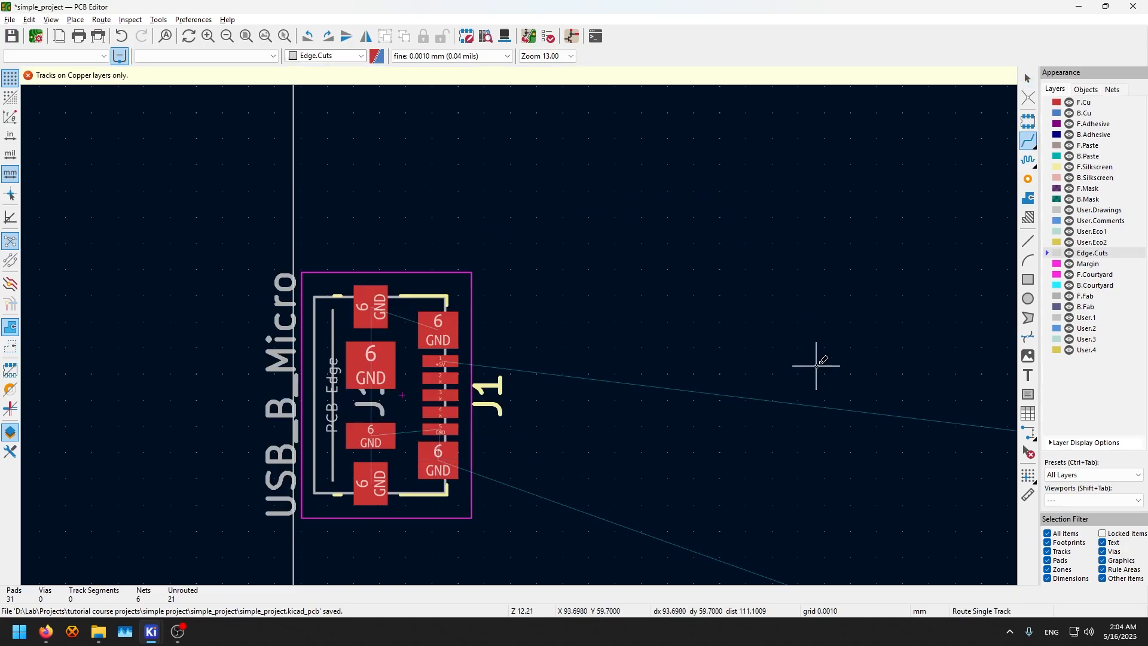
pyautogui.press('Escape')
pyautogui.click(1082, 102)
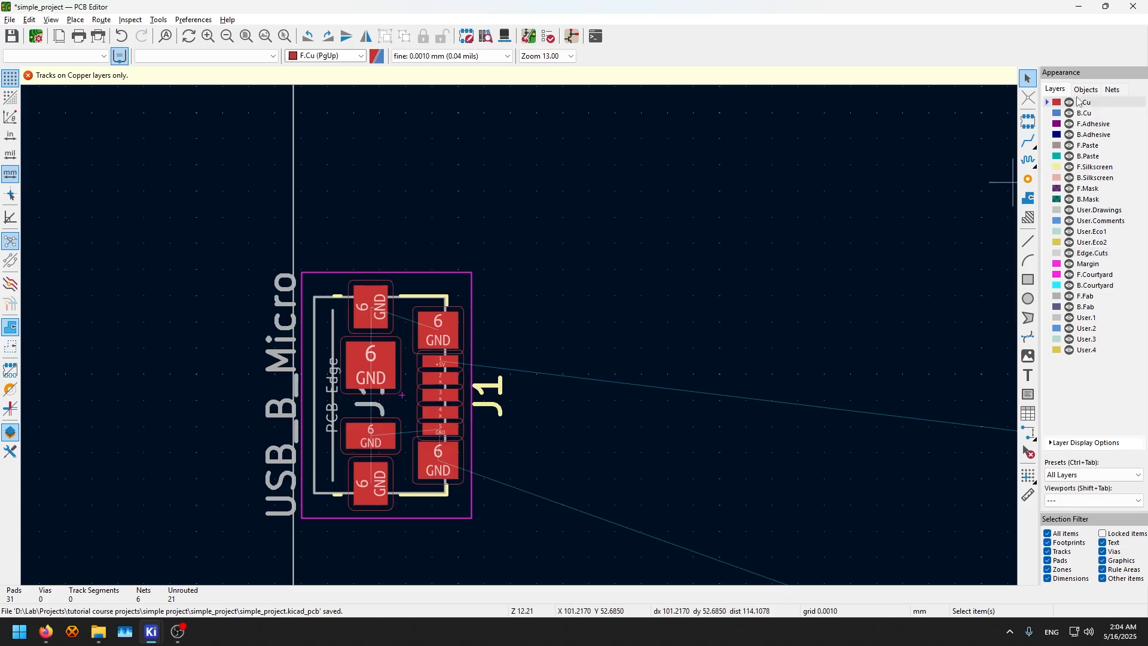
pyautogui.click(1096, 253)
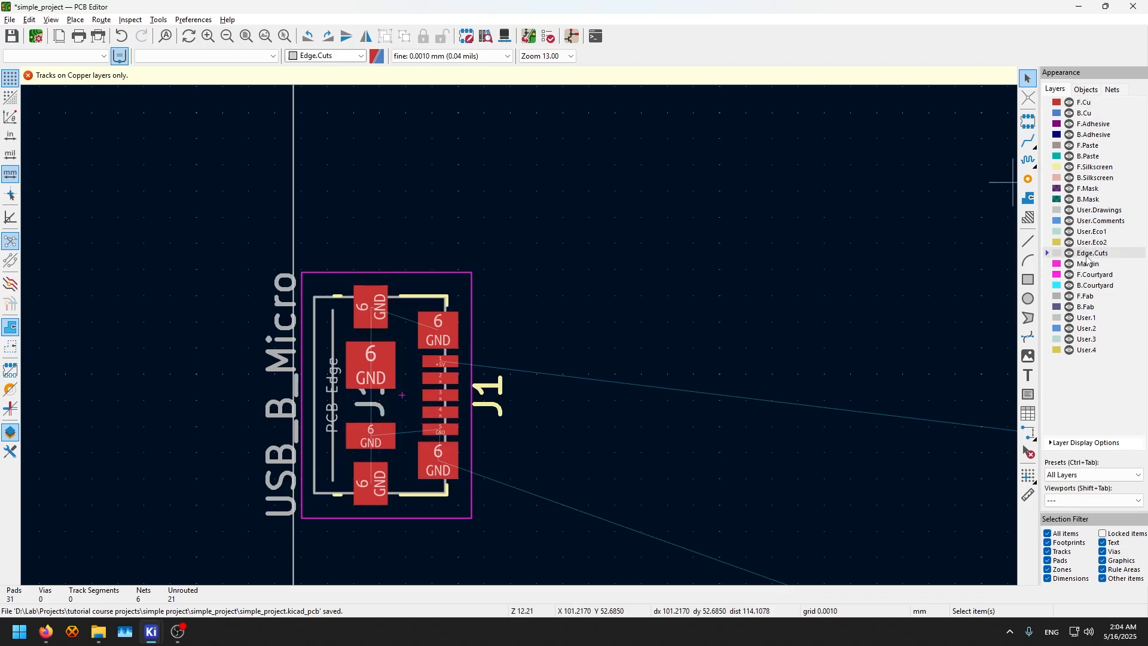
# Make F.Cu the active layer and draw a short bent test track 1 mm wide to the upper right of J1
pyautogui.press('pageup')
pyautogui.press('x')
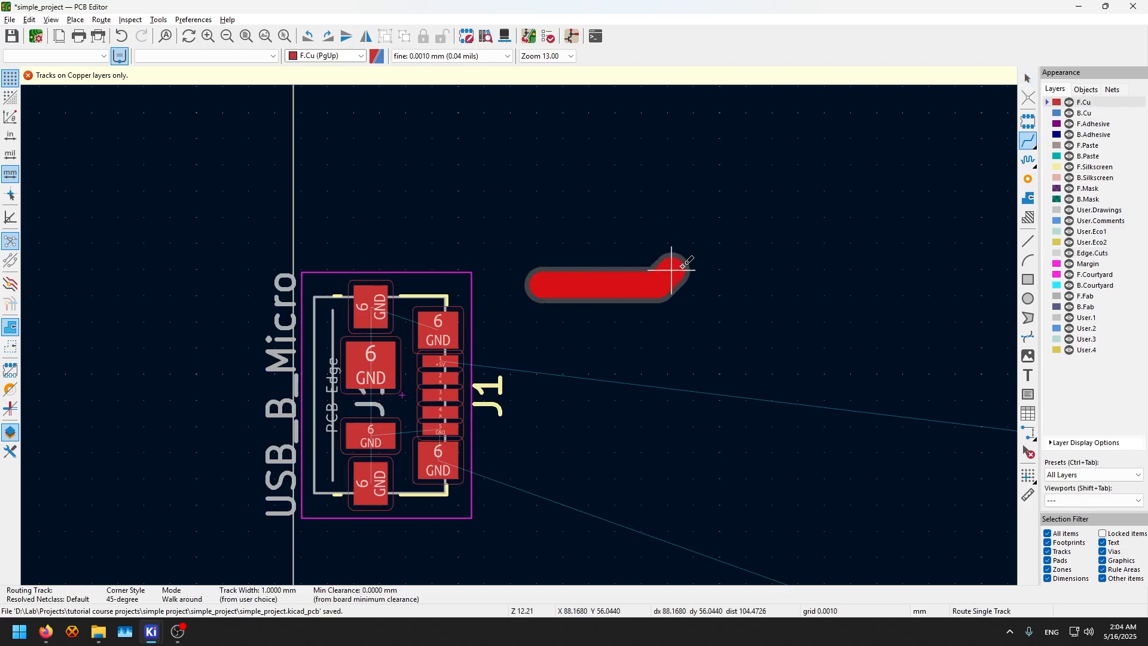
pyautogui.doubleClick(695, 263)
# Set the default track width to use the netclass width and delete the 1 mm test track
pyautogui.click(461, 173)
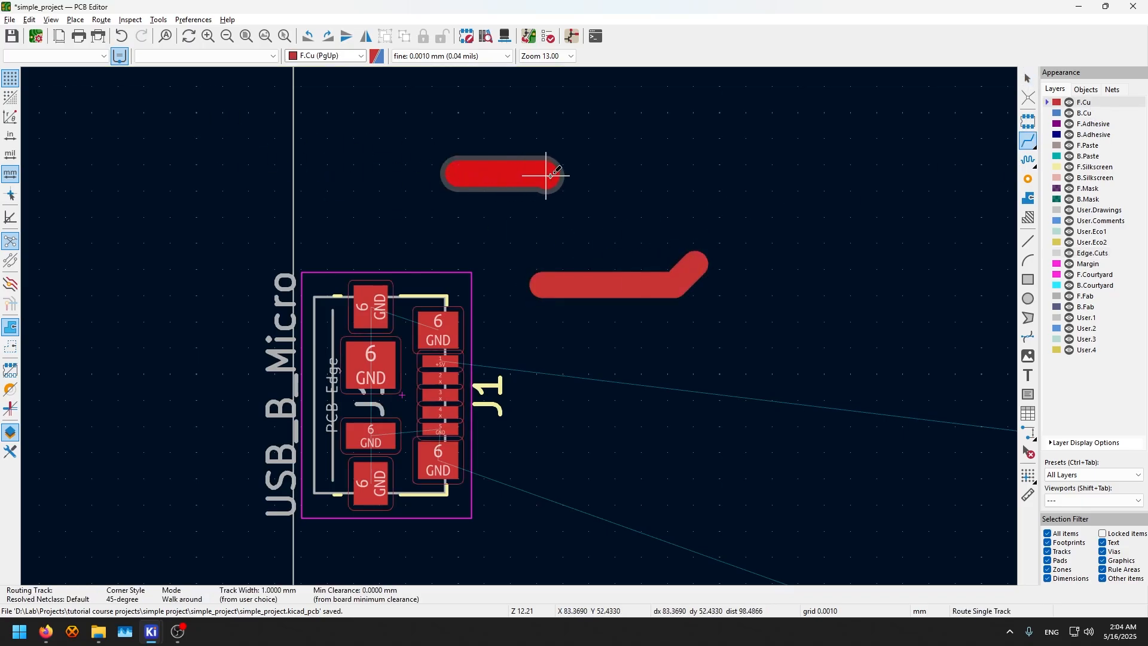
pyautogui.click(100, 56)
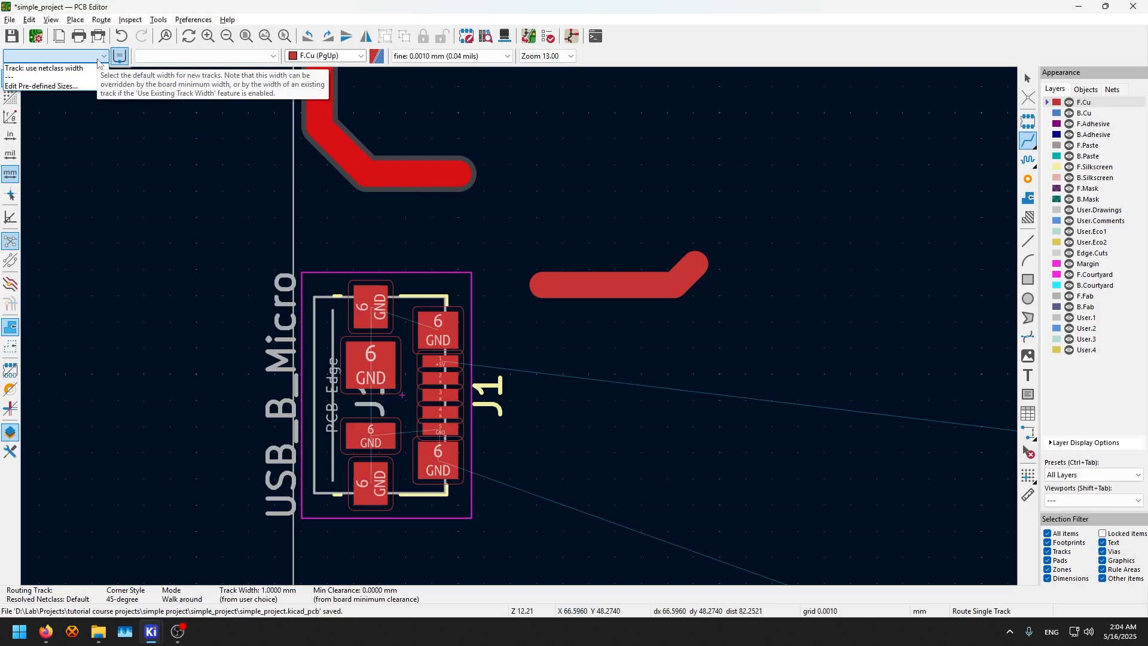
pyautogui.click(99, 68)
pyautogui.press('Escape')
pyautogui.press('Escape')
pyautogui.moveTo(769, 218); pyautogui.dragTo(563, 327)
pyautogui.press('Delete')
# Route a short bent track at the 0.2 mm netclass width on F.Cu to the upper right of J1
pyautogui.press('x')
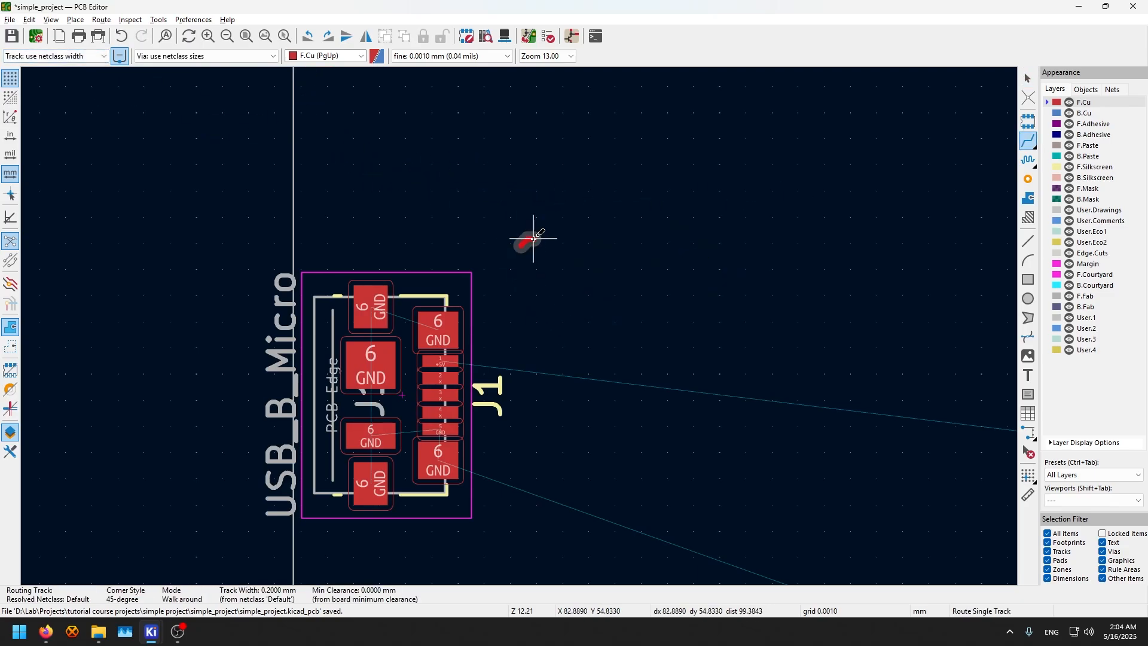
pyautogui.scroll(3, 621, 258)
pyautogui.scroll(2, 520, 325)
pyautogui.scroll(-5, 515, 323)
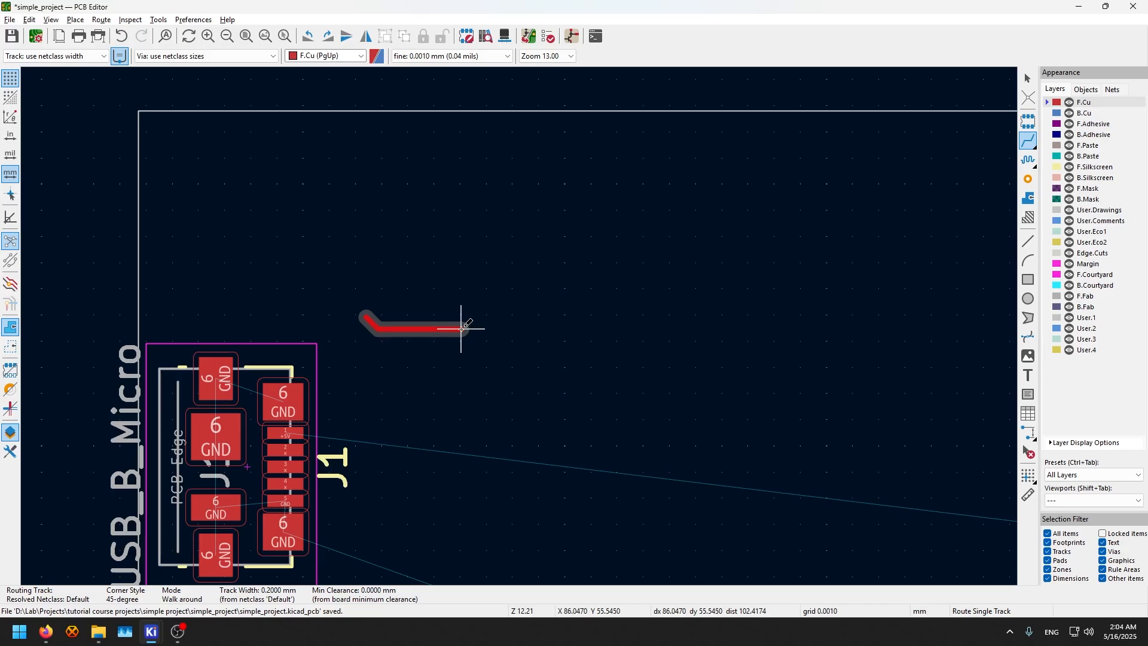
pyautogui.press('q')
pyautogui.press('Escape')
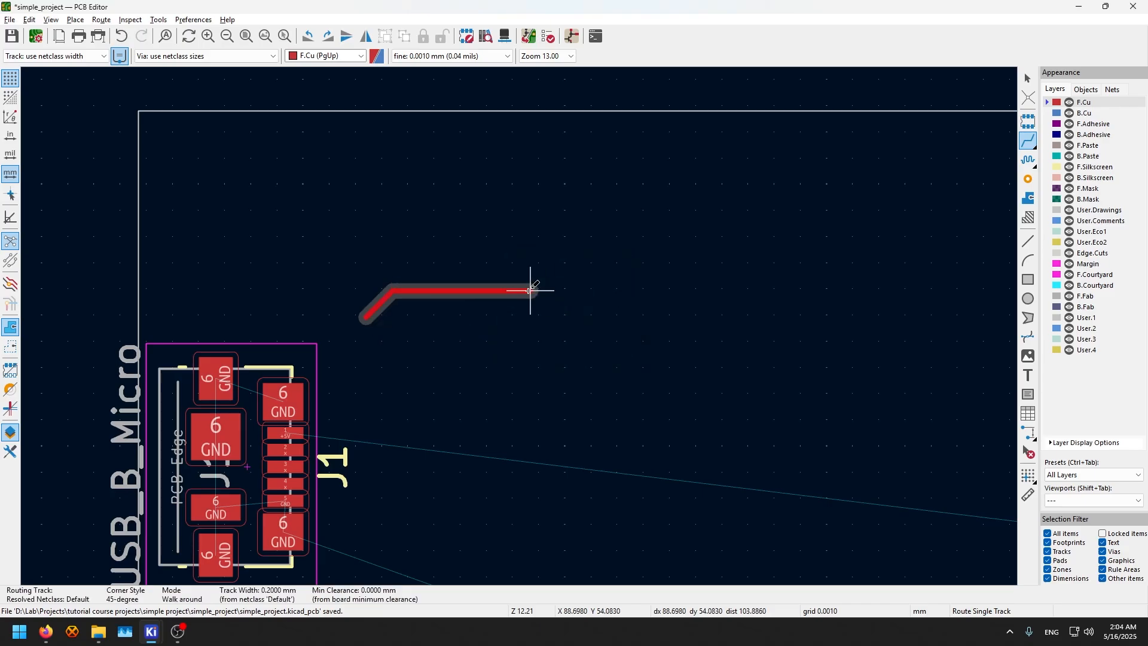
pyautogui.scroll(3, 386, 324)
pyautogui.doubleClick(513, 326)
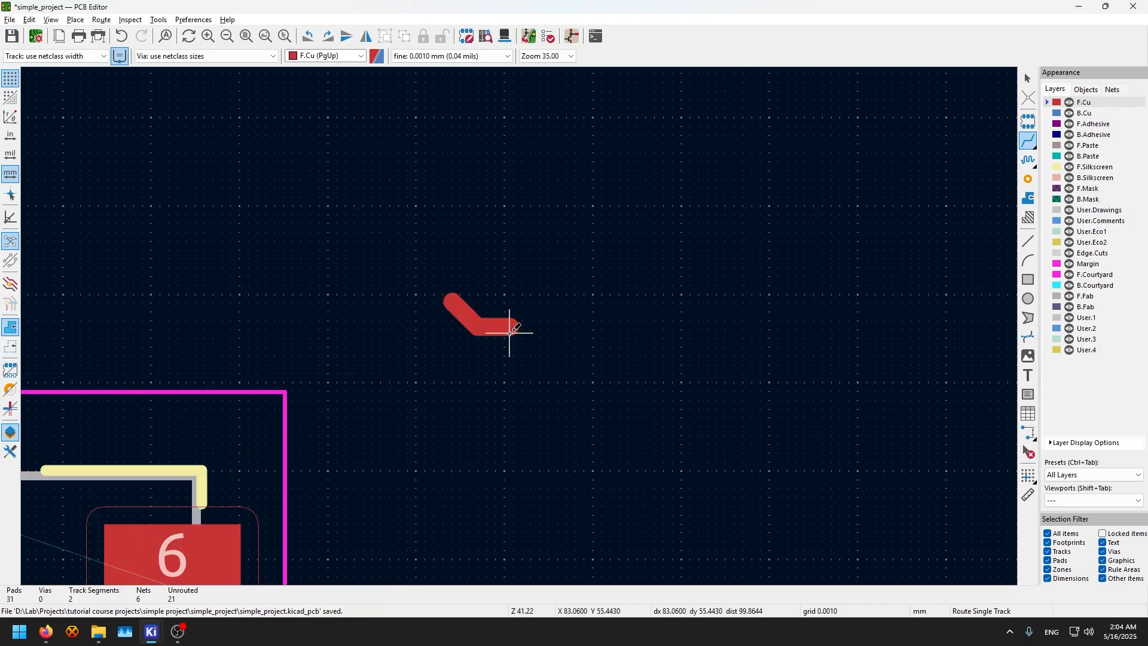
# Apply custom routing dimensions of 1 mm track width, 0.6 mm via diameter and 0.3 mm via hole
pyautogui.press('q')
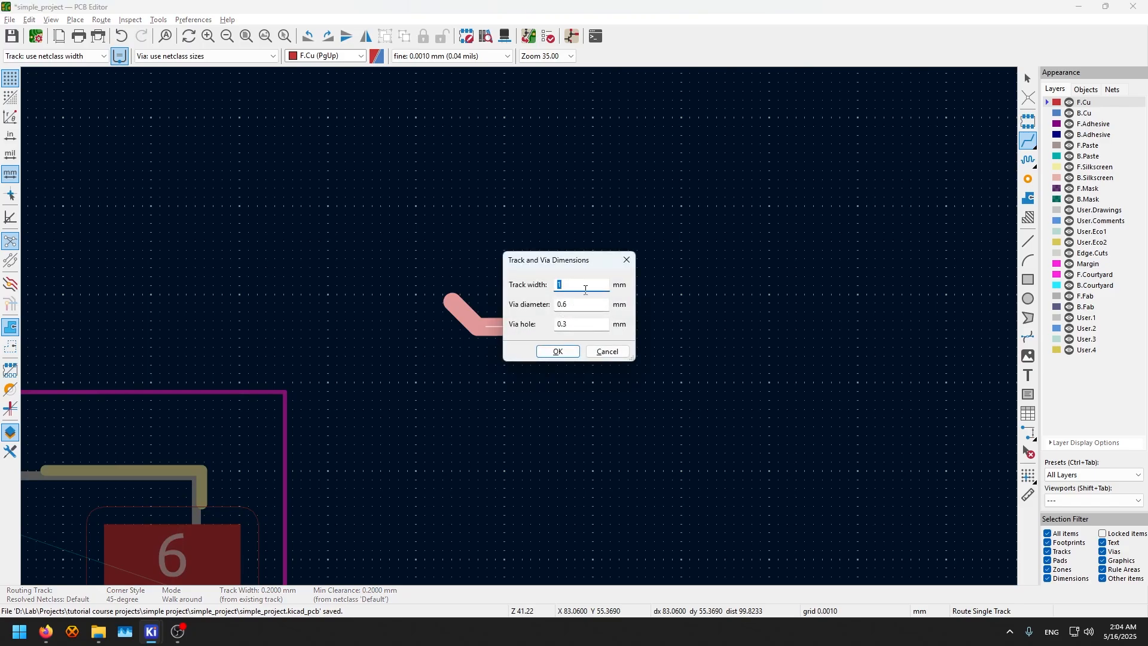
pyautogui.click(558, 351)
pyautogui.press('Escape')
pyautogui.scroll(-3, 520, 330)
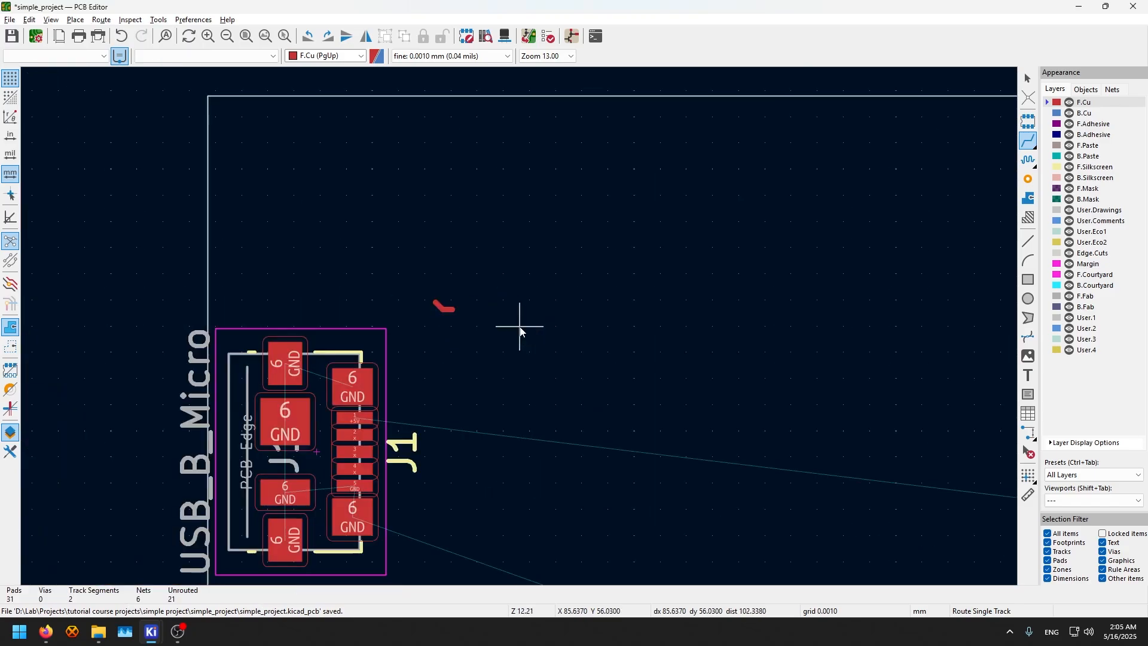
# Delete the short bent test track to the upper right of J1
pyautogui.press('Escape')
pyautogui.click(448, 307)
pyautogui.press('Delete')
pyautogui.scroll(3, 431, 357)
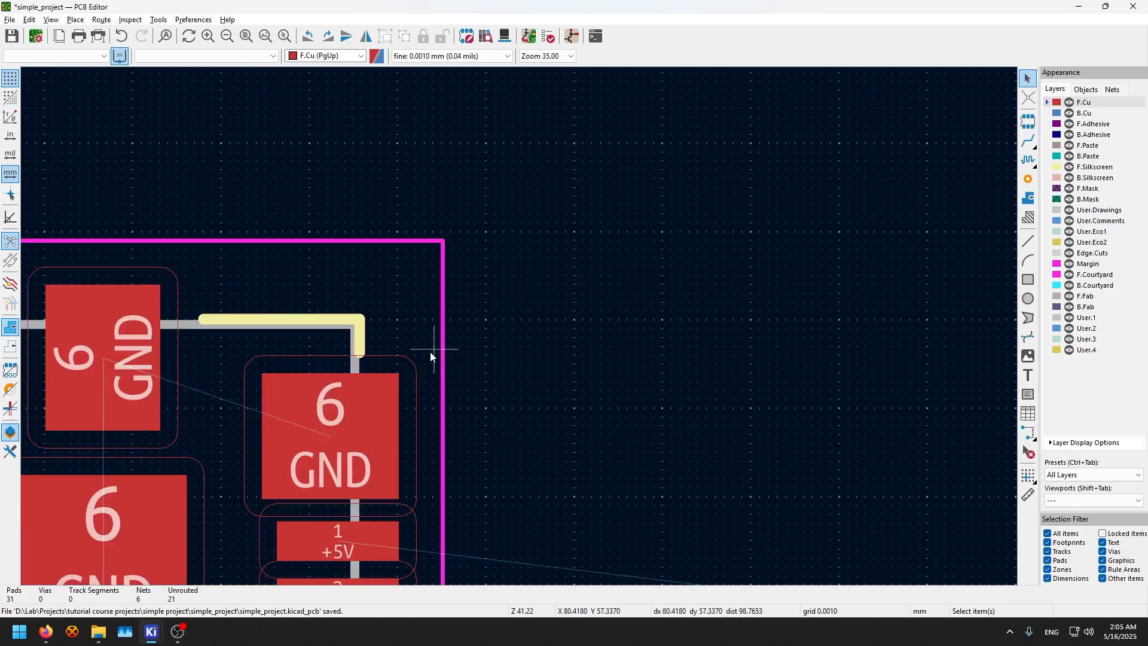
pyautogui.press('x')
pyautogui.scroll(-3, 372, 410)
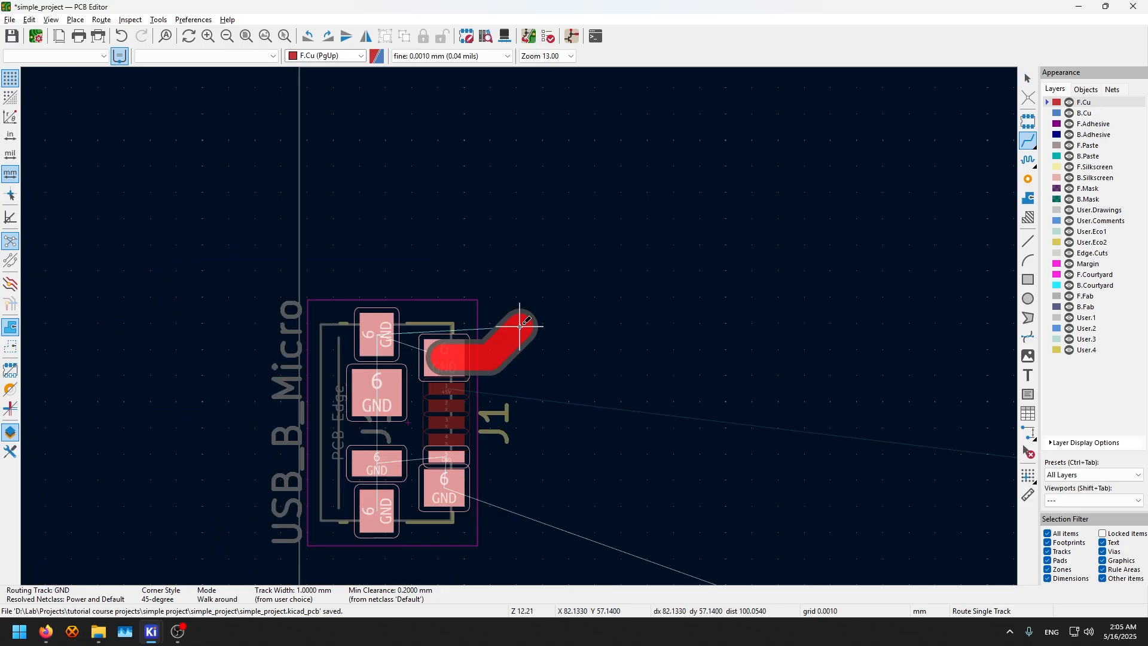
pyautogui.press('Escape')
# Route a 1 mm wide +3.3V test track on F.Cu from C2's pad 1 toward J1, ending in the open area between them
pyautogui.scroll(-5, 512, 341)
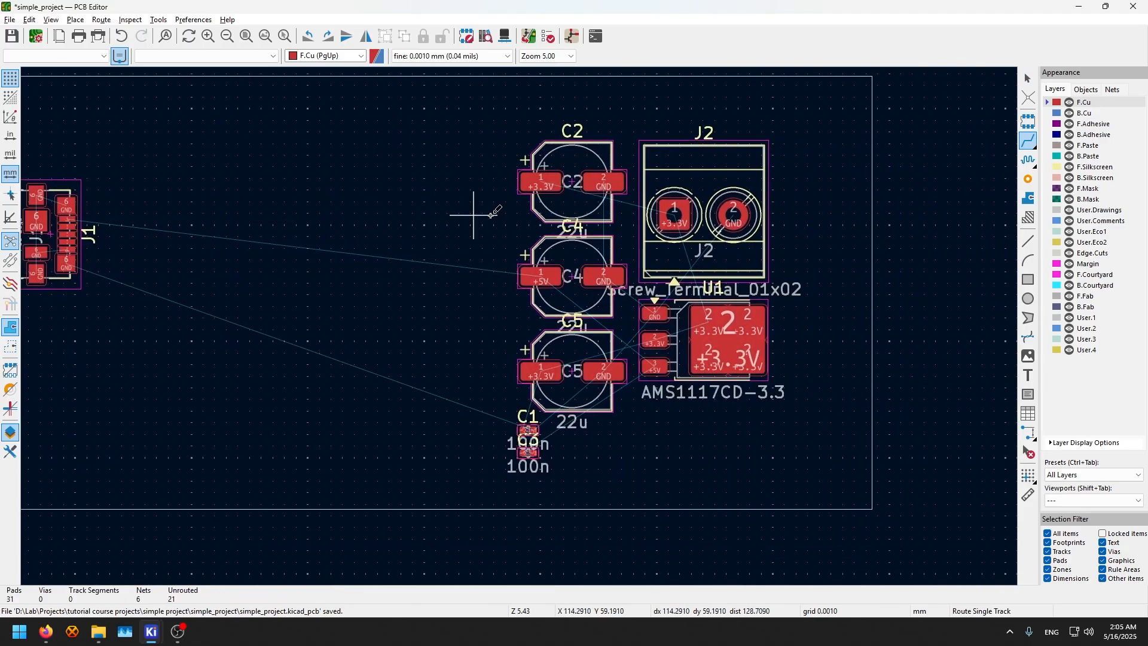
pyautogui.click(541, 181)
pyautogui.click(357, 188)
pyautogui.press('Escape')
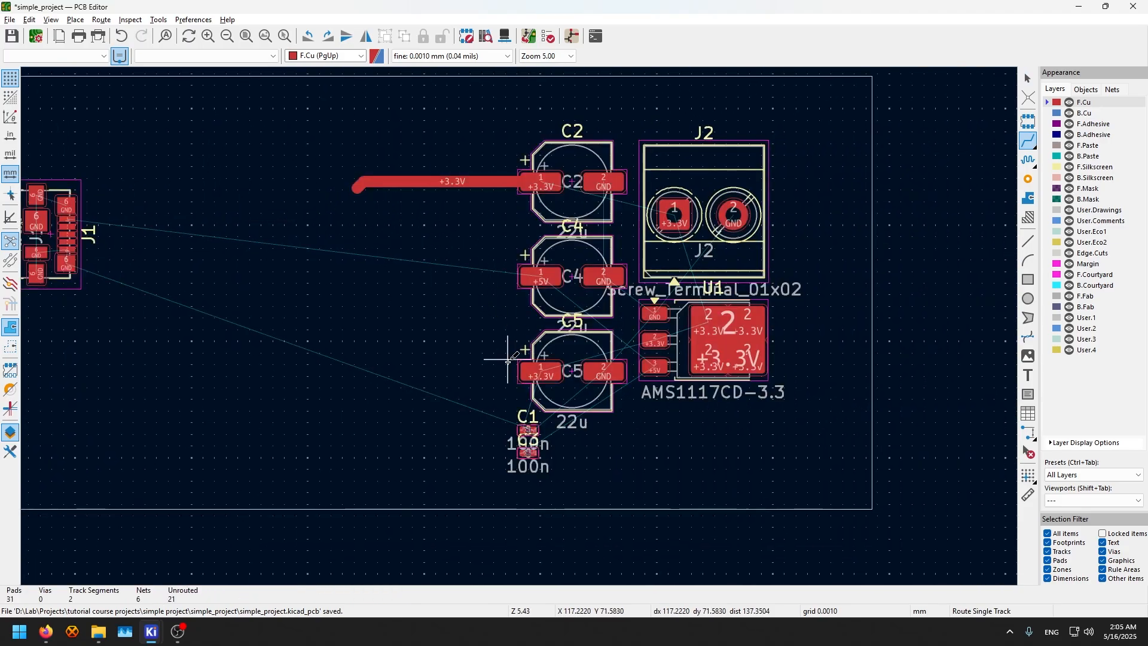
pyautogui.press('Escape')
# Switch the track routing tool to Route Differential Pair
pyautogui.scroll(3, 527, 426)
pyautogui.moveTo(691, 290); pyautogui.dragTo(397, 473, button='middle')
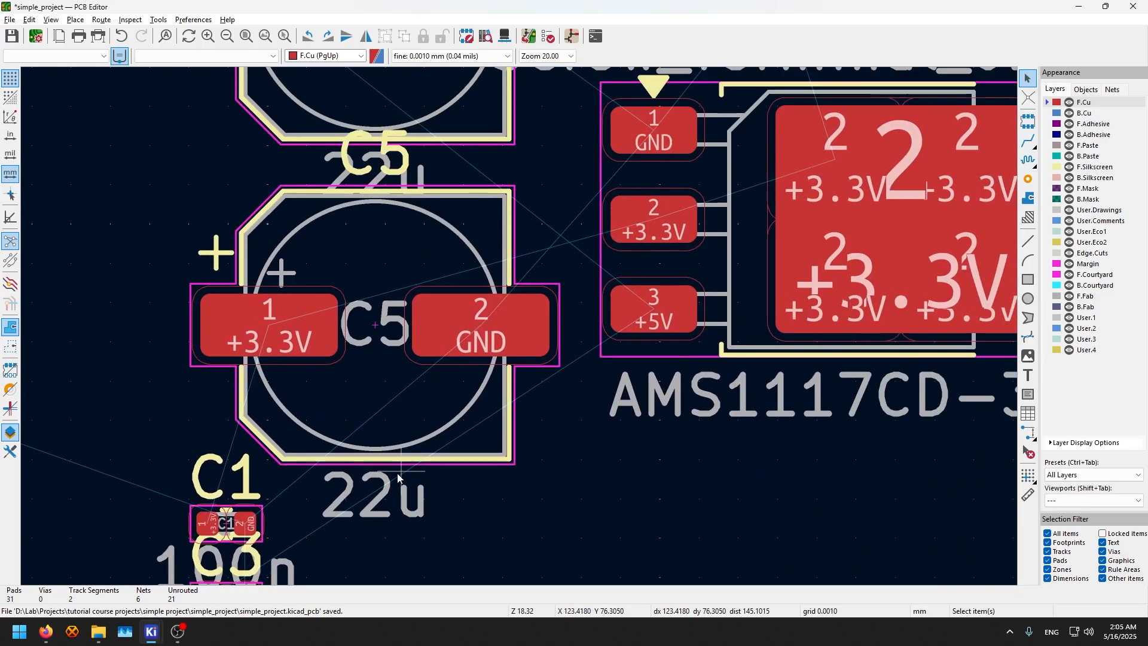
pyautogui.scroll(-3, 519, 327)
pyautogui.moveTo(229, 280); pyautogui.dragTo(643, 413, button='middle')
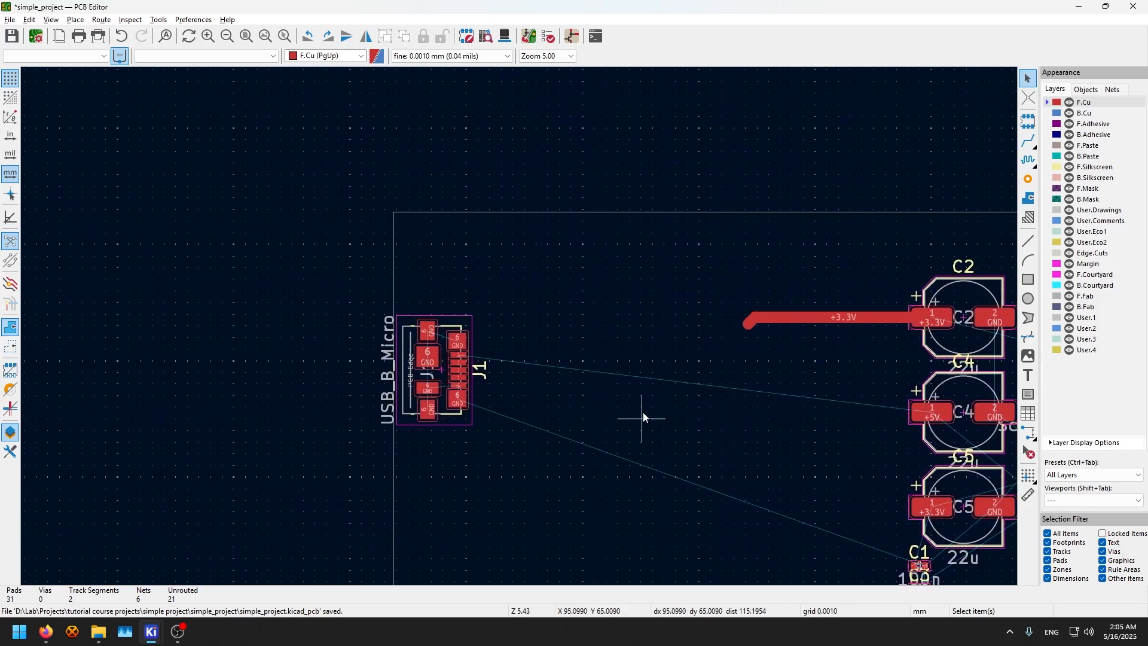
pyautogui.click(1034, 149)
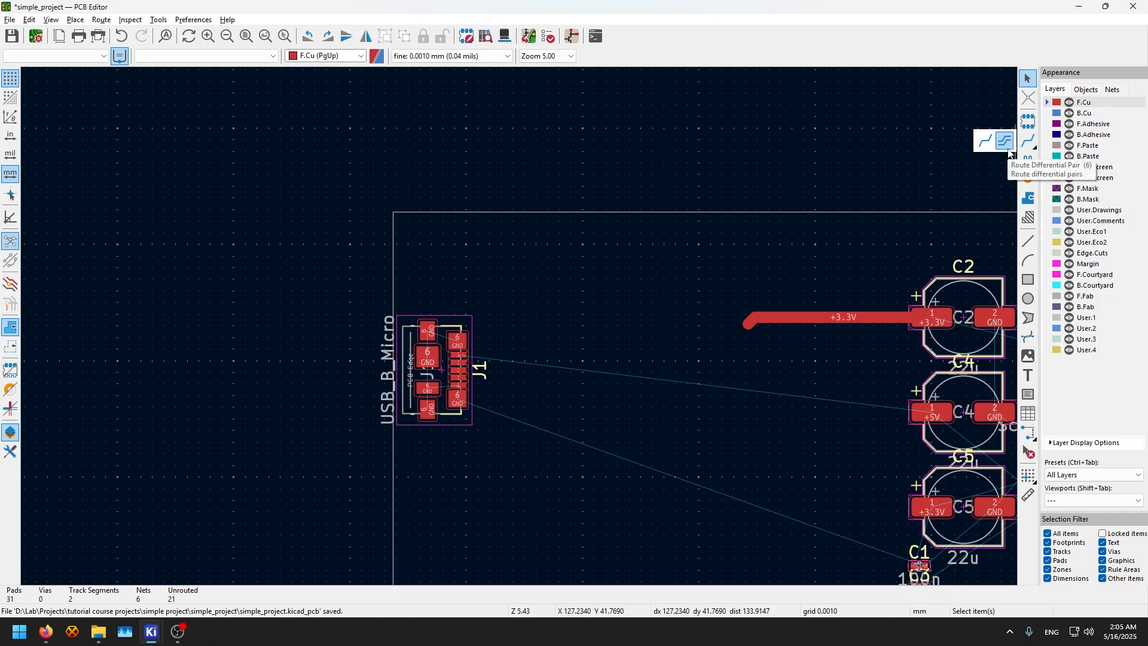
pyautogui.click(1007, 141)
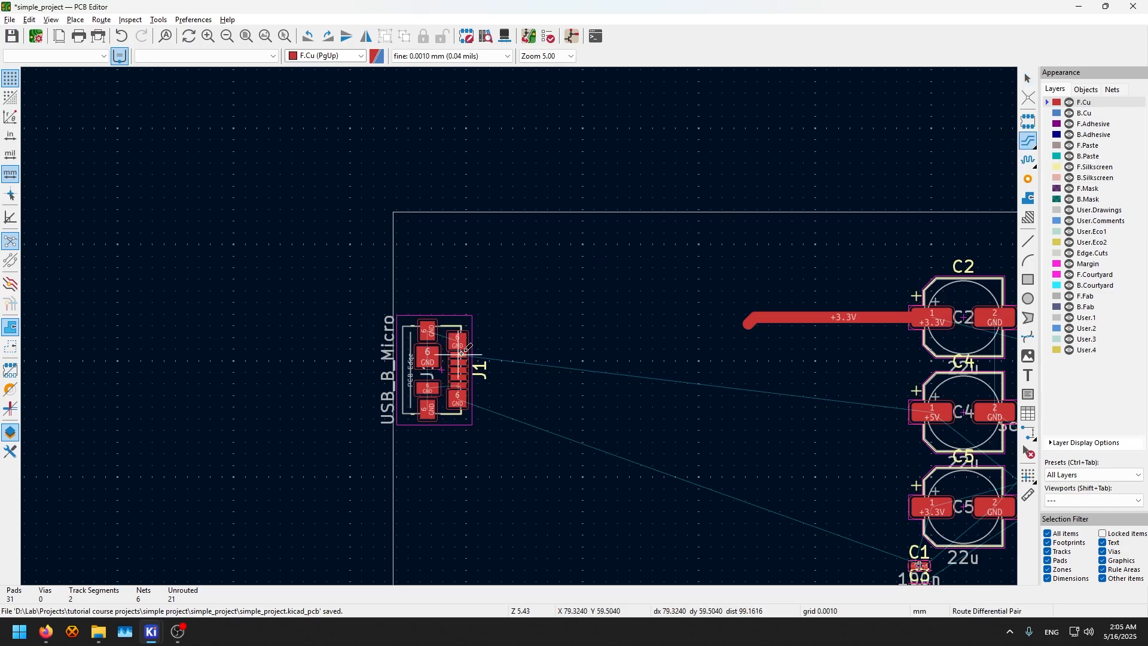
pyautogui.scroll(5, 440, 353)
pyautogui.scroll(-3, 526, 320)
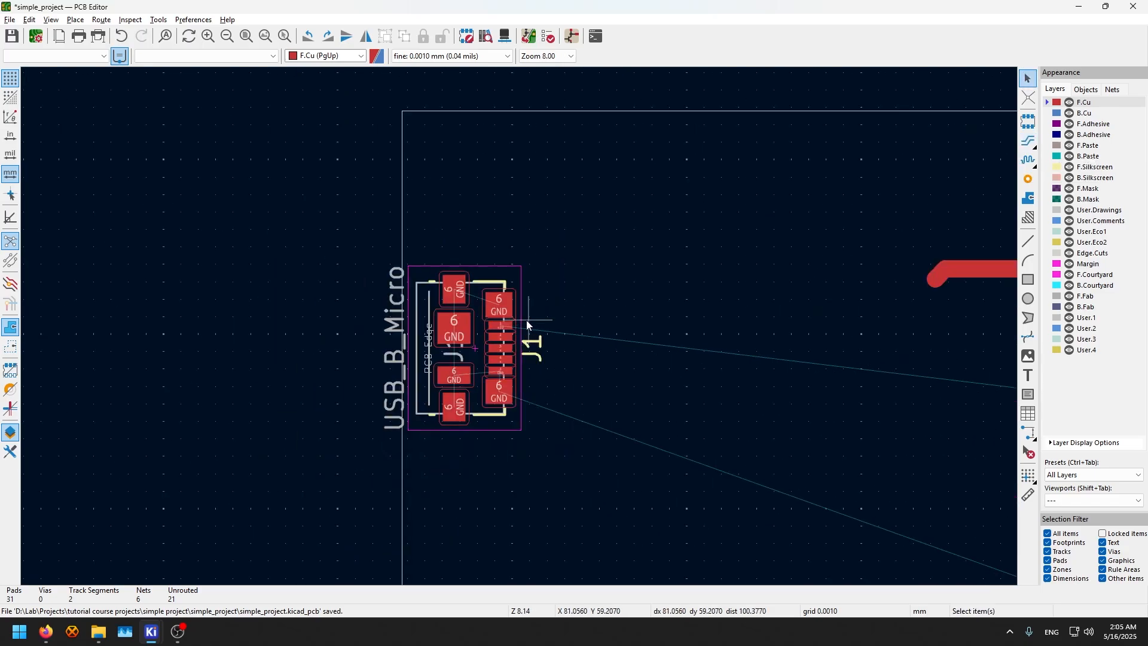
# Move J1's silkscreen reference text to just below its footprint
pyautogui.scroll(5, 436, 181)
pyautogui.scroll(-5, 526, 329)
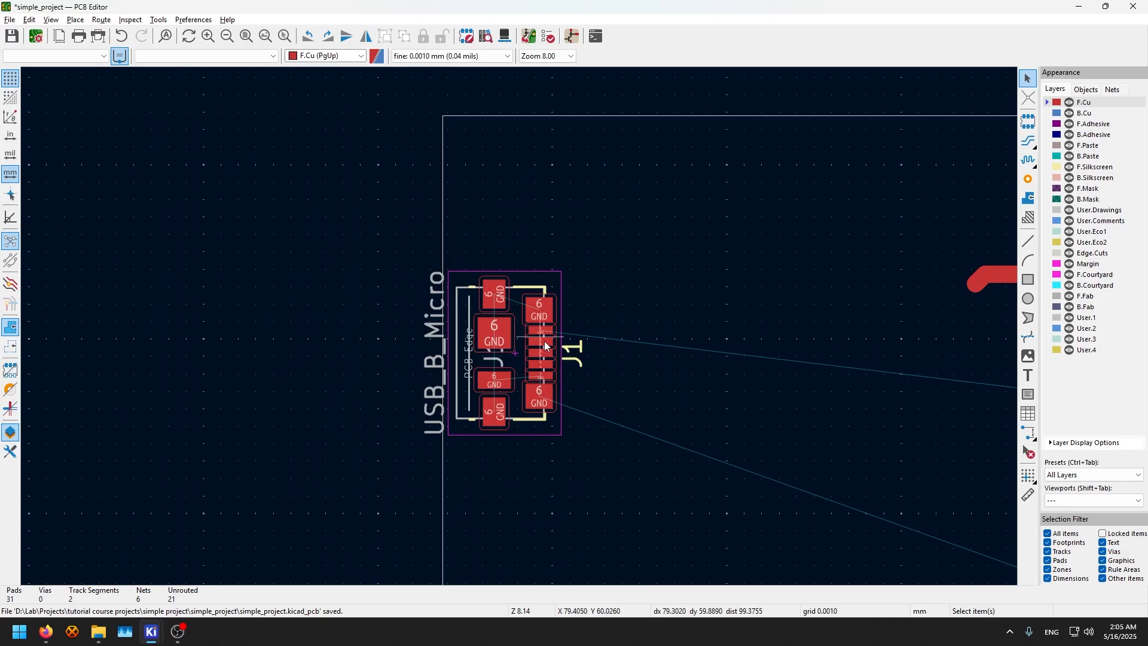
pyautogui.scroll(4, 520, 330)
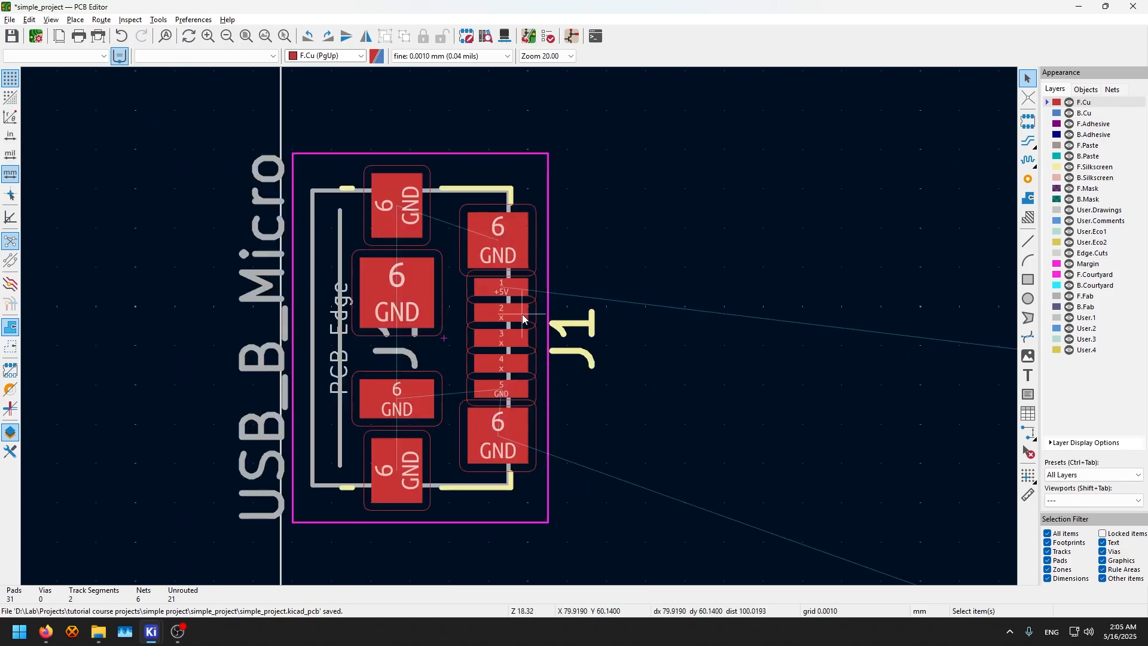
pyautogui.click(573, 336)
pyautogui.press('m')
pyautogui.scroll(-3, 573, 339)
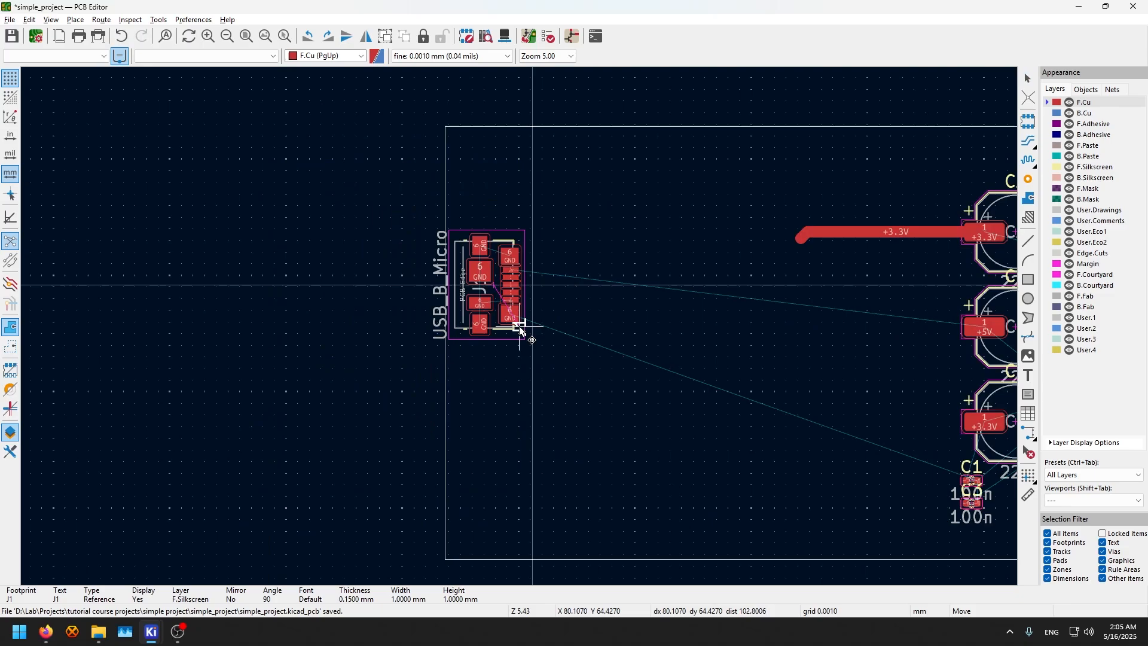
pyautogui.click(492, 359)
# Delete the +3.3V test track at C2 and save the board
pyautogui.scroll(2, 534, 317)
pyautogui.scroll(-3, 582, 311)
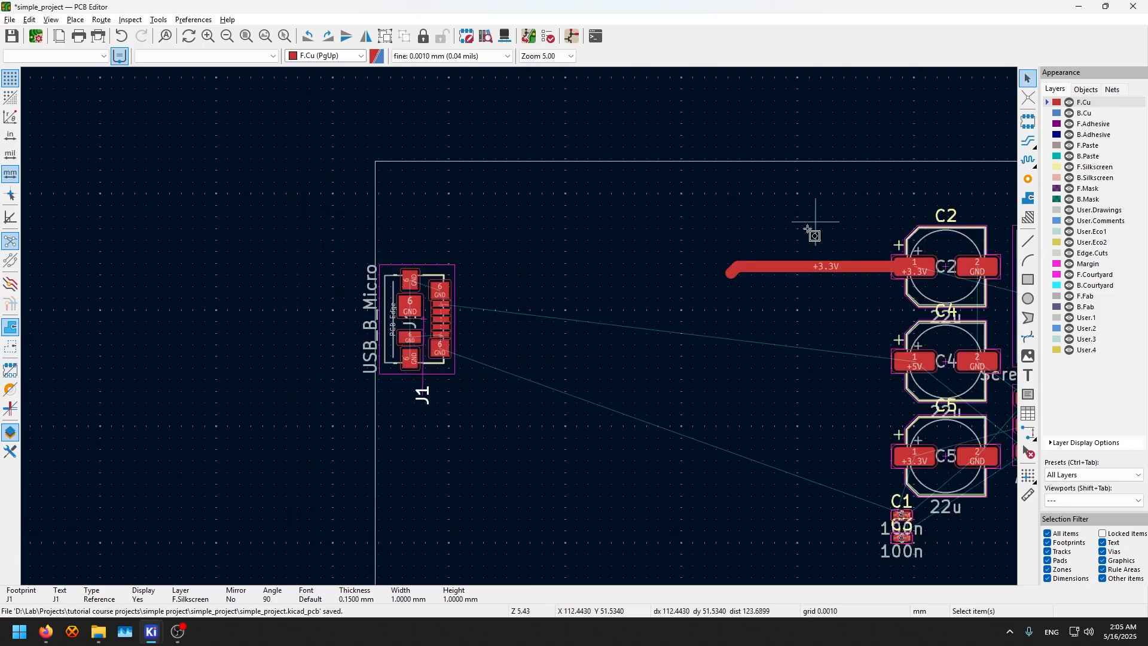
pyautogui.click(801, 267)
pyautogui.press('Delete')
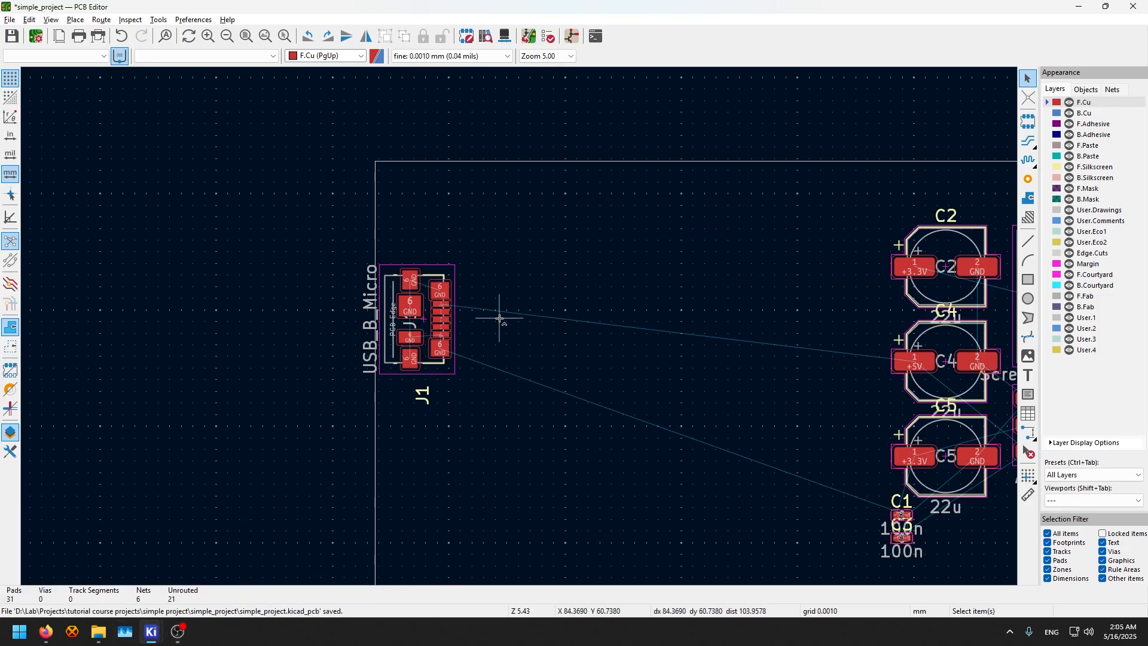
pyautogui.hotkey('ctrl', 's')
# Try to start a differential pair from J1's pad 2 and its GND pads
pyautogui.scroll(5, 498, 315)
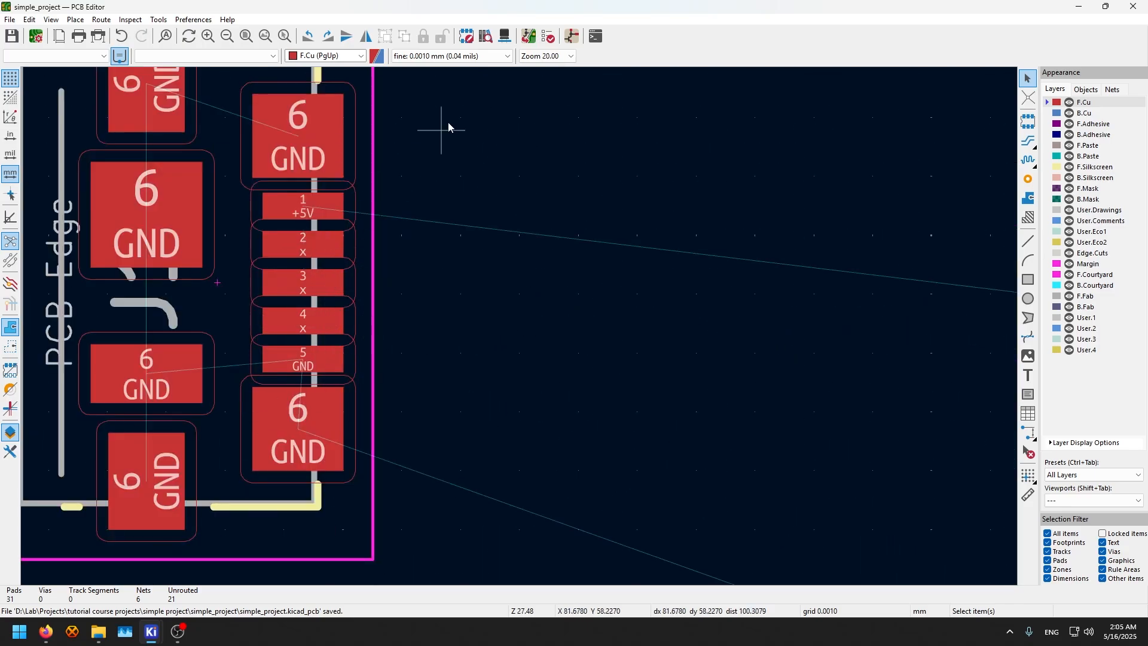
pyautogui.click(1028, 141)
pyautogui.click(329, 249)
pyautogui.click(279, 413)
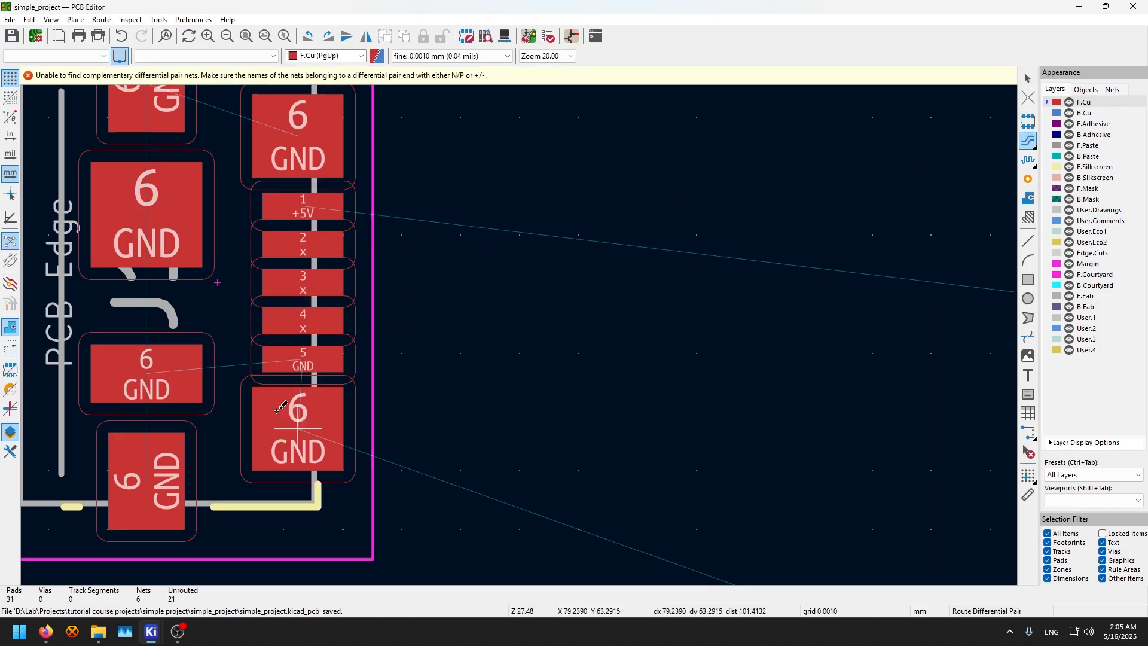
pyautogui.click(151, 312)
pyautogui.click(149, 211)
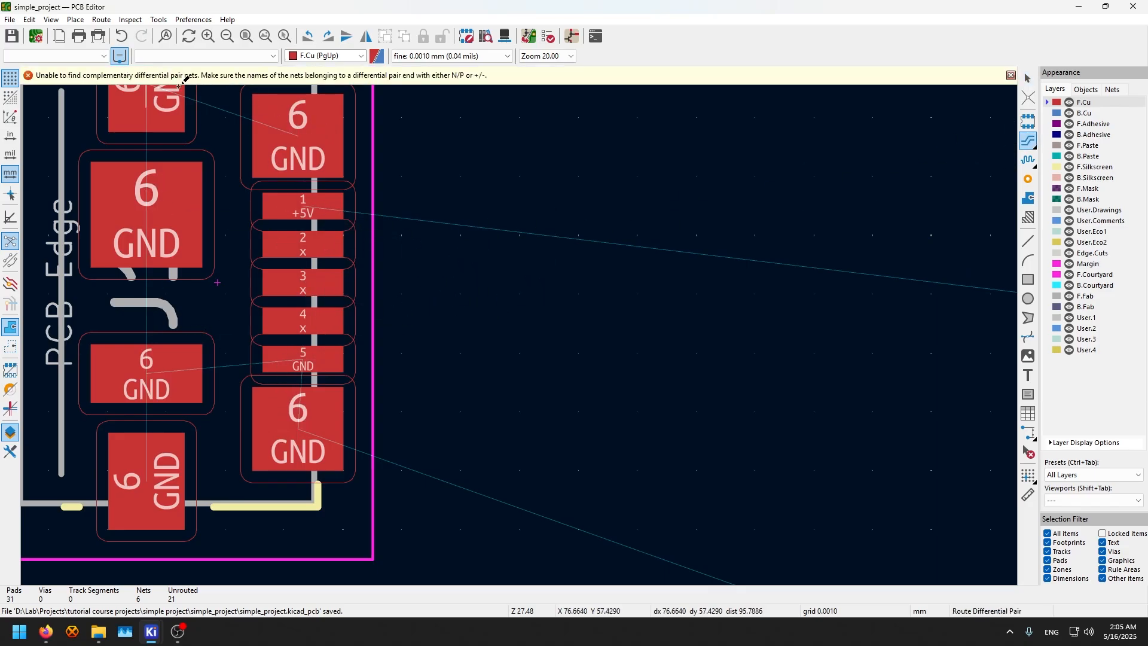
pyautogui.press('Escape')
# Switch to the Schematic Editor and delete the no-connect flags on J1's D+ and D- pins
pyautogui.moveTo(153, 635)
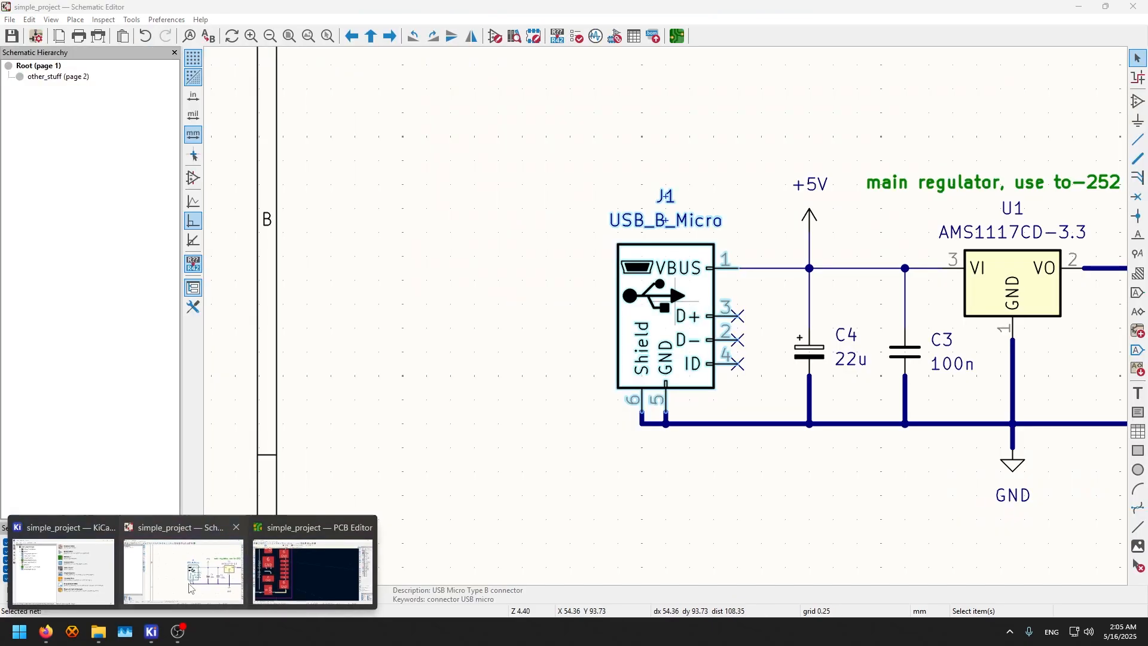
pyautogui.click(192, 576)
pyautogui.scroll(5, 785, 375)
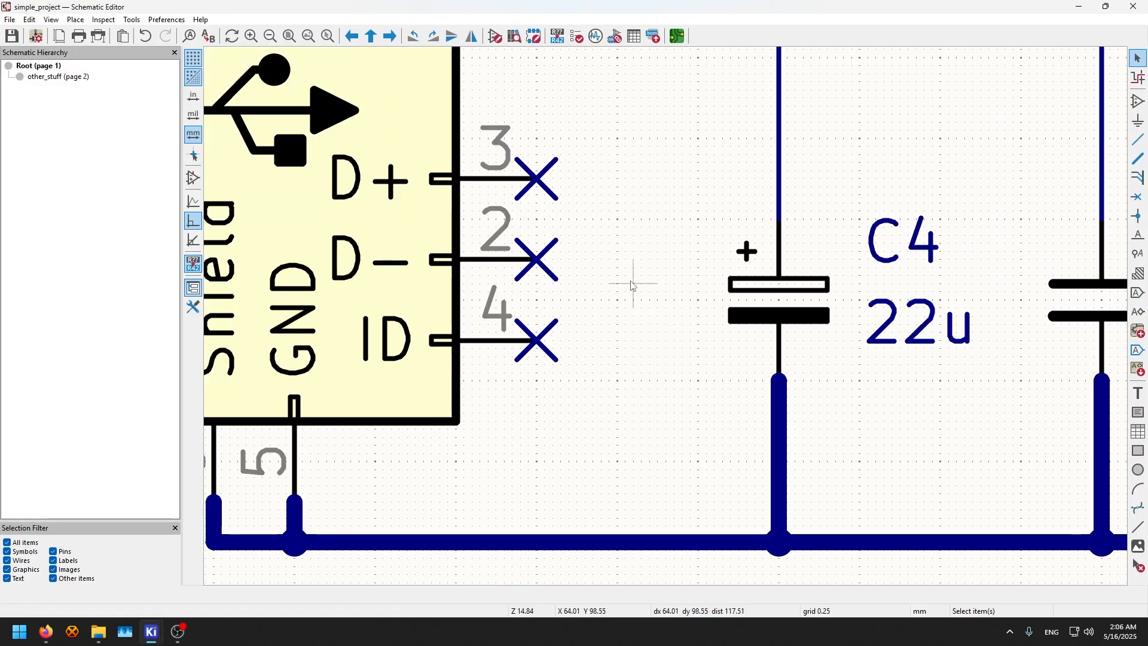
pyautogui.click(556, 195)
pyautogui.press('Delete')
pyautogui.click(557, 266)
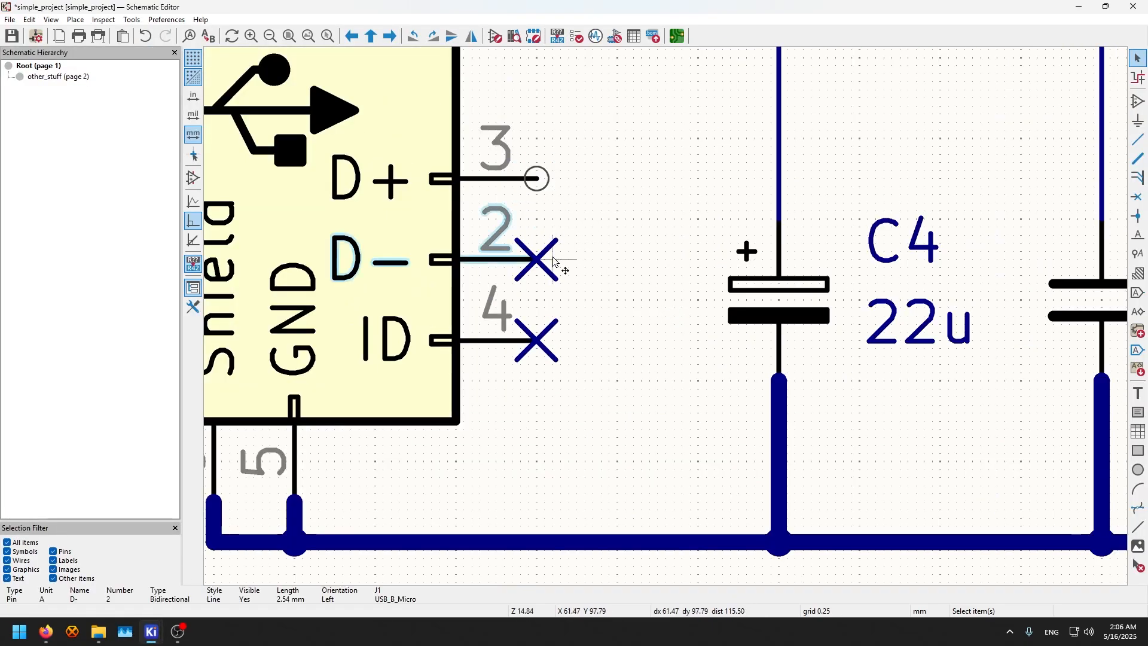
pyautogui.press('Delete')
pyautogui.scroll(2, 560, 284)
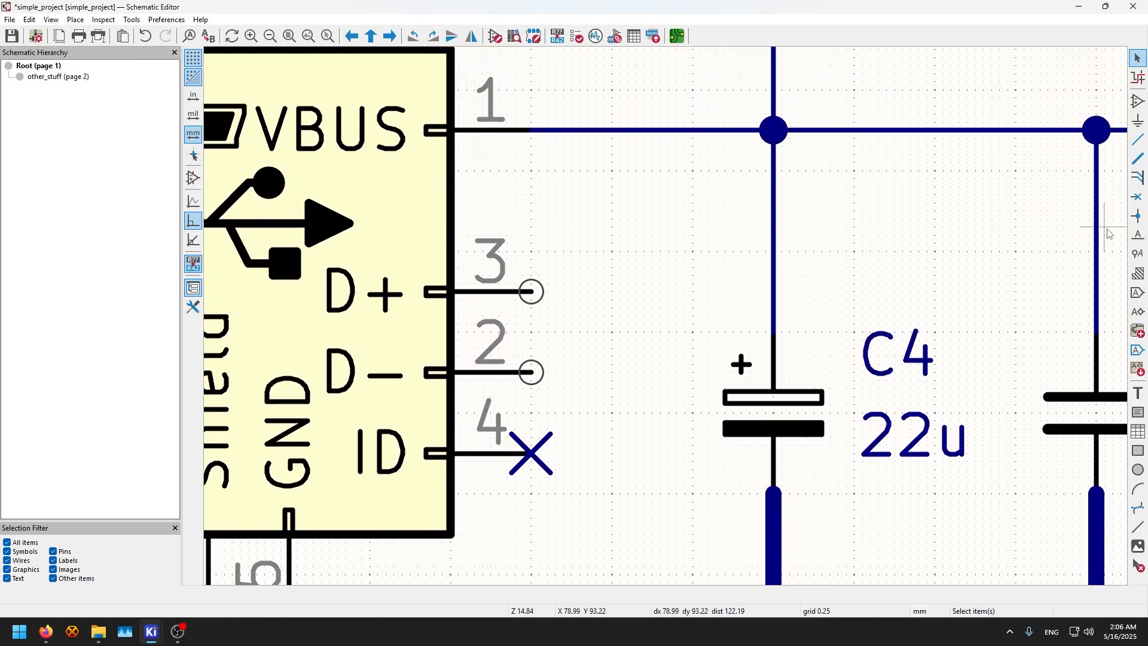
# Place a net label USB_P on the end of J1's D+ pin
pyautogui.click(1138, 235)
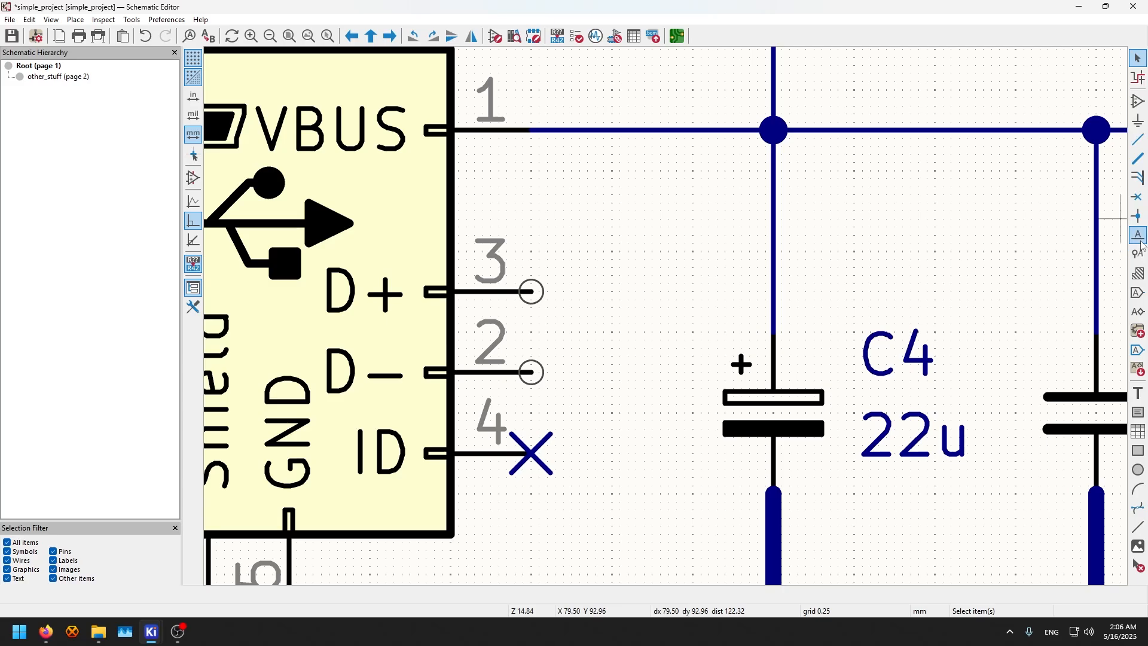
pyautogui.click(460, 260)
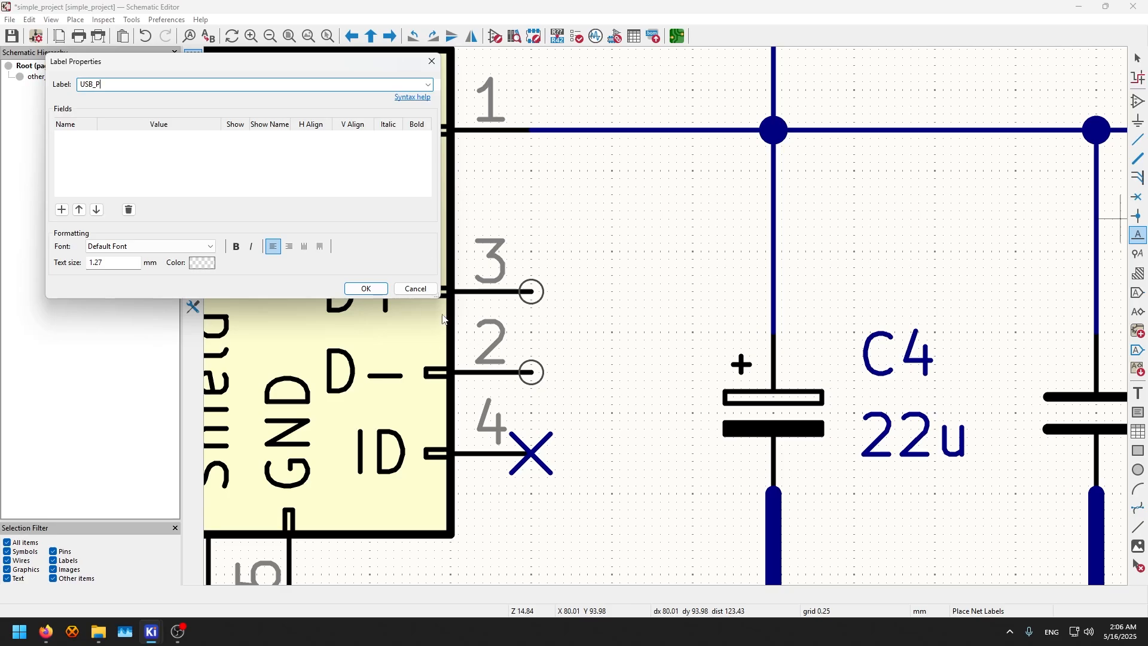
pyautogui.write('USB_P')
pyautogui.click(377, 290)
pyautogui.click(531, 292)
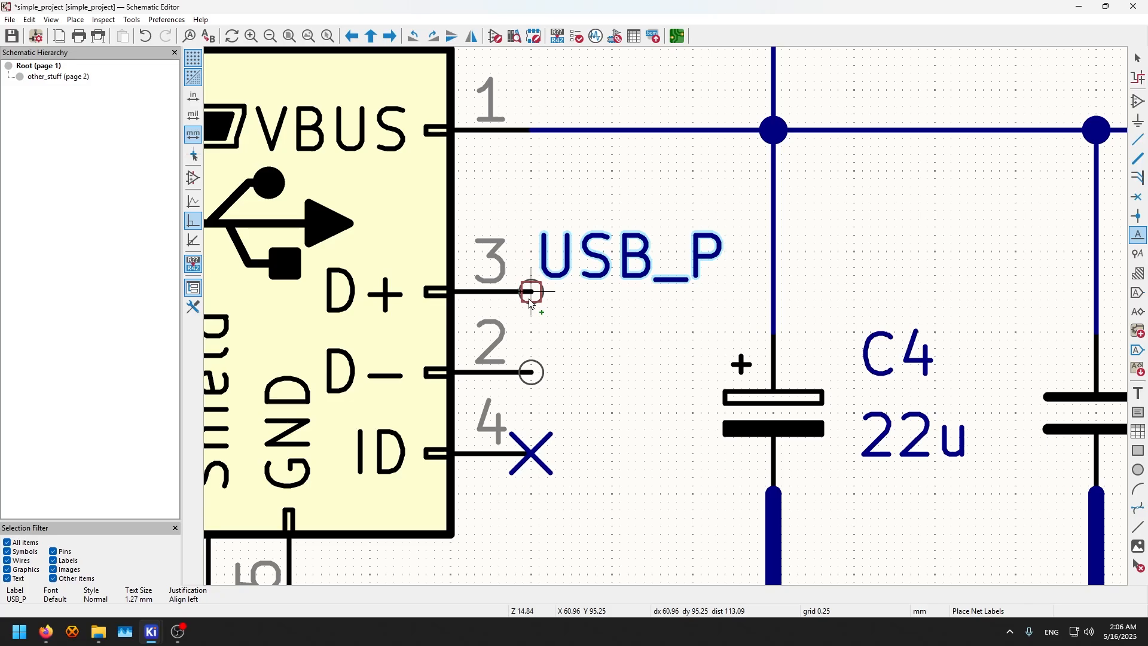
# Place a net label USB_N on the end of J1's D- pin and save the schematic
pyautogui.click(532, 372)
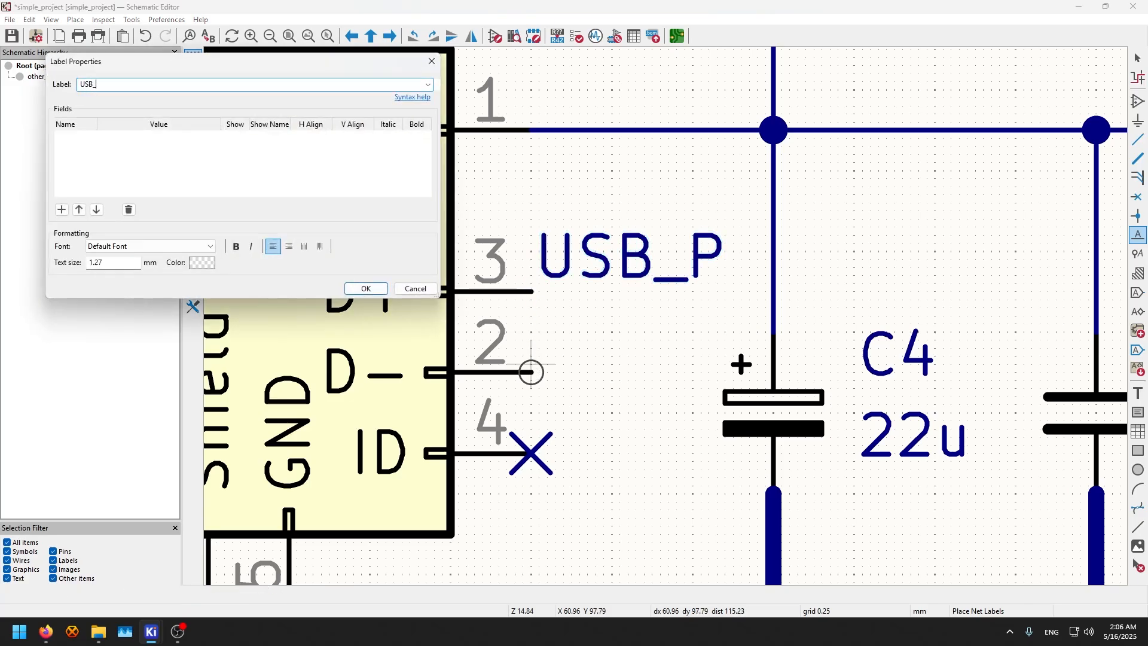
pyautogui.click(367, 289)
pyautogui.click(530, 372)
pyautogui.press('Escape')
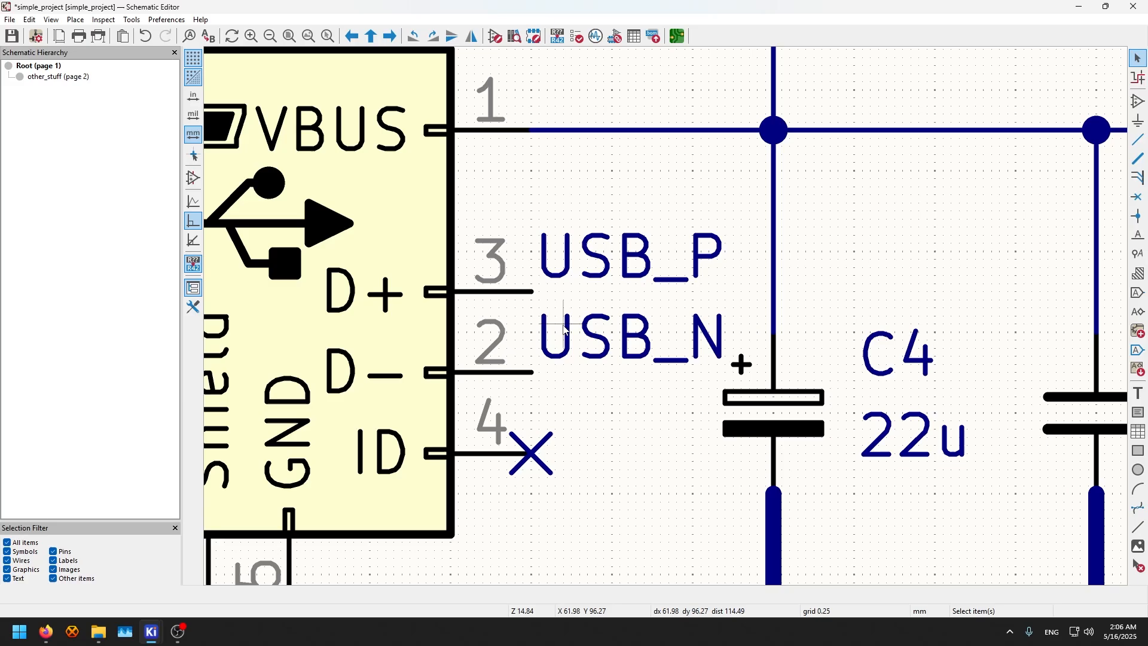
pyautogui.hotkey('ctrl', 's')
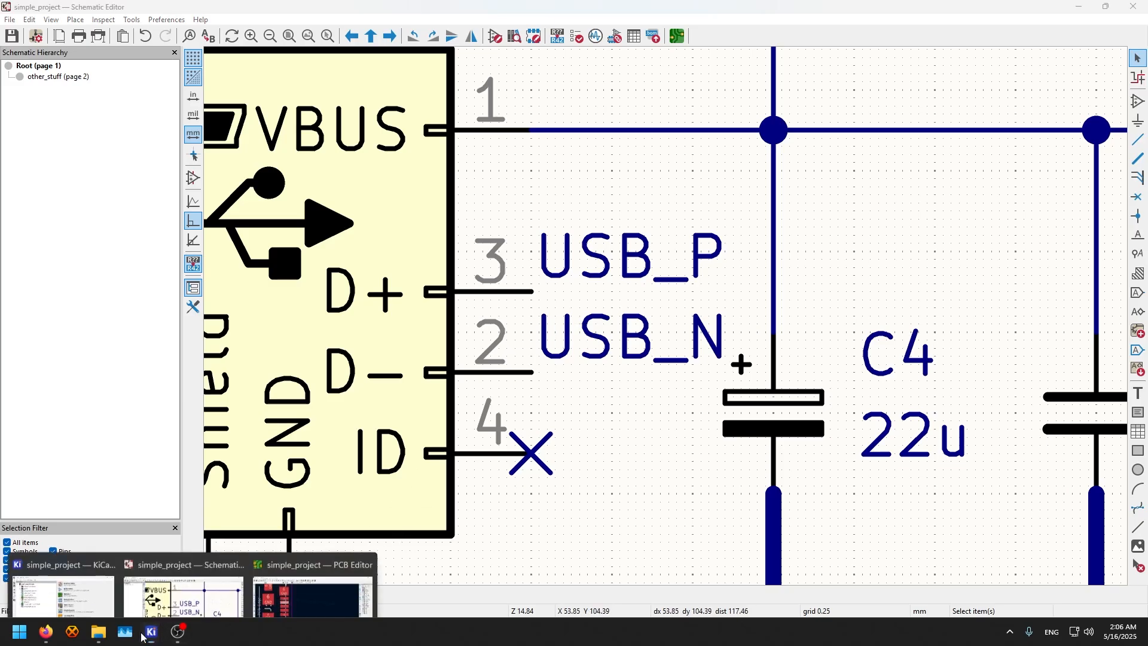
# Switch to the PCB Editor and update the PCB from the schematic to bring in the USB_P and USB_N nets
pyautogui.moveTo(151, 638)
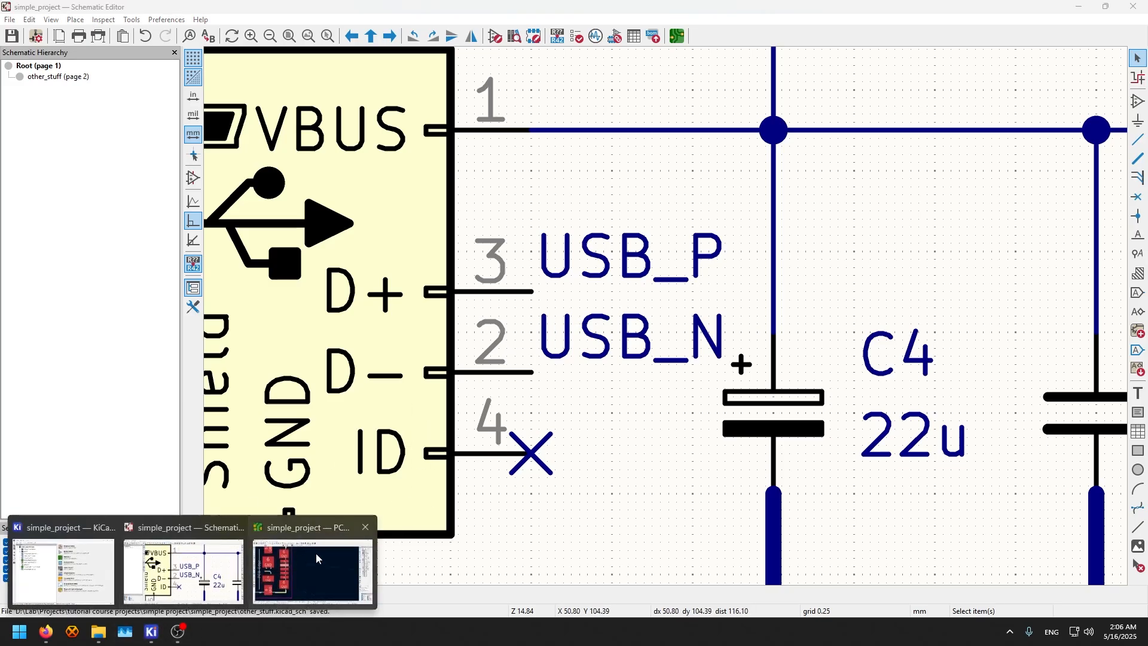
pyautogui.click(313, 571)
pyautogui.scroll(-3, 514, 359)
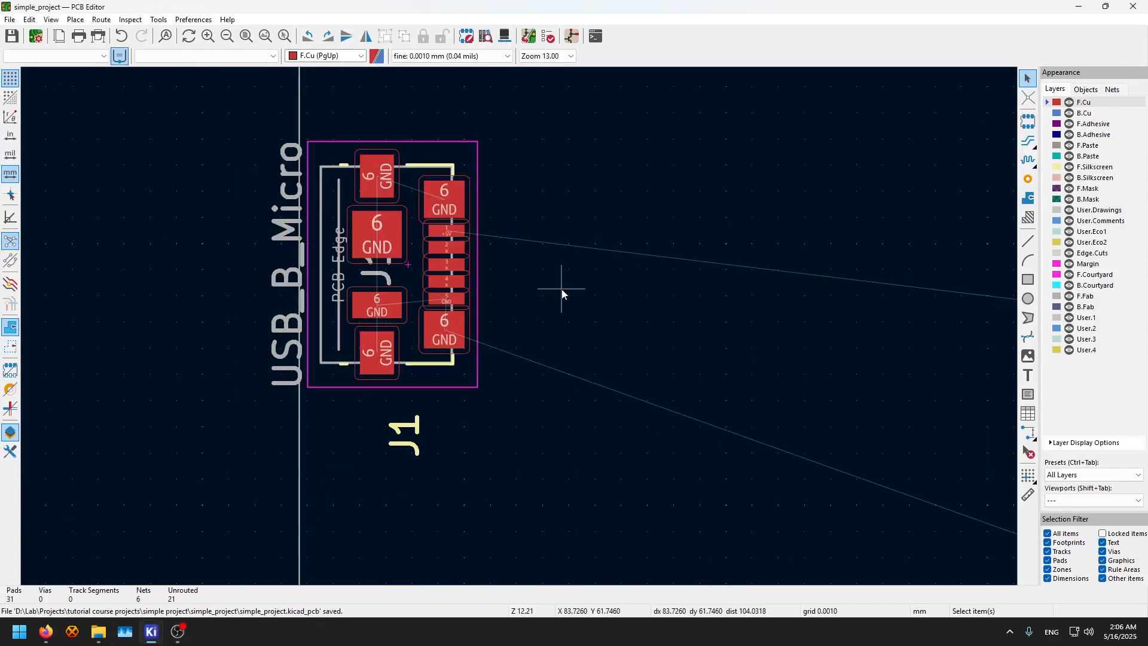
pyautogui.click(531, 37)
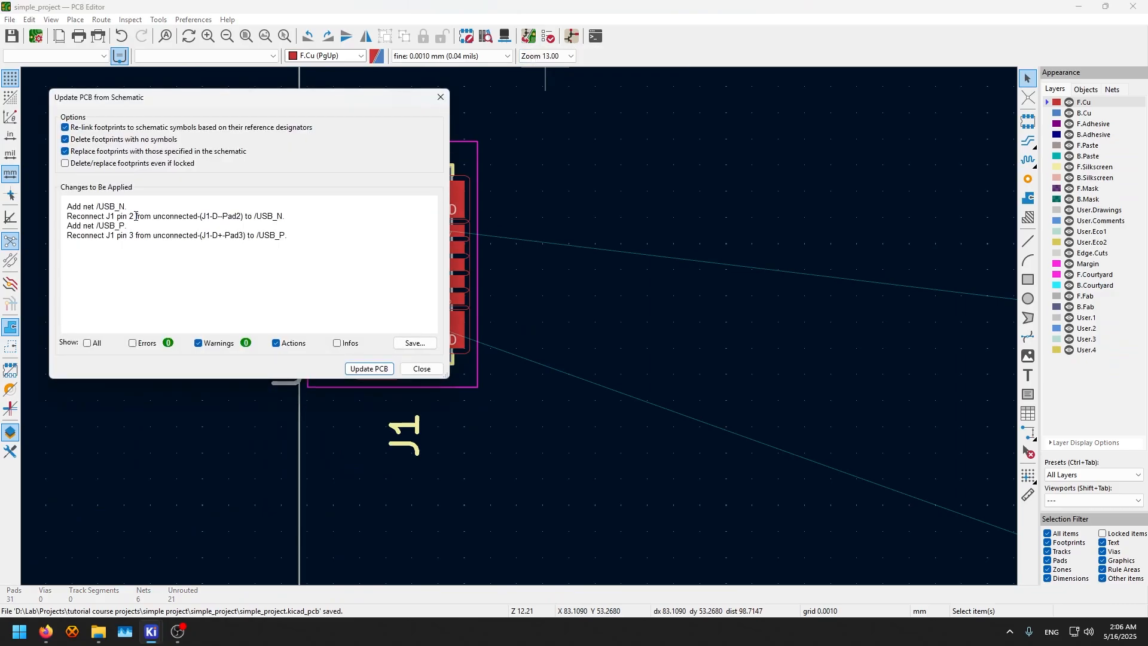
pyautogui.click(368, 369)
pyautogui.click(422, 368)
# Try starting single tracks from J1's USB_P and USB_N pads, cancelling each one
pyautogui.scroll(5, 518, 310)
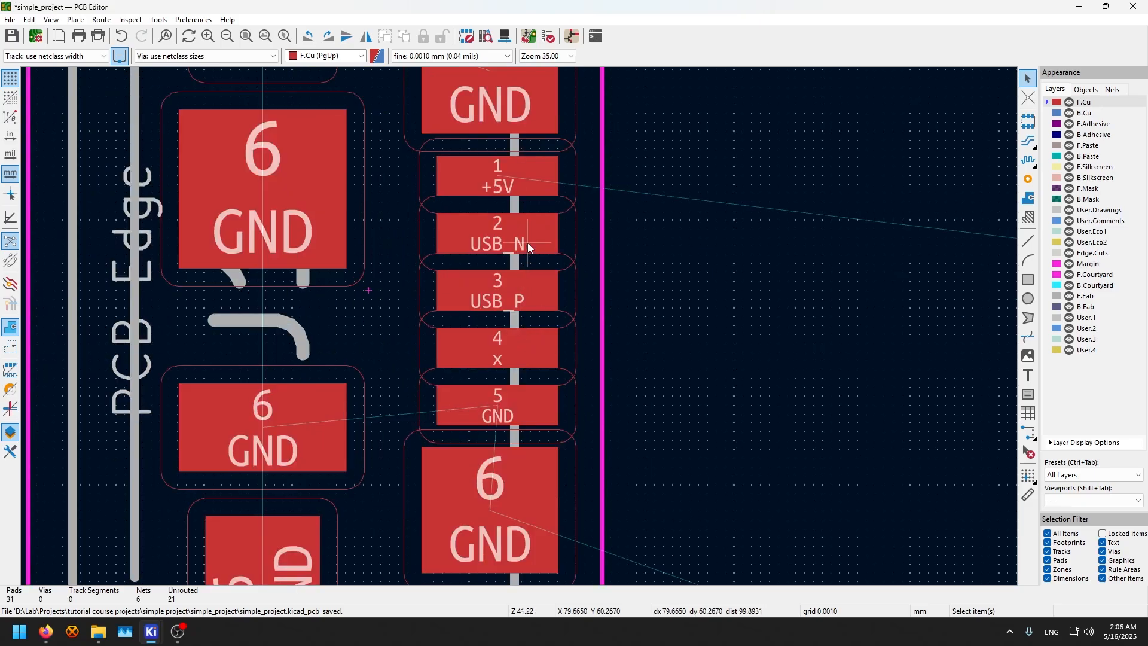
pyautogui.press('x')
pyautogui.press('Escape')
pyautogui.click(499, 292)
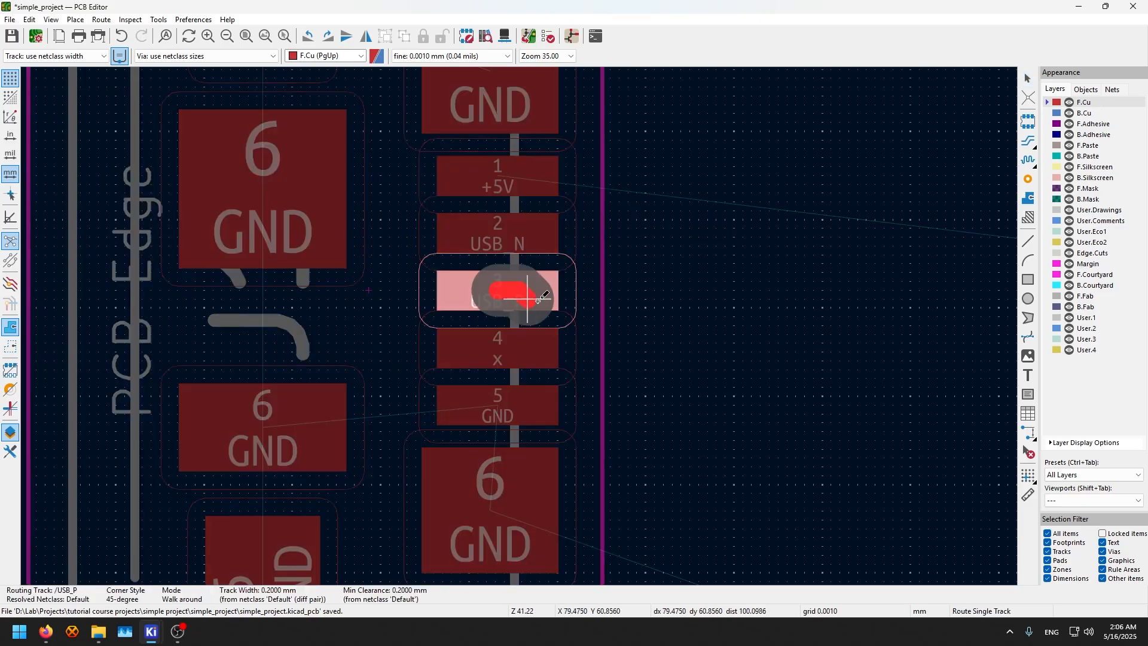
pyautogui.scroll(-3, 525, 320)
pyautogui.press('Escape')
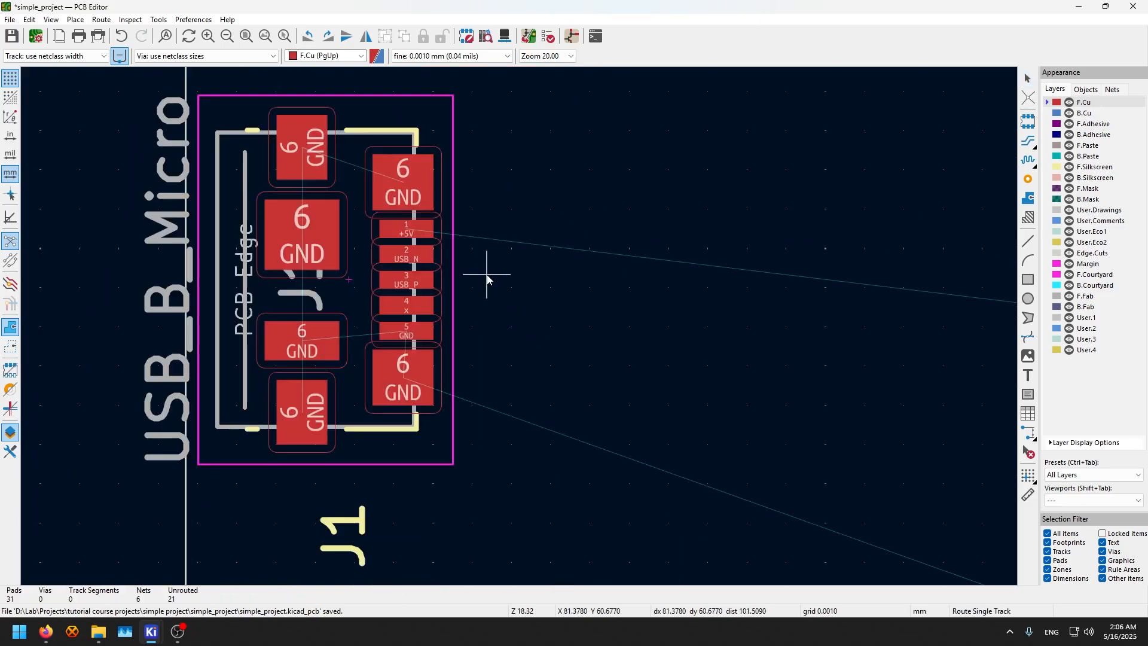
pyautogui.click(418, 258)
pyautogui.press('Escape')
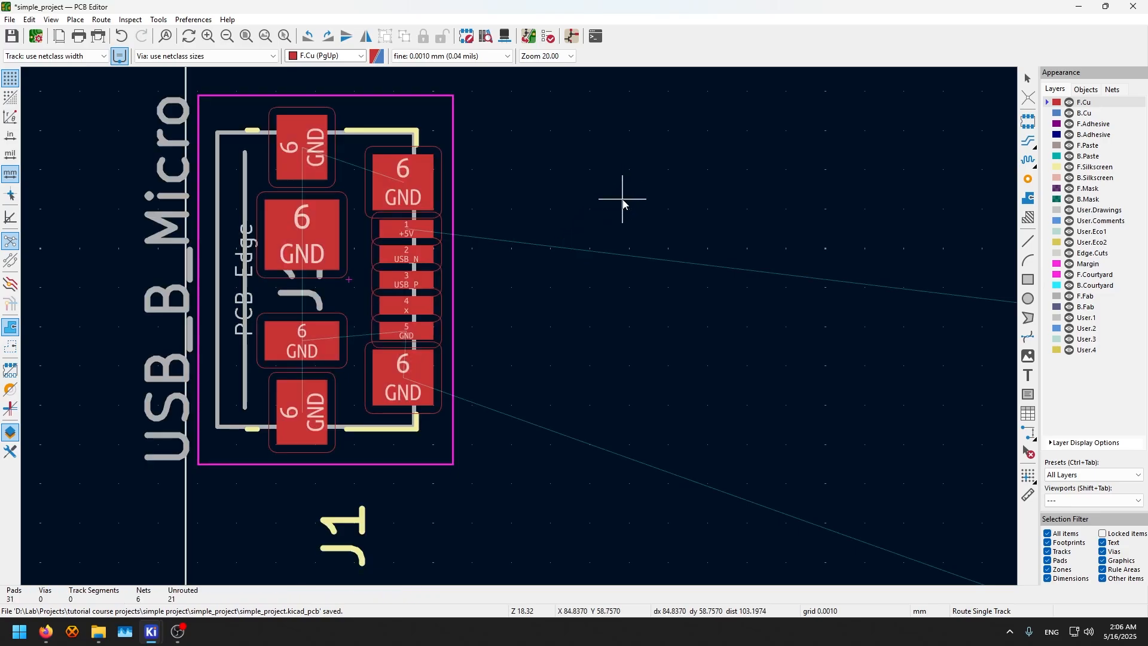
pyautogui.click(408, 256)
pyautogui.press('Escape')
pyautogui.press('Escape')
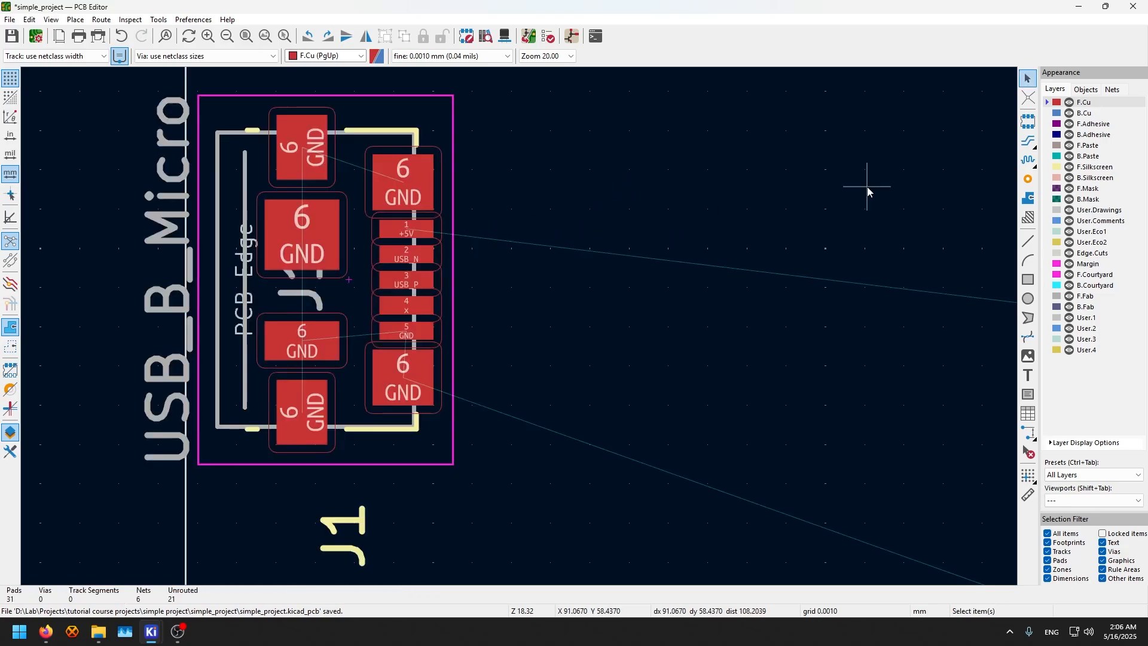
# Start routing a differential pair on F.Cu from J1's USB_P and USB_N pads
pyautogui.click(1028, 146)
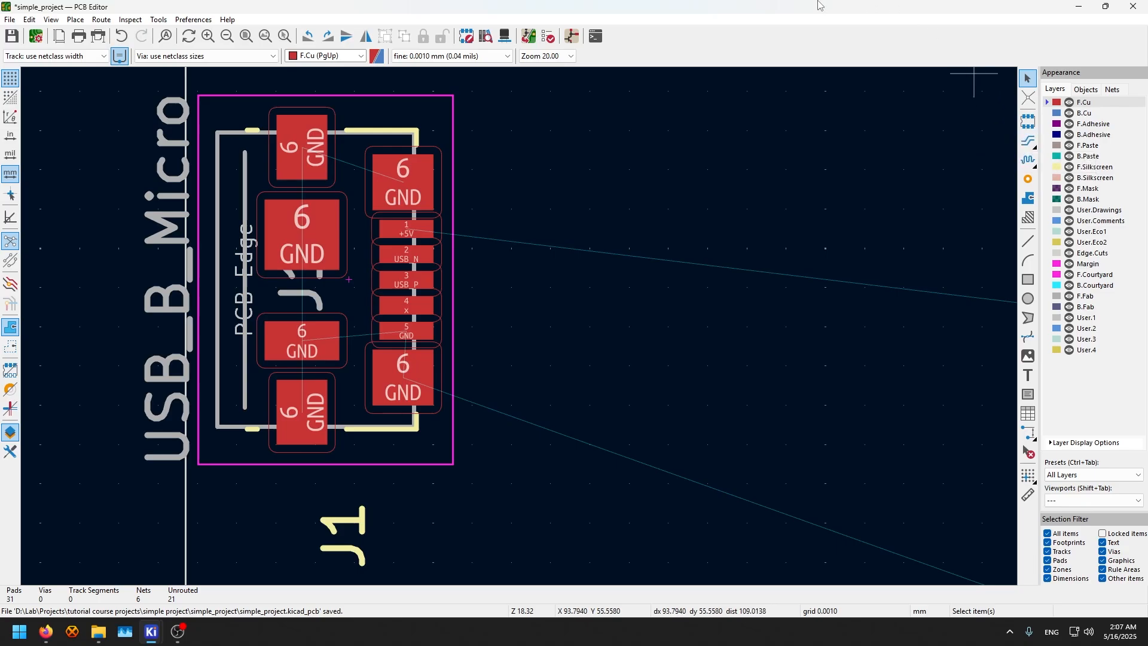
pyautogui.click(101, 20)
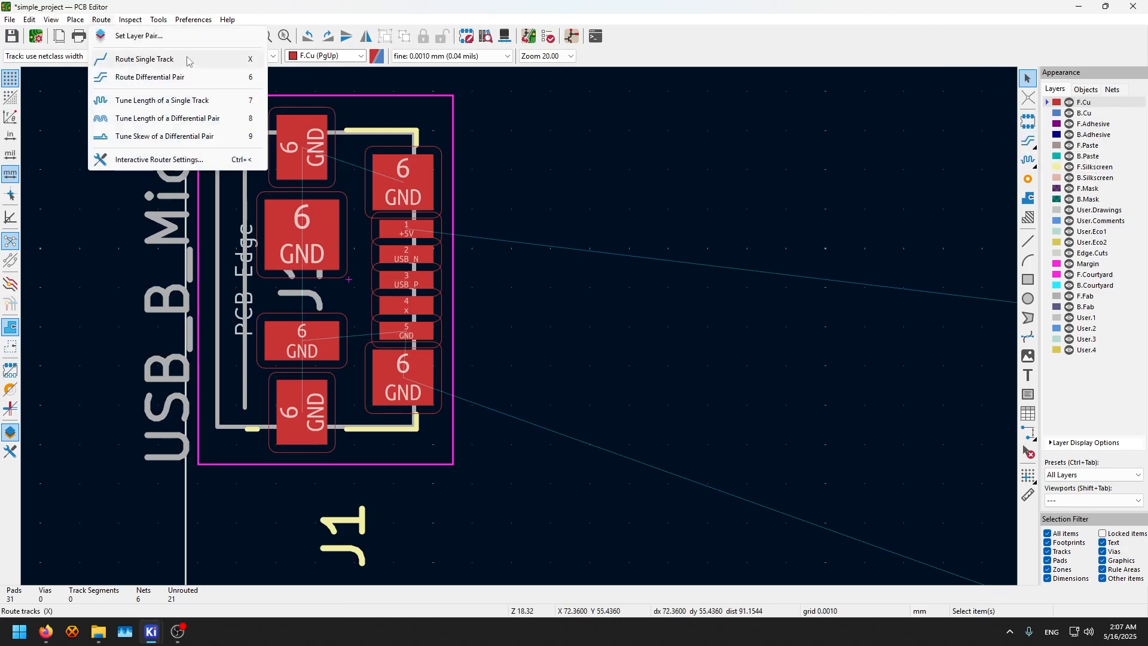
pyautogui.click(179, 77)
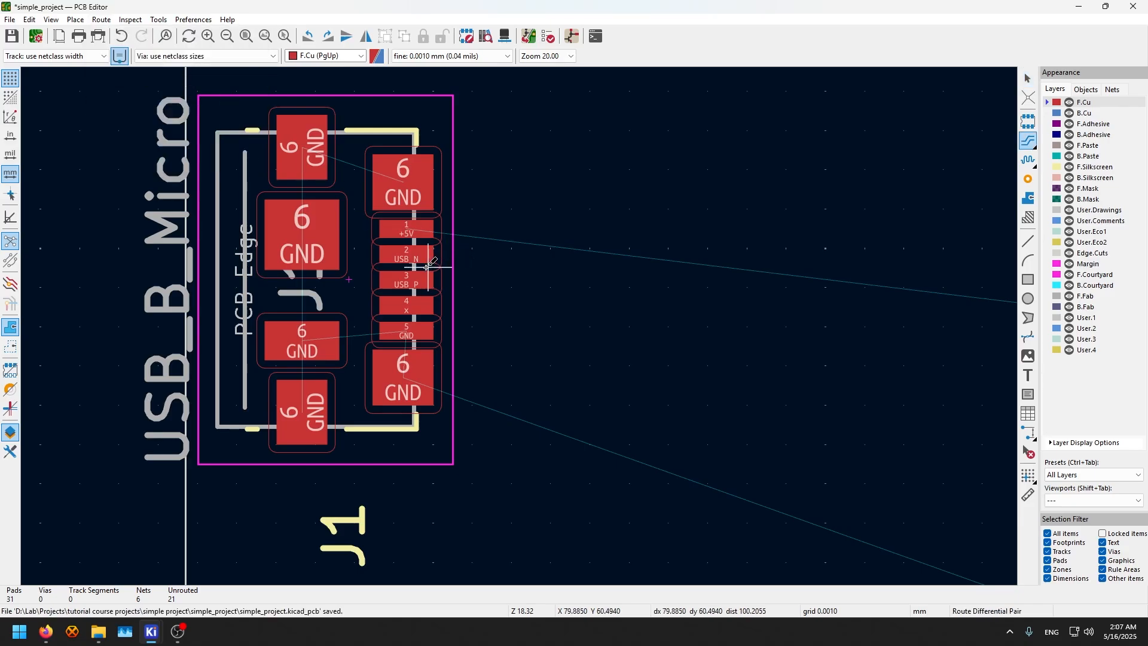
pyautogui.click(103, 20)
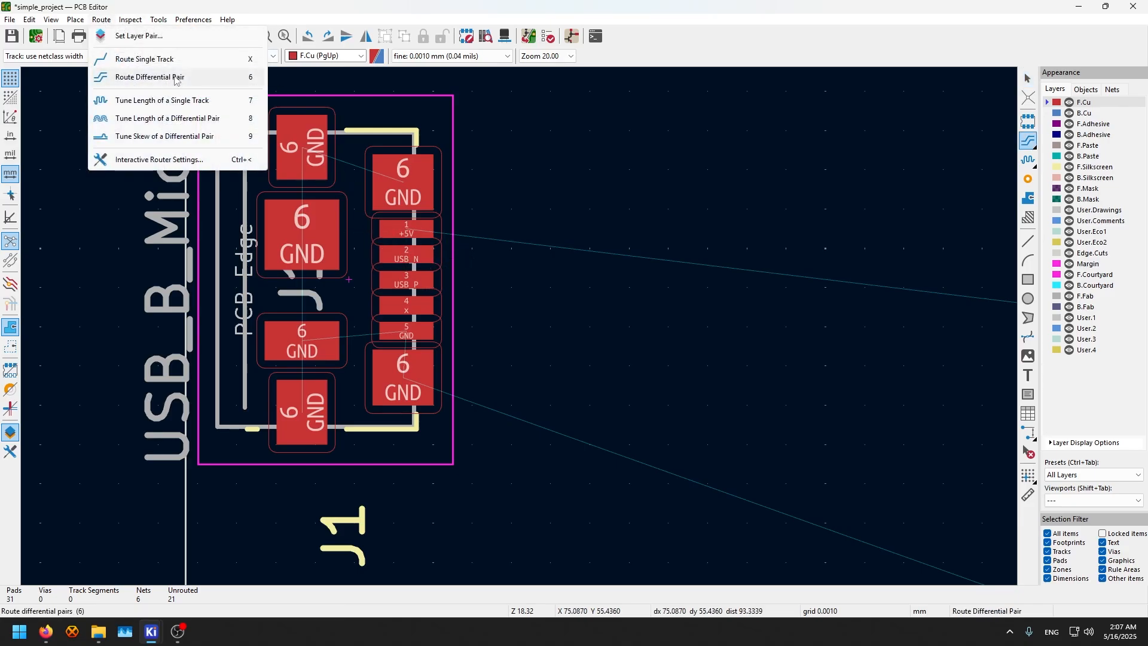
pyautogui.click(248, 81)
pyautogui.scroll(5, 397, 265)
pyautogui.scroll(-5, 519, 326)
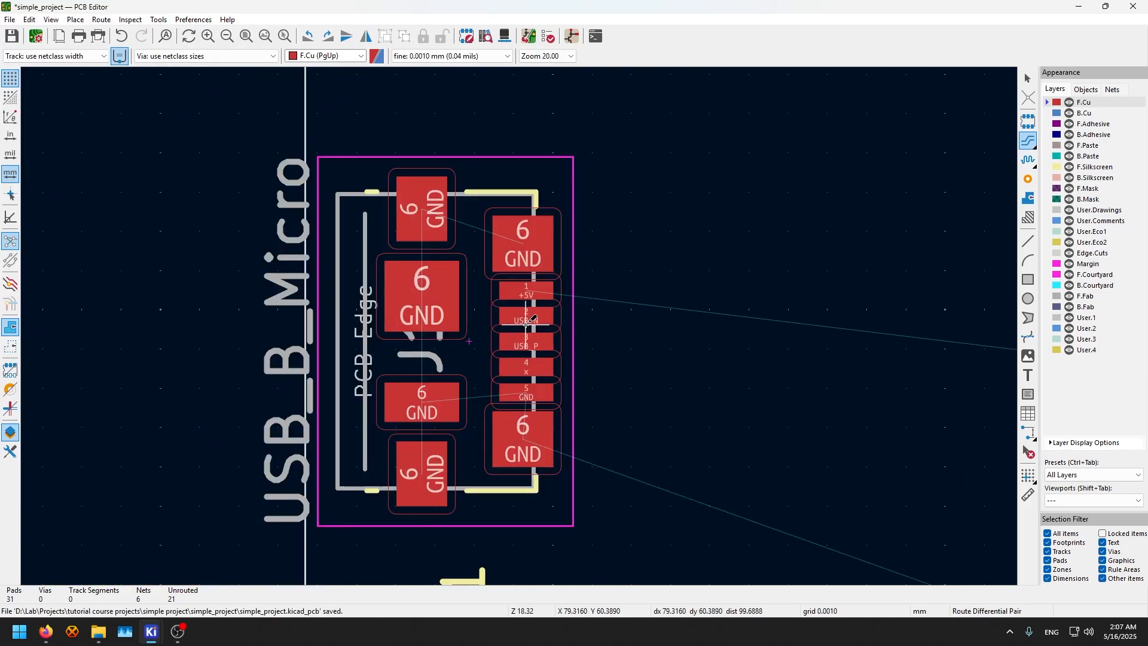
pyautogui.scroll(3, 669, 303)
pyautogui.scroll(-1, 260, 371)
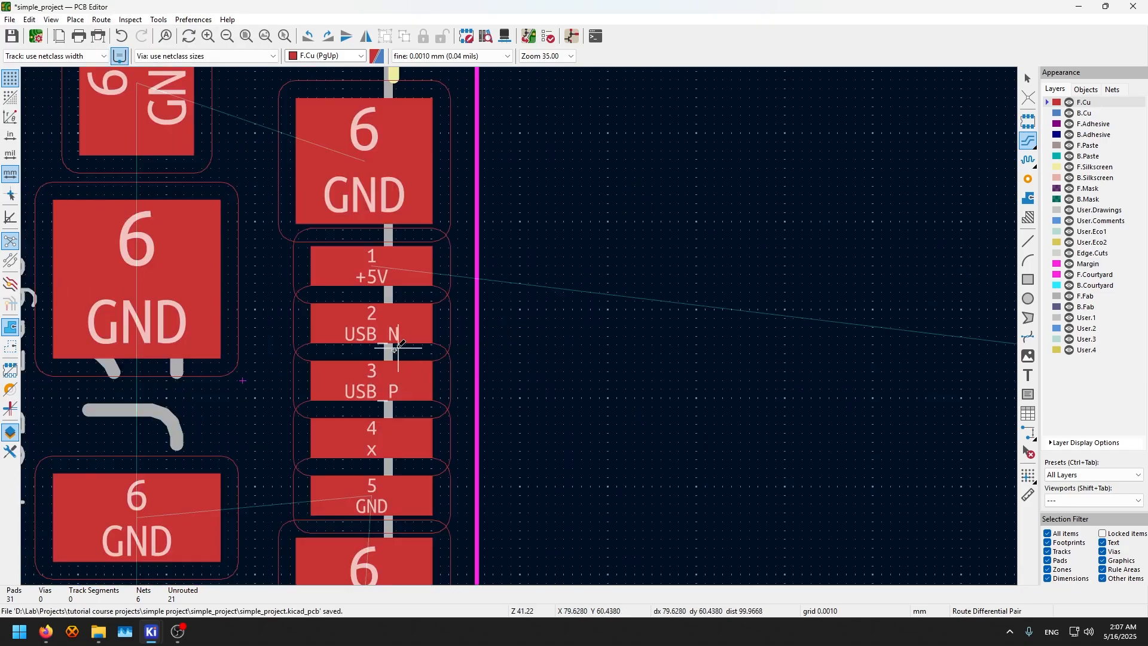
pyautogui.click(383, 380)
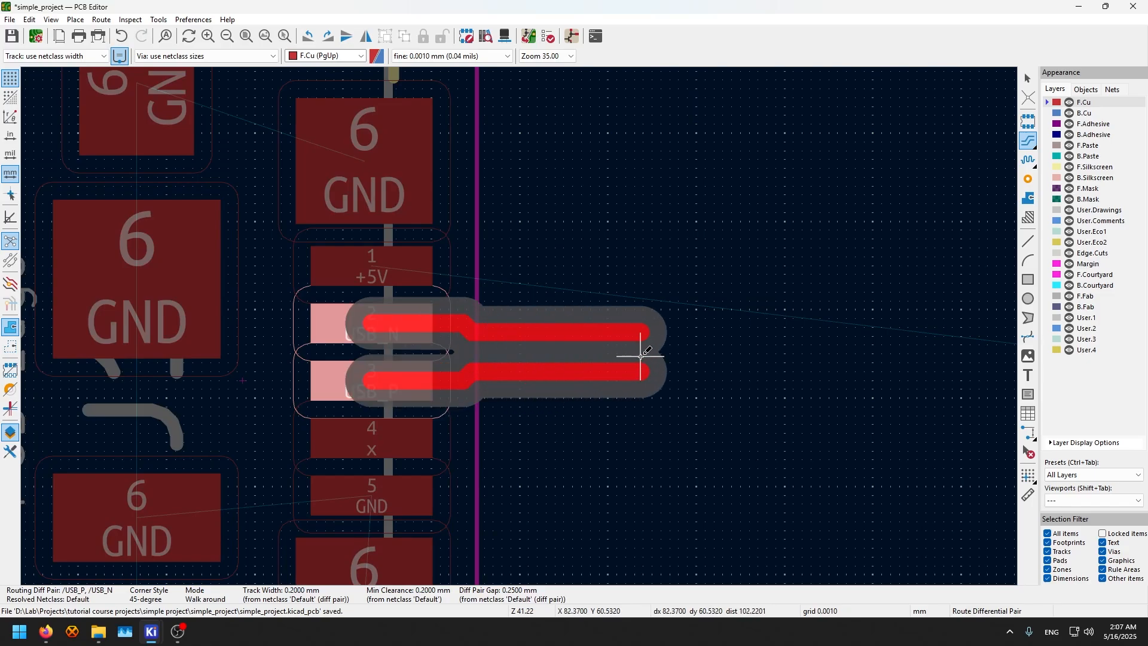
# Route the USB_P/USB_N pair away from J1, bend it downwards and back, and end it below J1 near the board's edge
pyautogui.scroll(-3, 639, 358)
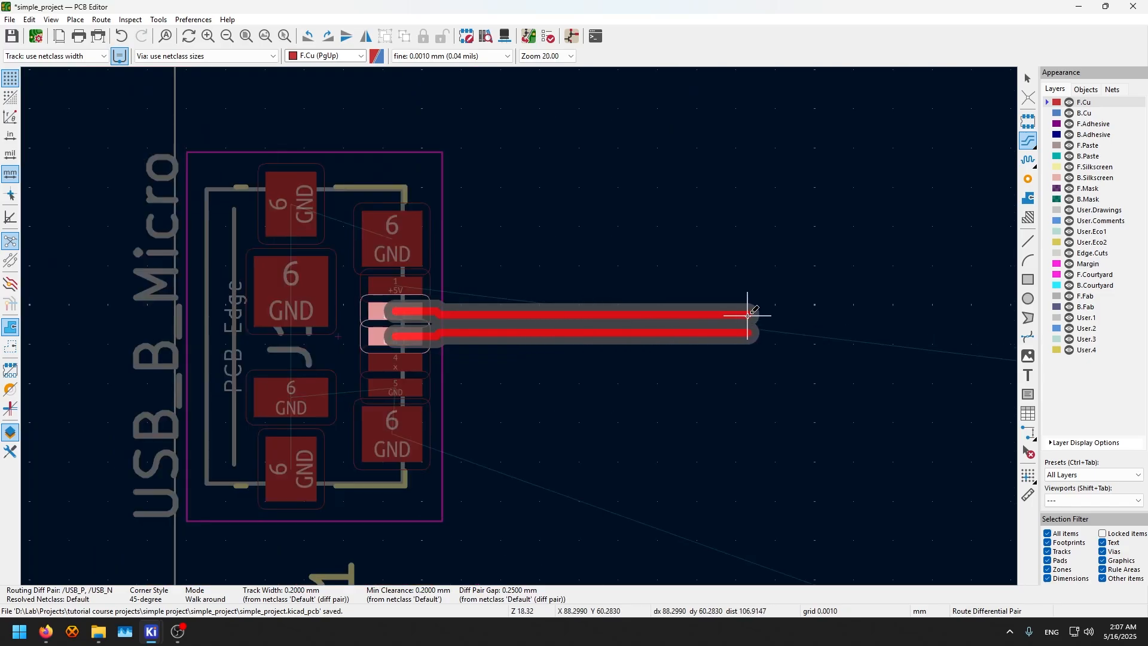
pyautogui.click(748, 324)
pyautogui.scroll(-2, 520, 326)
pyautogui.click(526, 325)
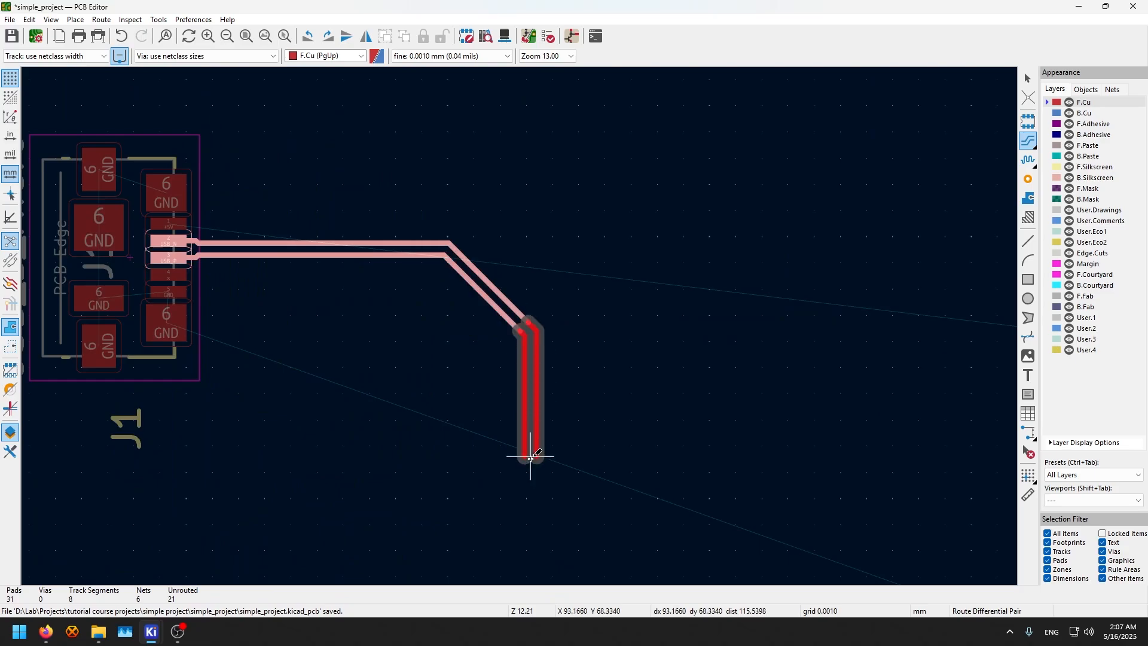
pyautogui.scroll(-4, 517, 578)
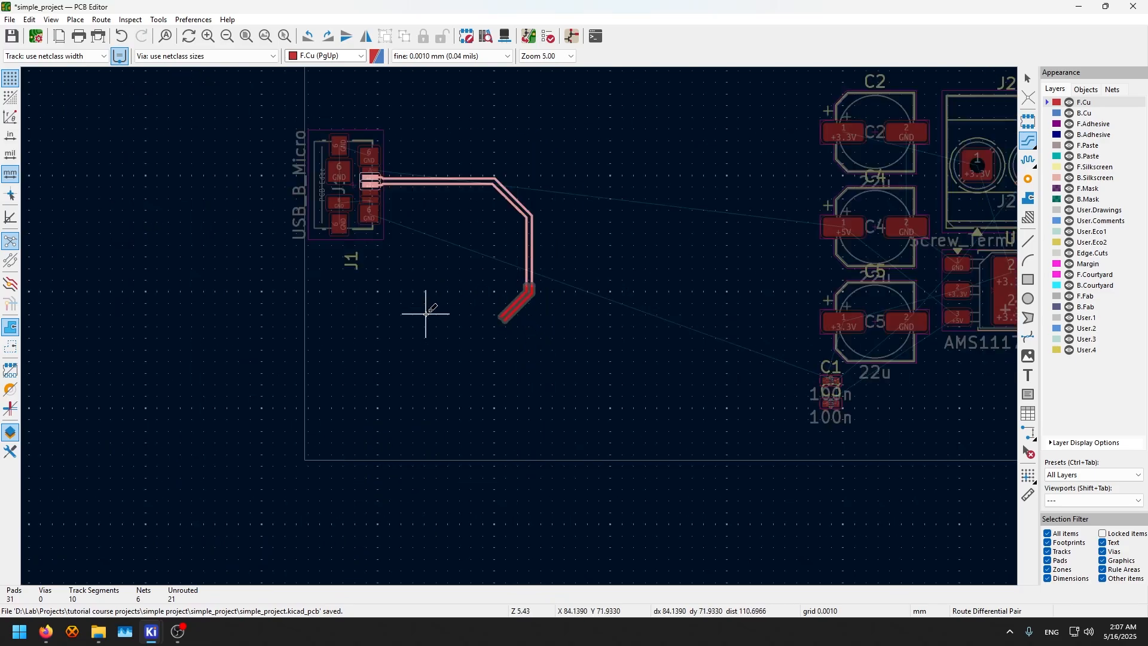
pyautogui.click(474, 348)
pyautogui.doubleClick(310, 349)
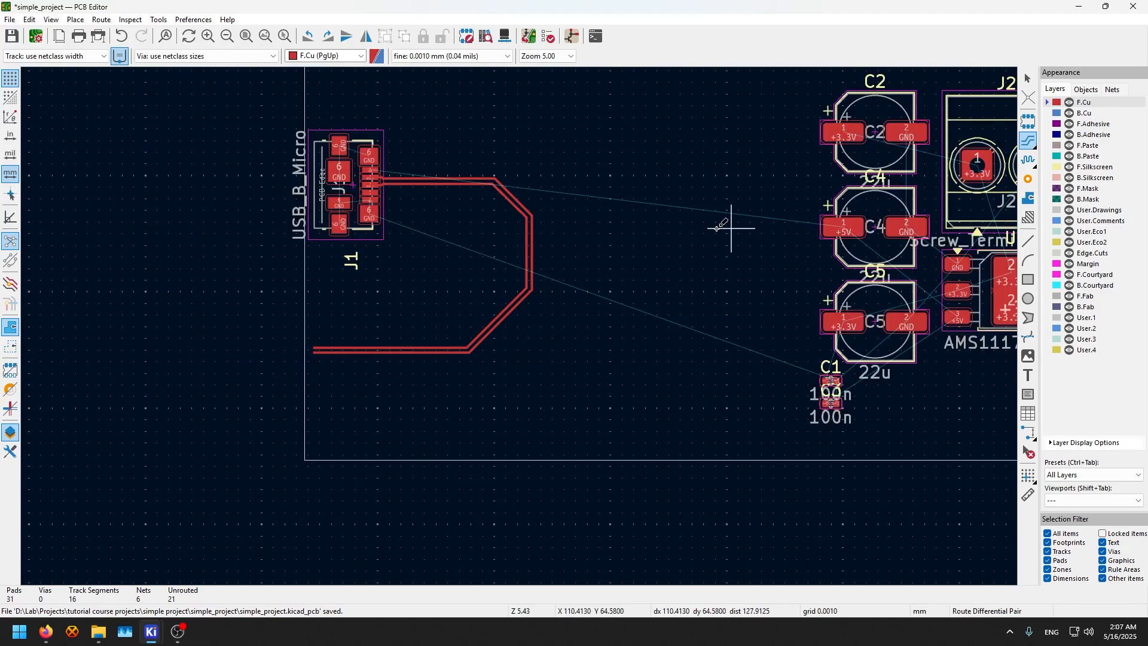
# Route a single +3.3V track on F.Cu from C2's pad 1 to an open end above and beyond J1
pyautogui.scroll(3, 560, 236)
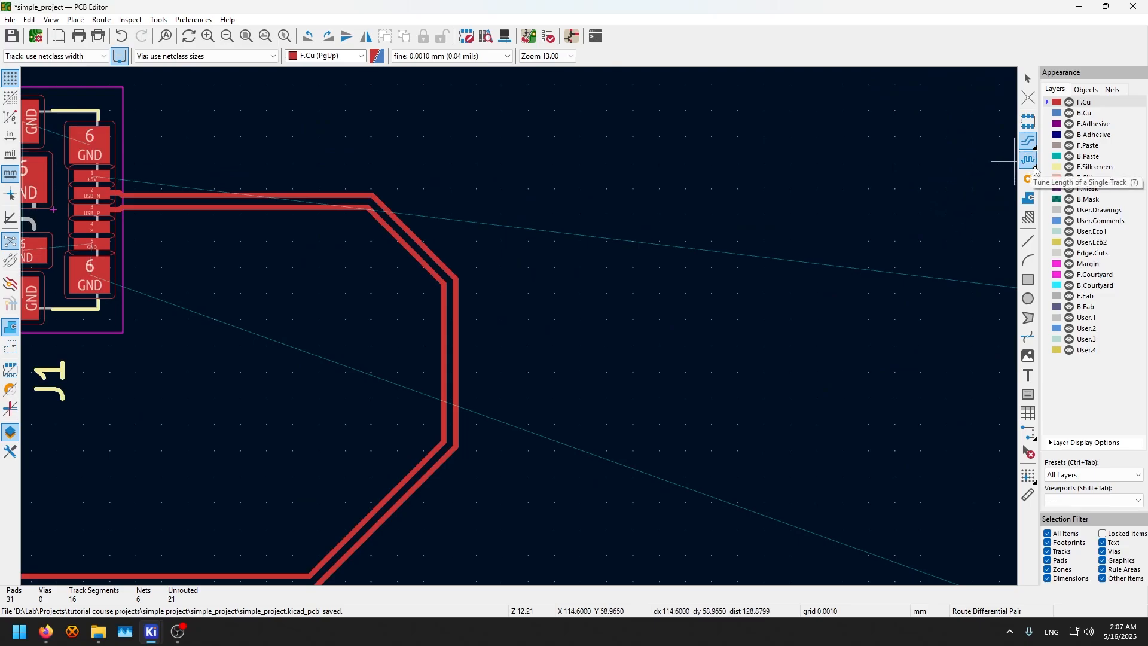
pyautogui.click(1036, 169)
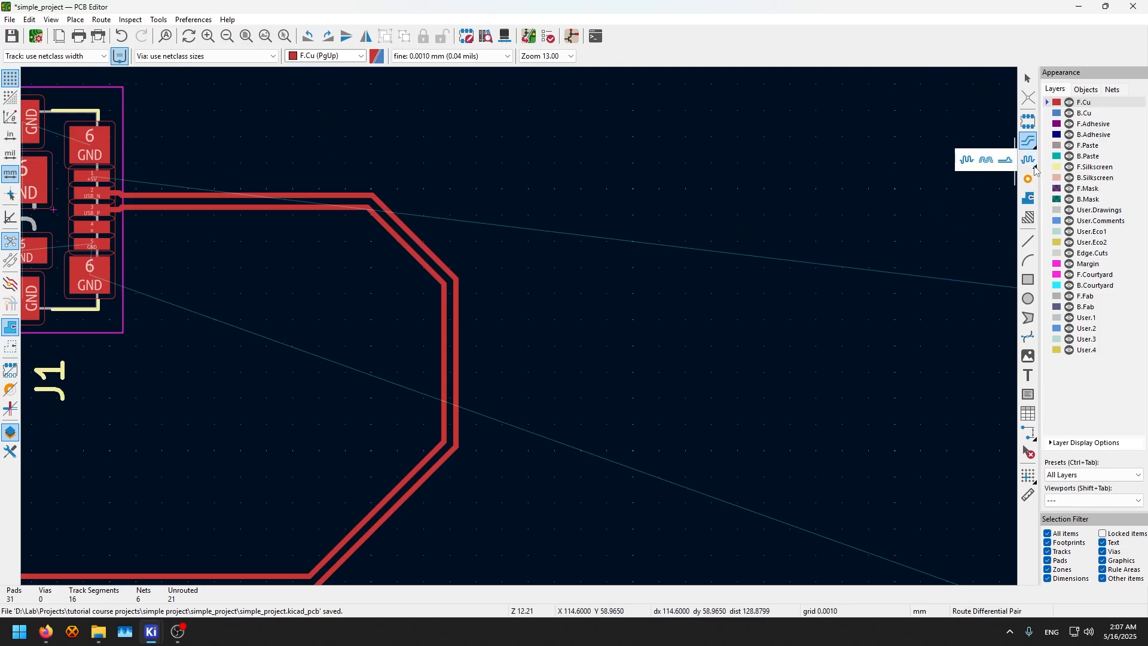
pyautogui.scroll(-2, 743, 200)
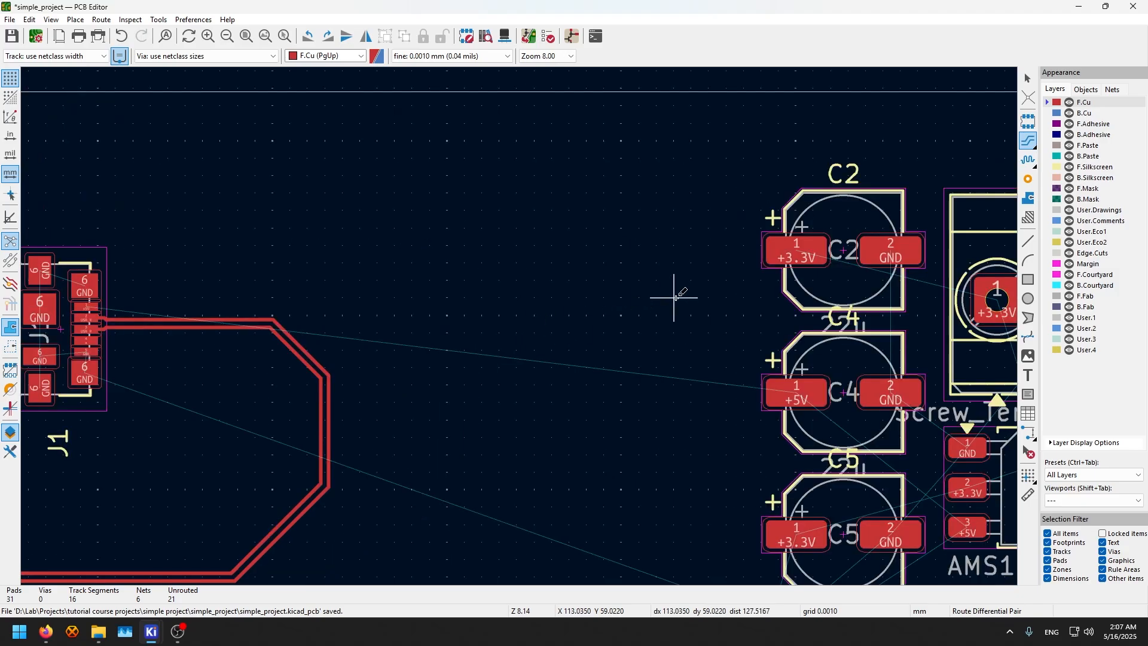
pyautogui.click(1027, 141)
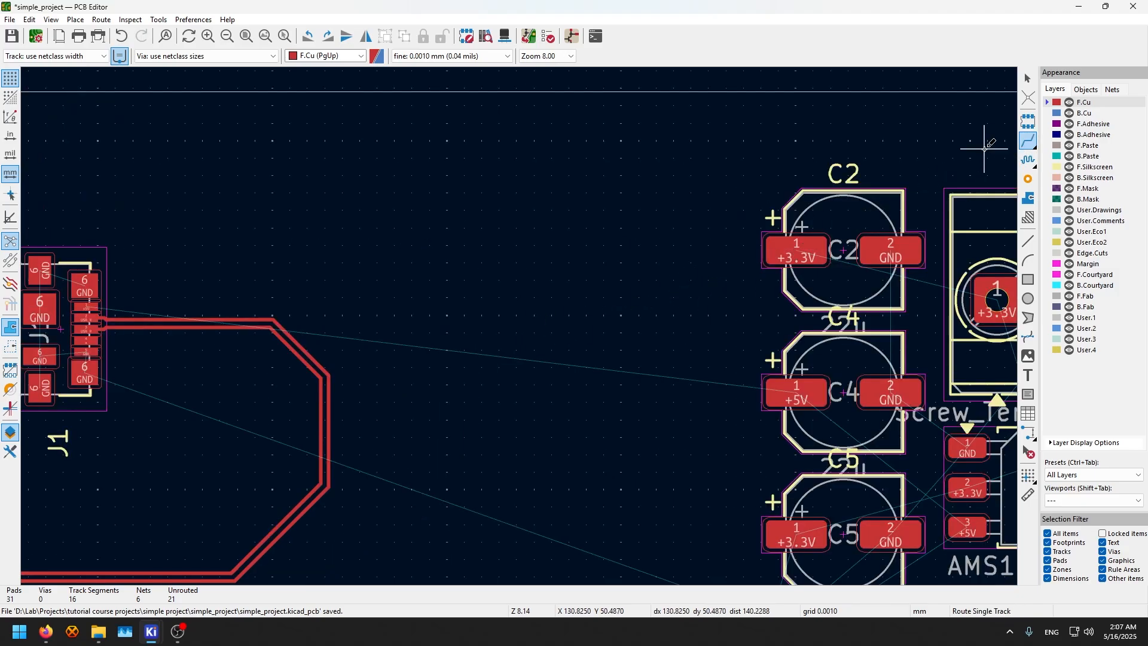
pyautogui.click(797, 250)
pyautogui.doubleClick(238, 134)
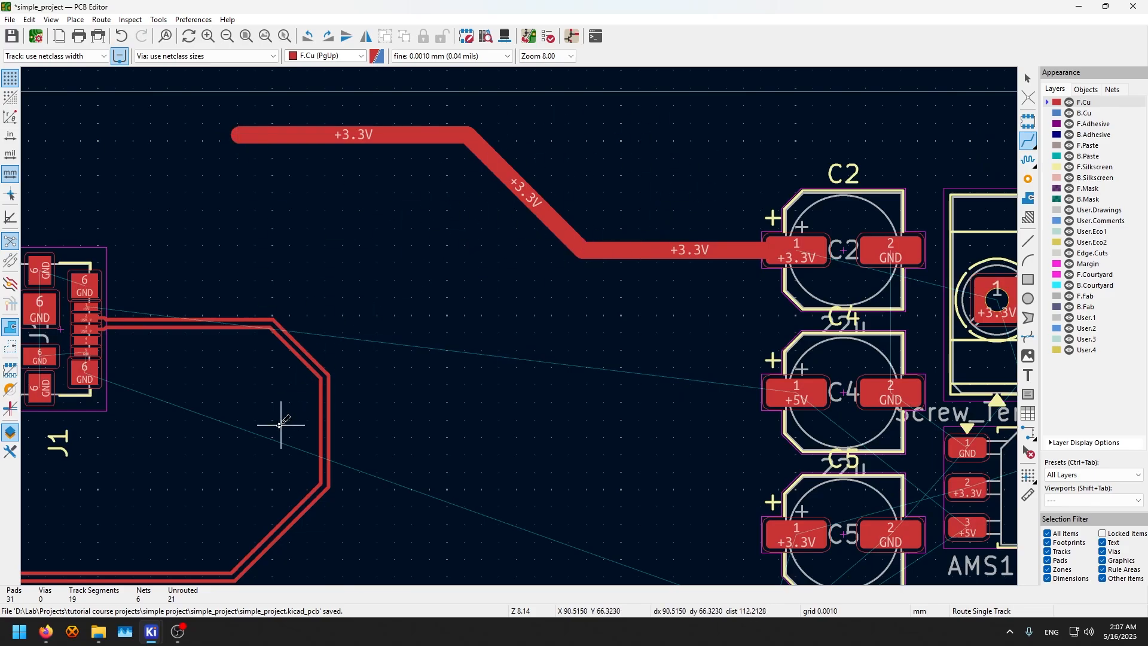
pyautogui.moveTo(239, 410); pyautogui.dragTo(356, 339, button='middle')
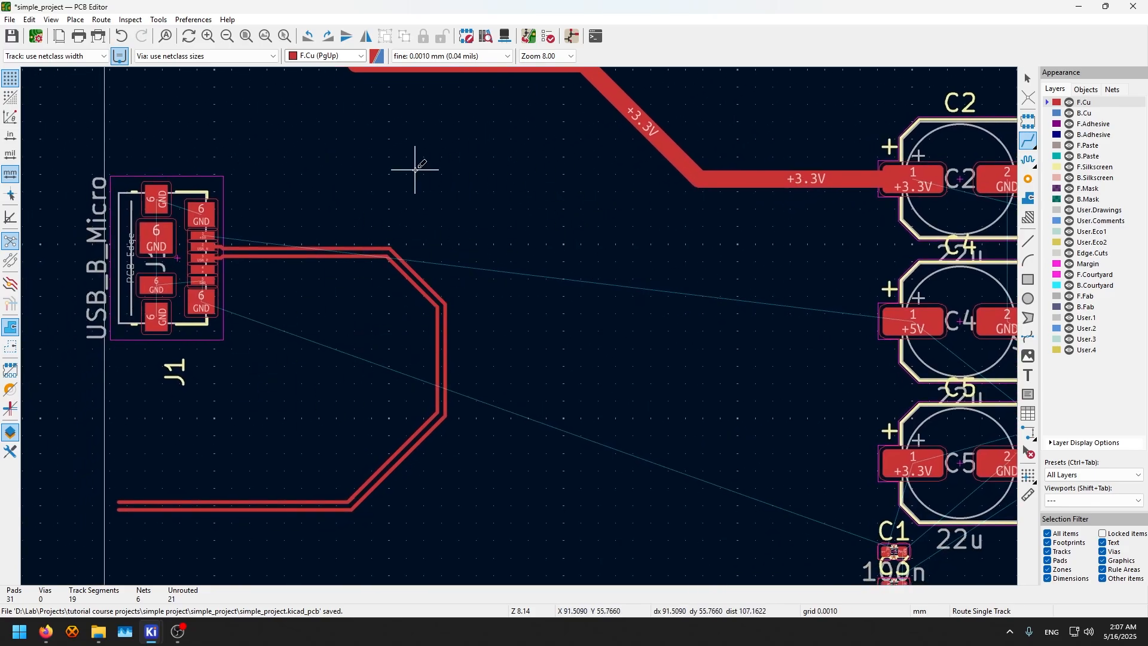
pyautogui.moveTo(525, 171); pyautogui.dragTo(505, 297, button='middle')
pyautogui.press('Escape')
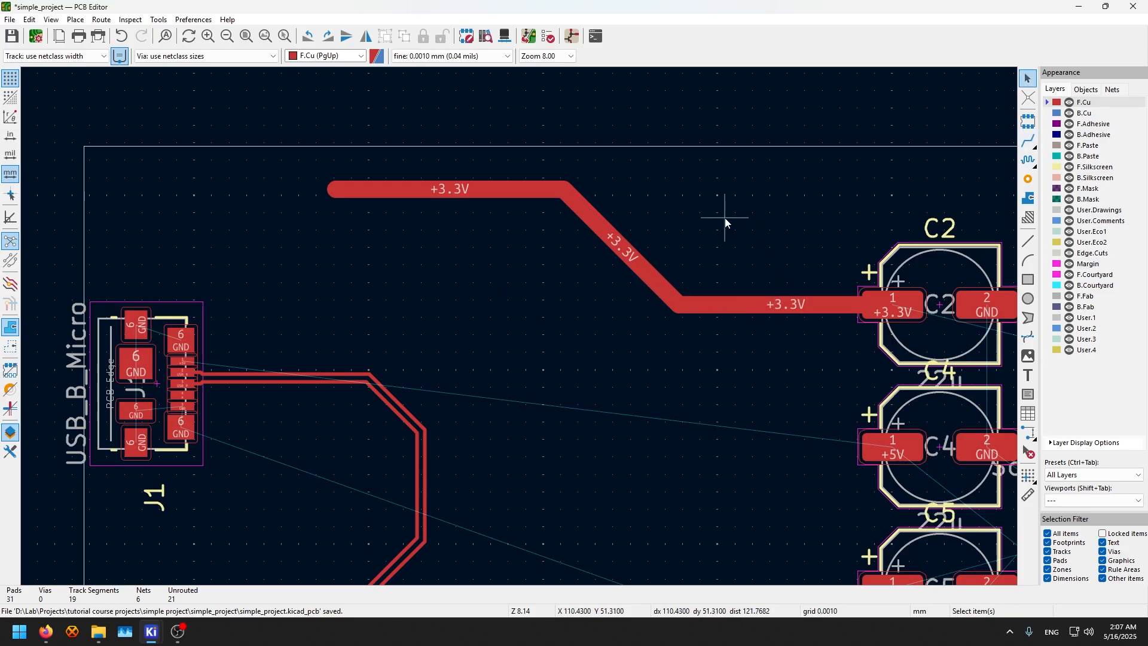
# Straighten the +3.3V track into a horizontal run level with C2's pad 1 and delete the leftover vertical end segment
pyautogui.click(666, 293)
pyautogui.click(612, 329)
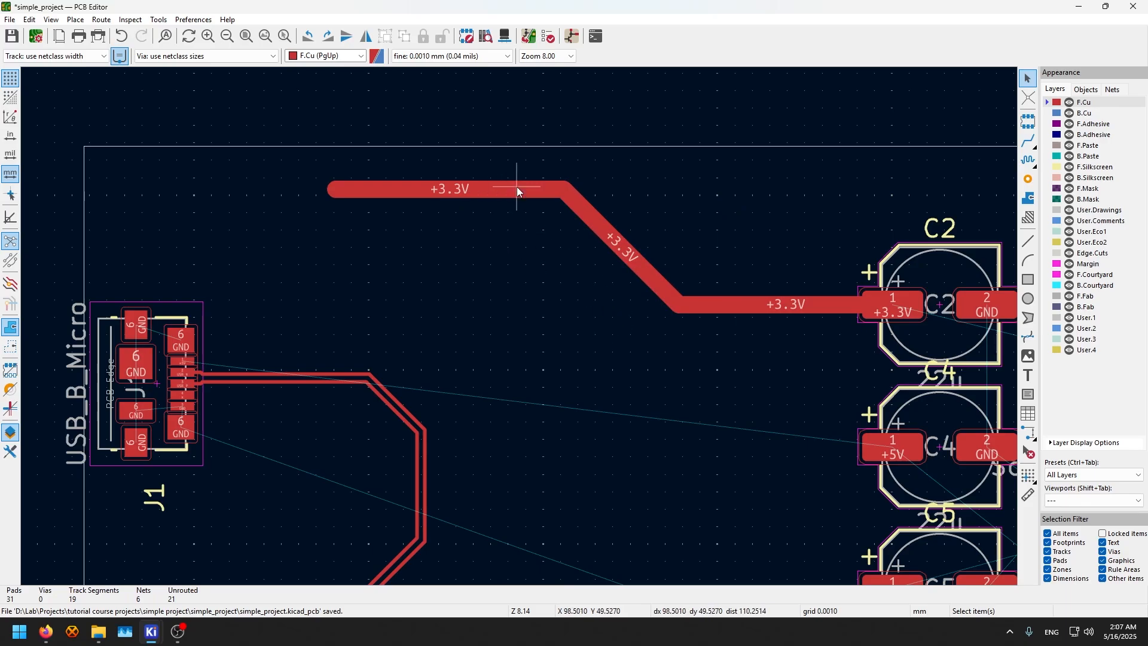
pyautogui.moveTo(517, 190); pyautogui.dragTo(509, 306)
pyautogui.click(374, 232)
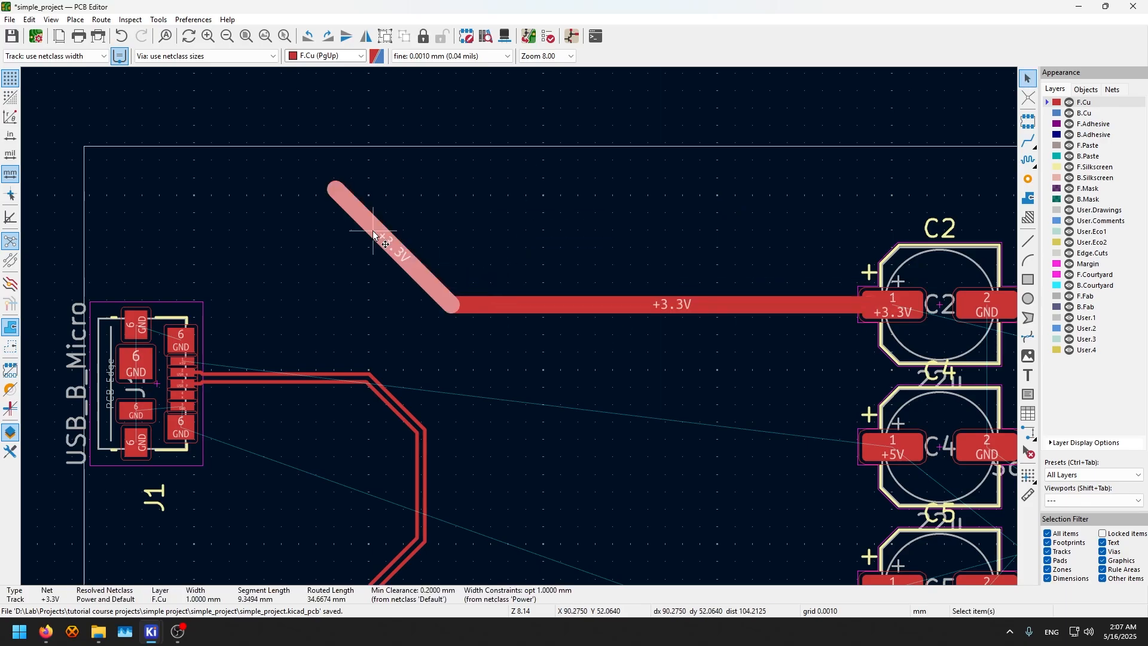
pyautogui.moveTo(357, 213); pyautogui.dragTo(321, 294)
pyautogui.click(338, 190)
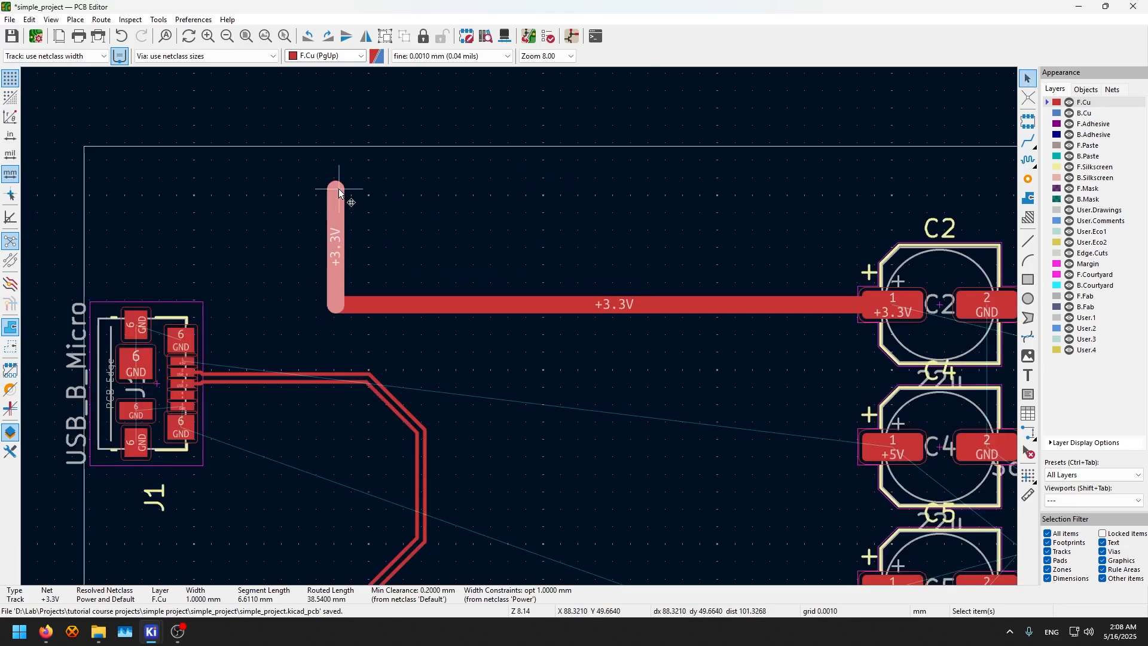
pyautogui.press('Delete')
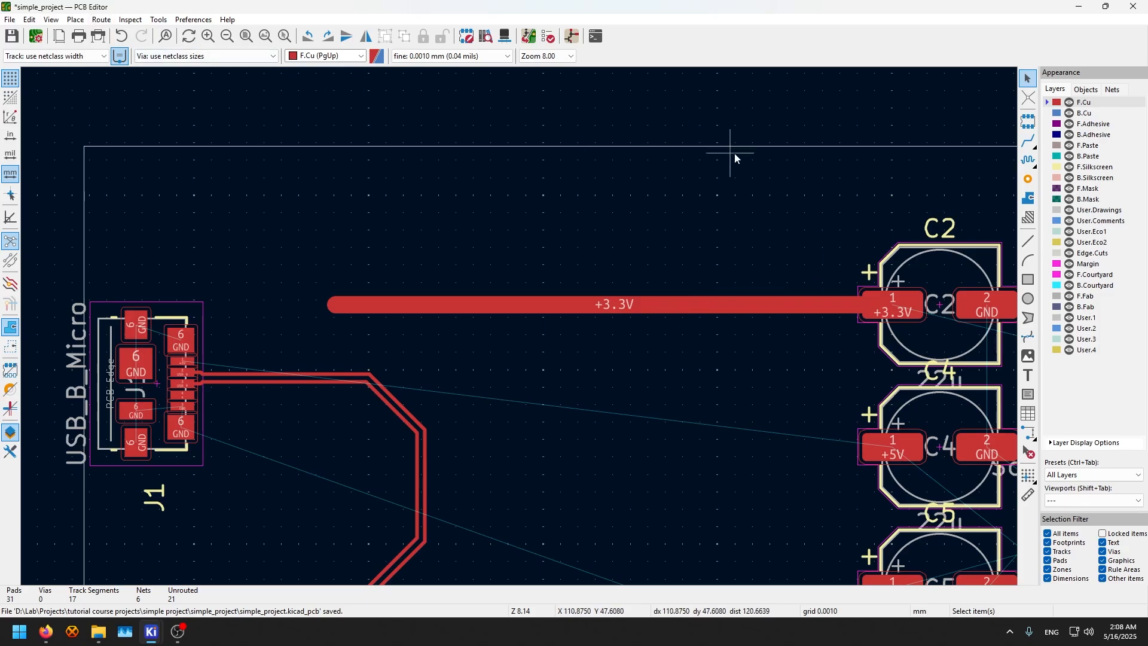
# Start tuning the length of the straight +3.3V track running from C2's pad 1
pyautogui.click(1032, 164)
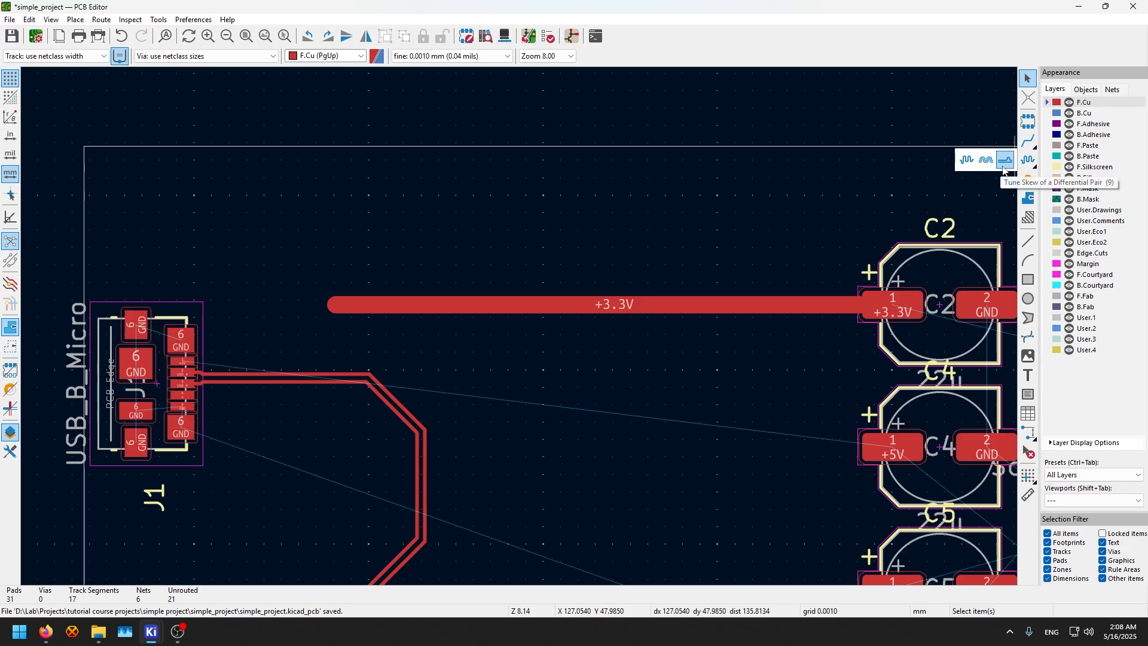
pyautogui.click(965, 159)
pyautogui.click(698, 297)
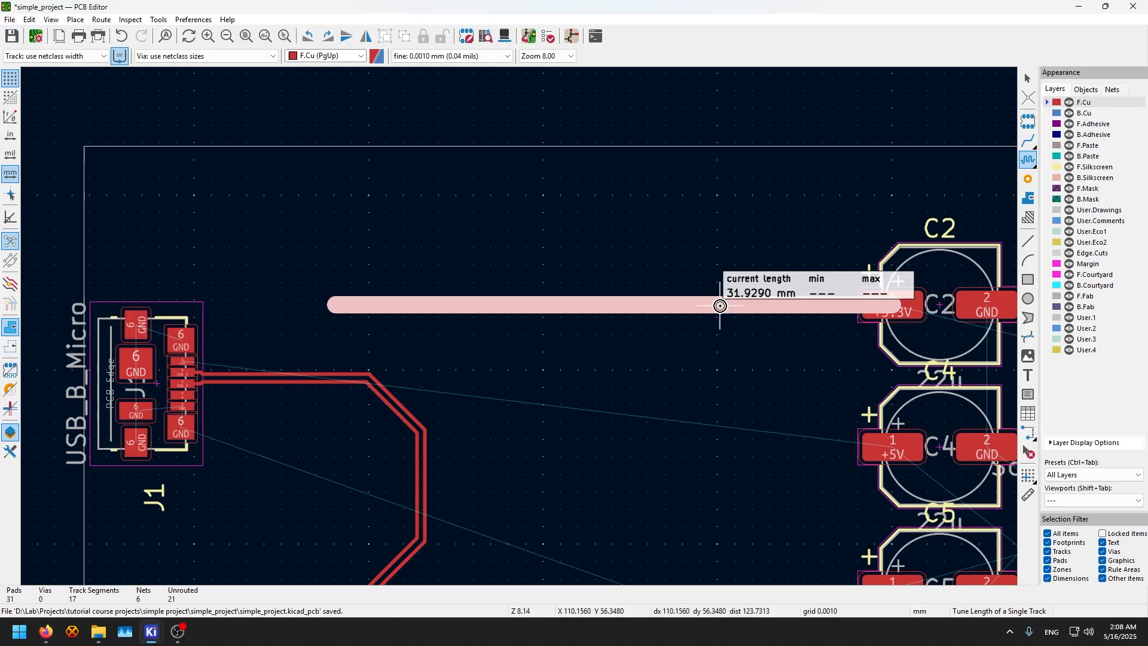
pyautogui.click(714, 313)
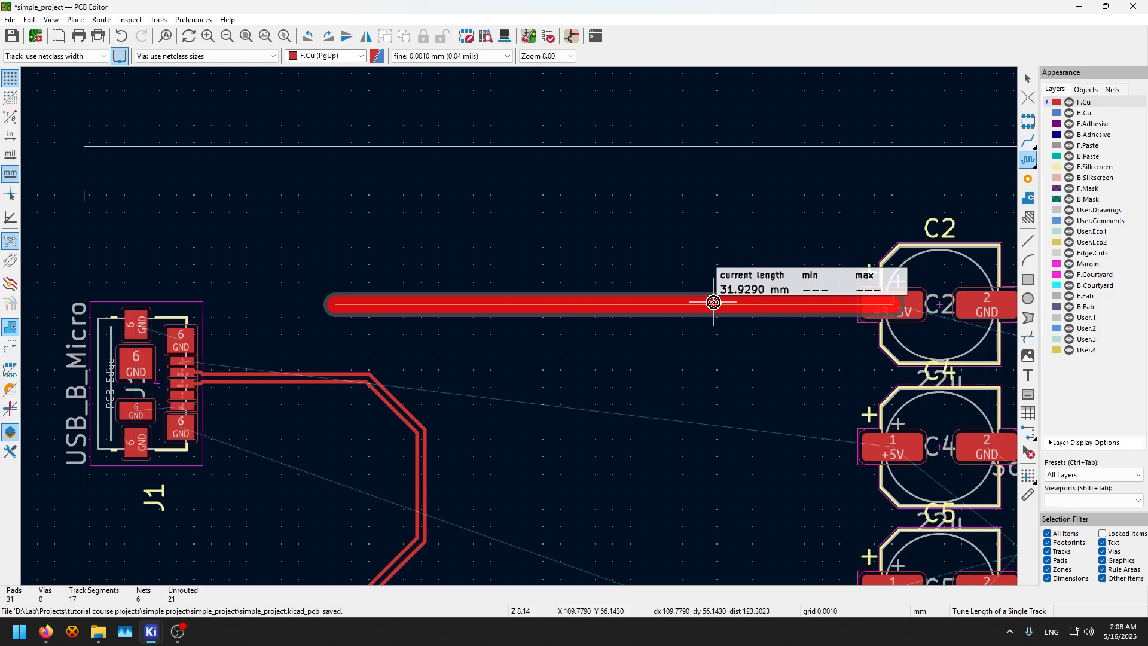
# Tune the length of the single +3.3V track leading to C2 with a meander pattern, using a 50 mm target length
pyautogui.click(714, 302)
pyautogui.moveTo(617, 244); pyautogui.dragTo(618, 380)
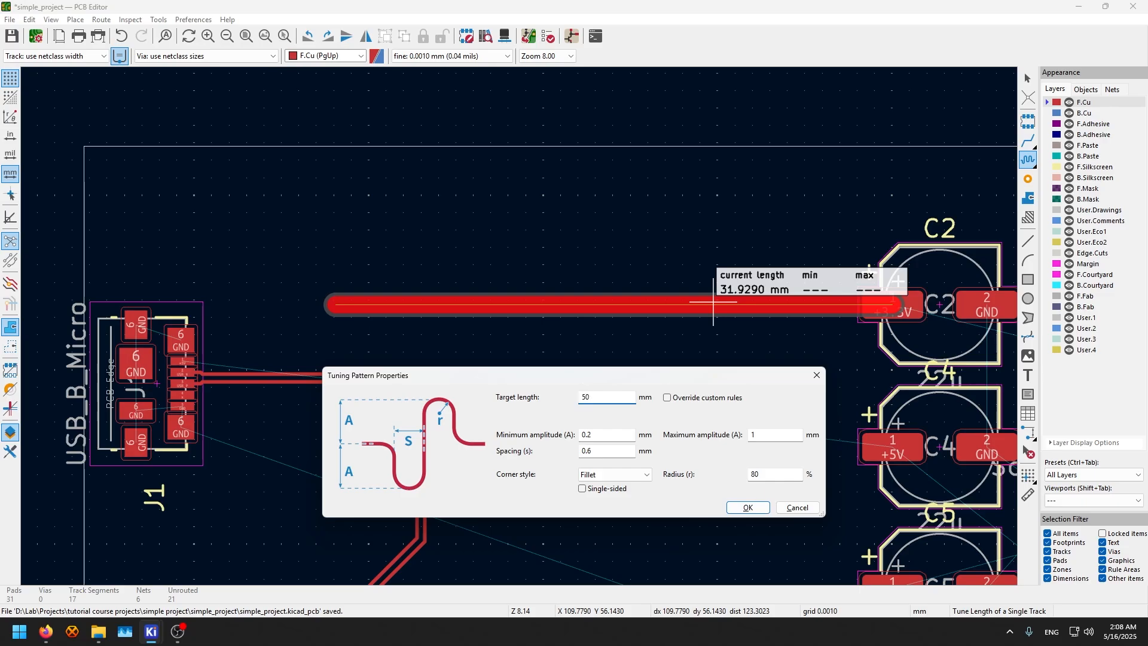
pyautogui.click(607, 435)
pyautogui.click(748, 508)
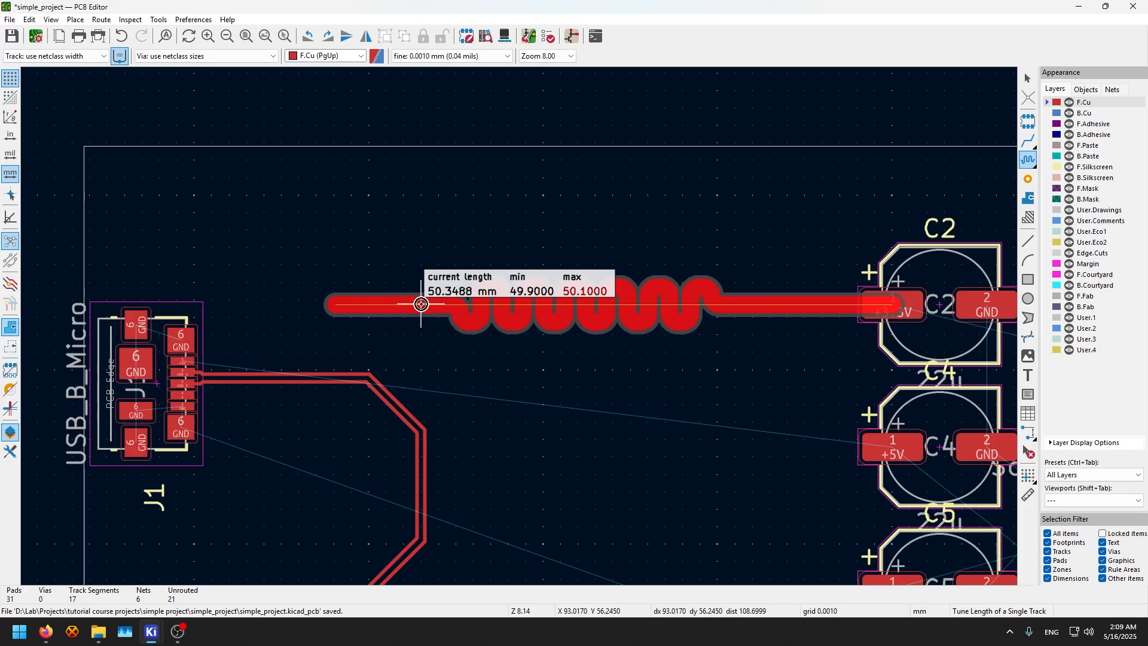
pyautogui.click(422, 304)
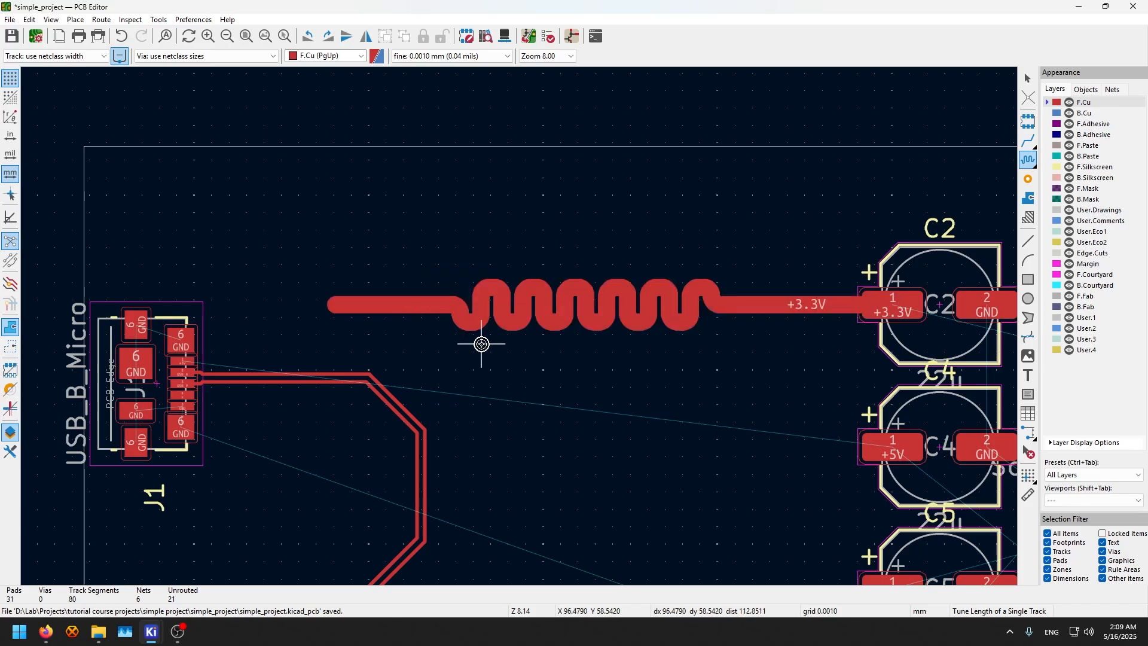
pyautogui.press('Escape')
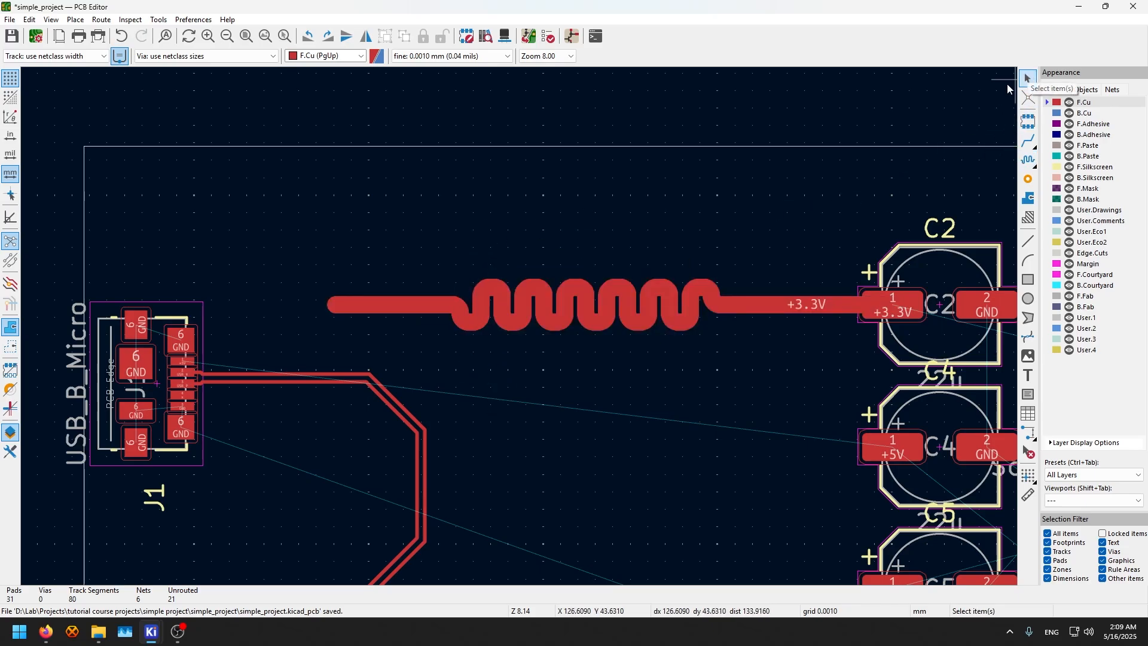
# Reshape the +3.3V tuning pattern by its spacing and amplitude handle to get fewer, taller, more widely spaced meanders
pyautogui.click(531, 299)
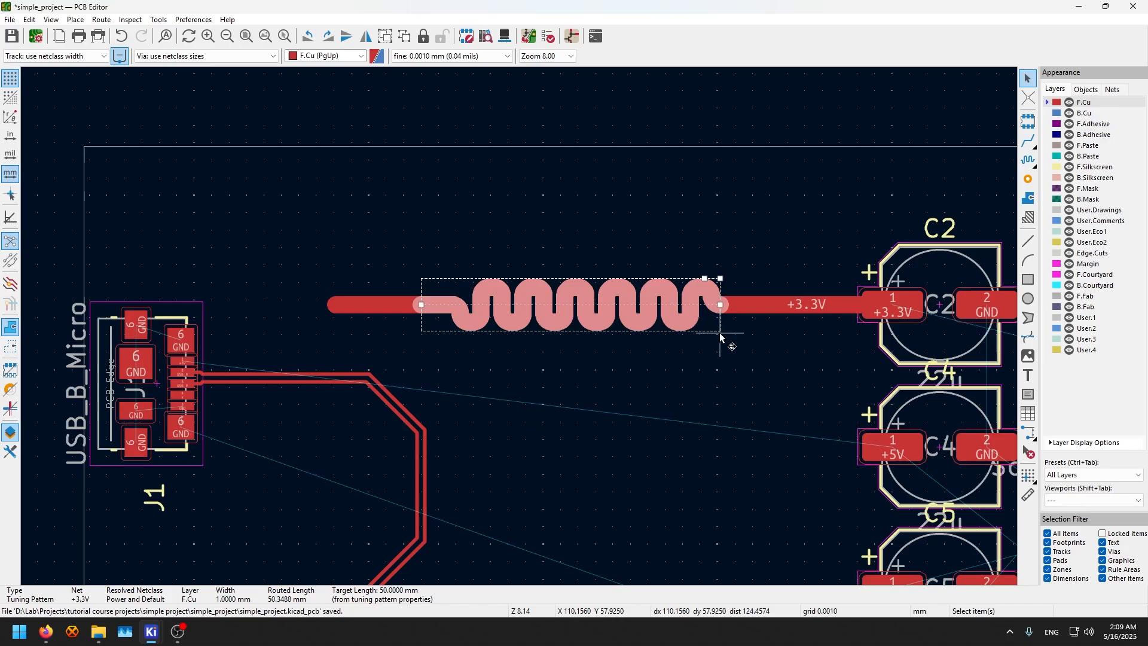
pyautogui.click(804, 304)
pyautogui.click(463, 308)
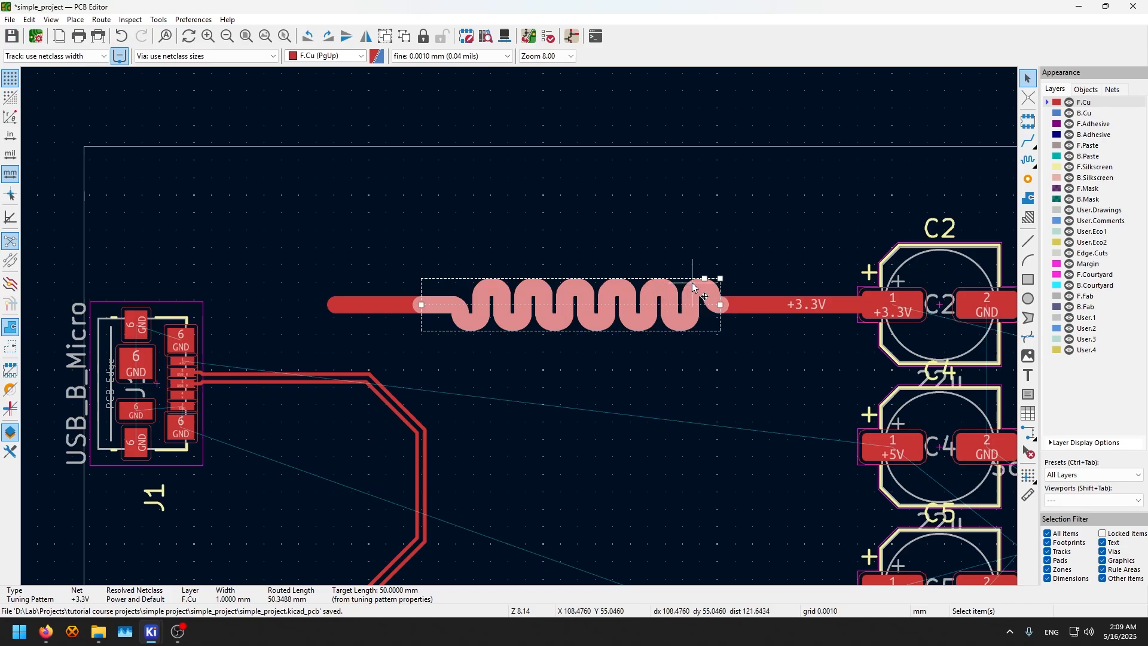
pyautogui.moveTo(705, 279); pyautogui.dragTo(640, 239)
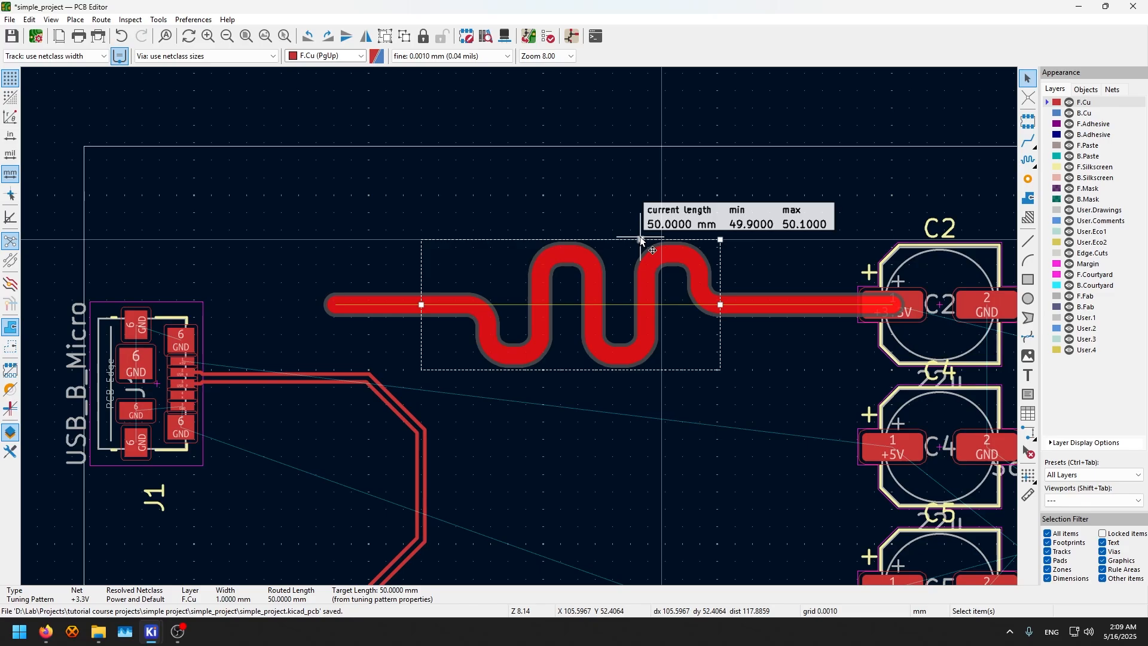
pyautogui.moveTo(640, 239)
pyautogui.mouseDown()
pyautogui.moveTo(677, 239)
pyautogui.moveTo(590, 242)
pyautogui.moveTo(653, 252)
pyautogui.mouseUp()
pyautogui.click(646, 392)
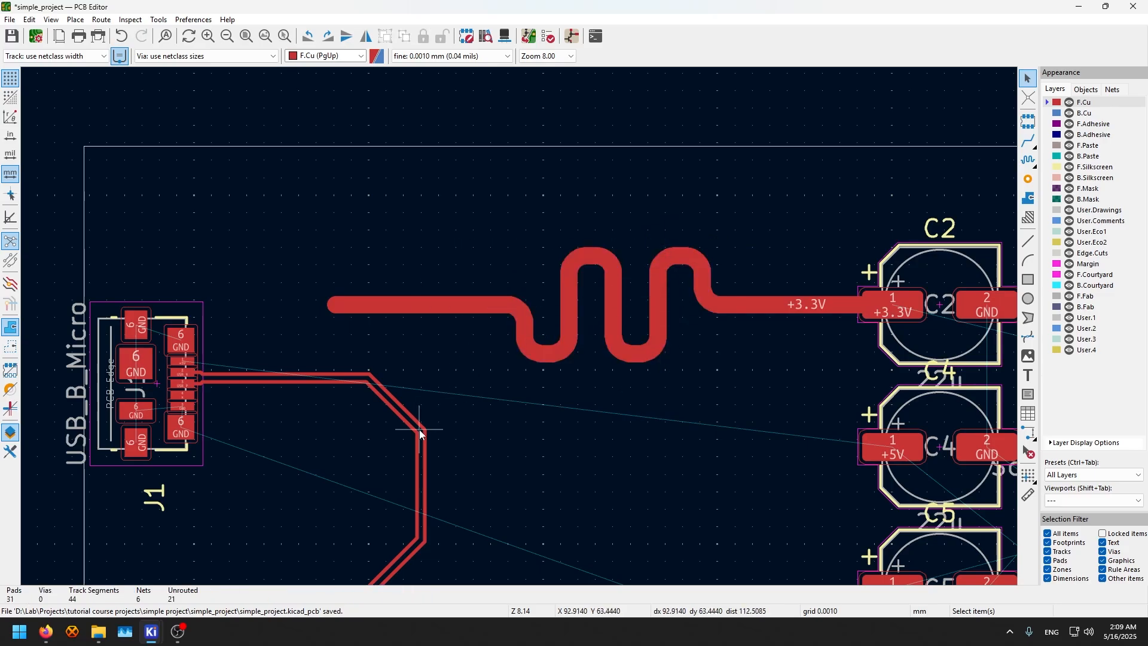
# Tune the length of the differential pair from J1 with a meander pattern along its bends, using a 50 mm target length
pyautogui.click(1034, 159)
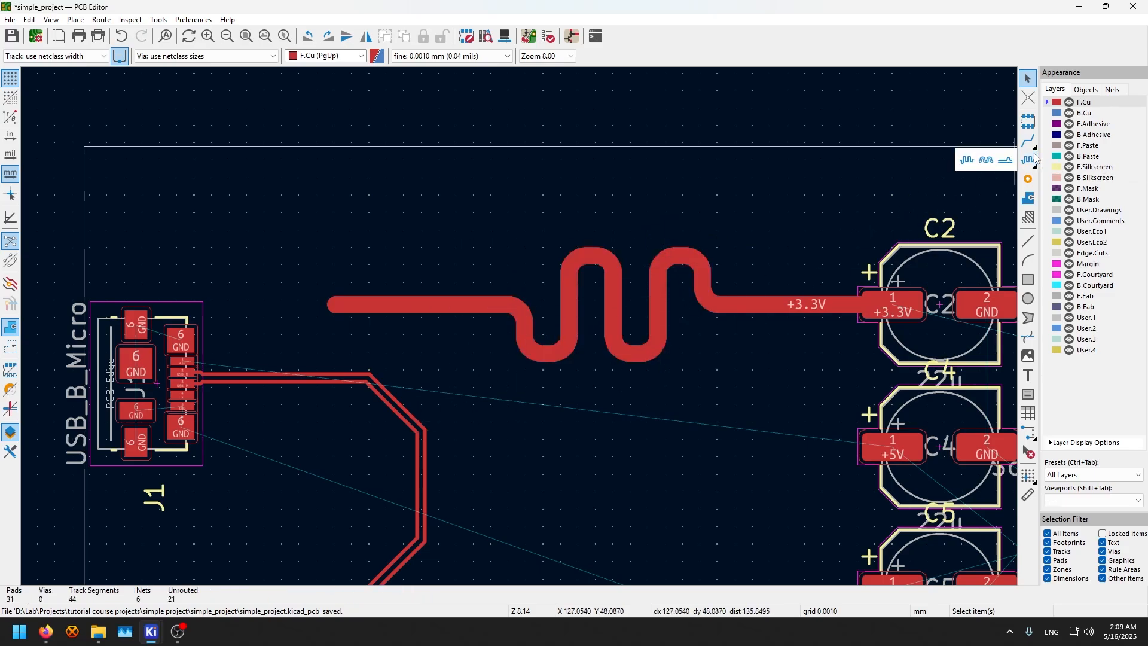
pyautogui.click(986, 160)
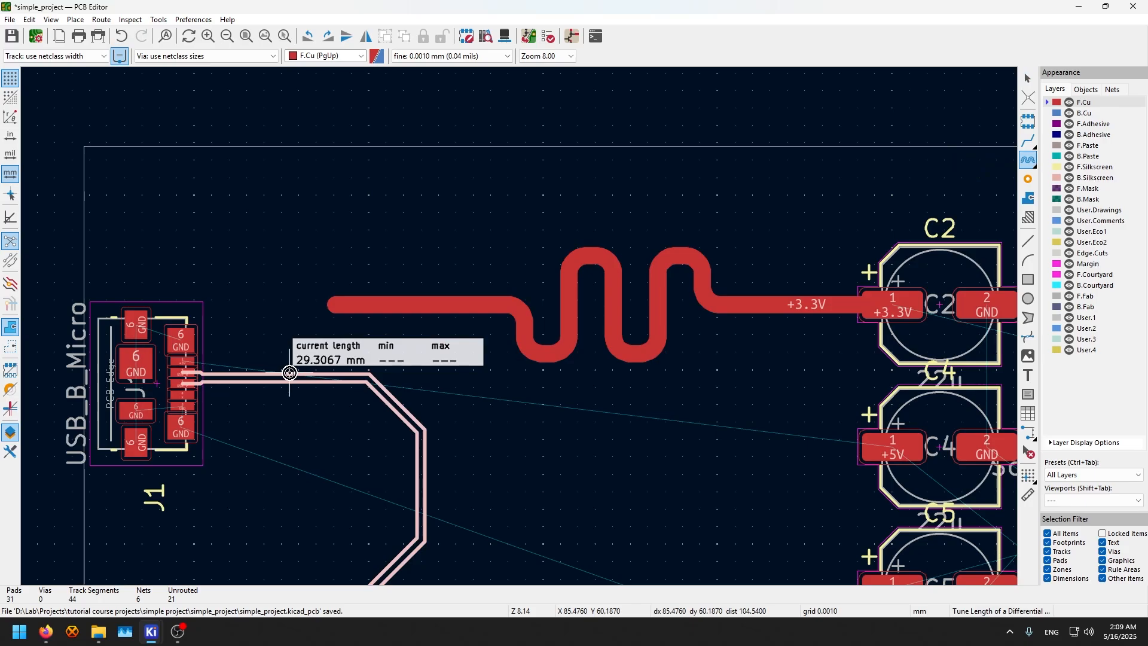
pyautogui.hotkey('ctrl', 'l')
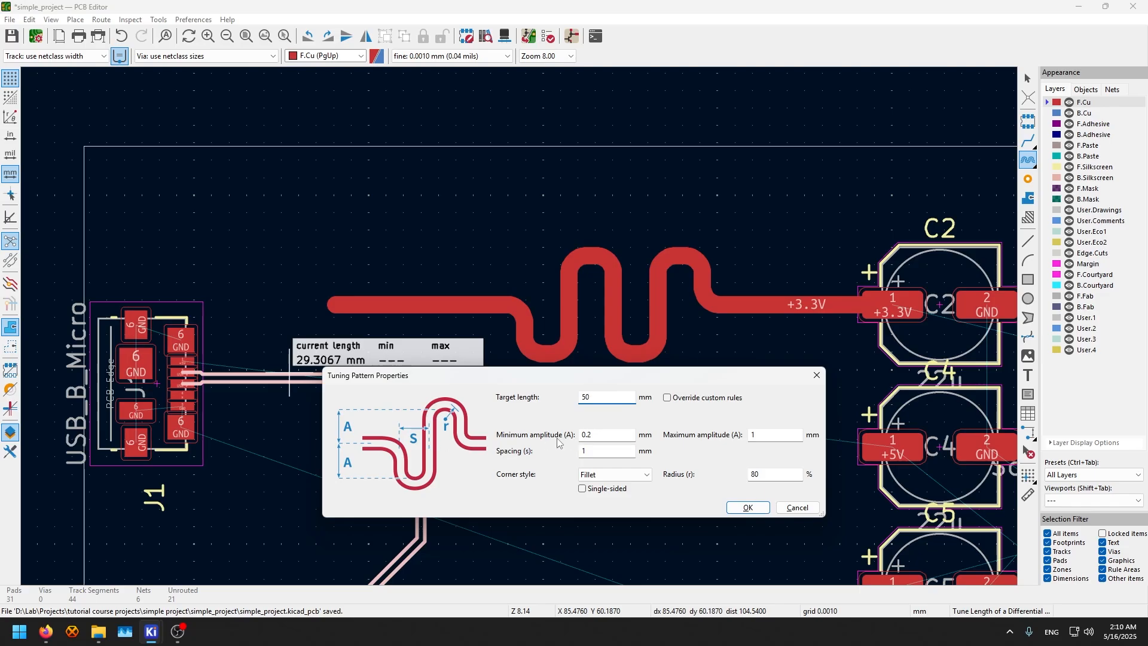
pyautogui.click(753, 505)
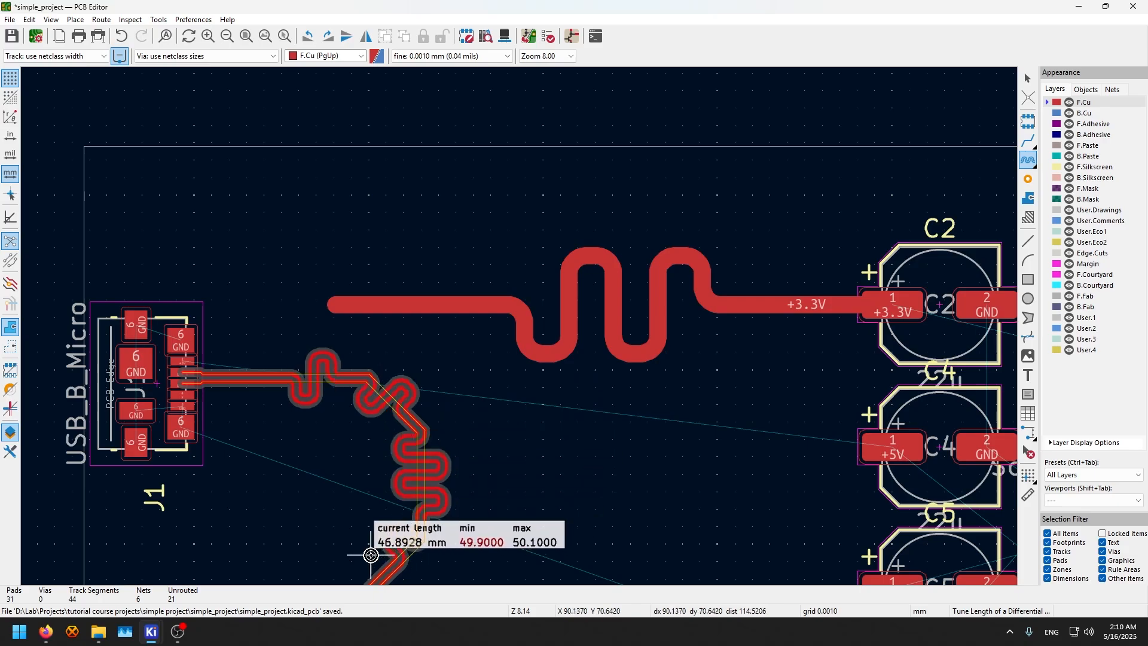
pyautogui.scroll(-2, 371, 555)
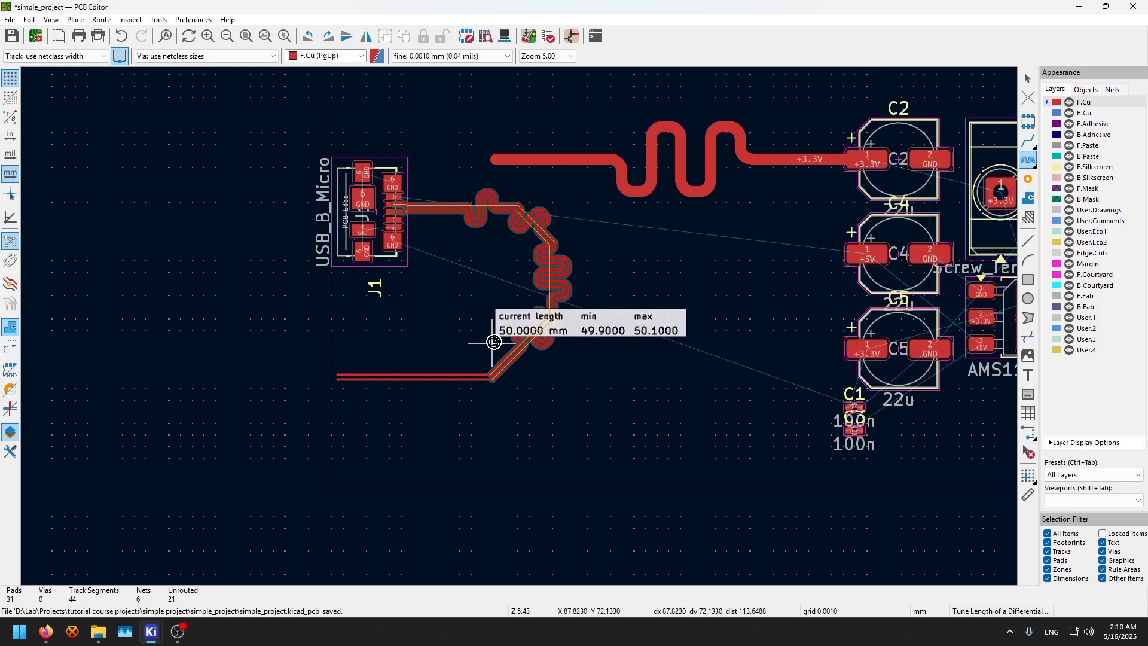
pyautogui.click(460, 360)
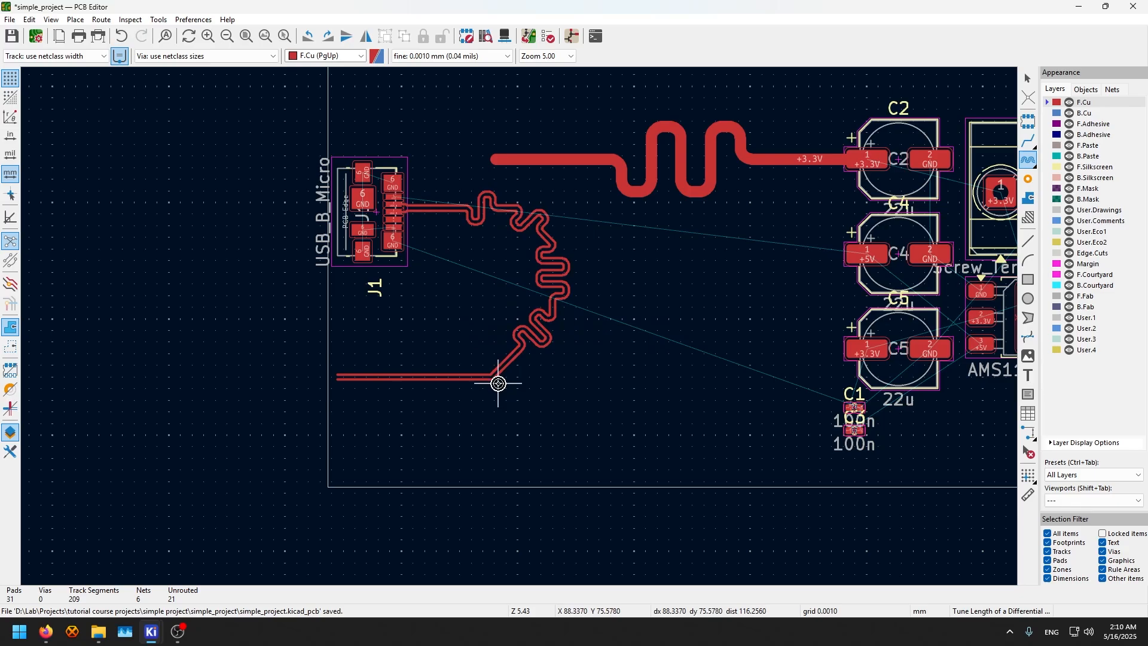
pyautogui.click(481, 224)
pyautogui.click(485, 373)
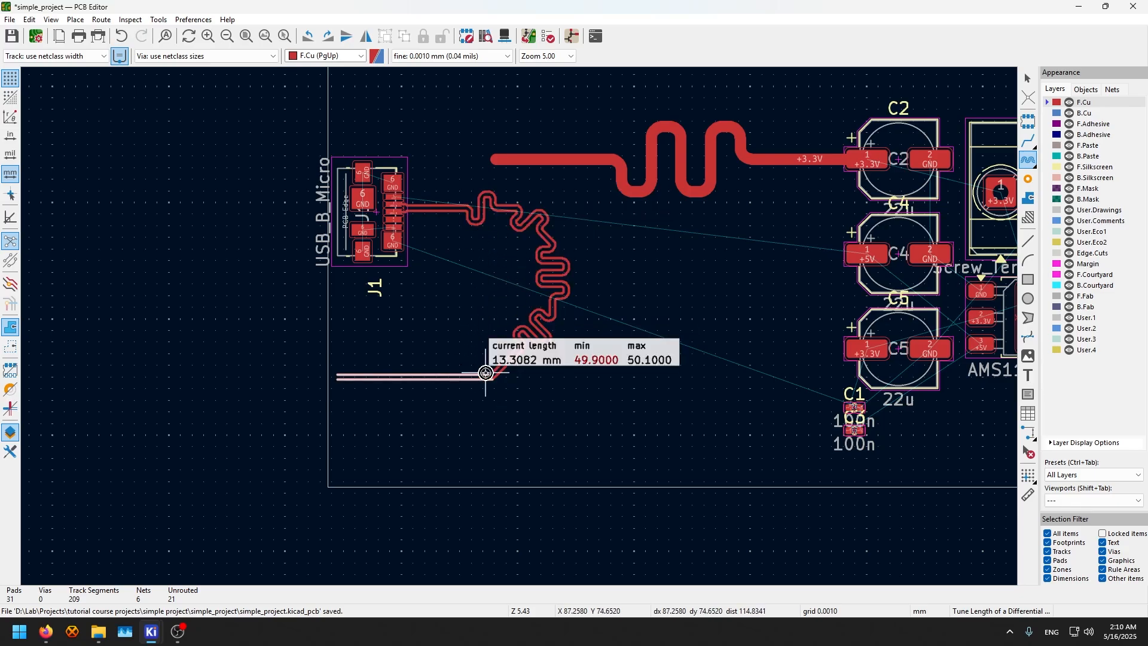
pyautogui.press('Escape')
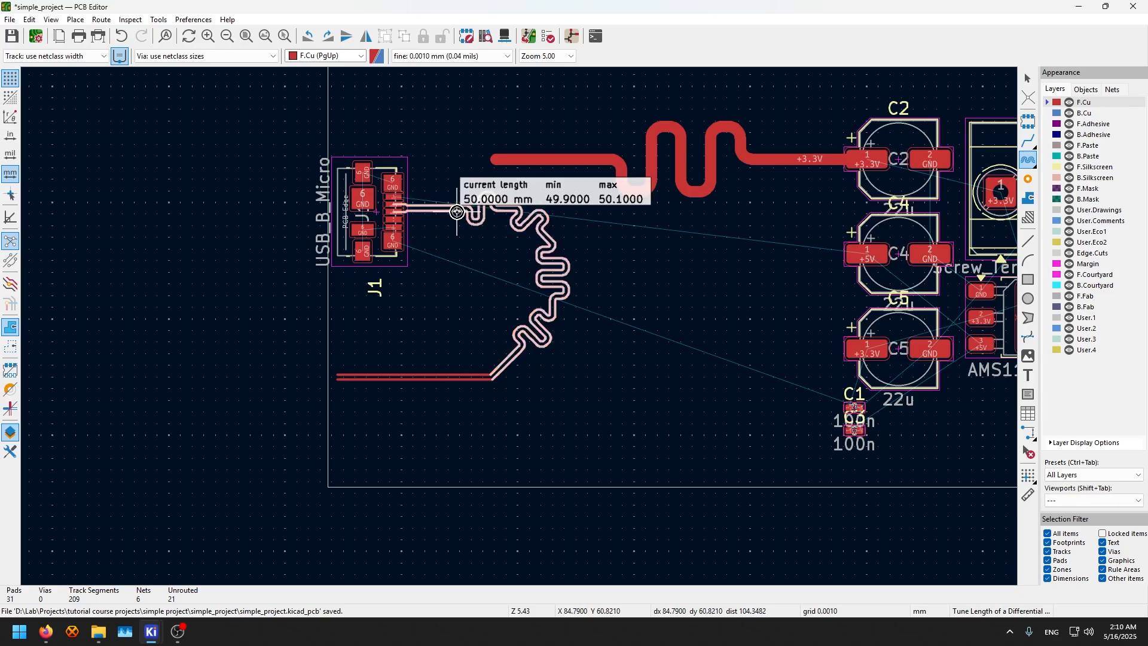
pyautogui.press('Escape')
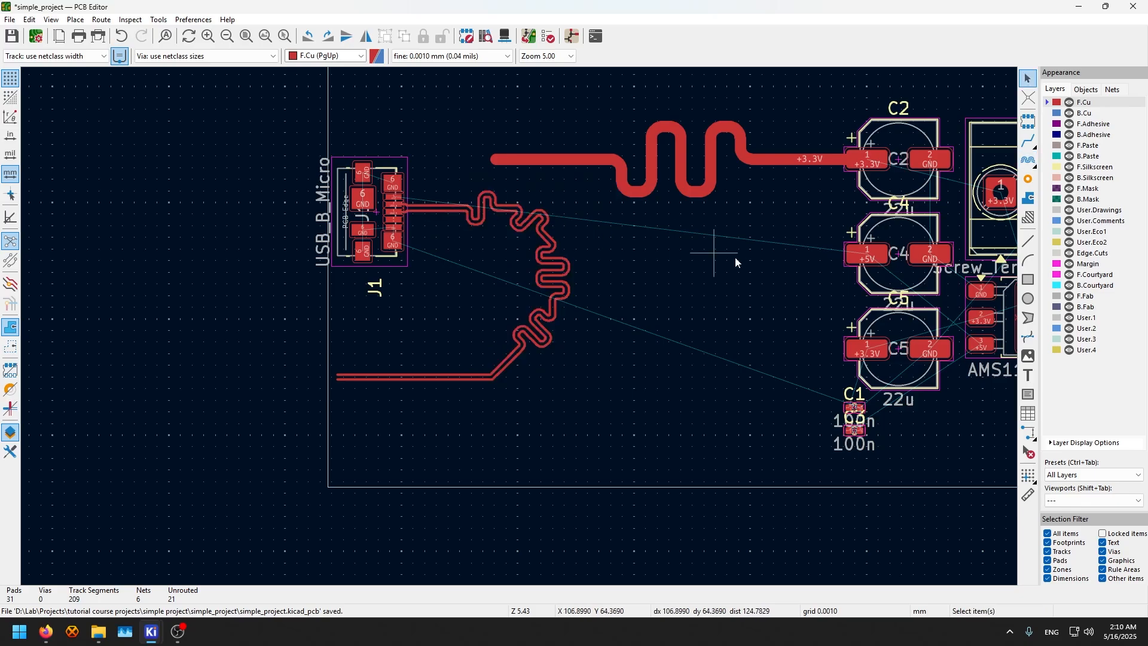
# Examine the skew of each track in the J1 differential pair using Tune Skew of a Differential Pair
pyautogui.click(1027, 161)
pyautogui.click(1005, 160)
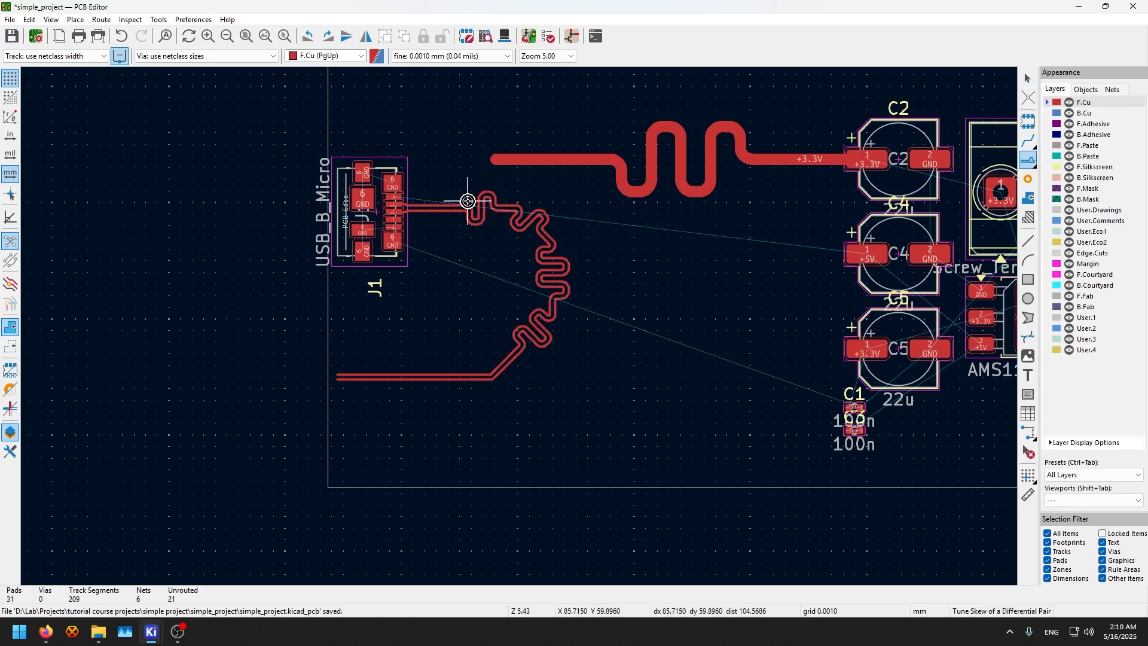
pyautogui.scroll(4, 471, 206)
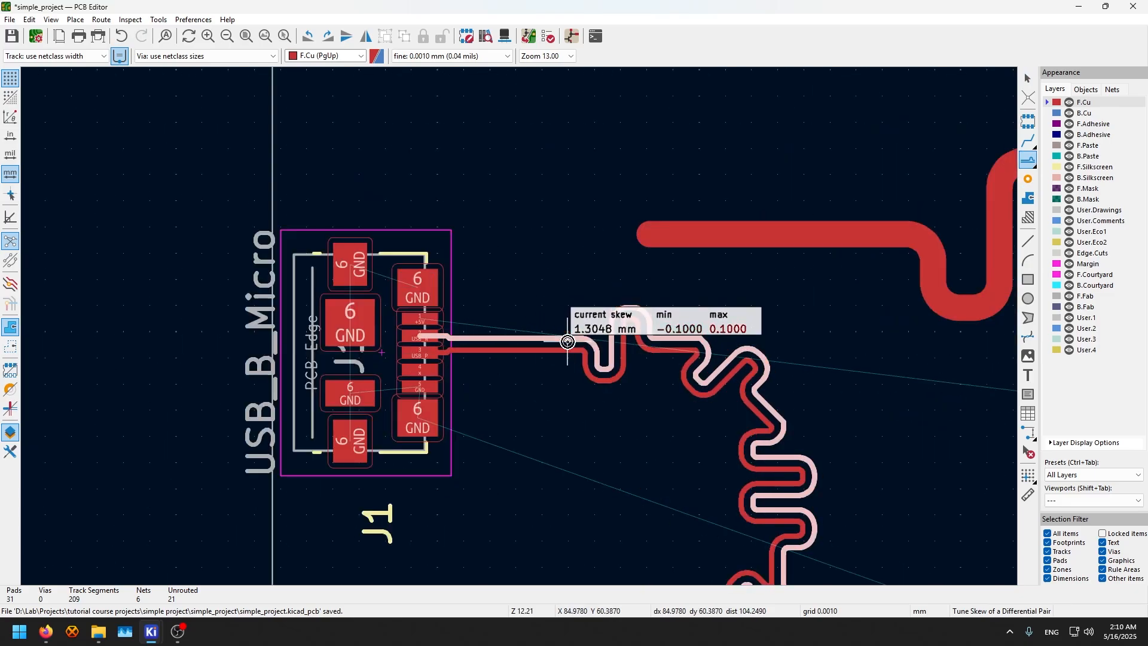
pyautogui.moveTo(566, 347); pyautogui.dragTo(579, 198, button='middle')
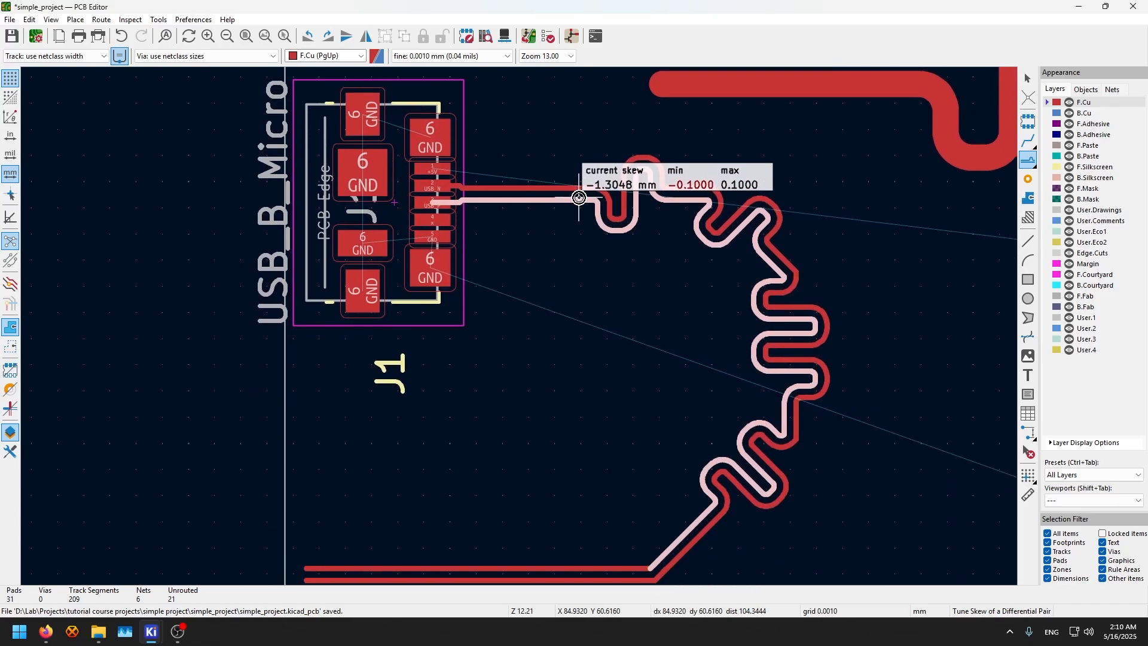
pyautogui.click(487, 197)
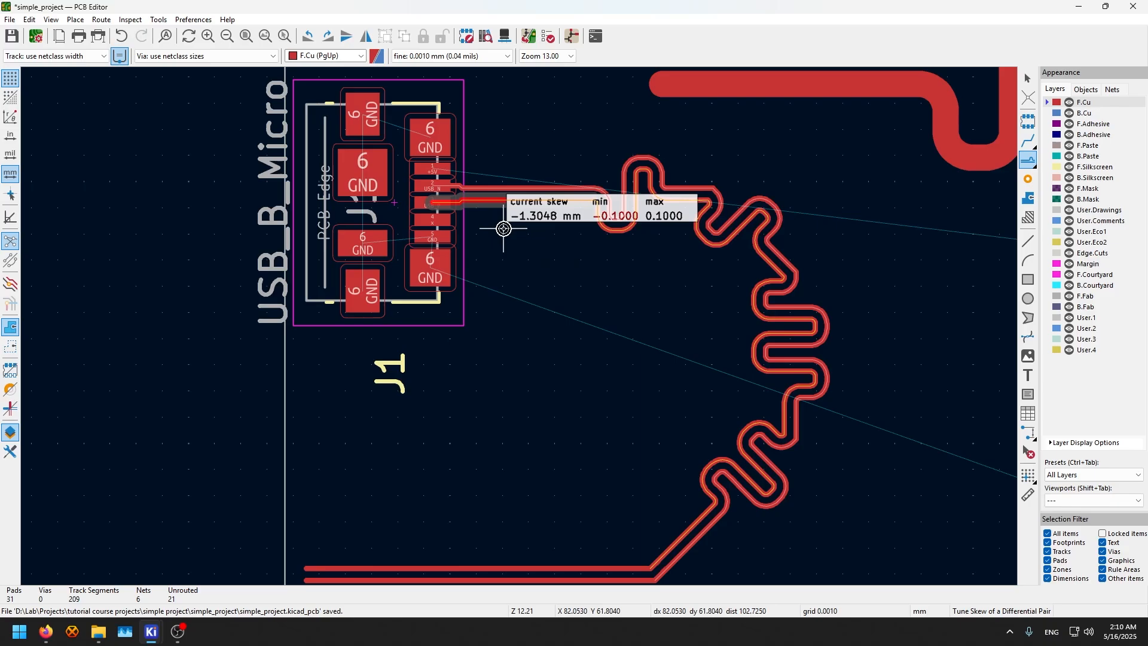
pyautogui.press('Escape')
pyautogui.click(504, 197)
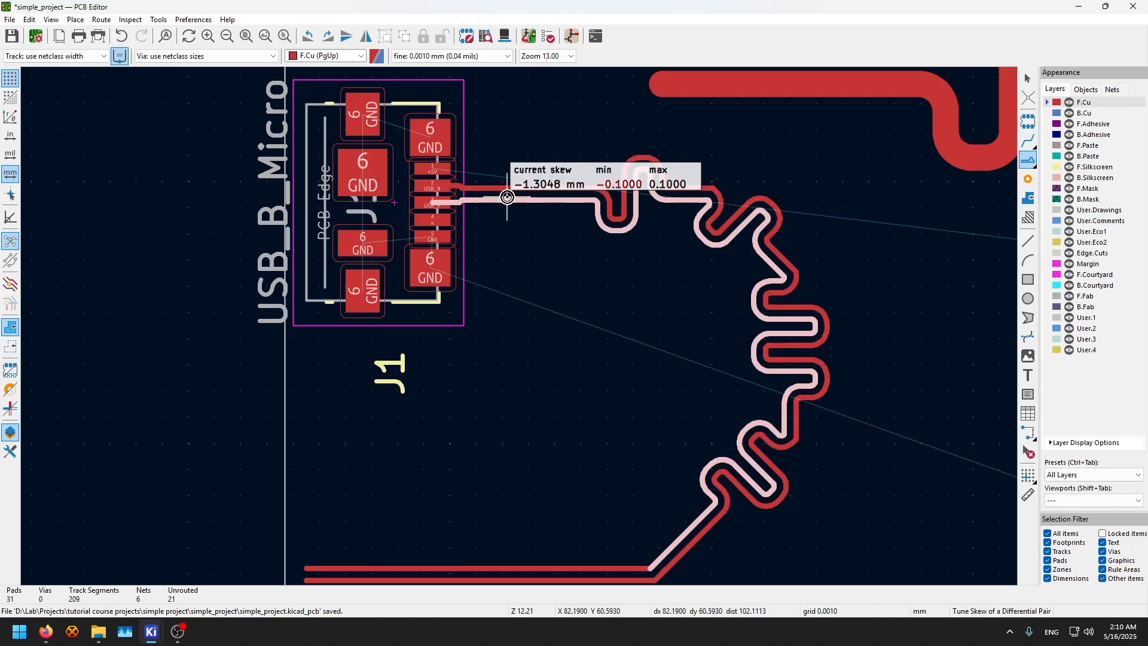
pyautogui.click(520, 187)
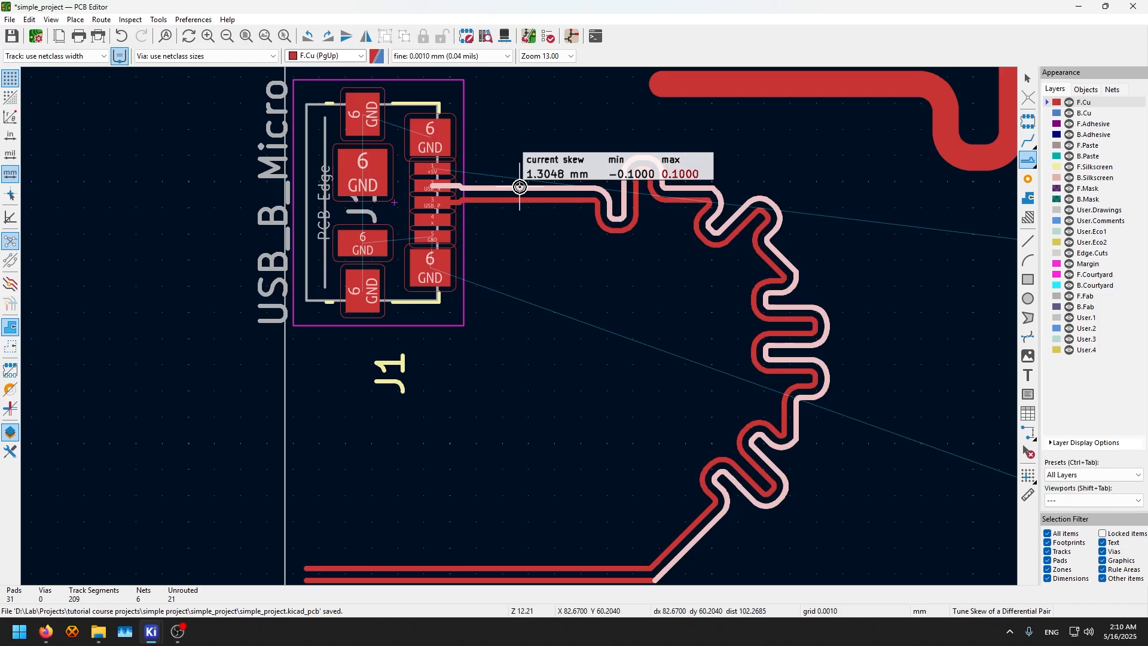
pyautogui.click(524, 205)
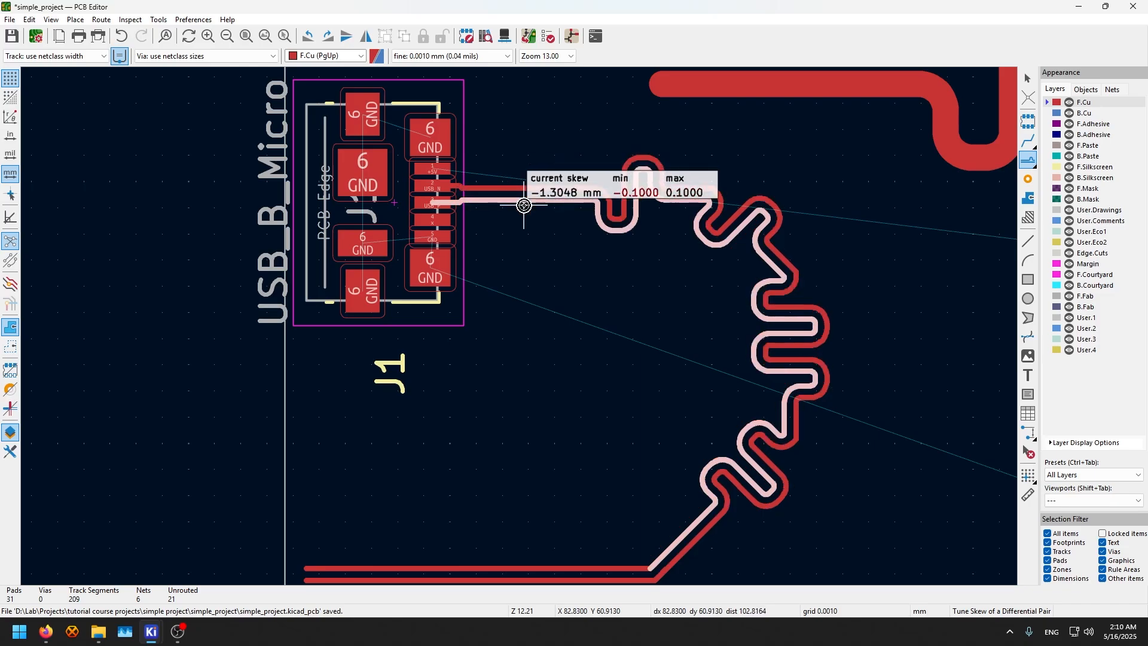
pyautogui.click(522, 189)
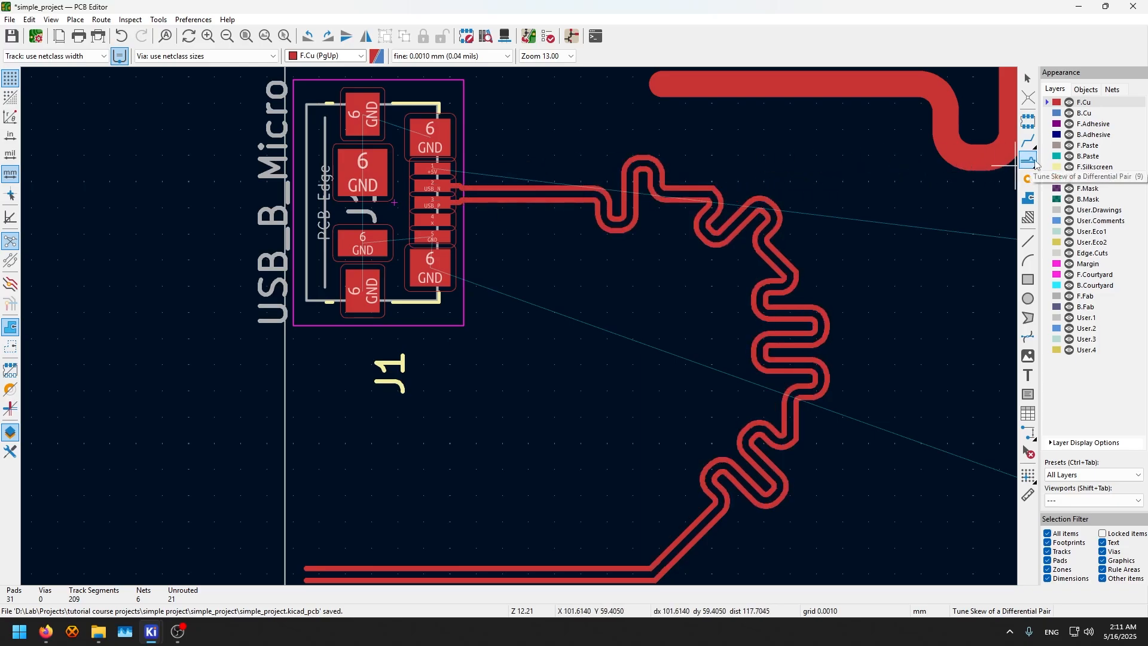
# Tune the skew of the differential pair by adding a small meander to its lower track close to J1
pyautogui.click(487, 199)
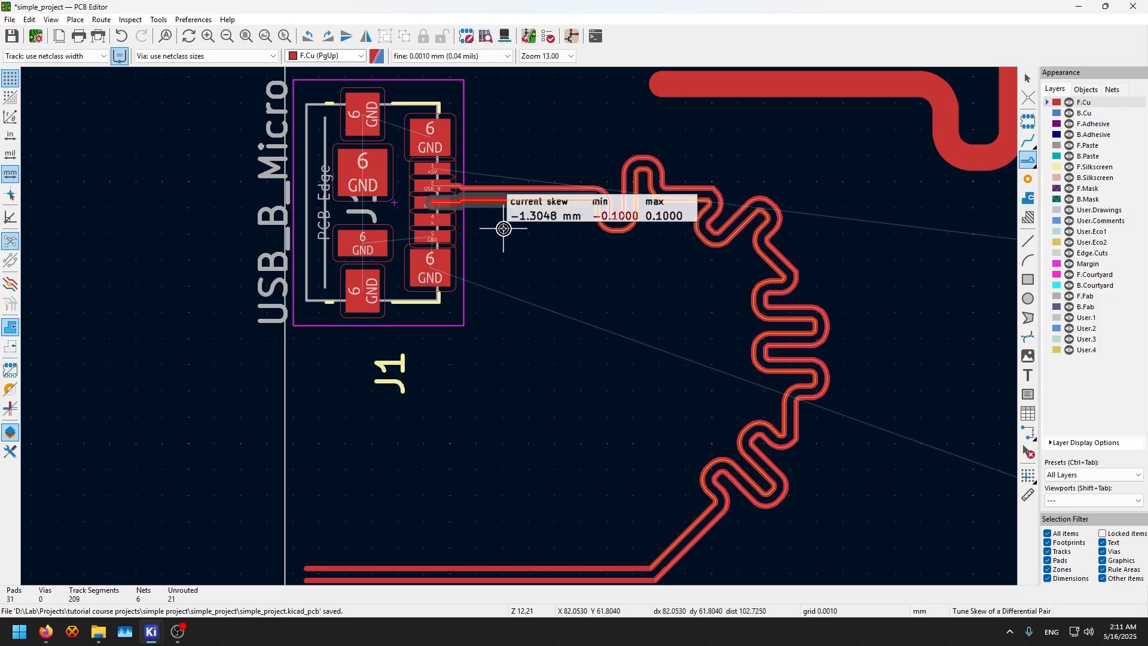
pyautogui.click(583, 233)
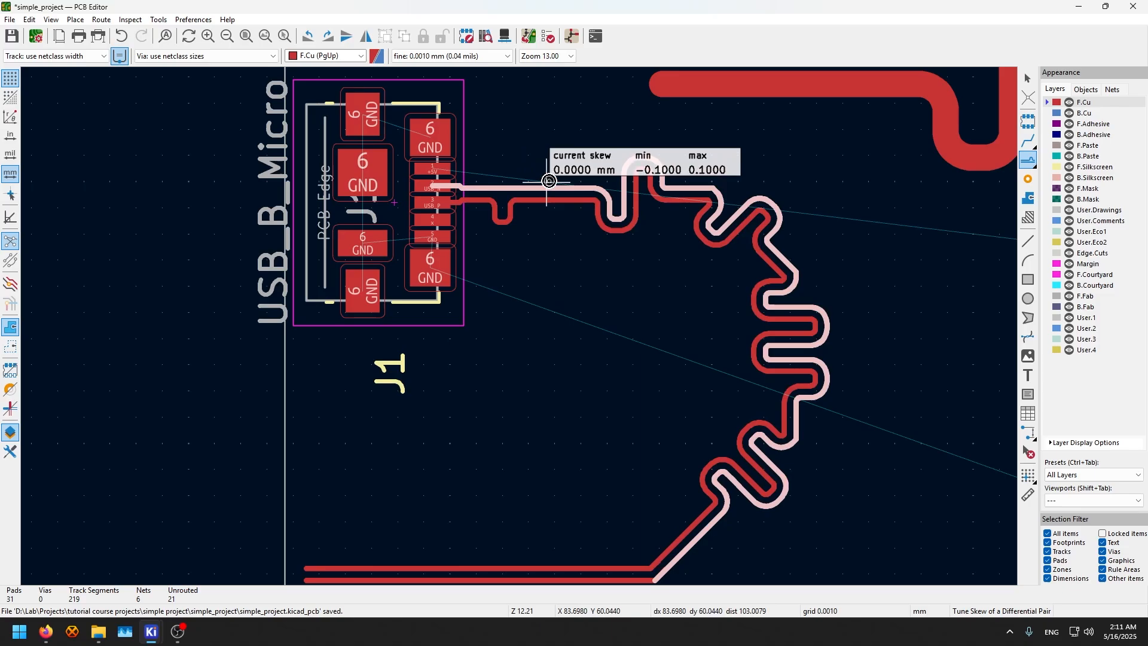
pyautogui.moveTo(622, 325); pyautogui.dragTo(662, 258, button='middle')
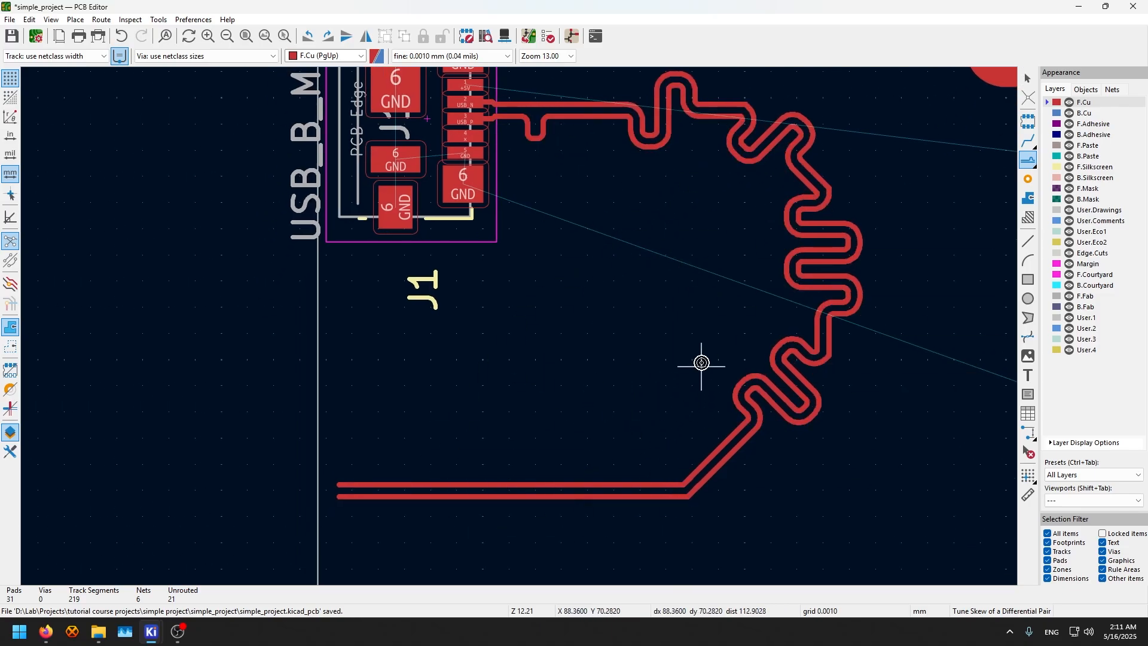
pyautogui.press('Escape')
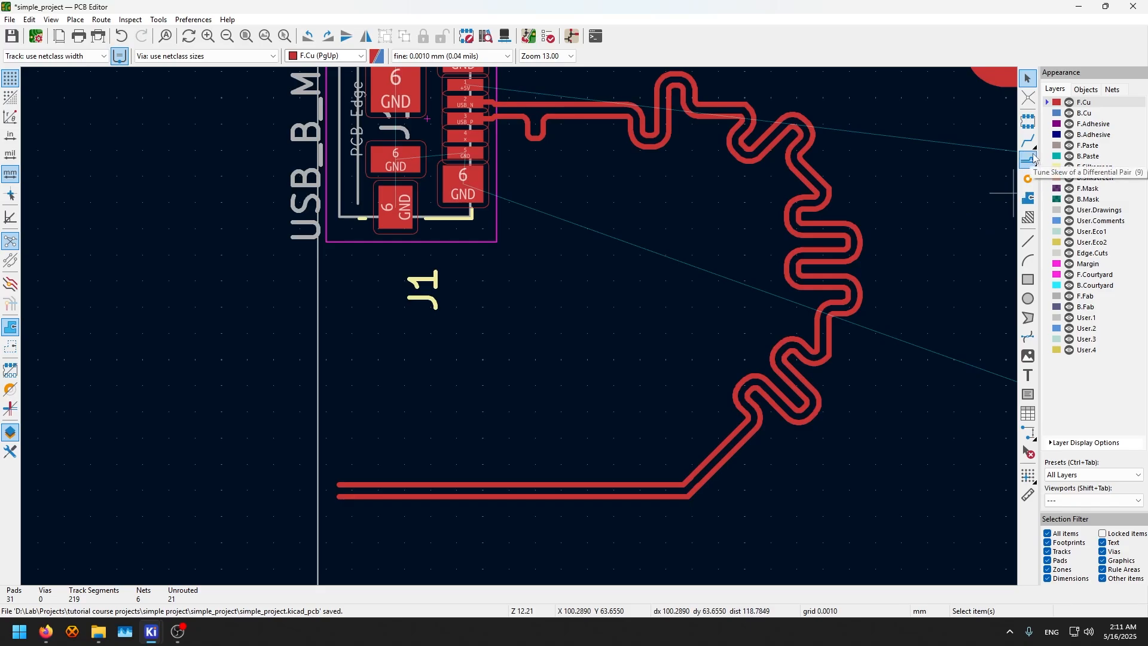
# Place four free-standing vias in the empty area to the right of the tuned differential pair, below the +3.3V meander
pyautogui.moveTo(858, 148); pyautogui.dragTo(658, 261, button='middle')
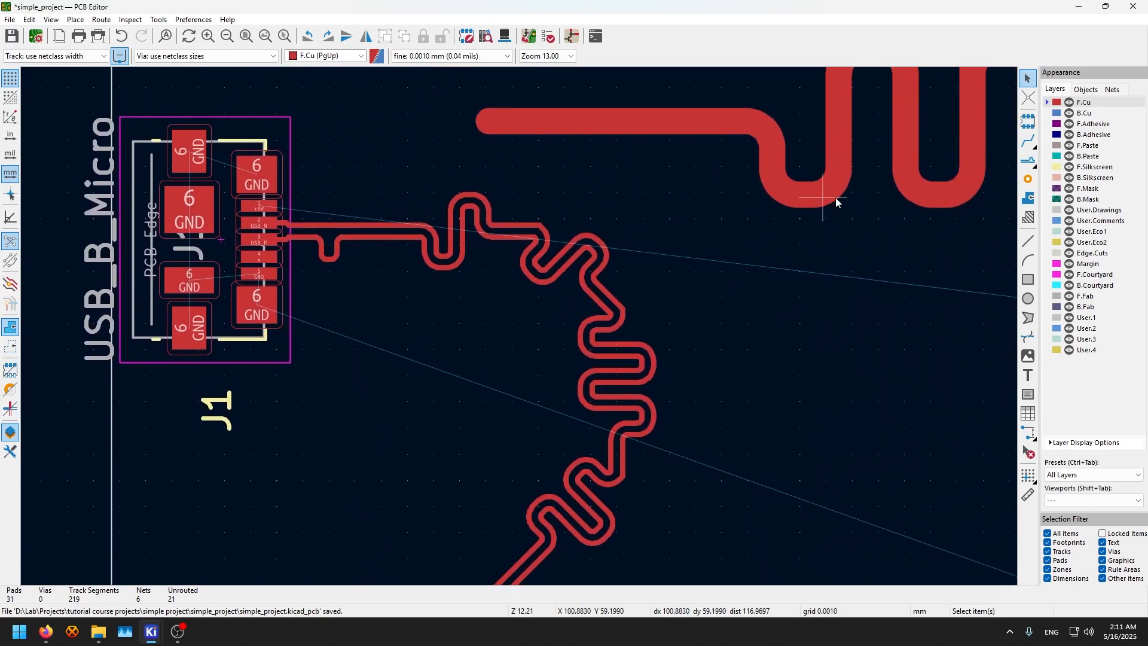
pyautogui.click(1028, 180)
pyautogui.click(811, 283)
pyautogui.click(821, 392)
pyautogui.click(862, 304)
pyautogui.click(909, 271)
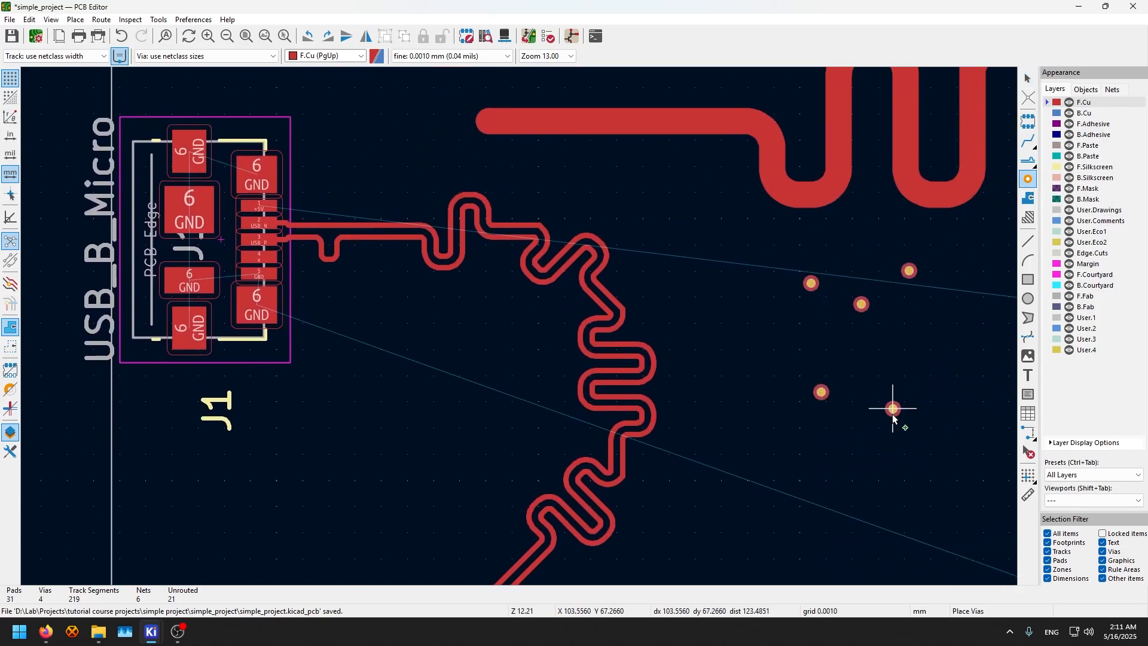
# Look at the via size options available during via placement, and exit the via placement command
pyautogui.scroll(5, 896, 353)
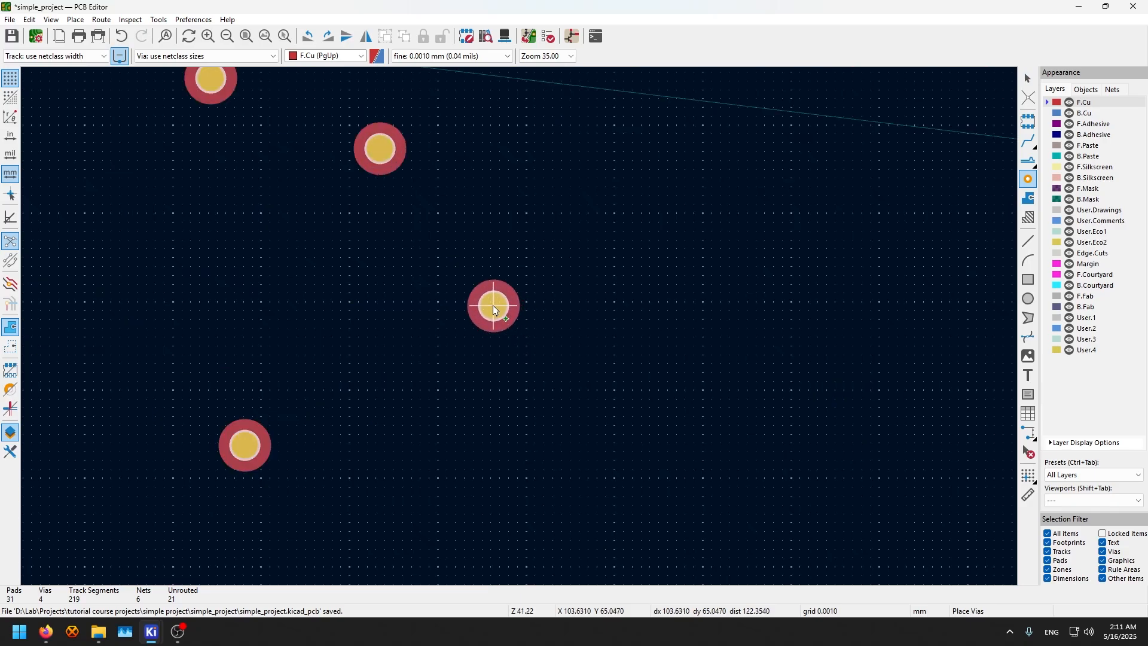
pyautogui.rightClick(524, 284)
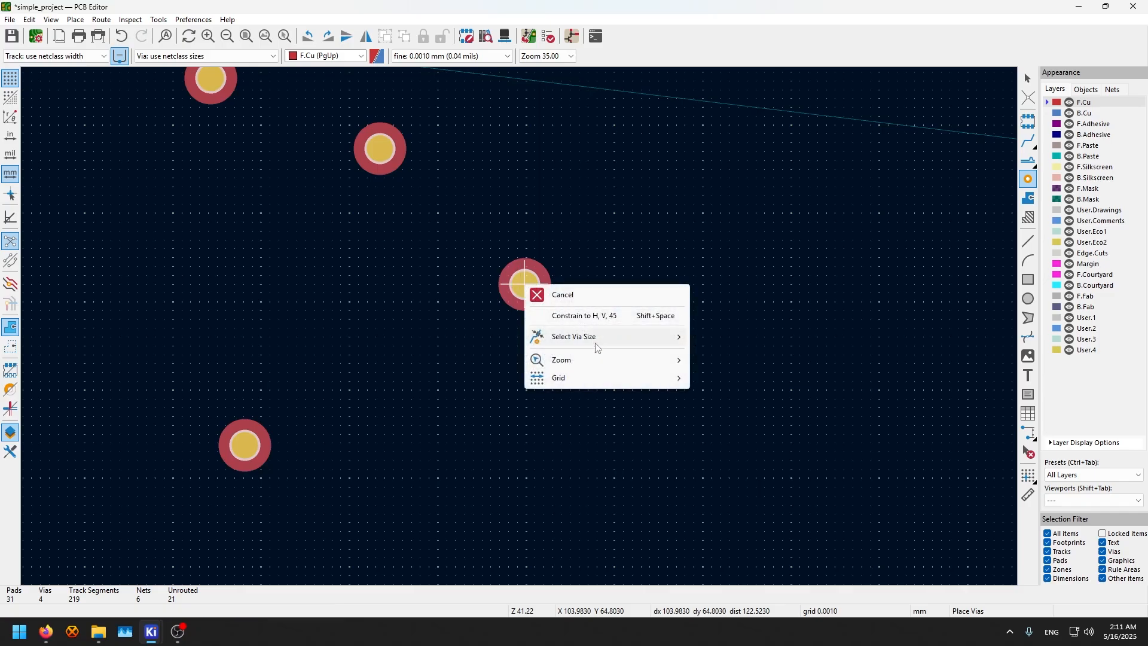
pyautogui.moveTo(602, 342)
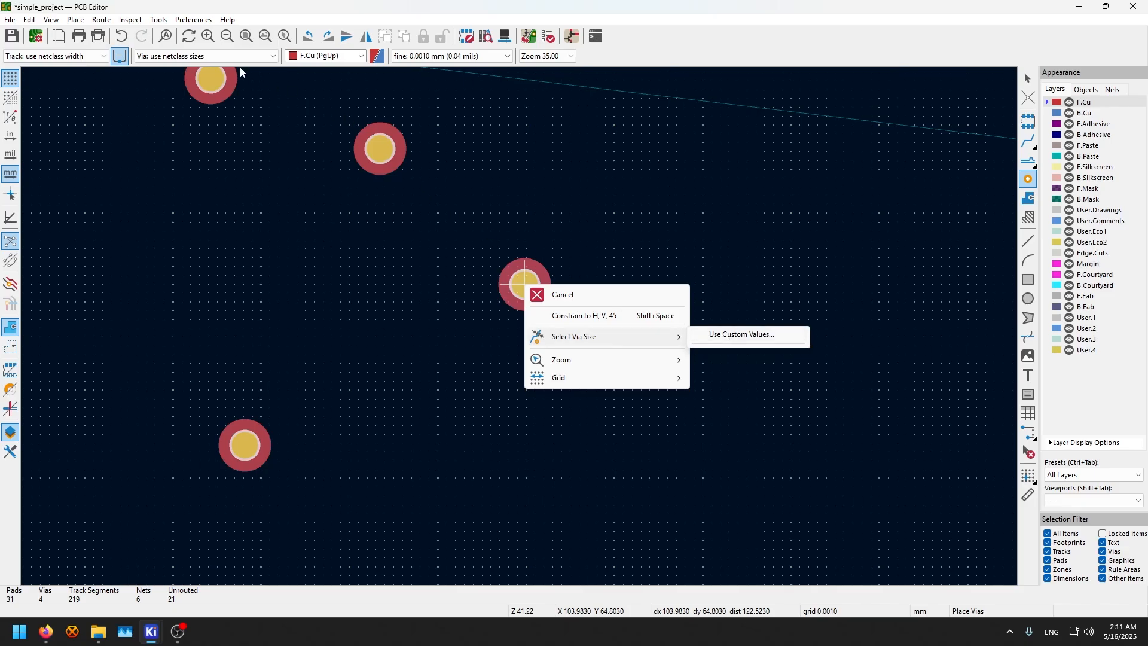
pyautogui.press('Escape')
pyautogui.press('Escape')
pyautogui.press('Escape')
pyautogui.scroll(-3, 520, 325)
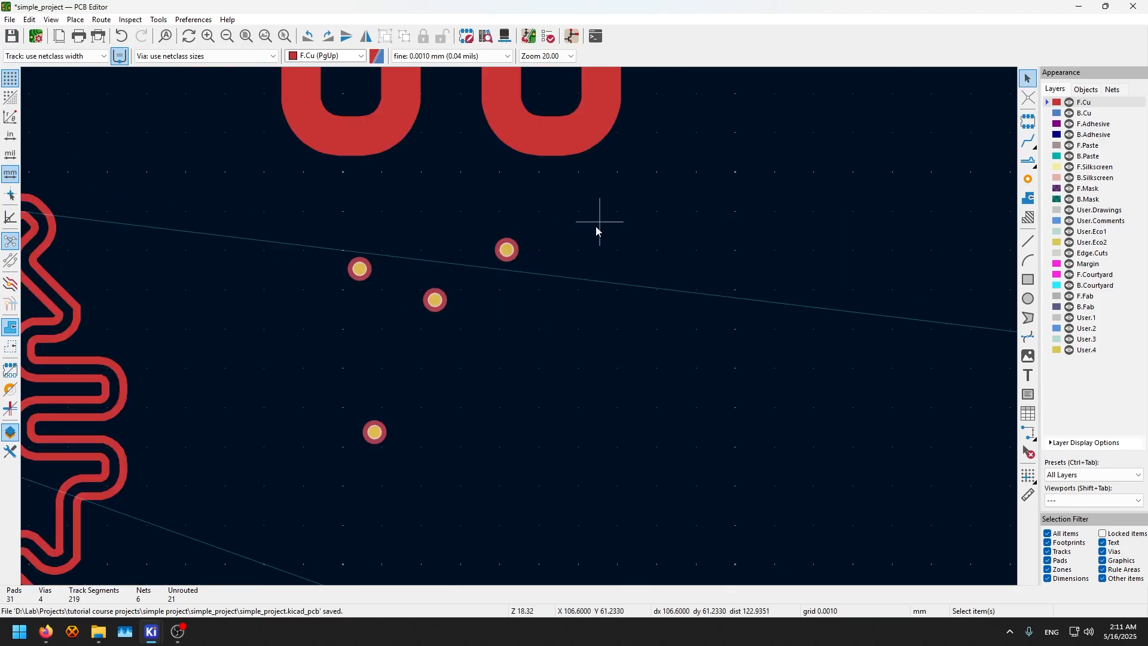
# Delete the four free-standing vias in the empty area below the +3.3V meander
pyautogui.moveTo(595, 226); pyautogui.dragTo(343, 501)
pyautogui.press('Delete')
pyautogui.scroll(-5, 536, 291)
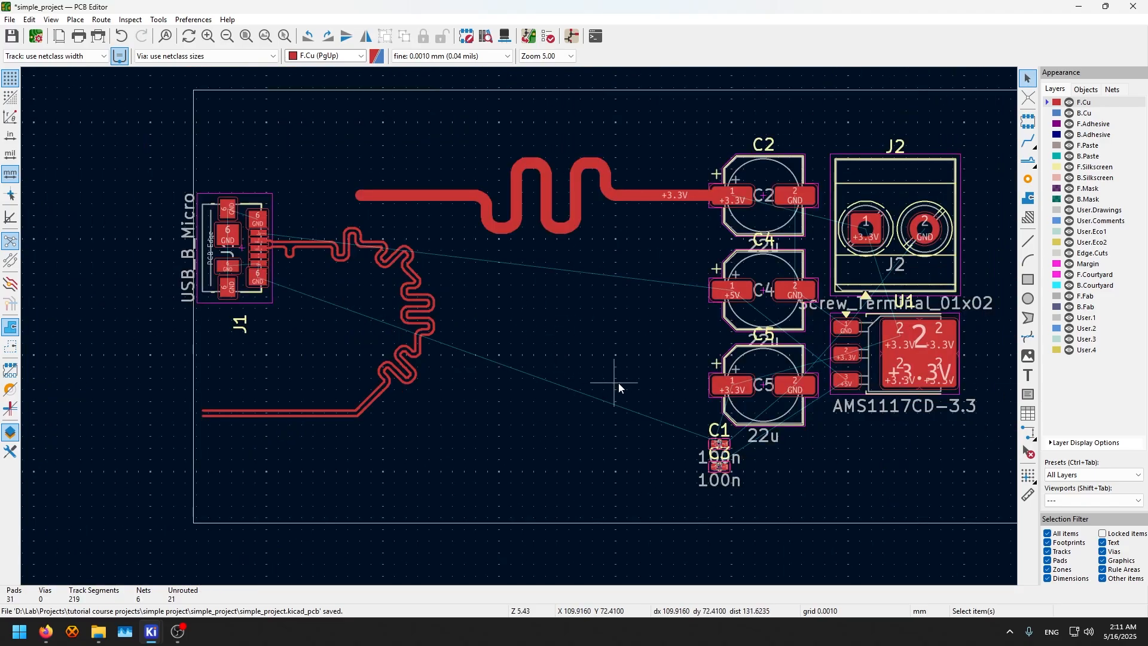
# Route a +3.3V track on F.Cu leftward from C5 pad 1, add a via, and continue diagonally downward on B.Cu
pyautogui.press('x')
pyautogui.scroll(5, 735, 385)
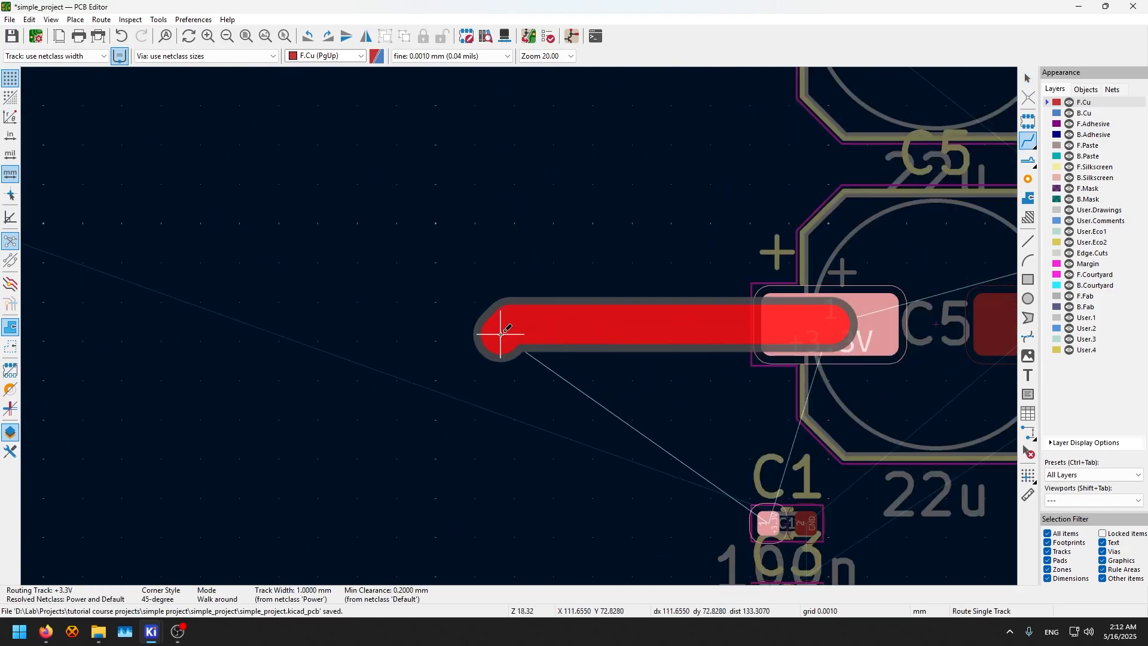
pyautogui.press('v')
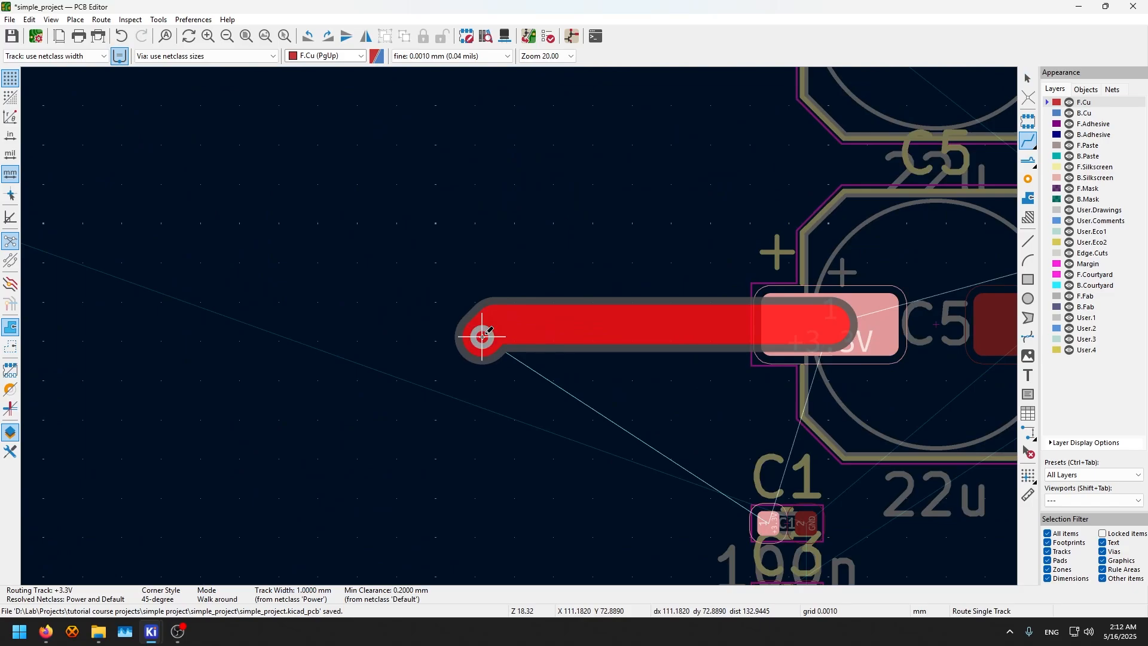
pyautogui.scroll(3, 481, 334)
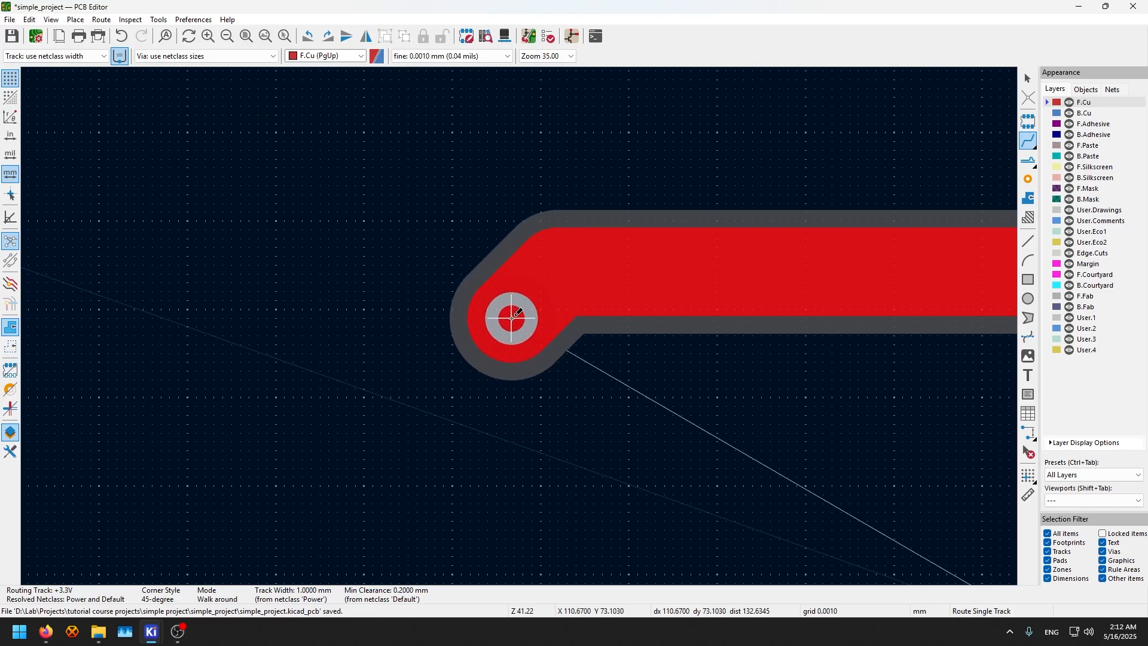
pyautogui.click(511, 318)
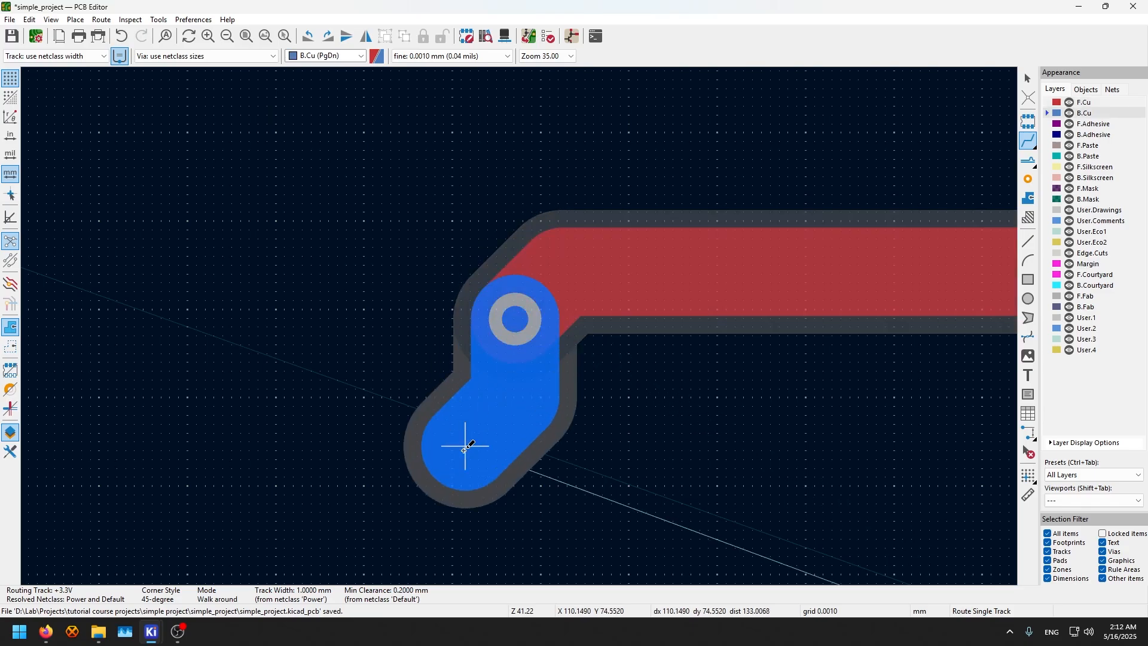
pyautogui.scroll(-2, 520, 325)
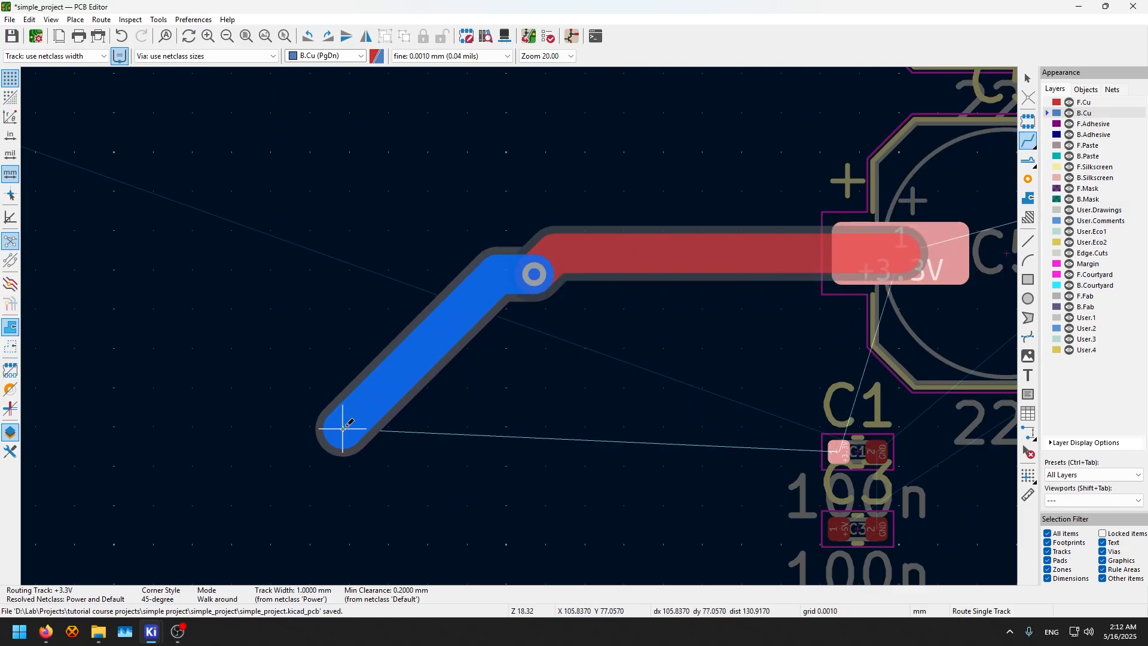
pyautogui.scroll(-3, 321, 448)
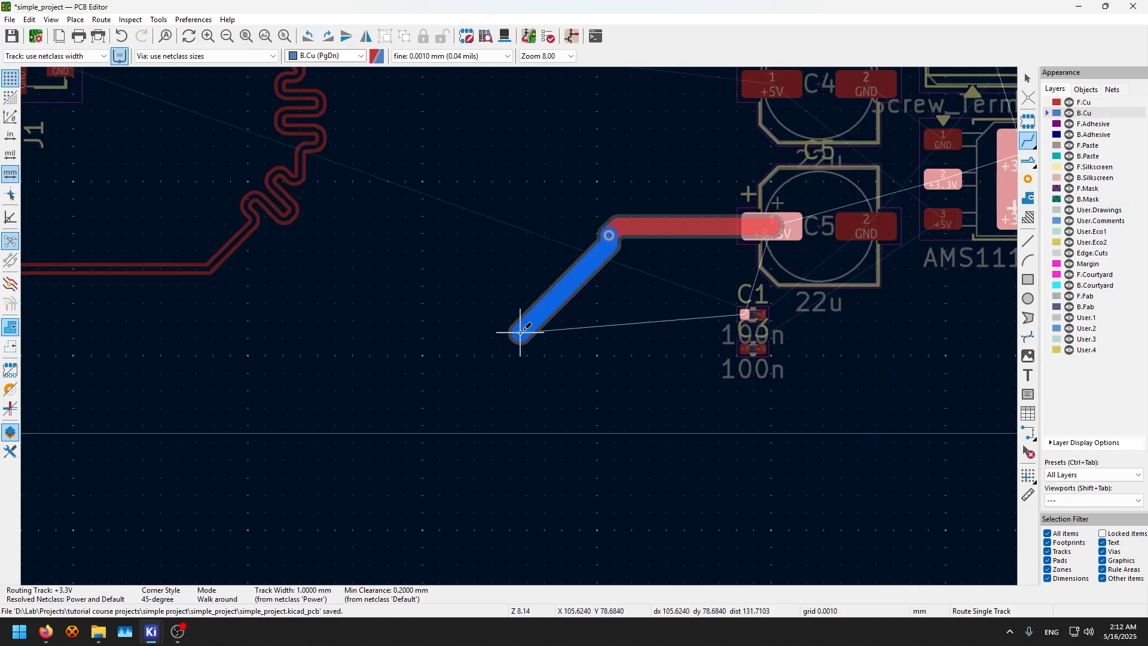
# Set custom dimensions for the track and its next via: track width 1 mm, via diameter 1 mm and a larger via hole
pyautogui.scroll(3, 521, 325)
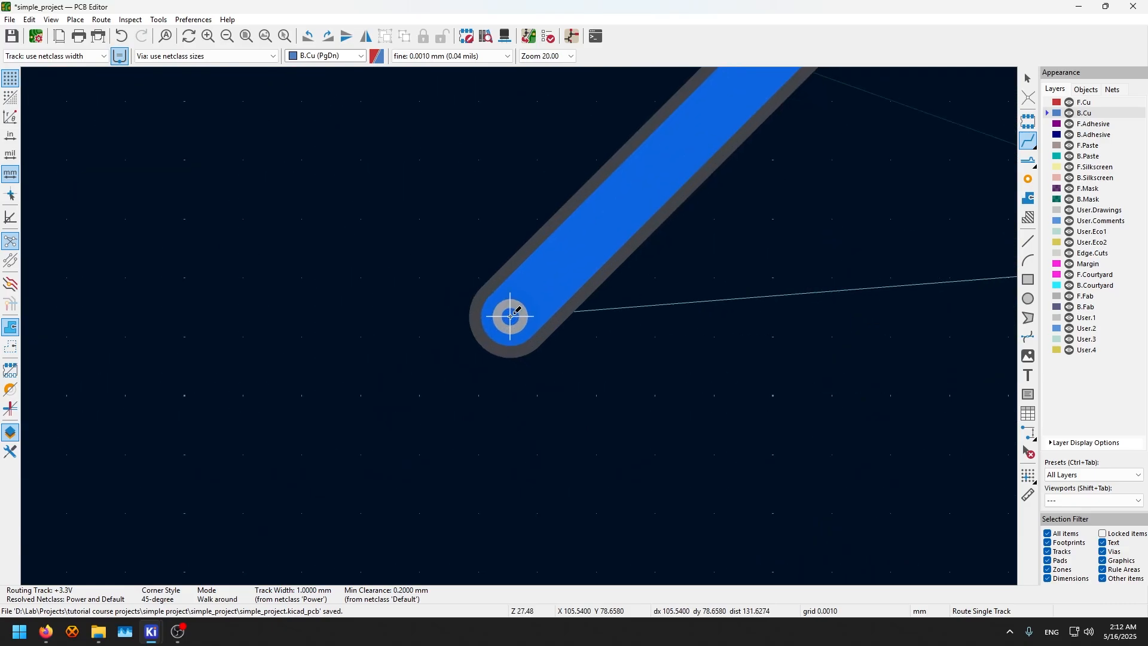
pyautogui.press('q')
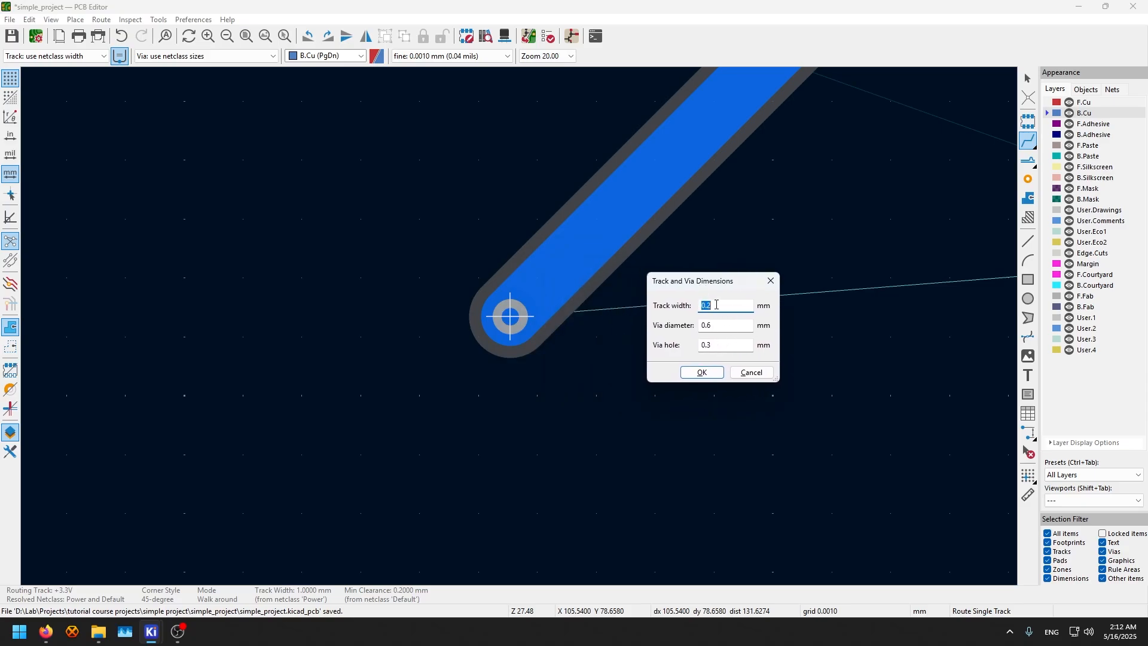
pyautogui.moveTo(705, 305); pyautogui.dragTo(724, 302)
pyautogui.write('1')
pyautogui.click(714, 326)
pyautogui.write('1')
pyautogui.press('Tab')
pyautogui.write('0.')
pyautogui.click(704, 374)
pyautogui.scroll(6, 519, 325)
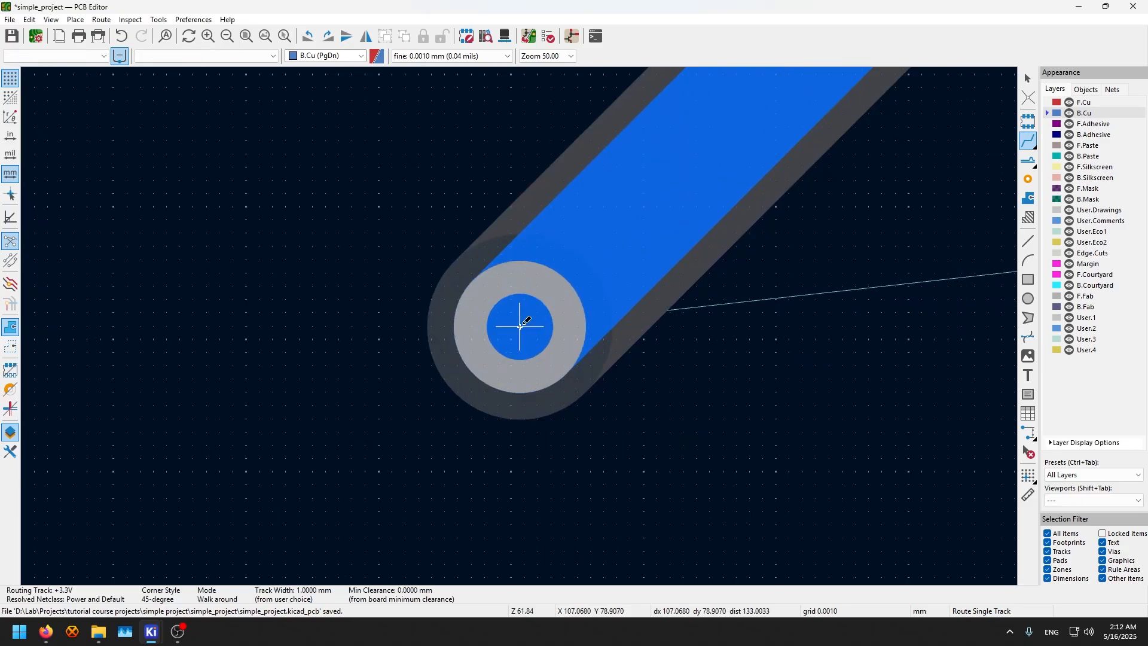
# Place the larger via at the end of the B.Cu segment and finish the +3.3V track on F.Cu at C1 pad 1
pyautogui.scroll(-1, 520, 326)
pyautogui.press('pageup')
pyautogui.scroll(-7, 526, 326)
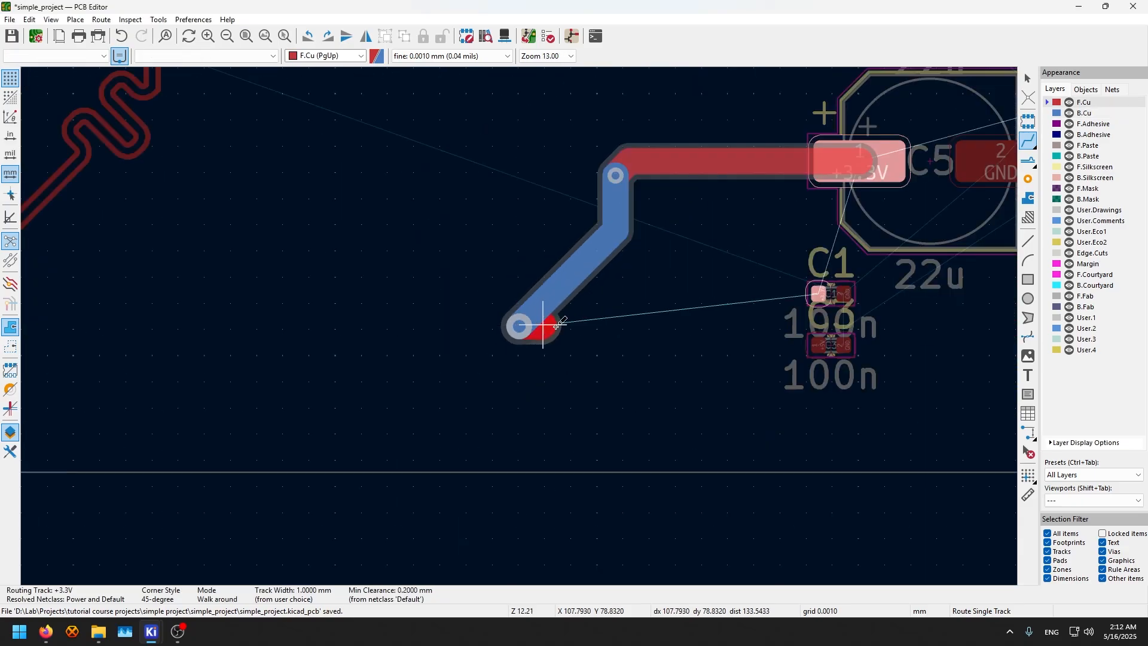
pyautogui.scroll(1, 769, 291)
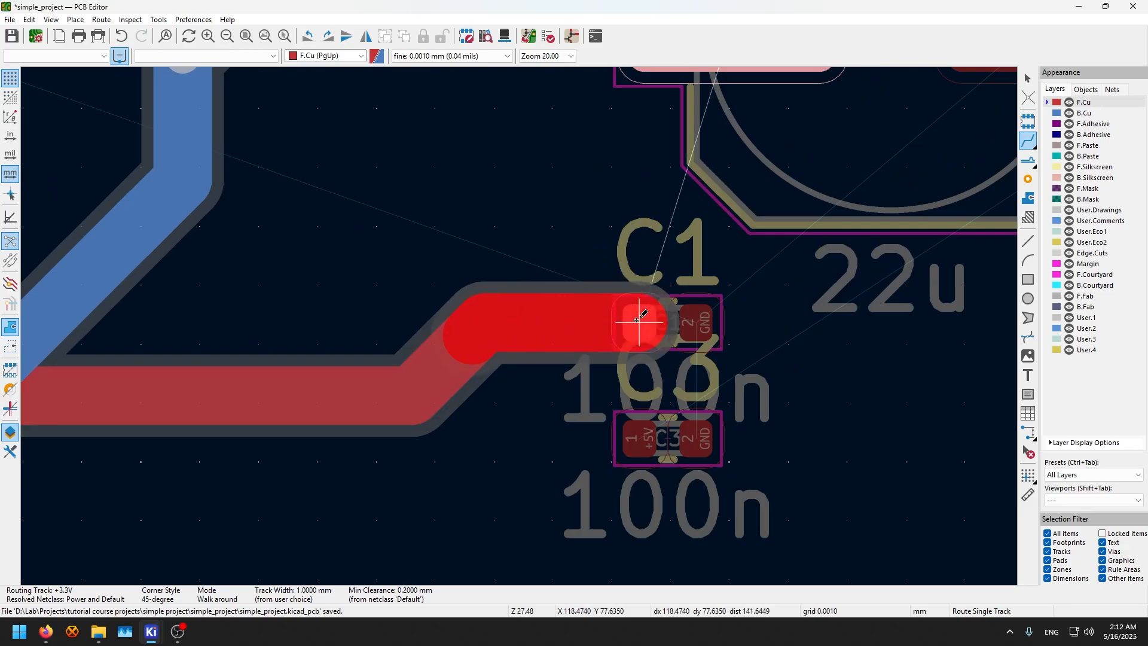
pyautogui.click(637, 321)
pyautogui.scroll(-1, 520, 326)
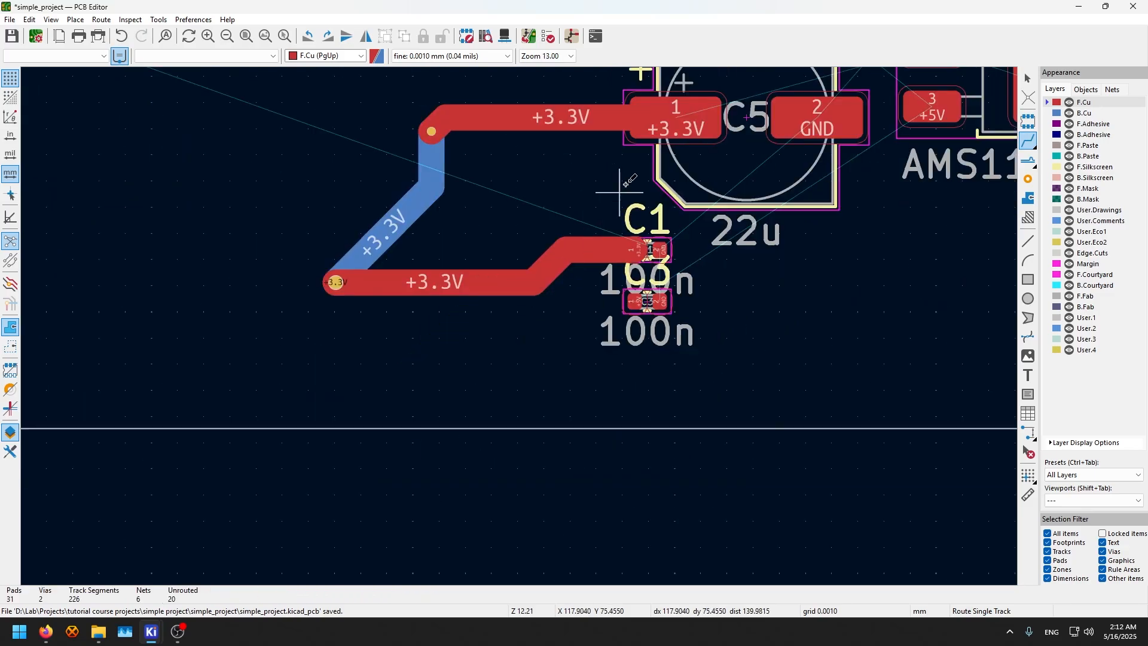
# Examine the two +3.3V vias of different sizes on the board in the 3D Viewer, and close it
pyautogui.scroll(2, 362, 281)
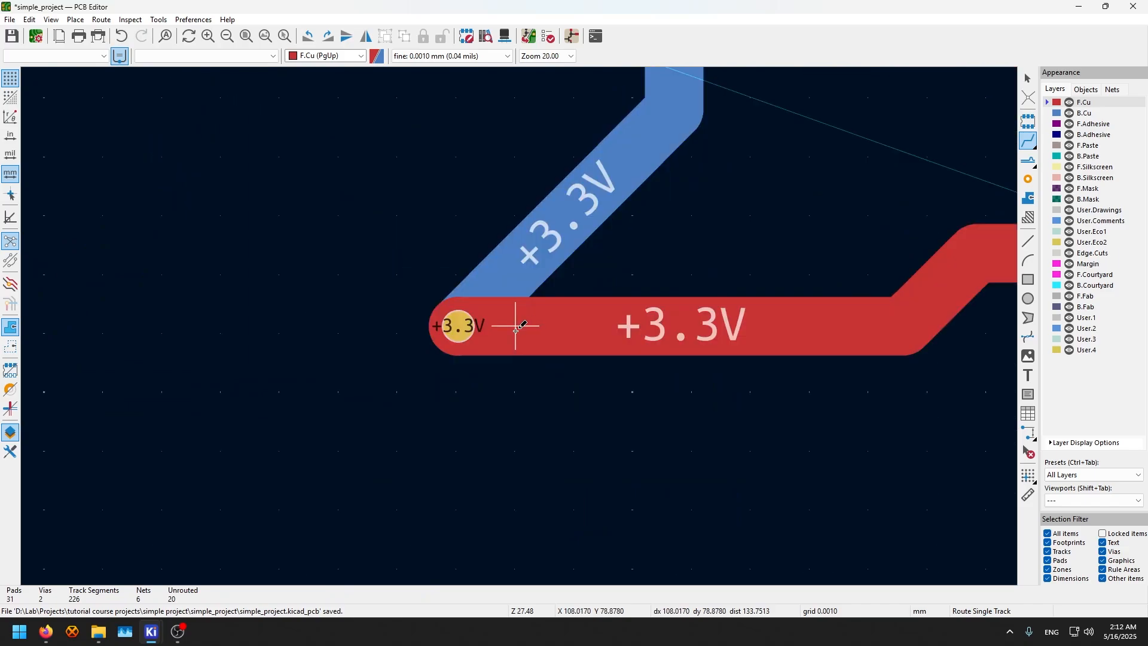
pyautogui.hotkey('alt', '3')
pyautogui.scroll(5, 536, 374)
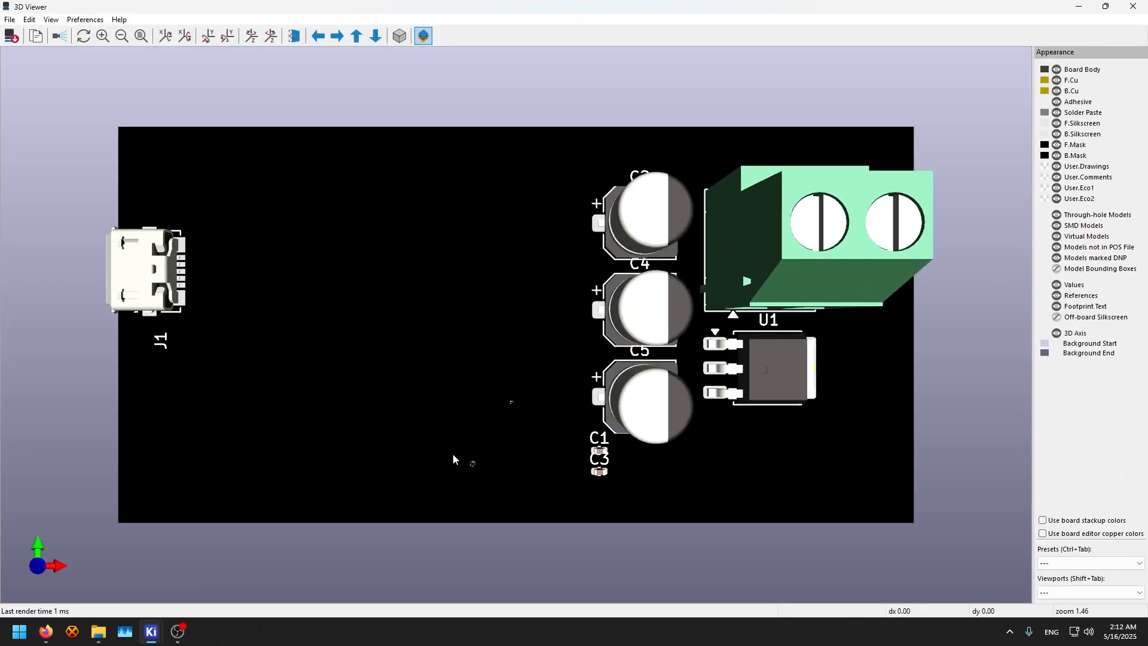
pyautogui.moveTo(614, 319); pyautogui.dragTo(643, 200)
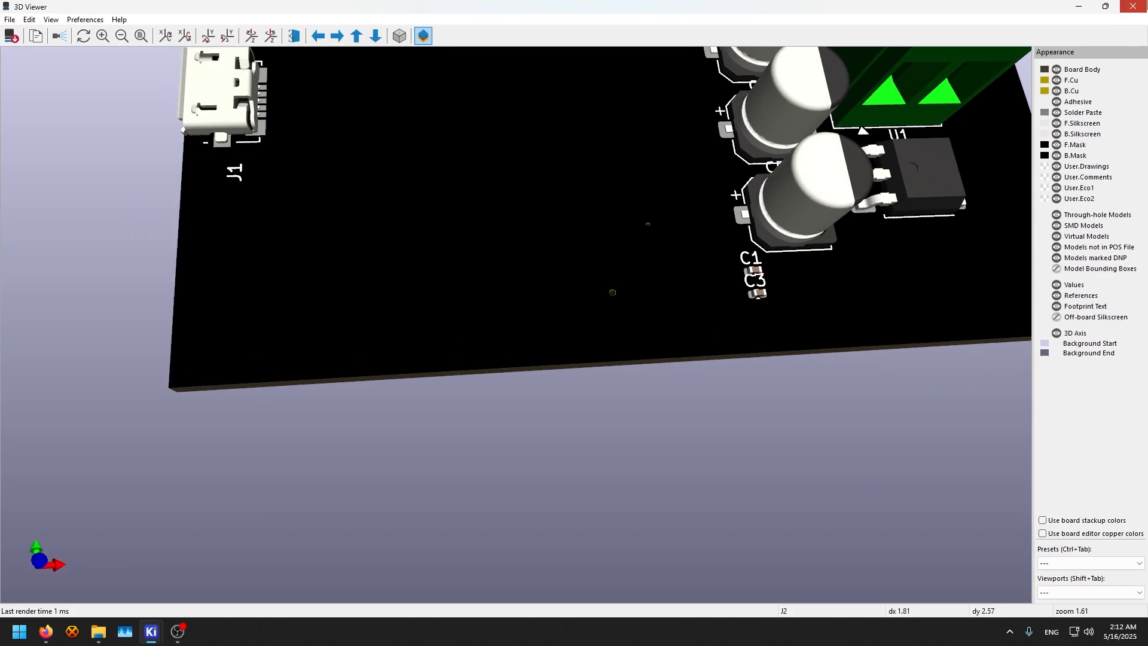
pyautogui.click(1133, 6)
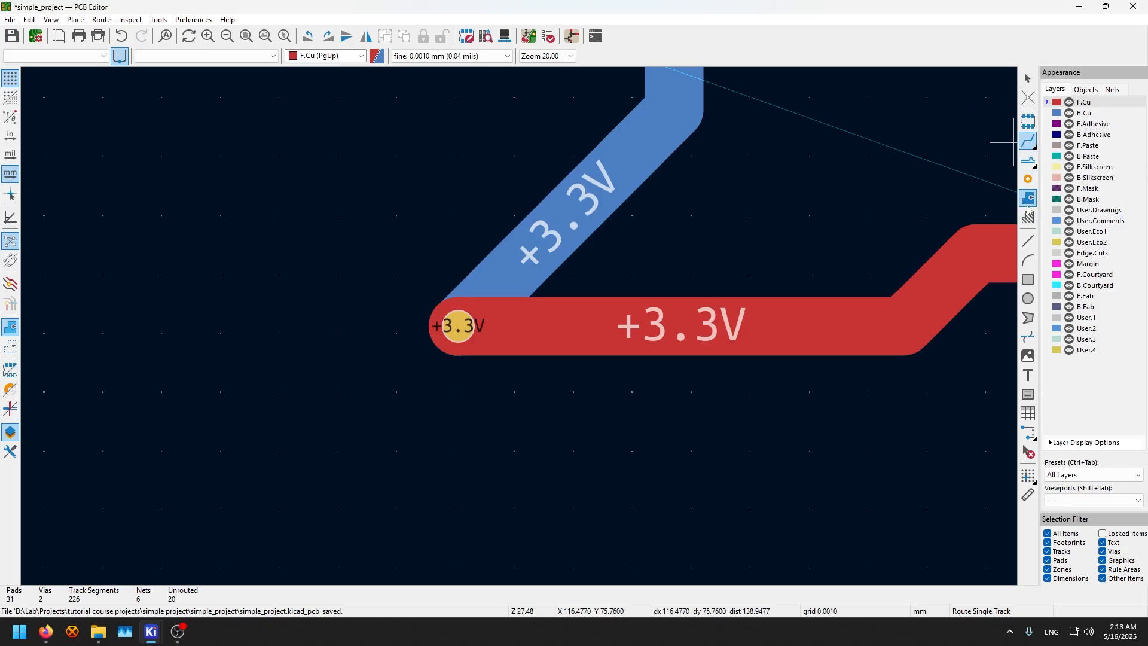
# Start a filled zone on F.Cu between J2 and U1 and assign it to the +3.3V net
pyautogui.moveTo(816, 205); pyautogui.dragTo(573, 300, button='middle')
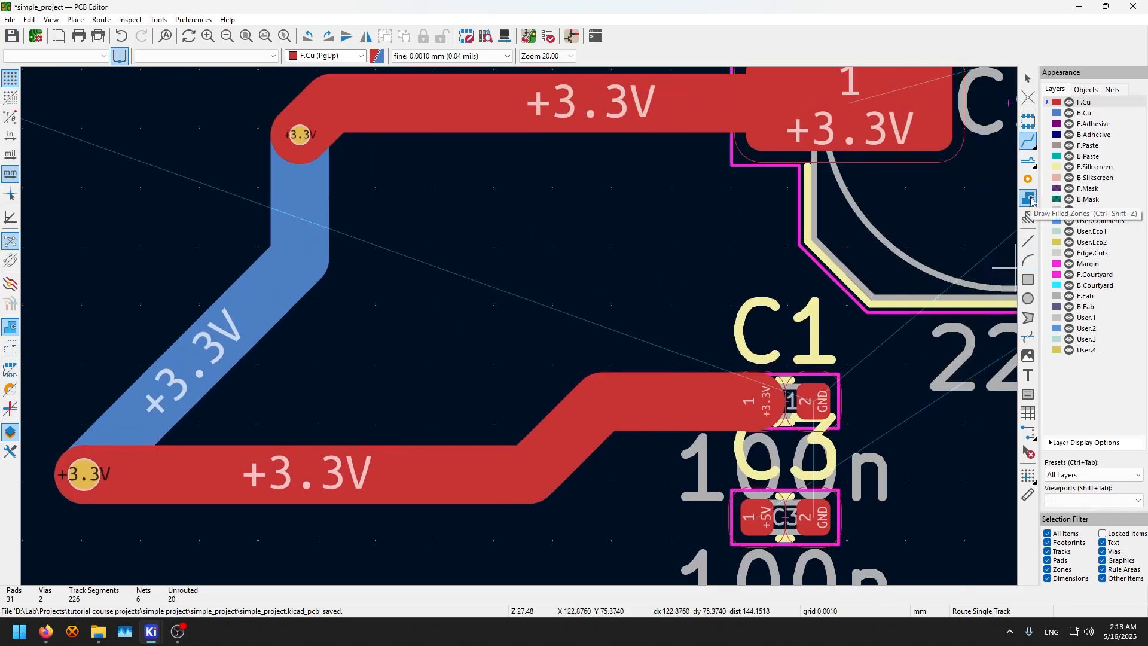
pyautogui.click(1028, 200)
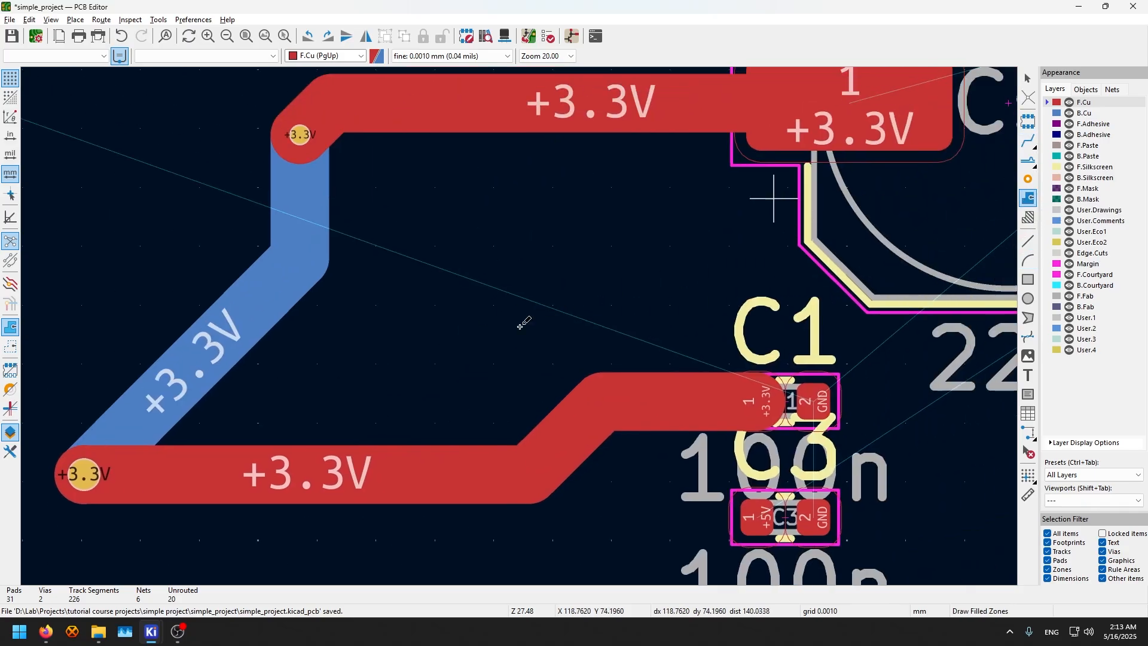
pyautogui.scroll(-4, 520, 323)
pyautogui.scroll(4, 731, 276)
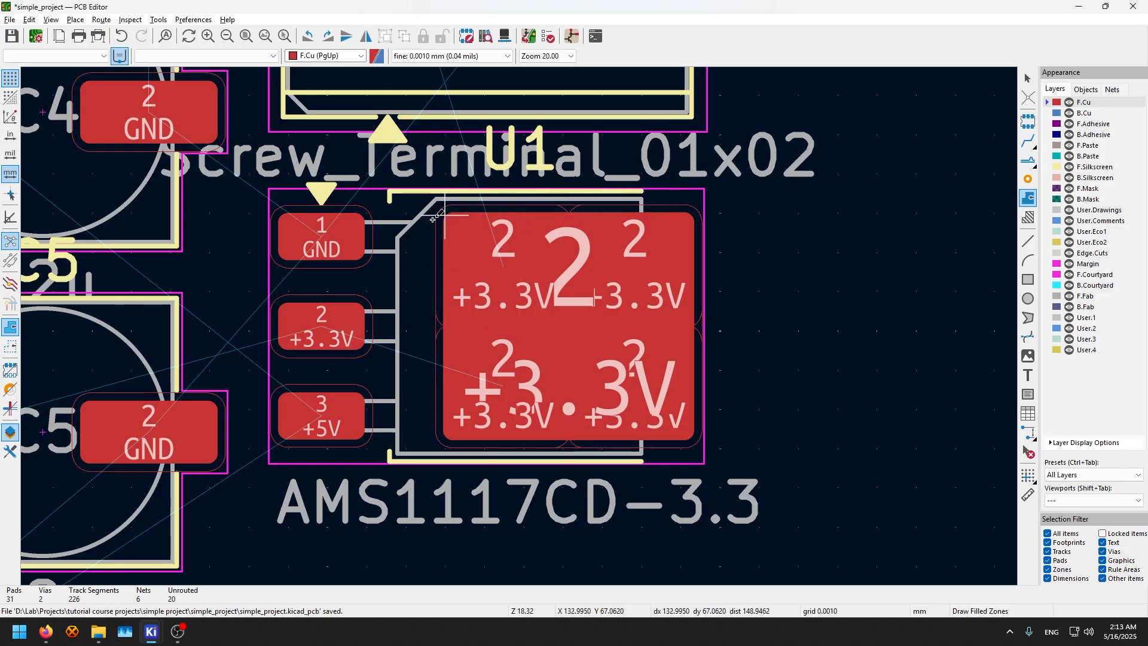
pyautogui.scroll(-4, 413, 227)
pyautogui.scroll(-2, 424, 397)
pyautogui.scroll(4, 520, 326)
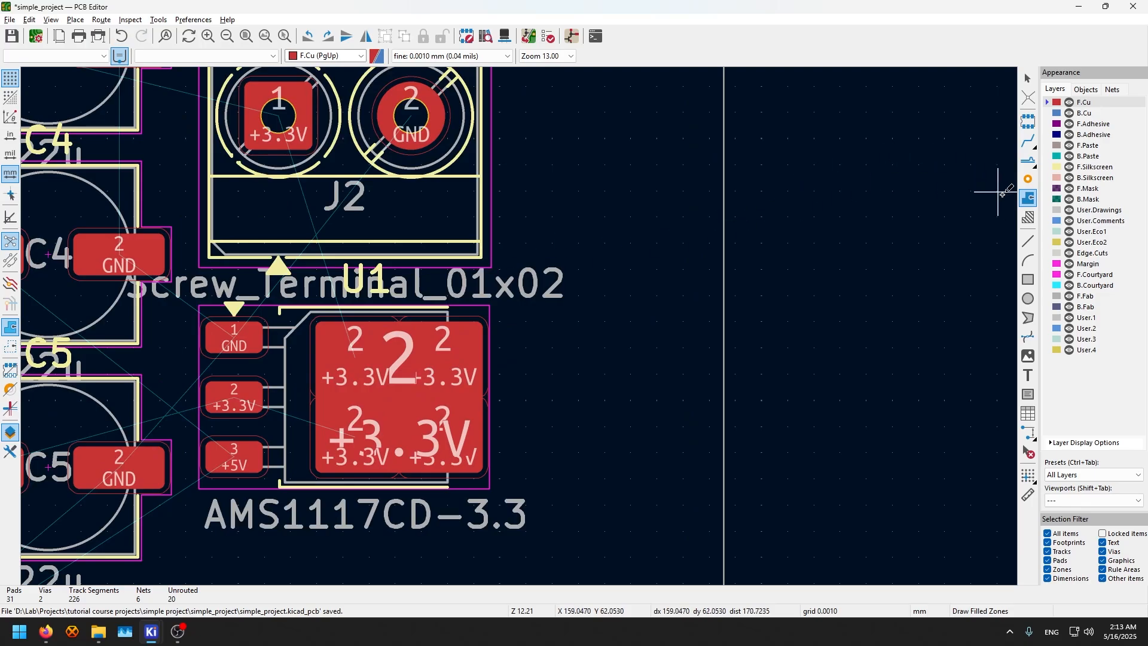
pyautogui.scroll(3, 286, 292)
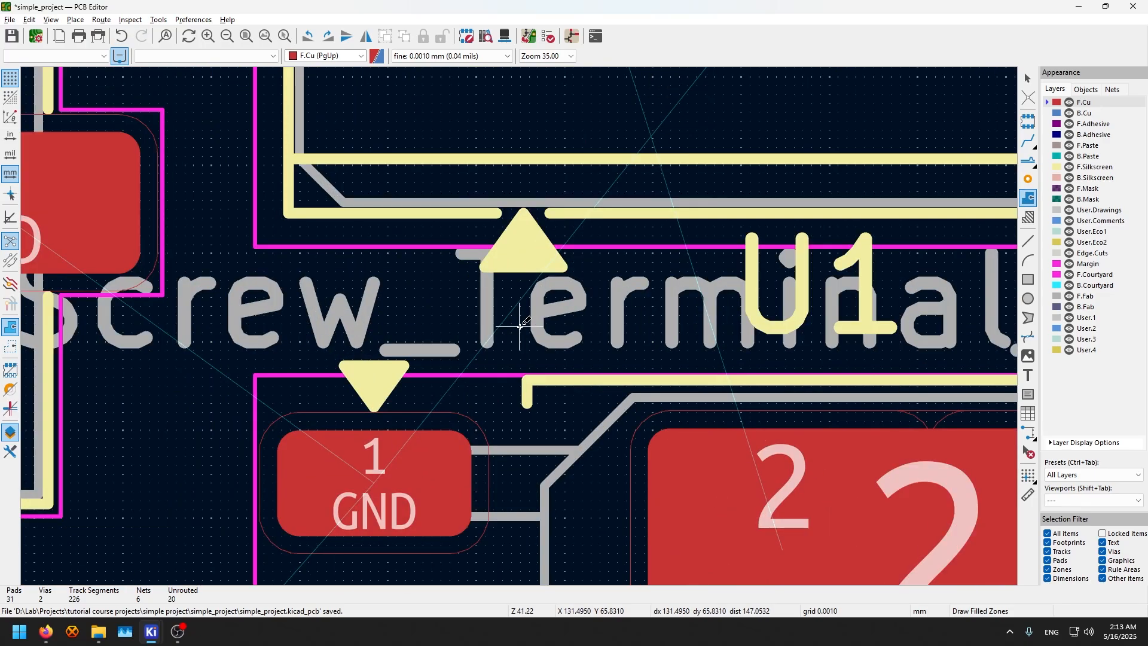
pyautogui.click(519, 326)
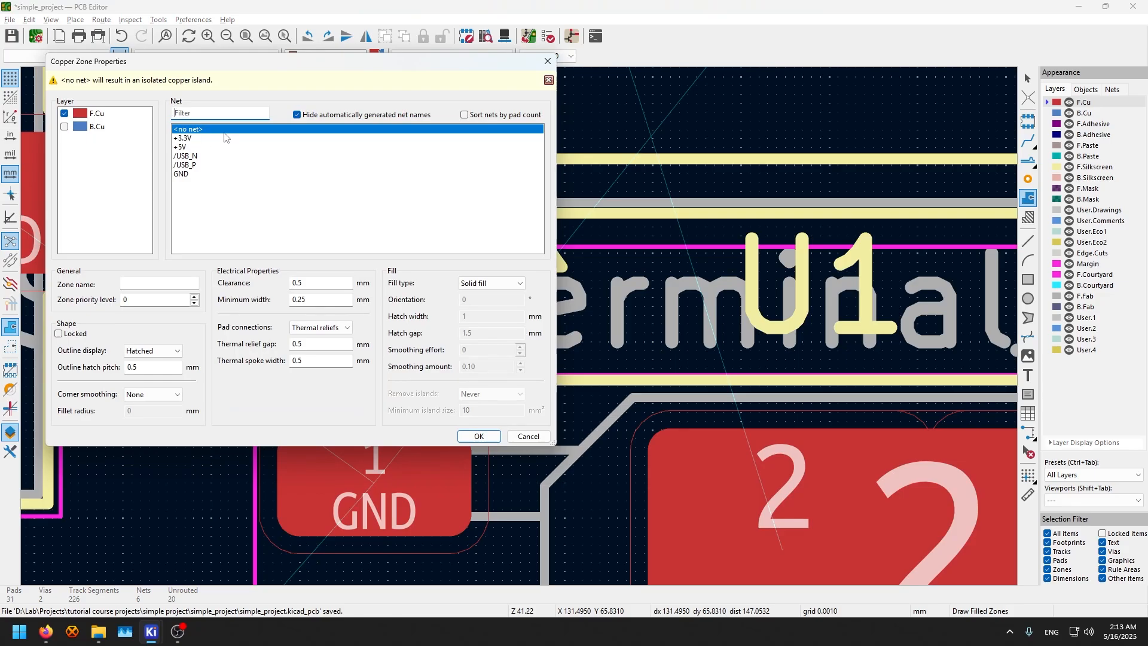
pyautogui.click(195, 138)
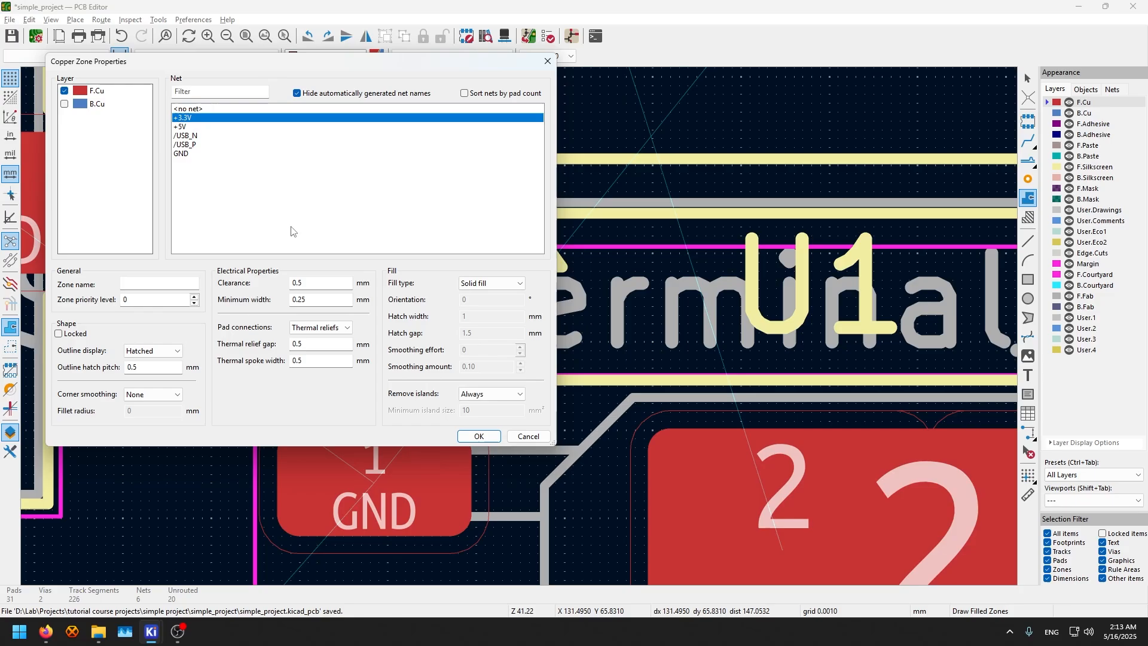
# Name the copper zone 3.3v_pour, keeping the Hatched outline display and corner smoothing at None
pyautogui.click(161, 281)
pyautogui.write('3.3v_pour')
pyautogui.click(141, 297)
pyautogui.click(178, 351)
pyautogui.click(182, 371)
pyautogui.click(173, 396)
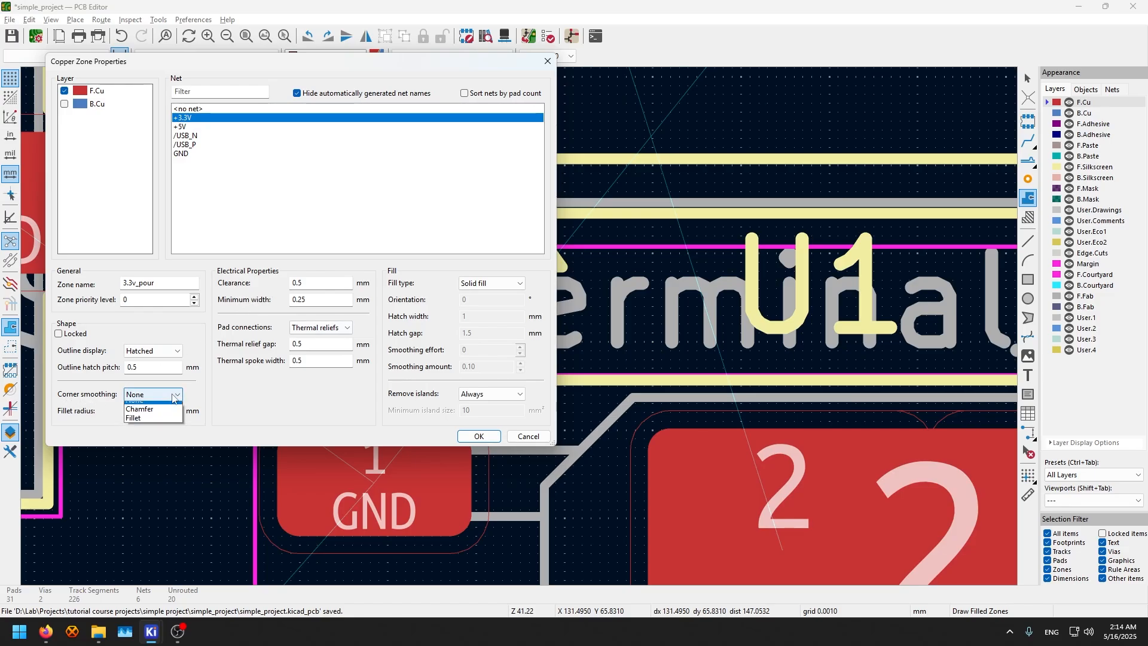
pyautogui.click(174, 396)
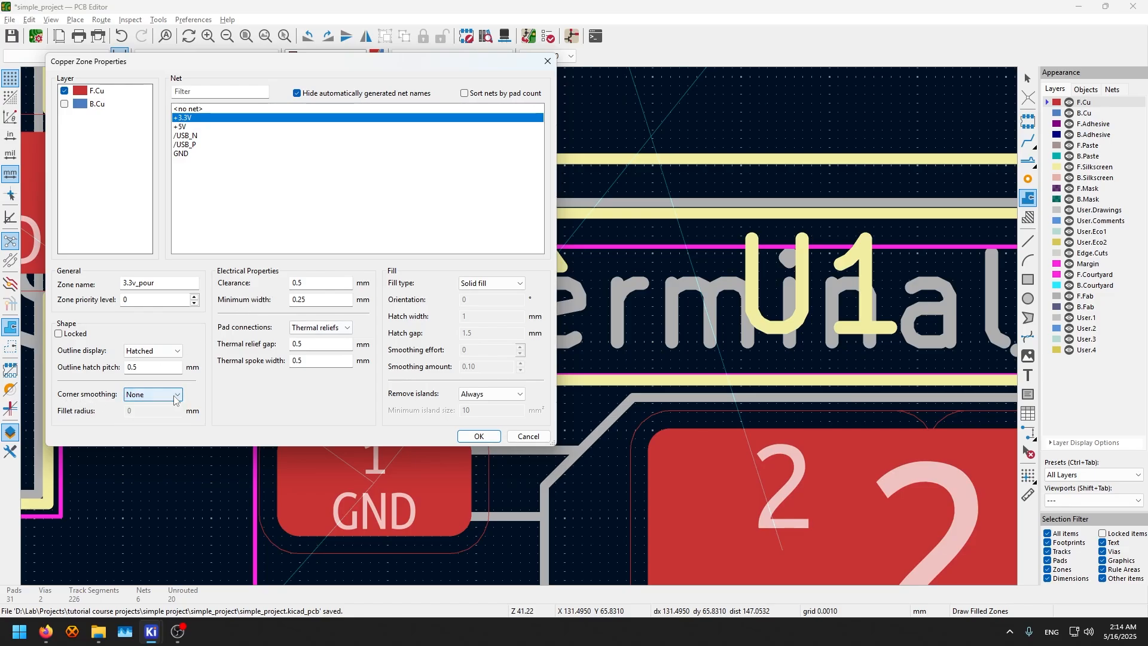
# Keep Thermal reliefs as pad connections, Solid fill and Remove islands at Always, and accept the copper zone properties
pyautogui.click(325, 299)
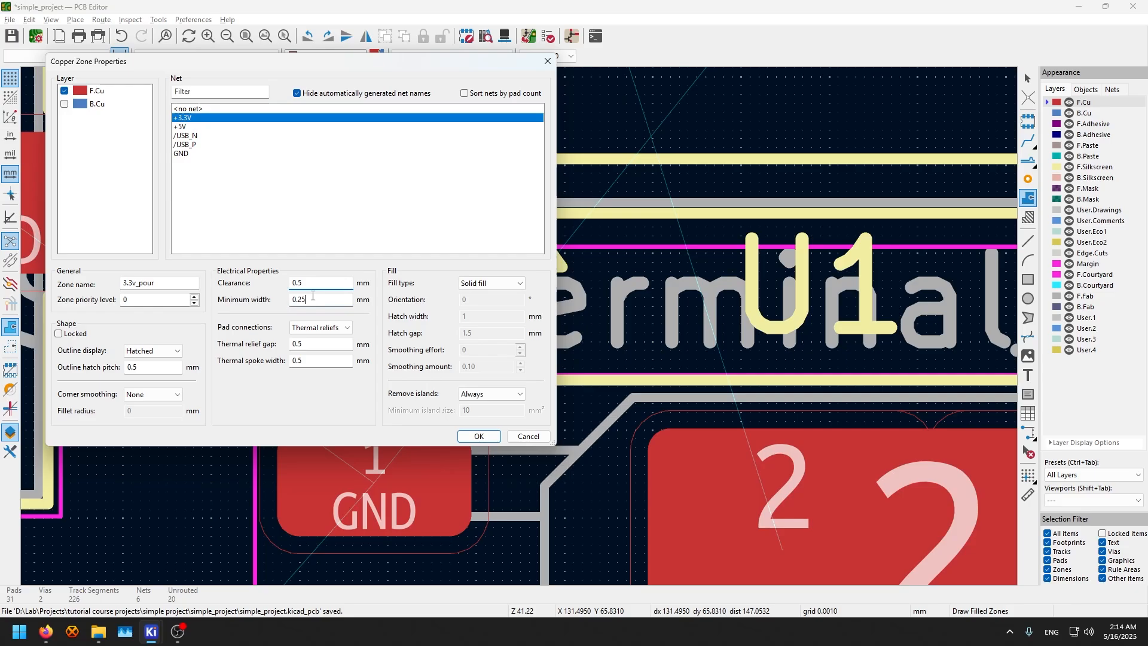
pyautogui.click(346, 328)
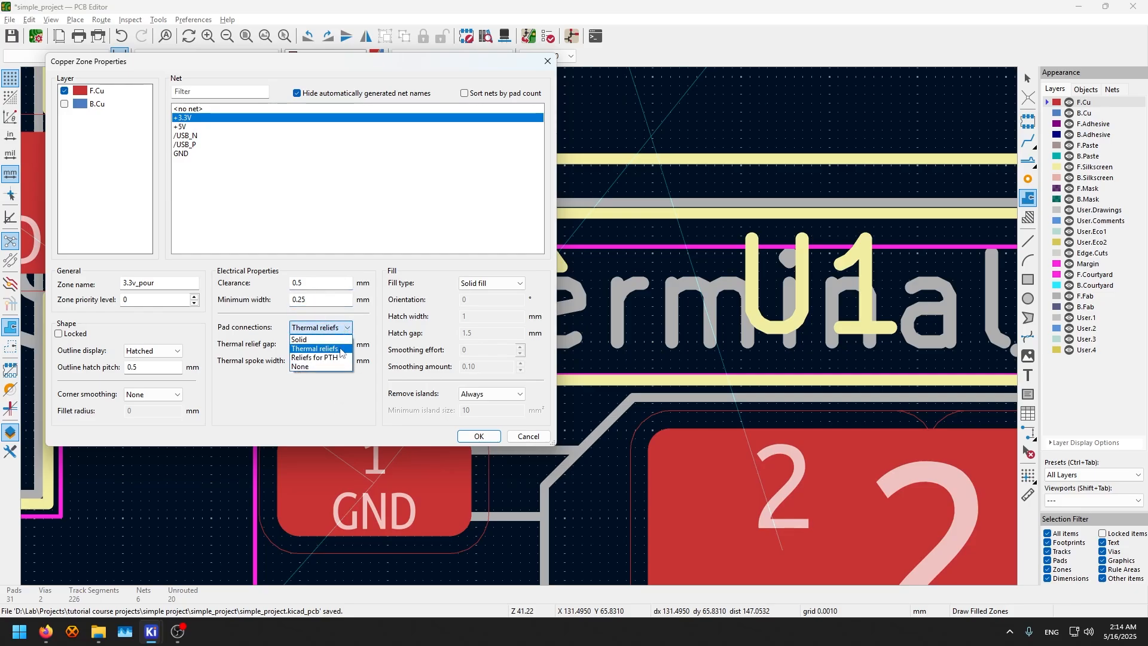
pyautogui.click(315, 348)
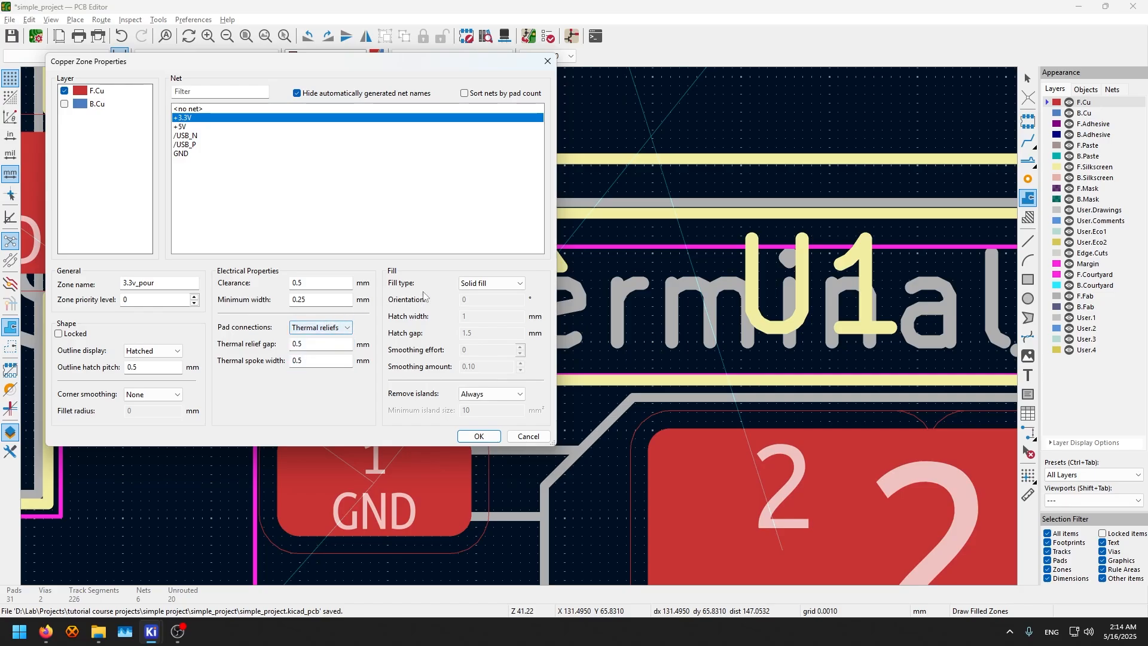
pyautogui.click(511, 289)
pyautogui.click(512, 289)
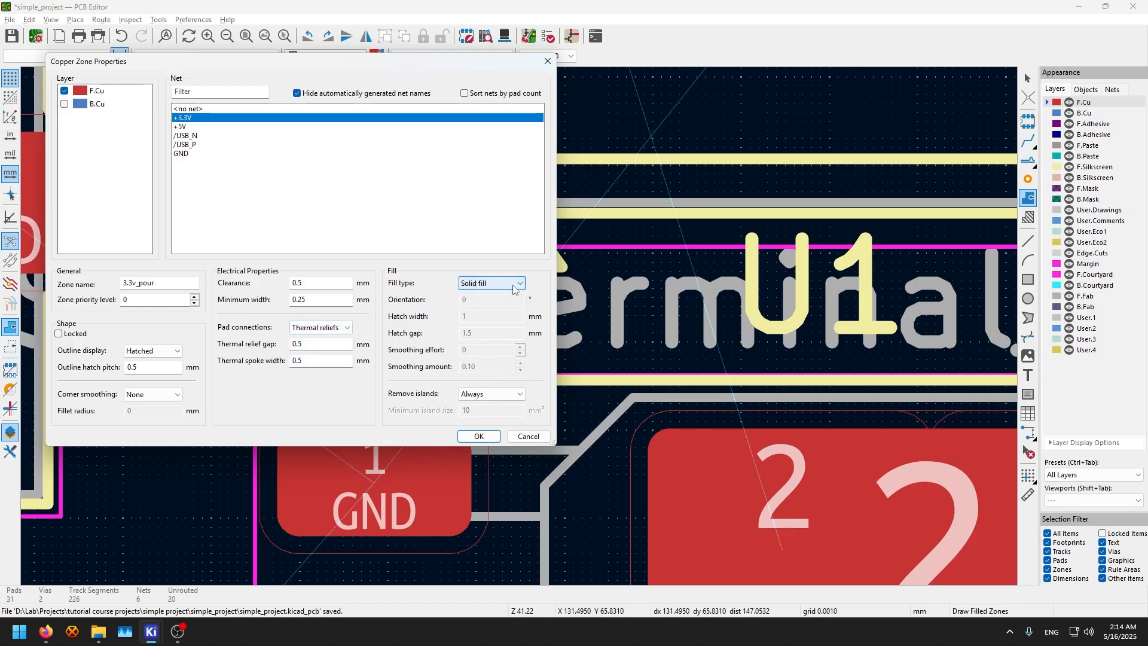
pyautogui.click(512, 289)
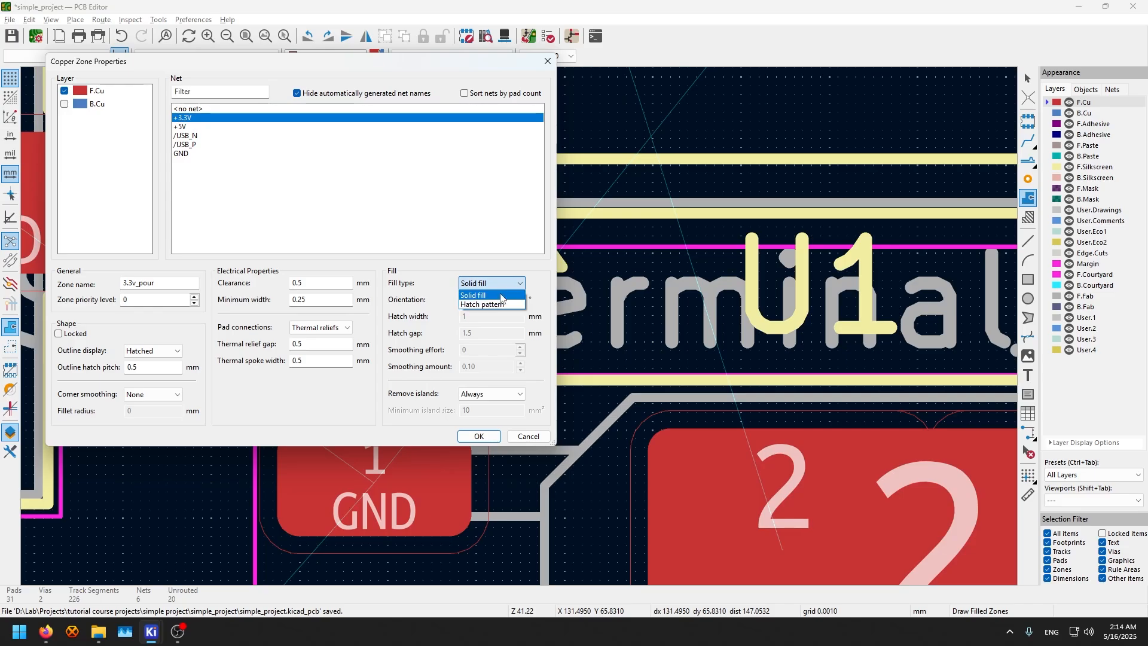
pyautogui.click(506, 285)
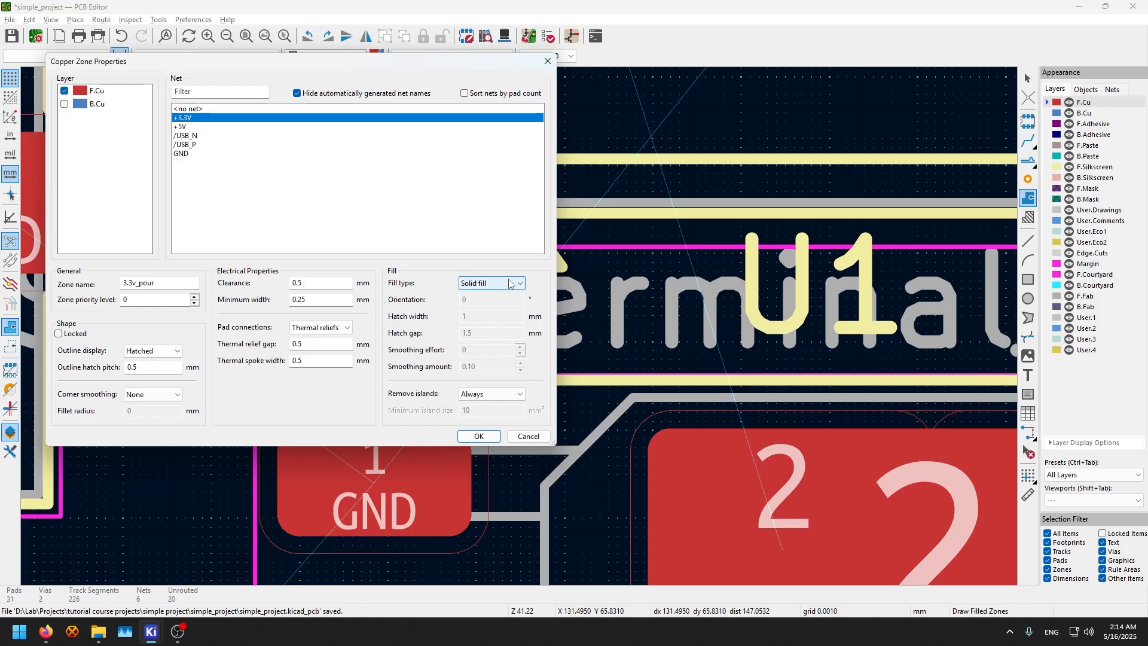
pyautogui.click(510, 396)
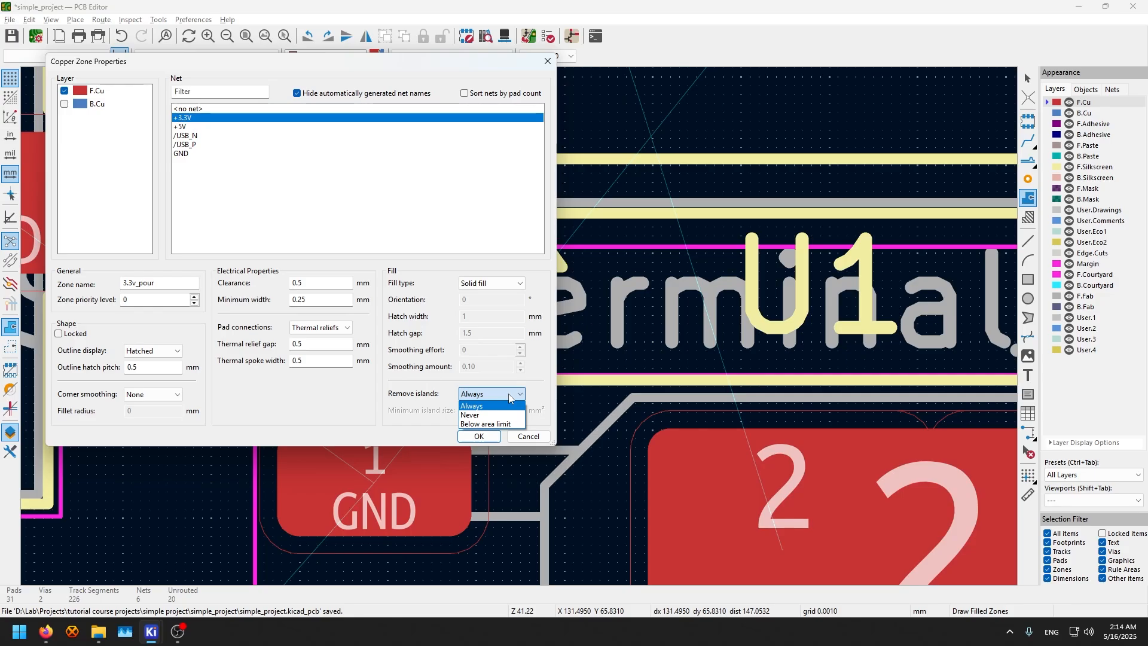
pyautogui.click(496, 369)
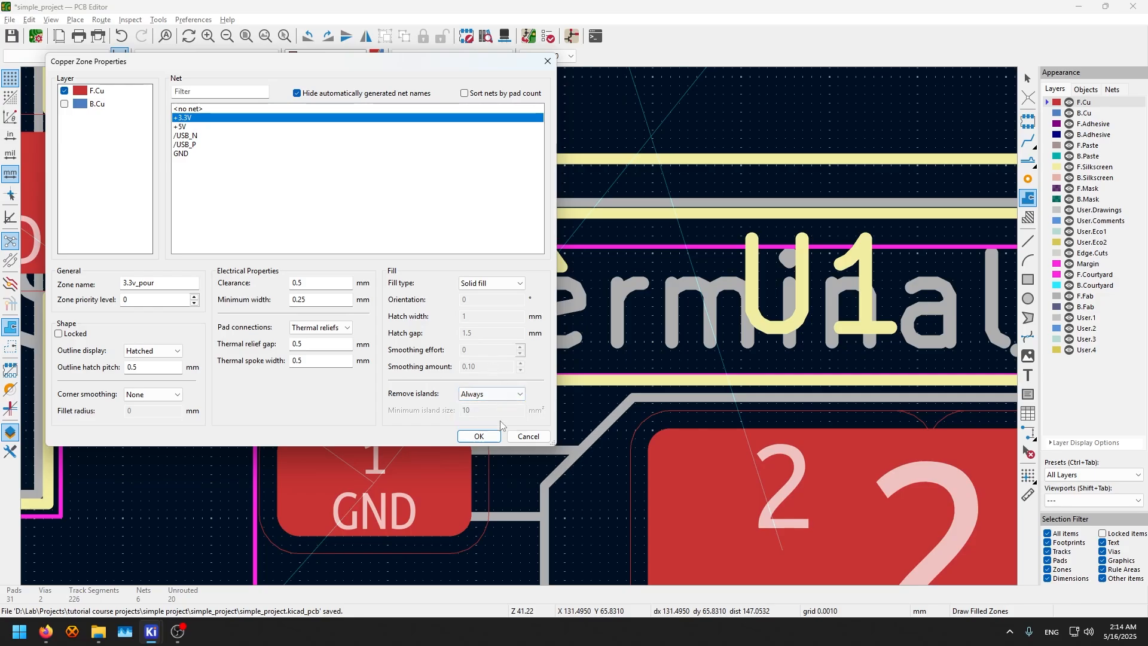
pyautogui.click(479, 435)
pyautogui.scroll(-3, 520, 326)
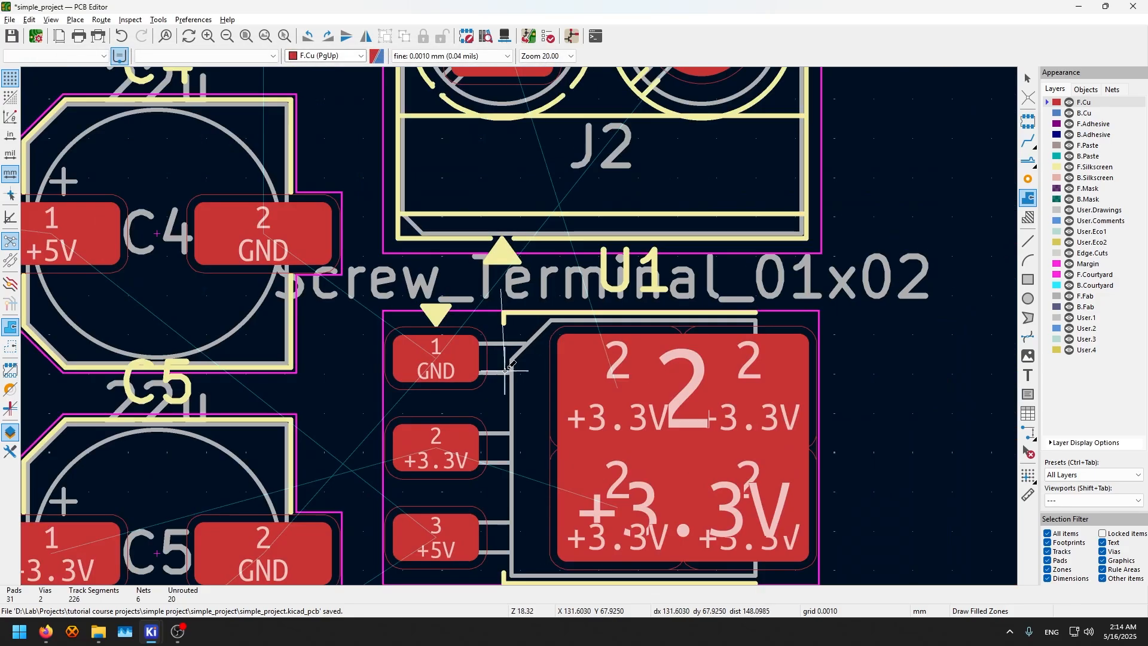
# Draw the zone outline around U1's +3.3V pad 2, passing between the GND and +5V pads and down past pad 3
pyautogui.scroll(5, 520, 326)
pyautogui.click(544, 367)
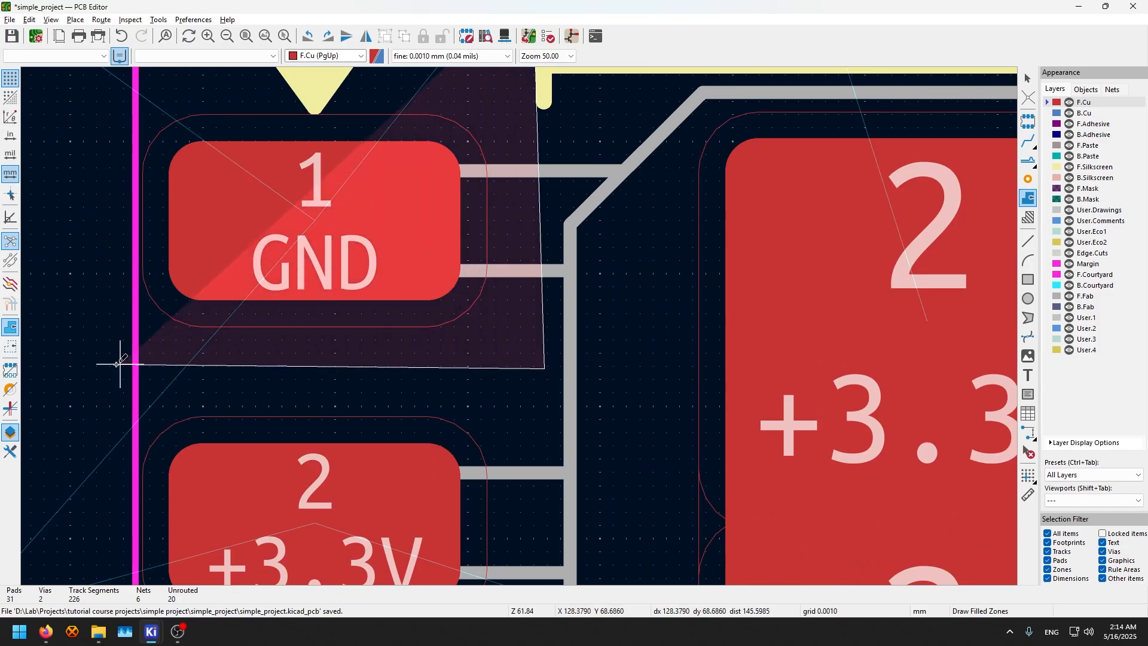
pyautogui.scroll(-3, 50, 374)
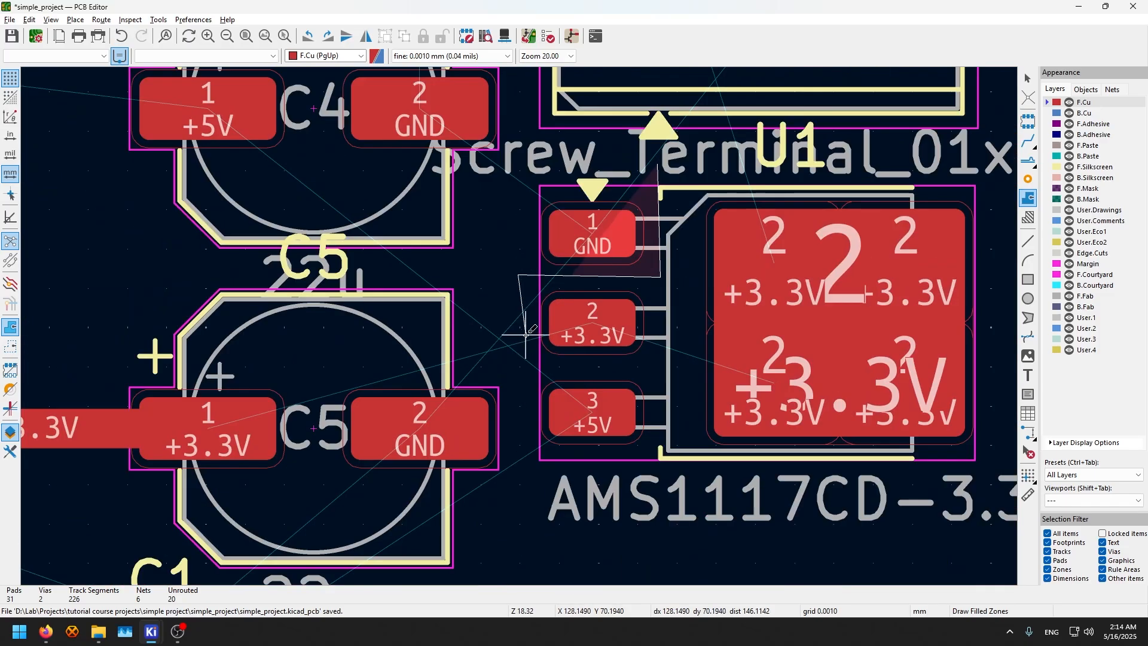
pyautogui.click(521, 366)
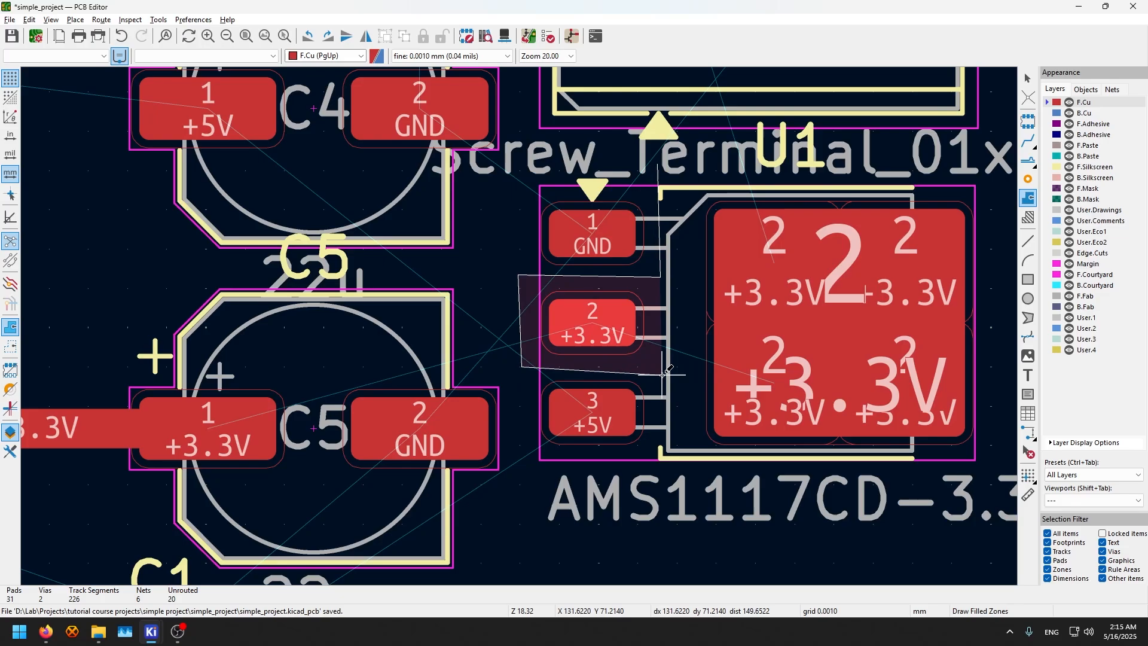
pyautogui.click(664, 374)
pyautogui.click(655, 530)
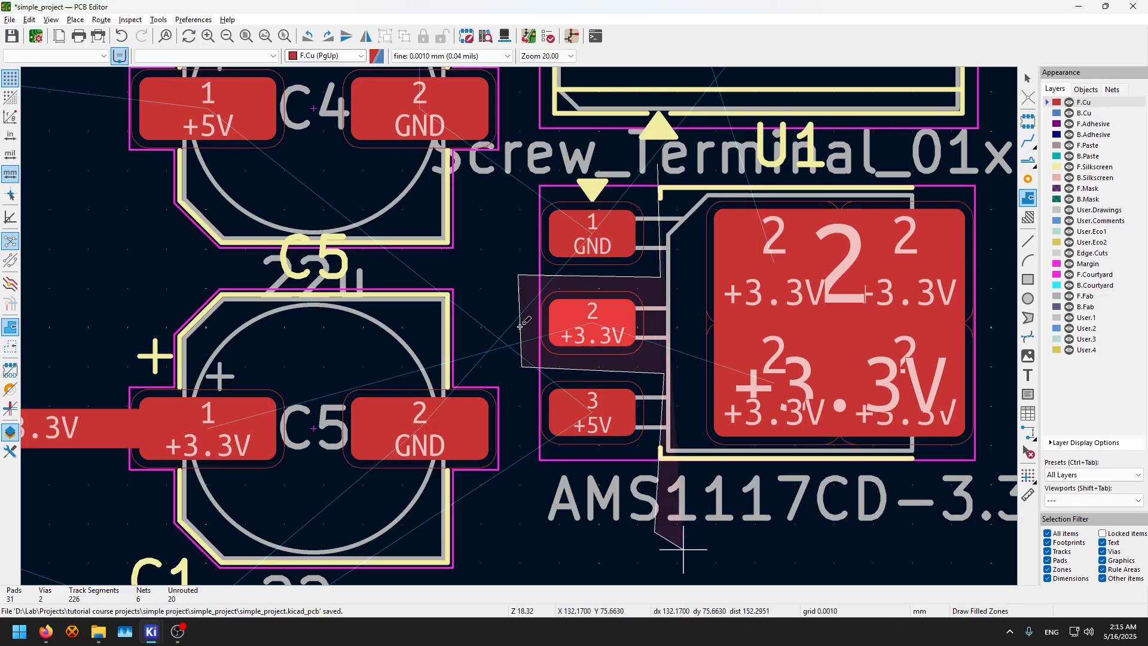
# Extend the zone outline around U1's large +3.3V tab pad toward the board edge, and close it at its starting corner
pyautogui.scroll(-3, 679, 525)
pyautogui.click(764, 320)
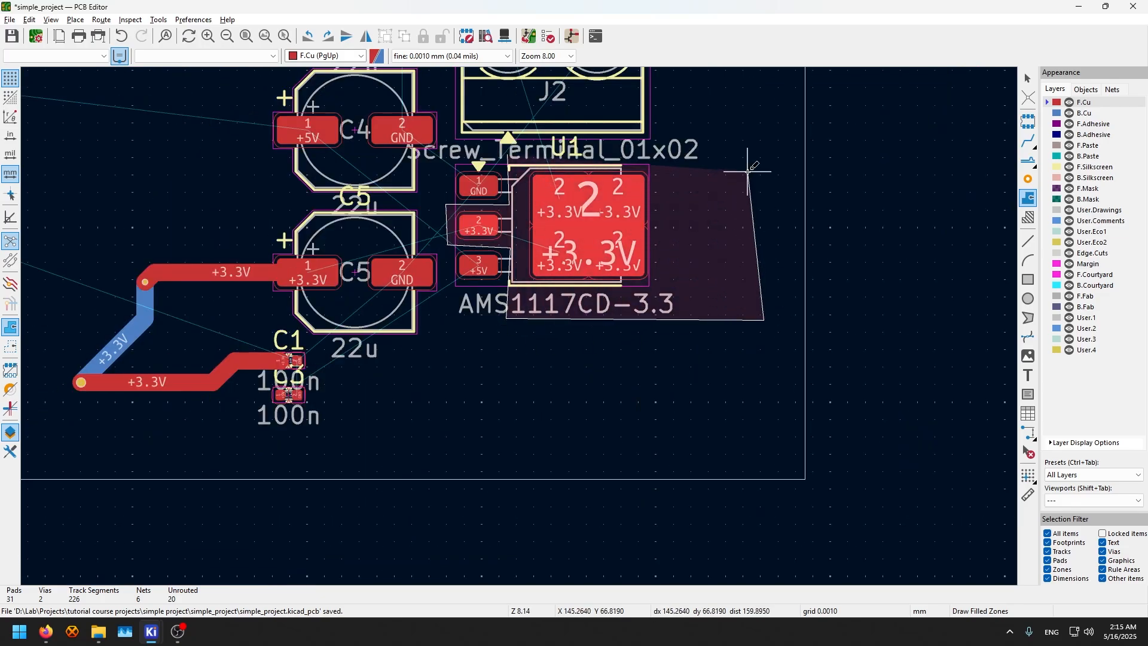
pyautogui.click(773, 148)
pyautogui.scroll(4, 570, 136)
pyautogui.scroll(-1, 520, 326)
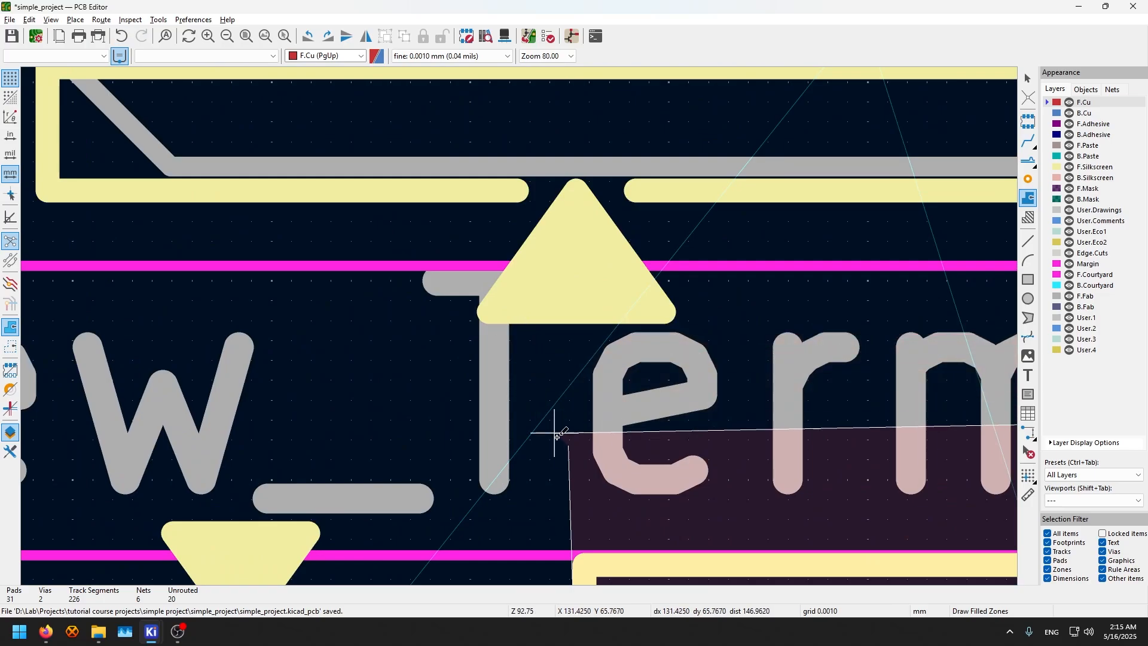
pyautogui.scroll(8, 521, 326)
pyautogui.scroll(5, 524, 326)
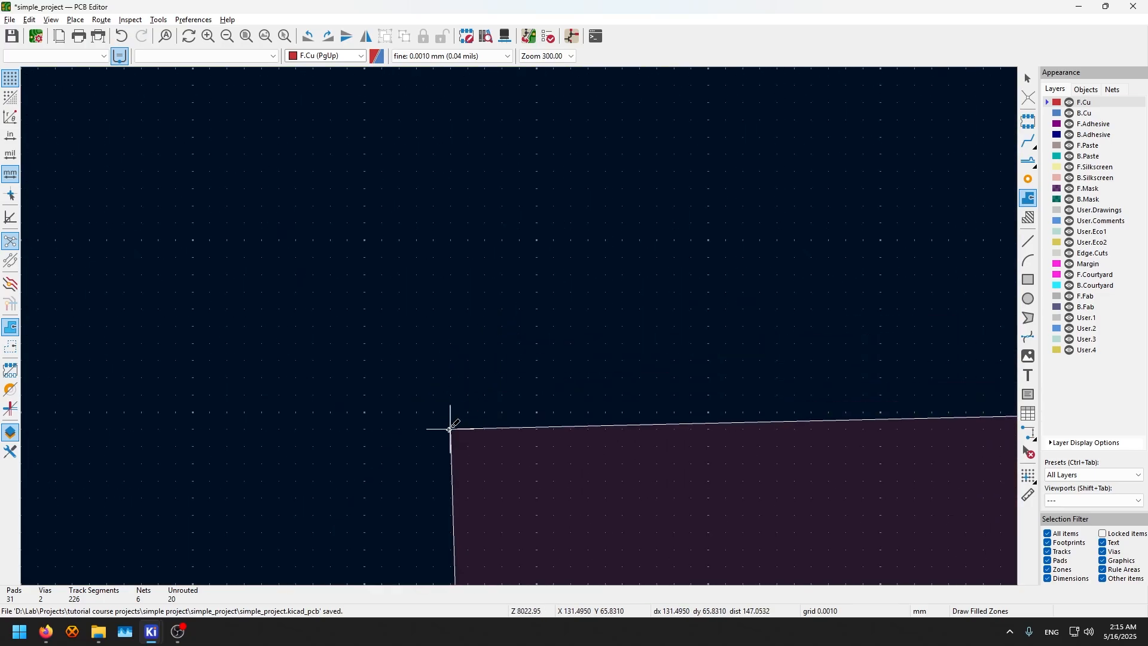
pyautogui.click(450, 428)
pyautogui.scroll(-15, 520, 323)
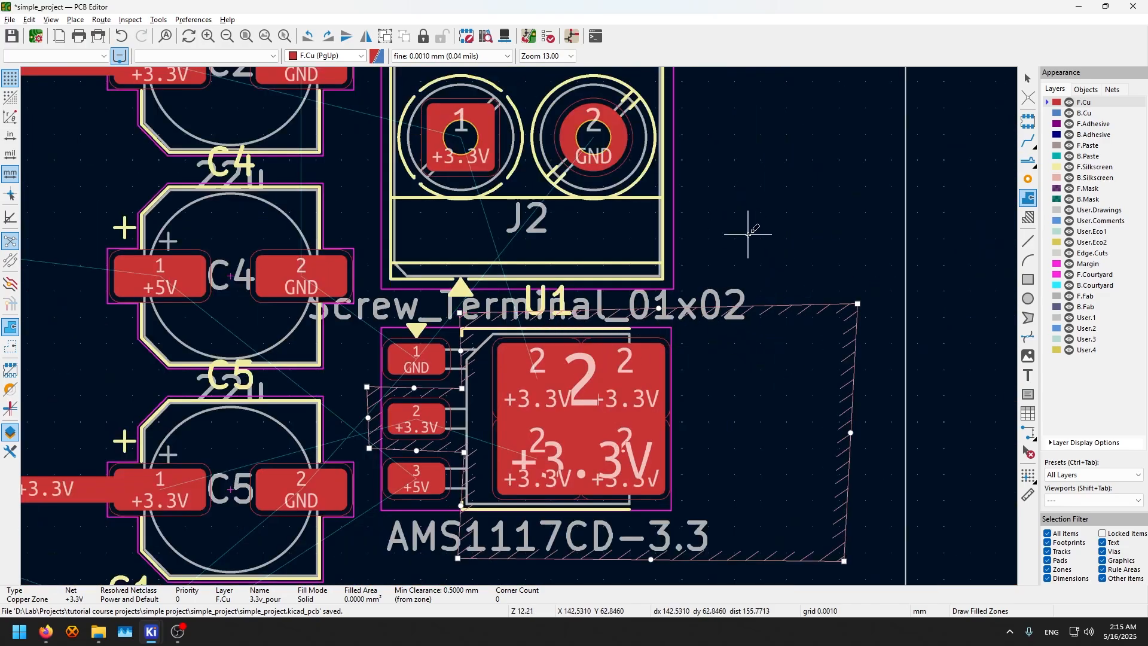
# Finish zone drawing, fill the 3.3v_pour zone with copper, and inspect the fill around U1's pads
pyautogui.click(1028, 78)
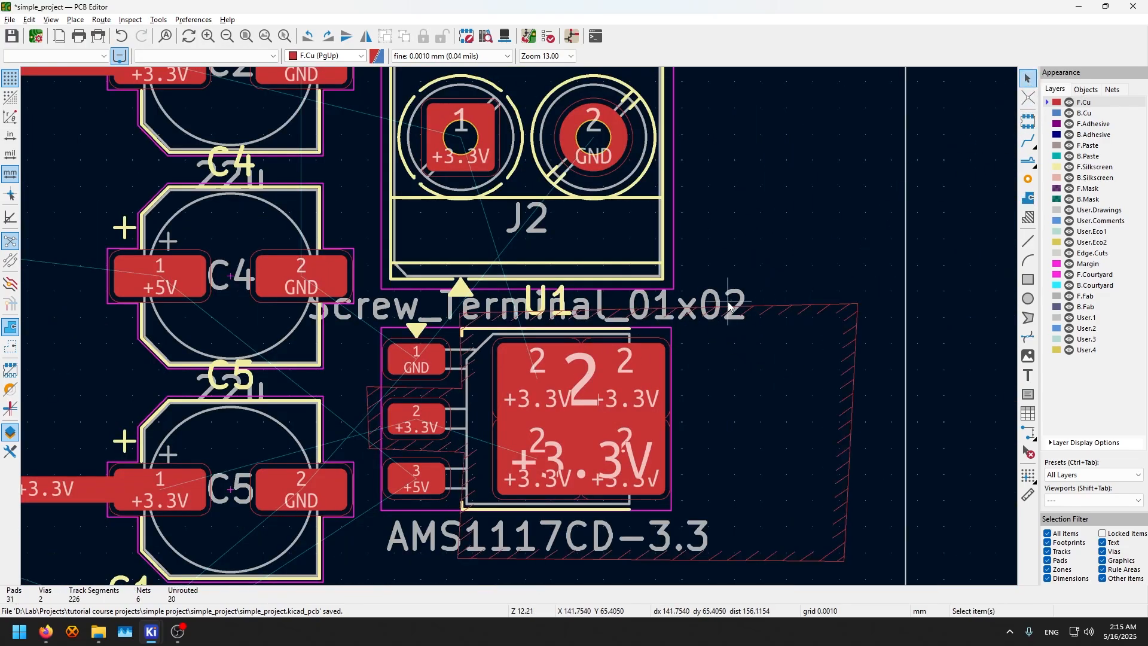
pyautogui.press('b')
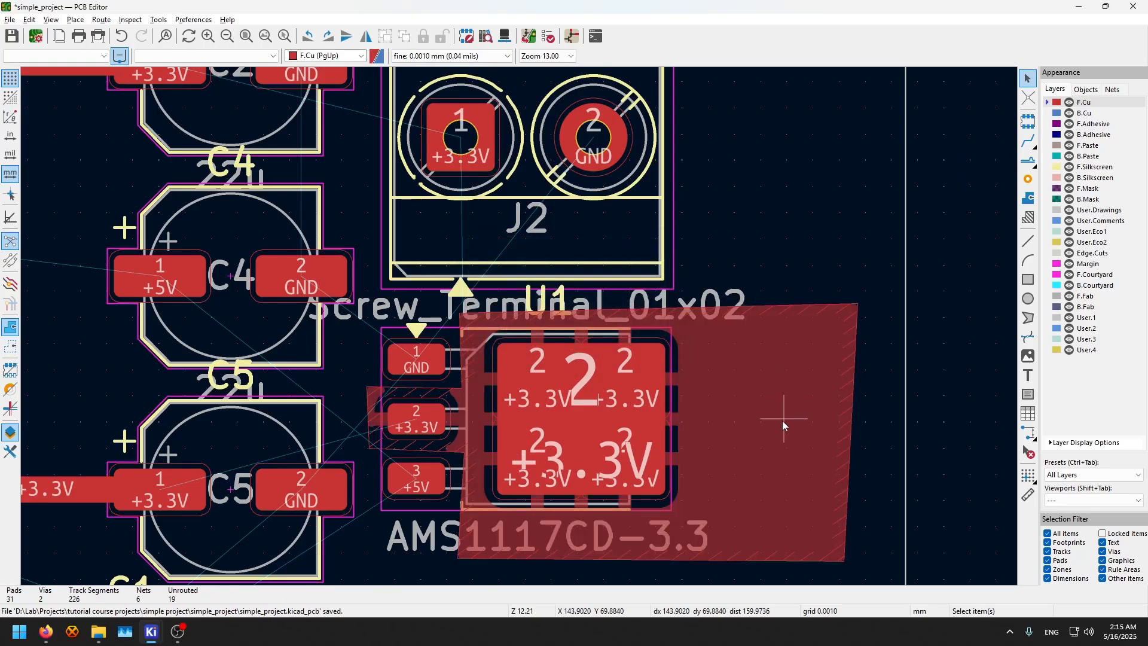
pyautogui.scroll(2, 782, 421)
pyautogui.scroll(-2, 518, 326)
pyautogui.scroll(2, 393, 291)
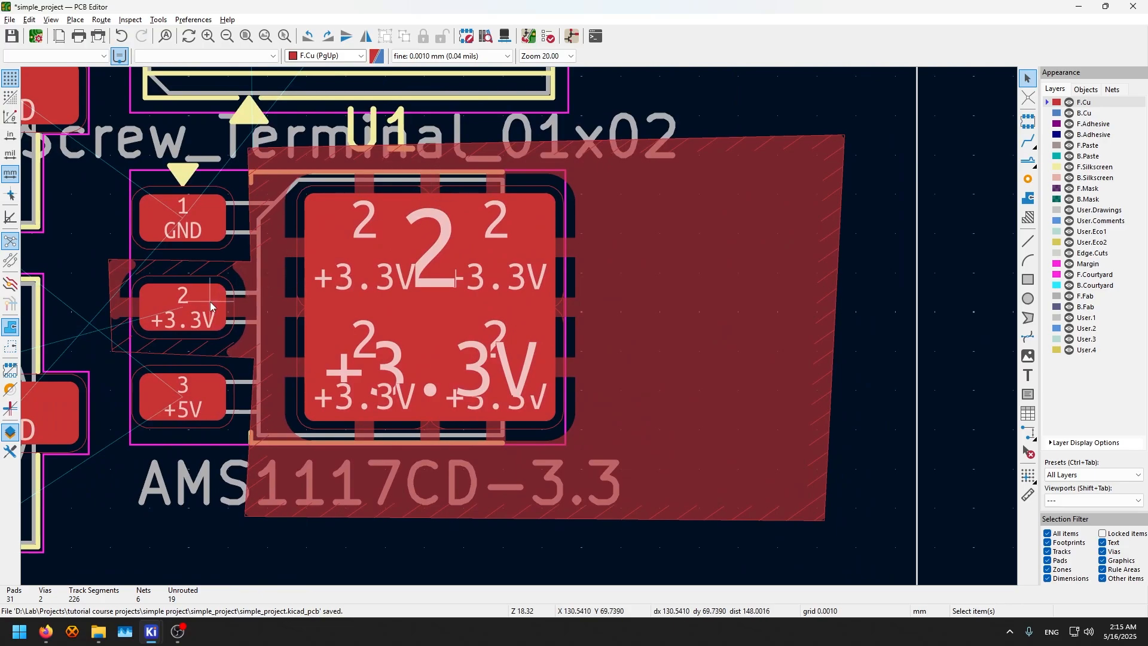
# Clear the 3.3v_pour fill to nudge the zone edge between U1 pads 2 and 3 toward pad 3, and refill it
pyautogui.scroll(6, 210, 301)
pyautogui.scroll(-2, 618, 317)
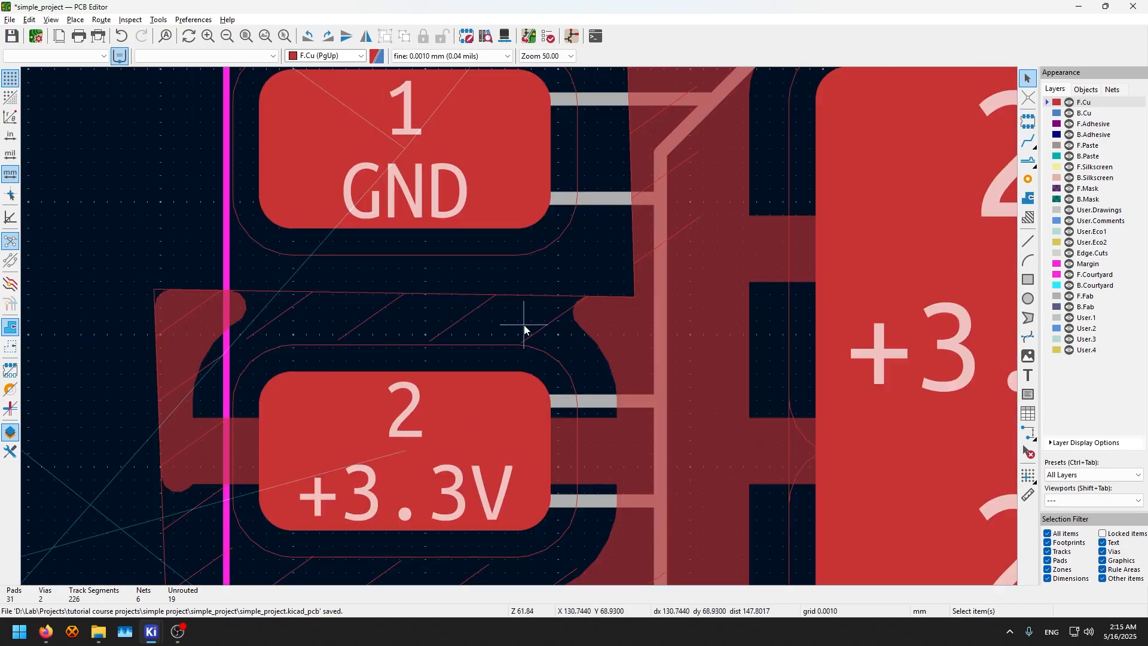
pyautogui.click(472, 314)
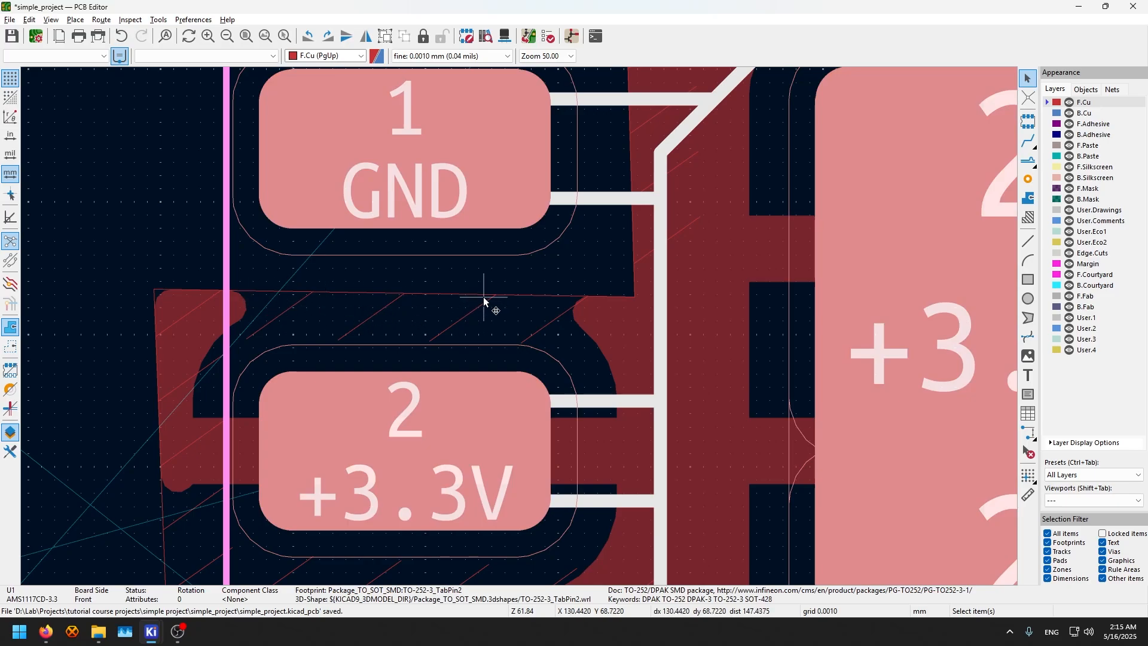
pyautogui.click(217, 291)
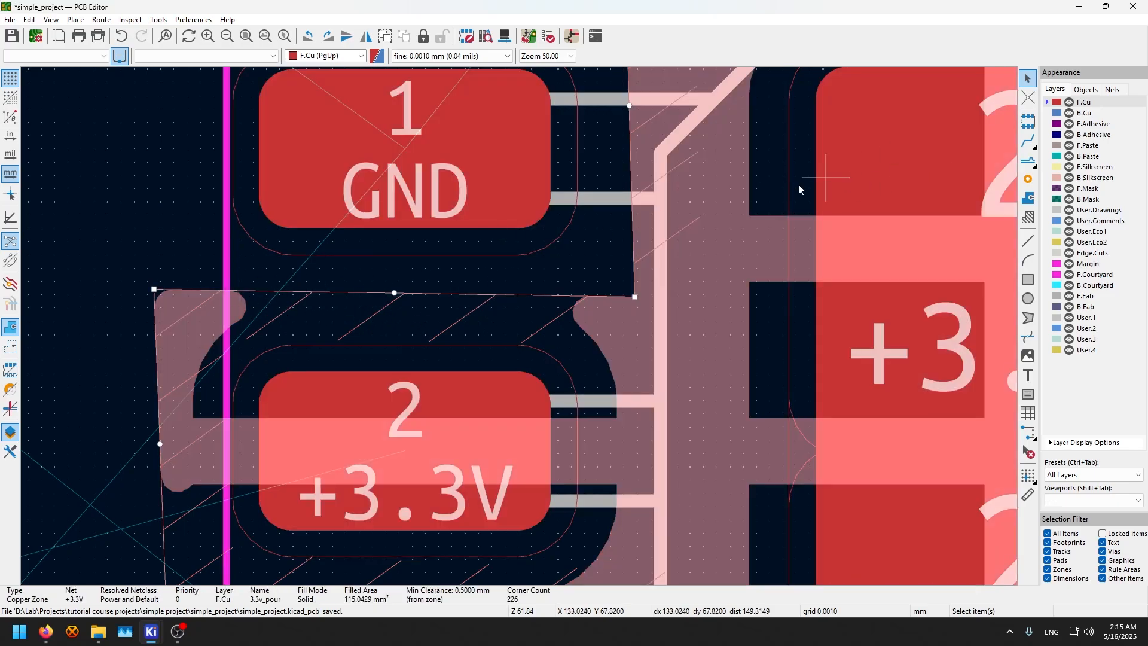
pyautogui.hotkey('ctrl', 'b')
pyautogui.scroll(-3, 394, 292)
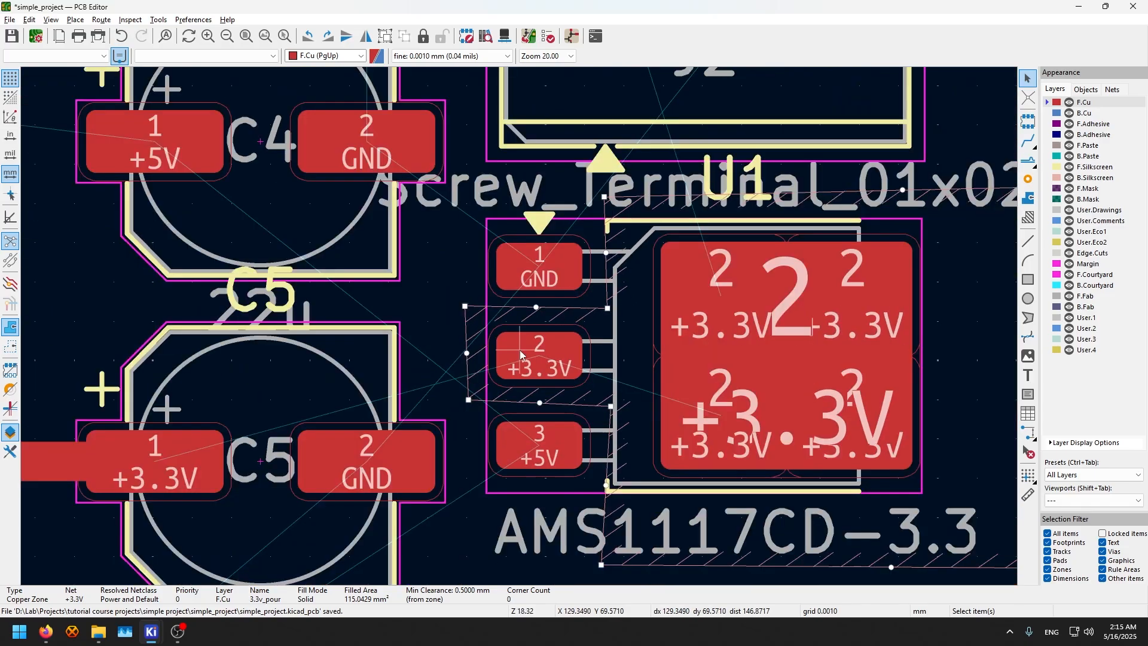
pyautogui.press('b')
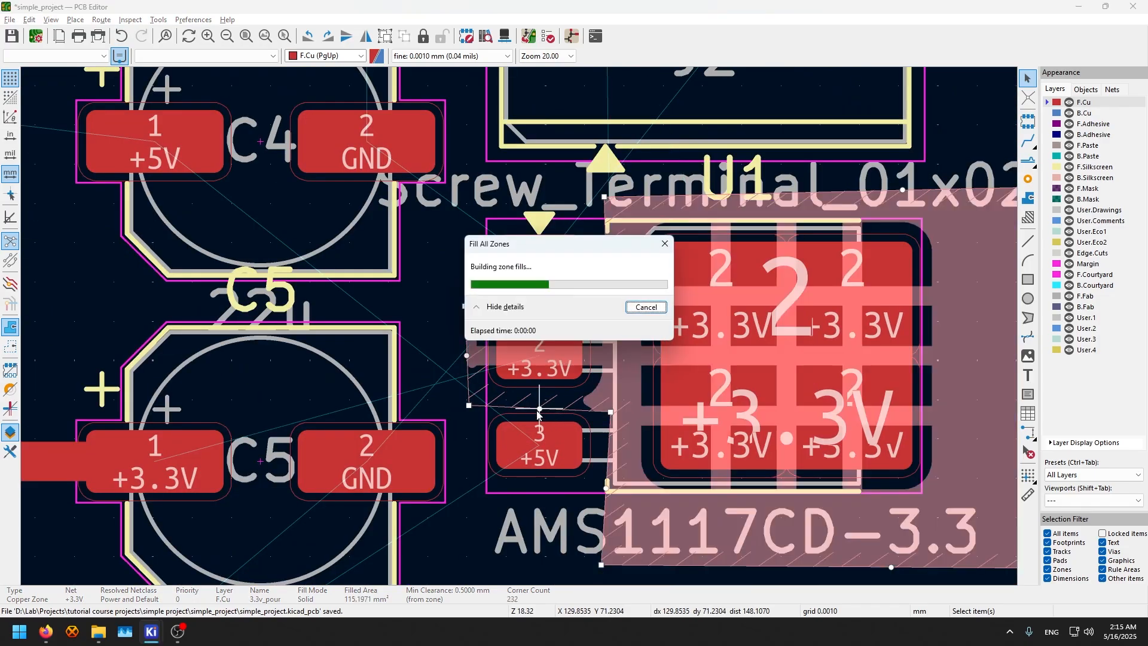
# Set the 3.3v_pour zone's clearance to 0.3 mm and refill it
pyautogui.scroll(2, 519, 327)
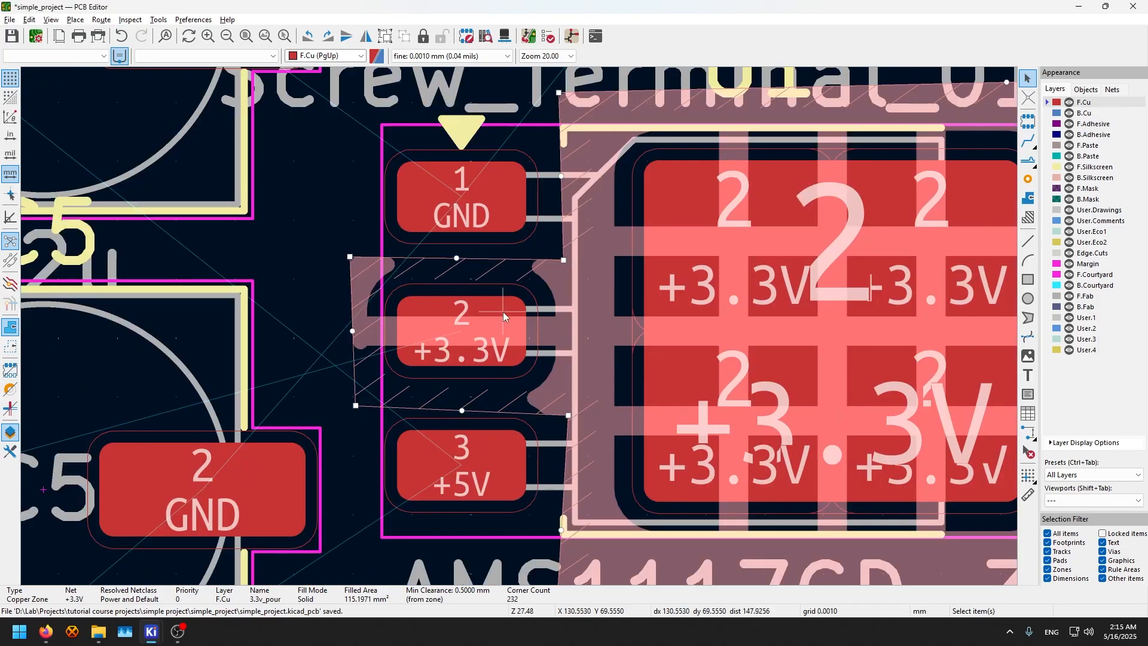
pyautogui.scroll(-2, 504, 316)
pyautogui.scroll(1, 418, 348)
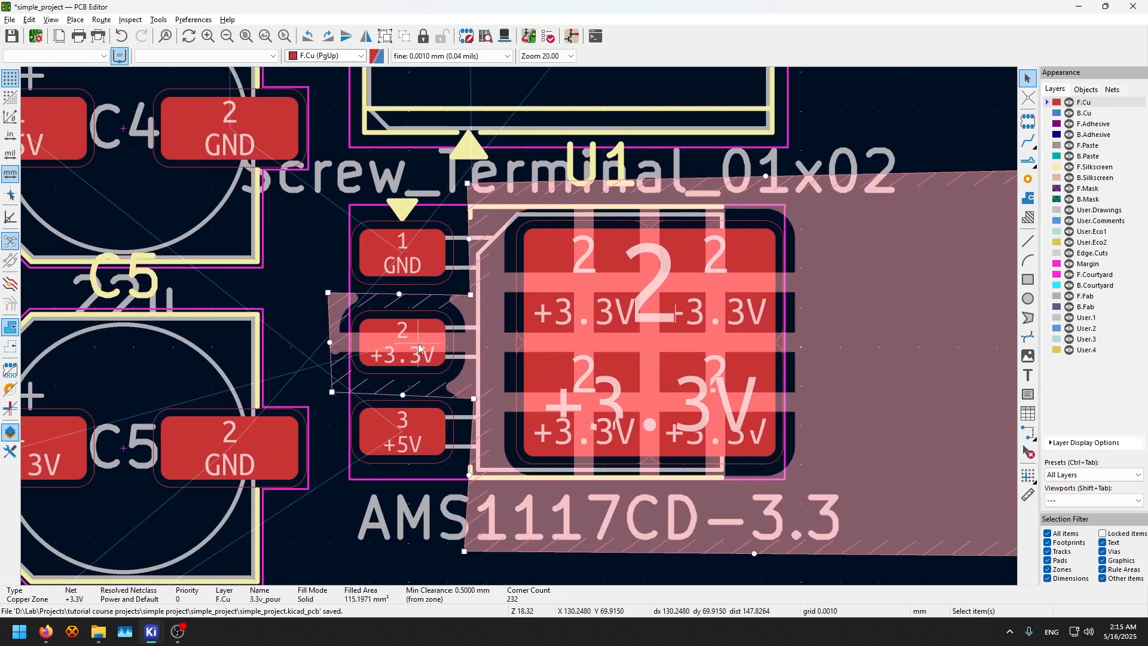
pyautogui.moveTo(775, 247); pyautogui.dragTo(580, 227, button='middle')
pyautogui.doubleClick(855, 191)
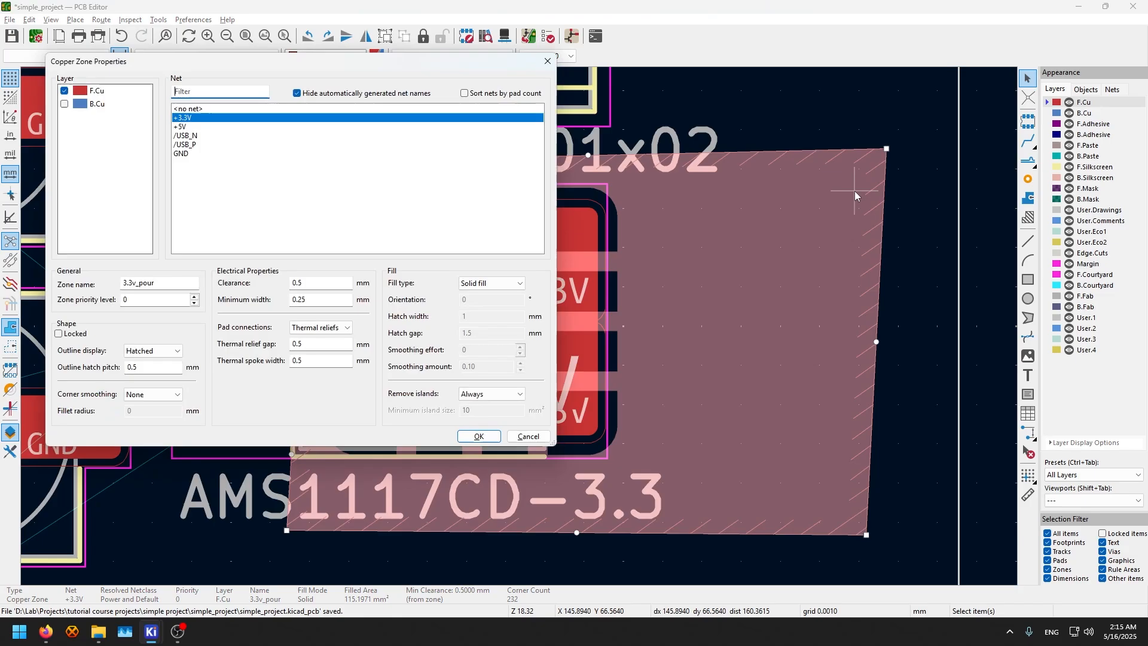
pyautogui.moveTo(348, 61); pyautogui.dragTo(856, 41)
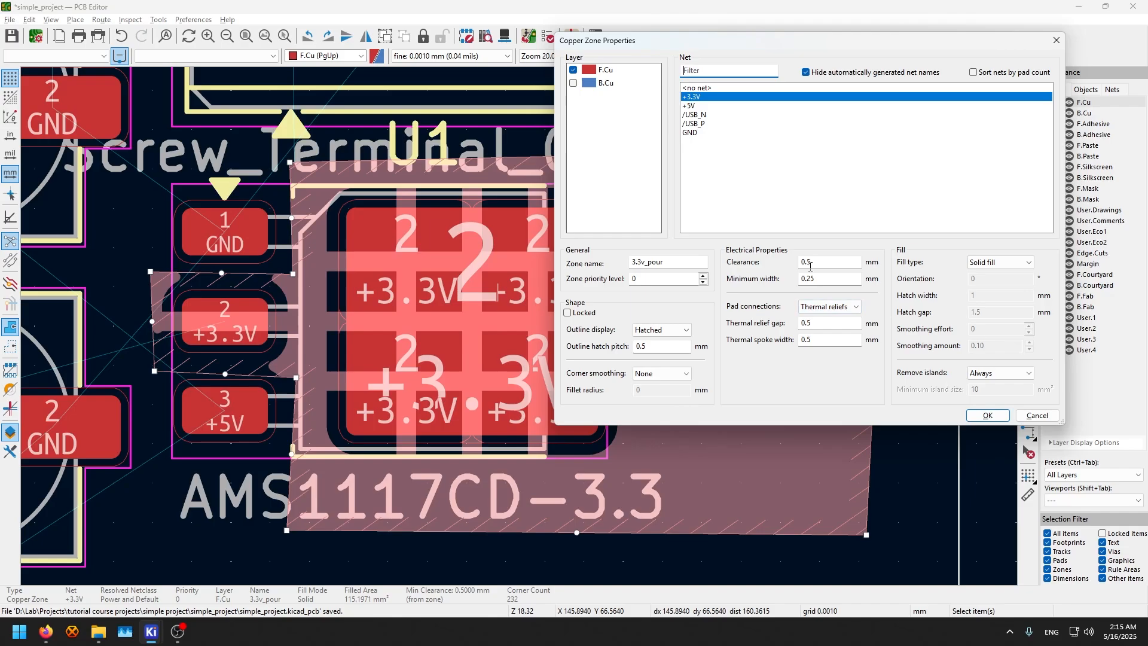
pyautogui.click(809, 266)
pyautogui.click(812, 268)
pyautogui.click(986, 415)
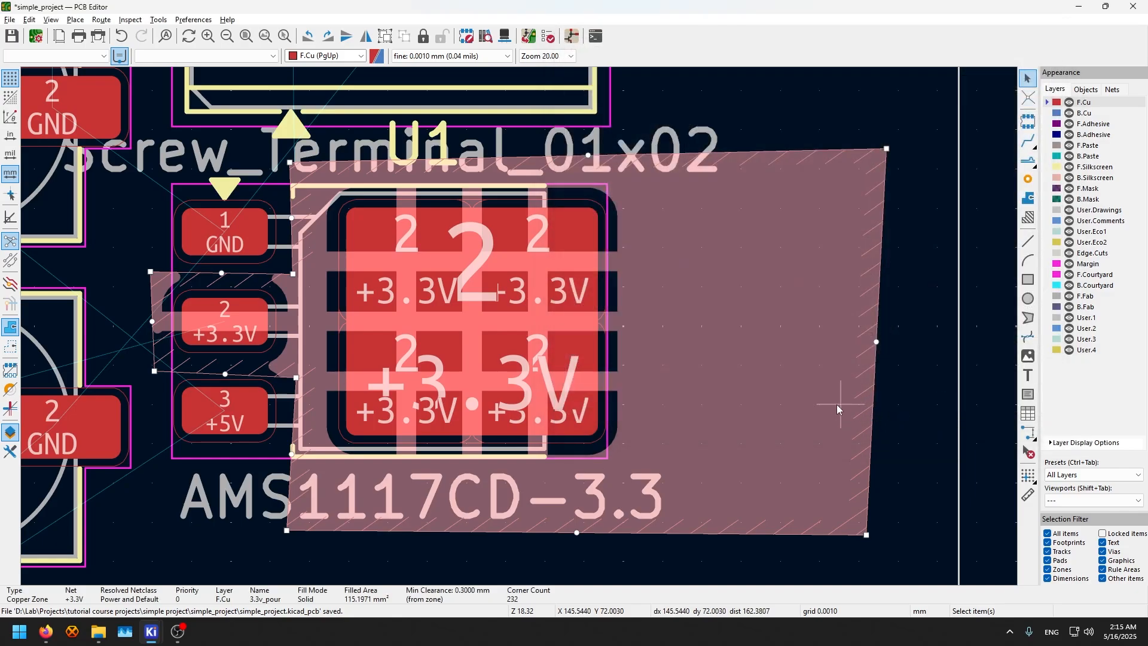
pyautogui.press('b')
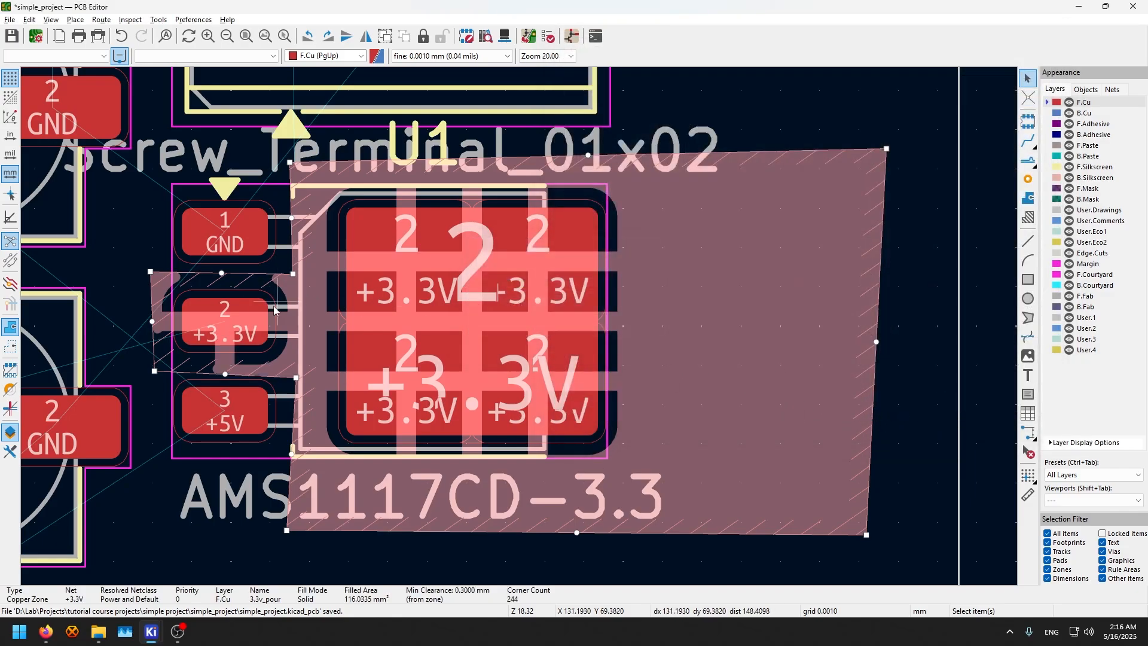
# Change the 3.3v_pour zone's pad connections to Solid and refill it
pyautogui.doubleClick(230, 354)
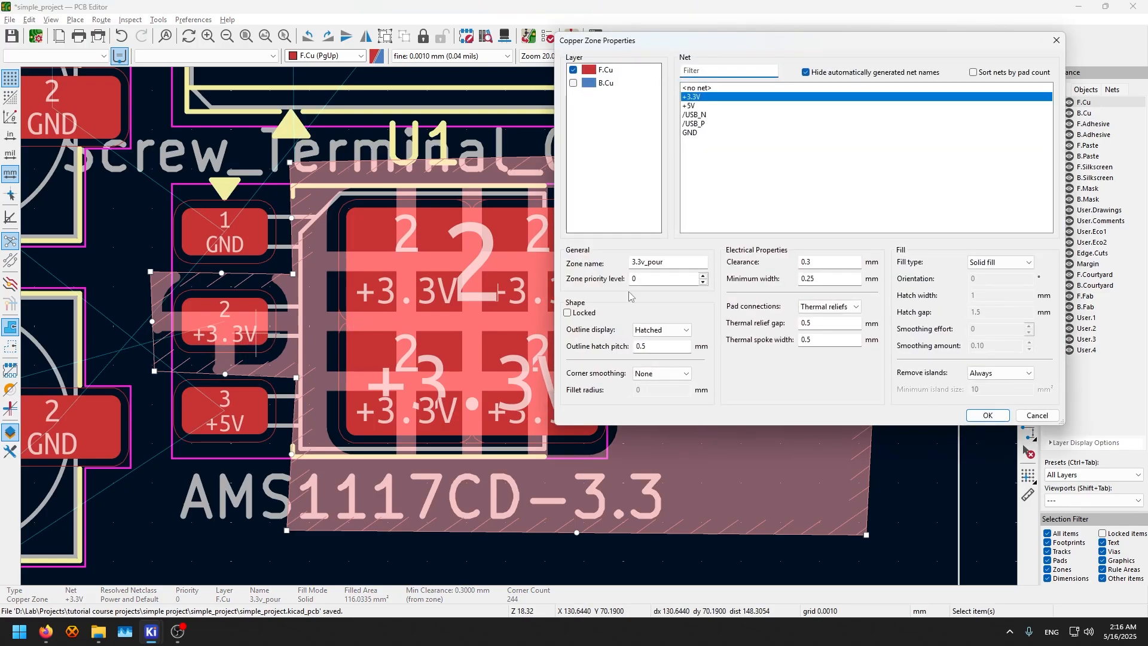
pyautogui.click(848, 308)
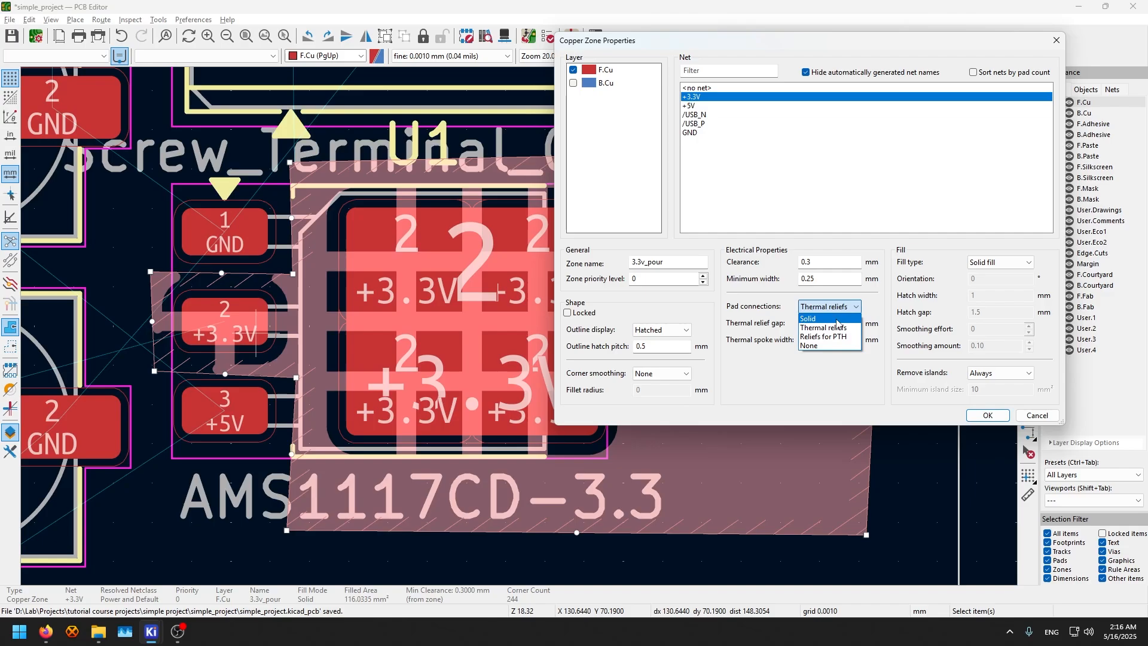
pyautogui.click(836, 319)
pyautogui.click(991, 417)
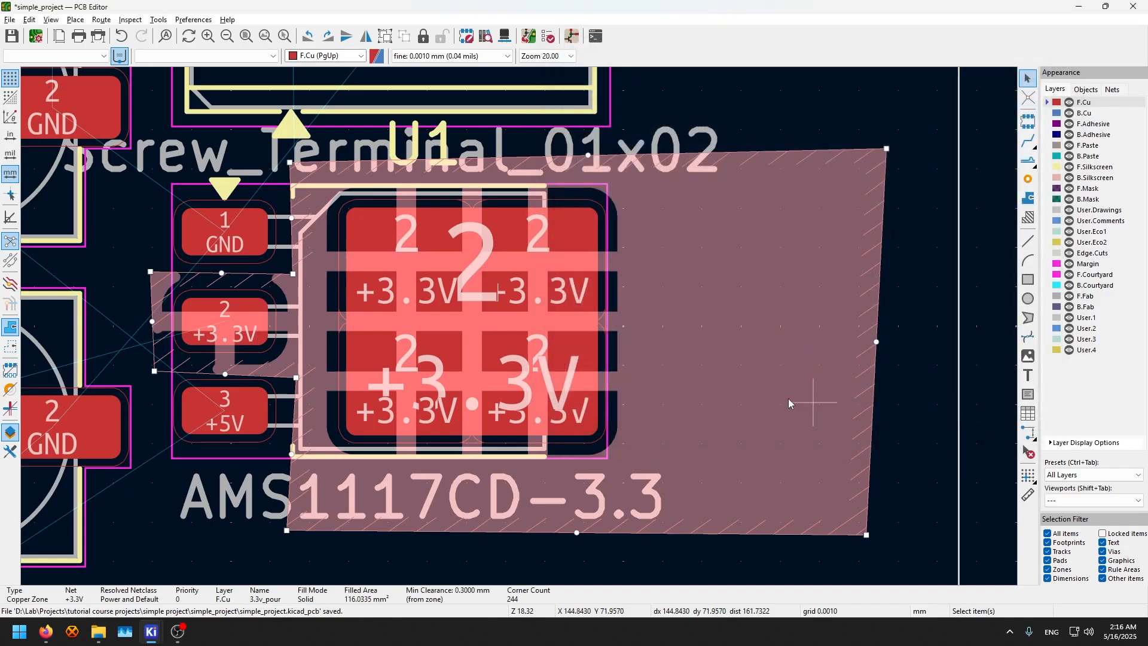
pyautogui.click(217, 496)
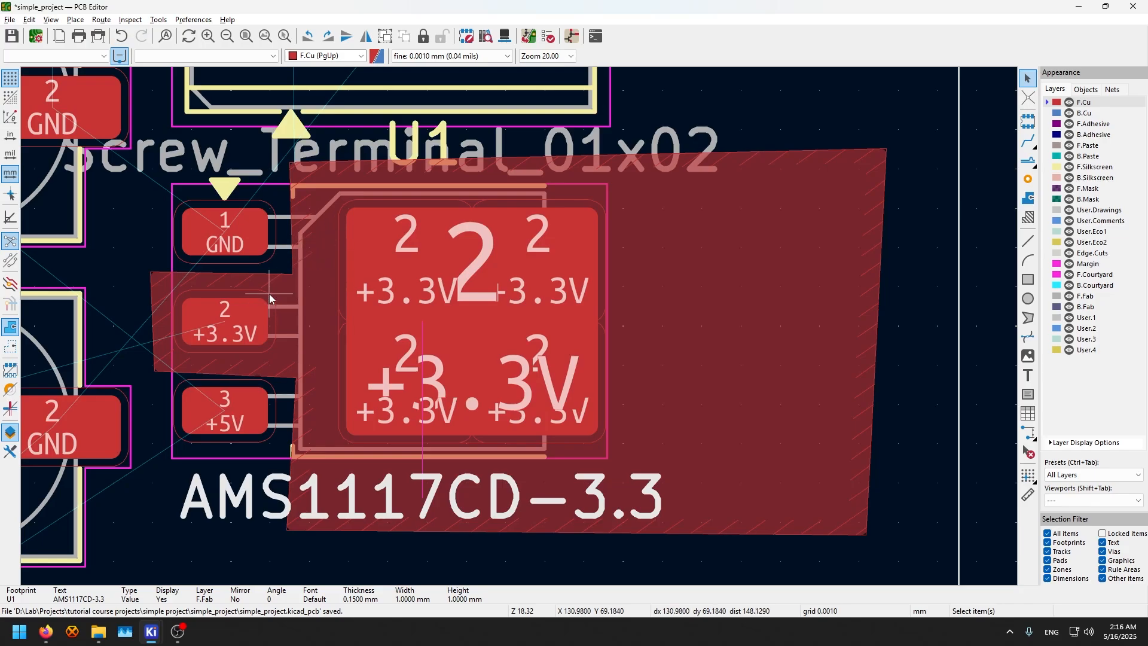
# Move C1 to the zone's lower edge below U1, rotated to -90°, with its +3.3V pad on the copper, and refill the zone
pyautogui.moveTo(241, 335); pyautogui.dragTo(334, 297, button='middle')
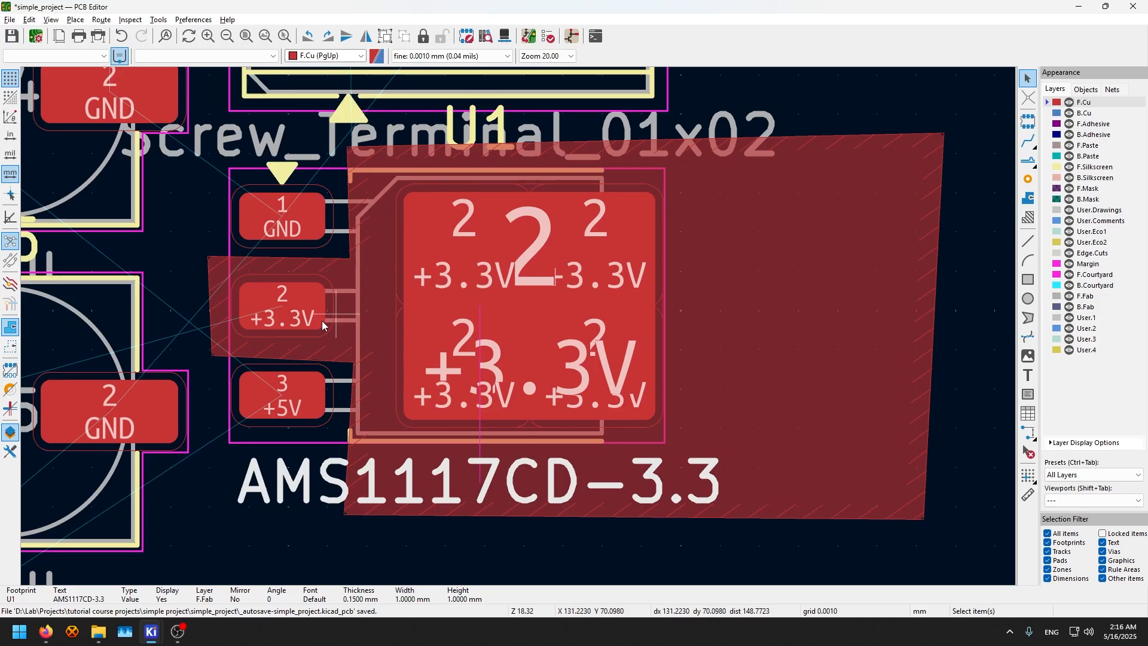
pyautogui.moveTo(161, 400); pyautogui.dragTo(525, 142, button='middle')
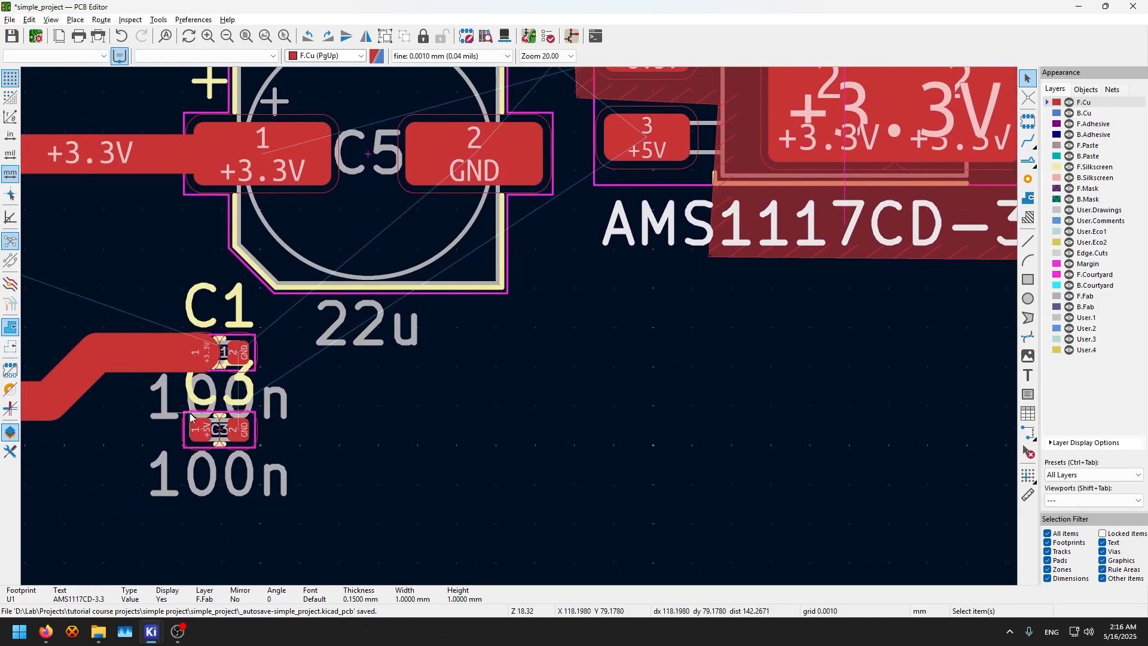
pyautogui.click(241, 354)
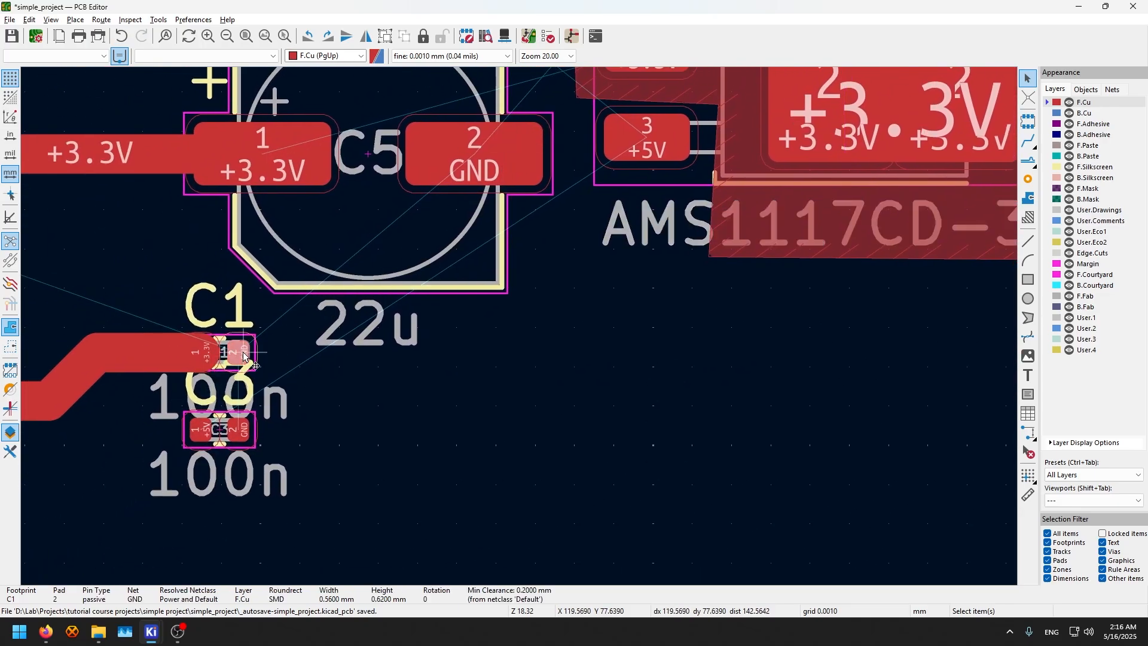
pyautogui.press('m')
pyautogui.scroll(3, 697, 308)
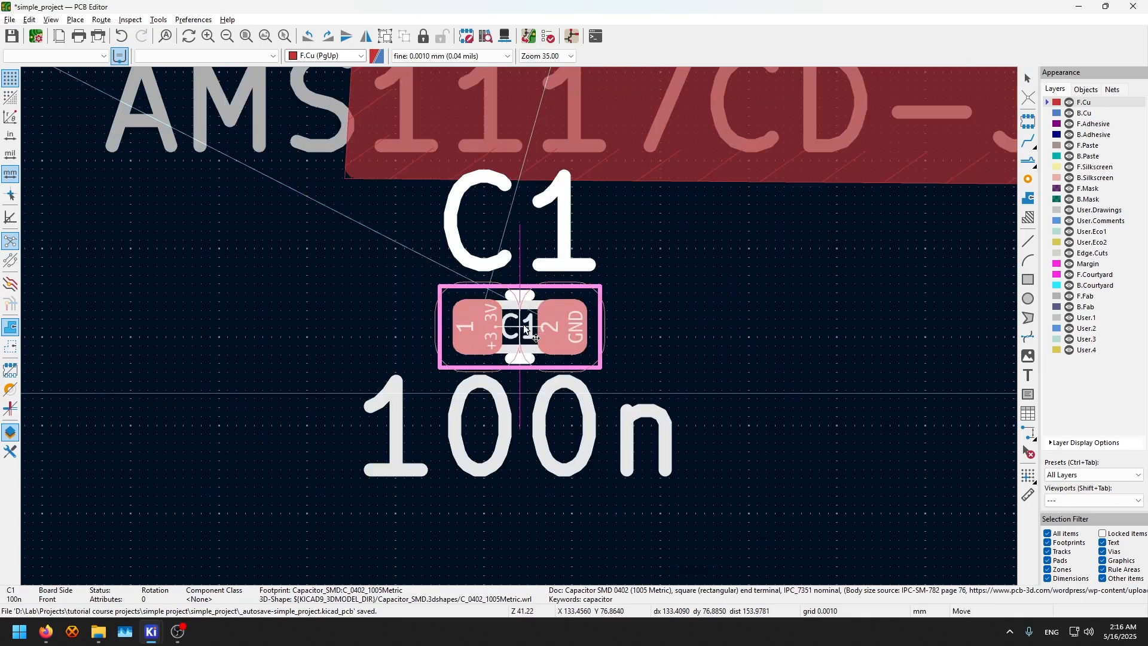
pyautogui.press('r')
pyautogui.press('r')
pyautogui.press('r')
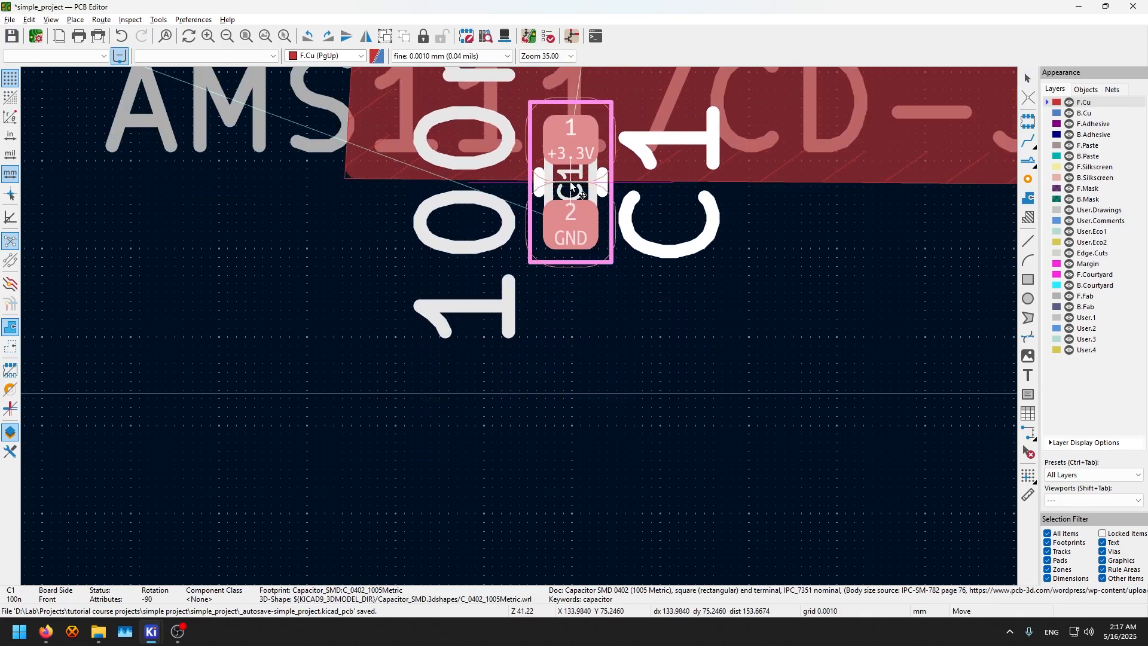
pyautogui.click(563, 196)
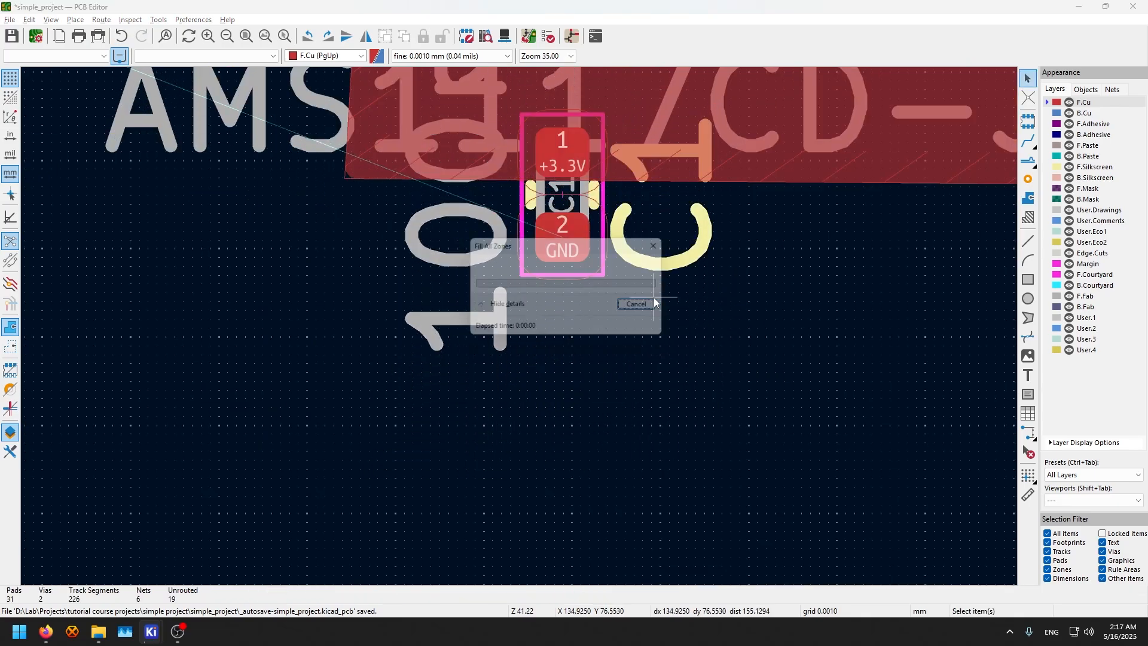
pyautogui.moveTo(646, 301); pyautogui.dragTo(629, 407, button='middle')
pyautogui.click(589, 355)
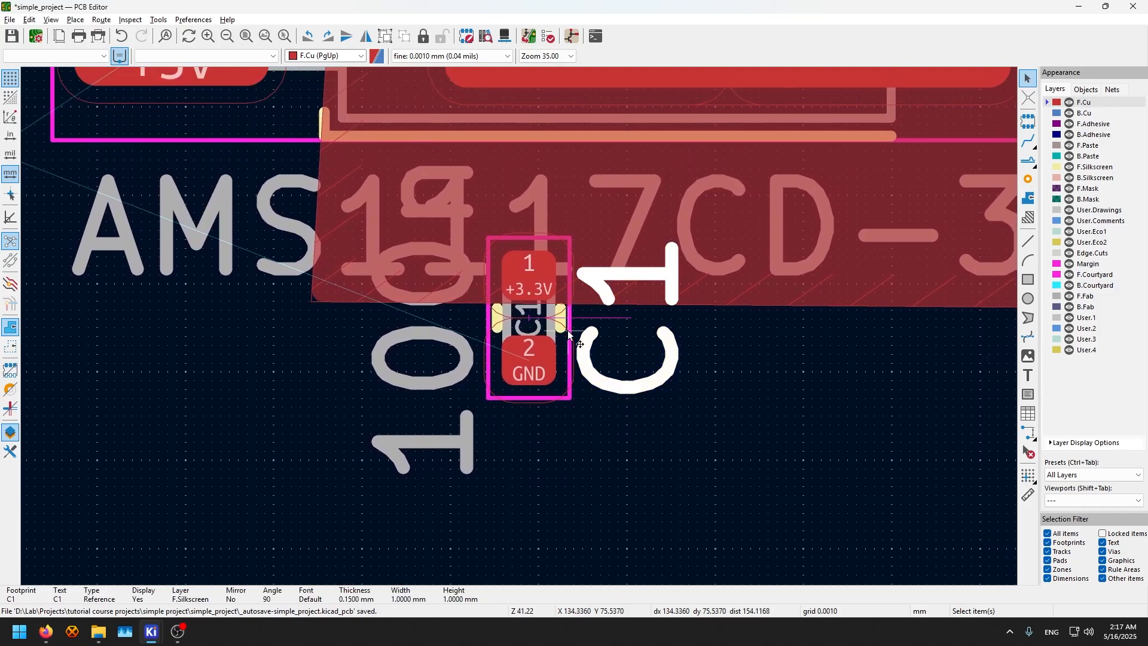
pyautogui.click(557, 361)
pyautogui.doubleClick(557, 362)
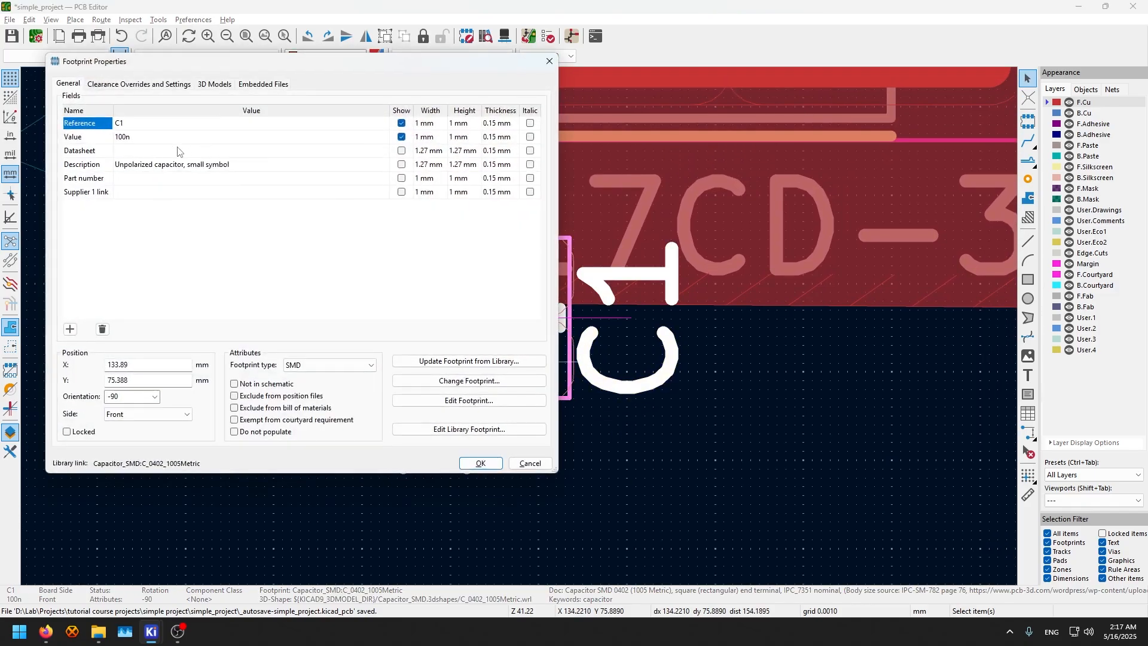
pyautogui.press('Escape')
pyautogui.click(594, 451)
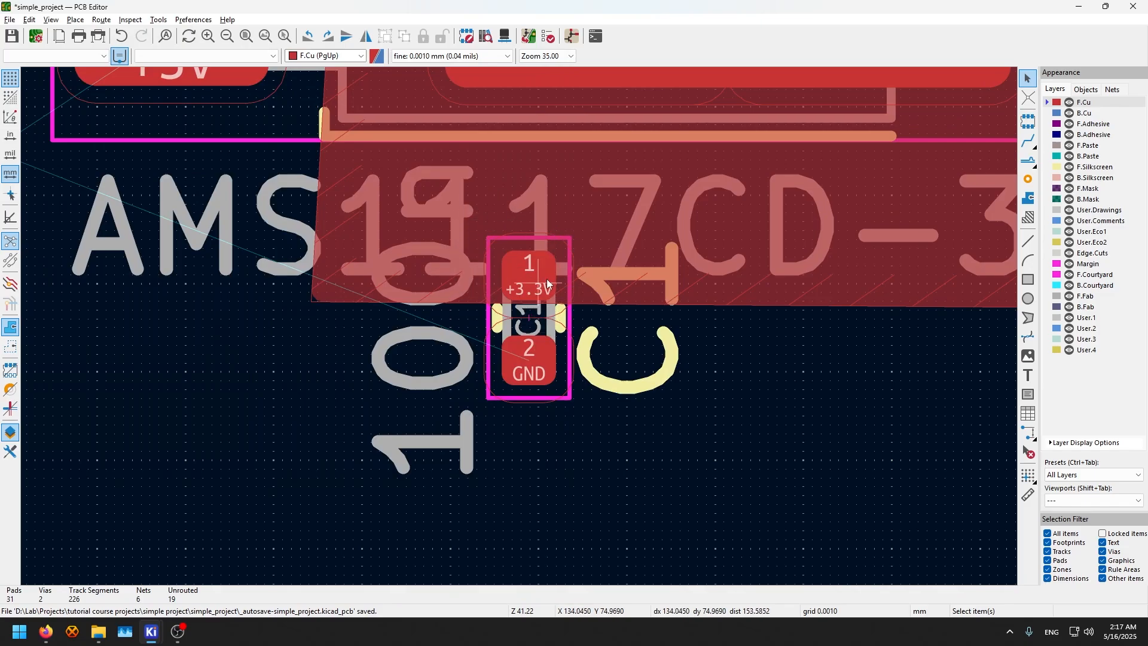
# Override C1's pad connection to copper zones with Thermal relief in its footprint properties
pyautogui.scroll(-2, 511, 301)
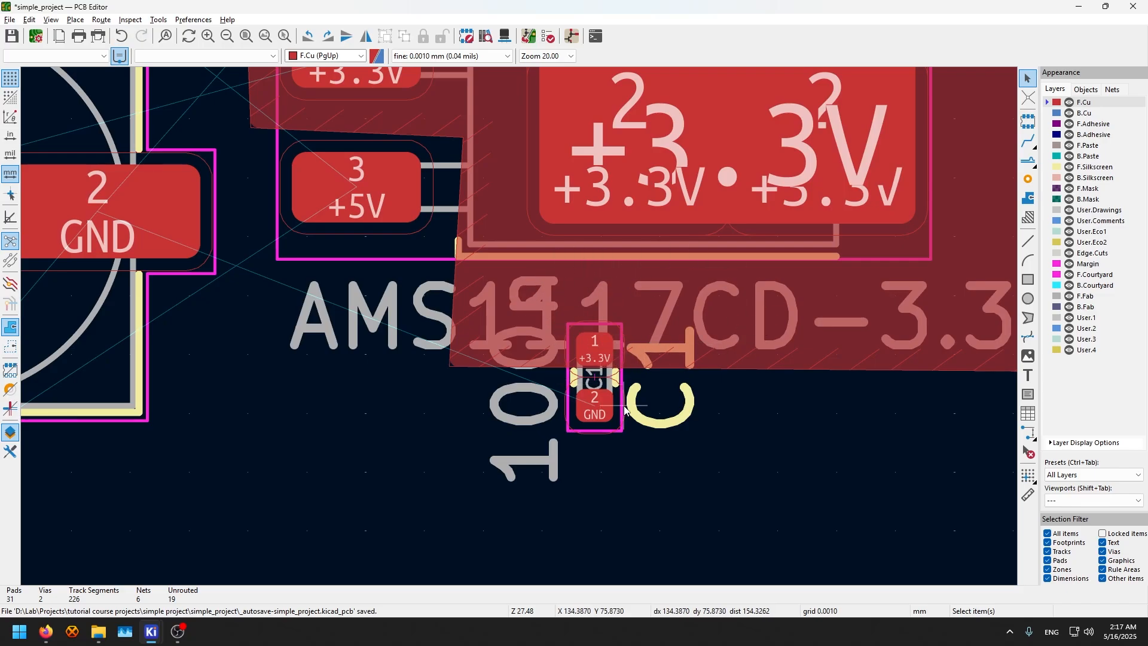
pyautogui.doubleClick(604, 377)
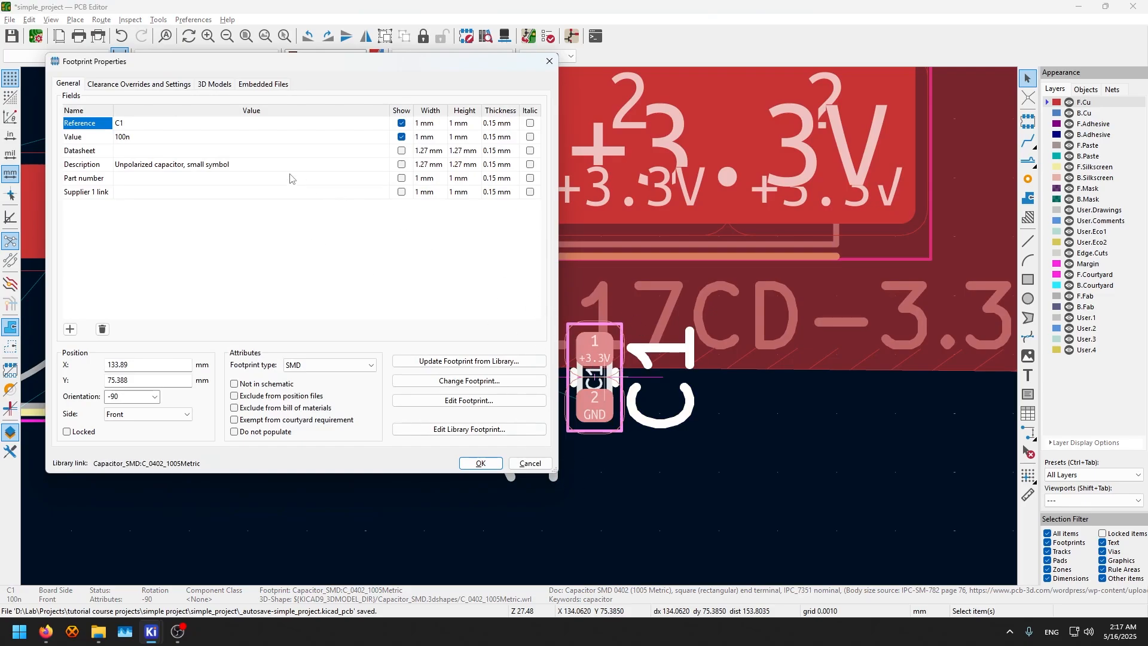
pyautogui.click(119, 85)
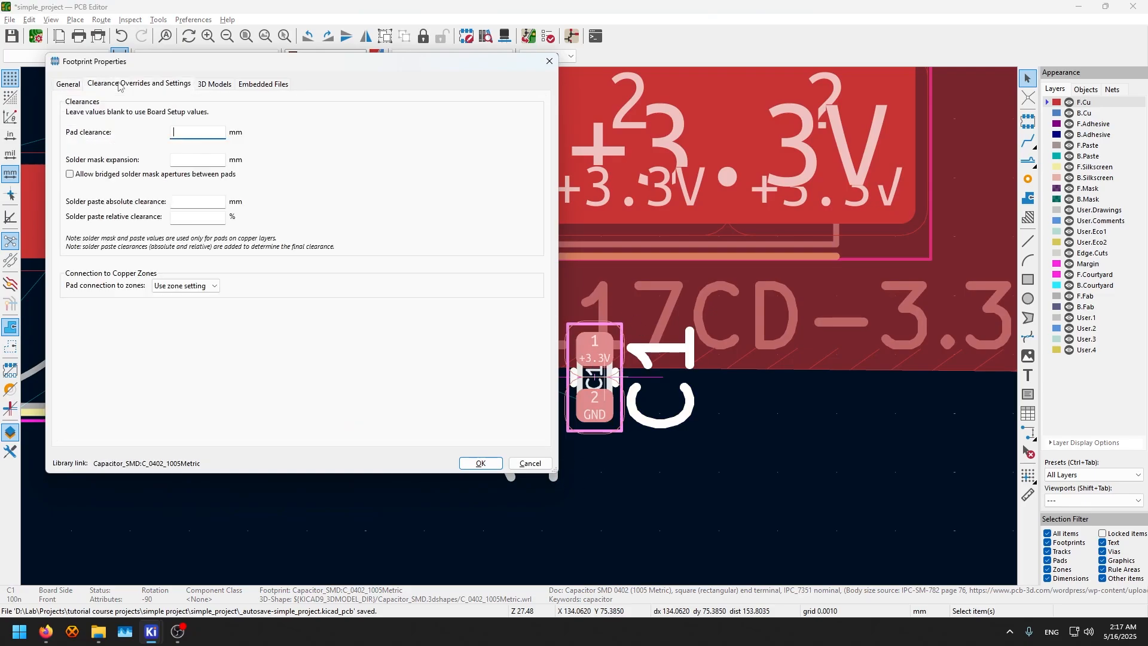
pyautogui.click(196, 288)
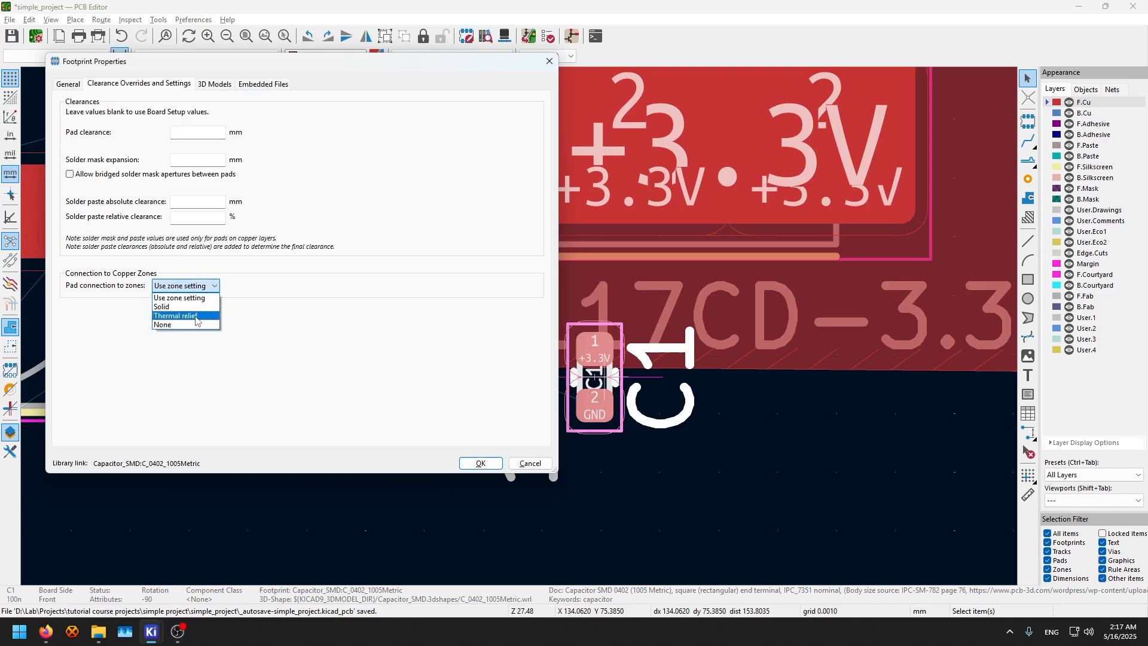
pyautogui.click(196, 316)
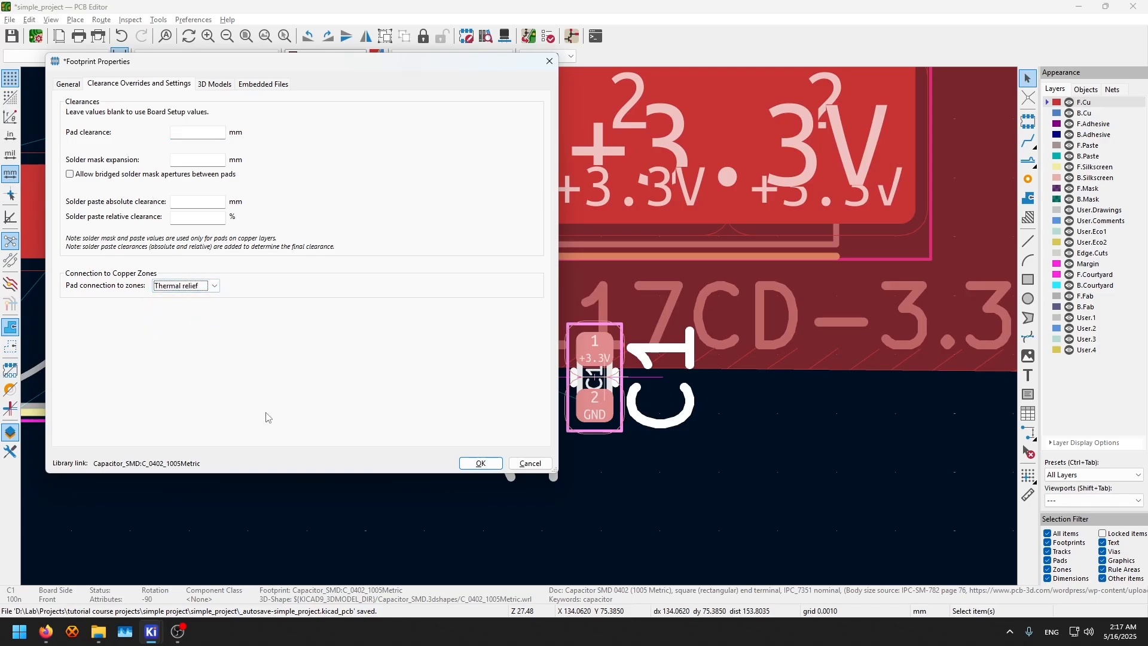
pyautogui.click(482, 464)
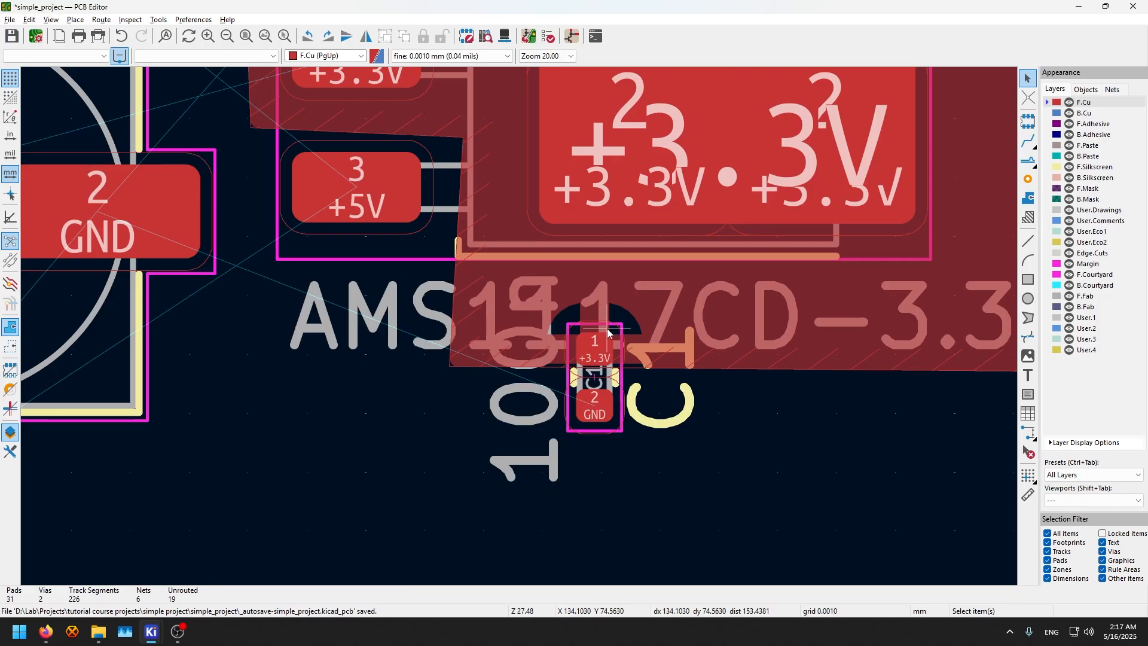
# Move C1 off the +3.3V copper to the empty area just below the zone's lower edge
pyautogui.moveTo(667, 304); pyautogui.dragTo(591, 411, button='middle')
pyautogui.scroll(-1, 584, 373)
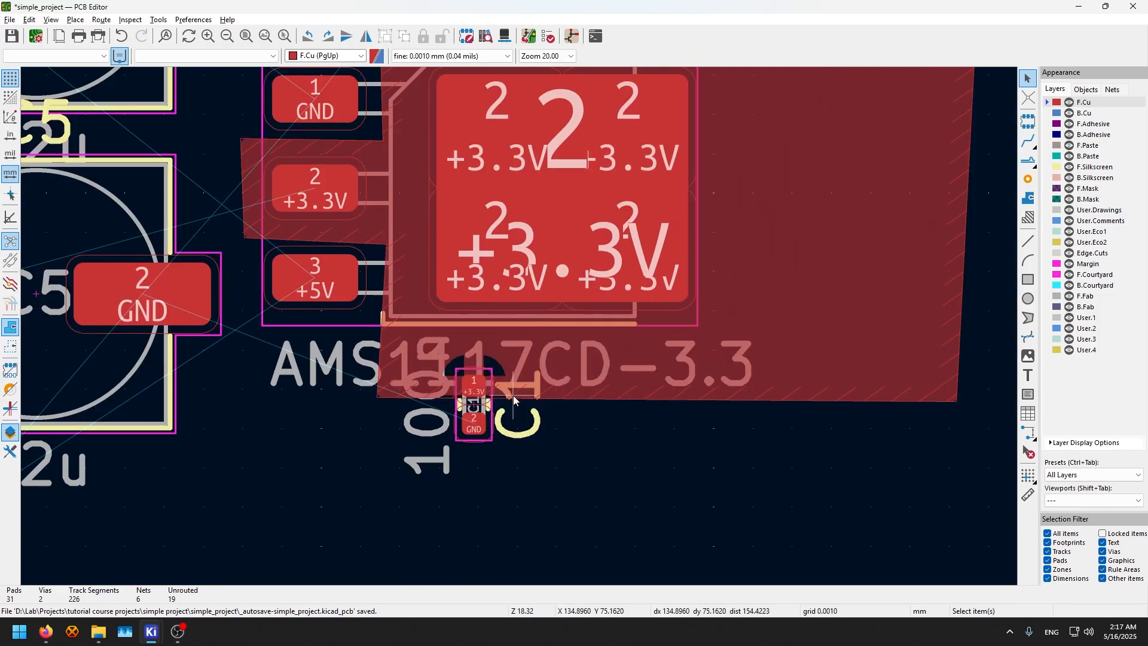
pyautogui.click(474, 420)
pyautogui.press('m')
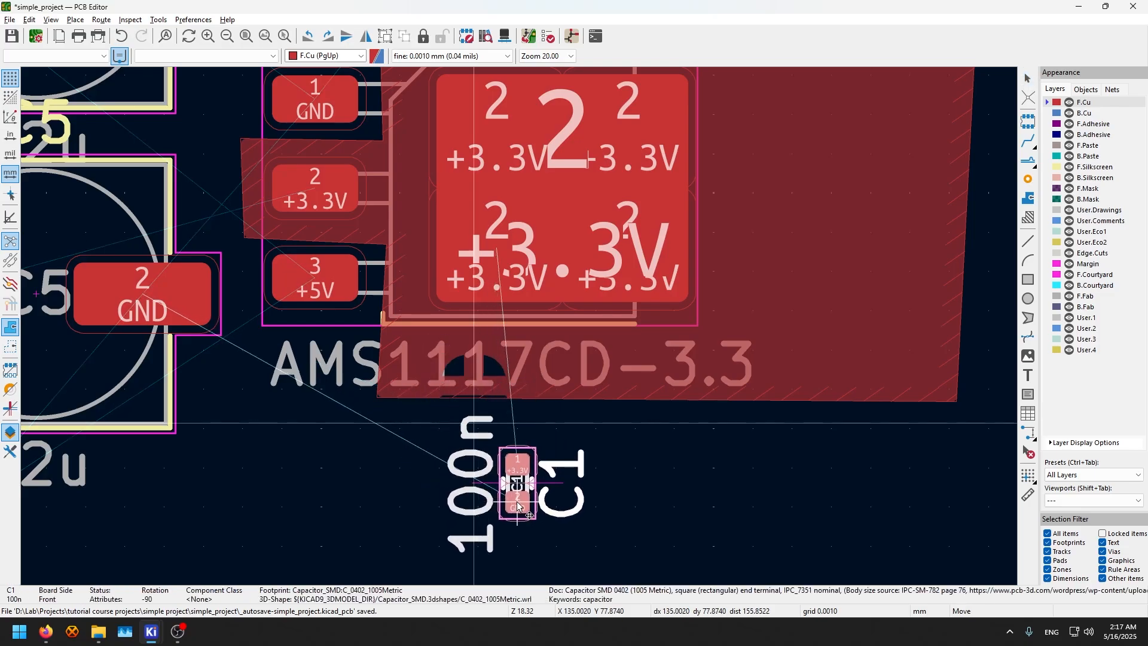
pyautogui.click(518, 507)
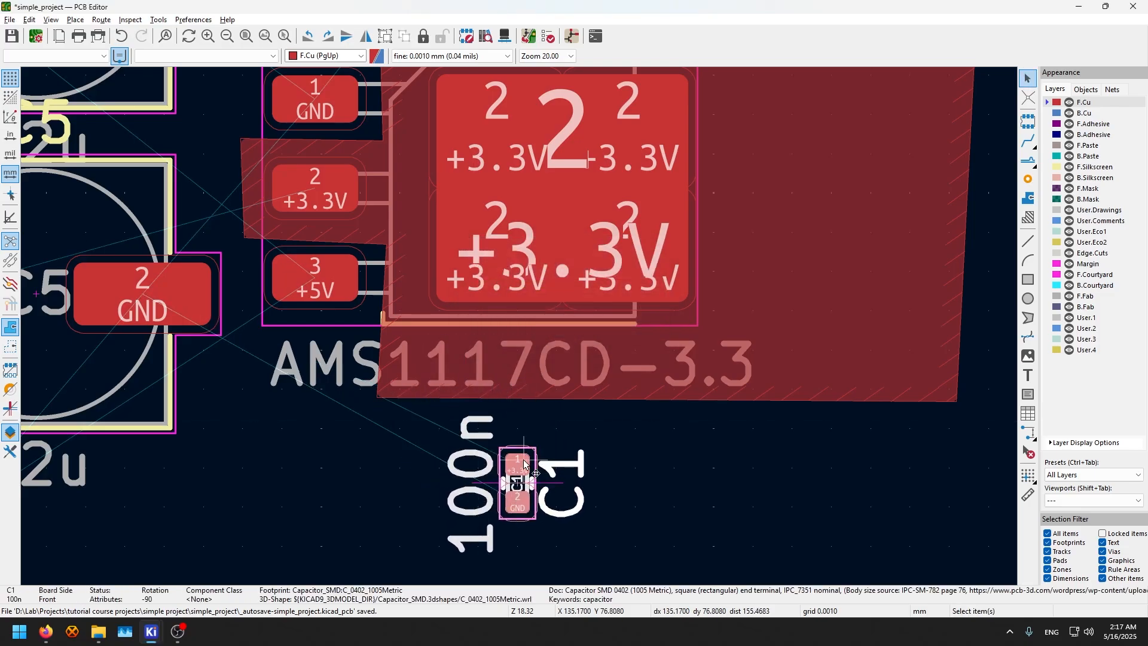
# Route a 0.5 mm track from C1's +3.3V pad up to U1's large +3.3V pad and refill the zones
pyautogui.press('x')
pyautogui.press('q')
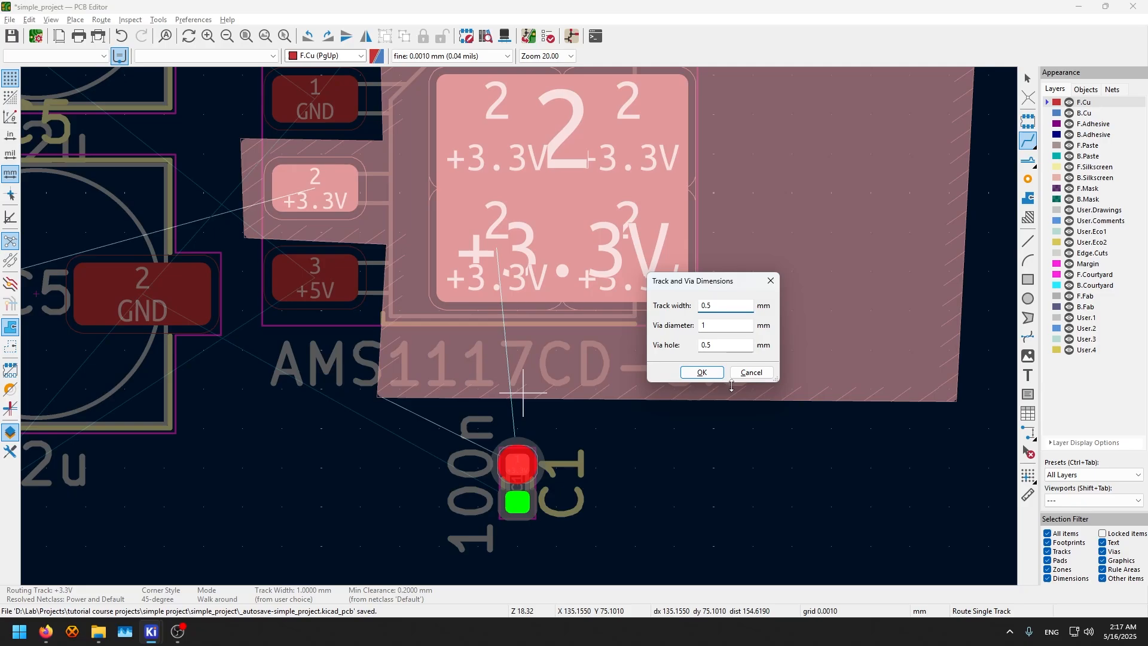
pyautogui.click(702, 371)
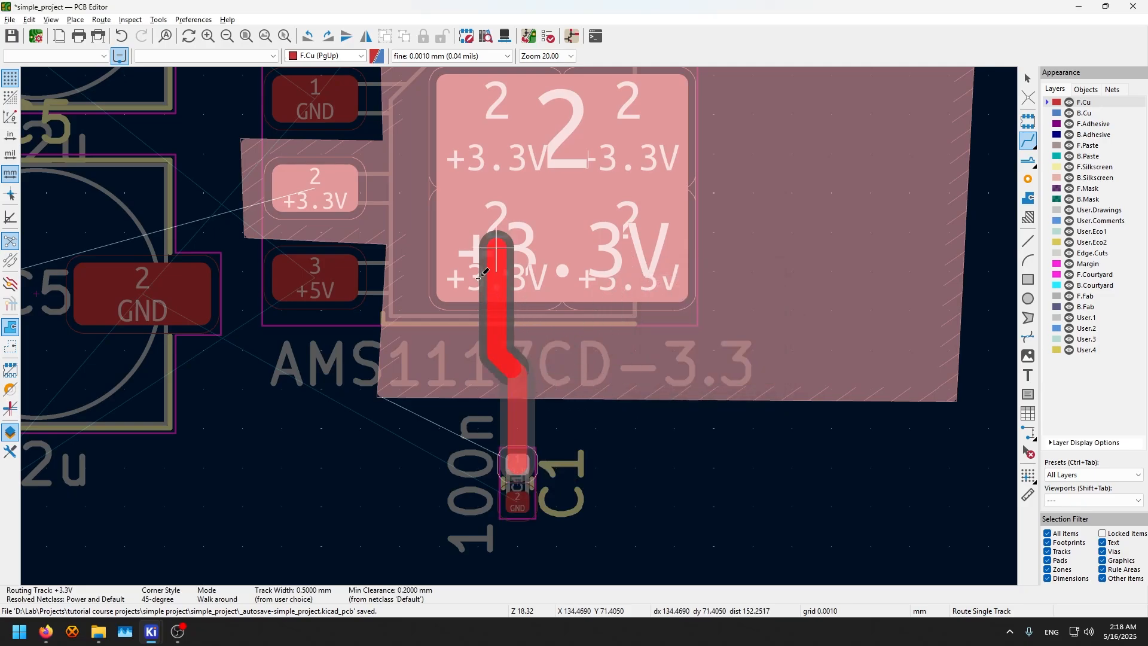
pyautogui.click(478, 278)
pyautogui.press('b')
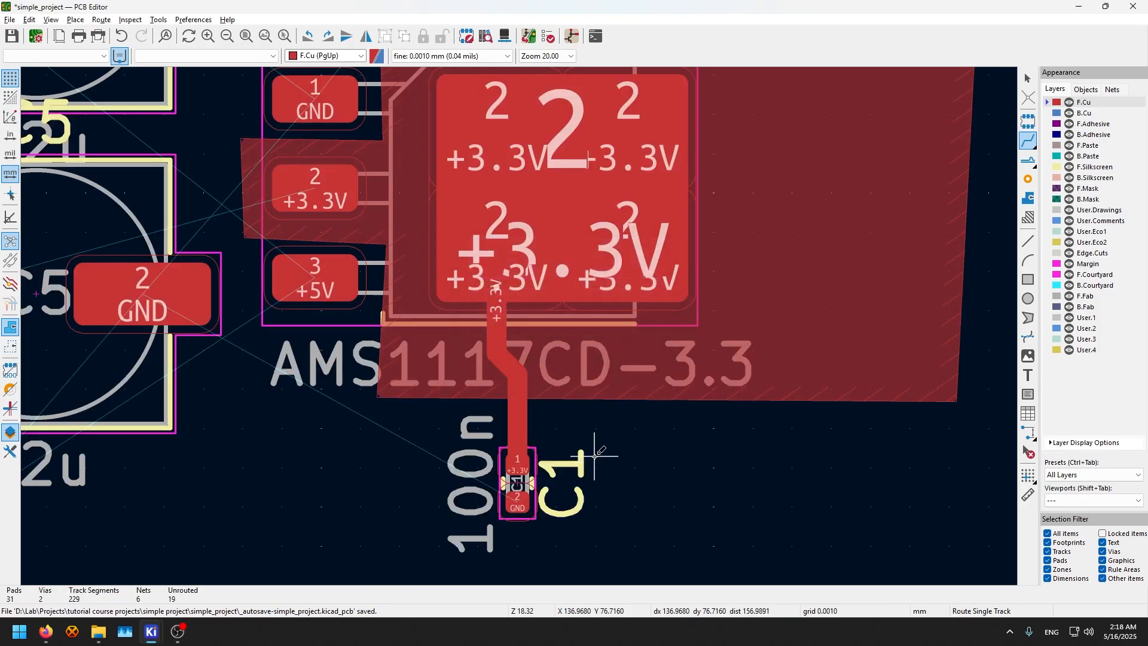
pyautogui.press('Escape')
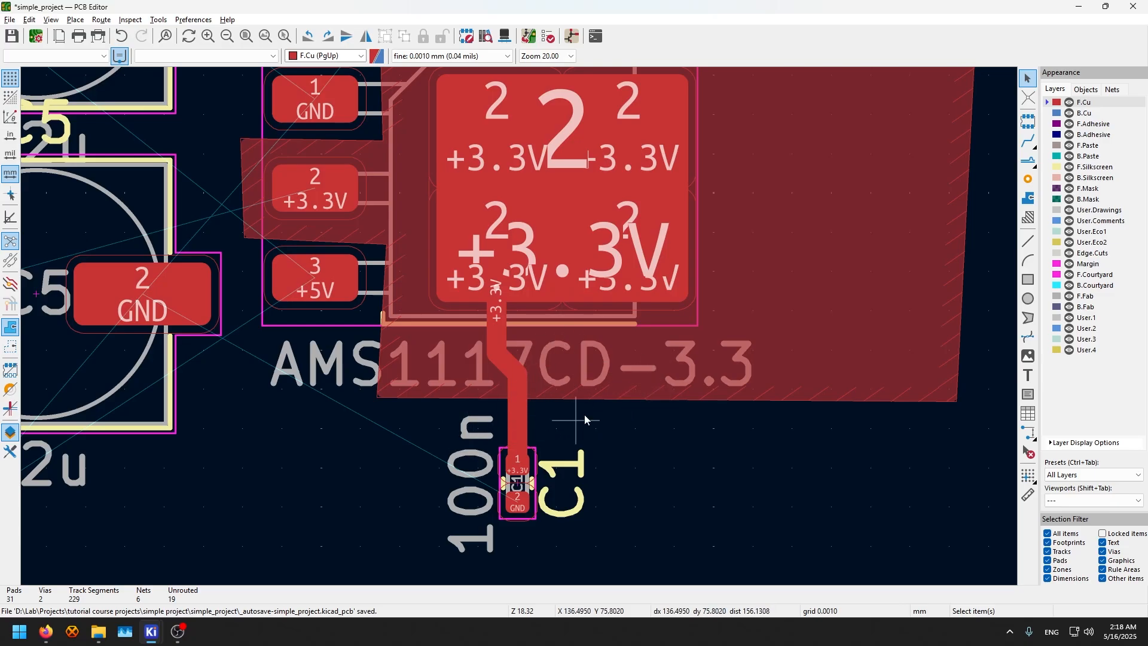
# Review the 3.3v_pour zone's net, layer, clearance and fill properties without changing them
pyautogui.moveTo(619, 386); pyautogui.dragTo(658, 468, button='middle')
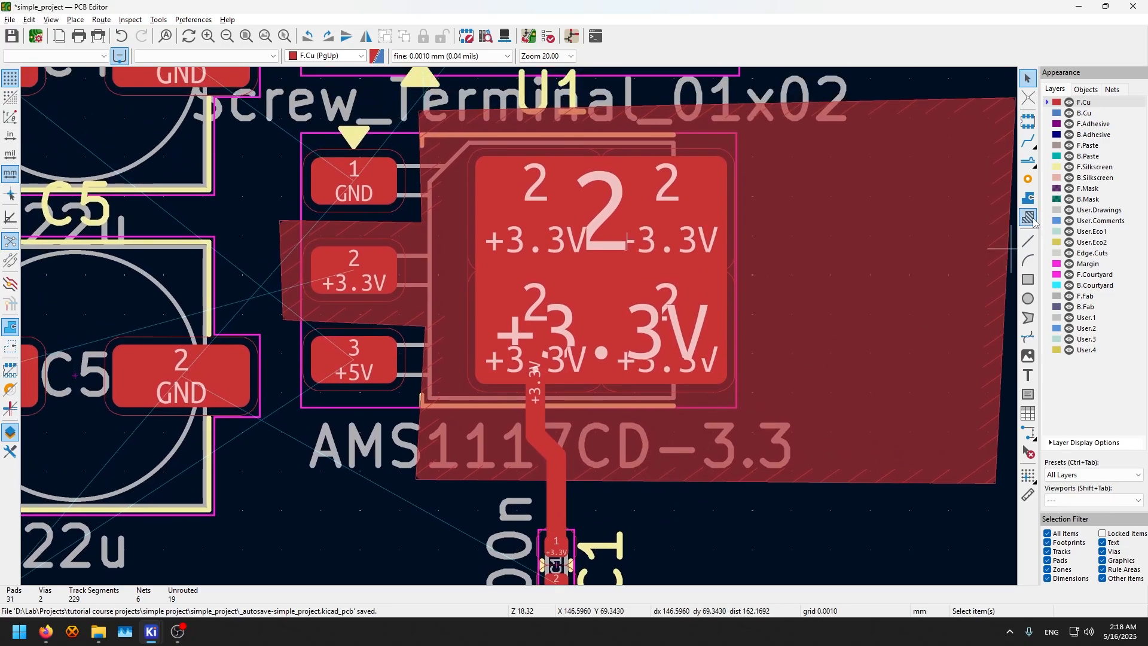
pyautogui.click(855, 210)
pyautogui.doubleClick(855, 211)
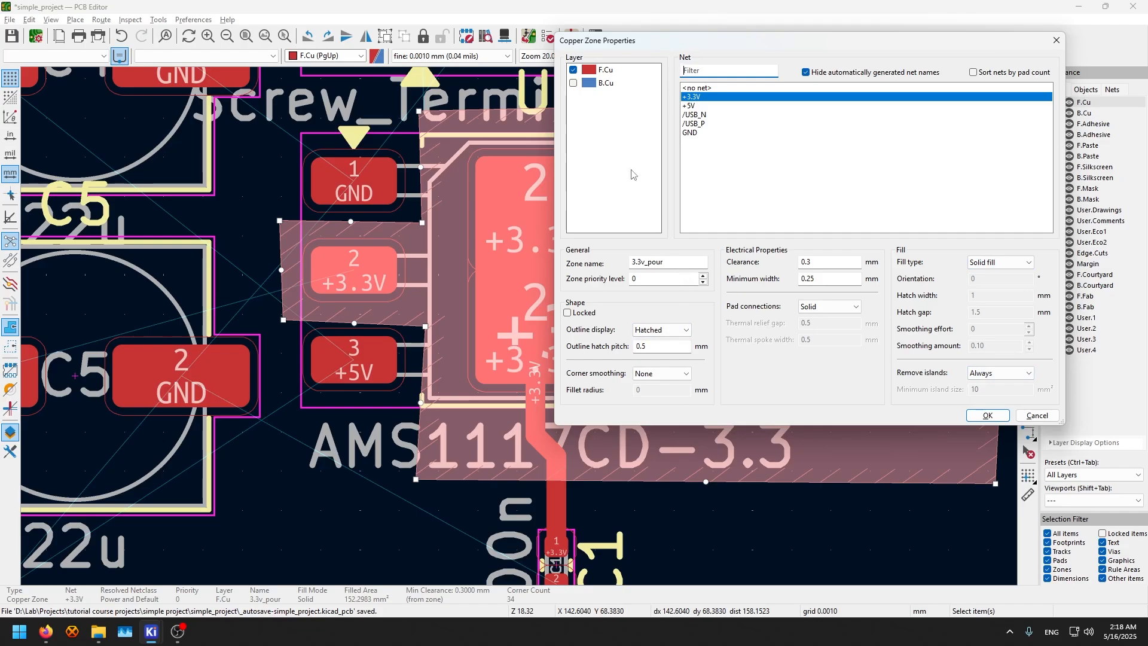
pyautogui.click(987, 415)
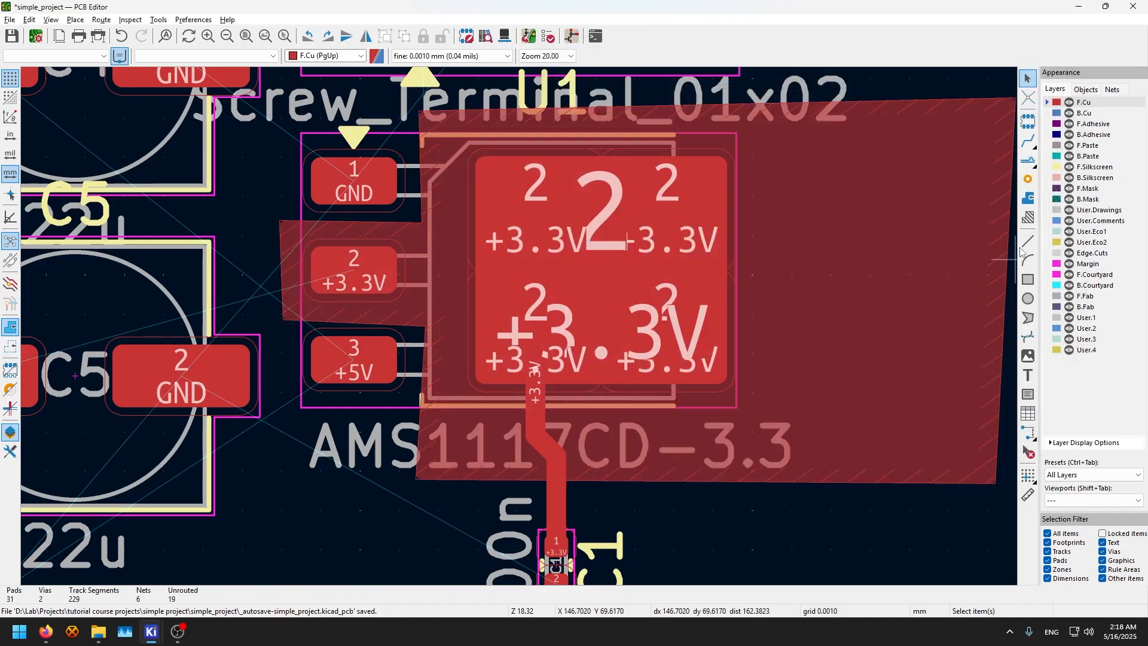
# Start a new copper zone outside the board's upper-right corner on F.Cu and B.Cu, assigned to GND and named gnd
pyautogui.click(1028, 198)
pyautogui.scroll(-8, 526, 325)
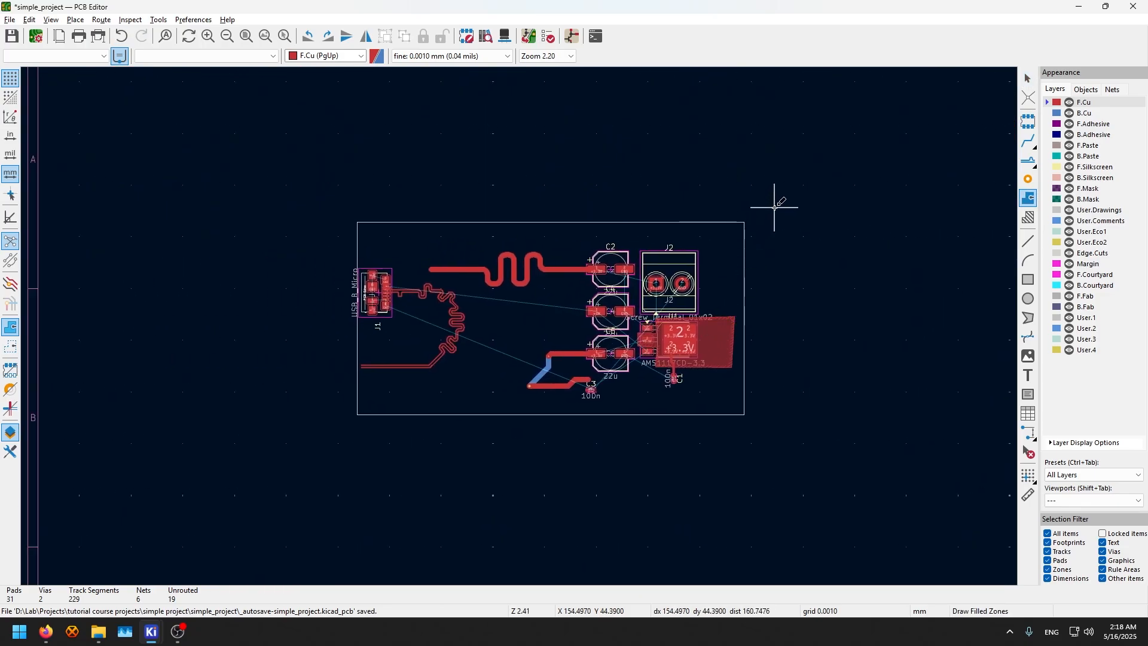
pyautogui.click(774, 200)
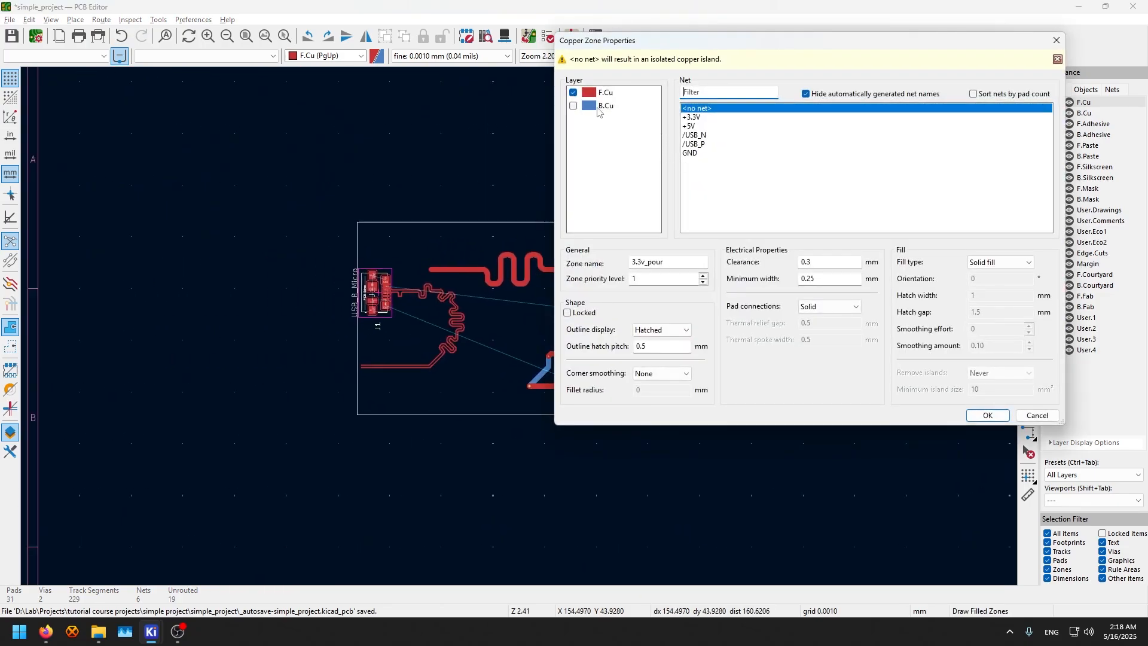
pyautogui.click(573, 105)
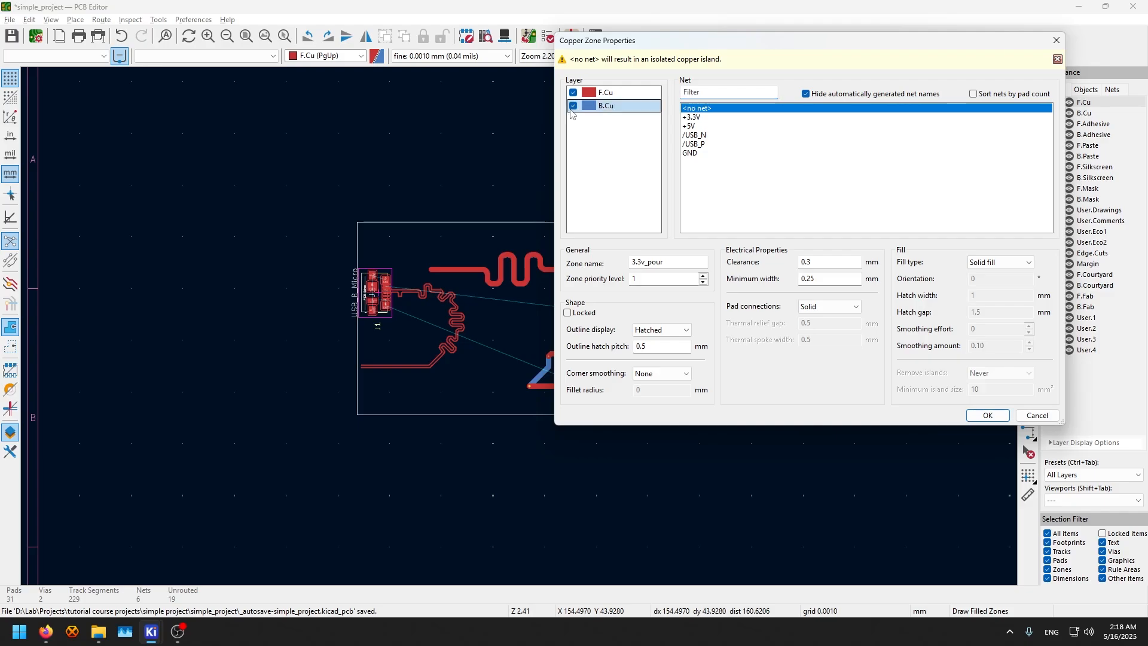
pyautogui.click(695, 154)
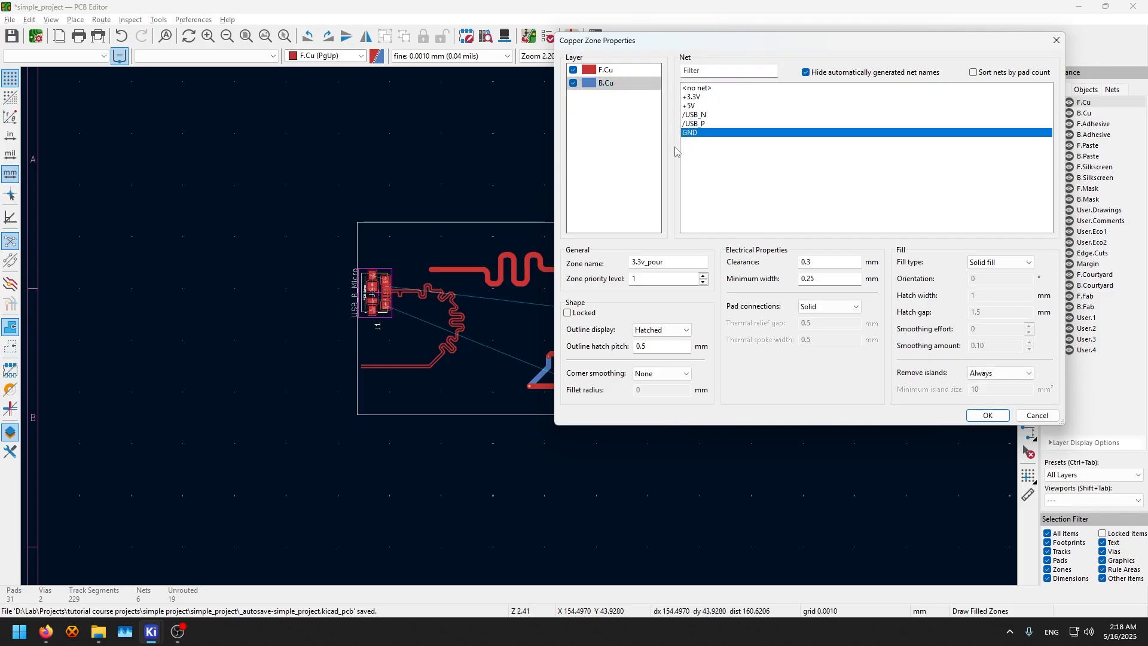
pyautogui.click(586, 82)
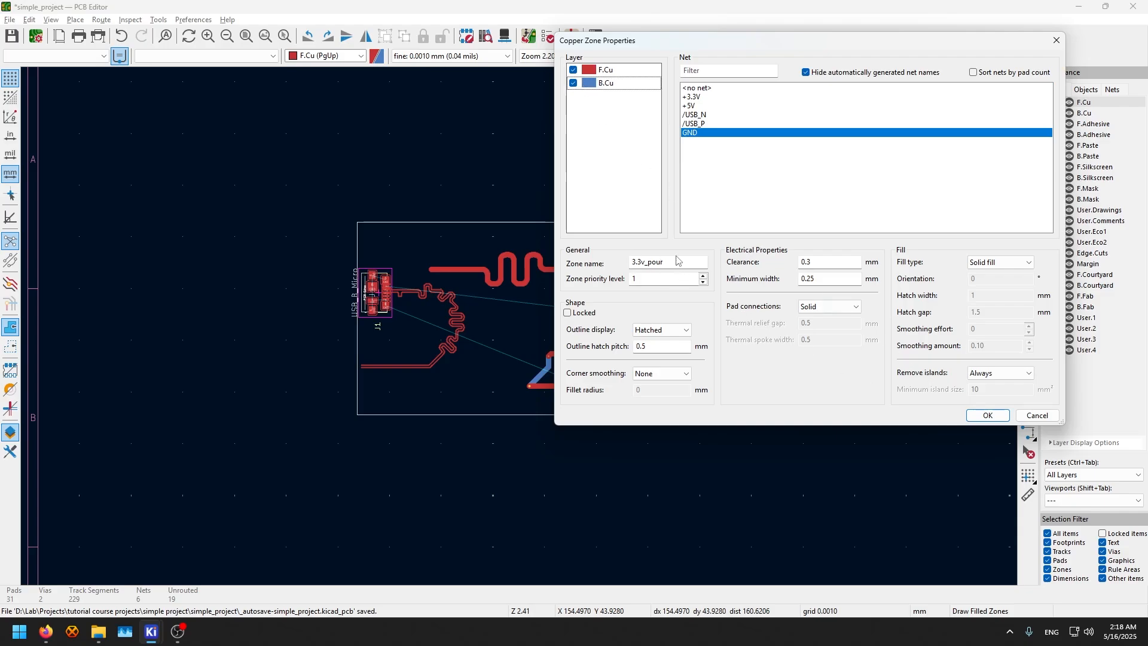
pyautogui.moveTo(677, 260); pyautogui.dragTo(563, 259)
pyautogui.write('gnd')
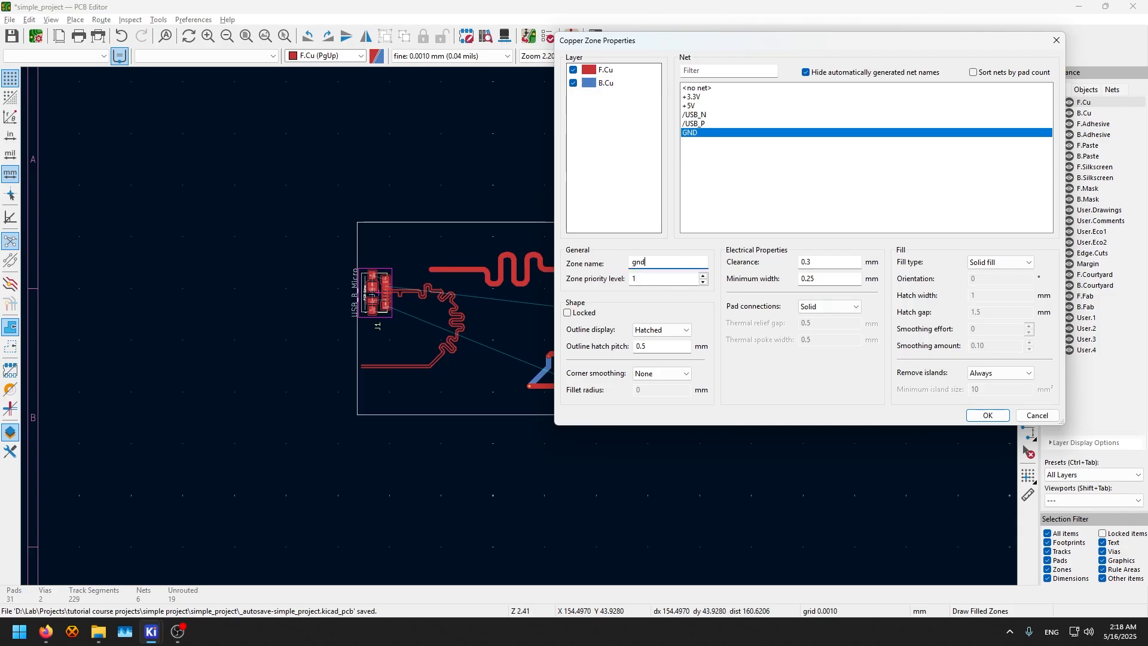
pyautogui.click(988, 414)
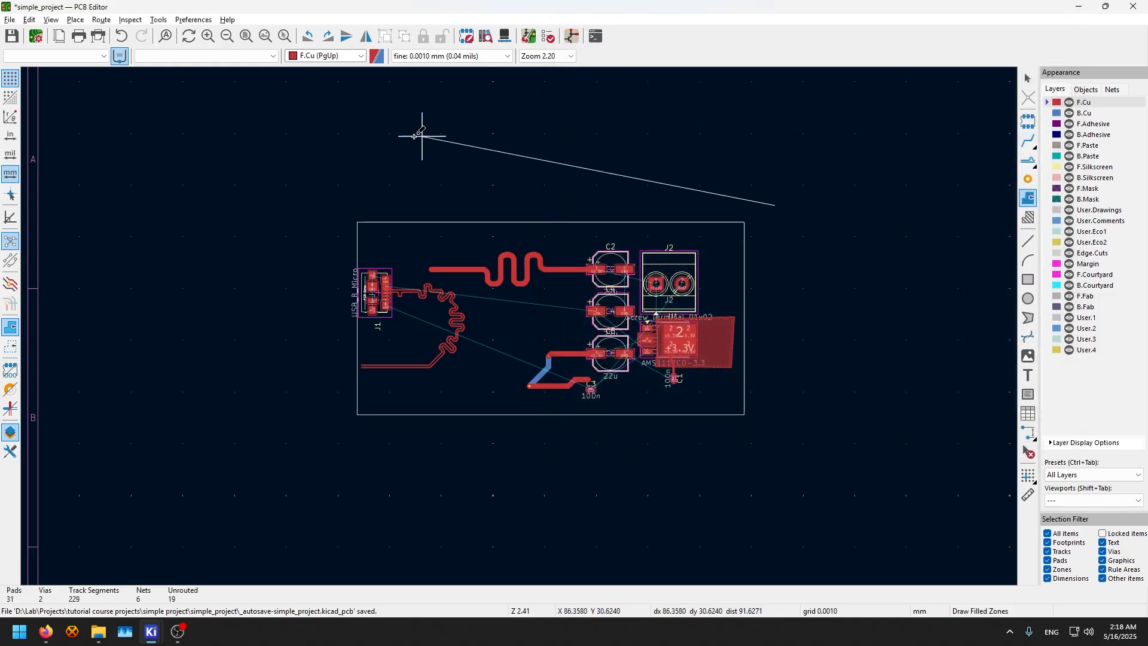
# Draw the gnd zone outline around the entire board, close it near its starting corner, and fill the zones
pyautogui.click(300, 198)
pyautogui.click(303, 477)
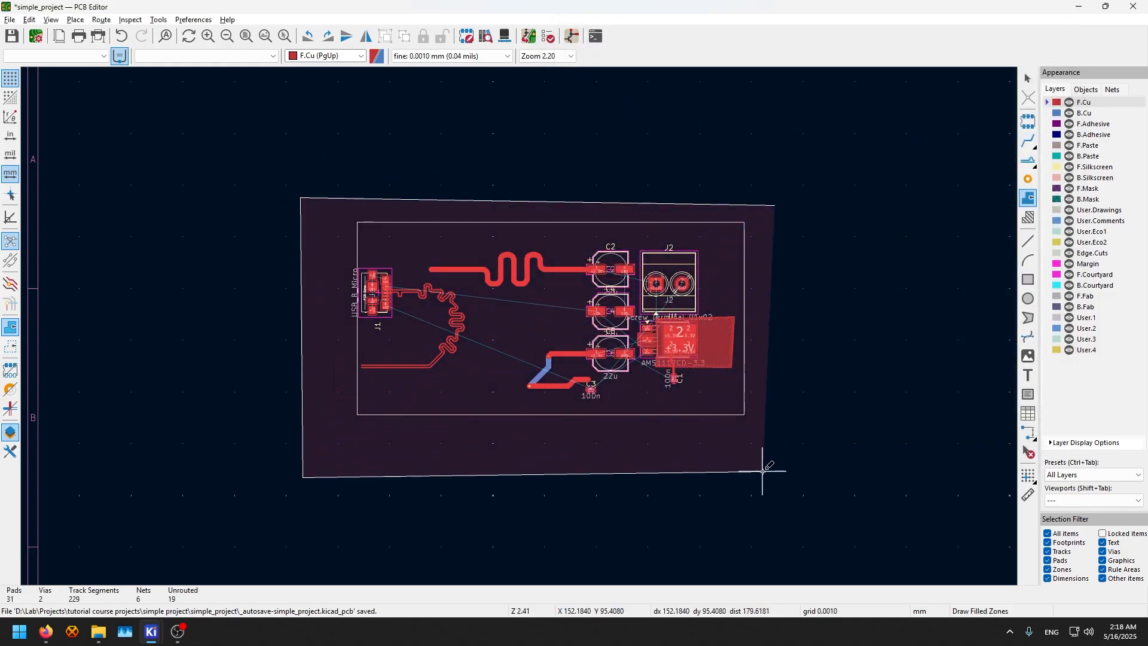
pyautogui.click(763, 471)
pyautogui.scroll(15, 805, 258)
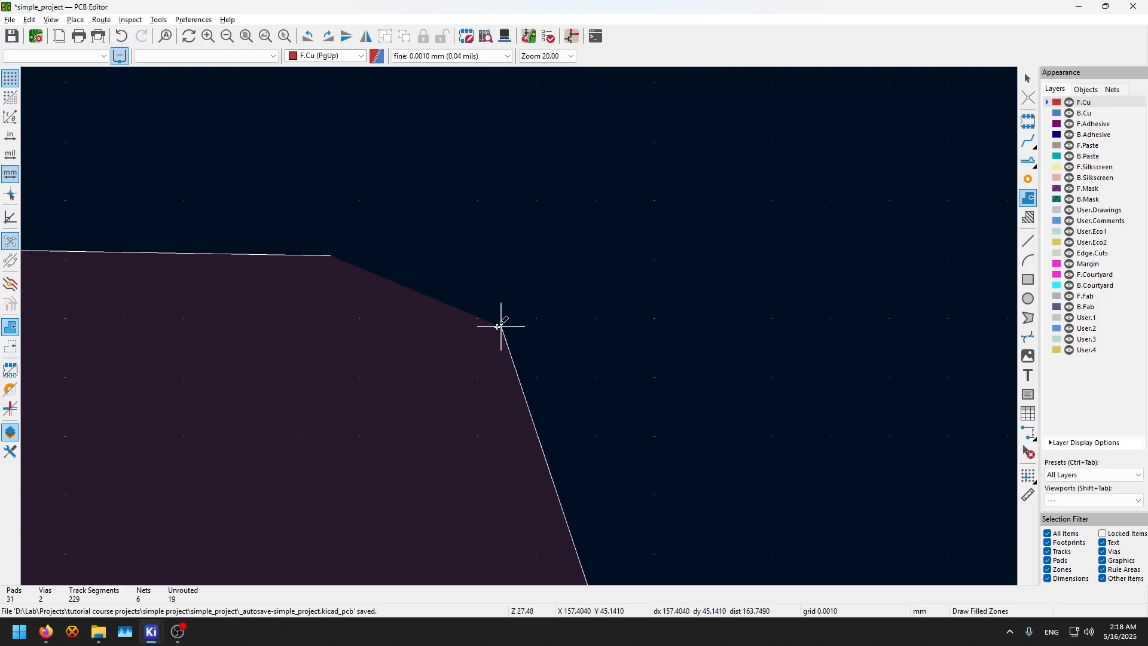
pyautogui.scroll(4, 519, 326)
pyautogui.scroll(10, 602, 407)
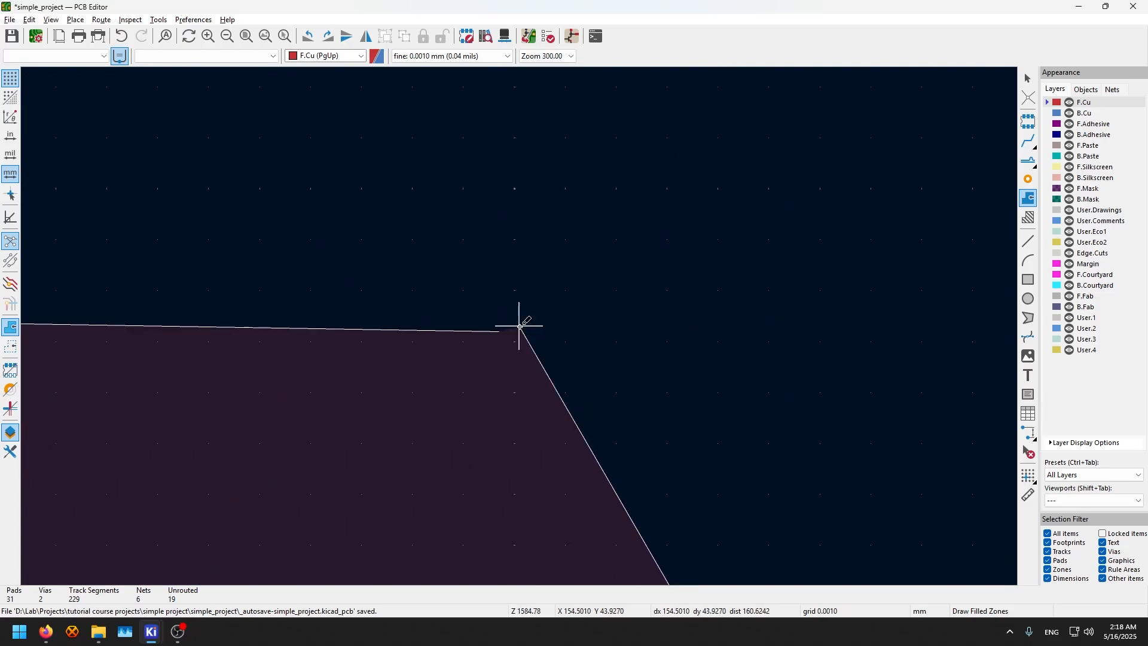
pyautogui.click(364, 364)
pyautogui.scroll(-13, 510, 364)
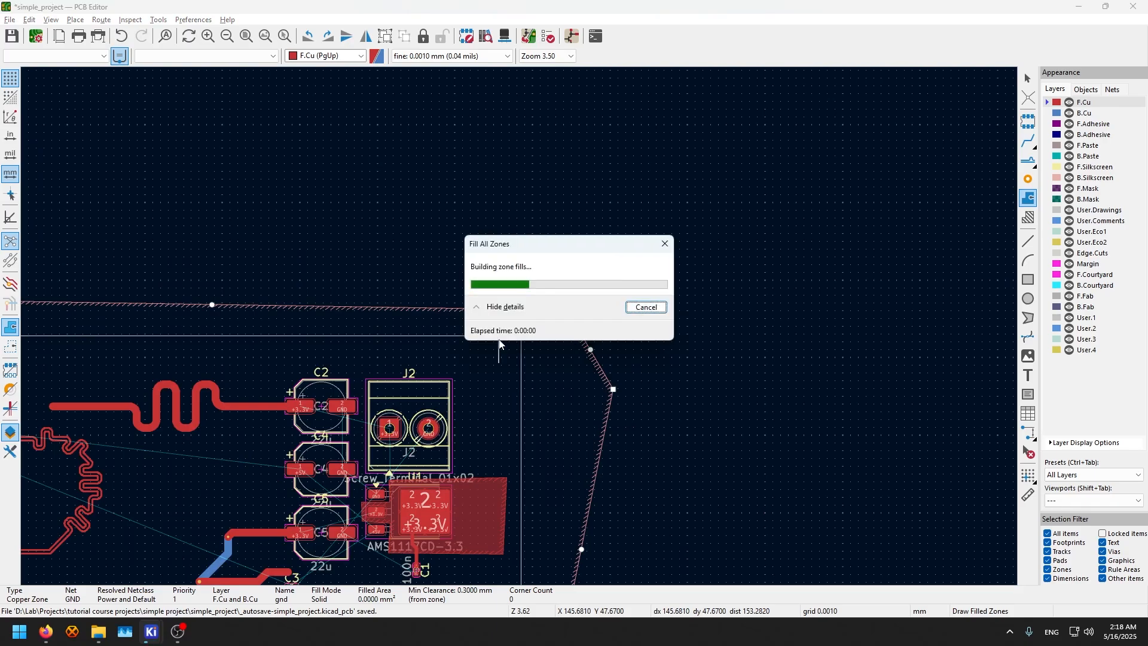
pyautogui.press('Escape')
pyautogui.scroll(-2, 521, 327)
pyautogui.moveTo(530, 432); pyautogui.dragTo(555, 393, button='middle')
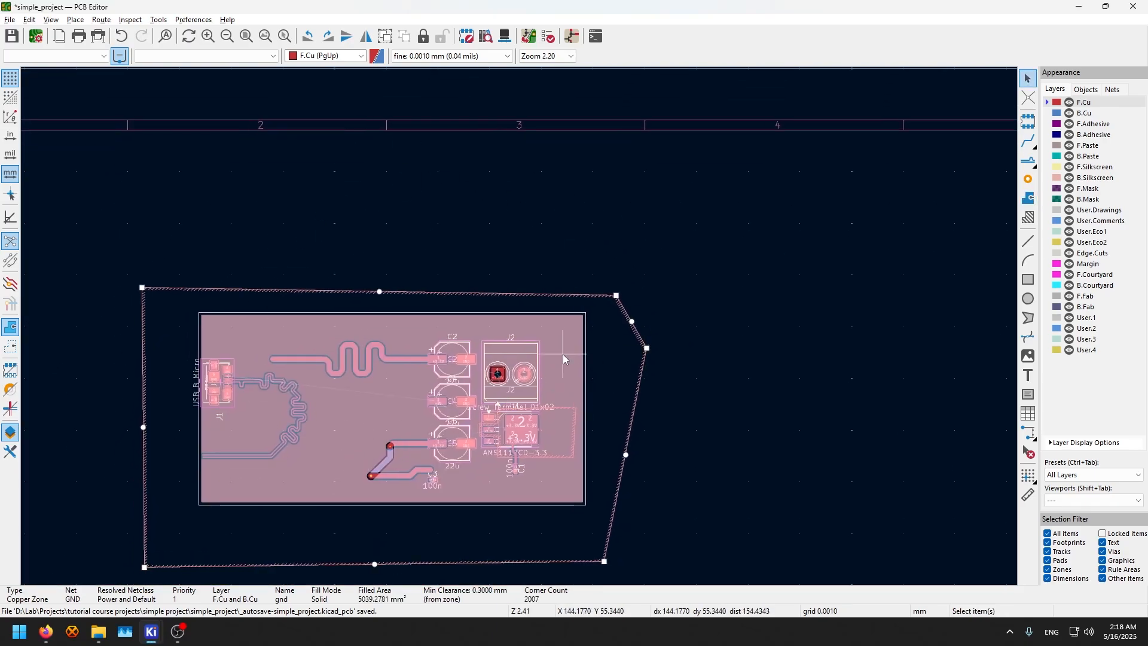
# Hide F.Cu to examine the ground fill on B.Cu, restore F.Cu and deselect the zone
pyautogui.click(1070, 103)
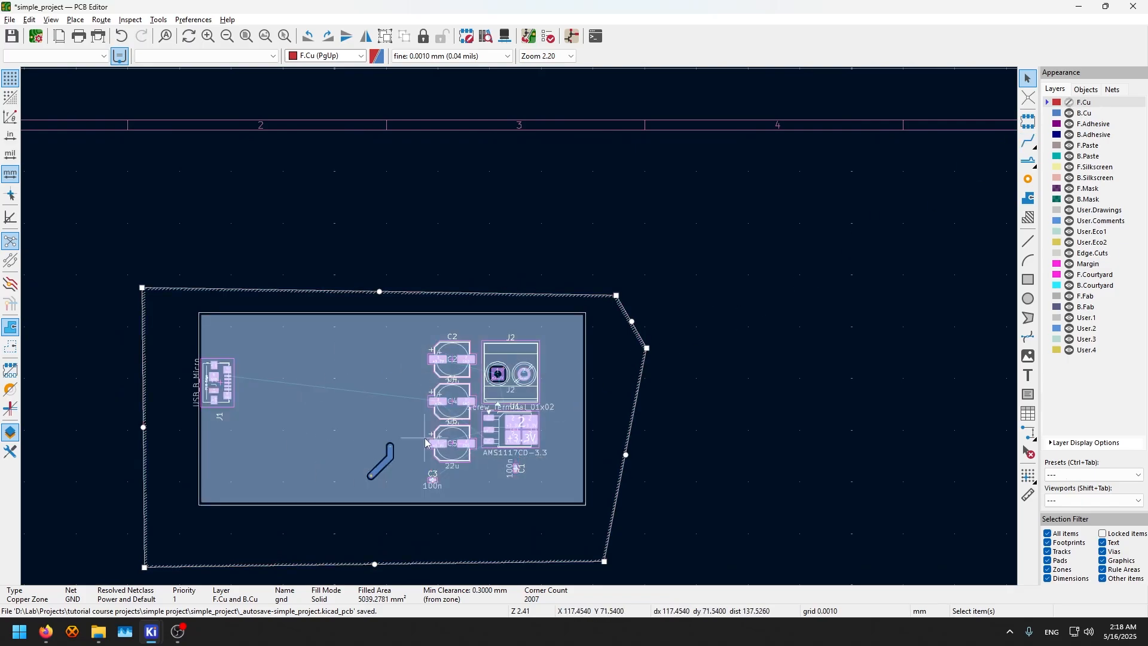
pyautogui.click(1070, 103)
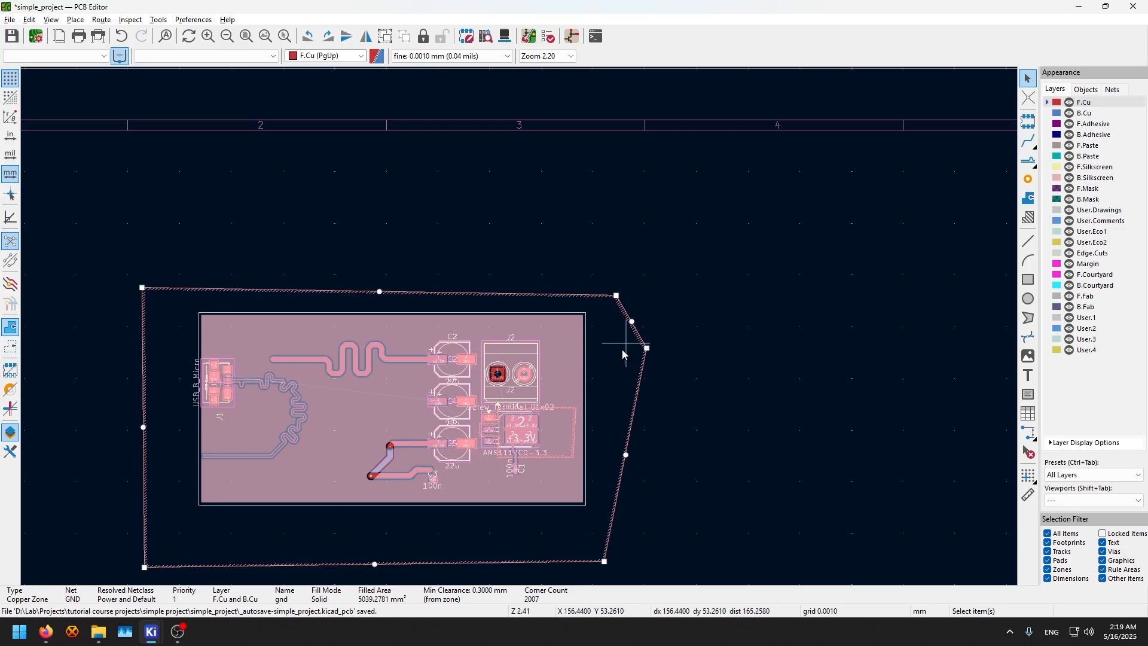
pyautogui.scroll(4, 621, 353)
pyautogui.click(837, 335)
# Hide B.Cu to isolate the front copper around U1 and C1, and refill all zones
pyautogui.scroll(5, 526, 297)
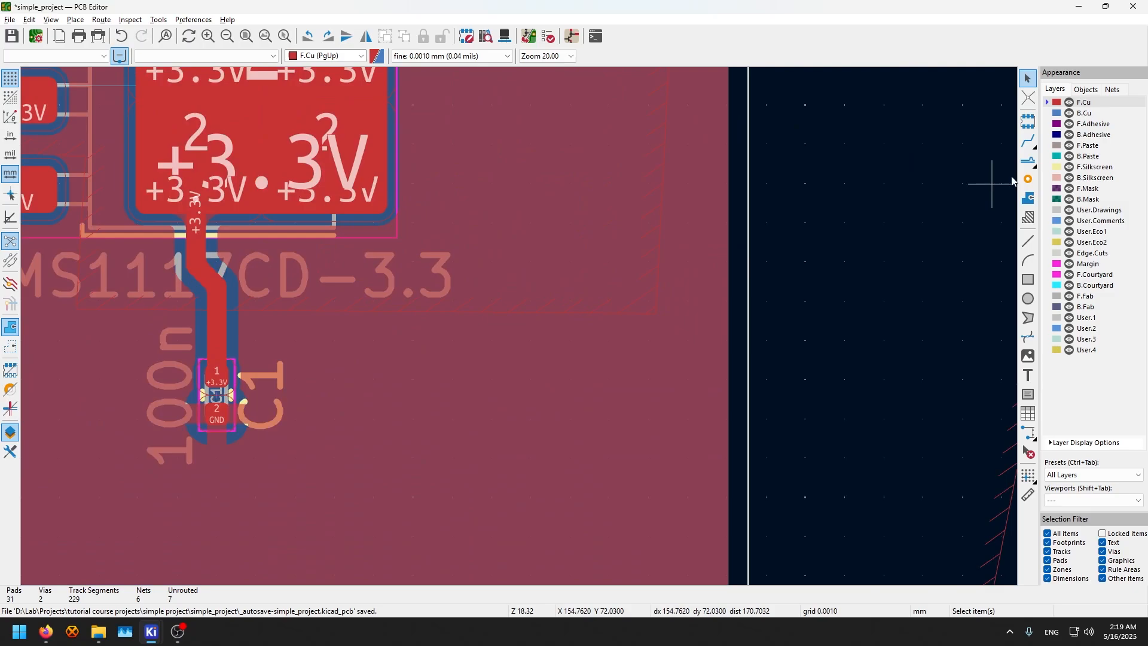
pyautogui.click(1069, 114)
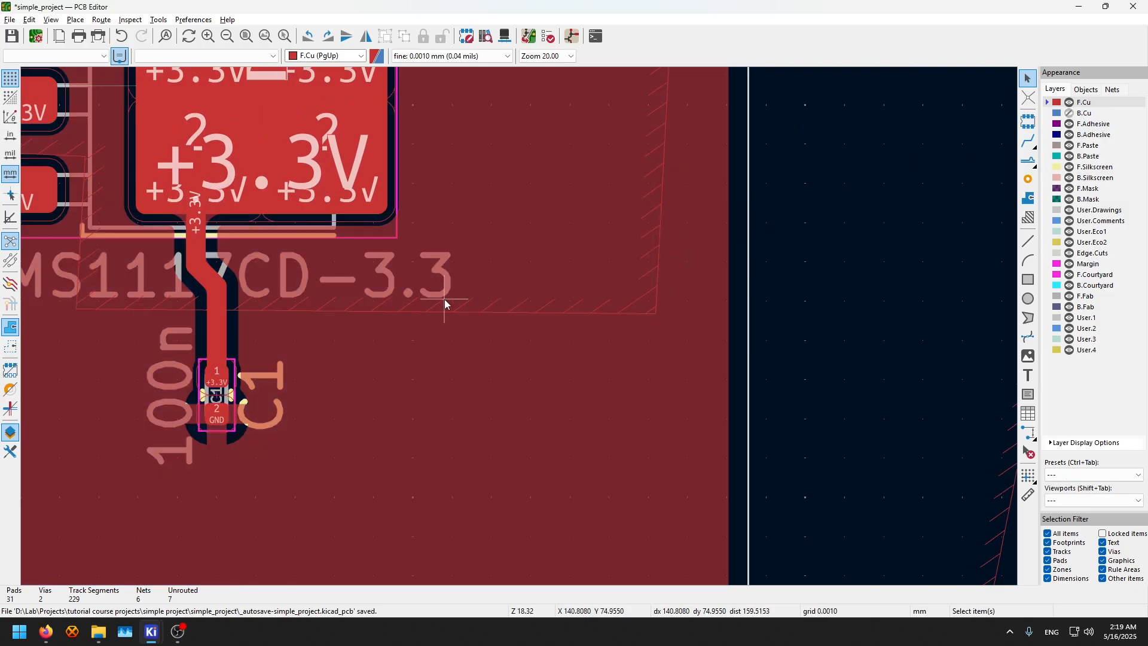
pyautogui.moveTo(444, 300); pyautogui.dragTo(603, 425, button='middle')
pyautogui.press('b')
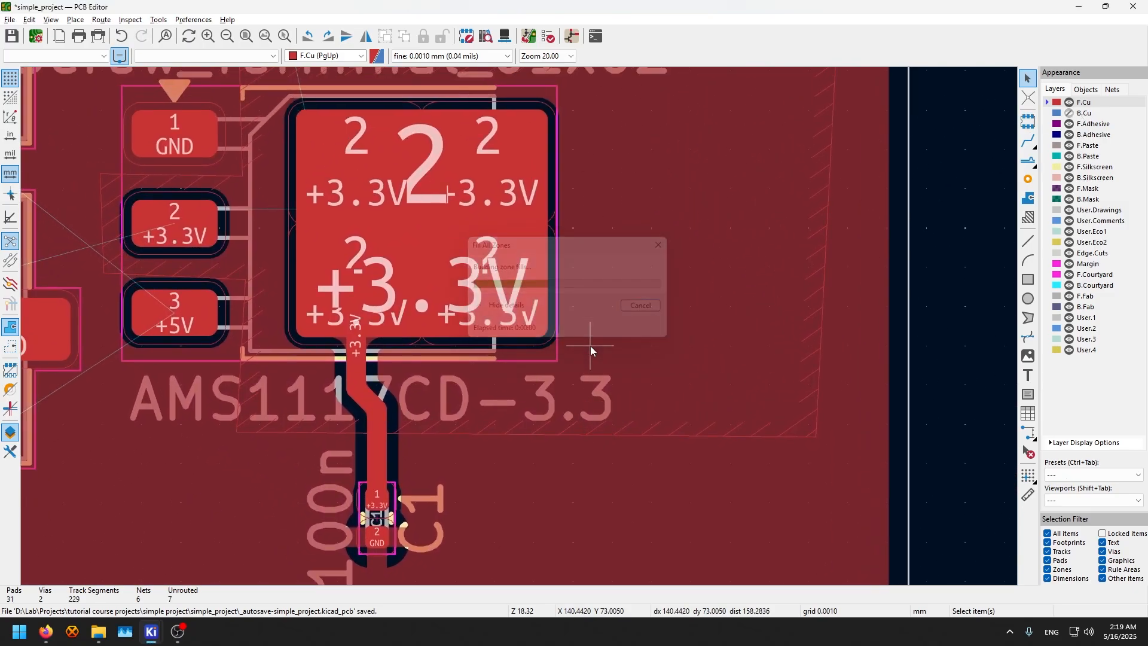
# Compare the overlapping gnd and 3.3v_pour zones around U1, and check the gnd zone's priority level in its properties
pyautogui.click(683, 372)
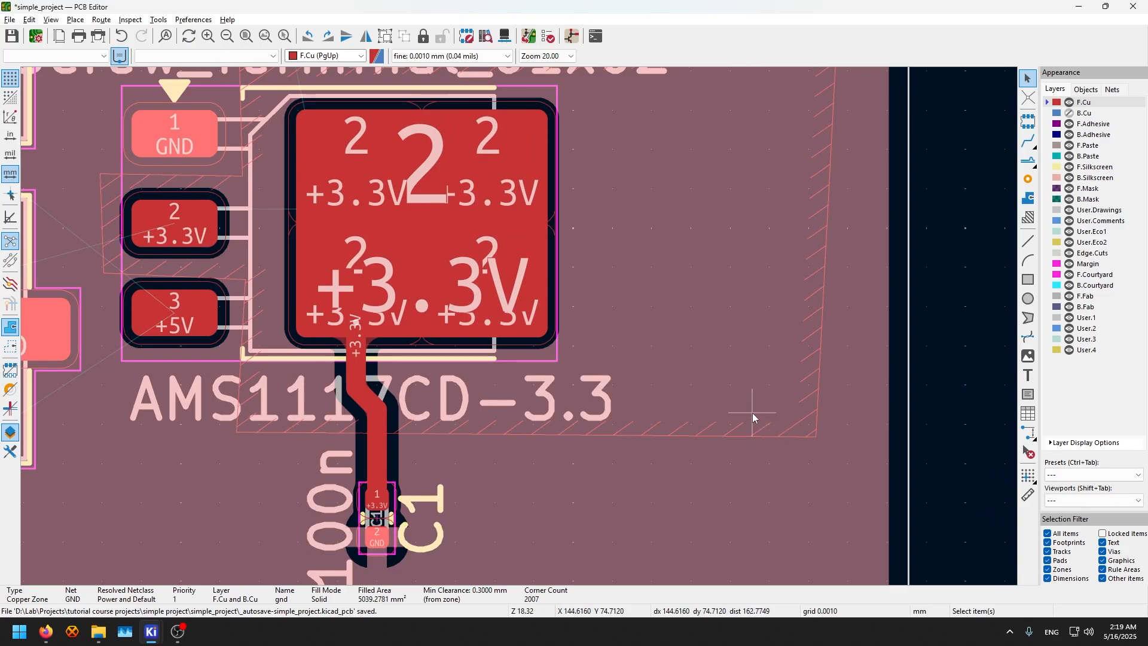
pyautogui.click(497, 435)
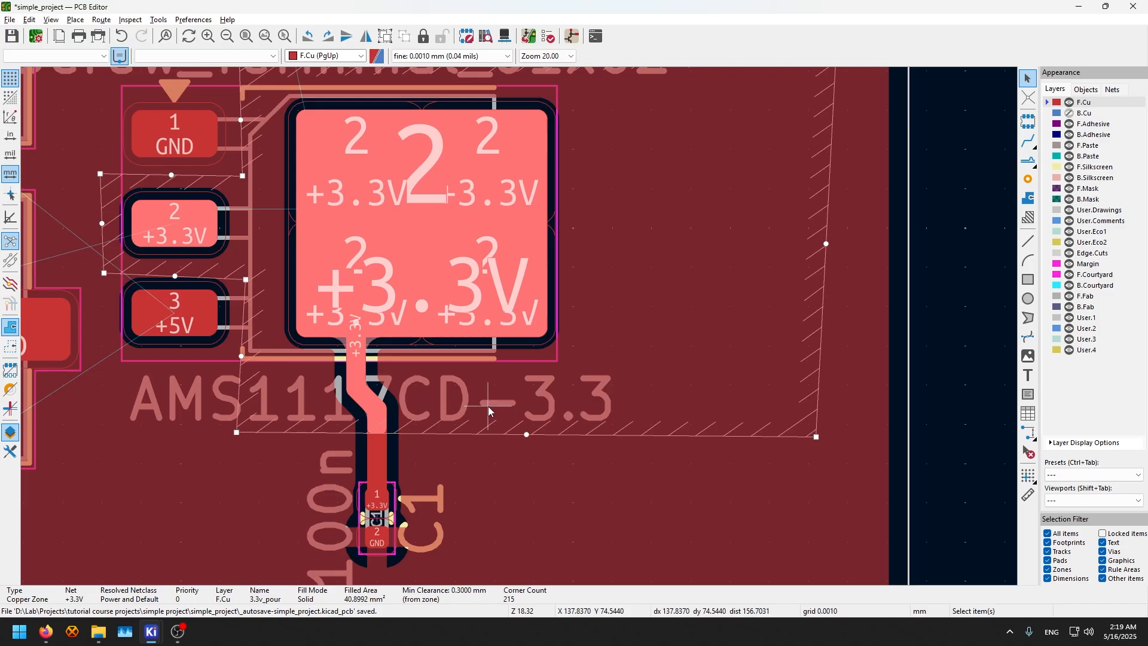
pyautogui.moveTo(195, 223); pyautogui.dragTo(290, 263, button='middle')
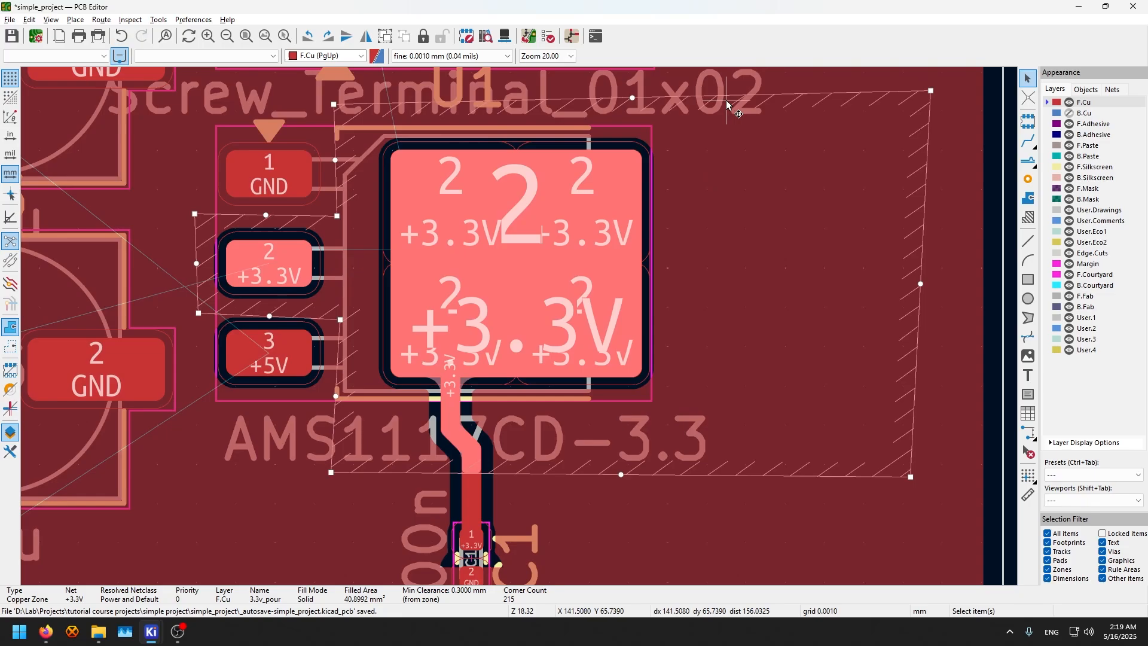
pyautogui.click(945, 235)
pyautogui.scroll(-5, 945, 236)
pyautogui.scroll(-3, 520, 330)
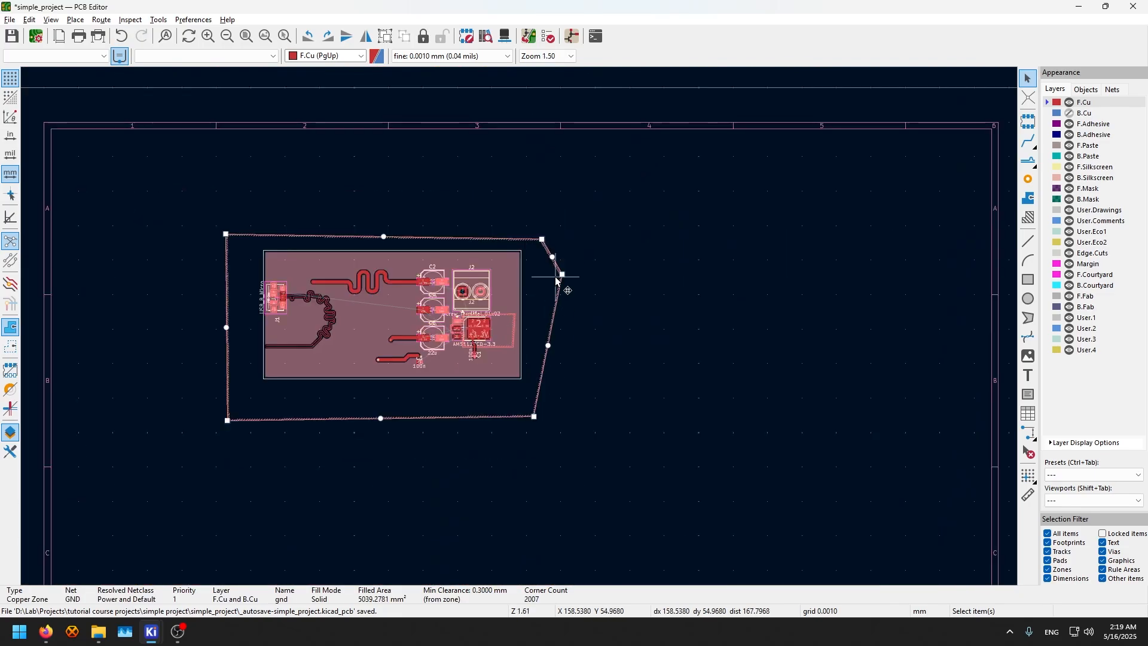
pyautogui.scroll(2, 512, 324)
pyautogui.press('e')
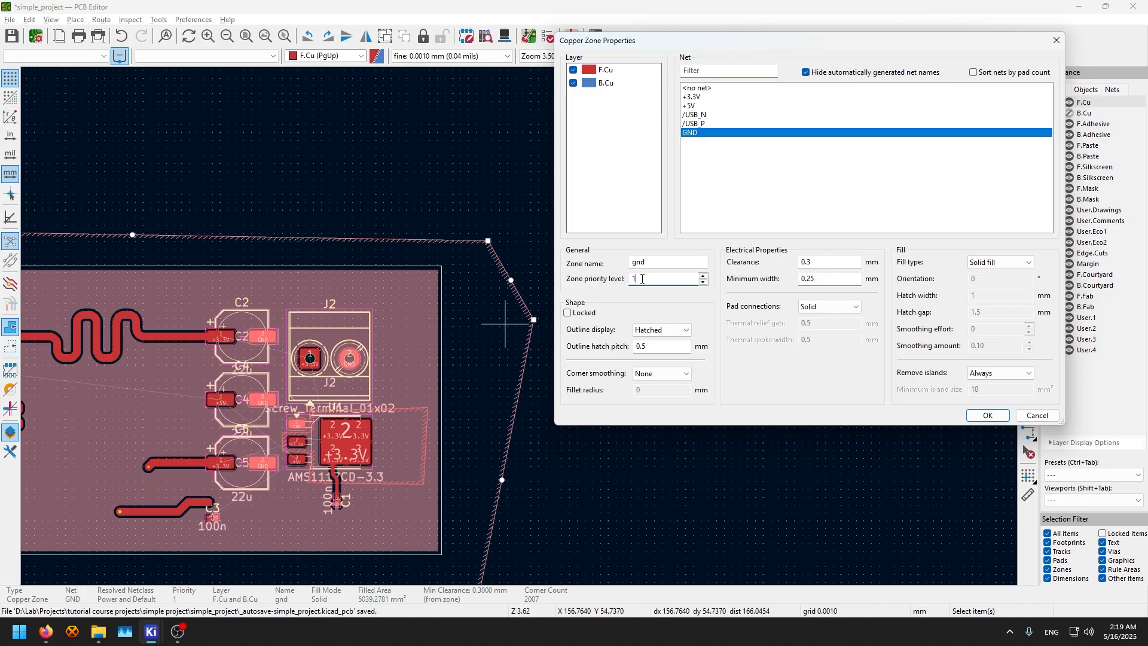
pyautogui.press('Escape')
# Raise the 3.3v_pour zone's priority level above the gnd zone's, refill all zones, and inspect the gnd fill around U1
pyautogui.scroll(3, 519, 326)
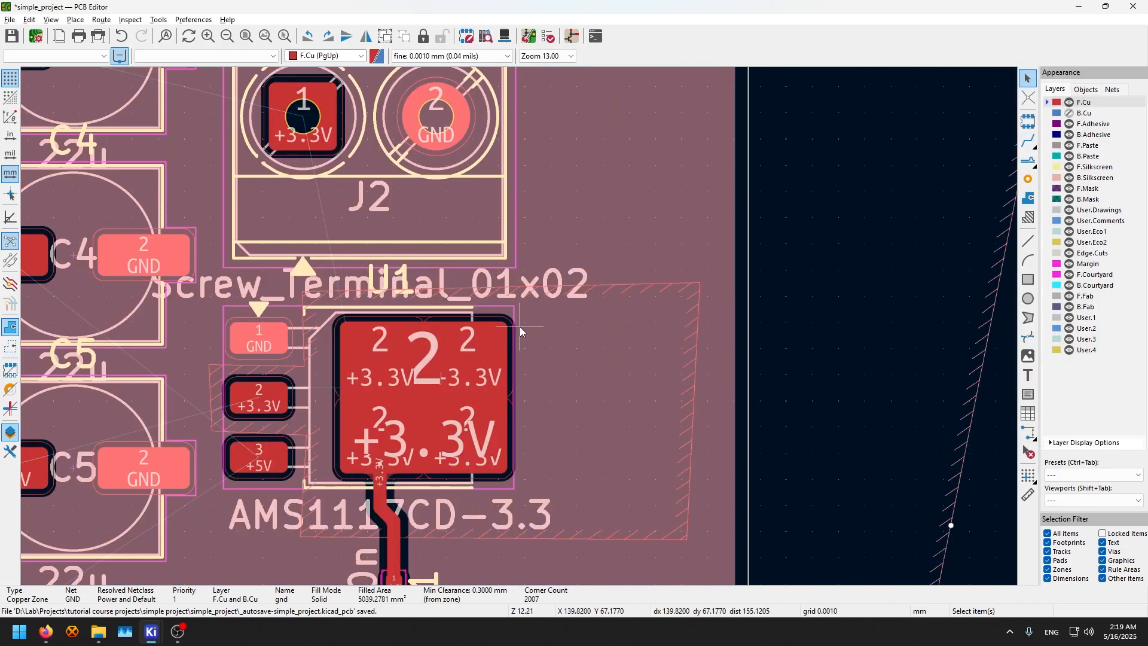
pyautogui.click(639, 282)
pyautogui.press('e')
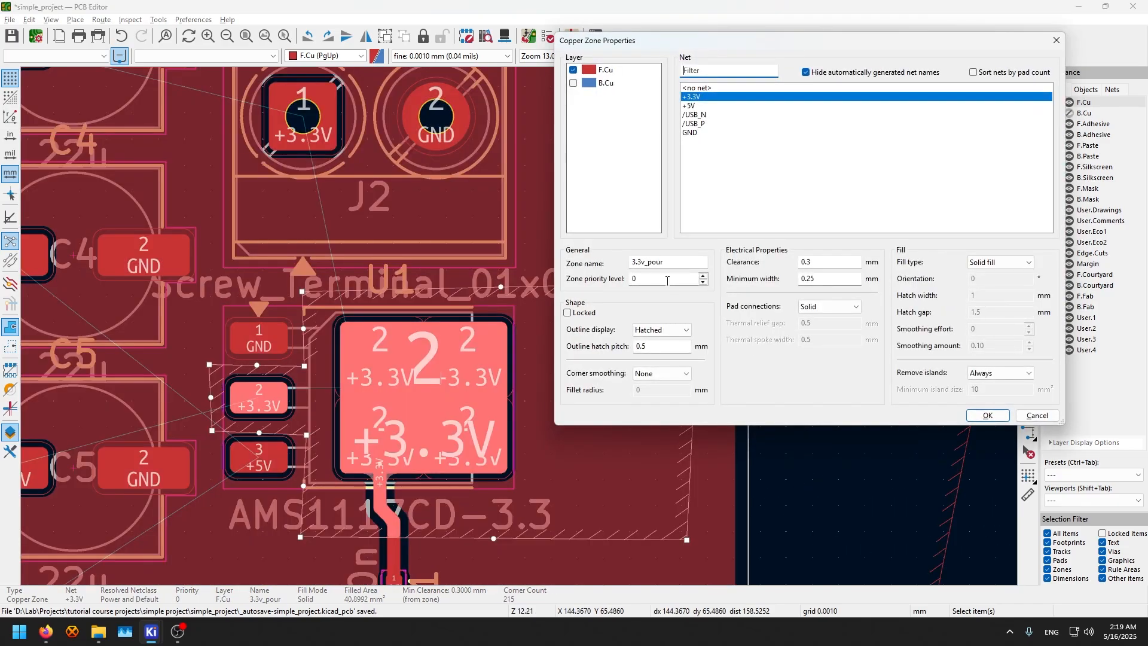
pyautogui.click(667, 281)
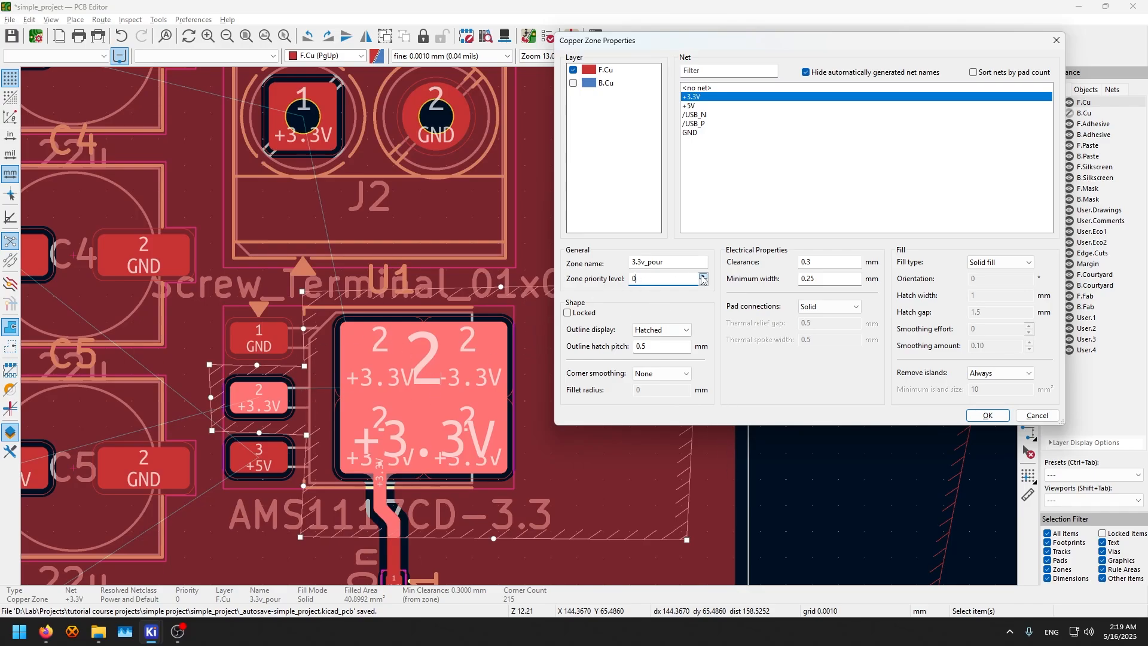
pyautogui.click(988, 415)
pyautogui.click(803, 432)
pyautogui.press('b')
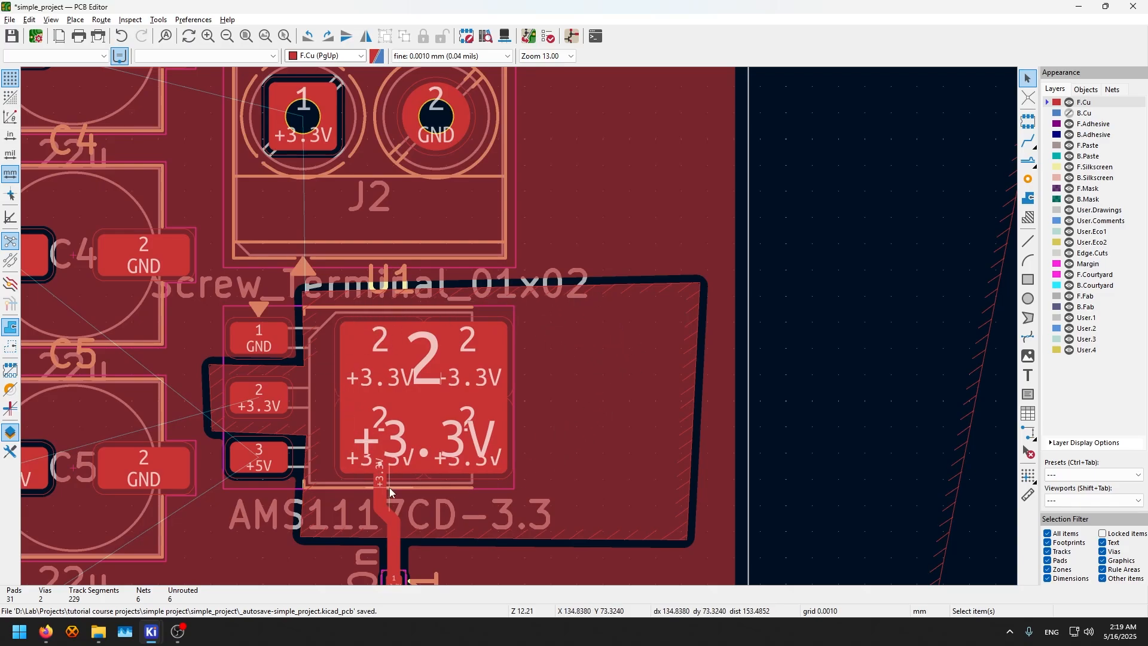
pyautogui.click(542, 221)
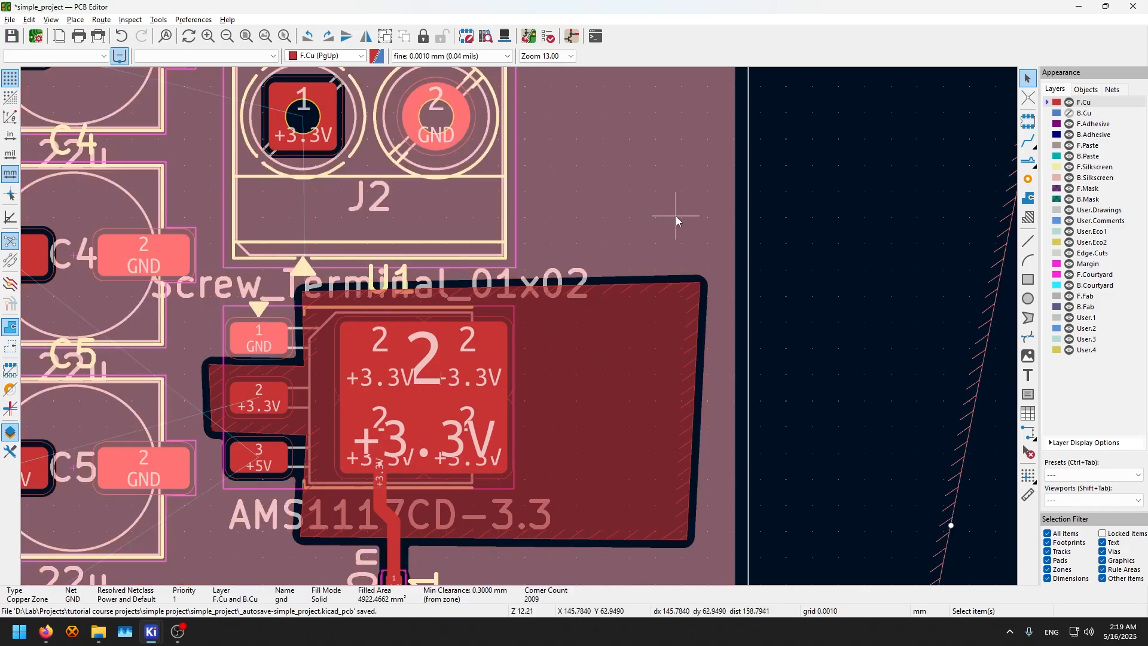
pyautogui.scroll(-5, 523, 323)
pyautogui.scroll(3, 519, 327)
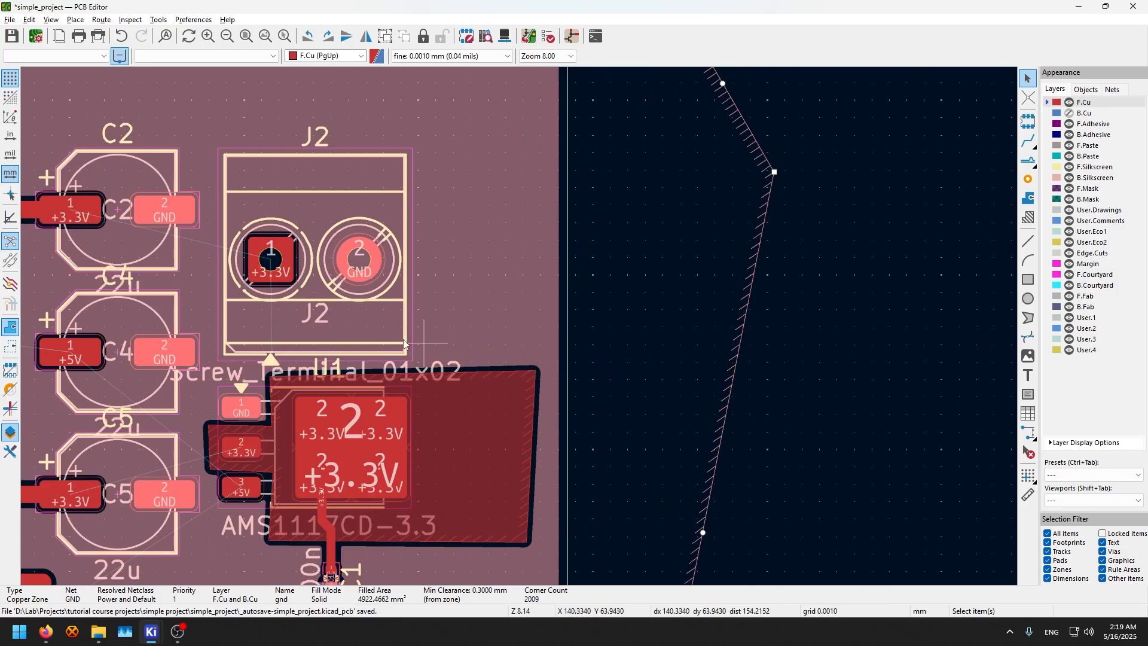
pyautogui.click(795, 408)
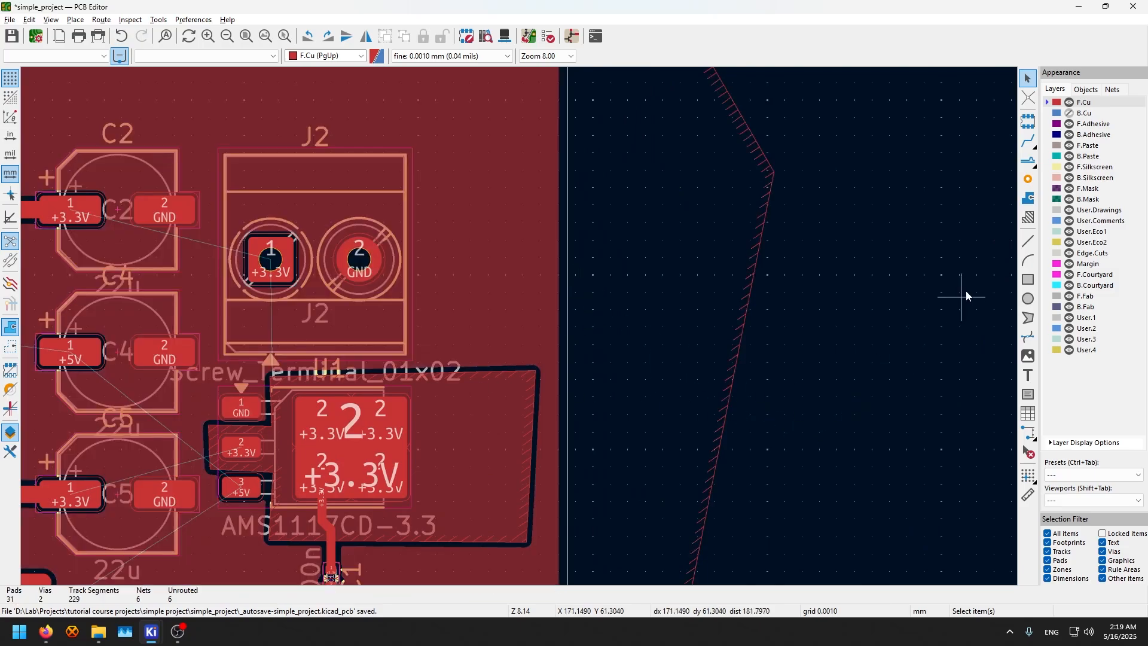
# Start a rule area on F.Cu in the open copper below the +3.3V meander and name it area51
pyautogui.click(1028, 219)
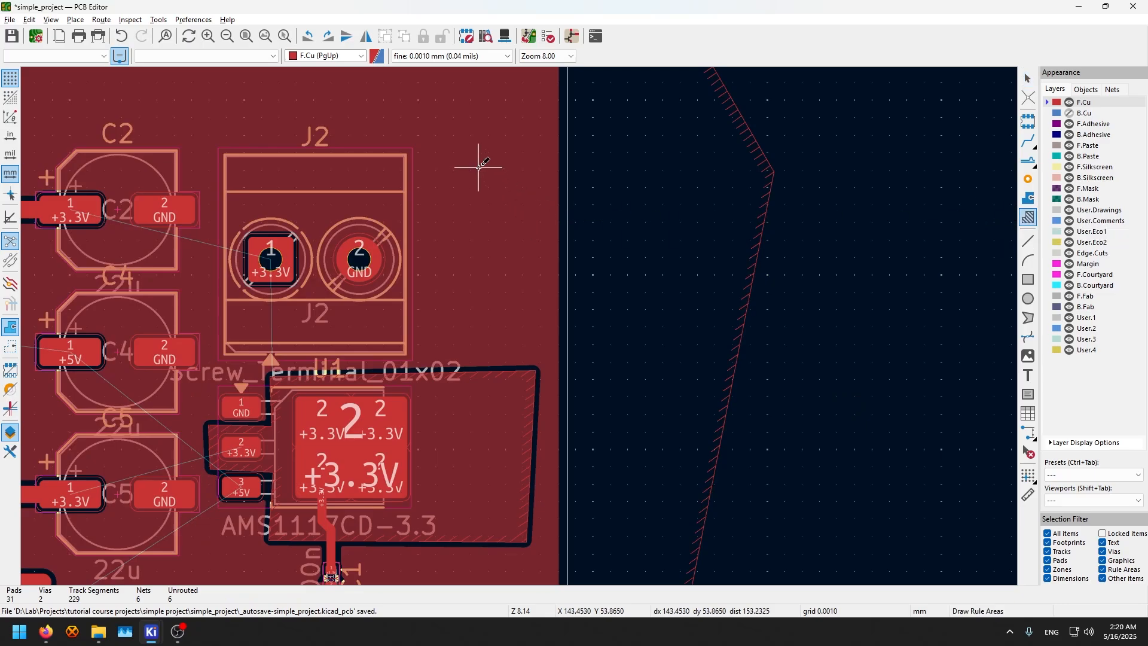
pyautogui.scroll(-4, 270, 395)
pyautogui.scroll(2, 271, 395)
pyautogui.moveTo(216, 381); pyautogui.dragTo(378, 253, button='middle')
pyautogui.scroll(1, 378, 252)
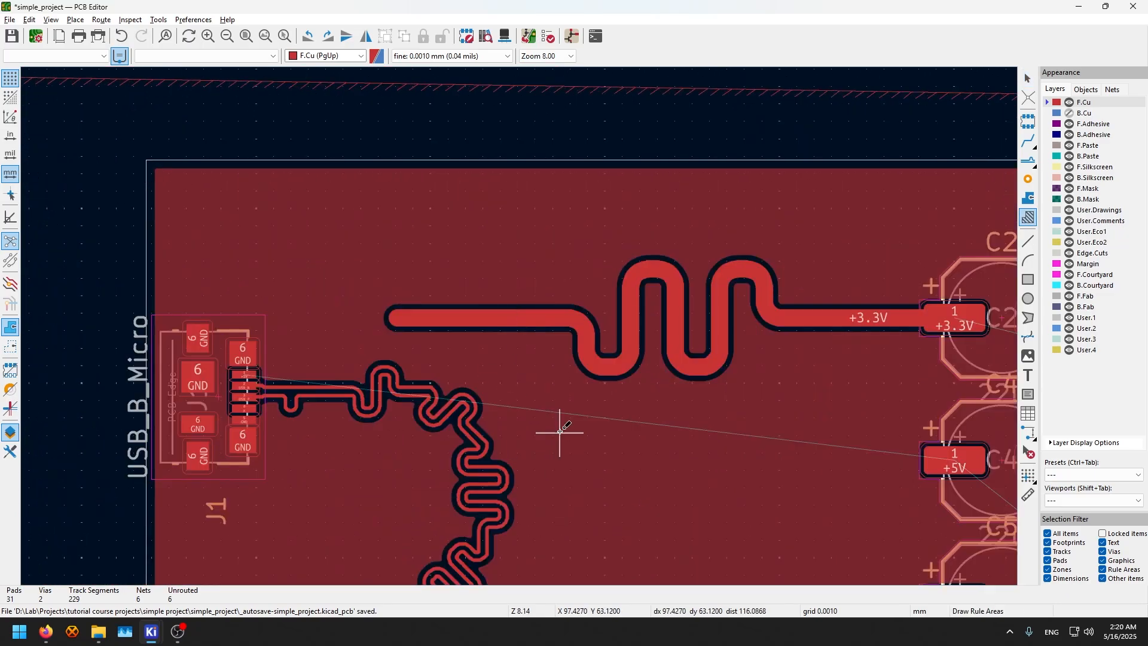
pyautogui.click(560, 431)
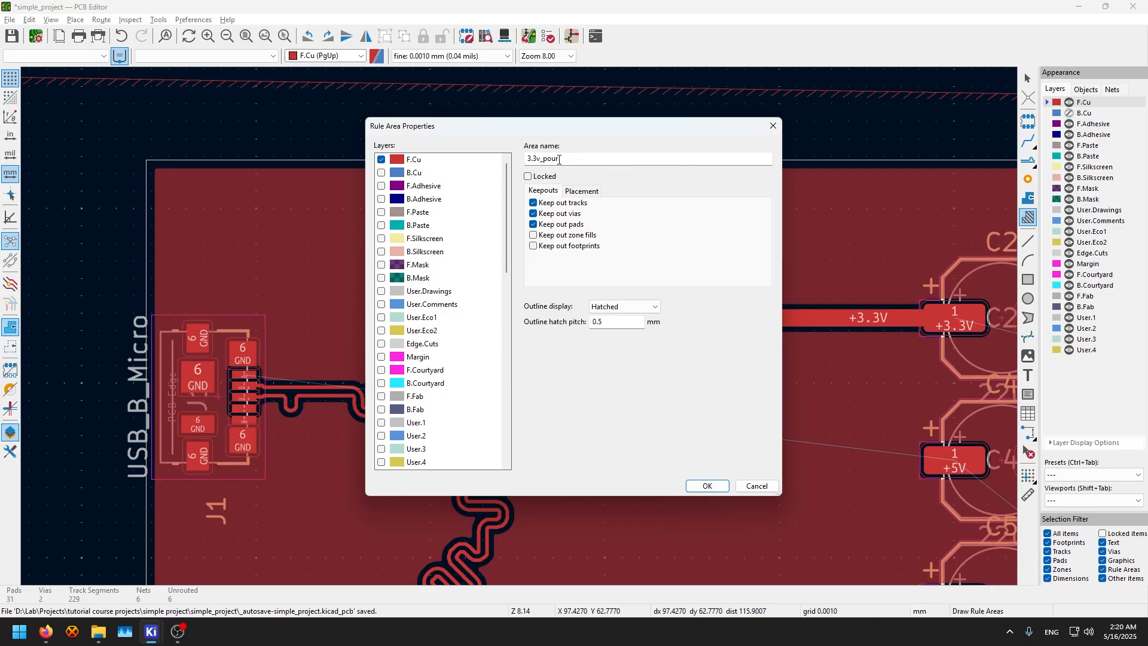
pyautogui.doubleClick(574, 156)
pyautogui.write('area51')
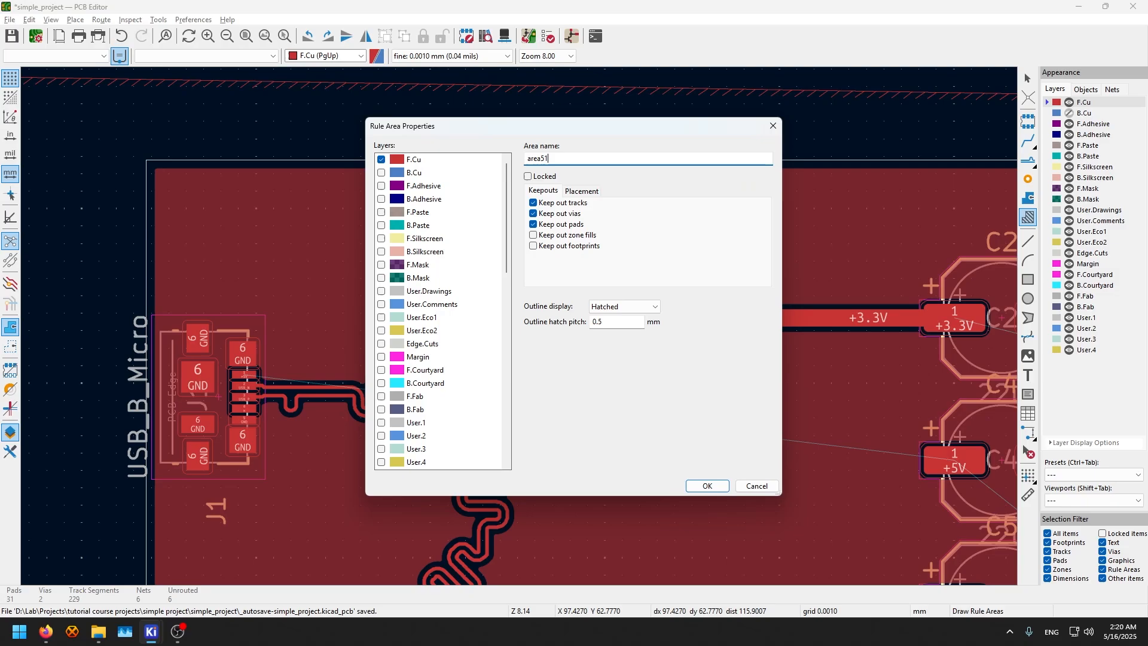
# Set area51 to keep out zone fills only, allowing tracks, vias and pads, and accept its properties
pyautogui.click(532, 235)
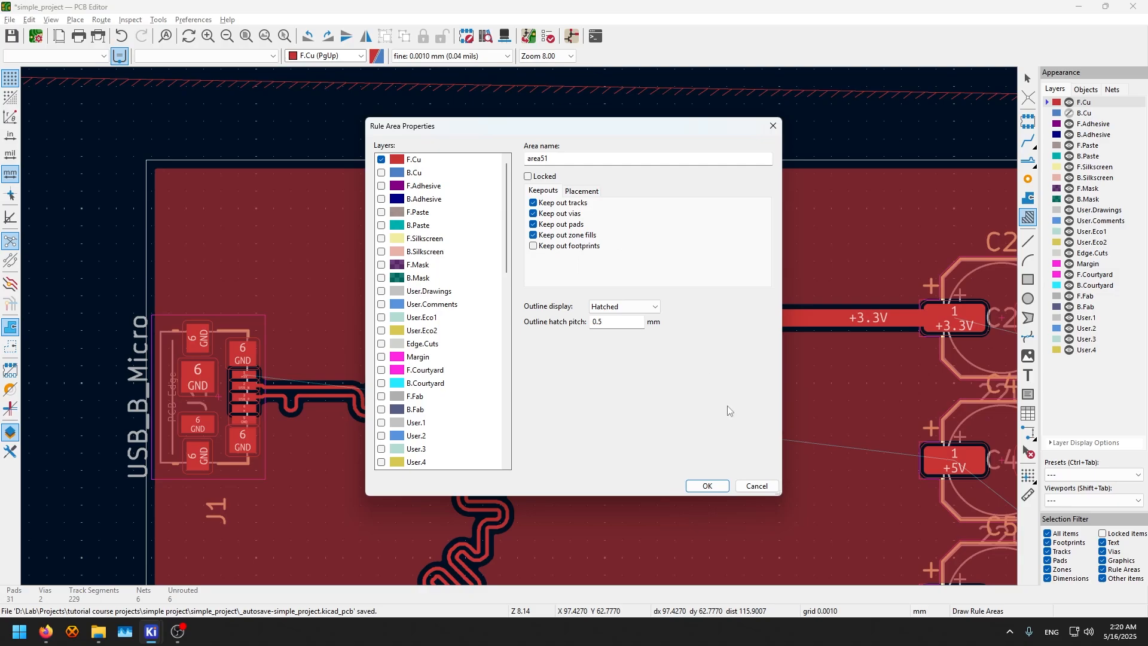
pyautogui.click(563, 226)
pyautogui.click(558, 214)
pyautogui.click(560, 203)
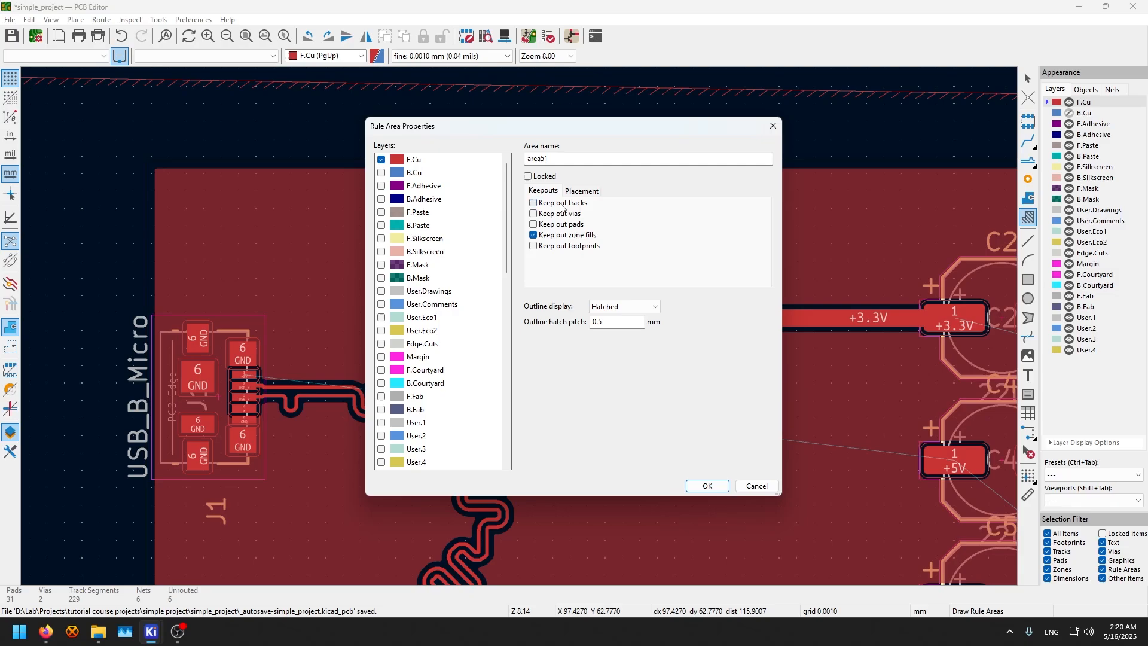
pyautogui.click(708, 486)
# Draw the area51 outline as a roughly rectangular shape between the USB traces and C4, close it at its starting corner, and refill all zones
pyautogui.click(564, 538)
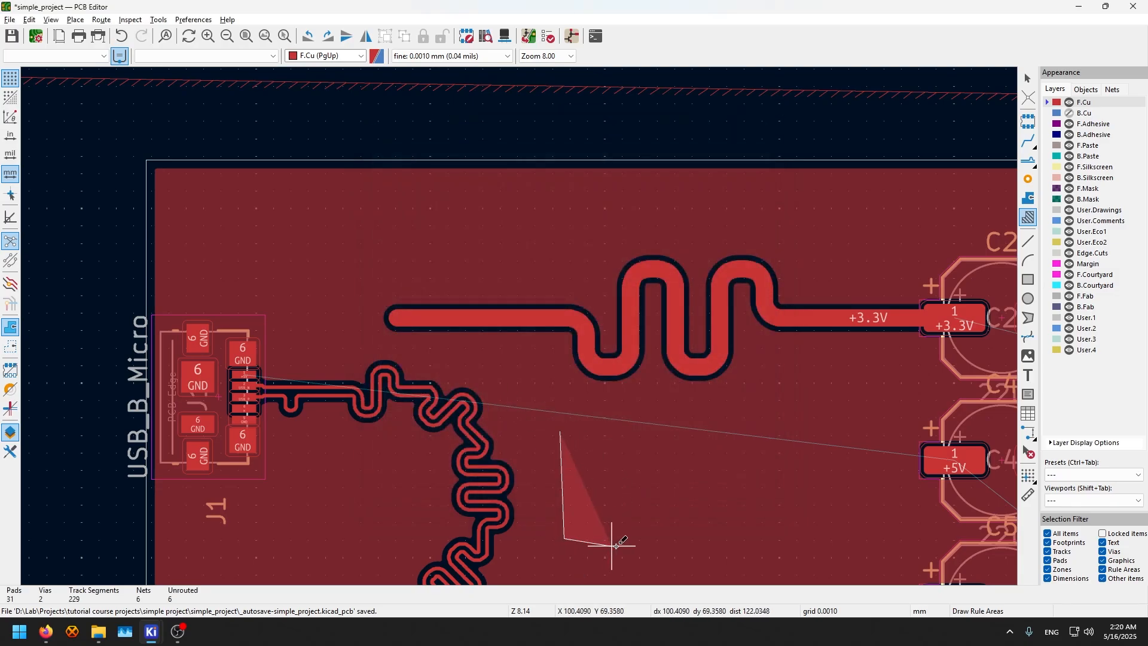
pyautogui.click(718, 538)
pyautogui.click(725, 439)
pyautogui.scroll(5, 597, 440)
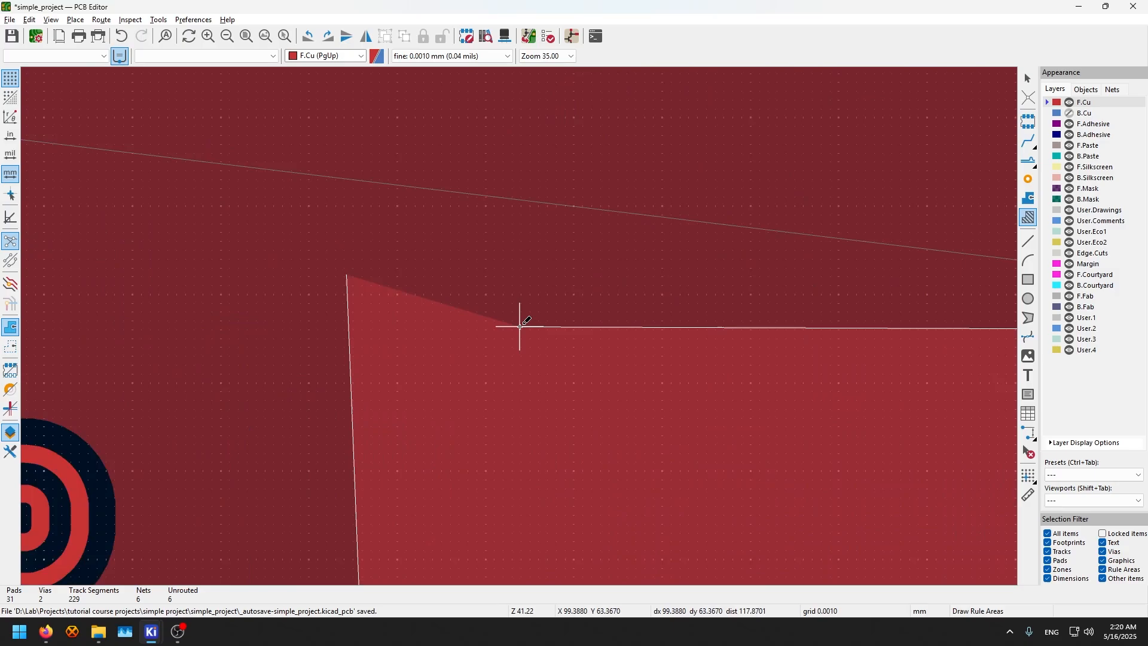
pyautogui.scroll(6, 519, 326)
pyautogui.click(479, 291)
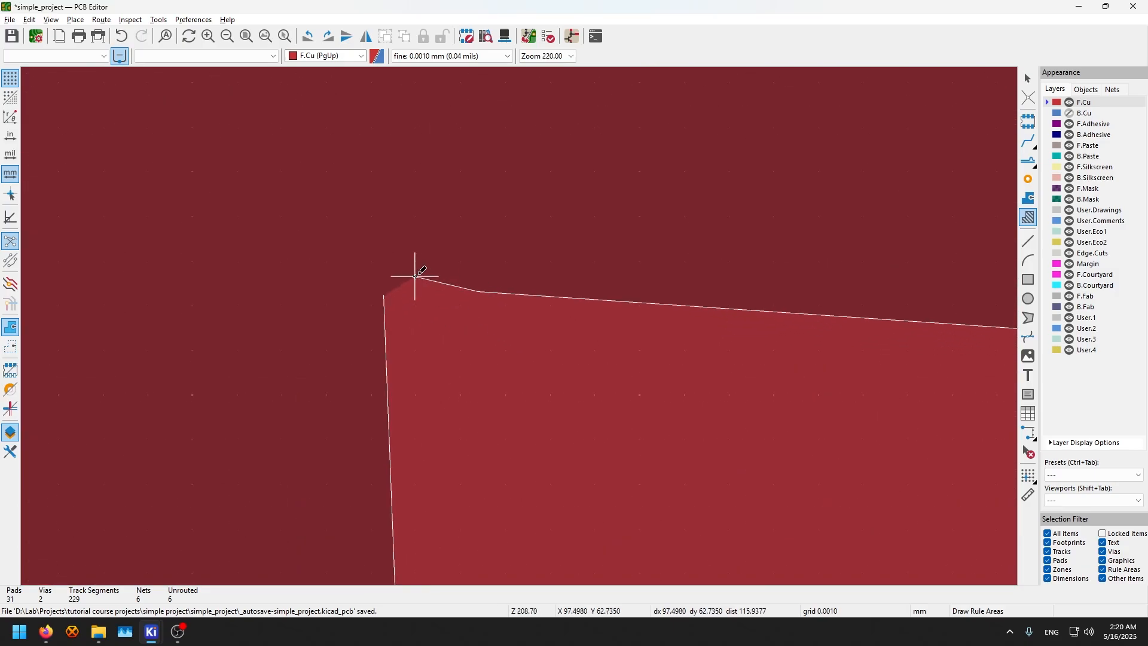
pyautogui.scroll(8, 414, 276)
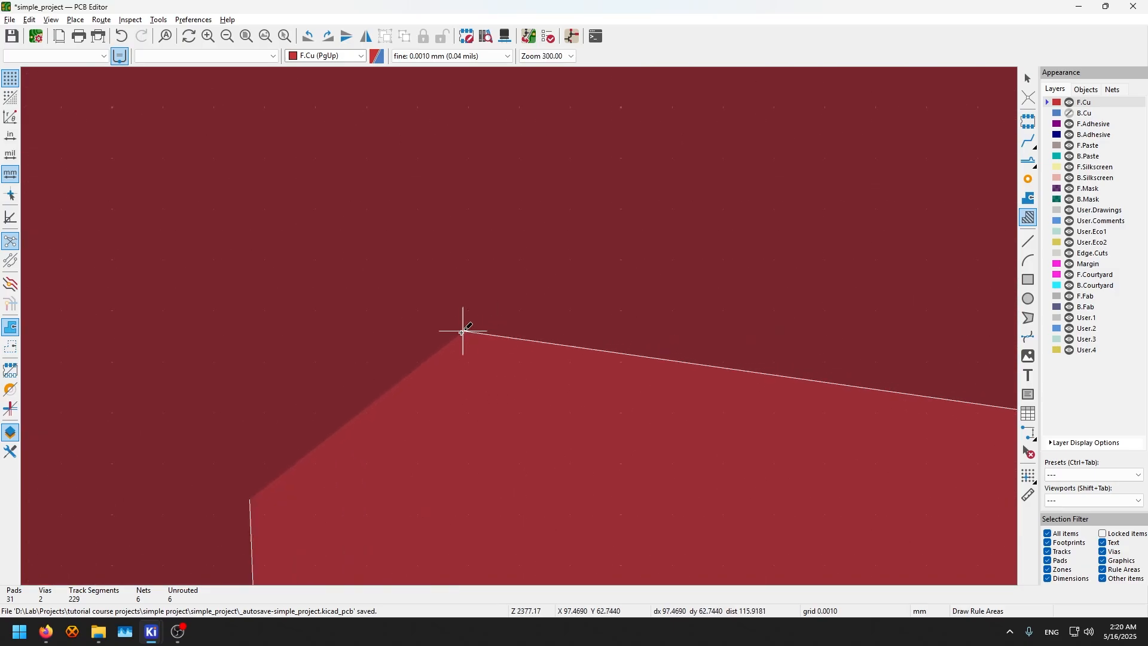
pyautogui.click(249, 498)
pyautogui.scroll(-15, 543, 295)
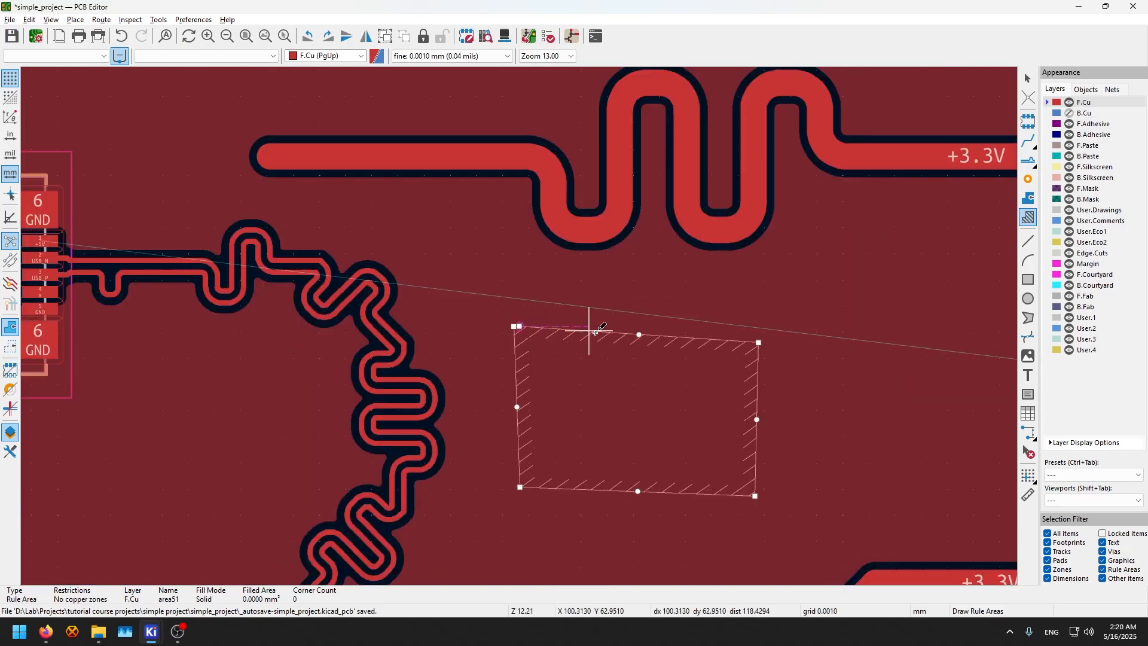
pyautogui.press('b')
pyautogui.press('Escape')
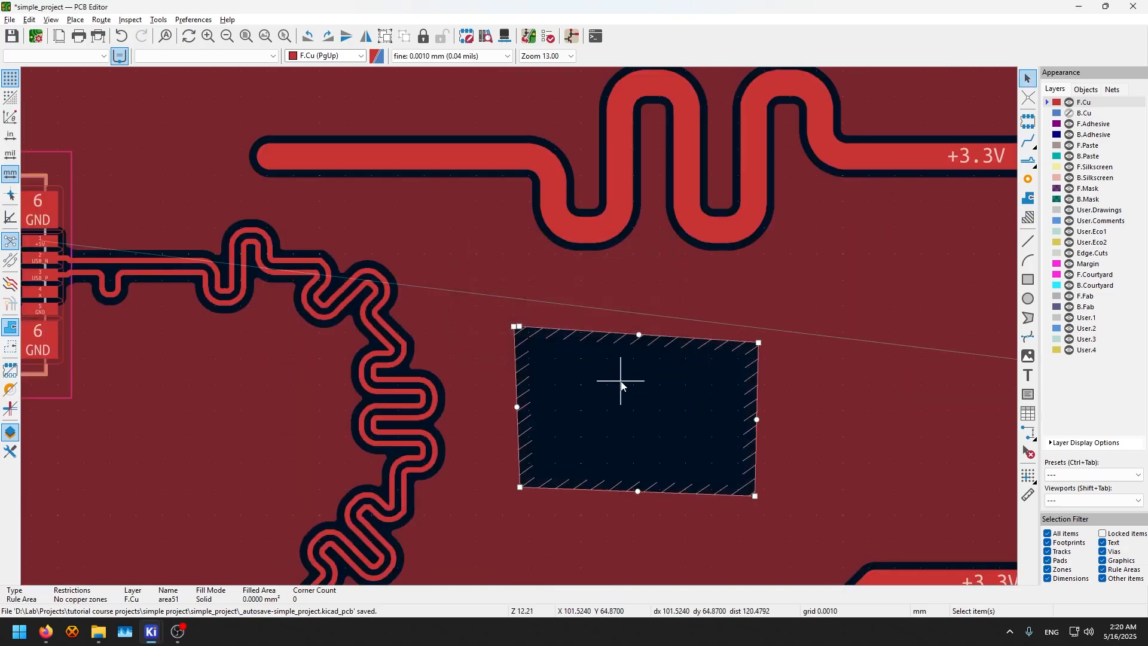
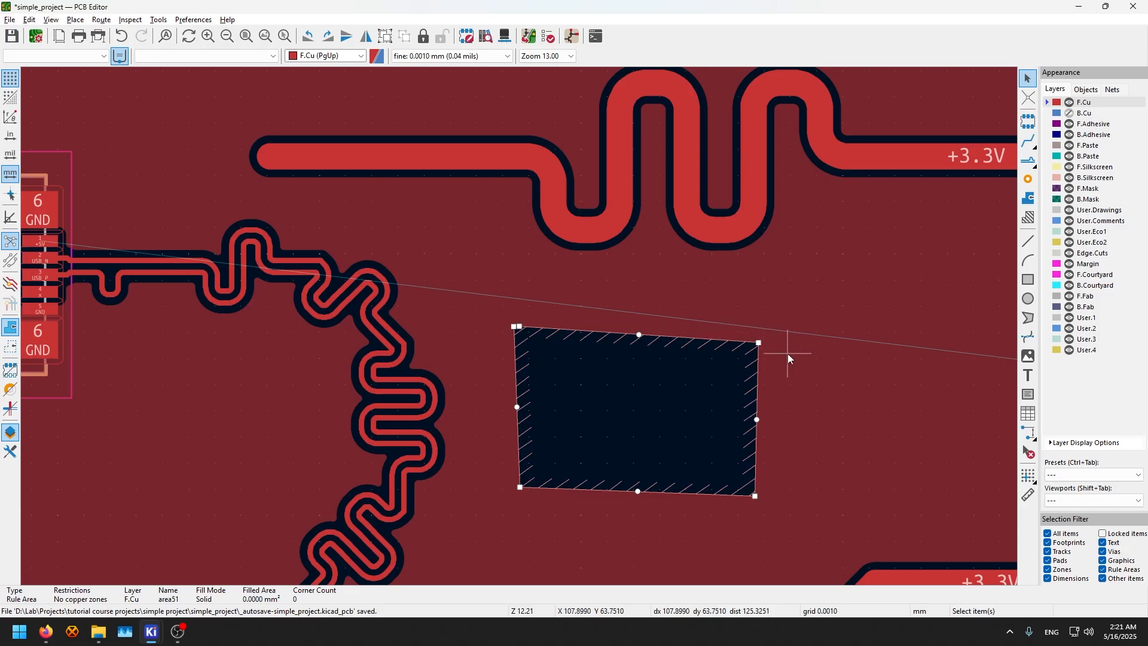
# Show all layers, extend the area51 rule area to B.Cu in addition to F.Cu, and refill the zones
pyautogui.doubleClick(746, 339)
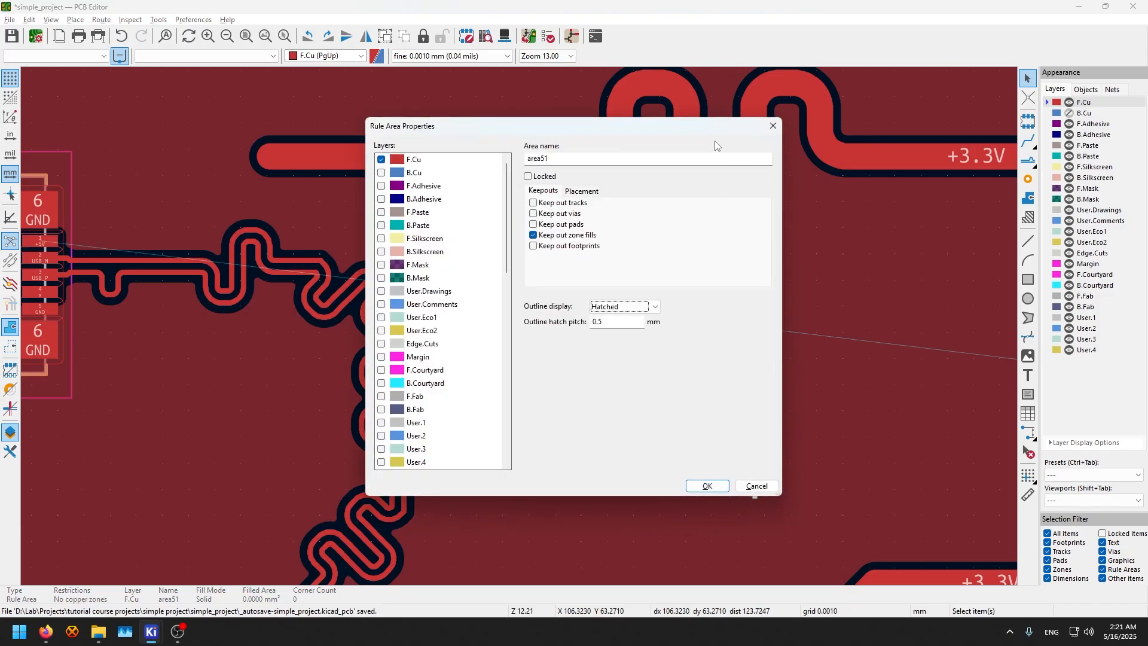
pyautogui.click(772, 125)
pyautogui.hotkey('ctrl', 'Tab')
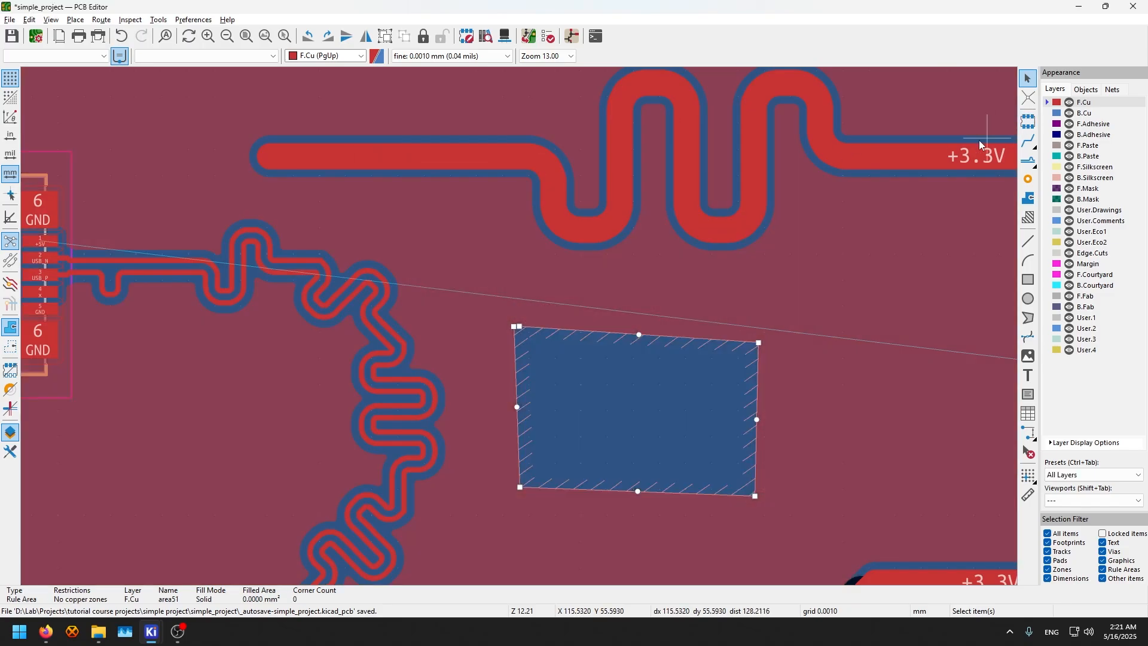
pyautogui.doubleClick(702, 346)
pyautogui.click(709, 350)
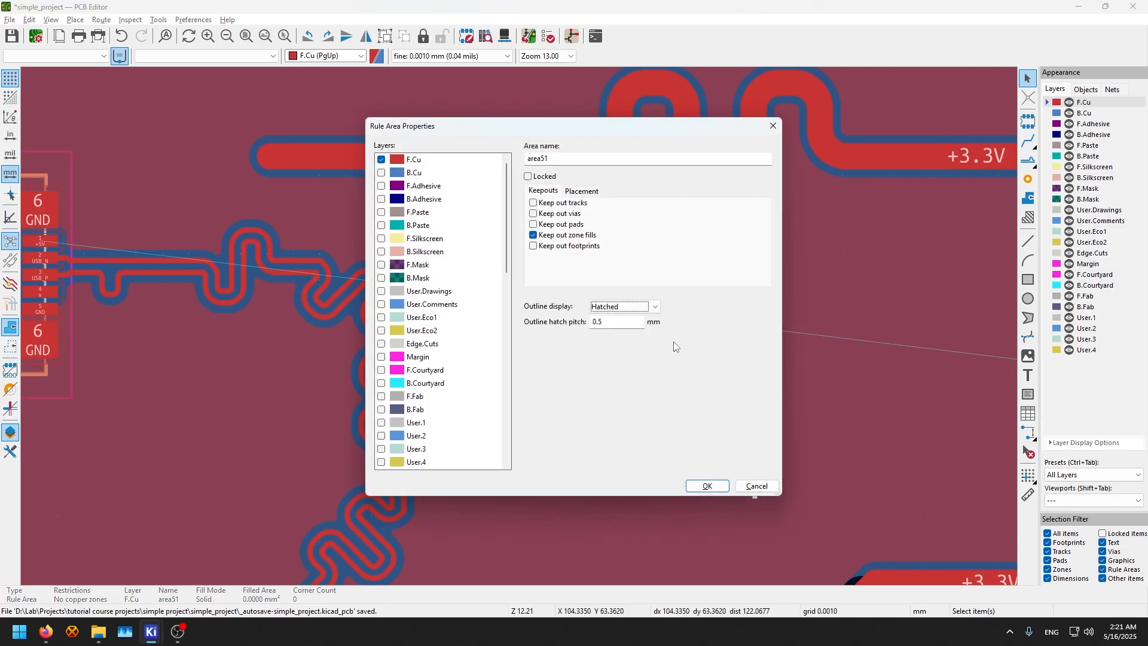
pyautogui.click(381, 173)
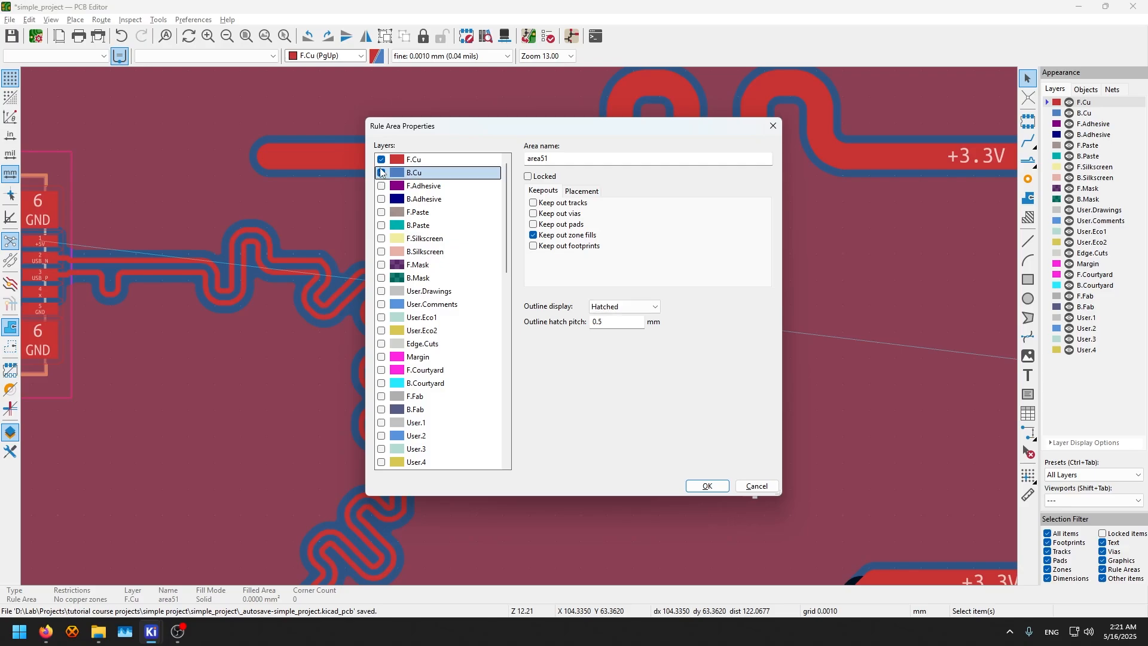
pyautogui.click(703, 486)
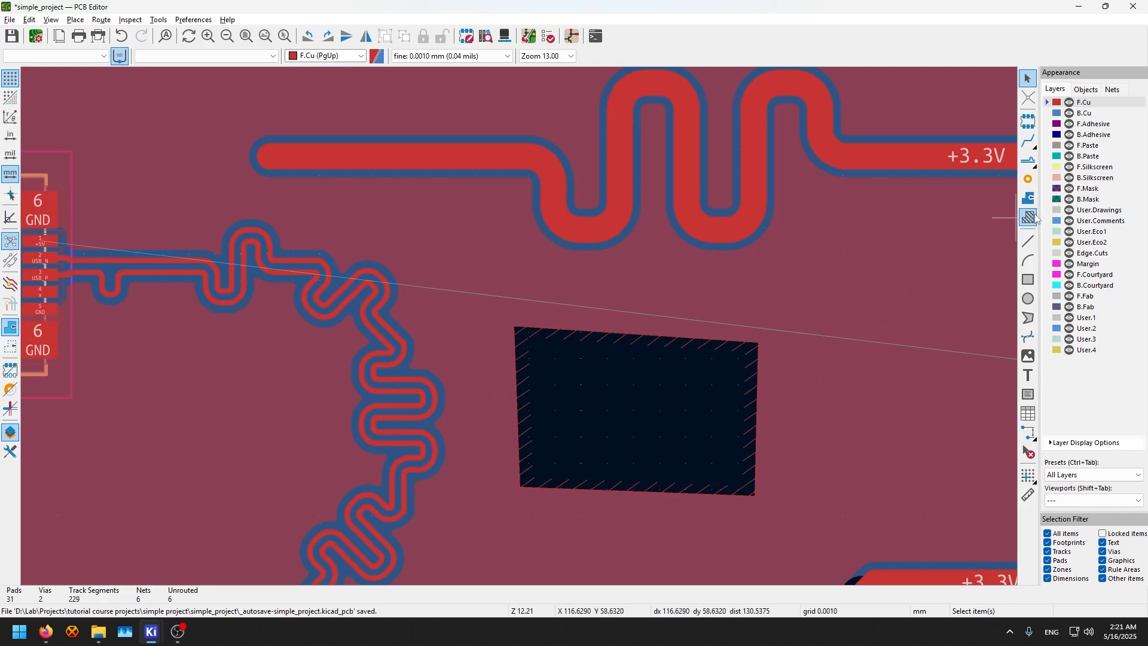
# Draw a chain of four connected line segments on F.Silkscreen, in the open area below the keepout, leaving the outline open
pyautogui.scroll(-4, 993, 262)
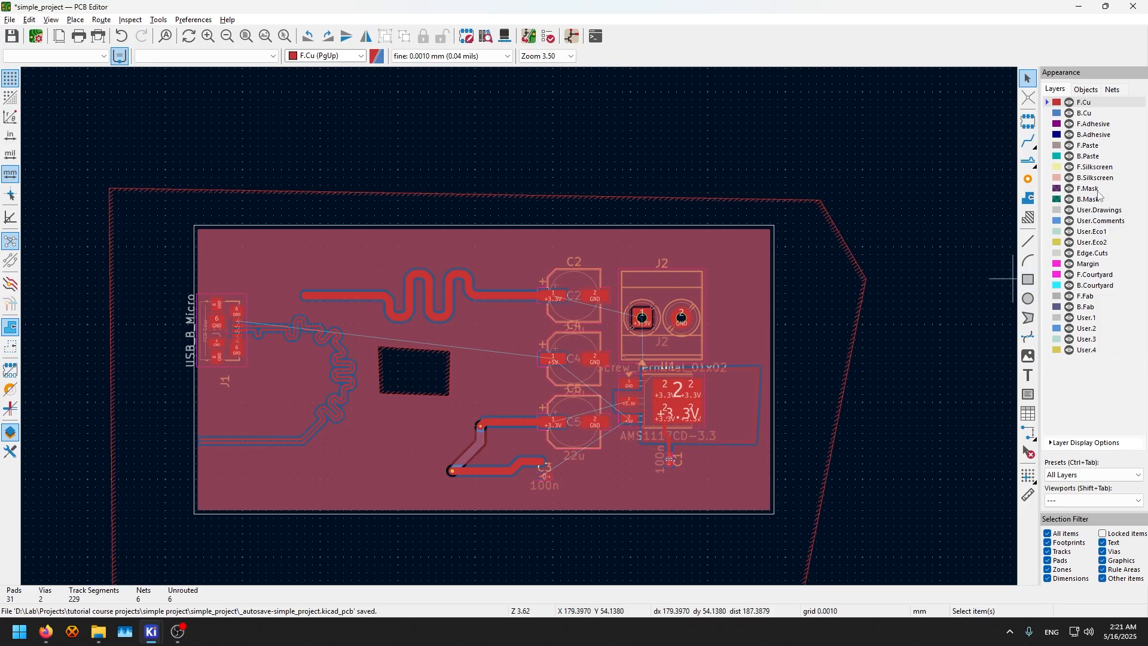
pyautogui.click(1098, 171)
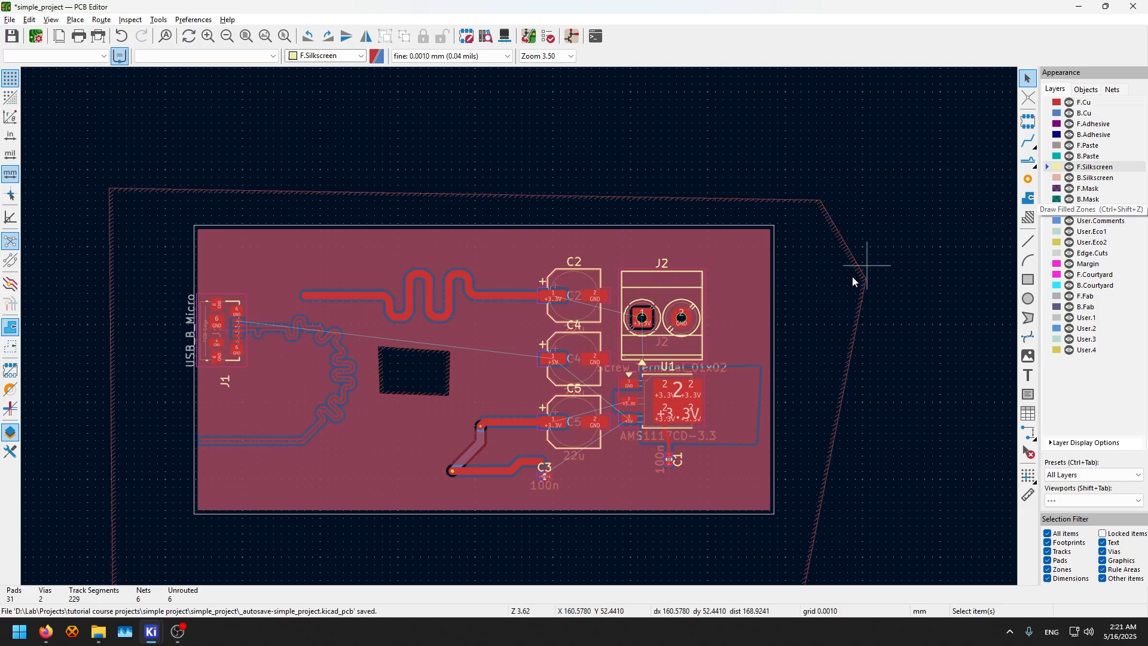
pyautogui.scroll(3, 472, 360)
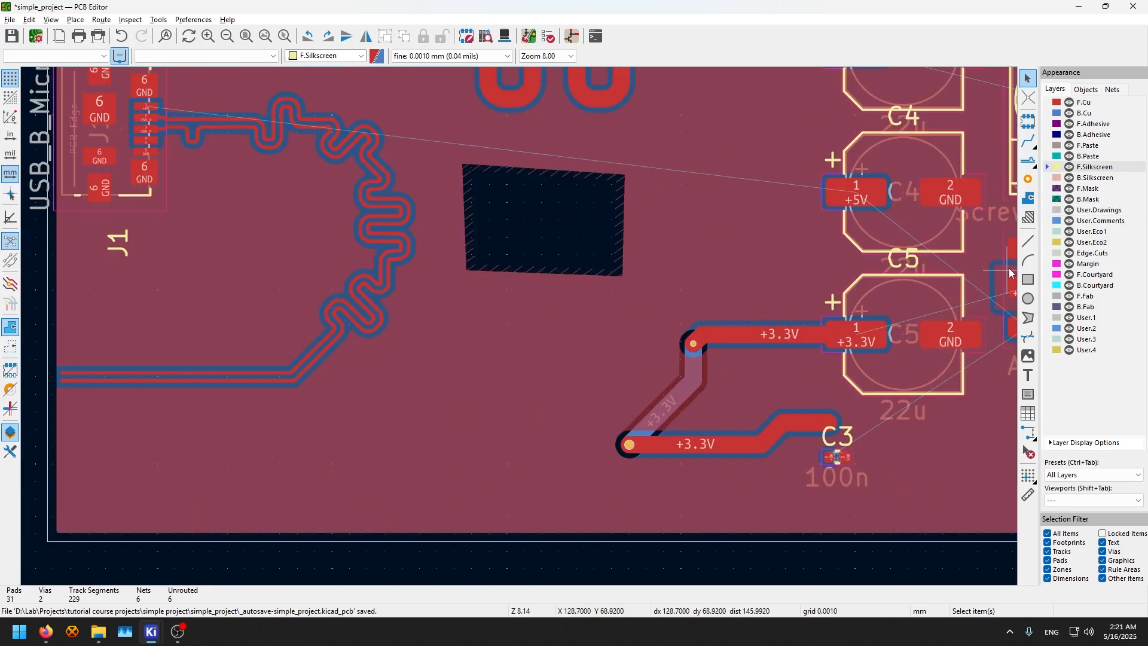
pyautogui.click(1028, 241)
pyautogui.click(385, 328)
pyautogui.click(501, 326)
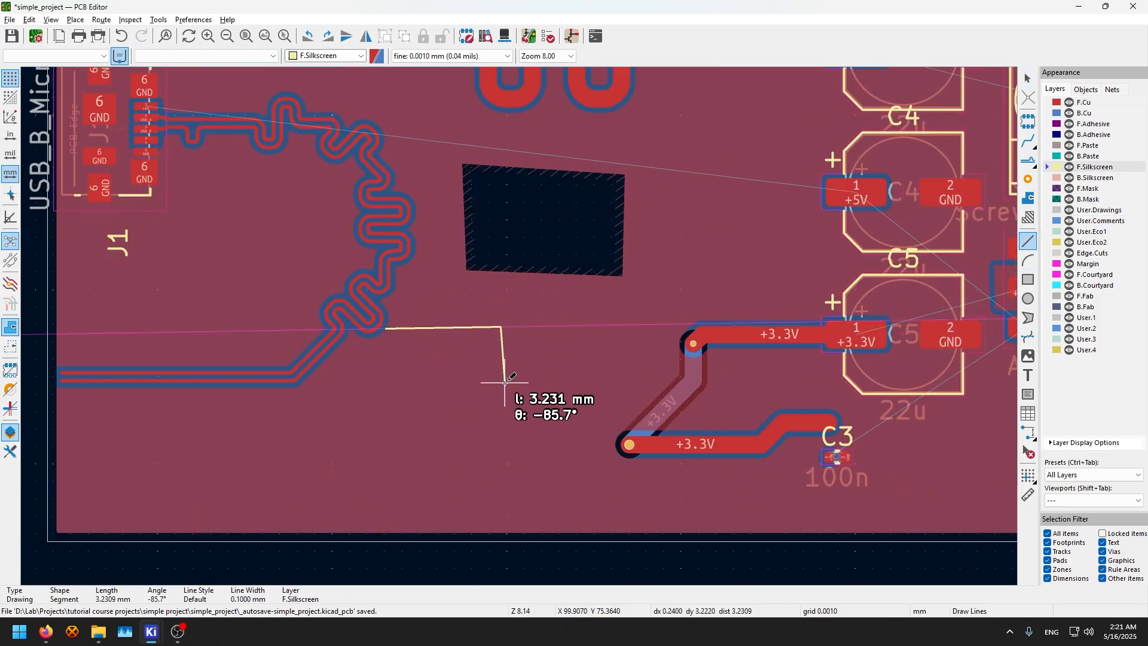
pyautogui.click(505, 382)
pyautogui.click(432, 385)
pyautogui.click(393, 371)
pyautogui.rightClick(372, 359)
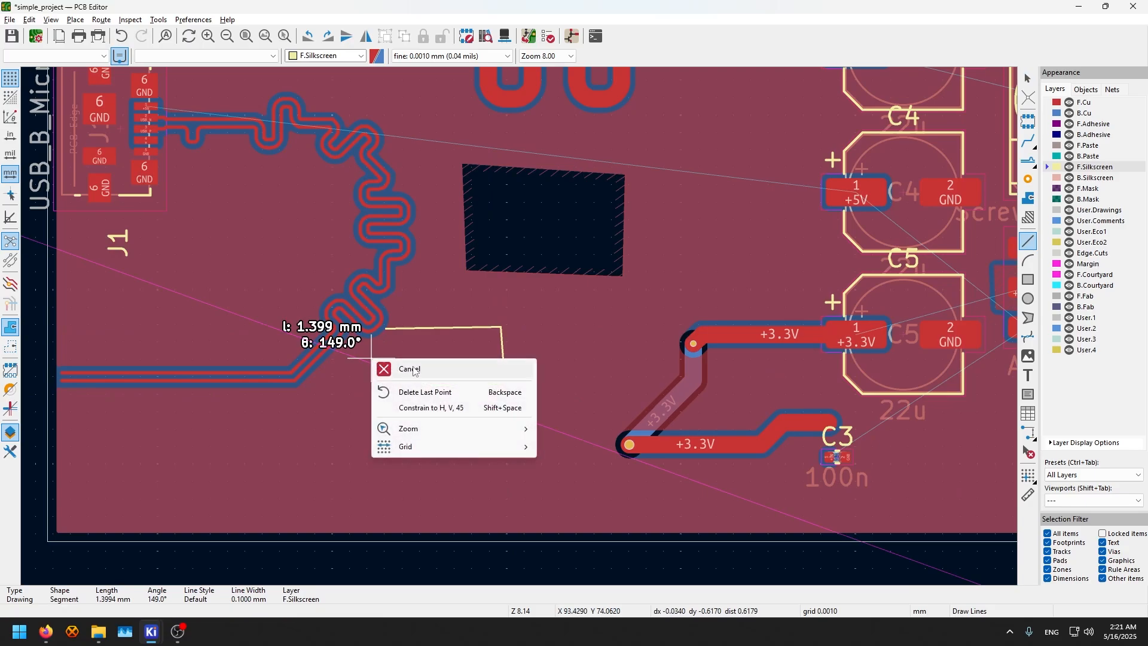
pyautogui.click(374, 361)
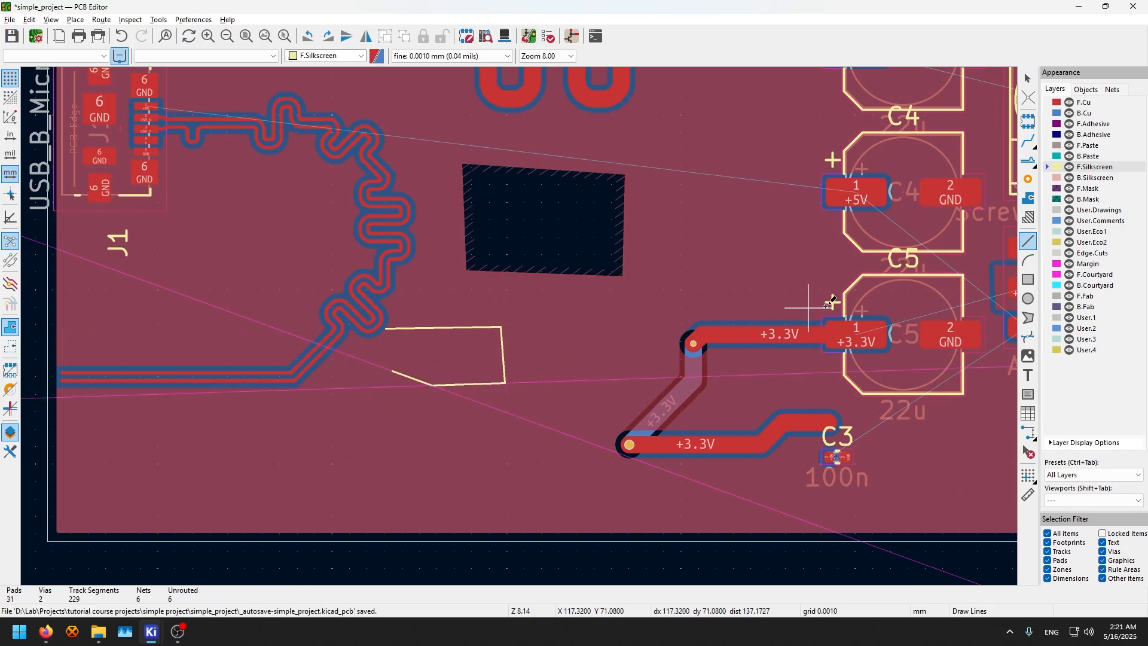
# Draw a silkscreen arc with a radius of about 5.6 mm spanning about 99° across the line chain
pyautogui.click(381, 409)
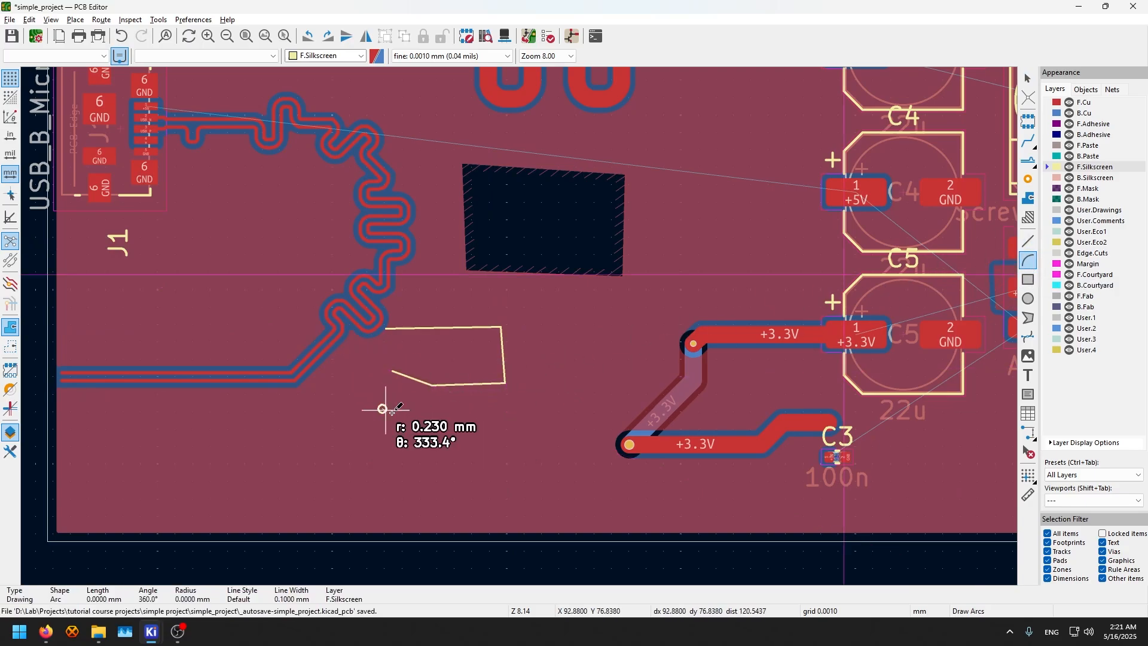
pyautogui.click(480, 418)
pyautogui.click(362, 312)
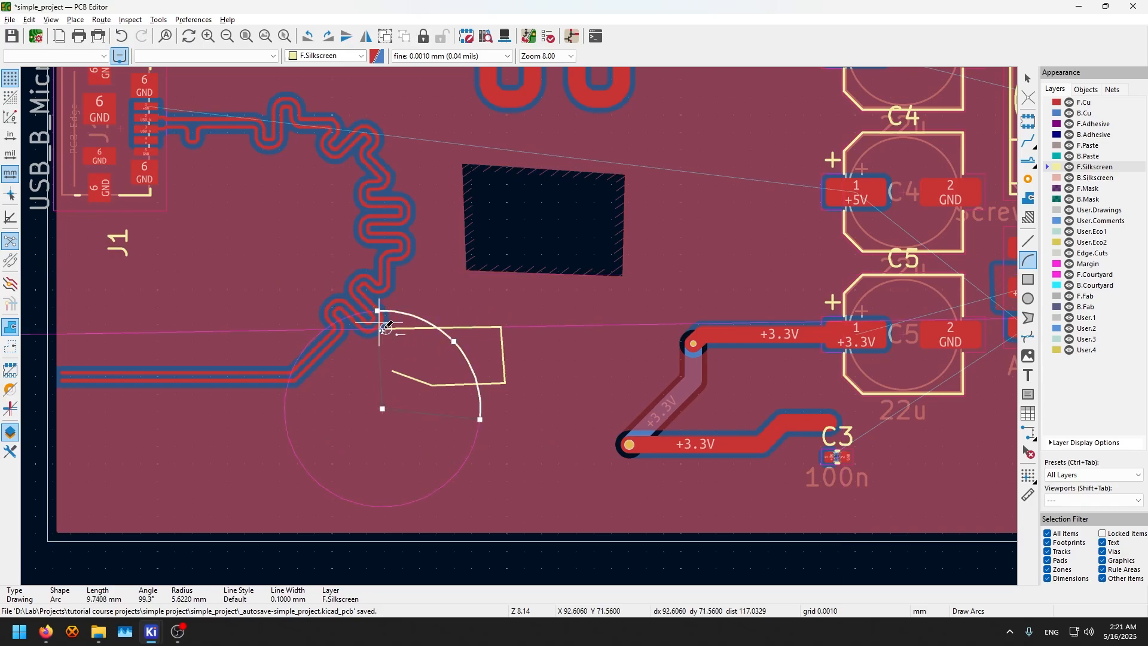
# Draw three silkscreen rectangles near the USB traces: one about 4.3 × 6.2 mm, a smaller one below it, and a thin one about 9.5 × 0.24 mm
pyautogui.click(1028, 279)
pyautogui.click(248, 229)
pyautogui.click(323, 338)
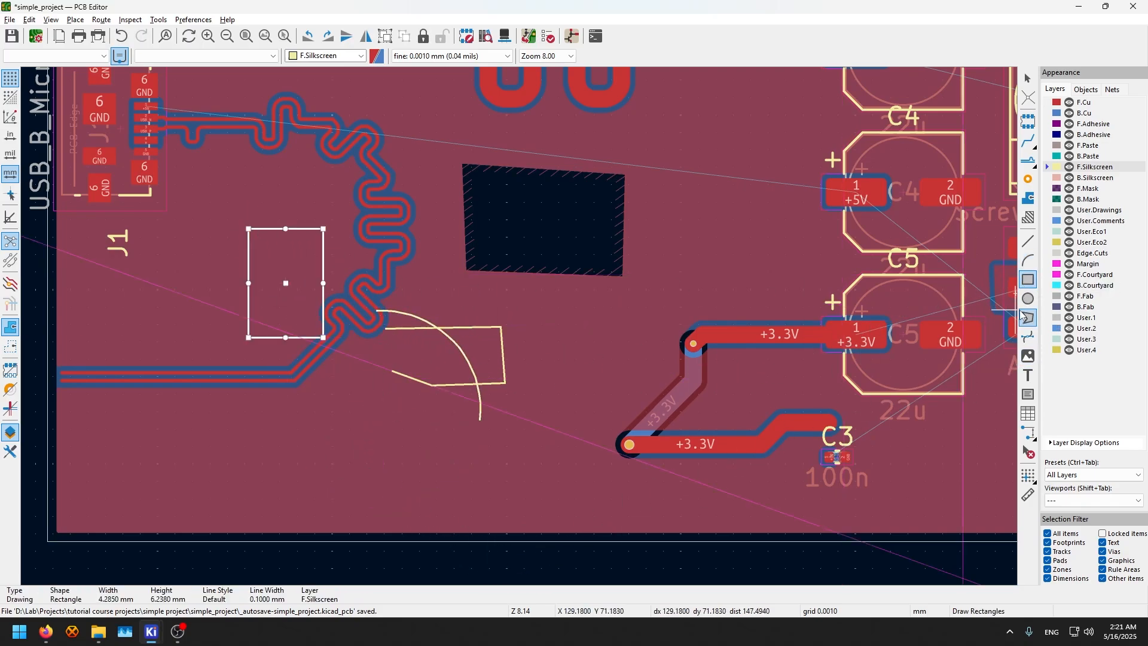
pyautogui.click(333, 359)
pyautogui.click(271, 442)
pyautogui.click(376, 459)
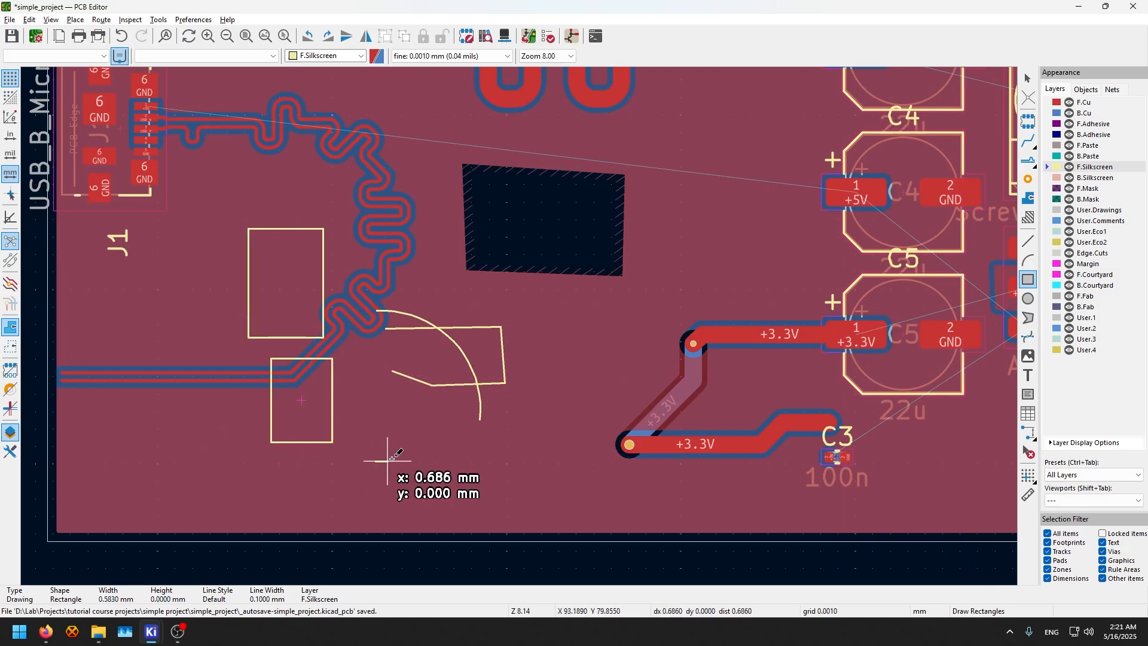
pyautogui.click(541, 459)
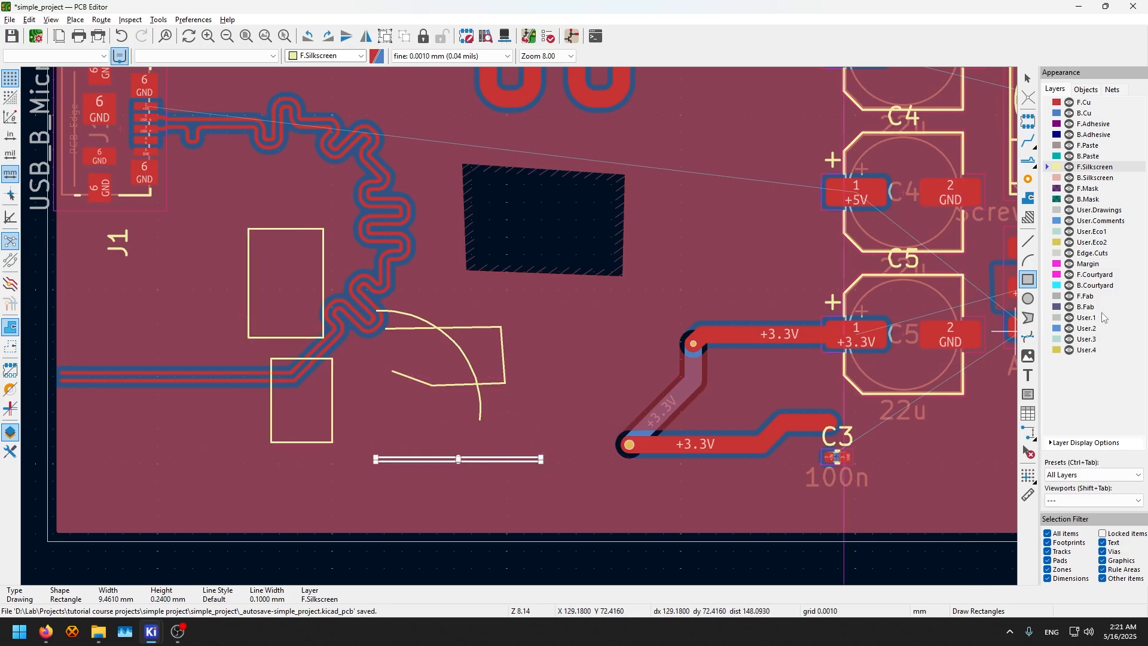
# Draw a looping Bezier curve on F.Silkscreen across the board's lower-left corner, closing it at its starting point
pyautogui.click(1034, 339)
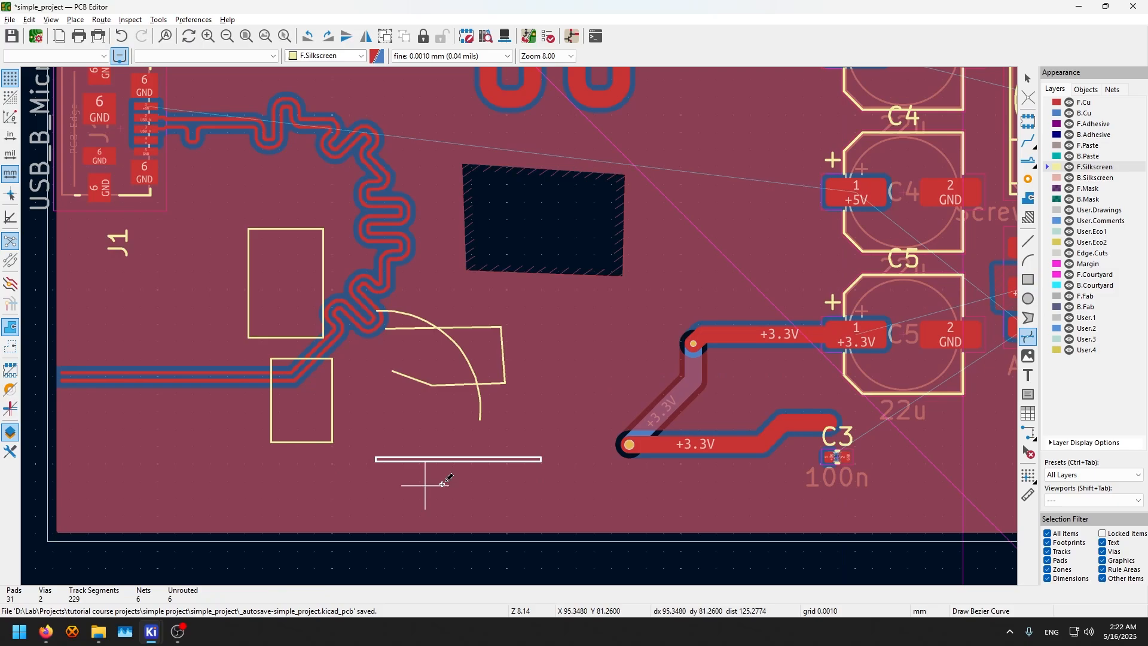
pyautogui.click(98, 462)
pyautogui.click(209, 459)
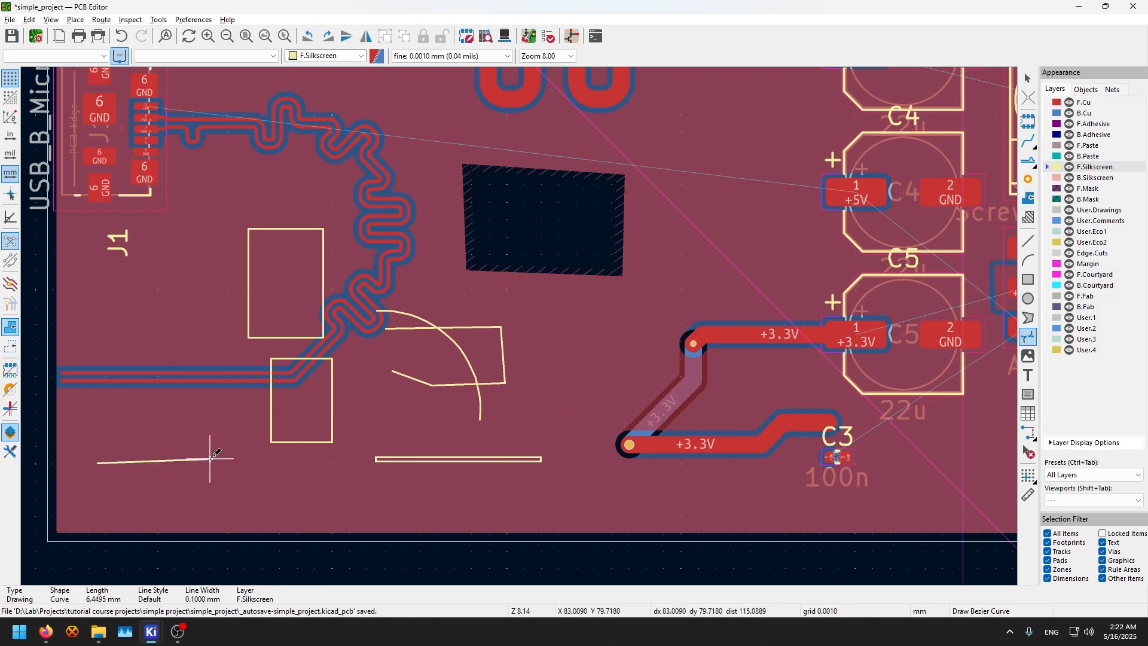
pyautogui.click(236, 544)
pyautogui.click(141, 563)
pyautogui.click(74, 536)
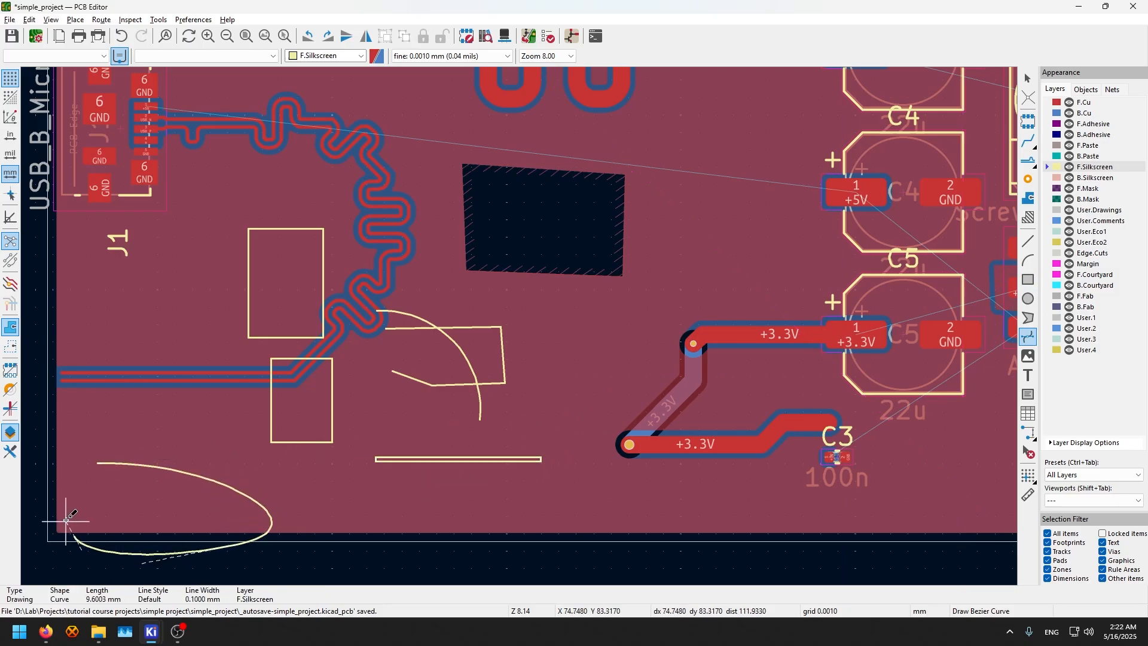
pyautogui.click(66, 483)
pyautogui.scroll(5, 86, 461)
pyautogui.moveTo(520, 325); pyautogui.dragTo(543, 159, button='middle')
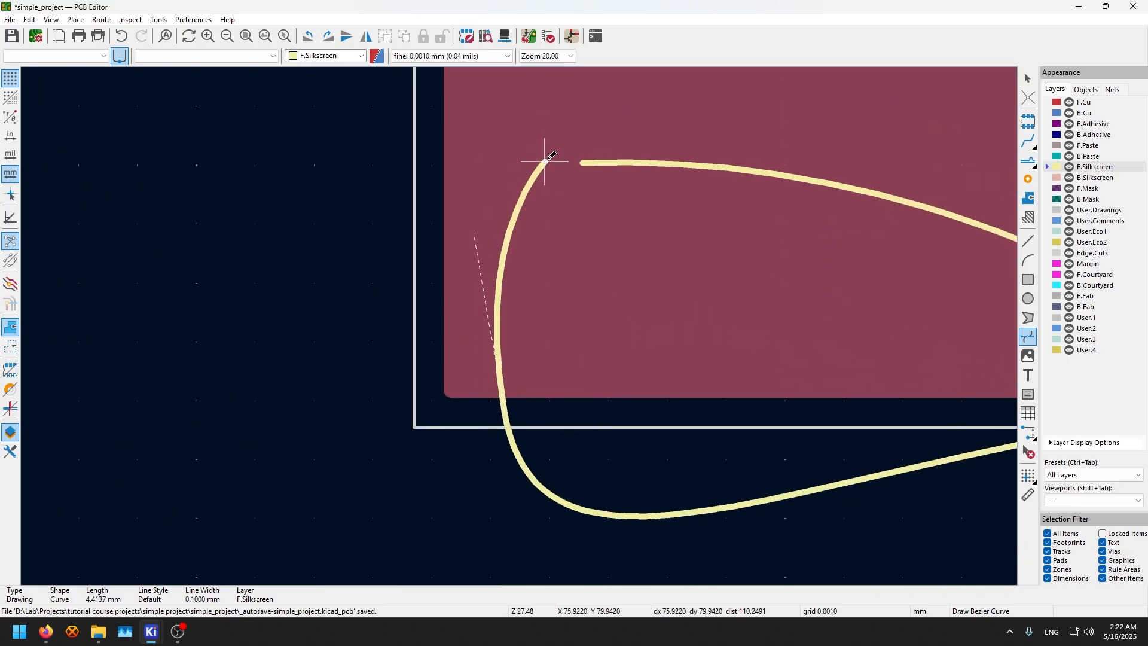
pyautogui.click(581, 163)
pyautogui.click(582, 278)
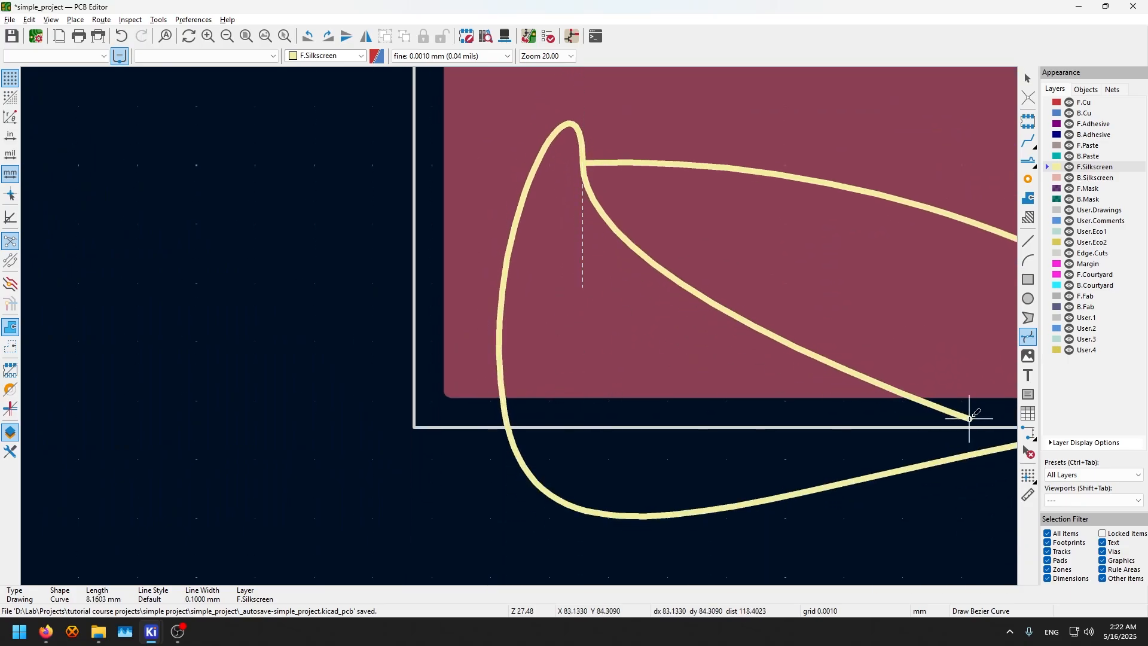
pyautogui.scroll(-5, 469, 308)
pyautogui.rightClick(520, 326)
pyautogui.click(557, 330)
# Add a F.Silkscreen text reading "Design by:" followed by the designer's name, and place it below C1 near the board's lower-right corner
pyautogui.moveTo(703, 317); pyautogui.dragTo(349, 336, button='middle')
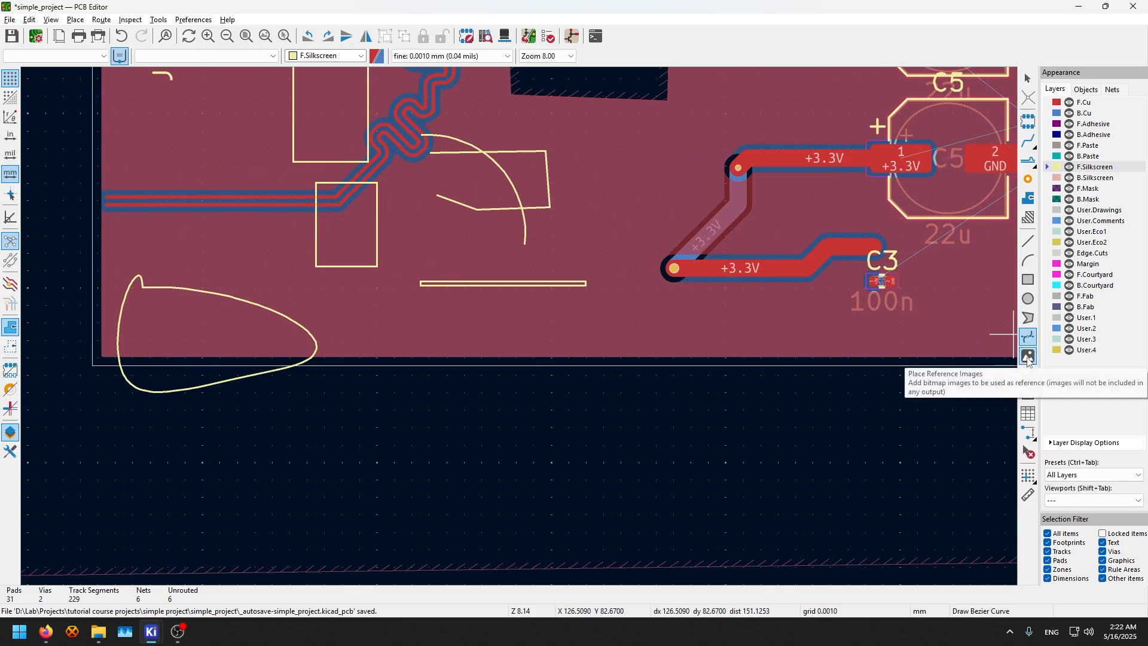
pyautogui.click(1032, 380)
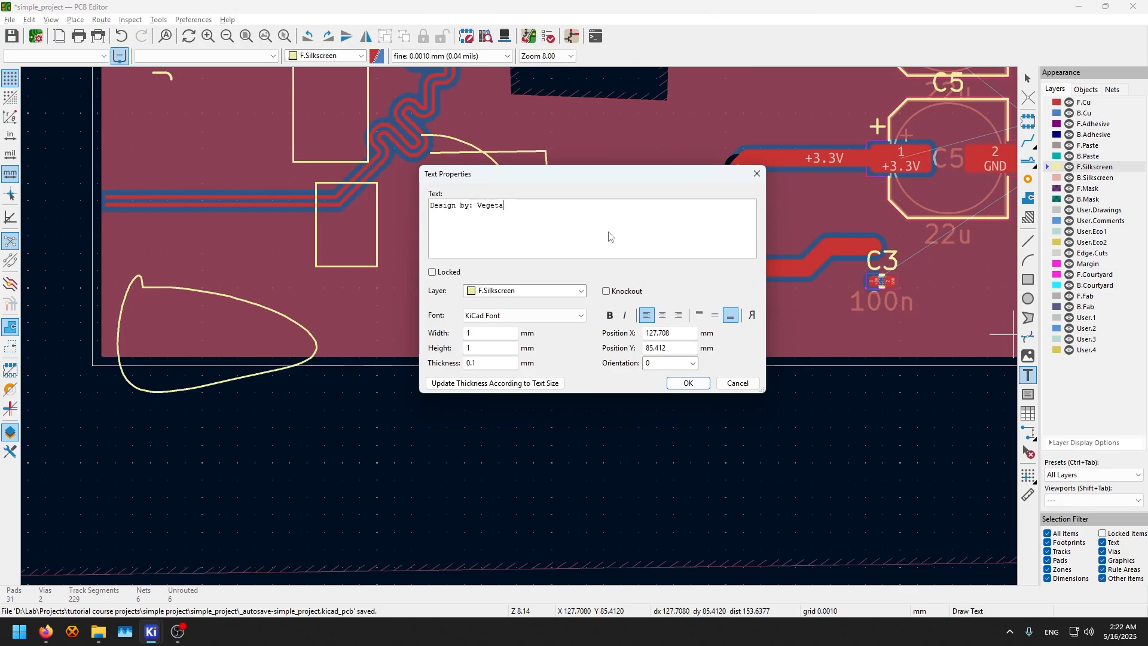
pyautogui.click(687, 383)
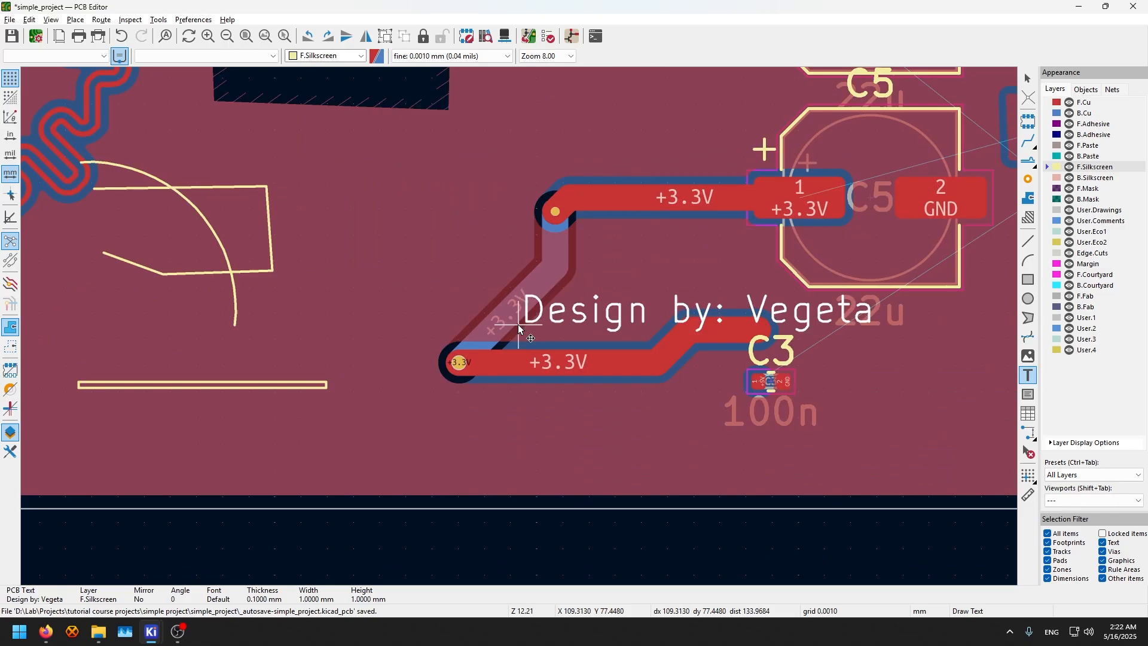
pyautogui.scroll(-4, 525, 383)
pyautogui.click(695, 351)
pyautogui.press('Escape')
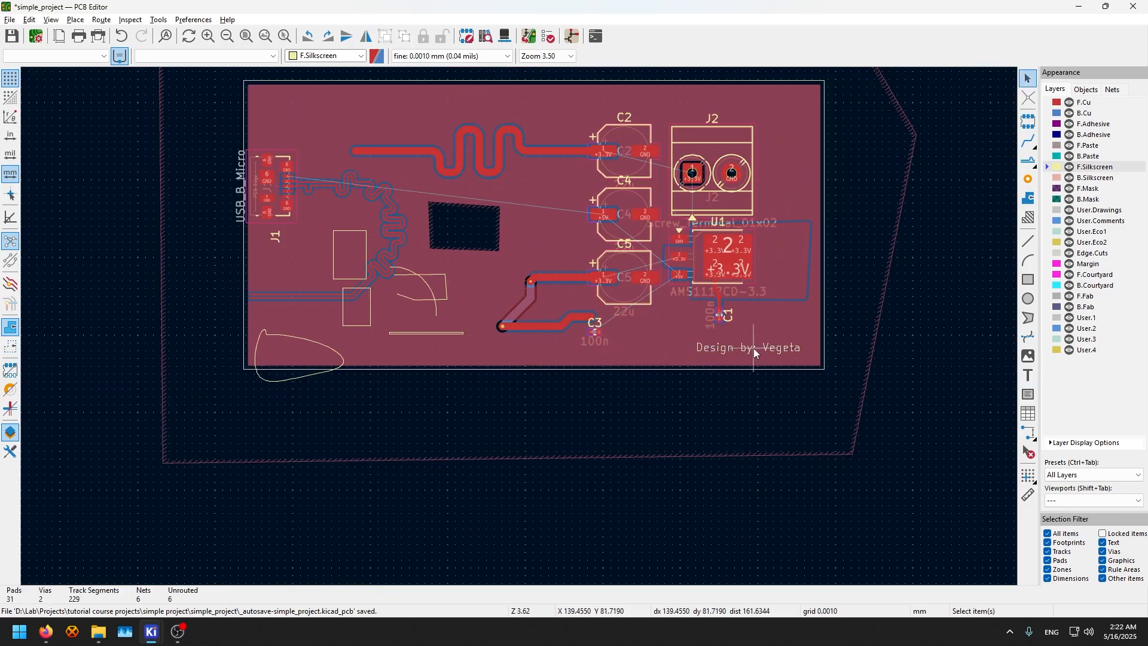
# Move the designer credit text closer to the board's lower-right corner
pyautogui.scroll(5, 753, 348)
pyautogui.doubleClick(520, 333)
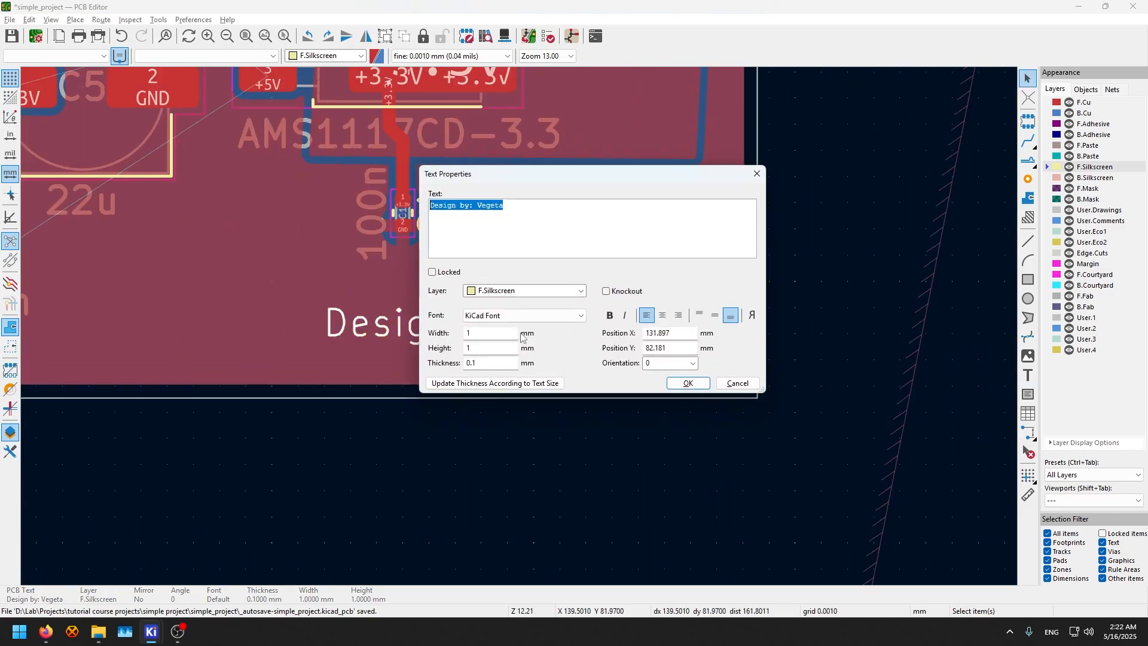
pyautogui.press('Escape')
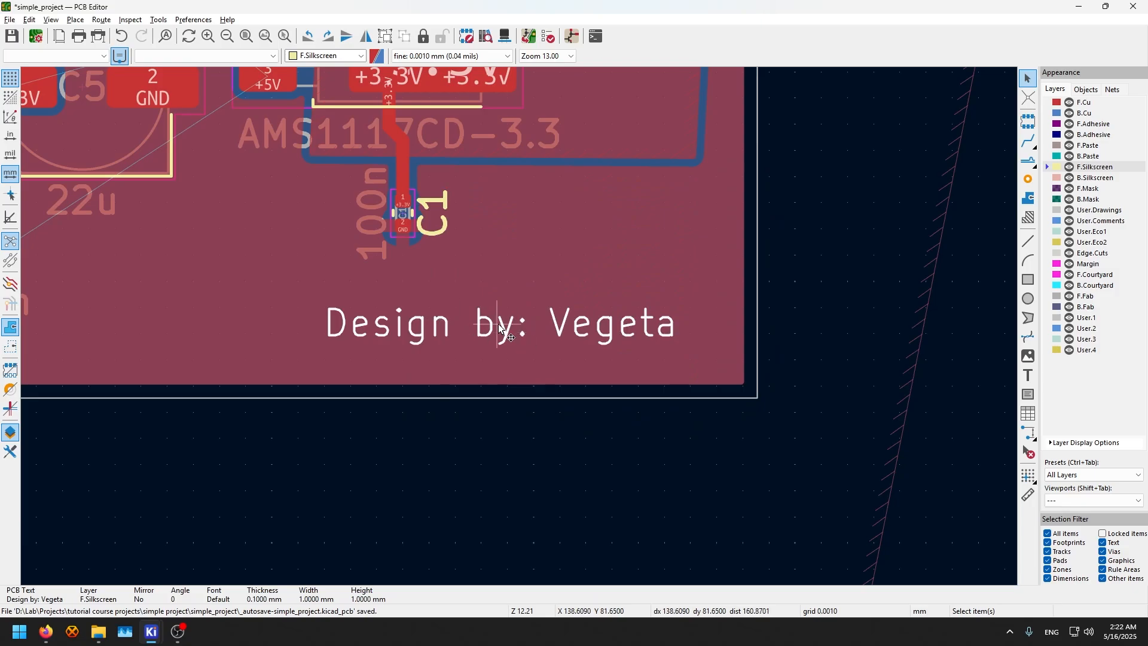
pyautogui.moveTo(489, 332); pyautogui.dragTo(379, 348)
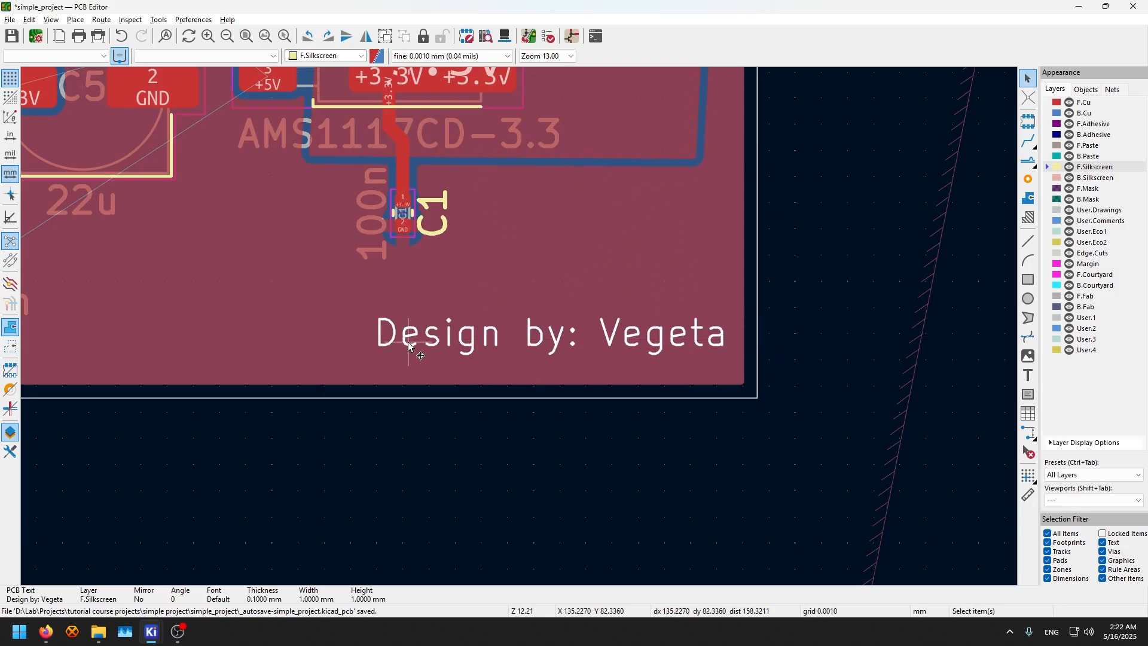
# Make the designer credit text bold and centre-aligned, and enable knockout for it
pyautogui.doubleClick(408, 343)
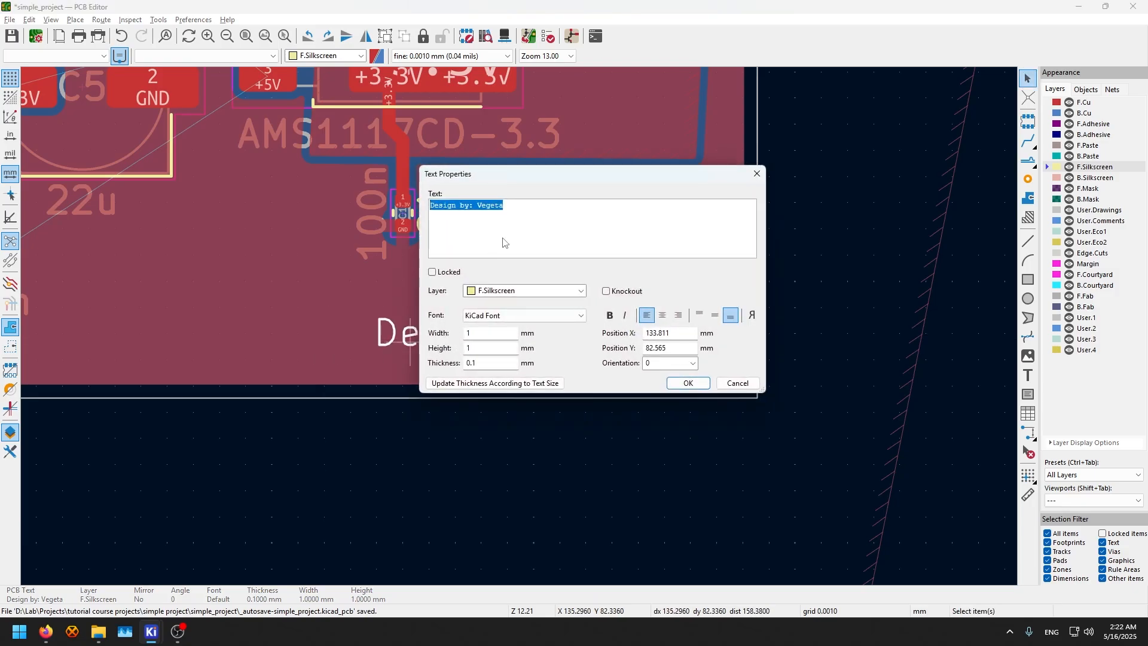
pyautogui.click(518, 310)
pyautogui.click(518, 311)
pyautogui.click(688, 382)
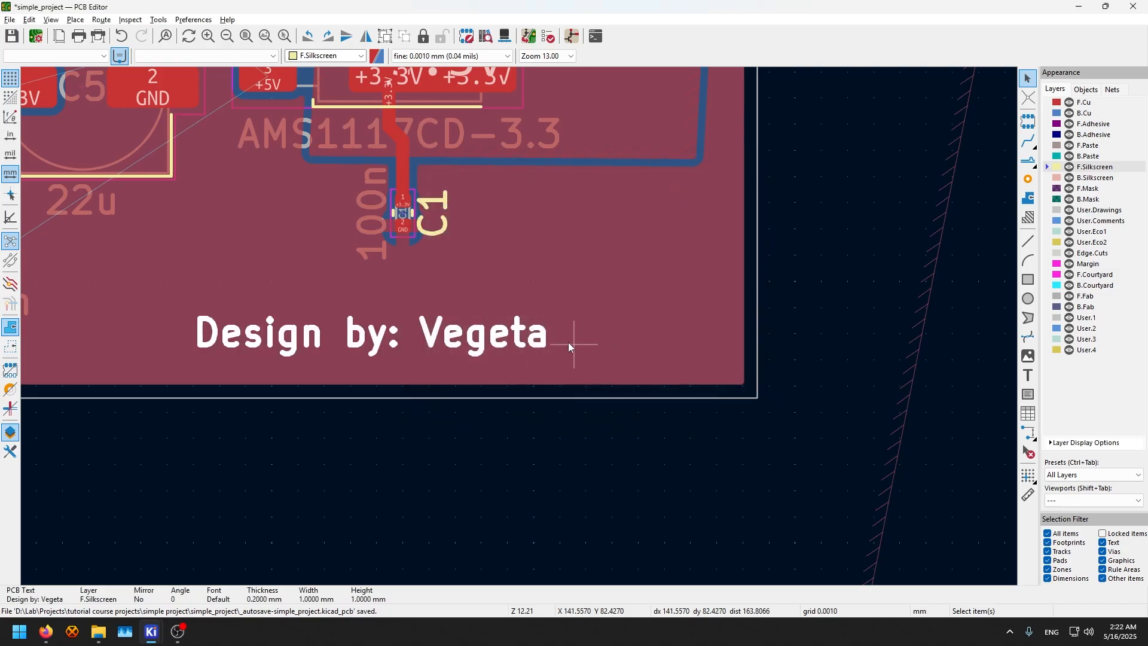
pyautogui.doubleClick(419, 337)
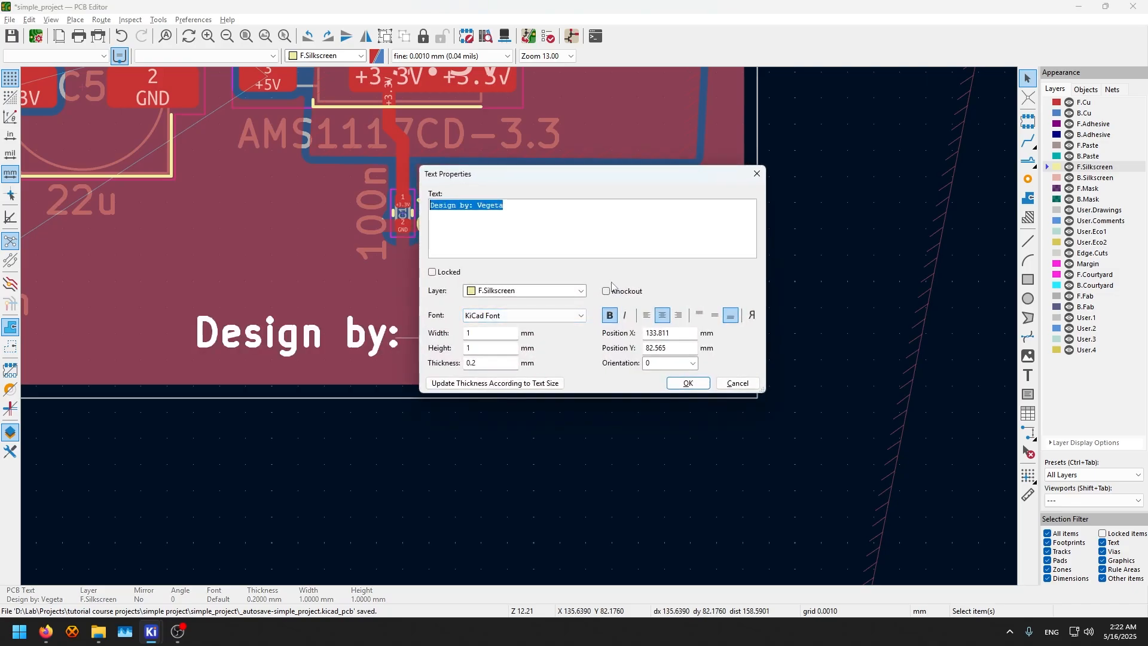
pyautogui.click(686, 382)
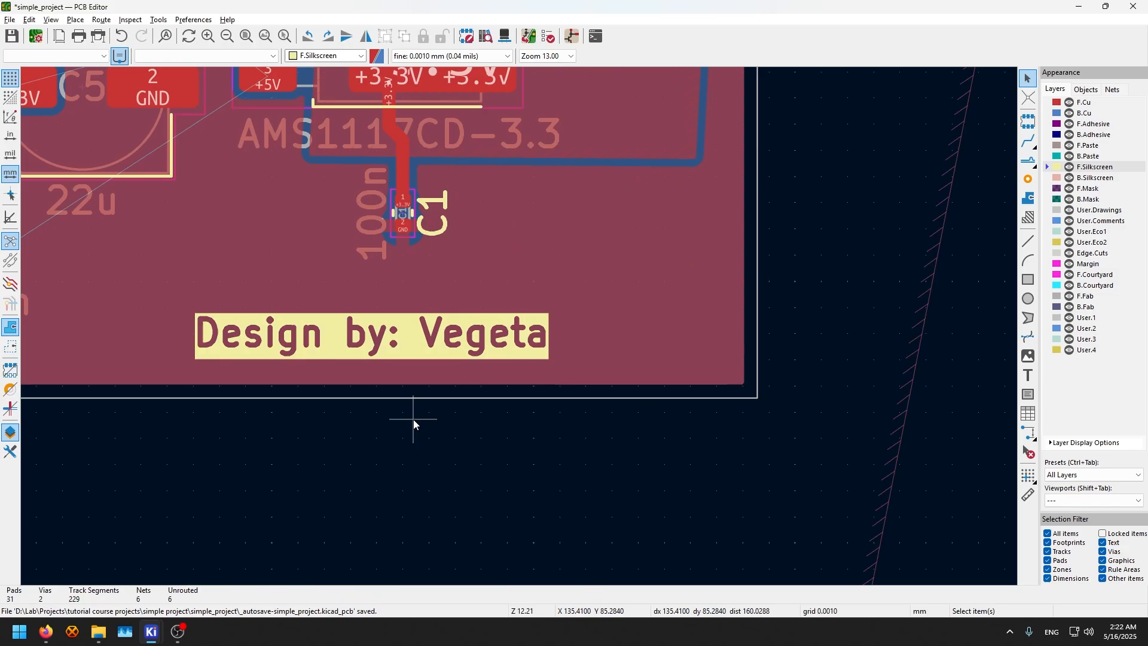
# Examine the silkscreen graphics and the designer credit in the 3D viewer, and return to the PCB editor
pyautogui.hotkey('alt', '3')
pyautogui.scroll(5, 569, 382)
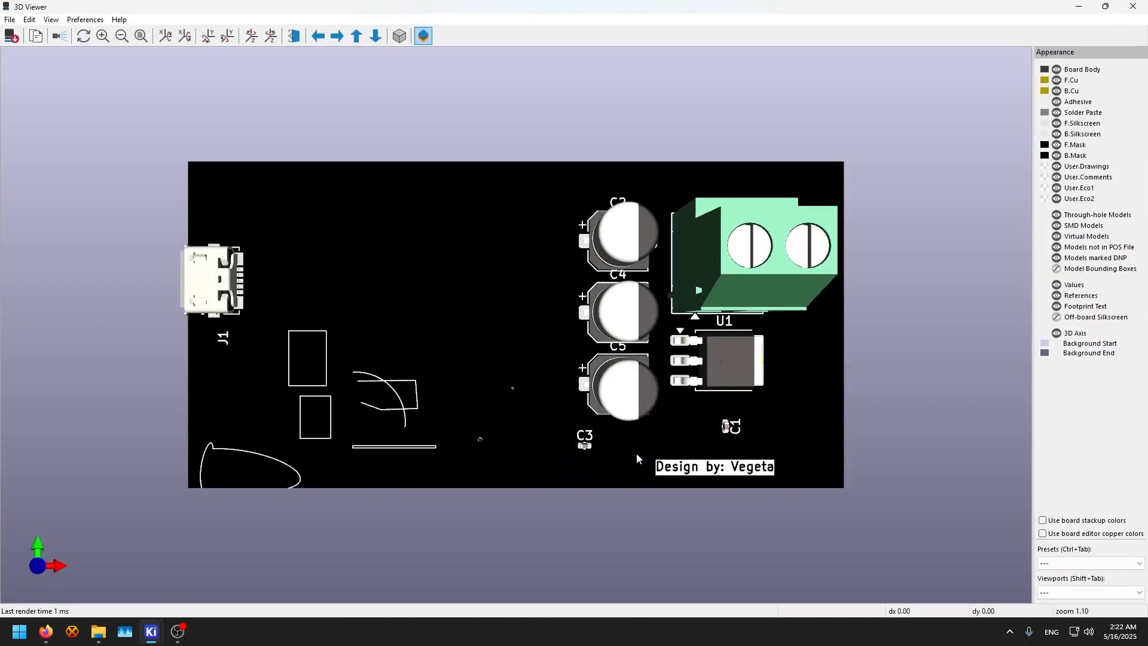
pyautogui.moveTo(585, 430); pyautogui.dragTo(515, 365, button='middle')
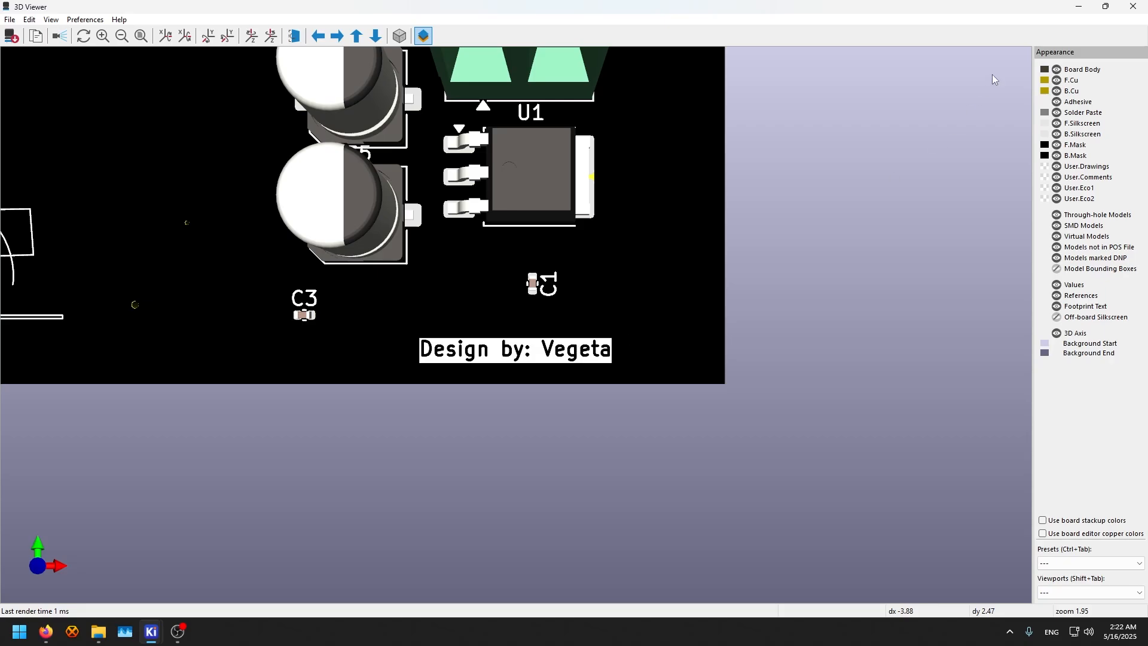
pyautogui.click(1132, 5)
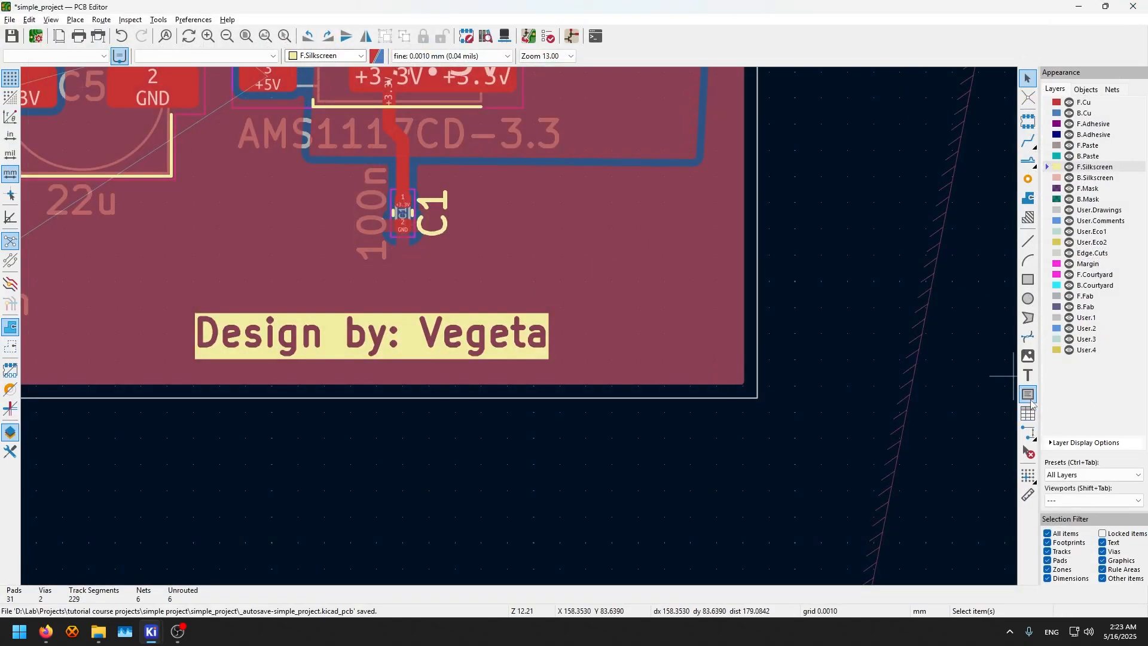
pyautogui.click(1031, 436)
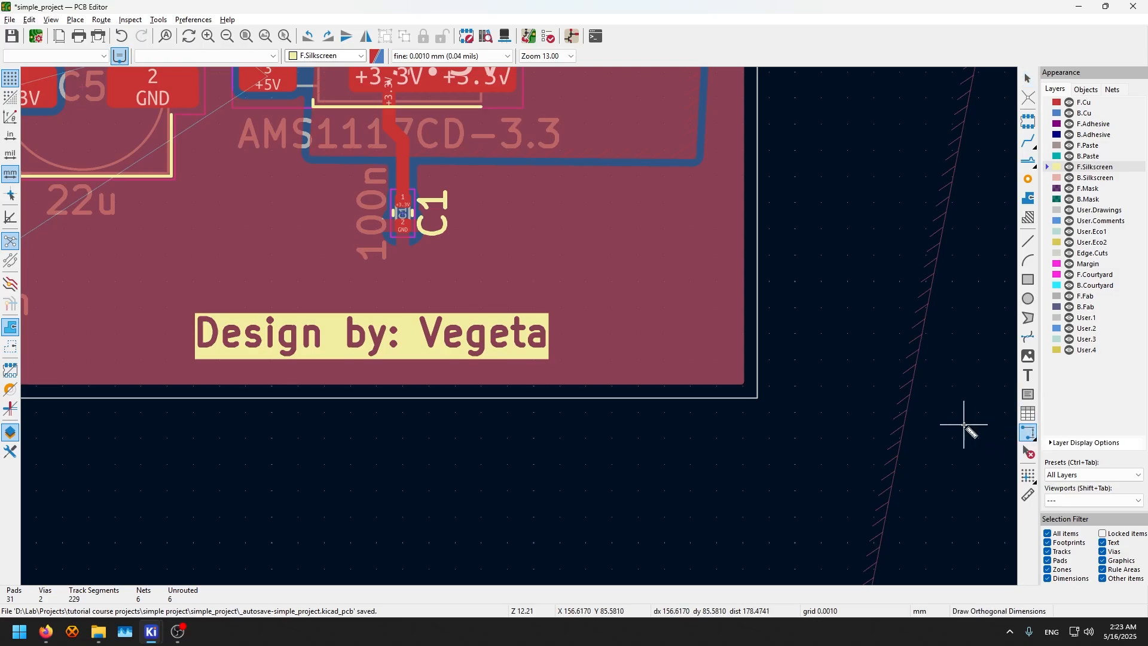
pyautogui.click(757, 398)
pyautogui.click(420, 399)
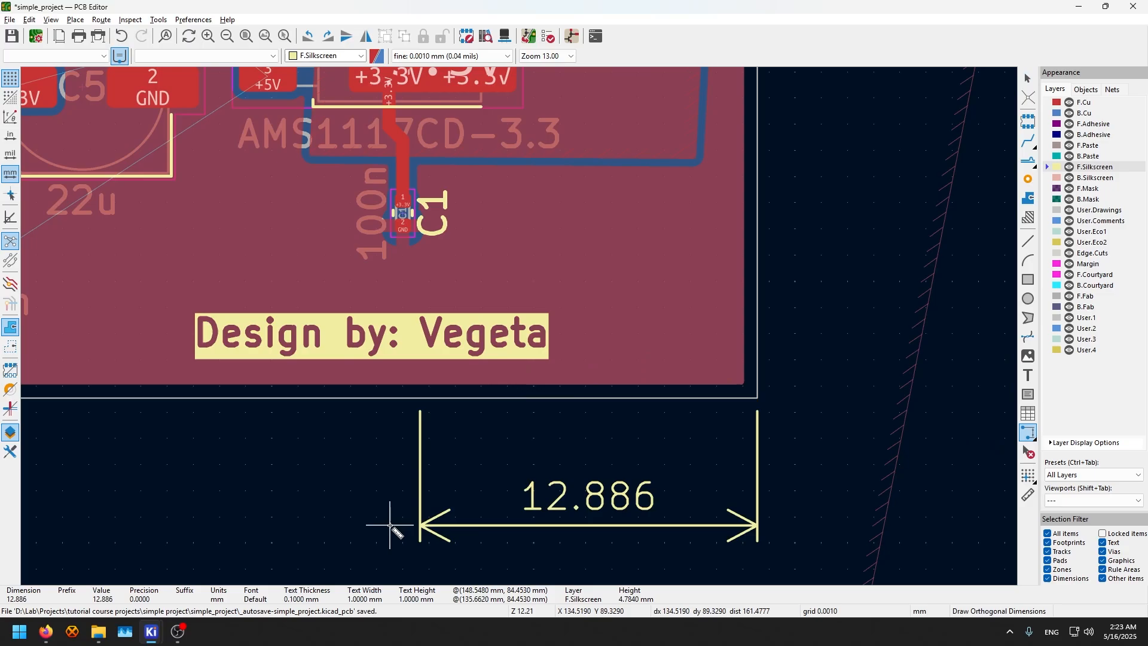
pyautogui.press('Escape')
pyautogui.press('Escape')
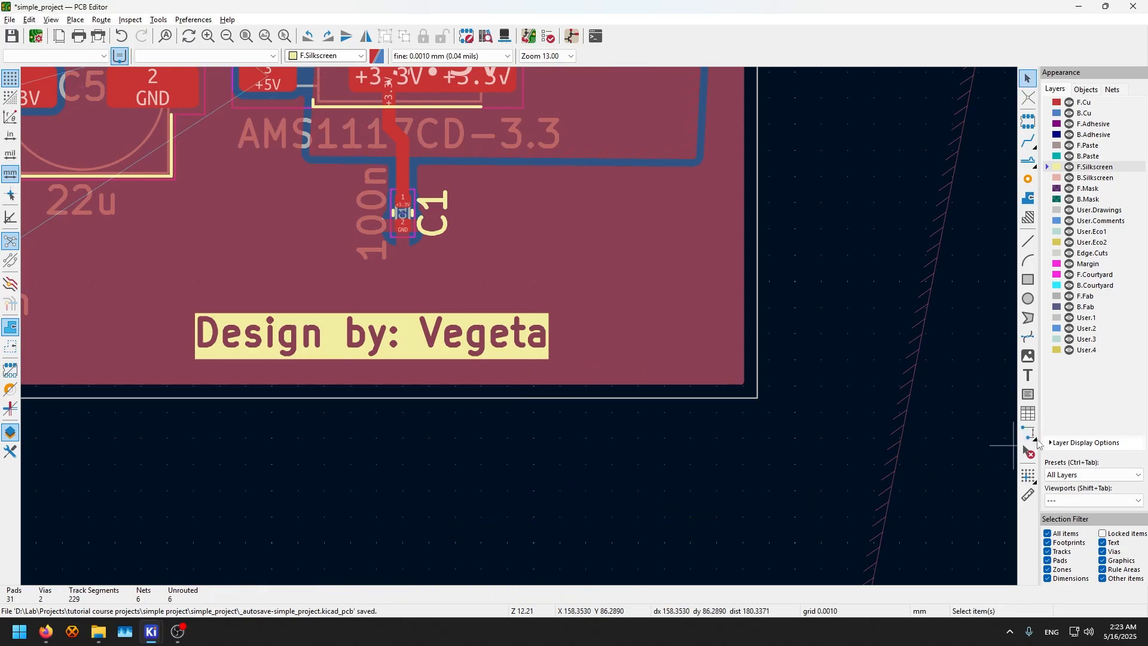
pyautogui.click(1028, 452)
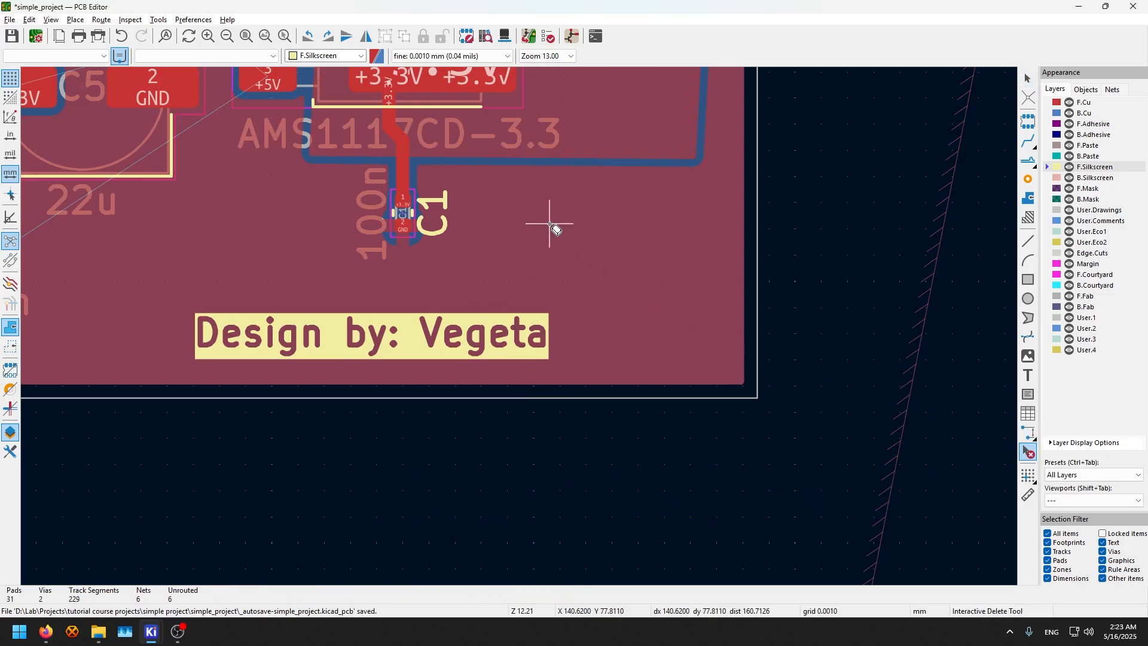
pyautogui.scroll(-2, 520, 328)
pyautogui.scroll(-3, 520, 328)
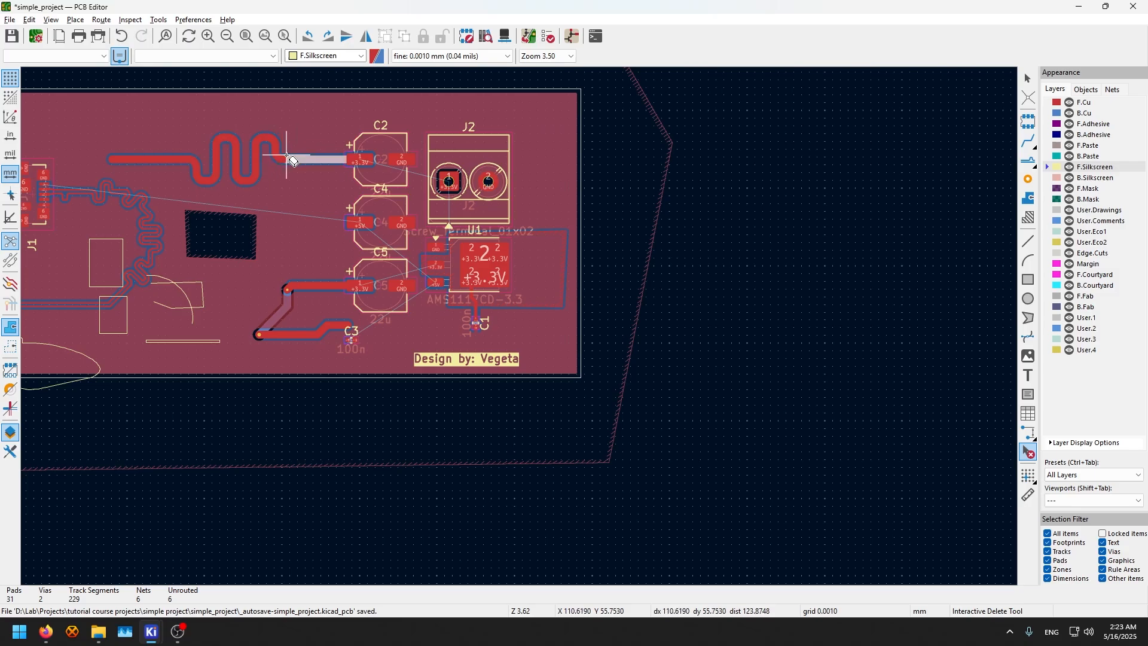
pyautogui.press('Escape')
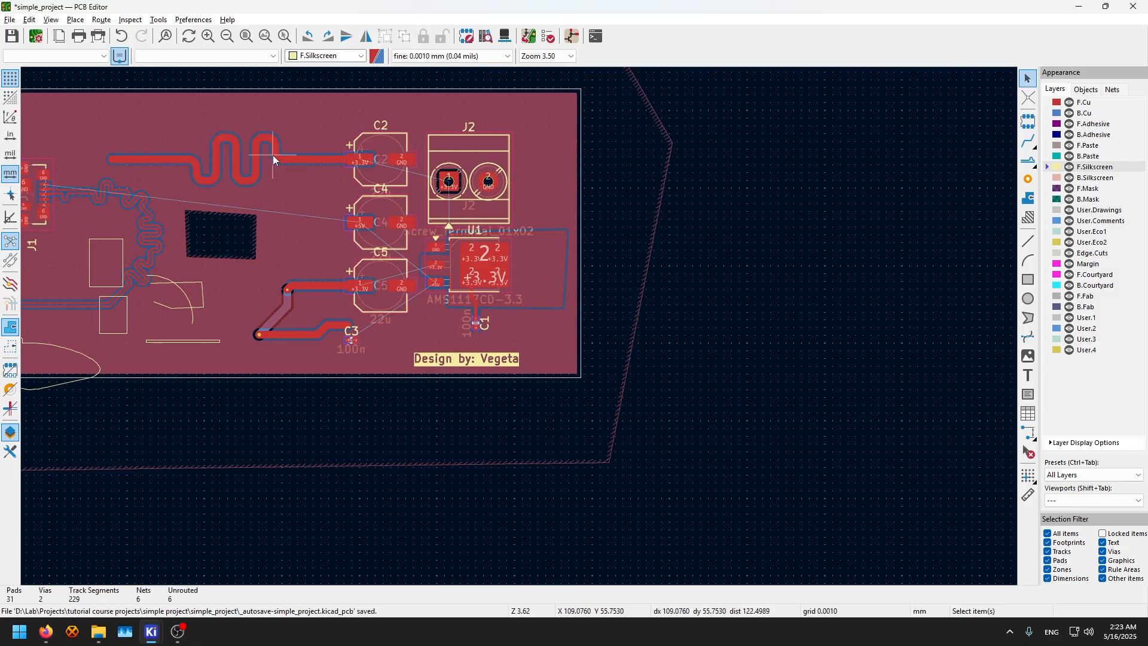
# Measure the distance between the centres of J2's pads 1 and 2
pyautogui.click(1026, 498)
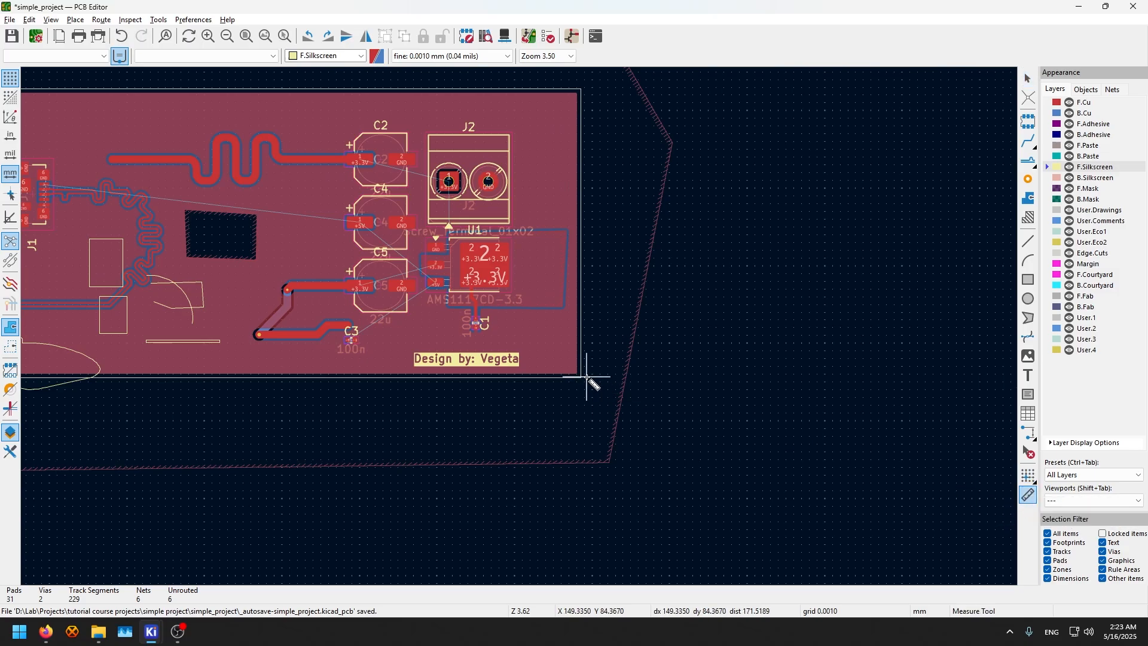
pyautogui.moveTo(420, 269); pyautogui.dragTo(566, 308, button='middle')
pyautogui.scroll(8, 567, 308)
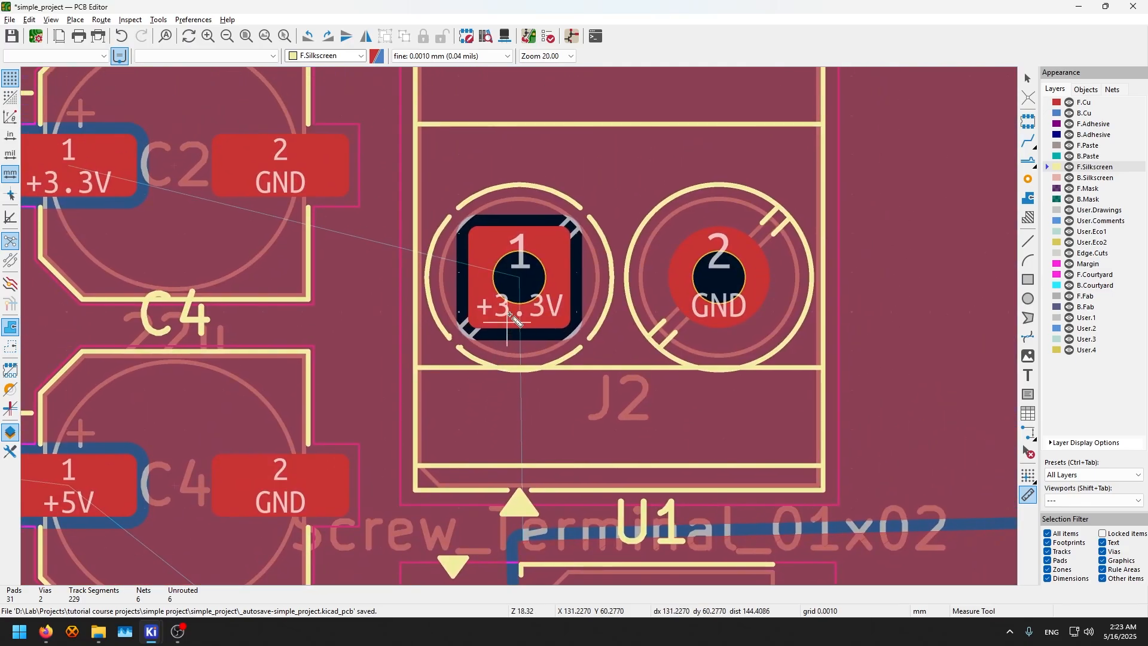
pyautogui.click(519, 277)
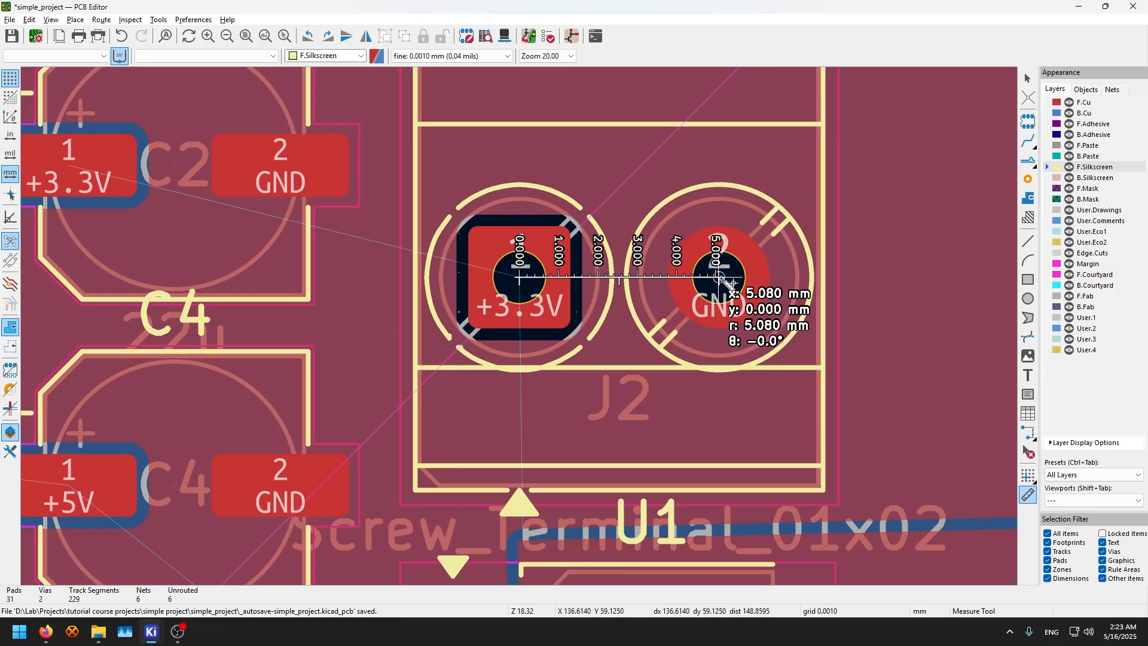
pyautogui.click(724, 280)
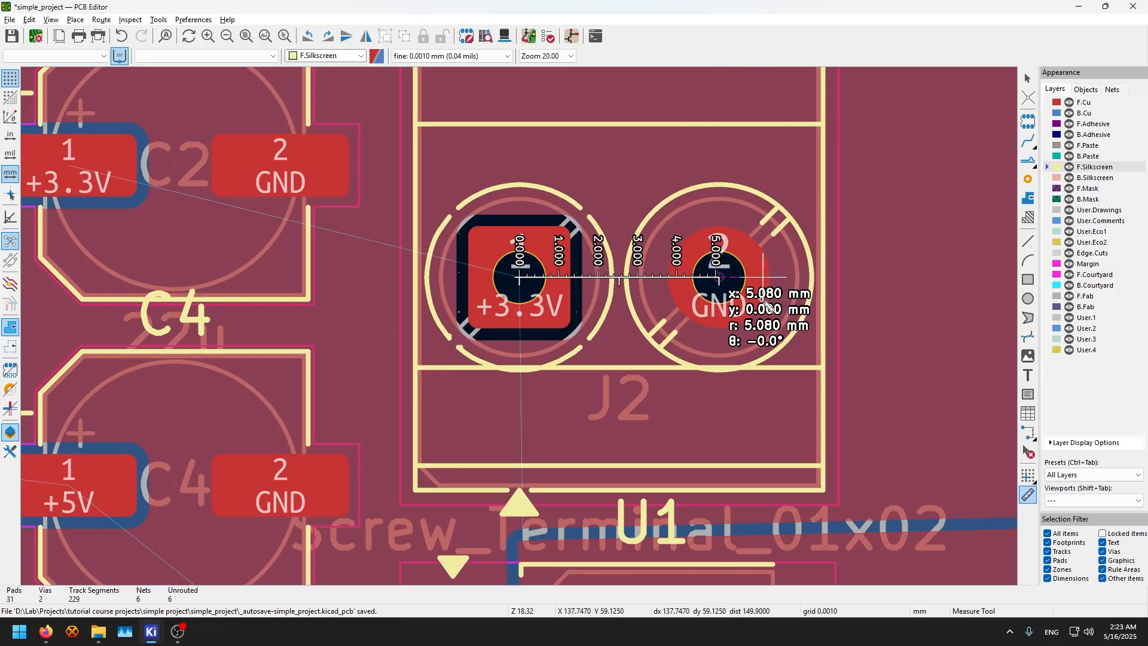
# Measure from the centre of C2's pad 1 across to pad 2, and leave the measure tool
pyautogui.scroll(-5, 768, 307)
pyautogui.scroll(5, 245, 287)
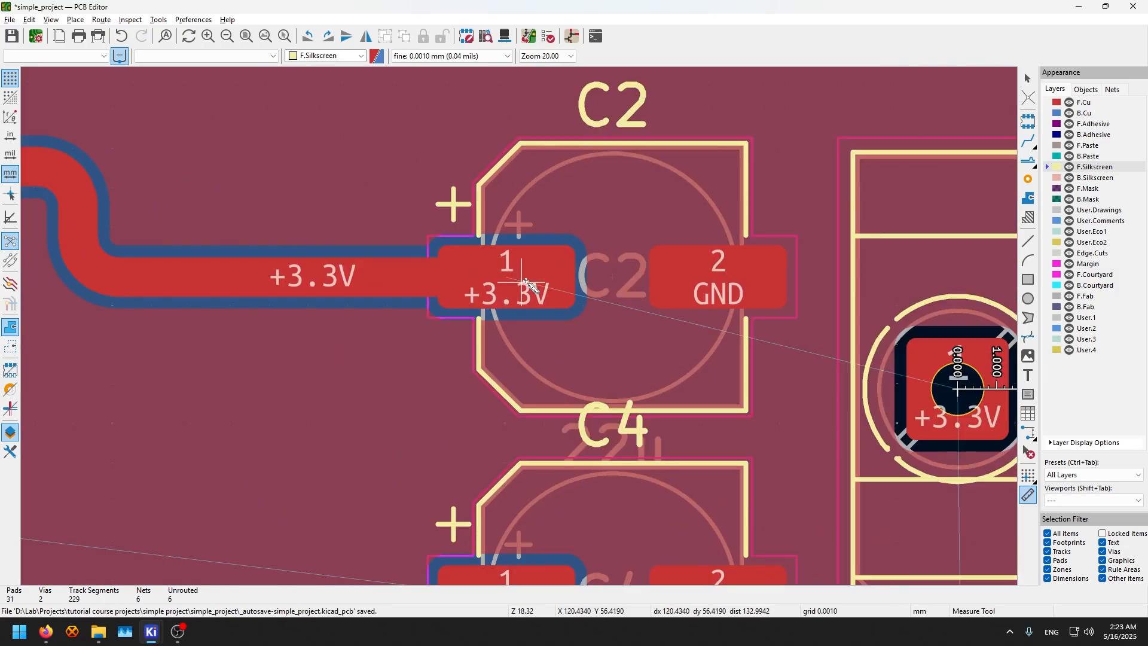
pyautogui.click(508, 279)
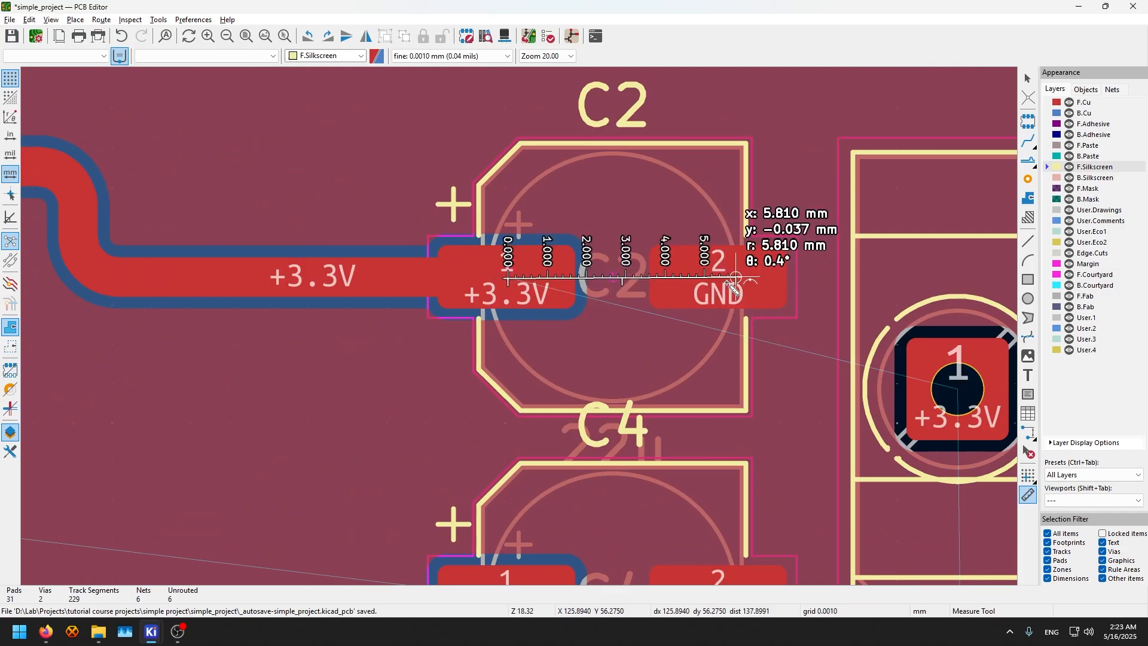
pyautogui.press('Escape')
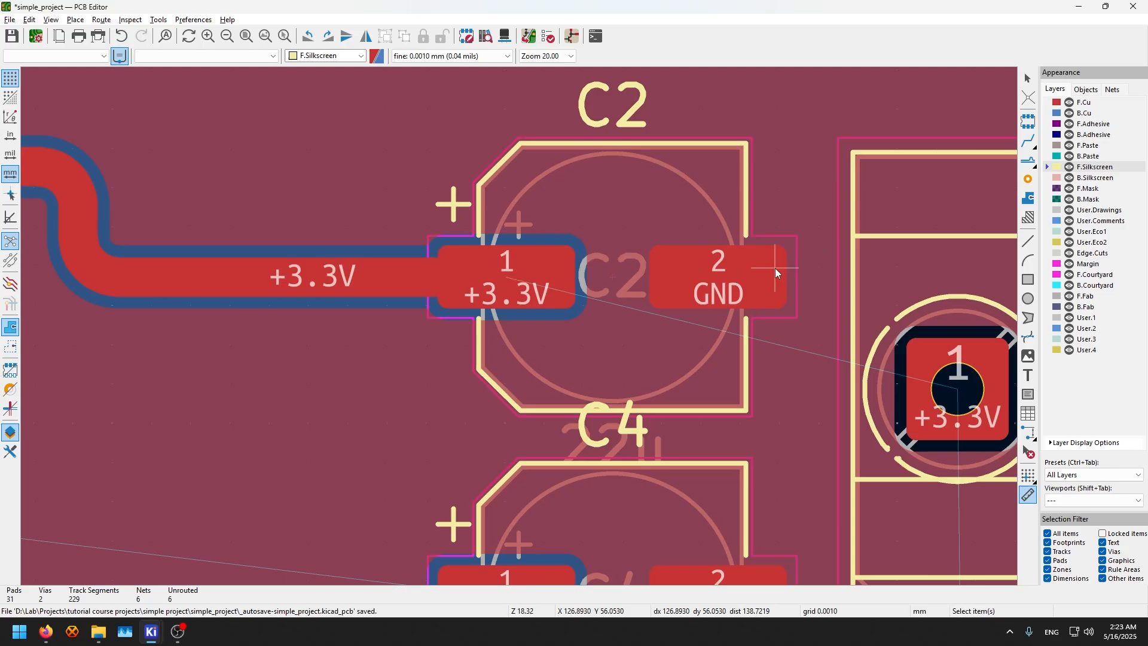
pyautogui.press('Escape')
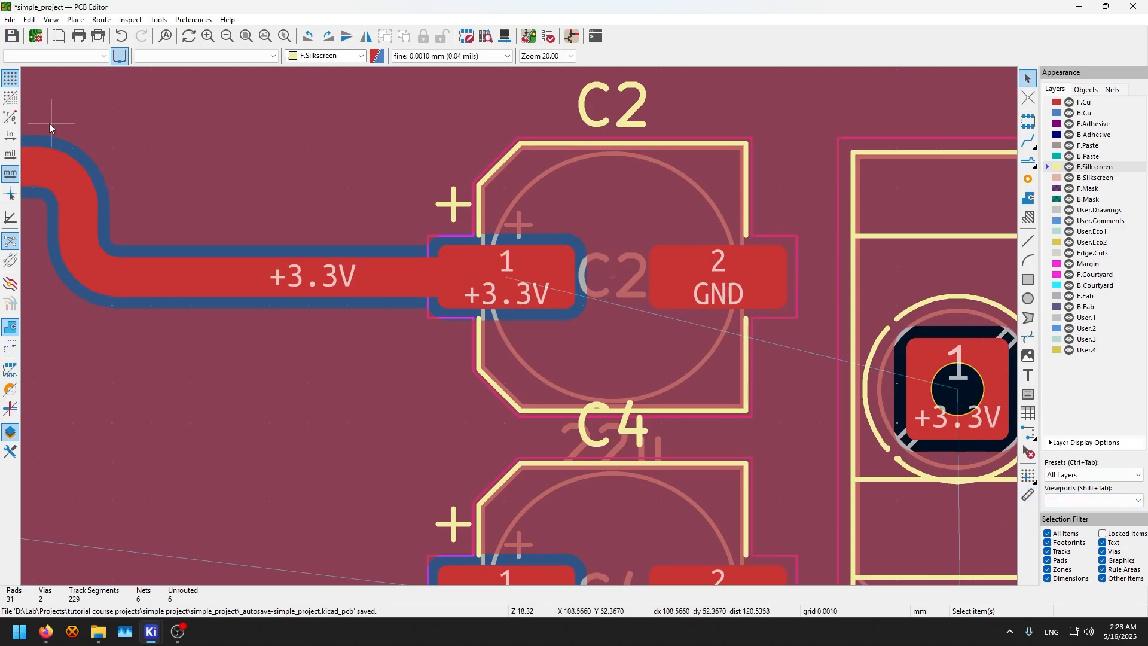
# Try polar coordinates and the full-window crosshair, restoring Cartesian coordinates and the small crosshair
pyautogui.scroll(-2, 536, 332)
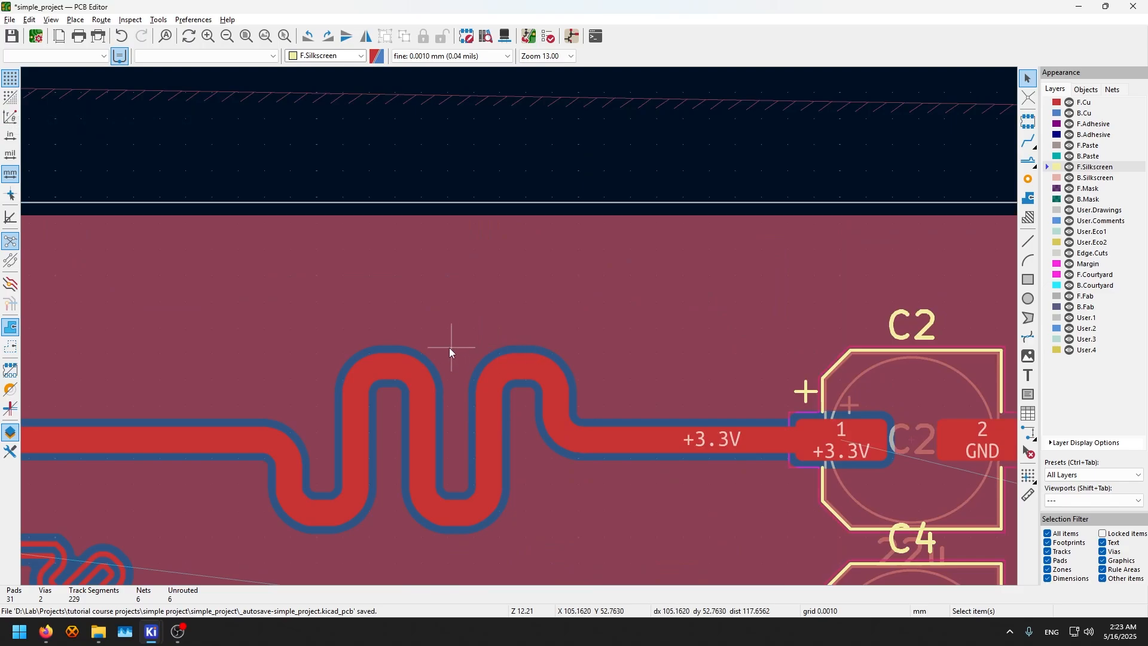
pyautogui.scroll(-3, 409, 310)
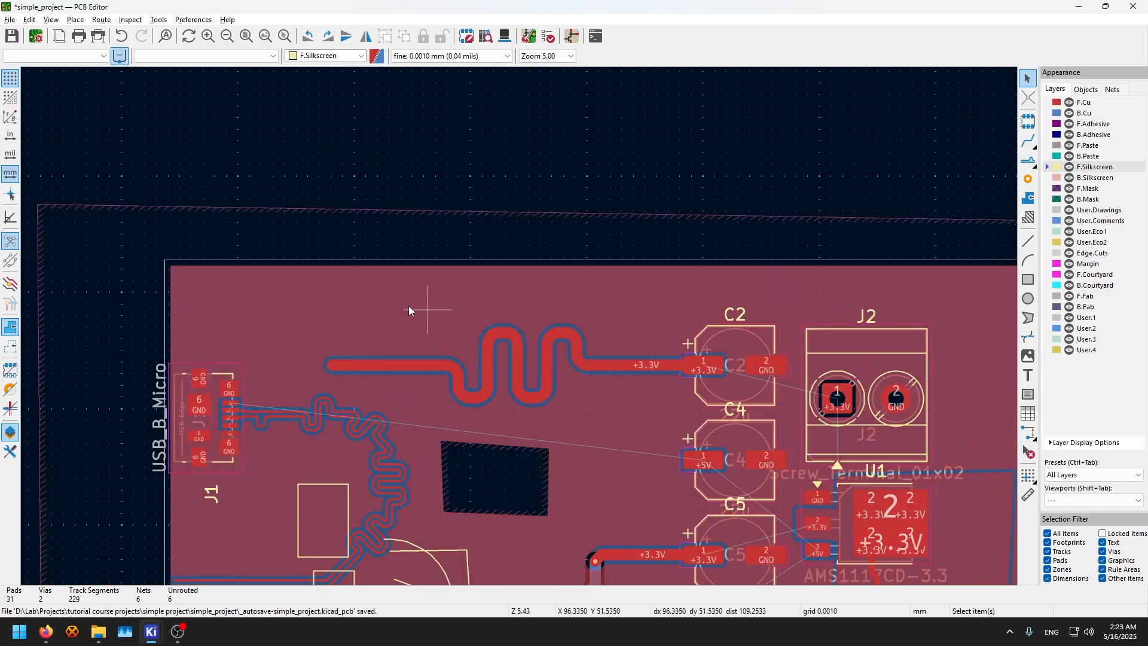
pyautogui.click(4, 92)
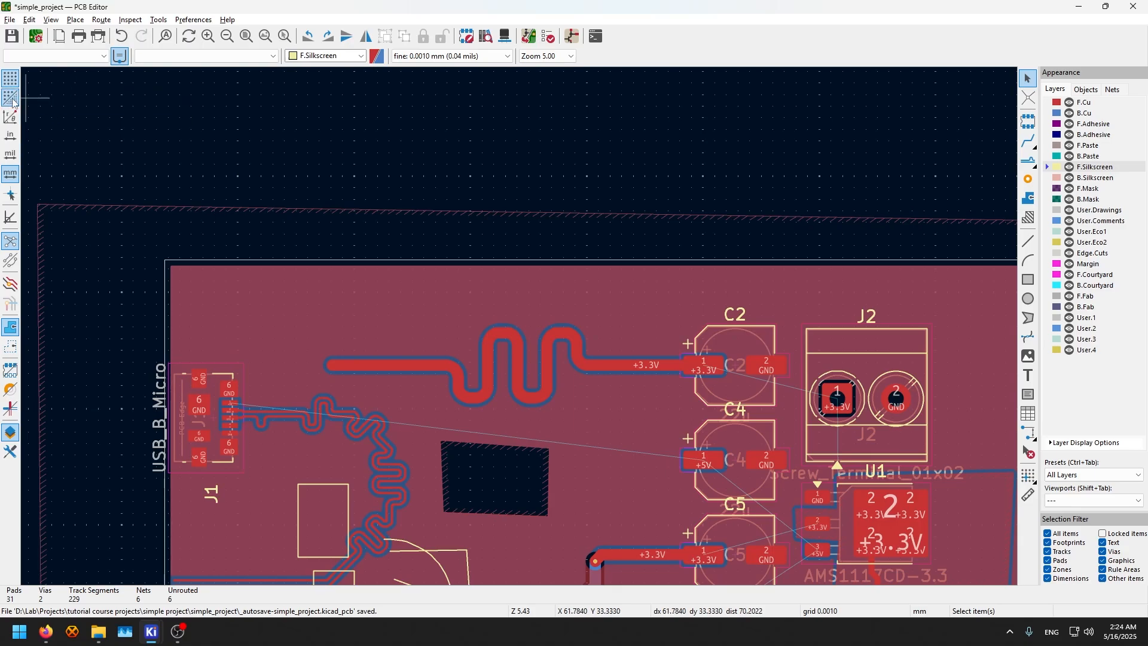
pyautogui.click(11, 117)
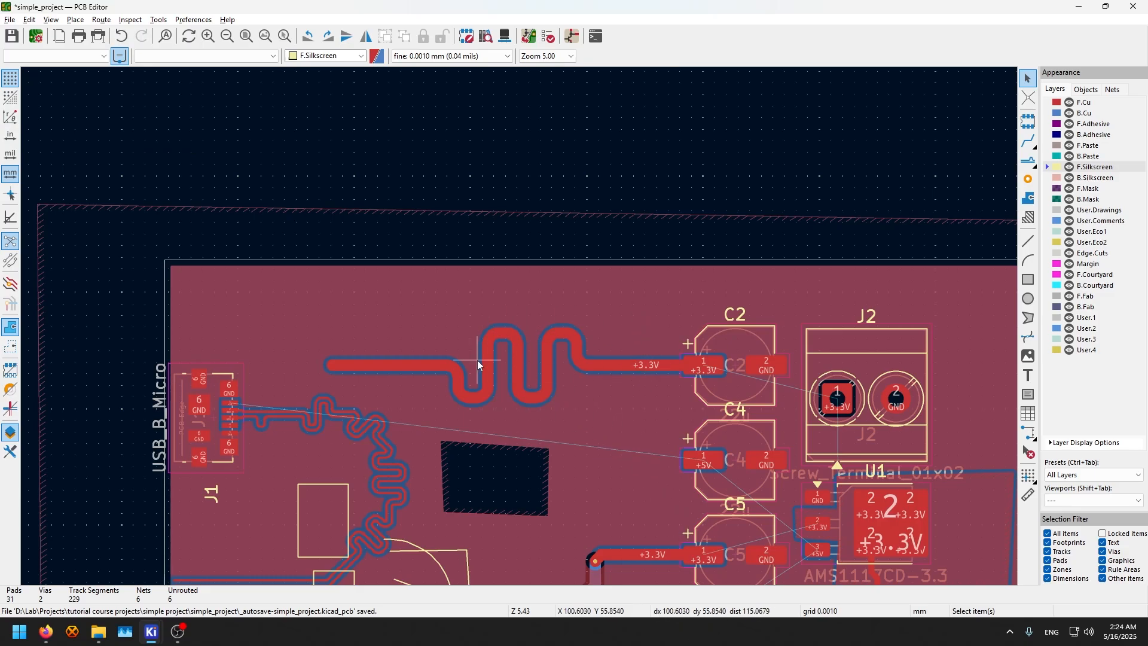
pyautogui.click(11, 117)
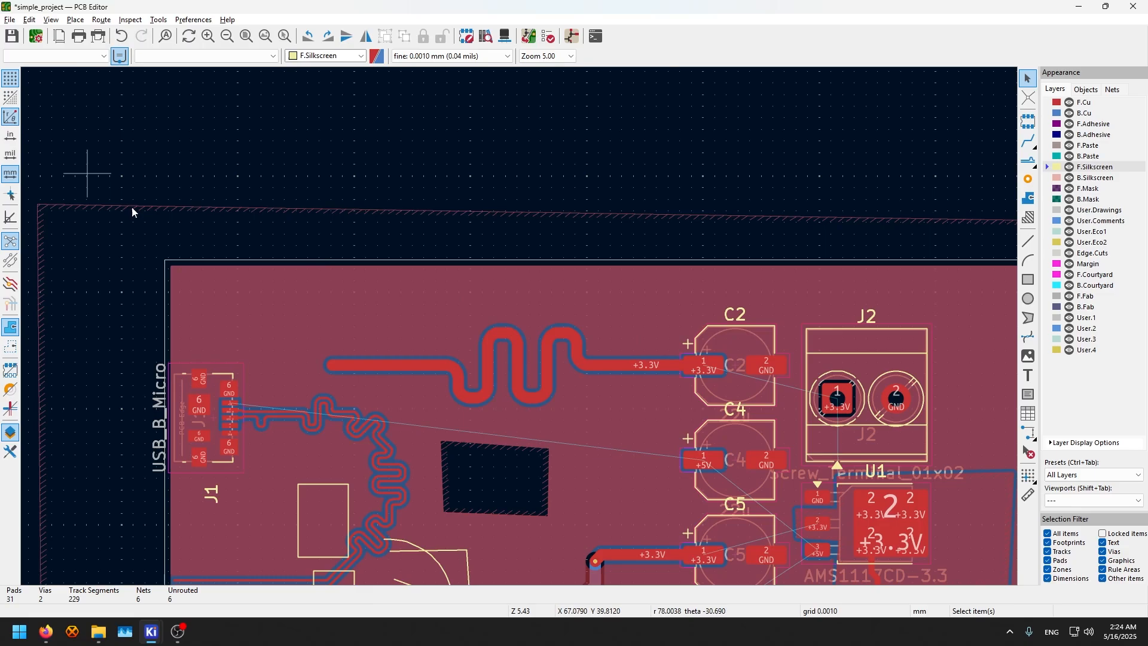
pyautogui.click(11, 117)
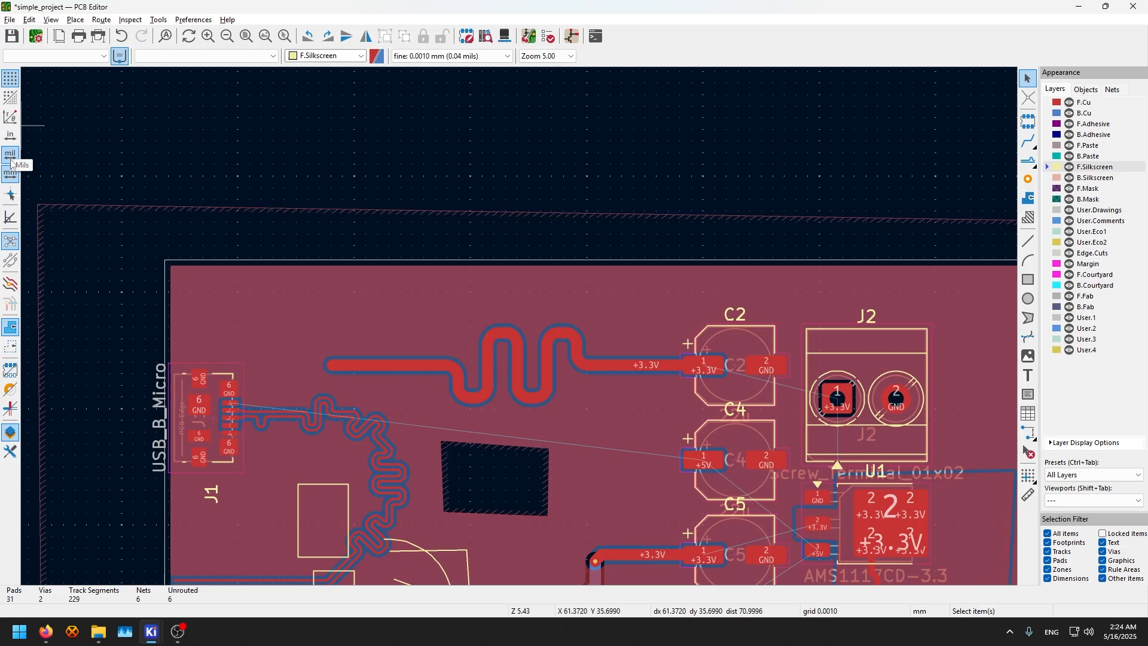
pyautogui.click(10, 197)
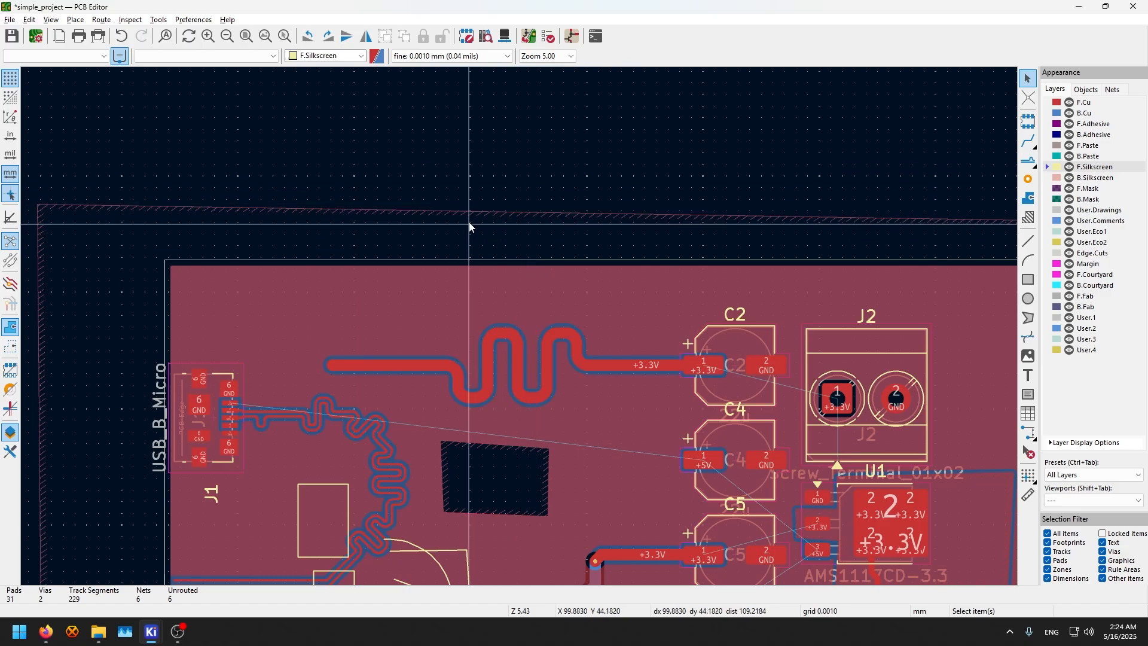
pyautogui.click(10, 195)
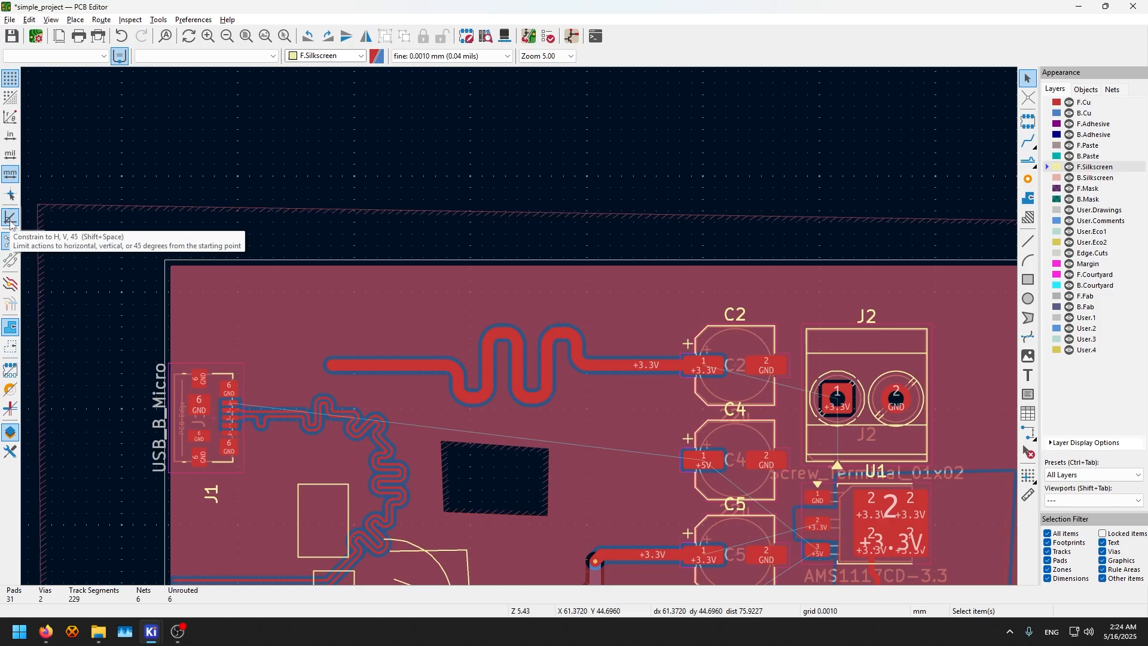
# Try moving connector J1 away from the board with movement constrained to horizontal, vertical and 45 degrees
pyautogui.click(10, 218)
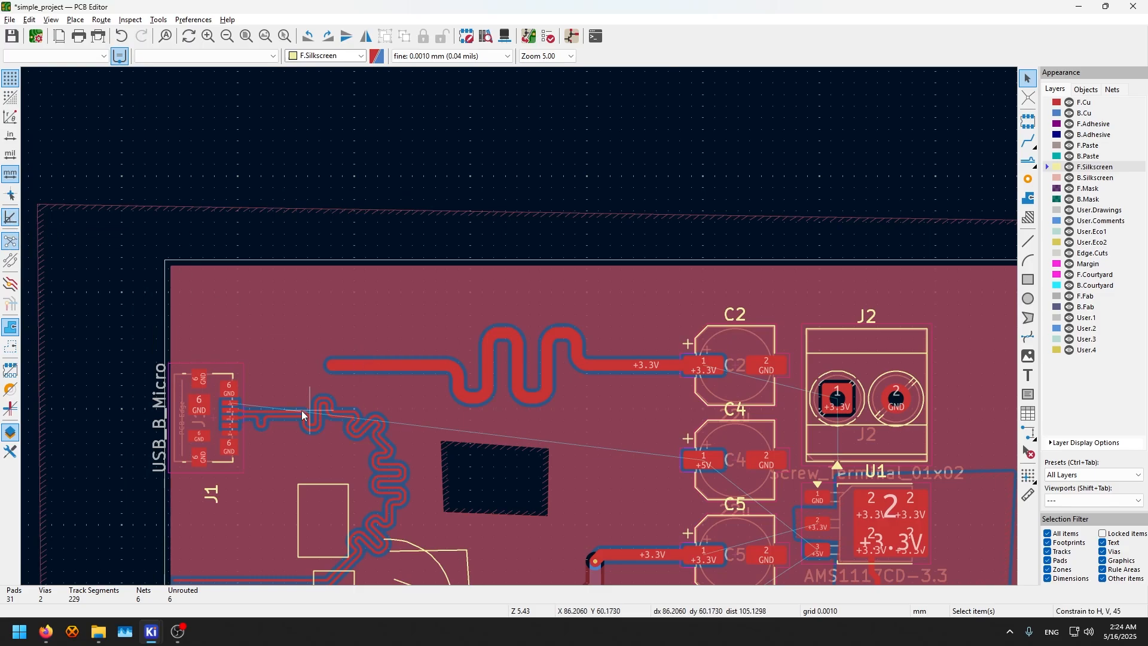
pyautogui.click(207, 396)
pyautogui.click(210, 389)
pyautogui.press('m')
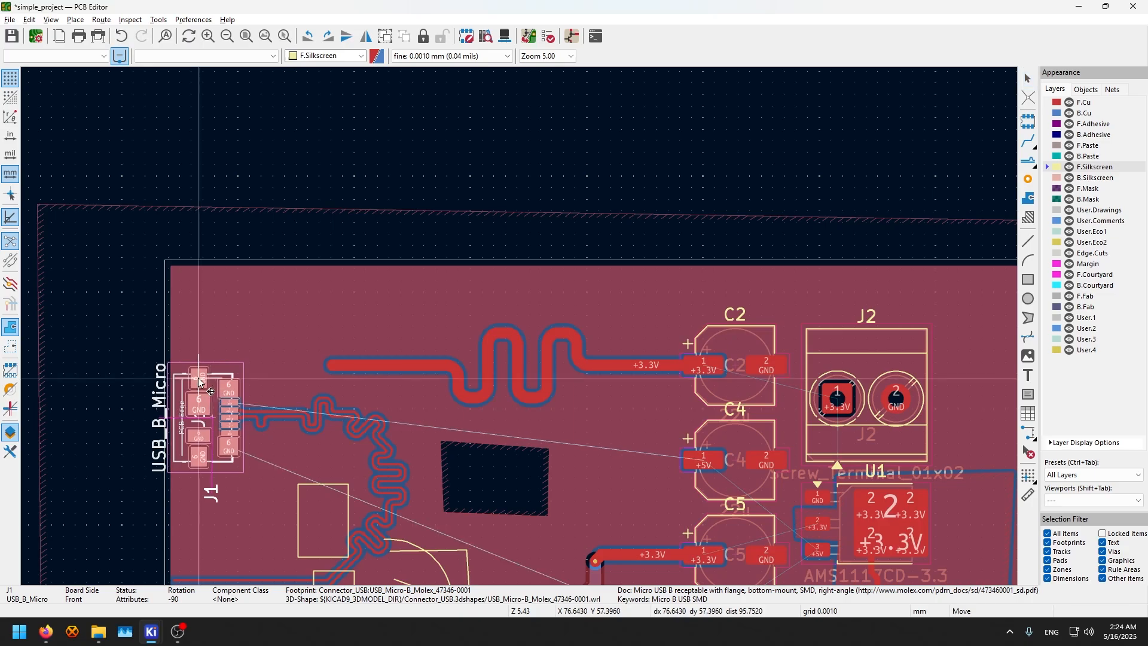
pyautogui.scroll(-3, 197, 358)
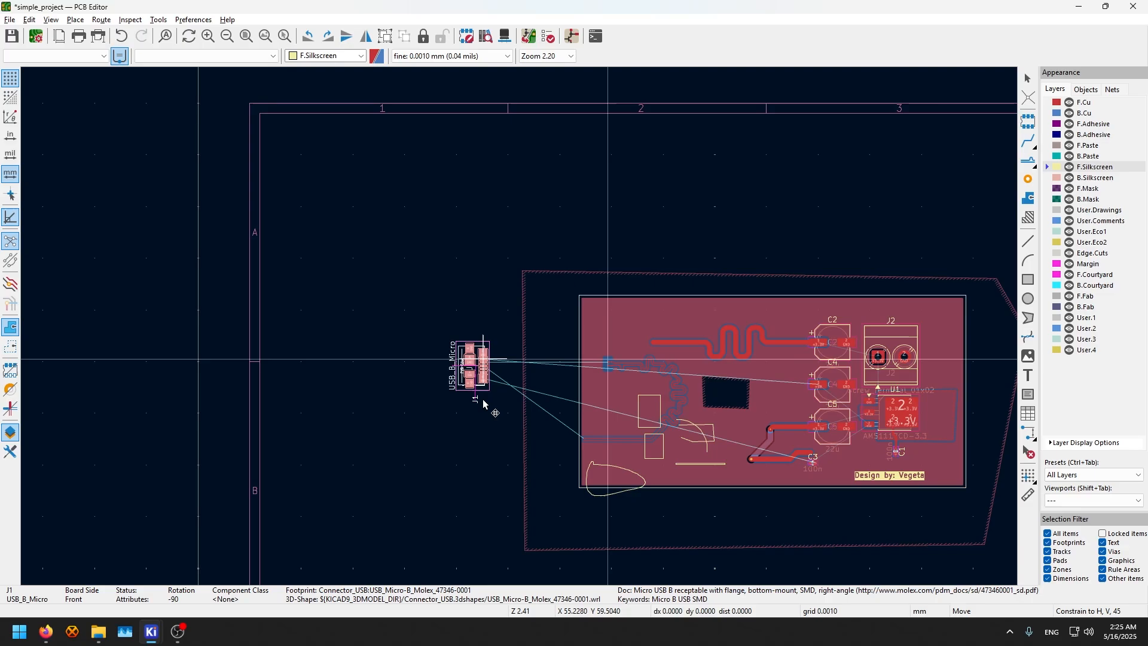
pyautogui.press('Escape')
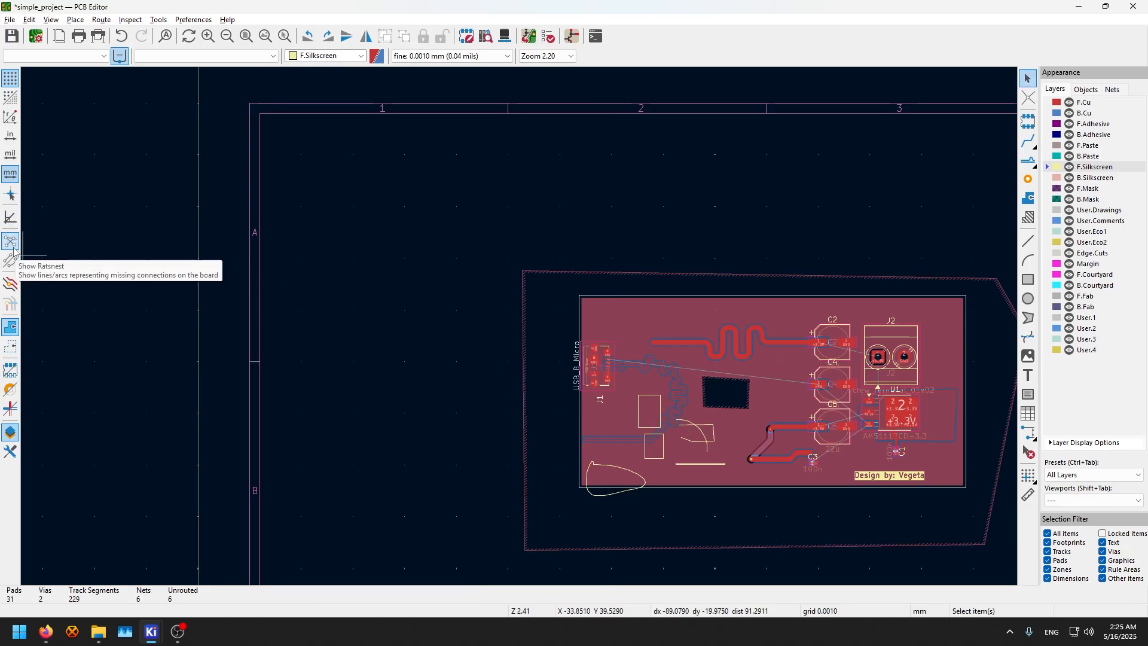
# Delete the large GND zone on F.Cu and B.Cu whose outline surrounds the board
pyautogui.moveTo(390, 347); pyautogui.dragTo(127, 253, button='middle')
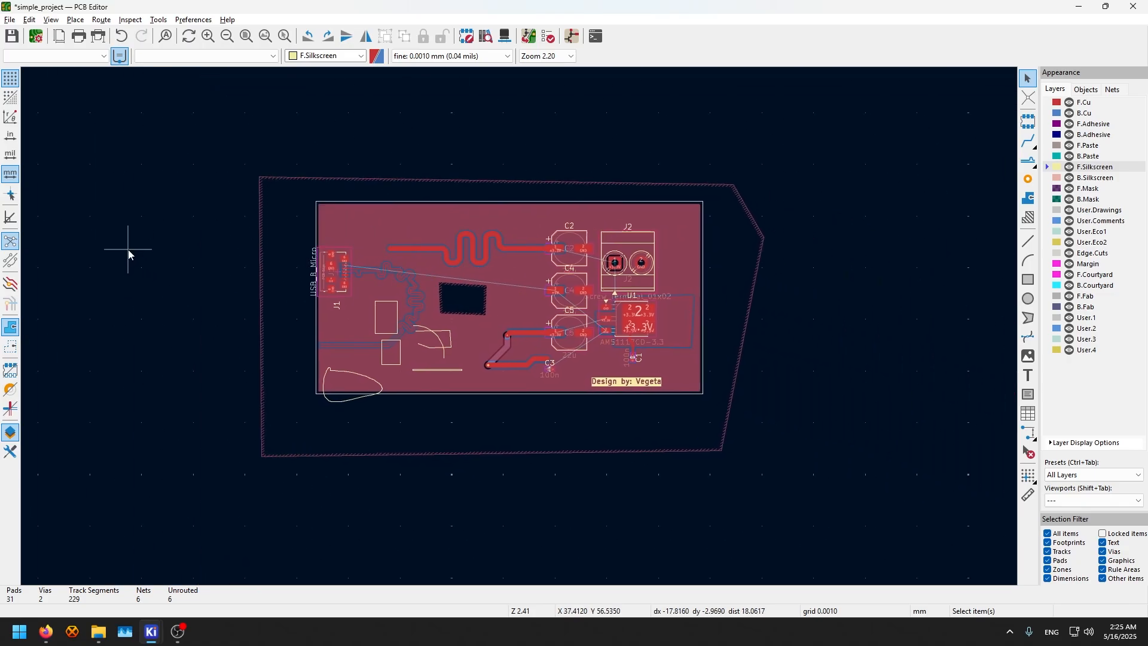
pyautogui.scroll(4, 535, 342)
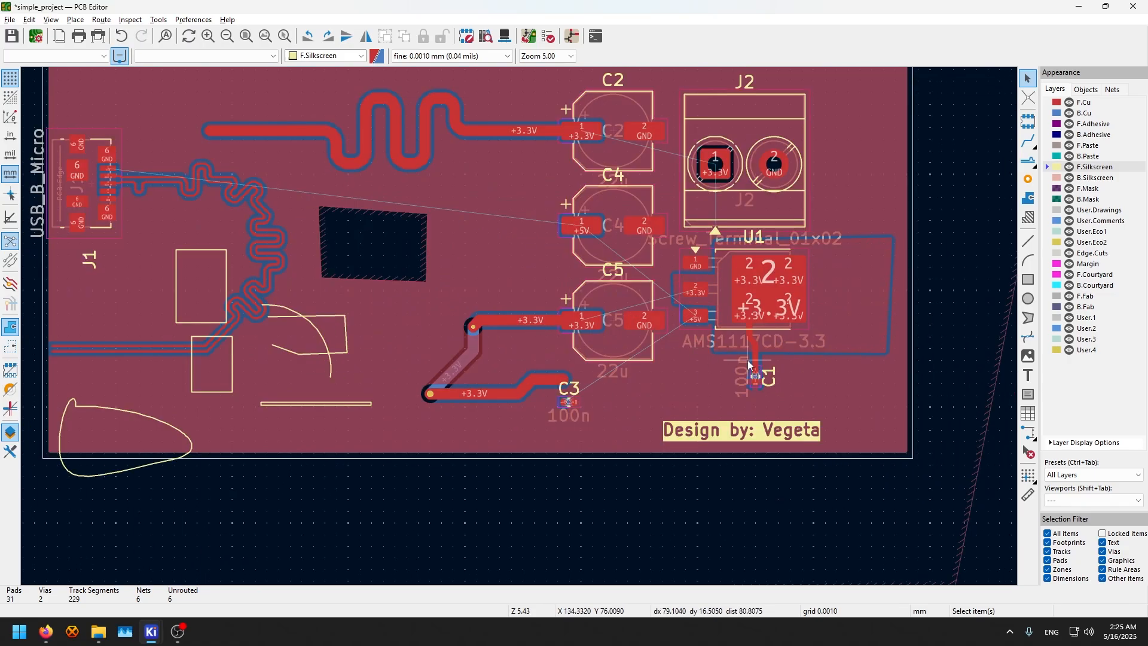
pyautogui.scroll(-2, 747, 360)
pyautogui.moveTo(725, 90); pyautogui.dragTo(629, 172)
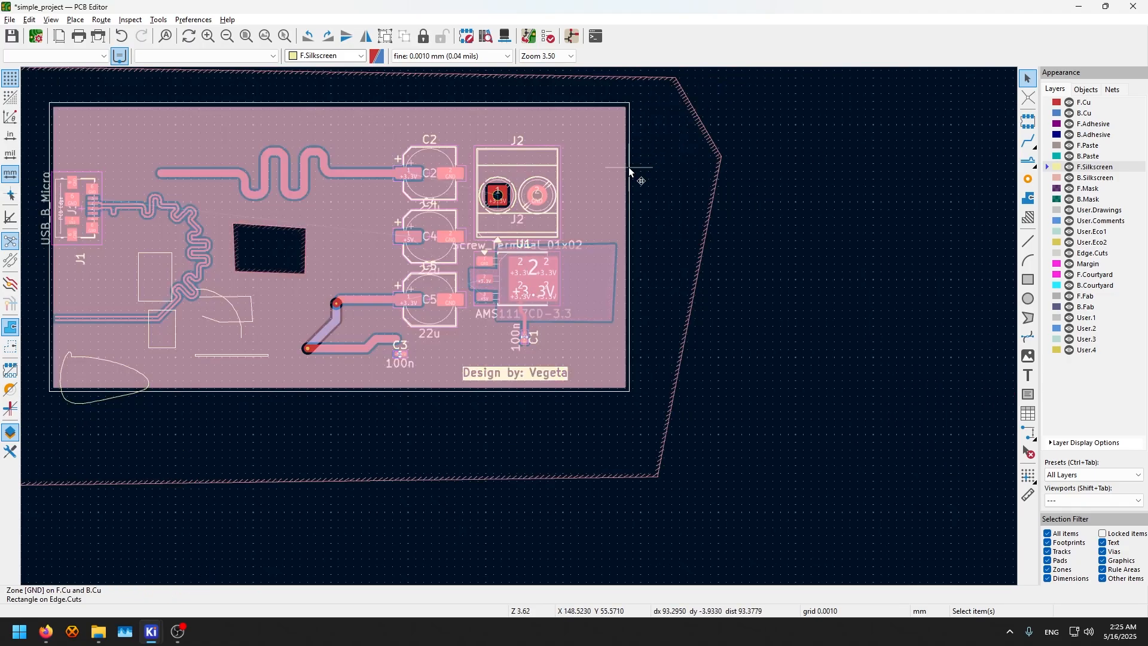
pyautogui.click(727, 139)
pyautogui.click(683, 159)
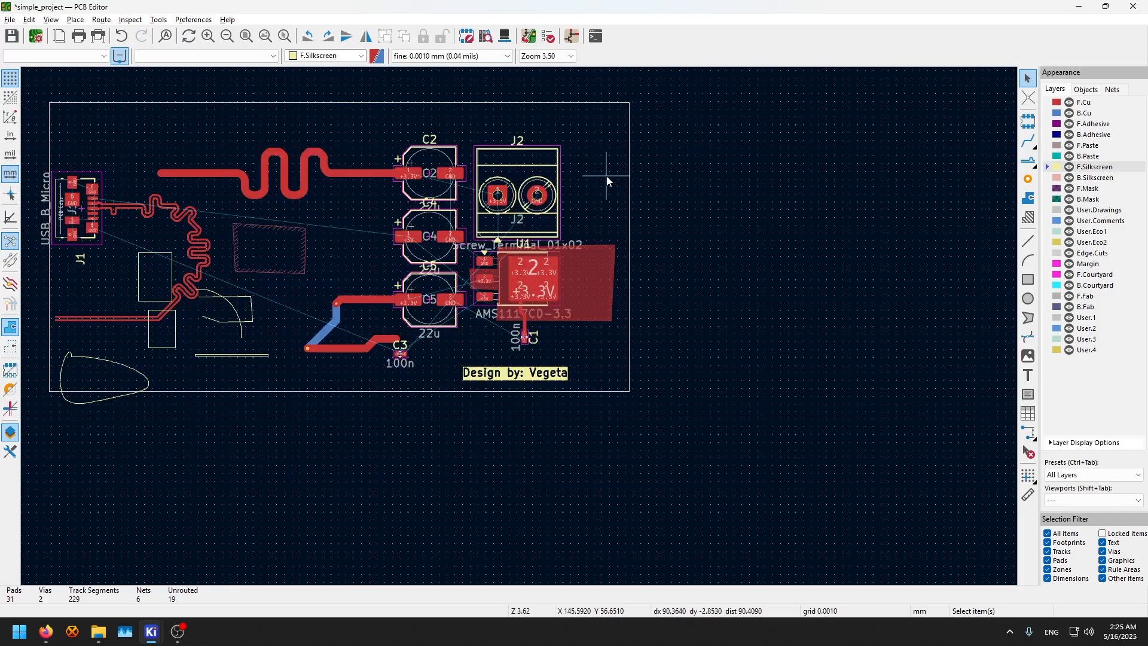
# Try routing a +3.3V track on F.Cu from J2 pad 1 to C2 pad 1, and toggle the ratsnest off and on
pyautogui.scroll(4, 514, 291)
pyautogui.scroll(4, 633, 159)
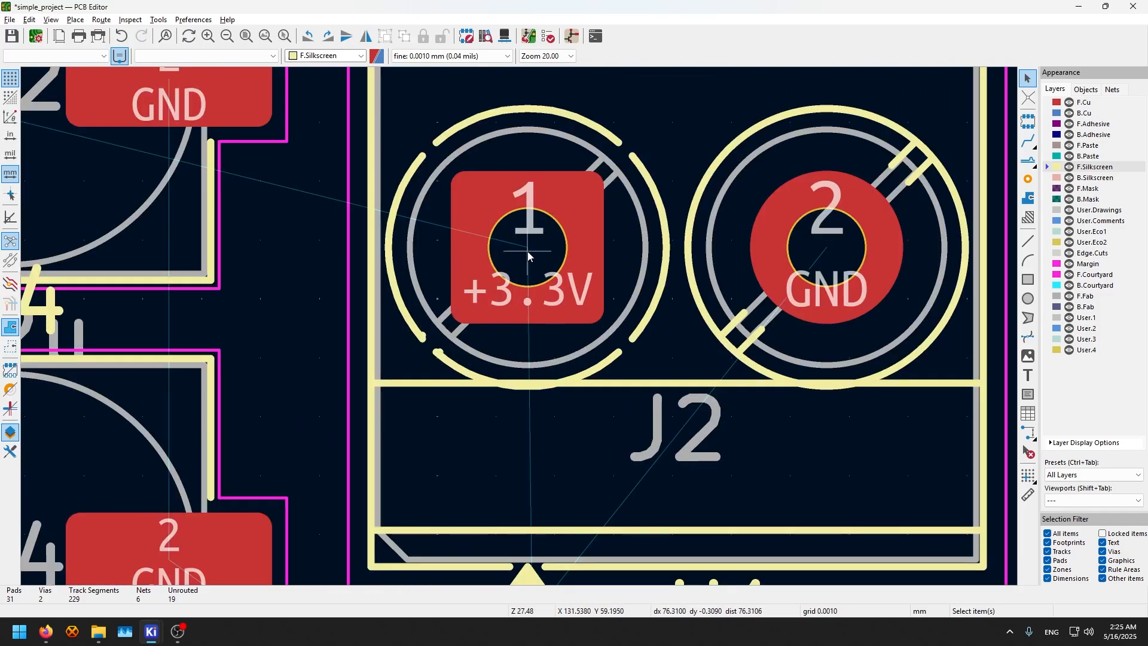
pyautogui.scroll(-2, 527, 251)
pyautogui.press('x')
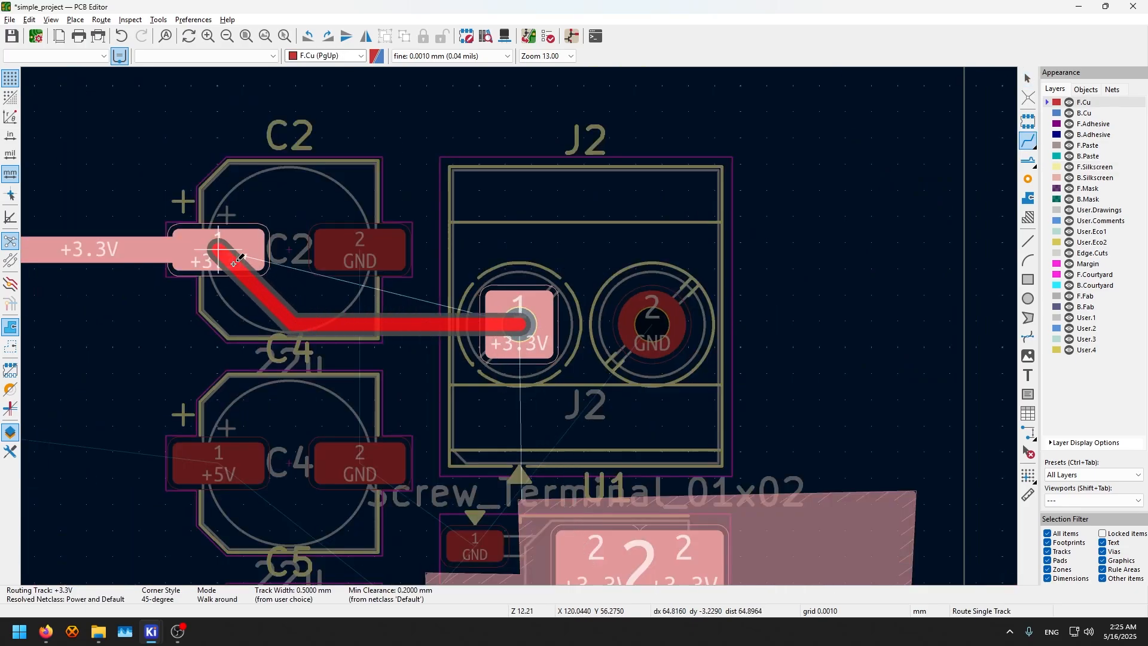
pyautogui.press('Escape')
pyautogui.press('Escape')
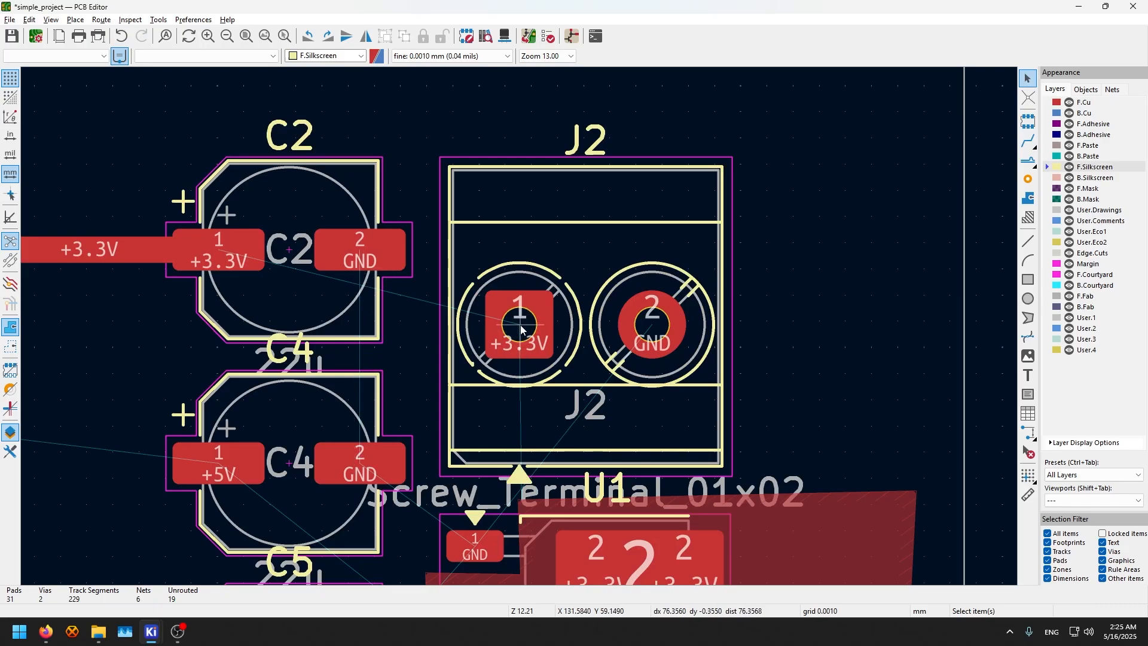
pyautogui.click(11, 242)
pyautogui.click(11, 242)
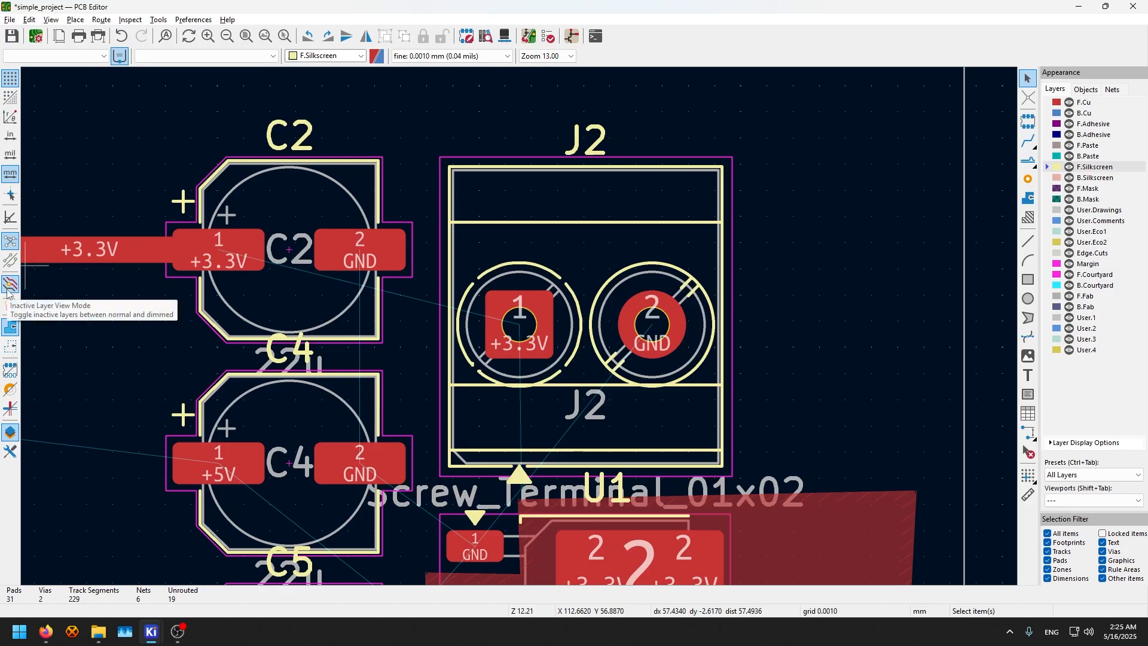
# Make F.Cu the active layer and dim the inactive layers across the whole board view
pyautogui.press('Home')
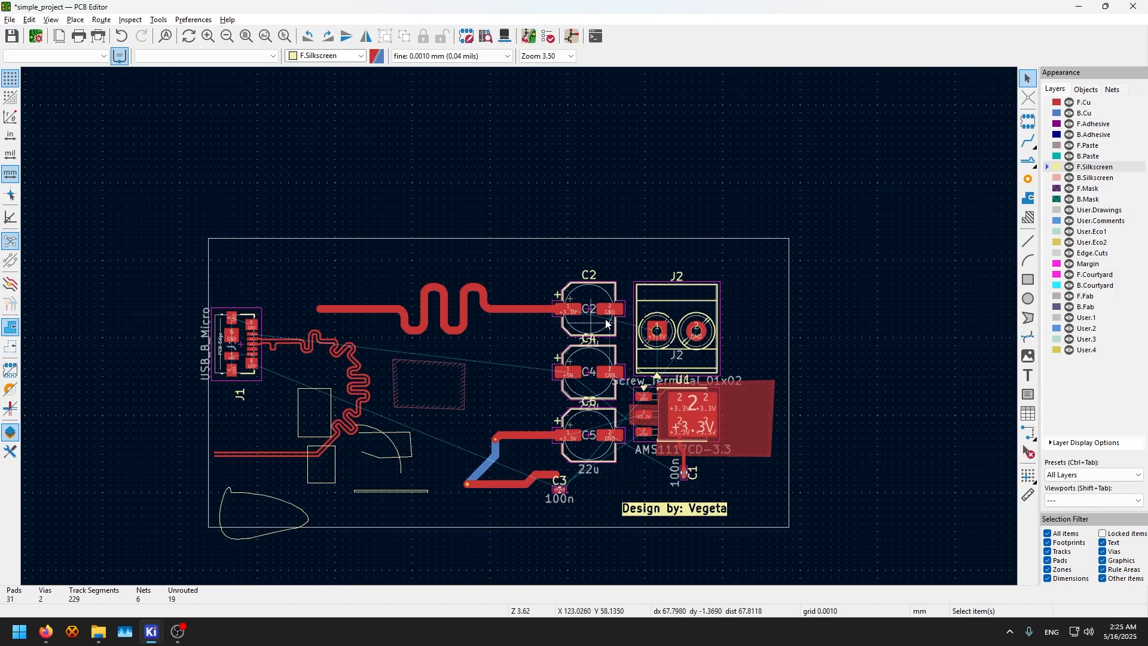
pyautogui.click(1087, 103)
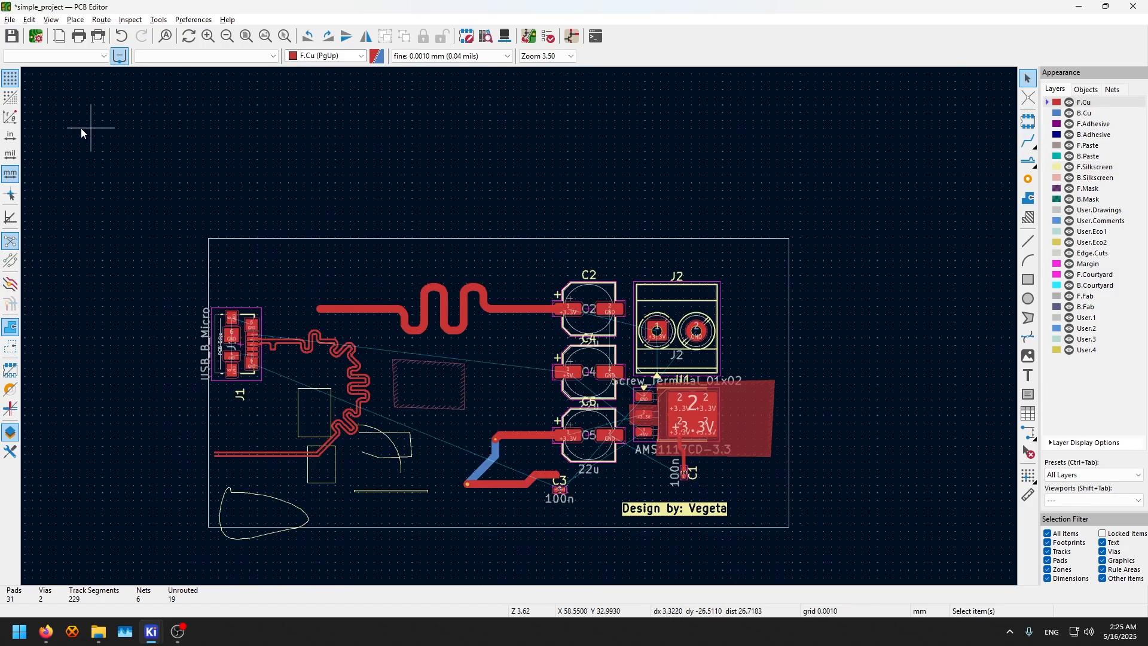
pyautogui.click(4, 288)
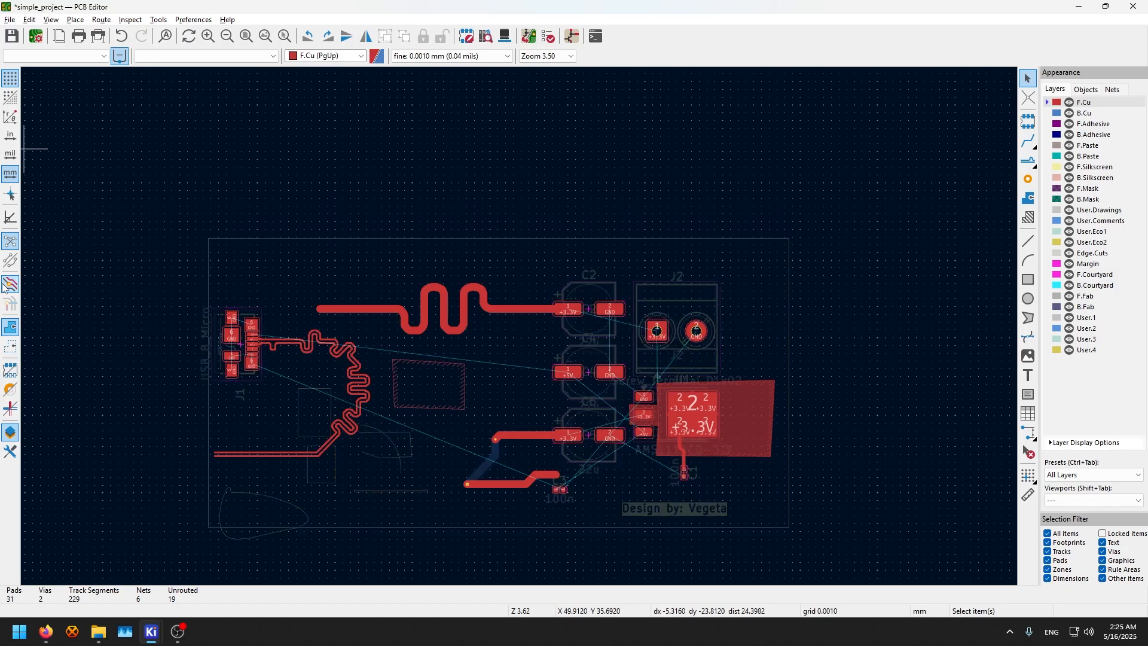
pyautogui.click(3, 288)
pyautogui.click(4, 287)
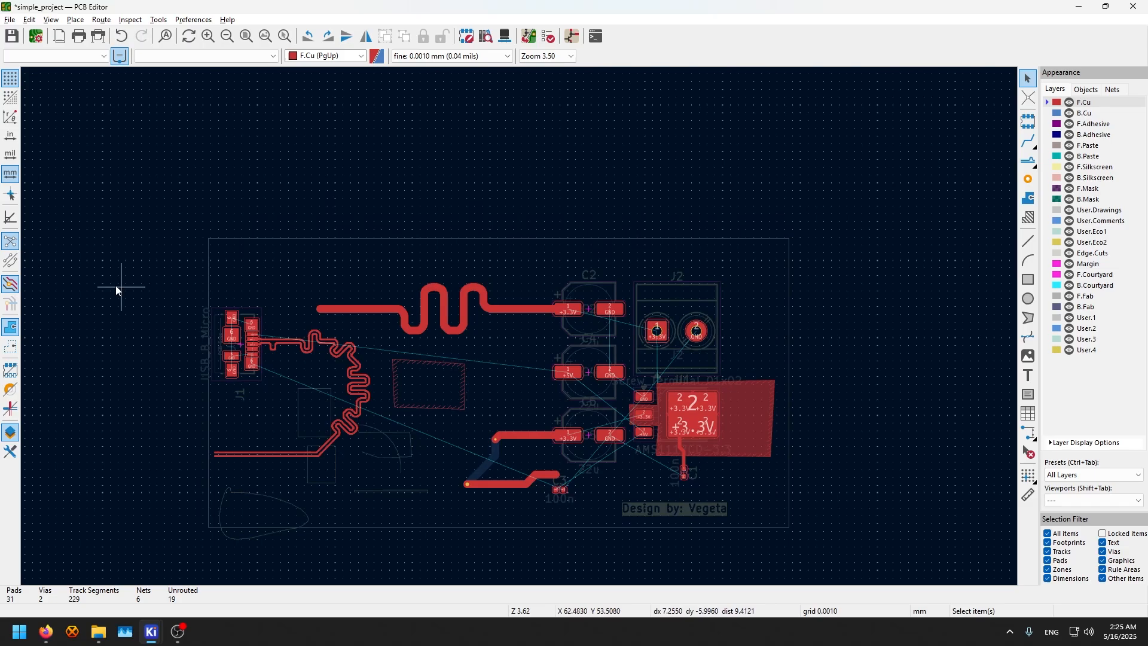
# Restore normal display of the inactive layers, and switch zones to outlines only and back to filled
pyautogui.click(4, 288)
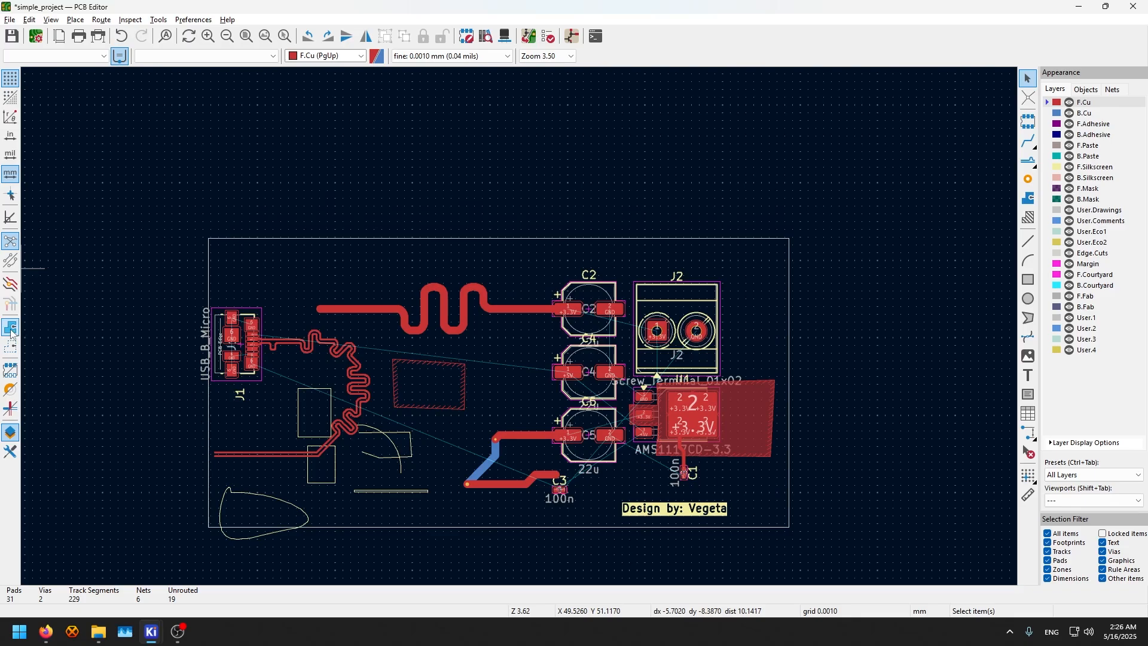
pyautogui.click(14, 353)
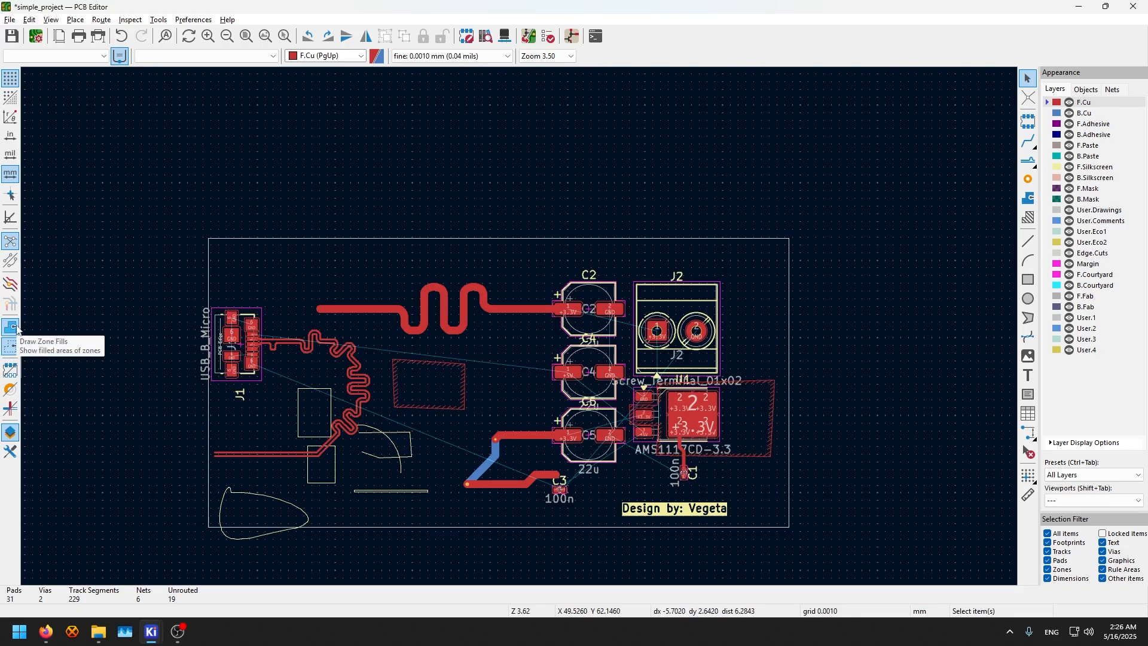
pyautogui.click(16, 328)
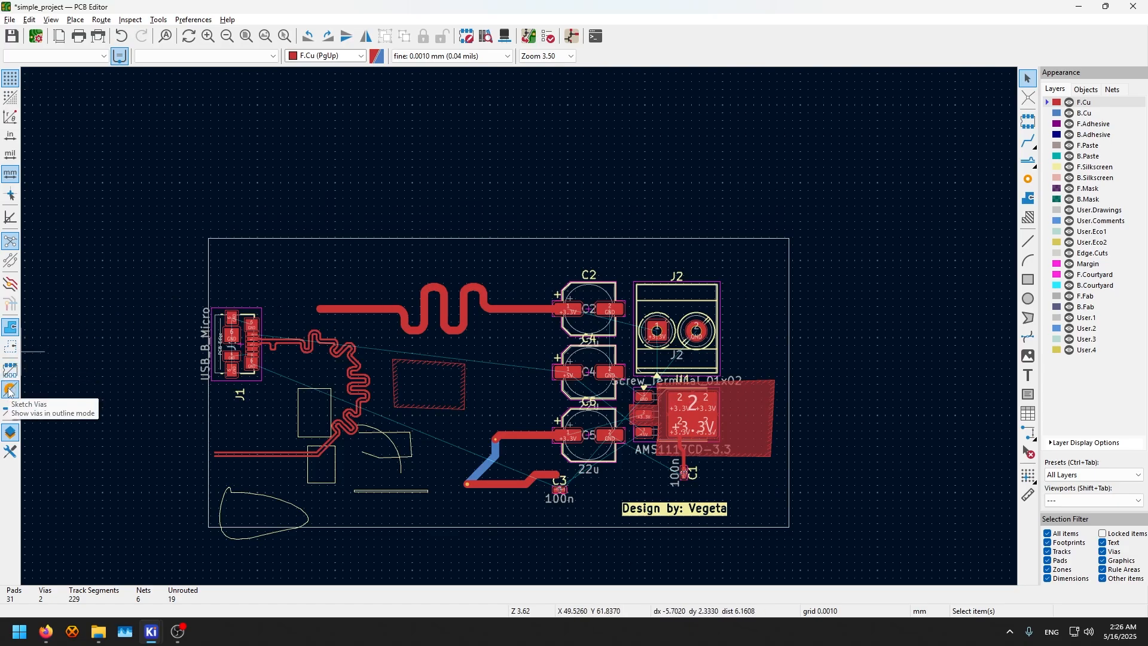
# Examine the +3.3V via, and toggle outline display of pads and tracks around C2 and J2 on and back off
pyautogui.scroll(5, 422, 502)
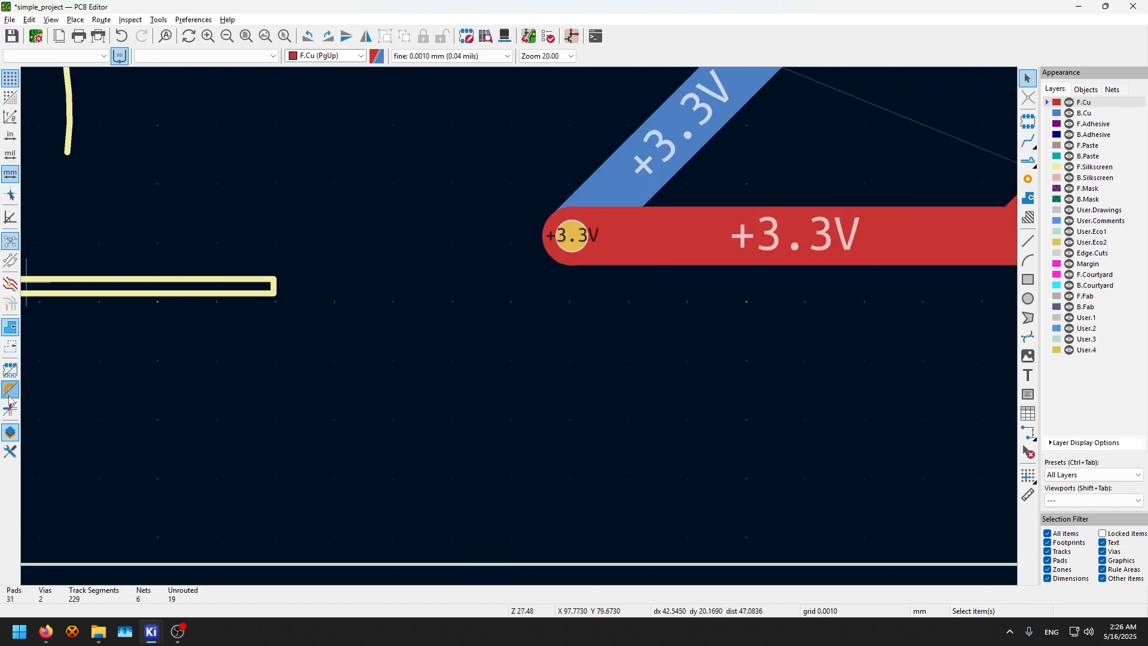
pyautogui.scroll(-5, 502, 505)
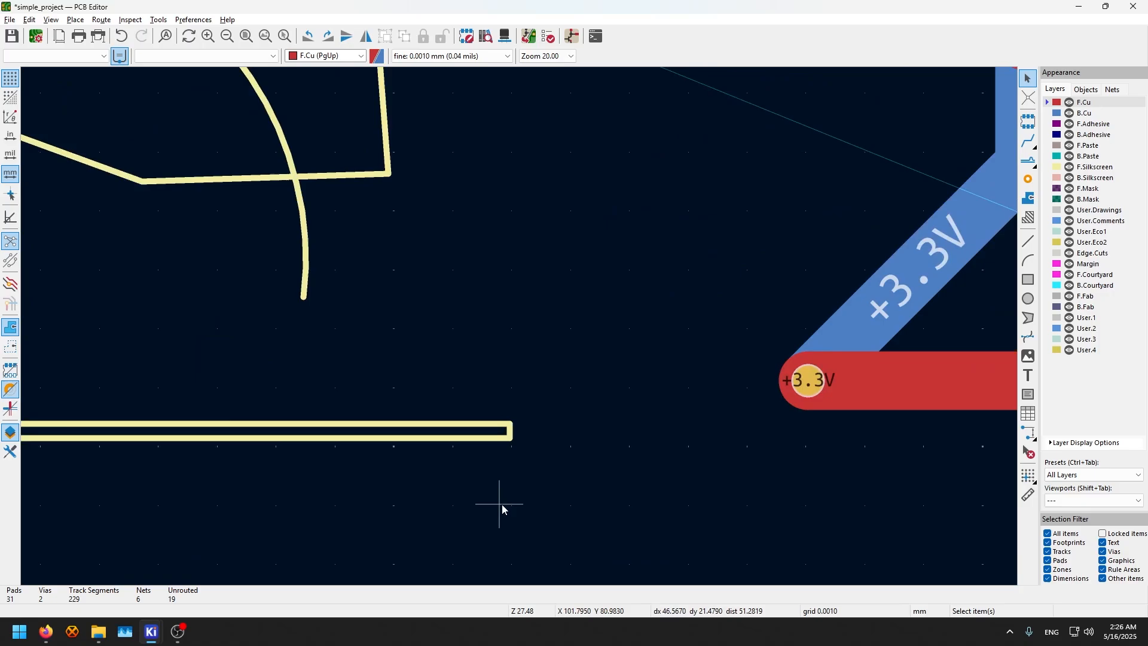
pyautogui.scroll(3, 515, 324)
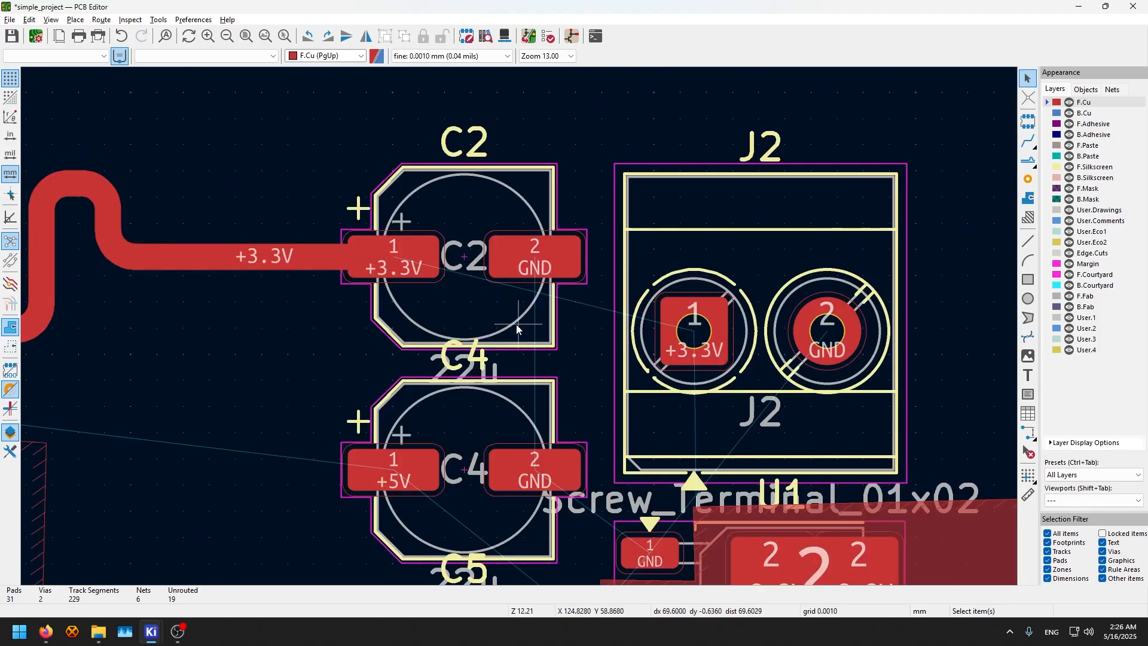
pyautogui.click(11, 372)
pyautogui.click(13, 374)
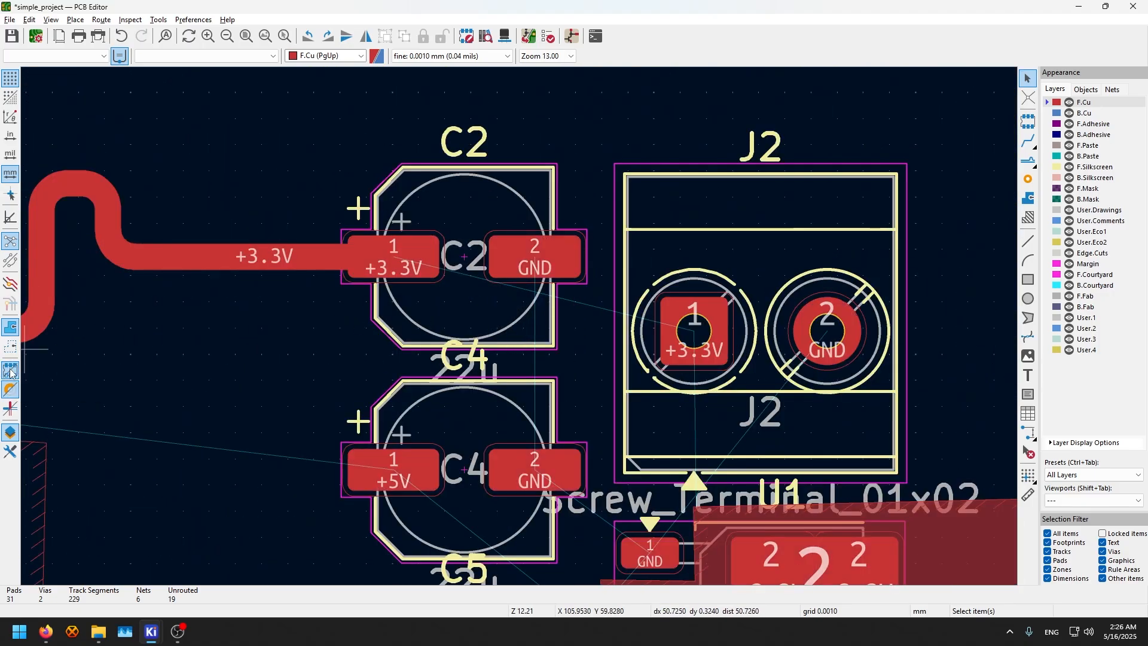
pyautogui.click(6, 411)
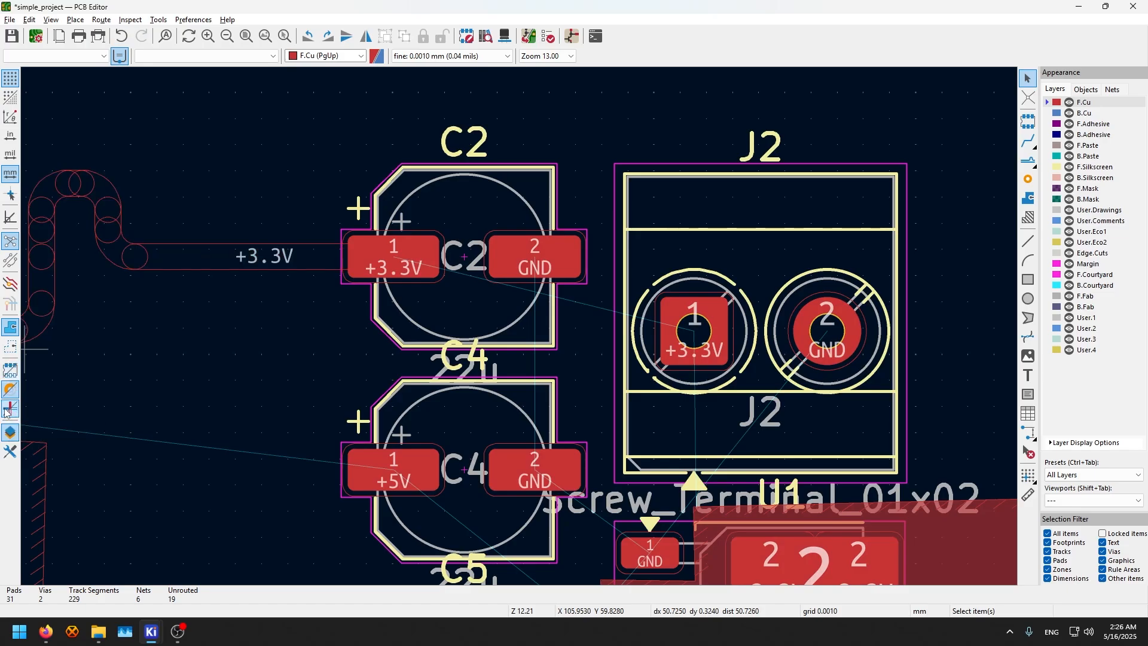
pyautogui.click(7, 412)
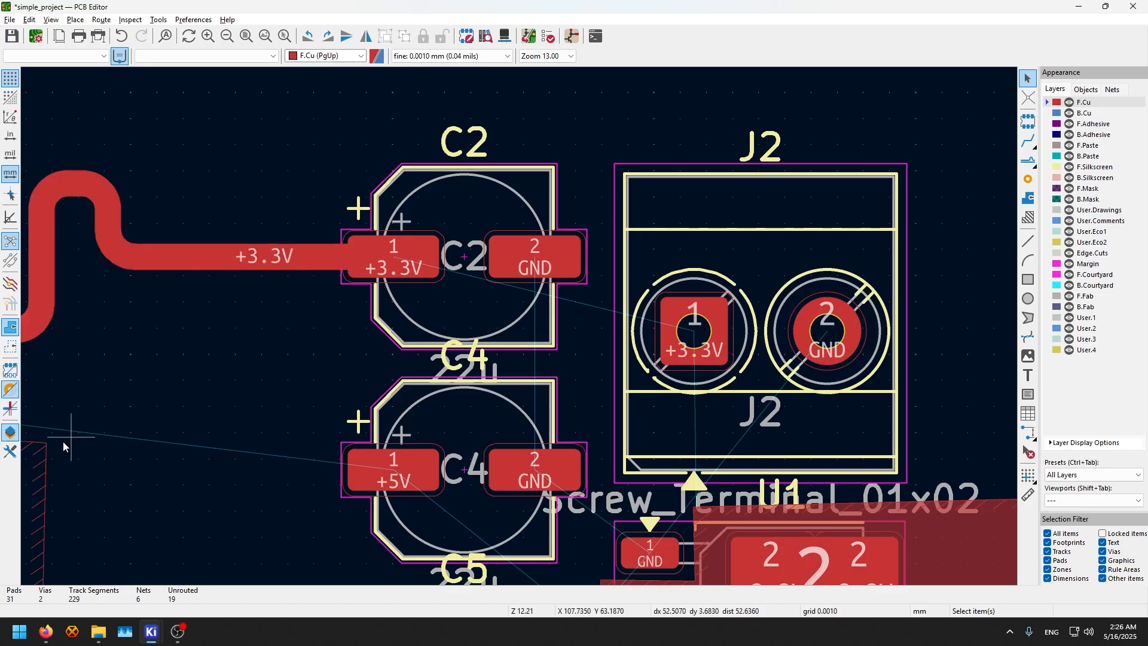
# Hide and reshow the layer appearance manager, and view footprint C2's properties before closing the properties manager
pyautogui.click(10, 433)
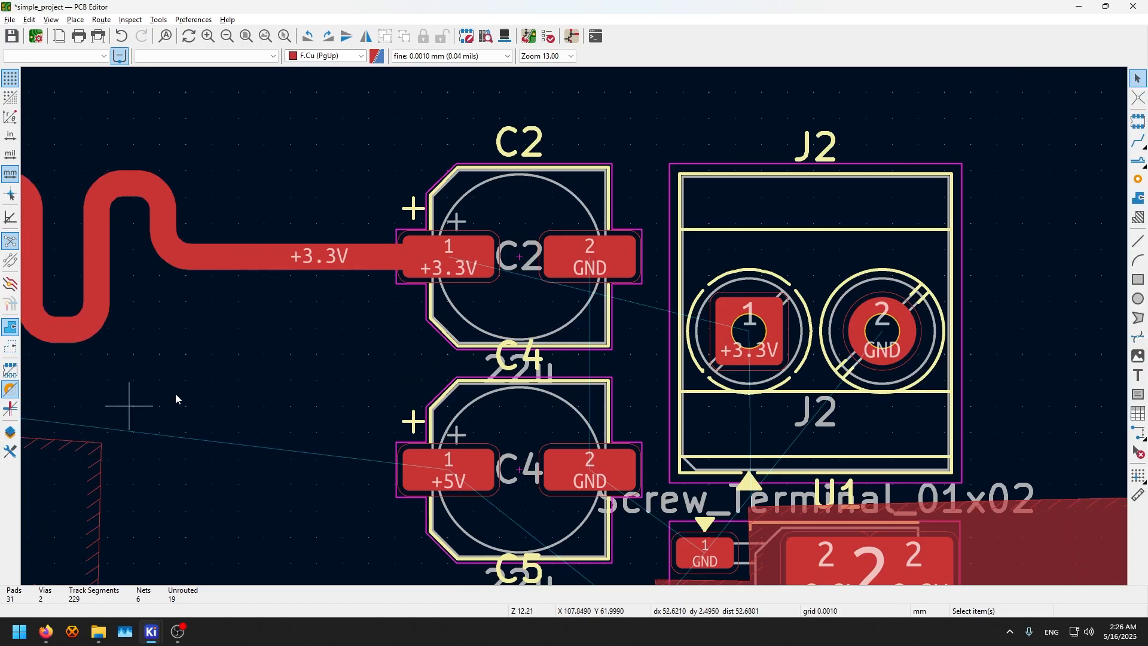
pyautogui.click(10, 433)
pyautogui.click(11, 453)
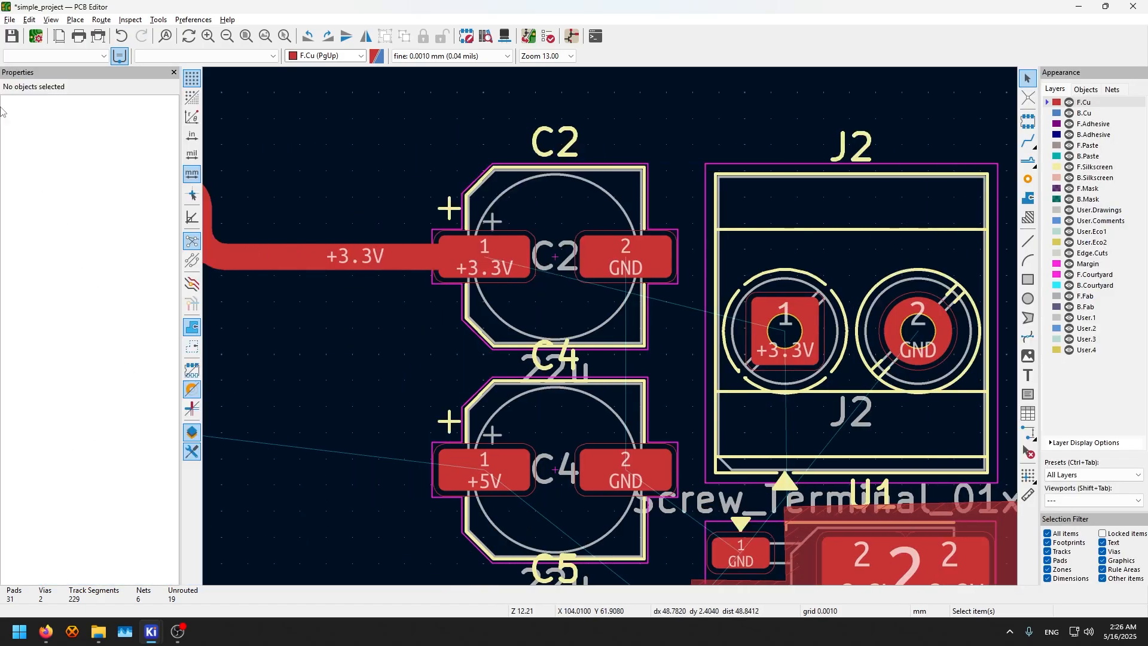
pyautogui.click(558, 201)
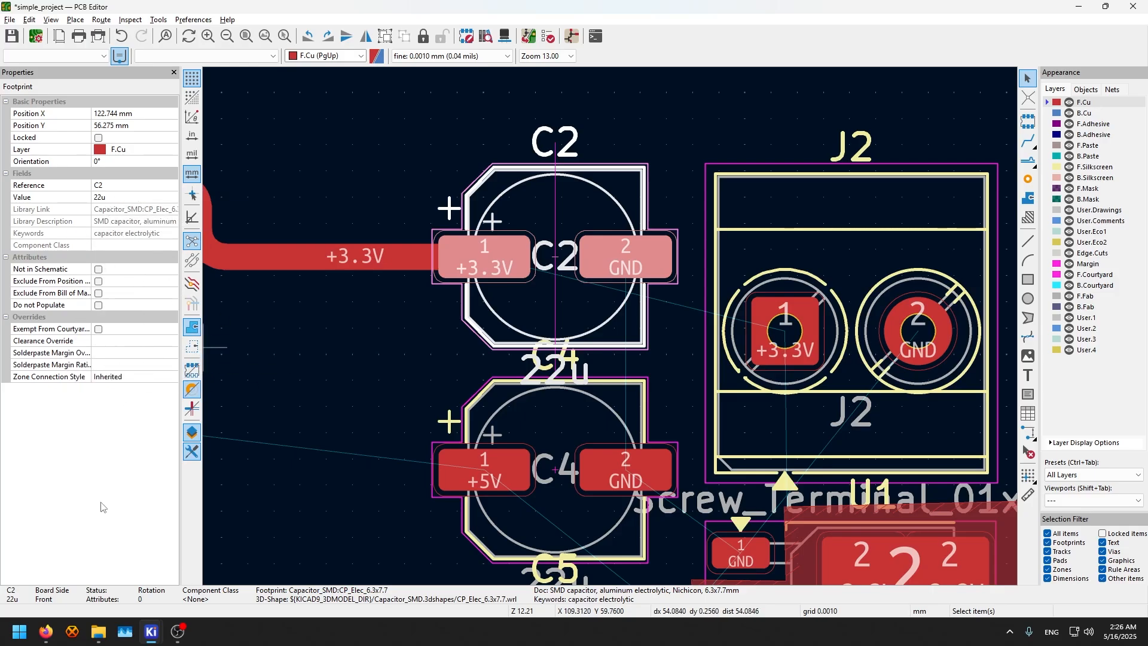
pyautogui.click(191, 457)
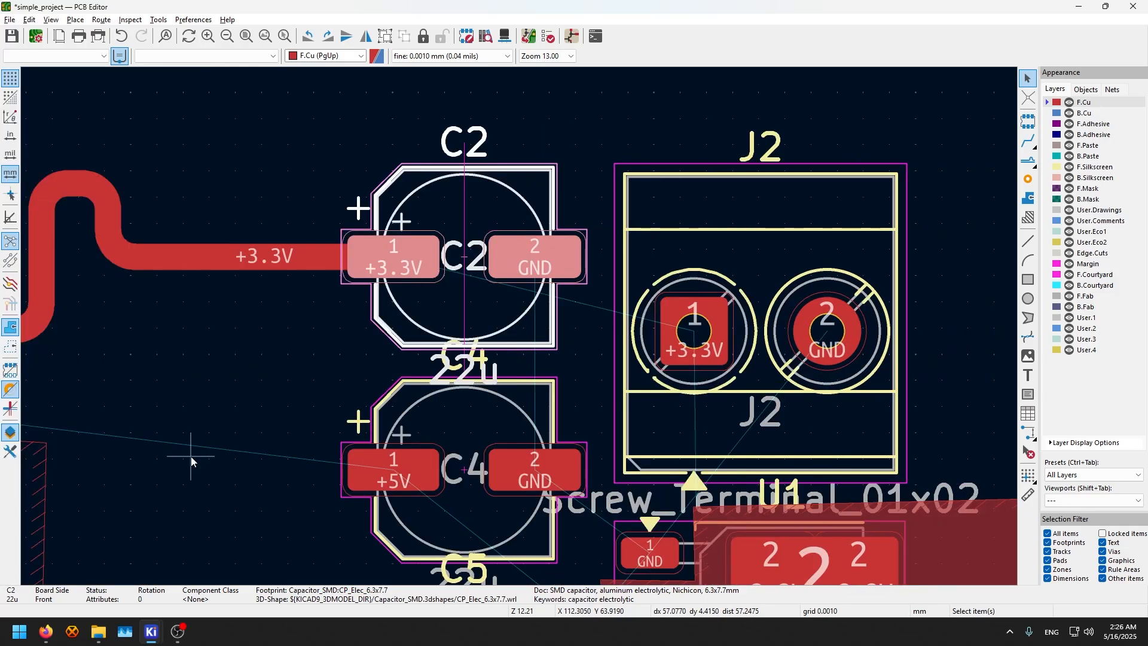
pyautogui.scroll(-3, 209, 379)
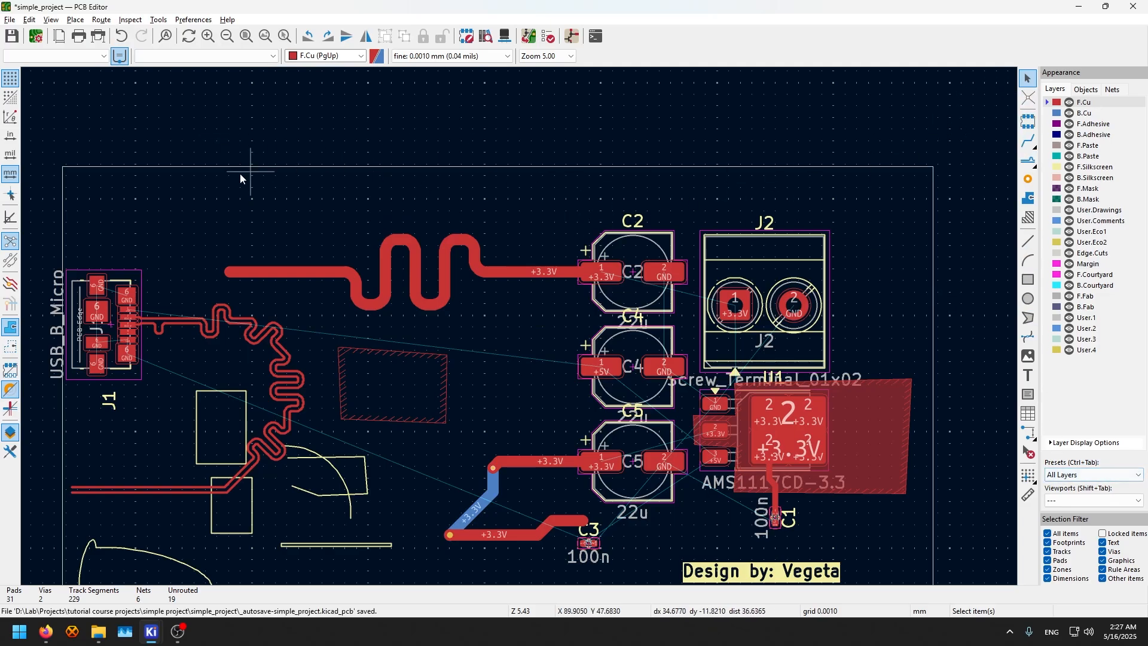
pyautogui.rightClick(557, 185)
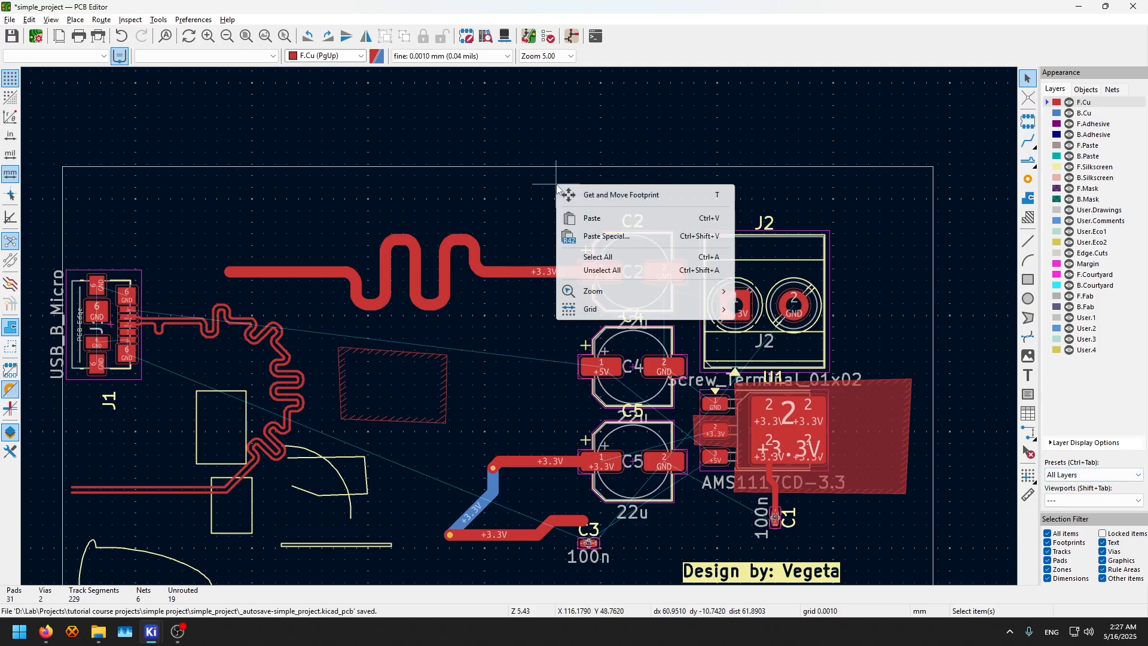
pyautogui.click(497, 192)
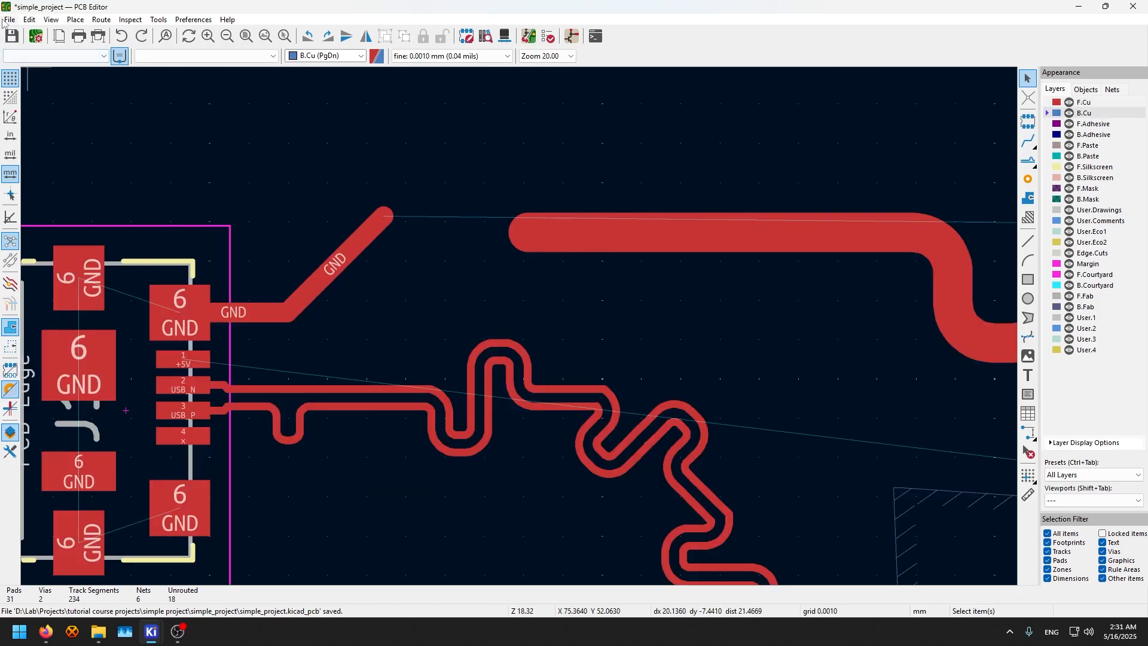
# Save the board, look through the export and fabrication output formats, and open the Gerber plot settings
pyautogui.scroll(-5, 486, 210)
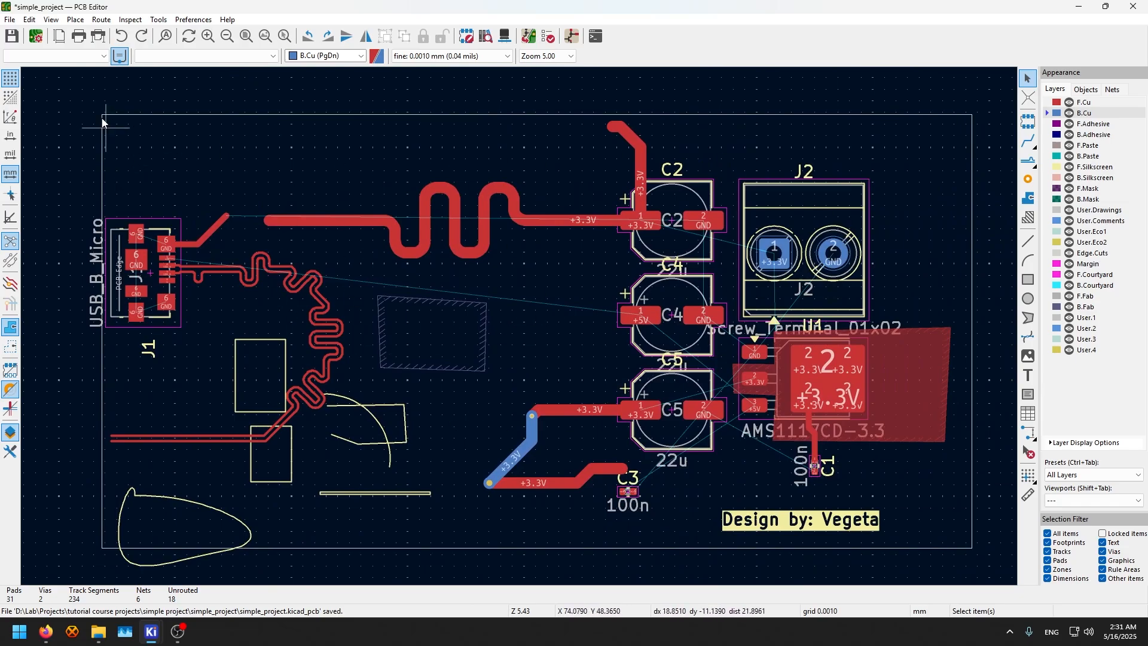
pyautogui.click(11, 34)
pyautogui.click(10, 19)
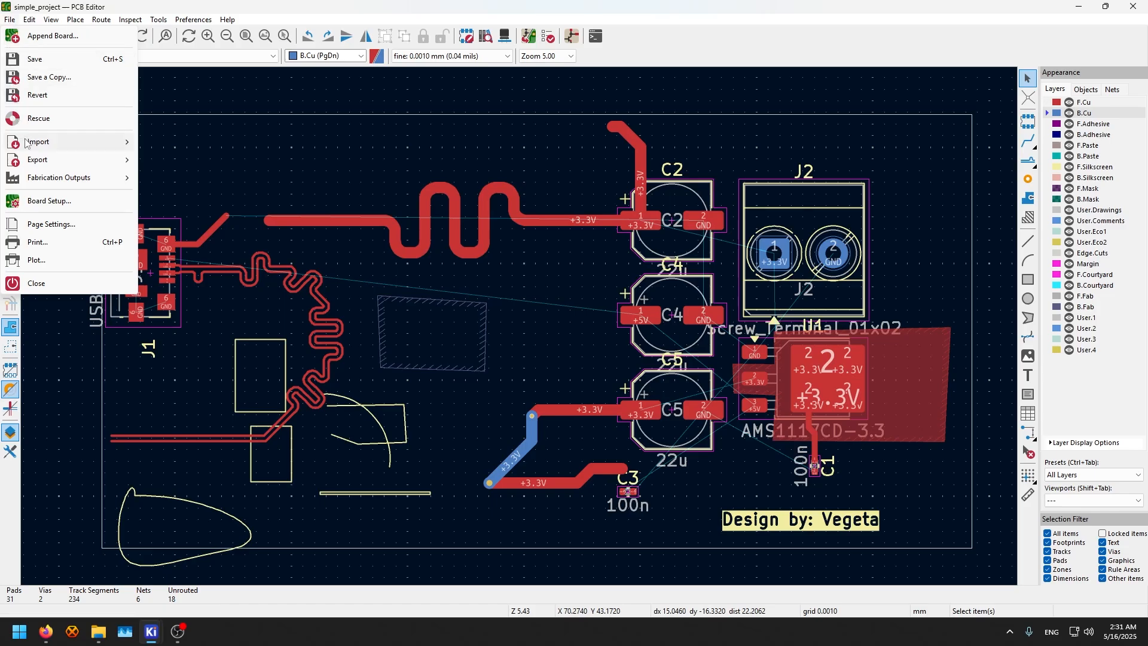
pyautogui.moveTo(46, 163)
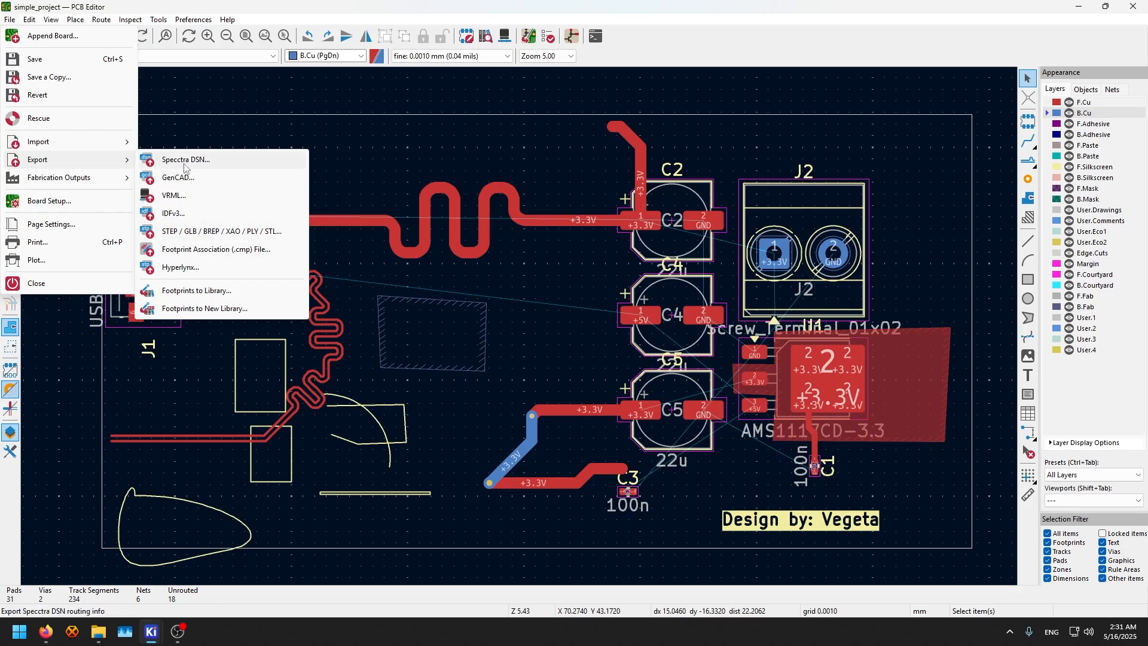
pyautogui.moveTo(119, 141)
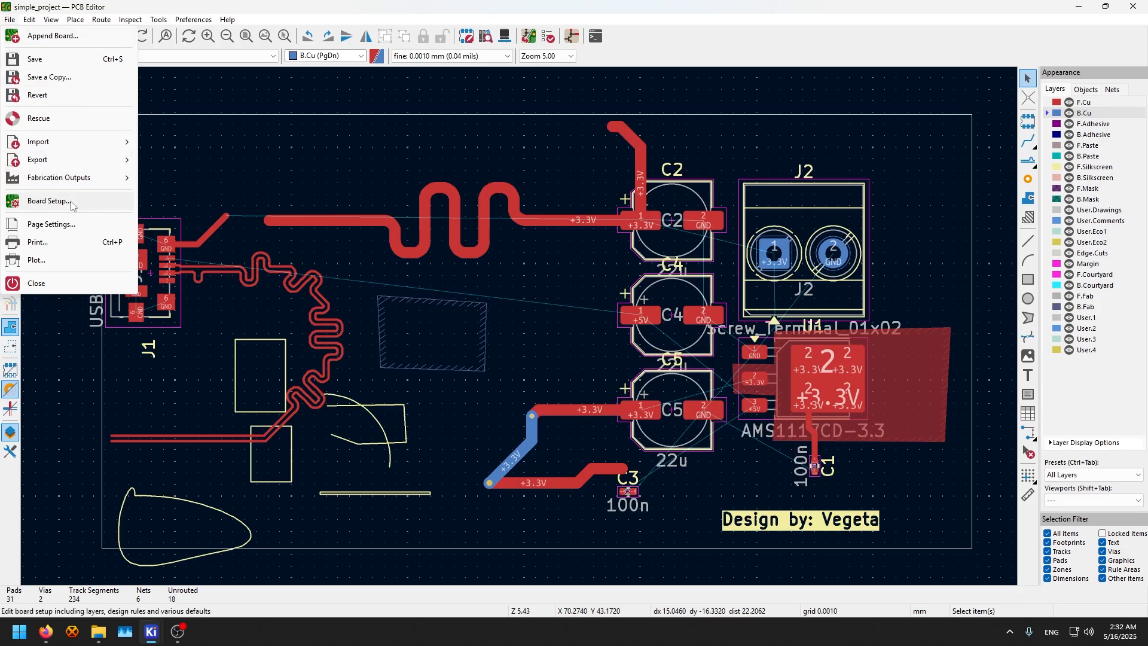
pyautogui.moveTo(78, 184)
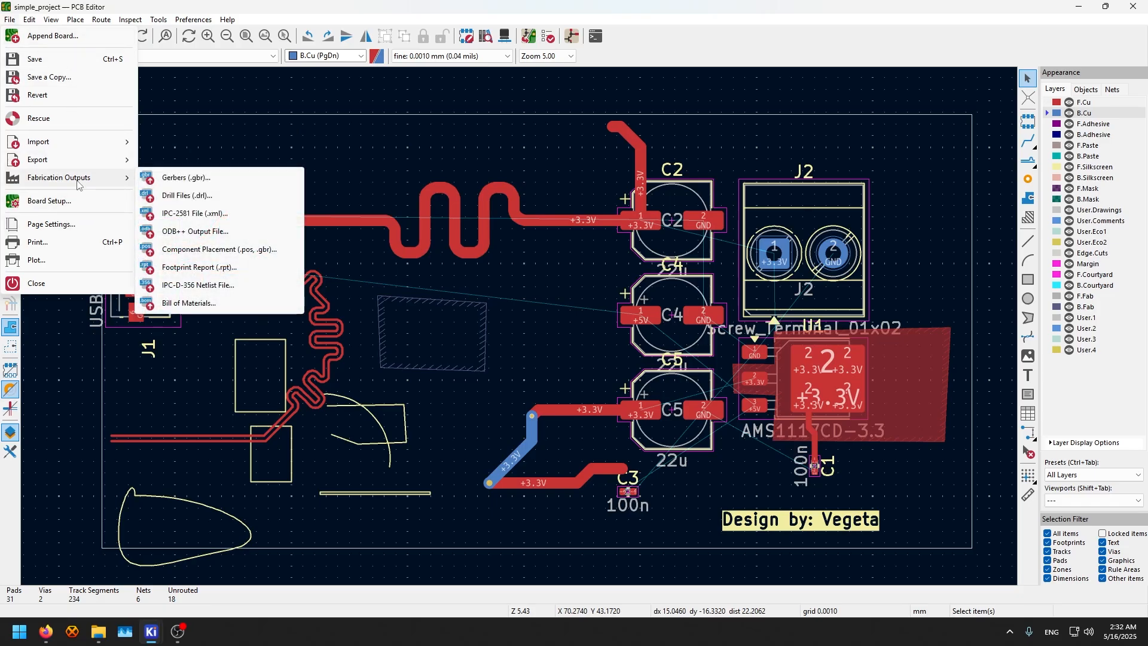
pyautogui.click(202, 178)
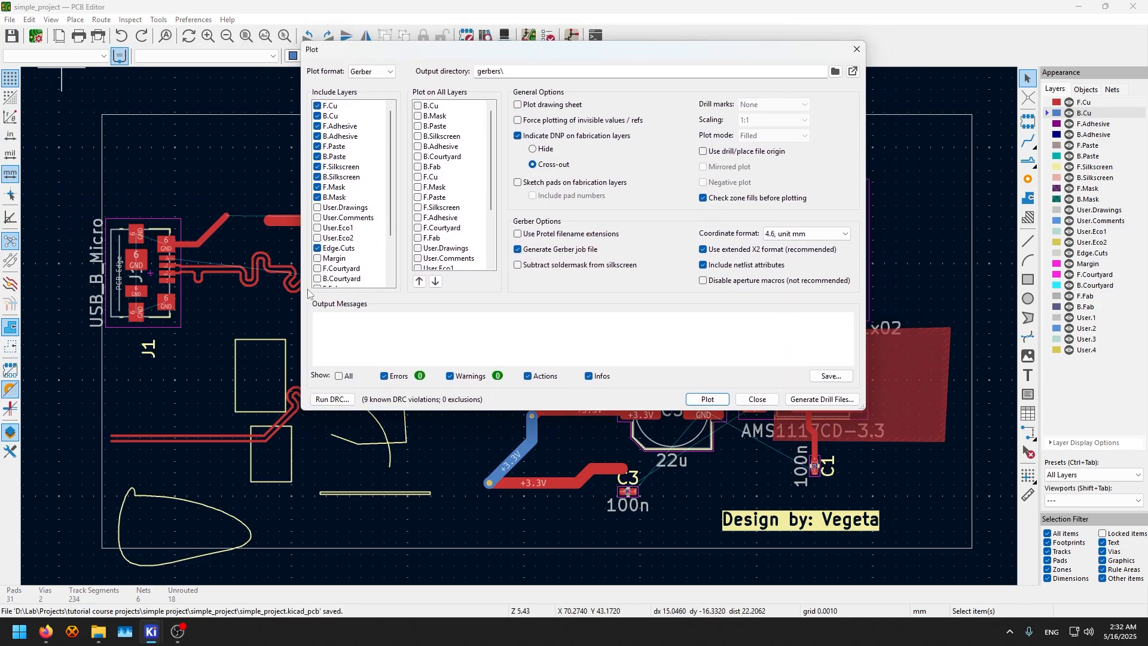
# Switch to the KiCad project manager and open the simple_project folder in File Explorer
pyautogui.click(99, 632)
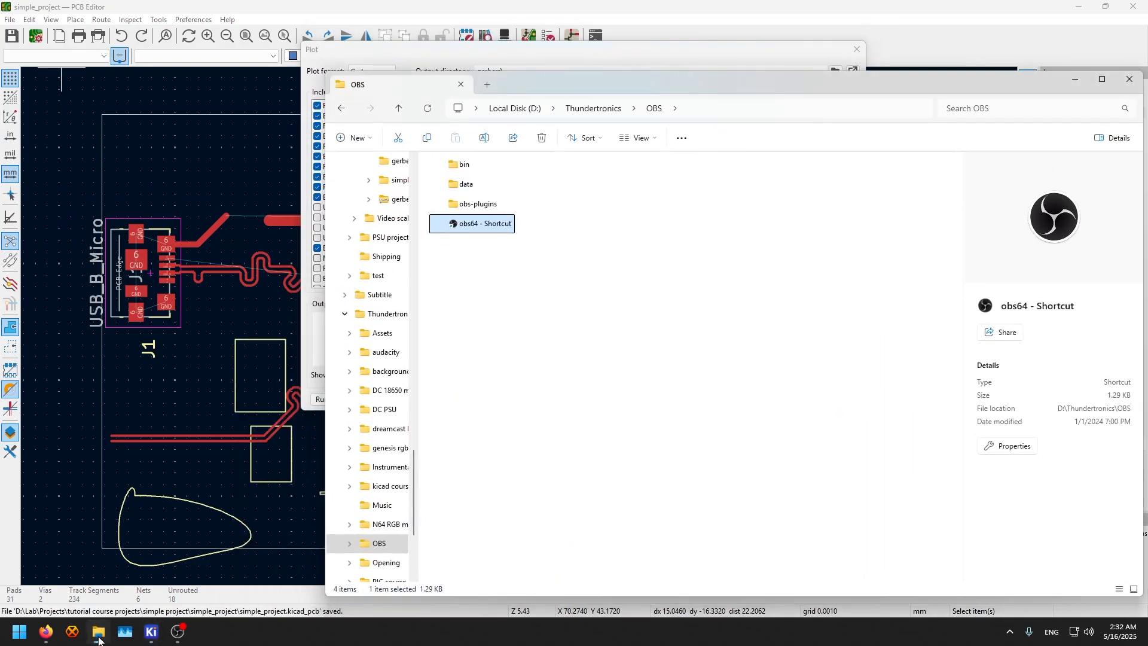
pyautogui.click(99, 635)
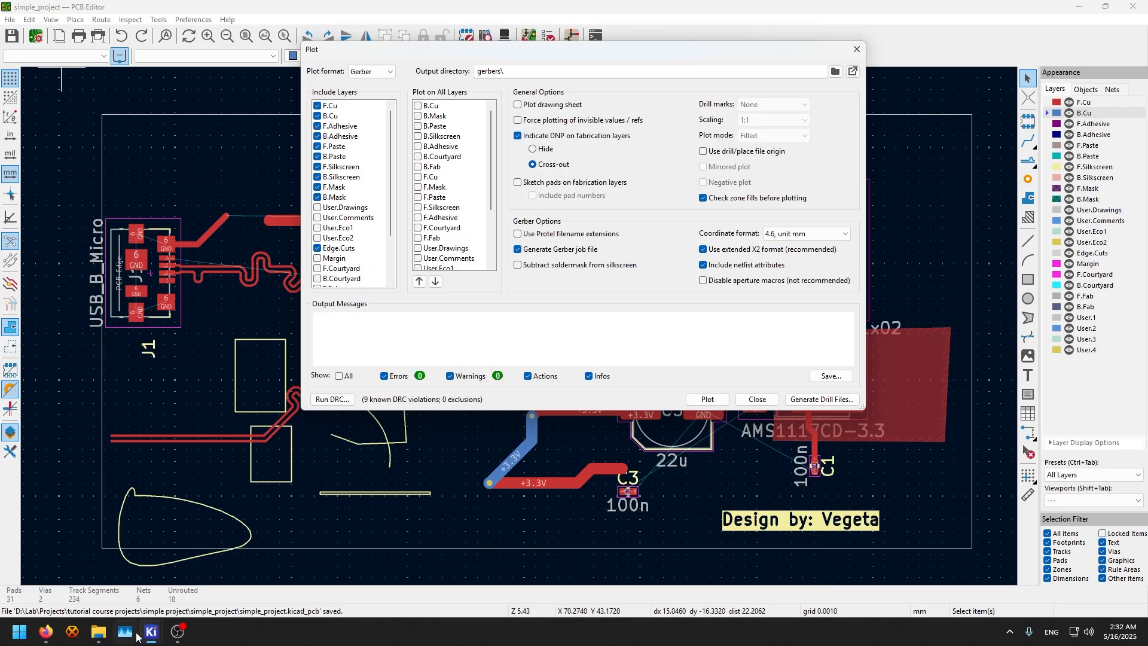
pyautogui.moveTo(151, 632)
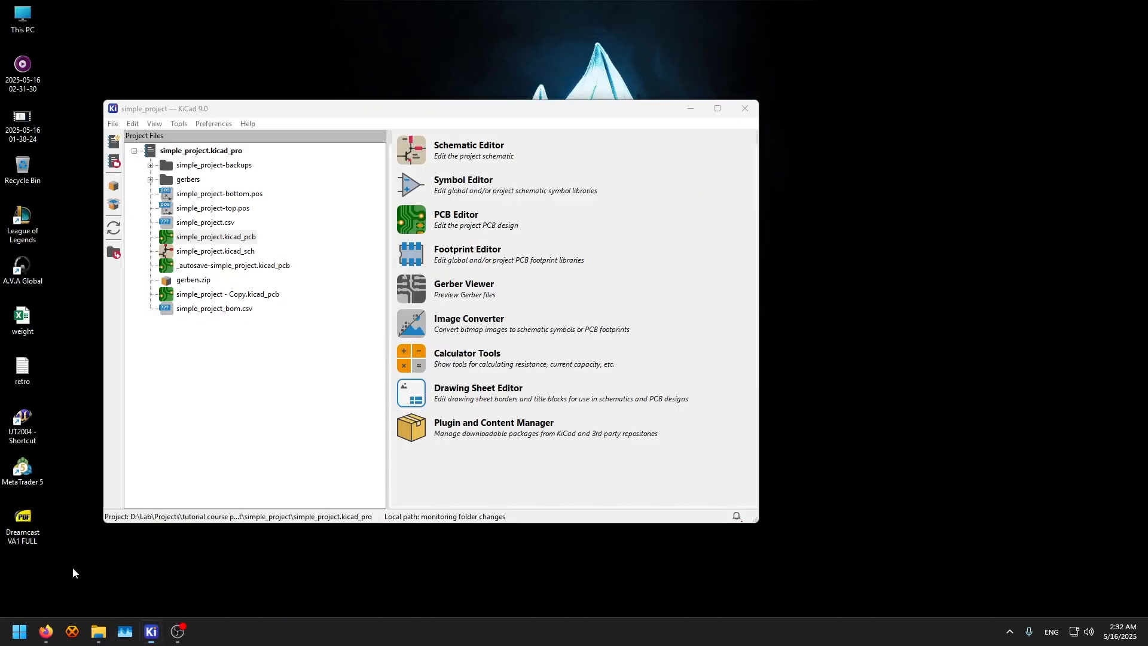
pyautogui.click(63, 574)
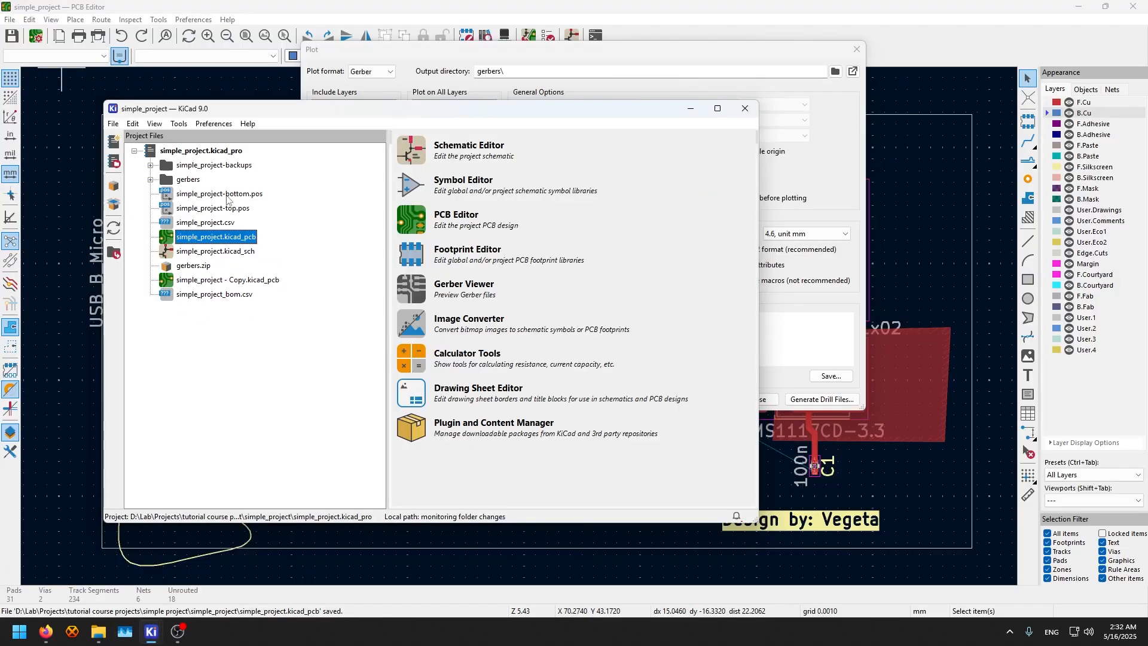
pyautogui.click(116, 256)
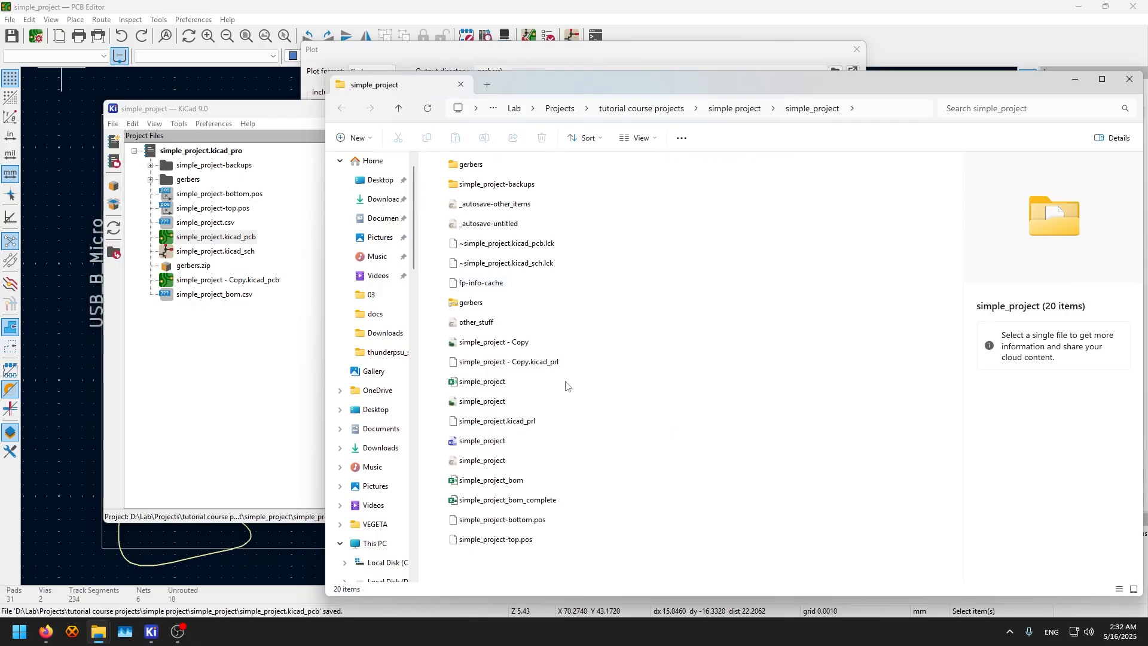
# Permanently delete all existing files in the gerbers folder and return to the plot settings
pyautogui.doubleClick(471, 170)
pyautogui.moveTo(607, 498); pyautogui.dragTo(484, 137)
pyautogui.hotkey('shift', 'Delete')
pyautogui.press('Return')
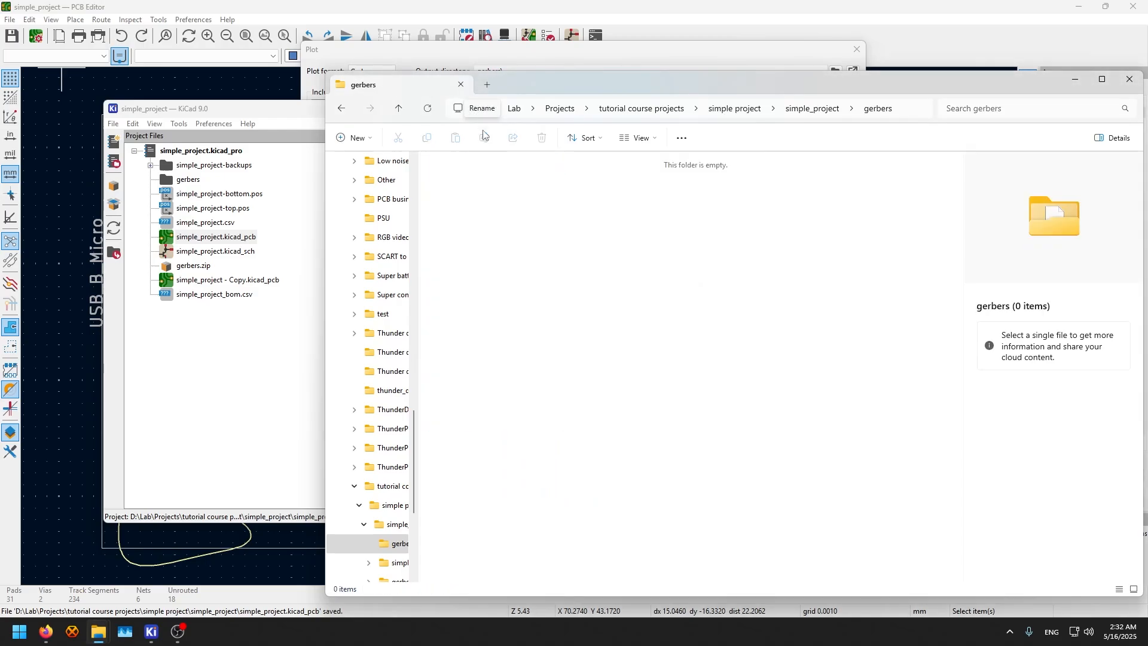
pyautogui.click(446, 48)
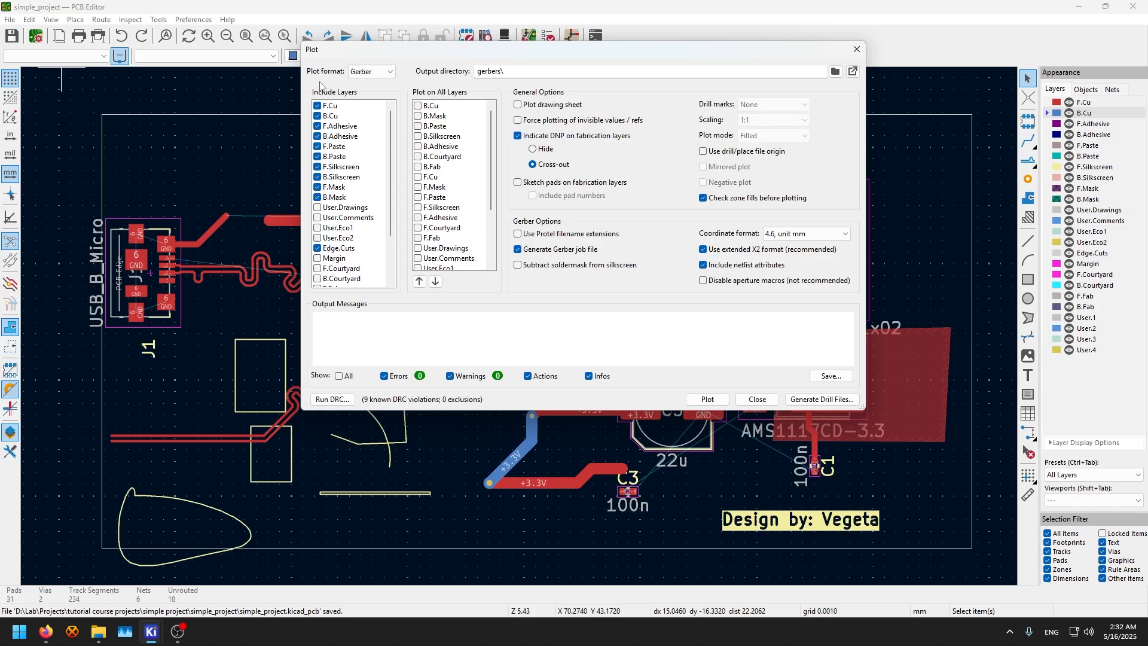
# Keep Gerber as the plot format and review the full list of layers included in the plot
pyautogui.click(388, 72)
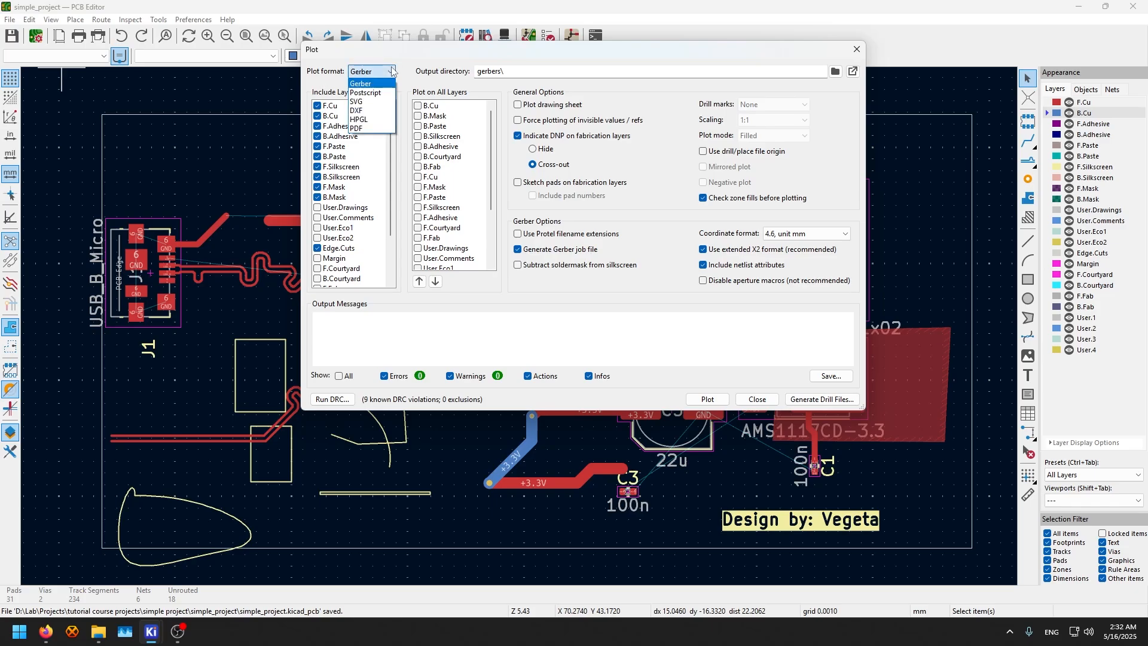
pyautogui.click(384, 87)
pyautogui.scroll(-2, 355, 237)
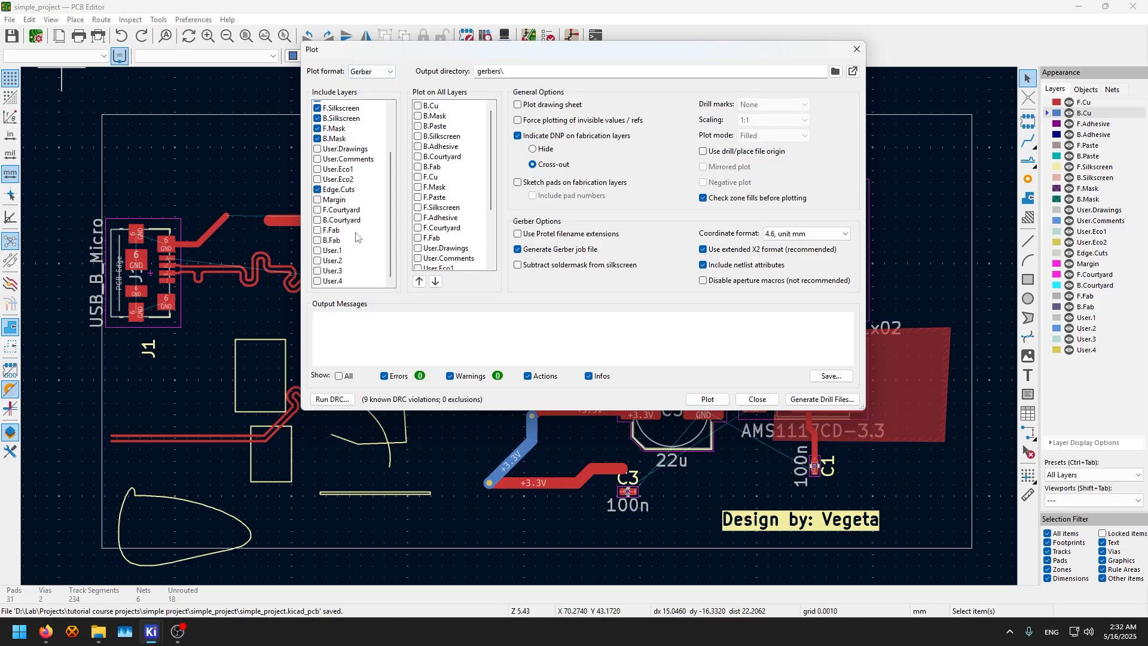
pyautogui.scroll(2, 359, 233)
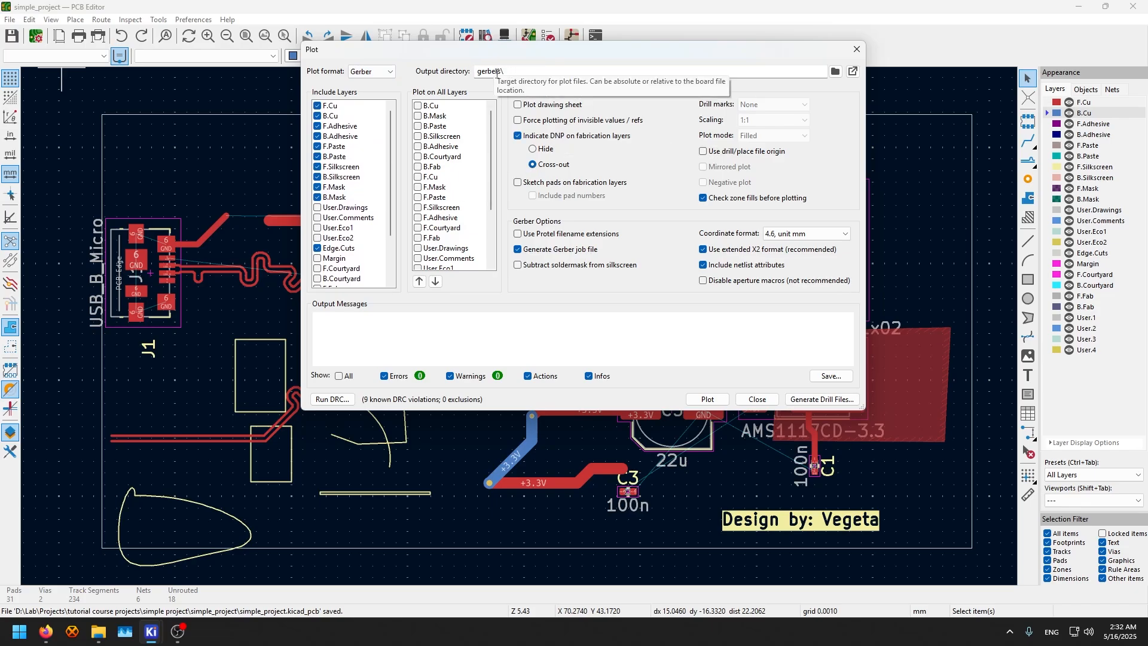
# Check the gerbers output folder's path in File Explorer and return to the plot settings
pyautogui.moveTo(99, 632)
pyautogui.moveTo(154, 564)
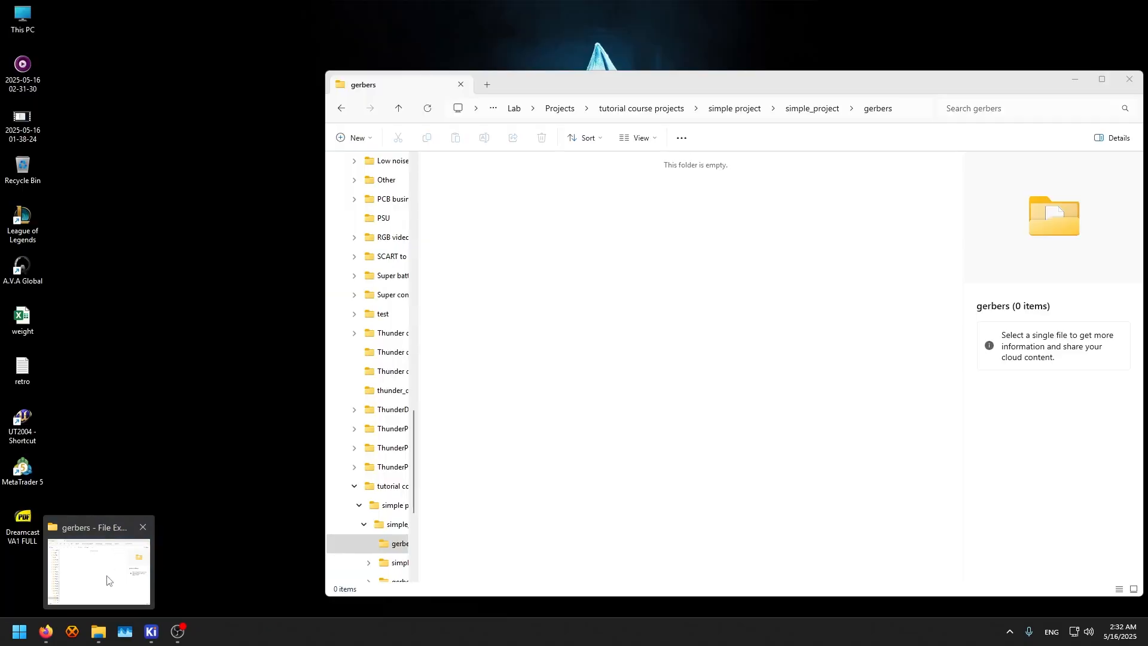
pyautogui.click(120, 568)
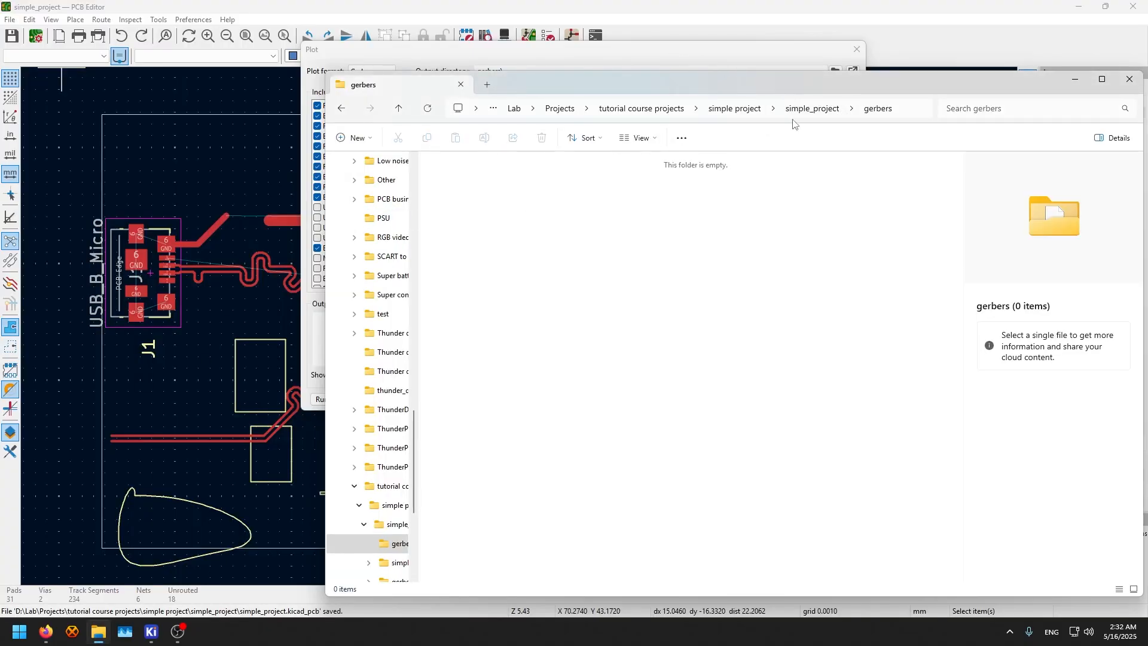
pyautogui.click(698, 62)
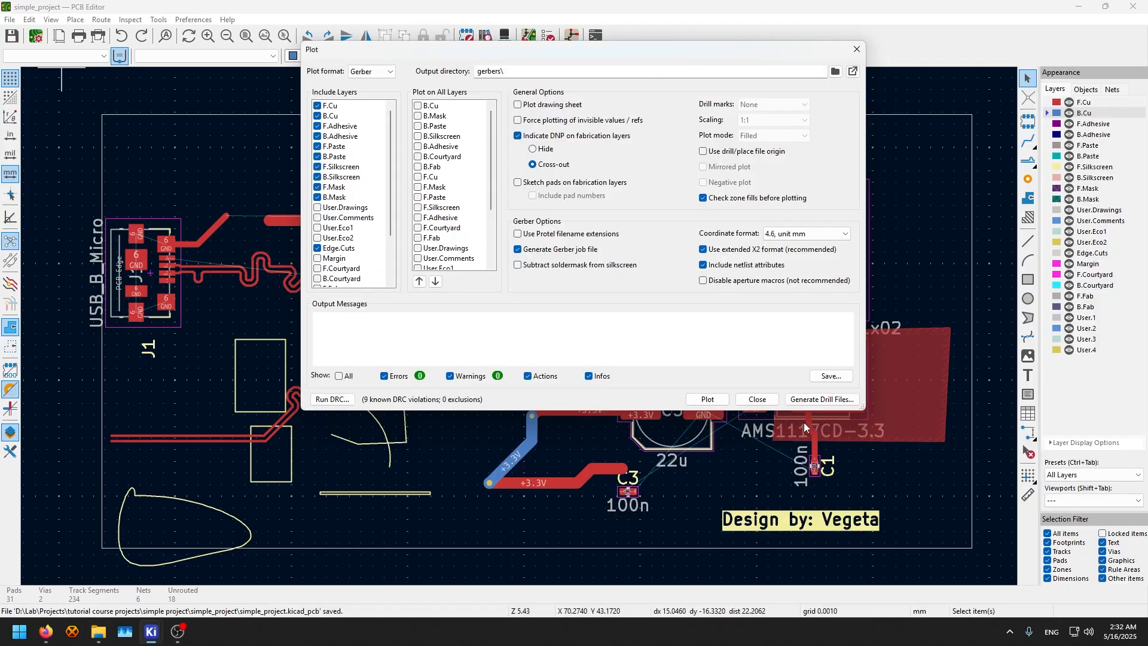
# Plot the Gerber files for the included layers and generate Excellon drill files into the gerbers folder
pyautogui.click(707, 399)
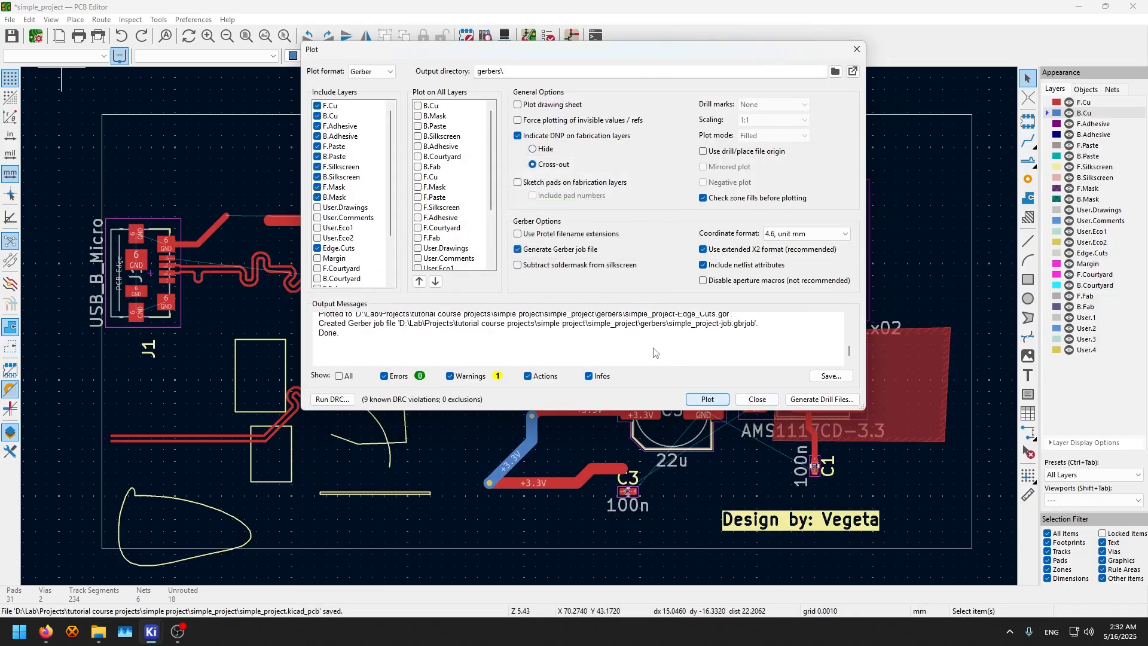
pyautogui.click(839, 400)
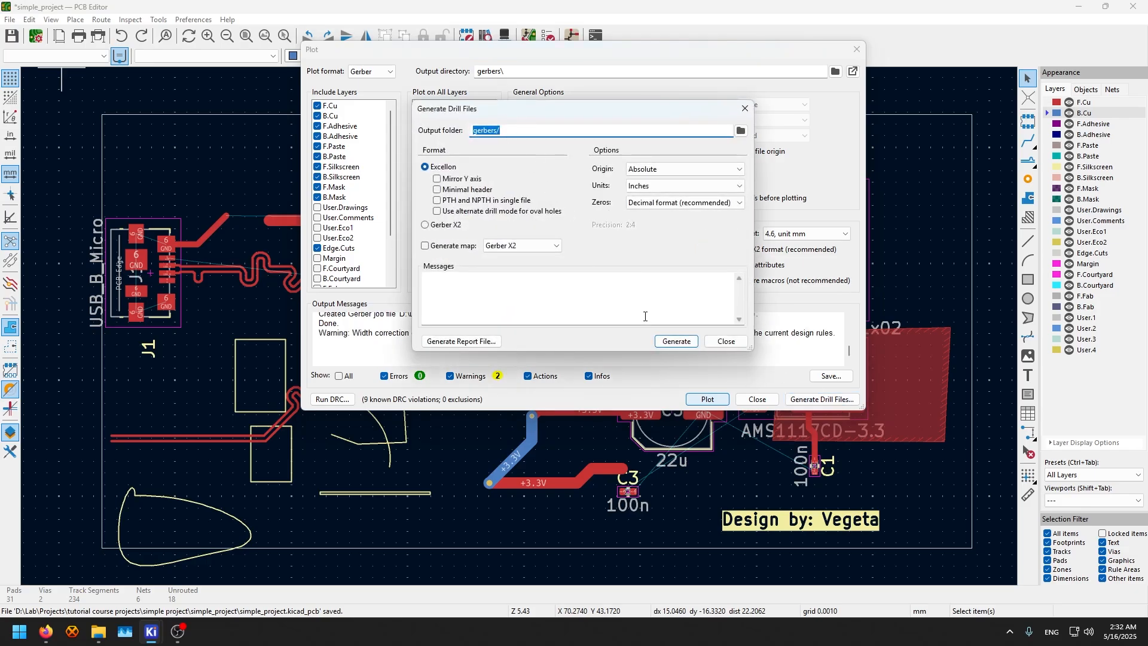
pyautogui.click(683, 344)
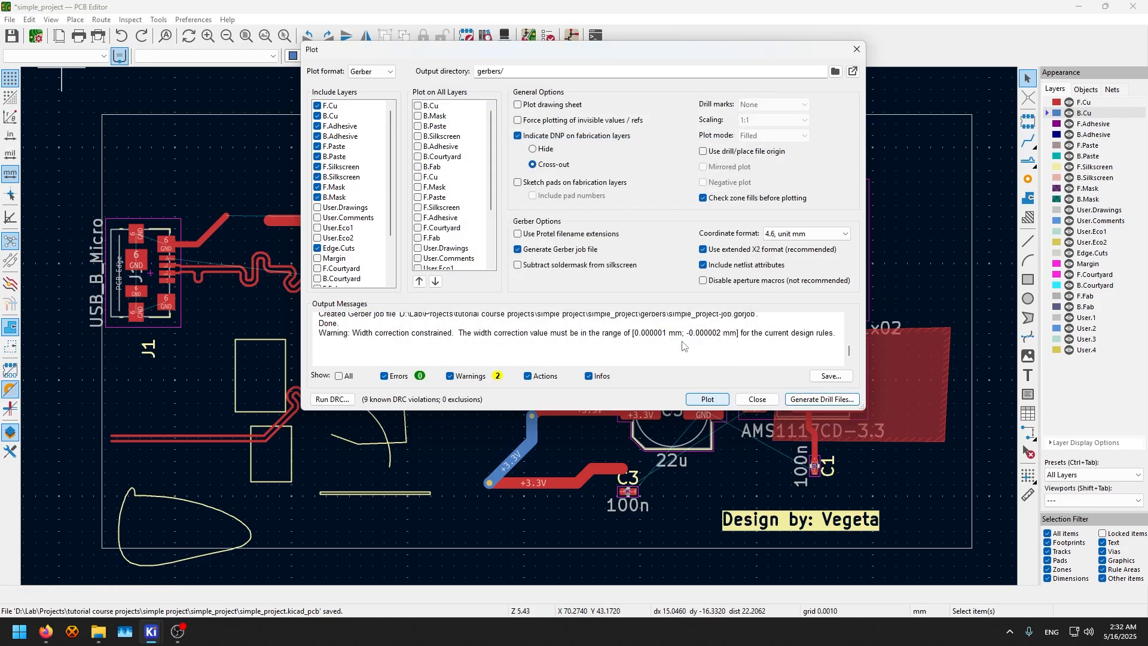
pyautogui.click(757, 399)
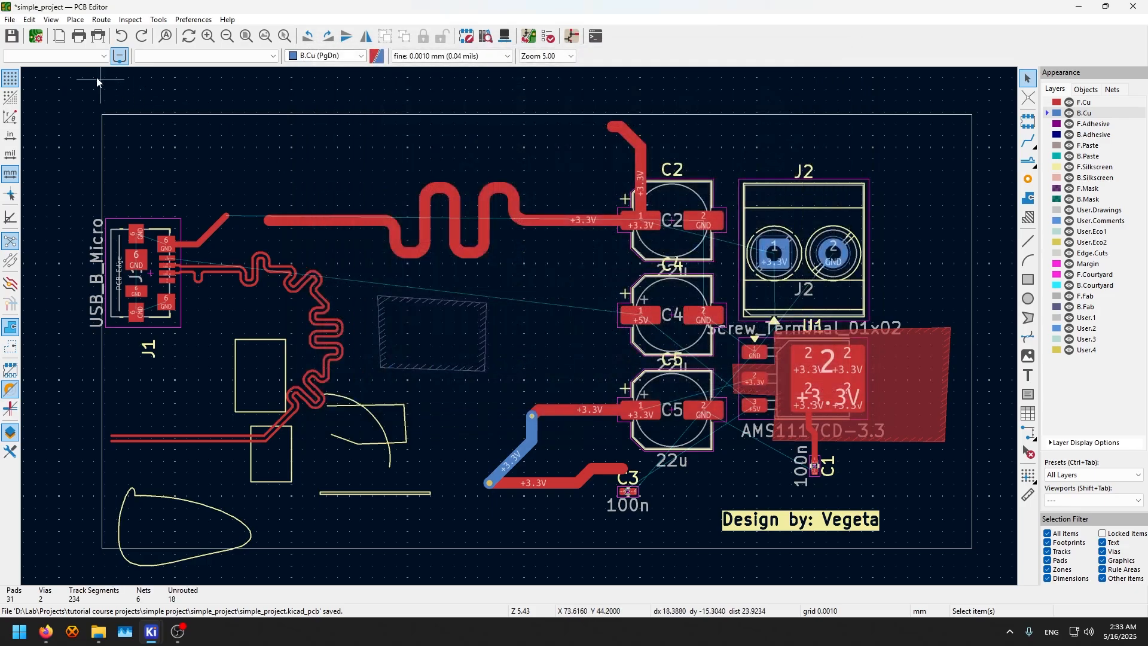
# Generate the component placement files in ASCII format with millimetre units, using the drill/place file origin
pyautogui.click(8, 19)
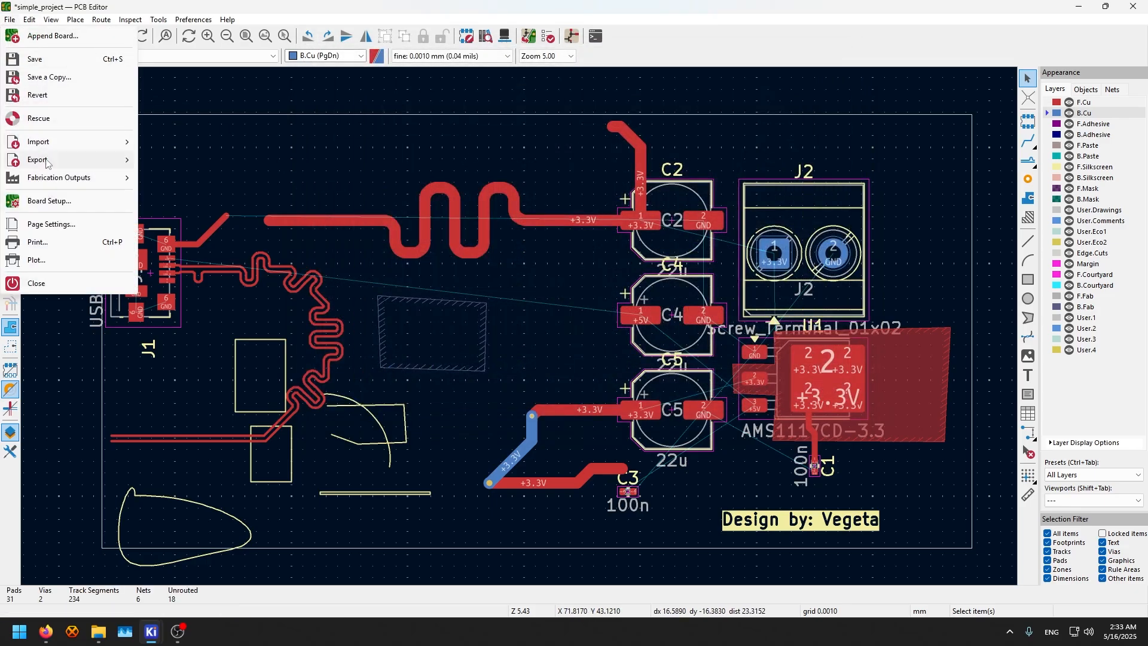
pyautogui.moveTo(69, 180)
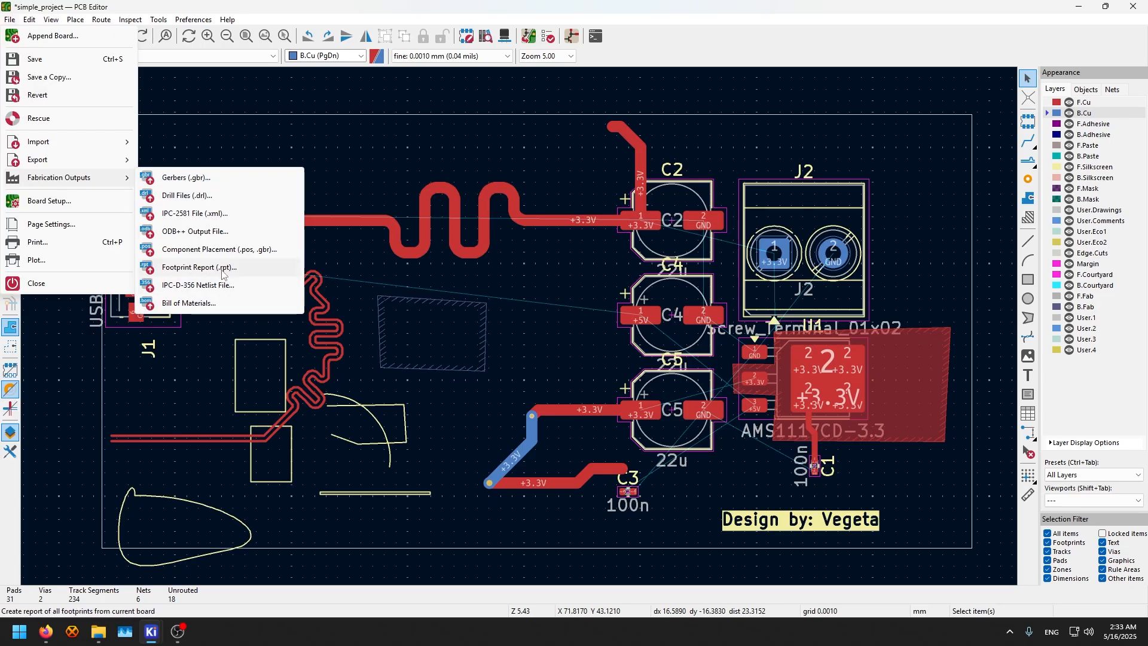
pyautogui.click(250, 256)
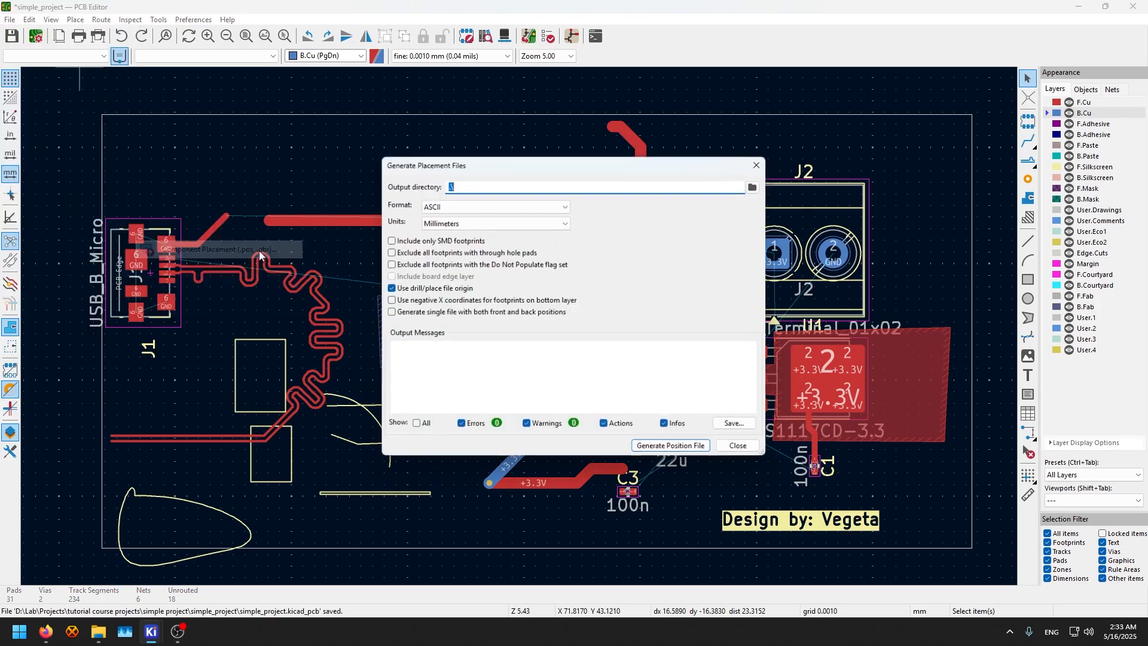
pyautogui.click(663, 446)
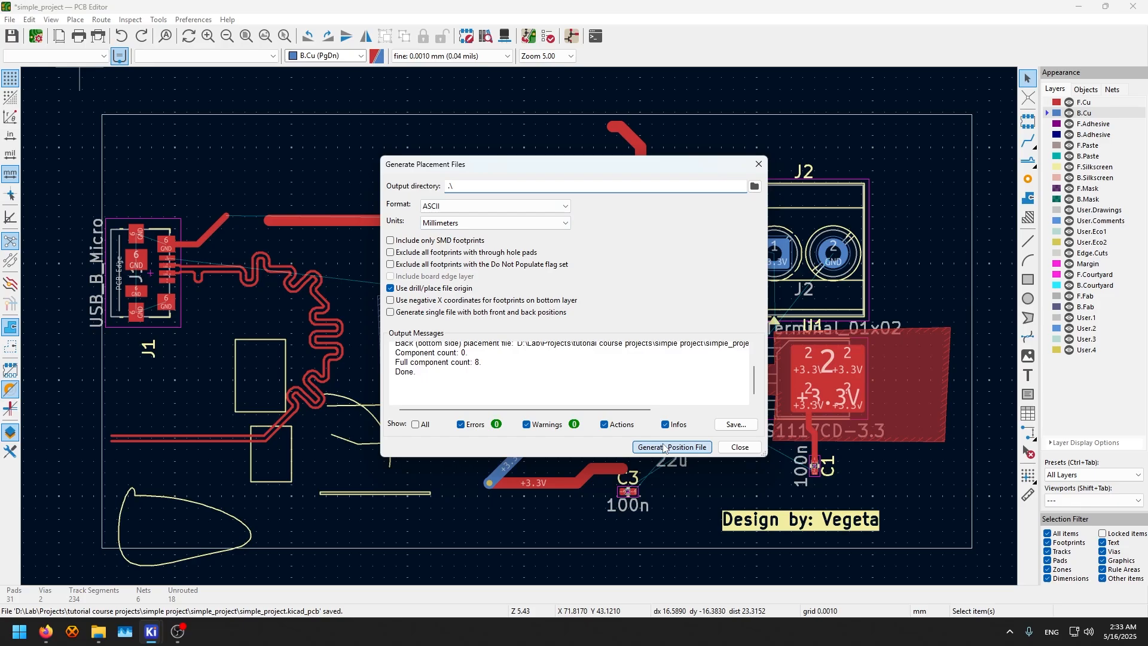
pyautogui.click(741, 447)
pyautogui.click(9, 20)
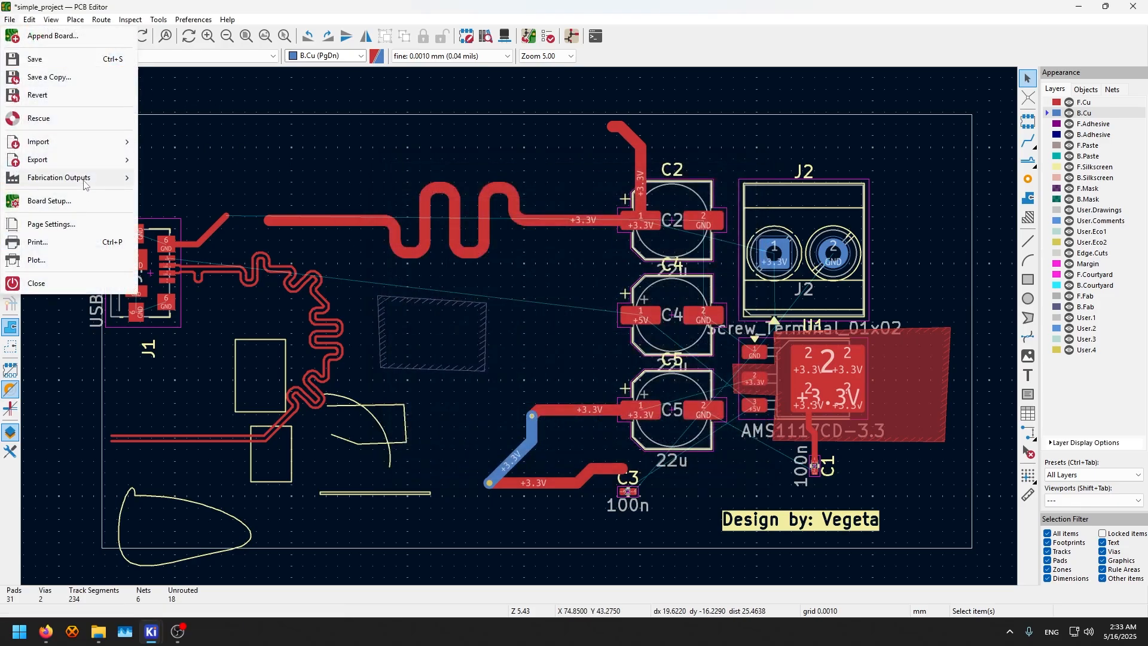
pyautogui.moveTo(90, 178)
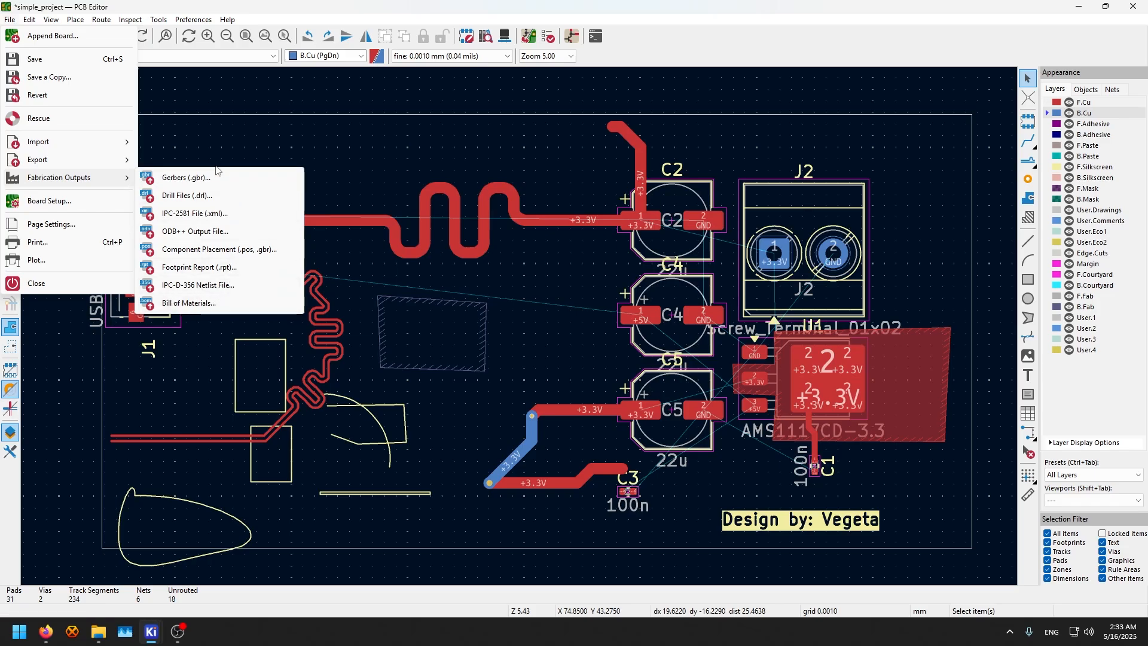
pyautogui.click(284, 115)
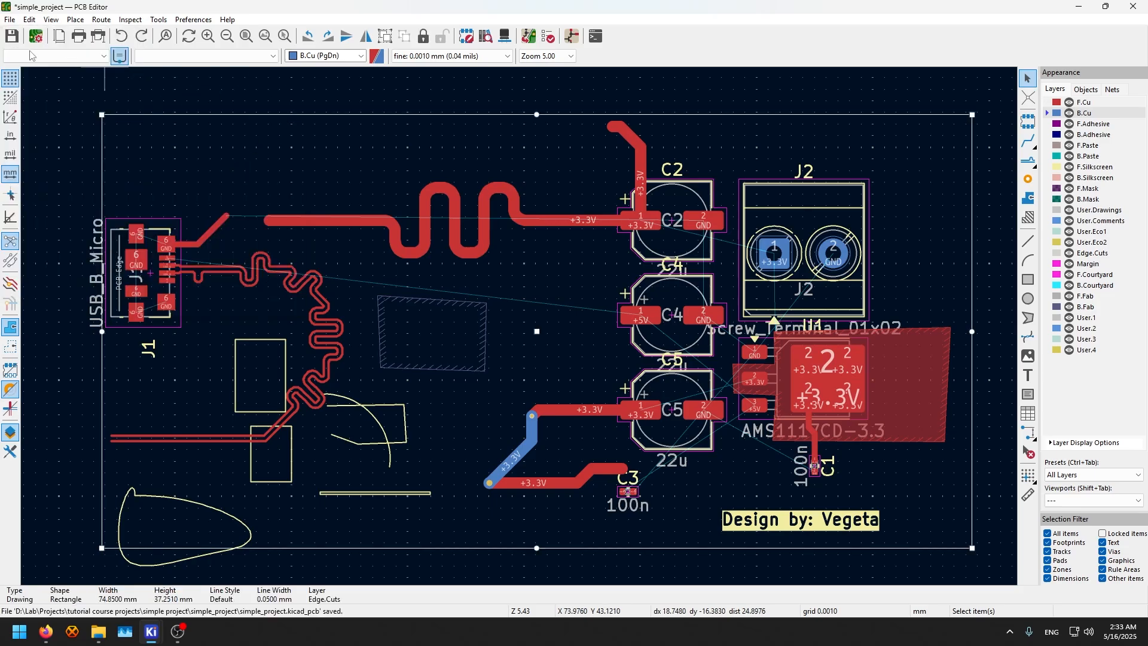
pyautogui.click(67, 141)
pyautogui.click(30, 19)
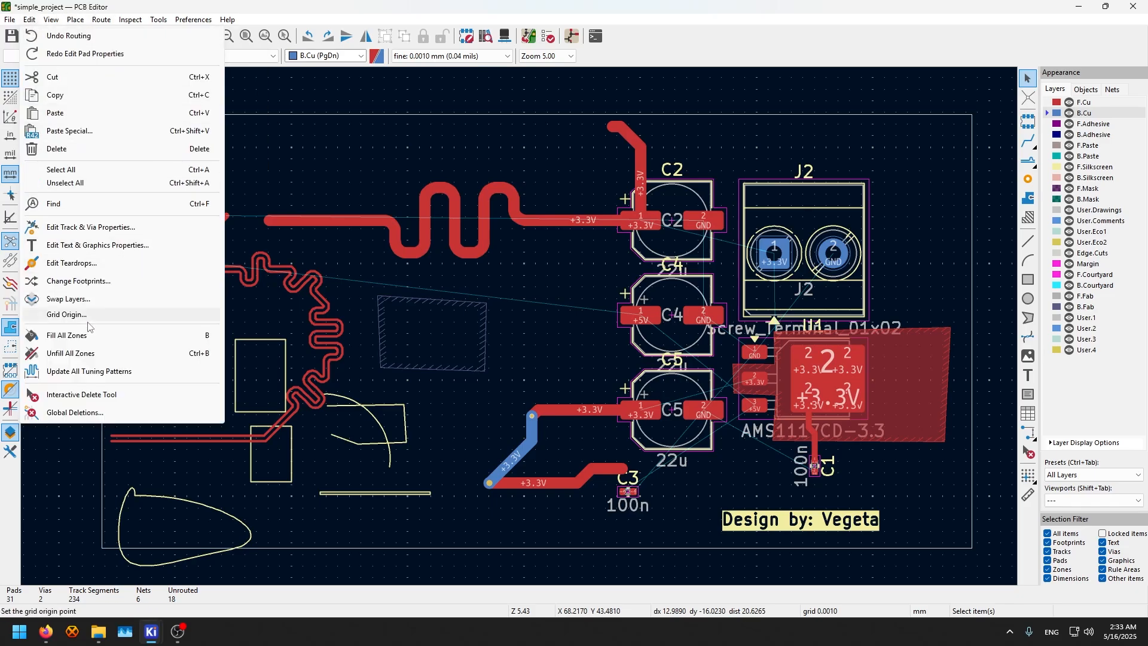
pyautogui.moveTo(75, 20)
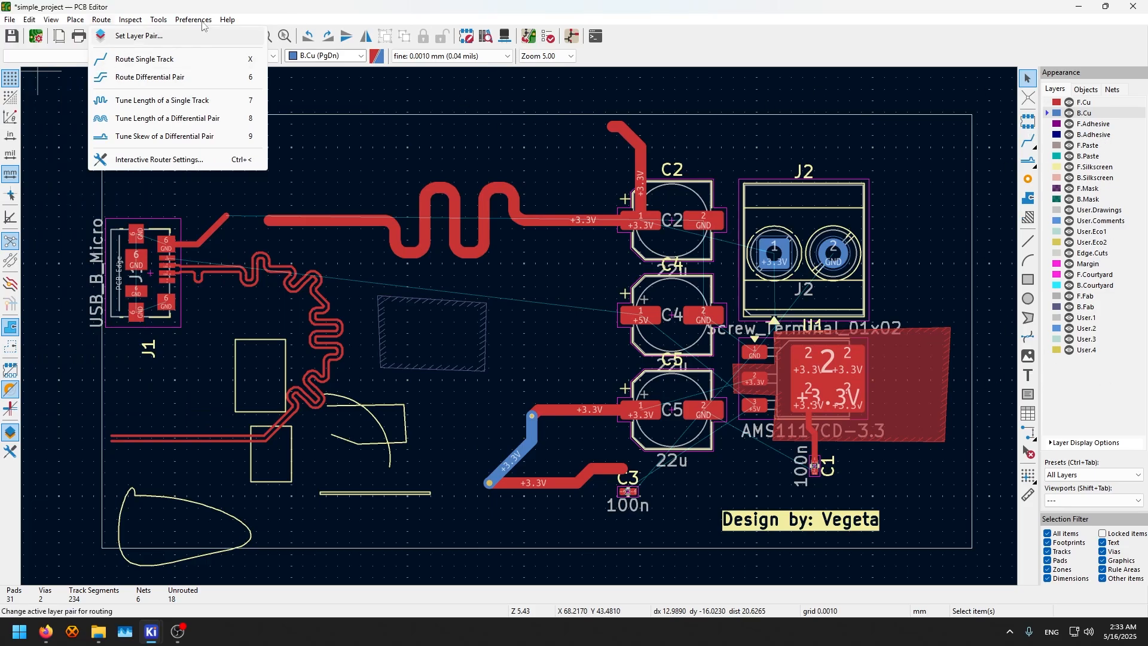
pyautogui.moveTo(158, 20)
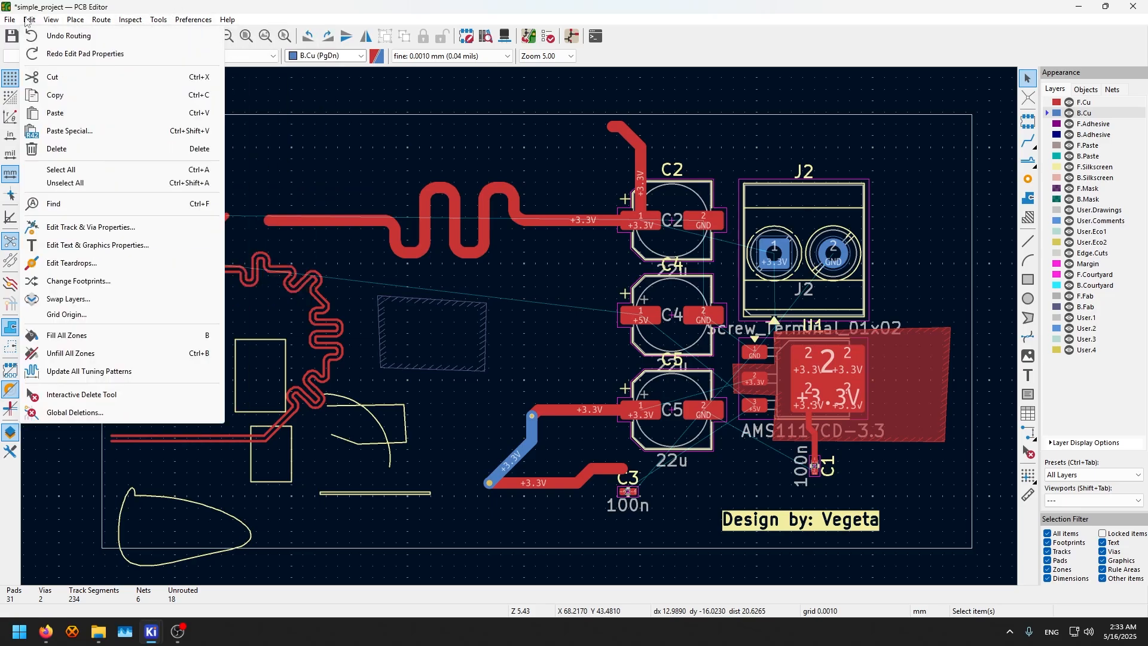
pyautogui.click(310, 145)
# Add teardrops to the track connection of J1's upper GND pad 6 beside the +5V pad
pyautogui.scroll(4, 244, 234)
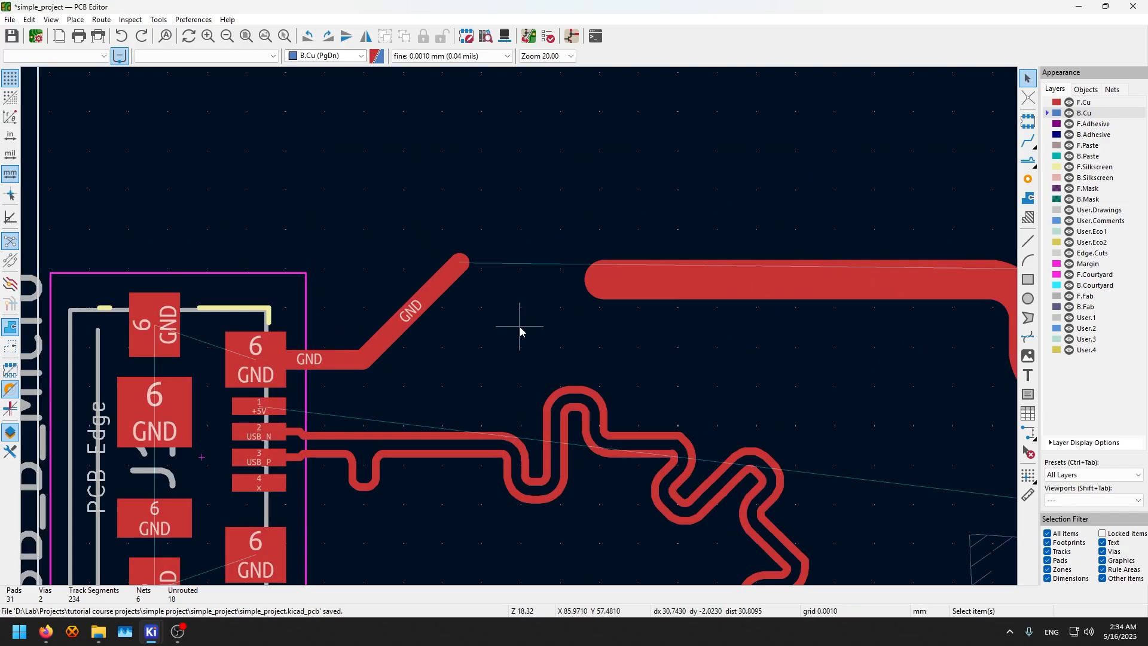
pyautogui.scroll(2, 329, 370)
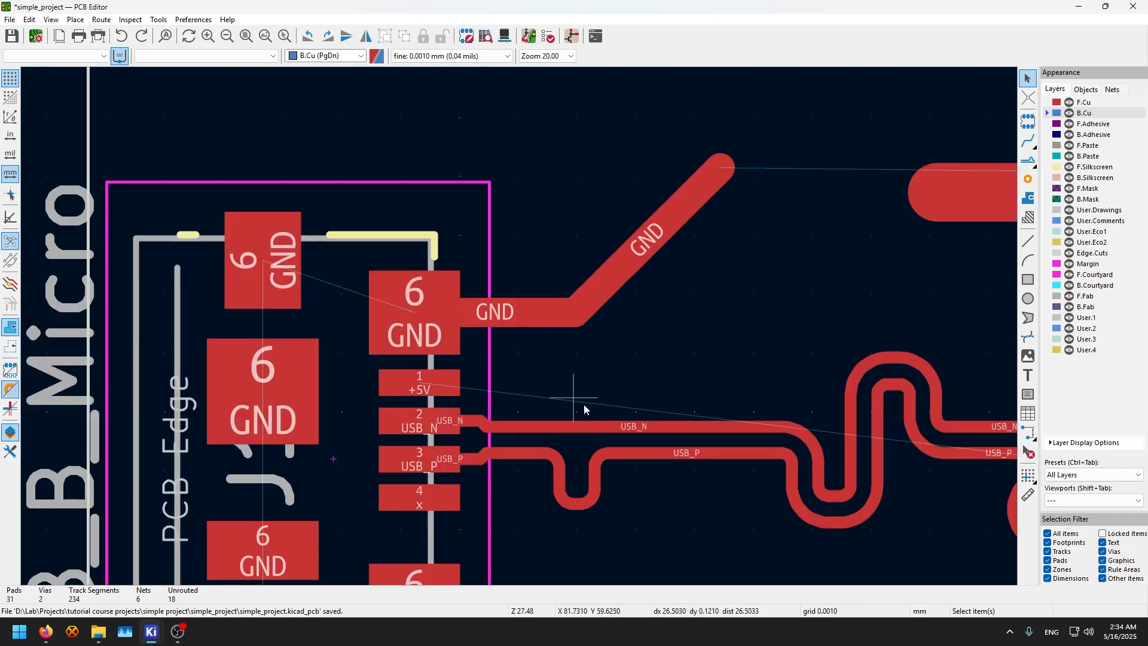
pyautogui.click(437, 291)
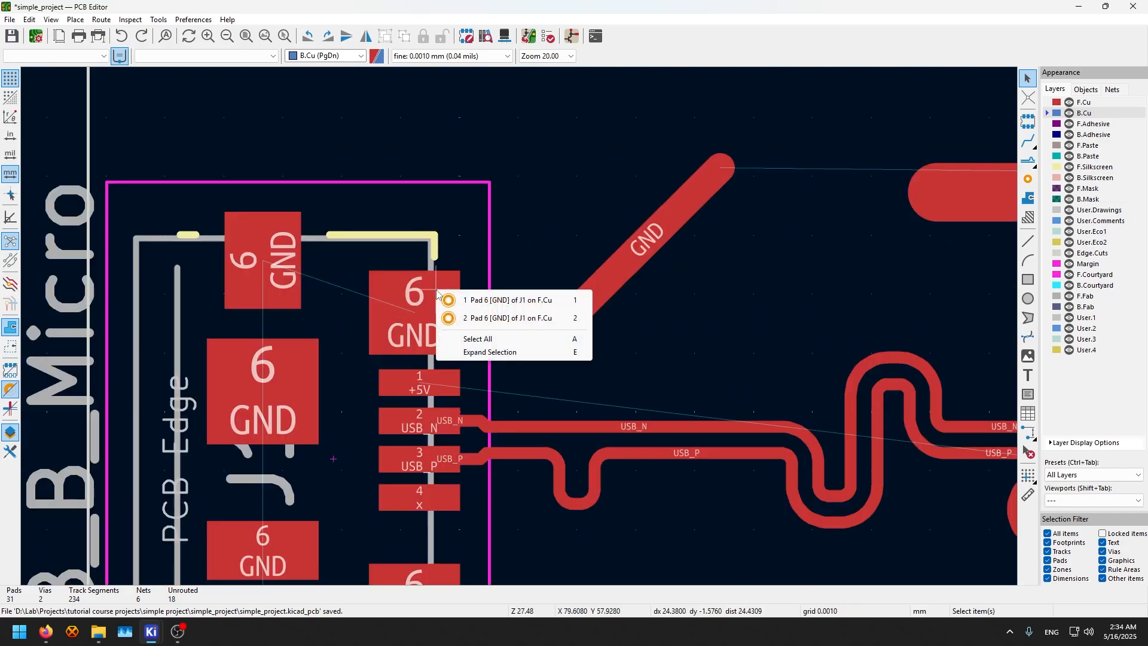
pyautogui.click(454, 300)
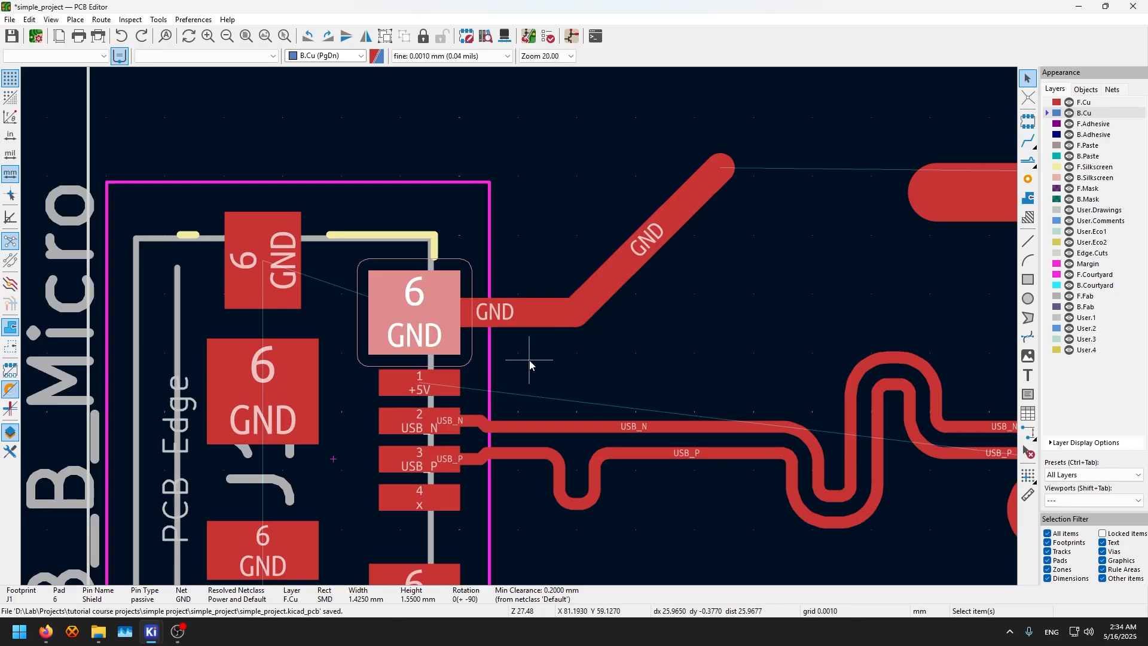
pyautogui.press('e')
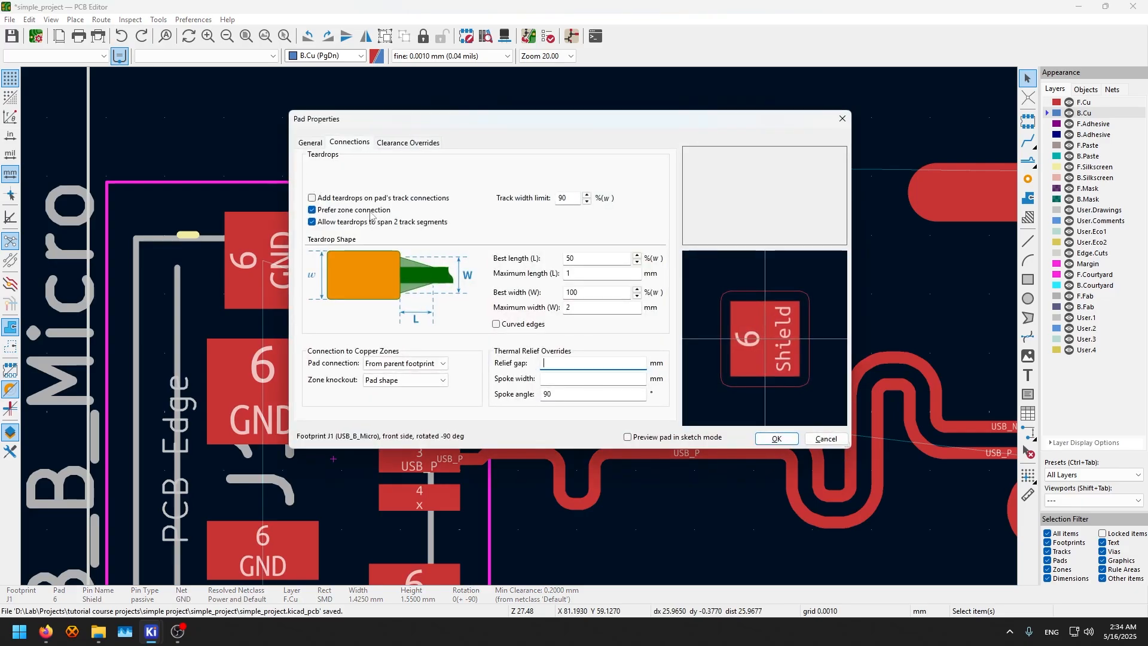
pyautogui.click(308, 143)
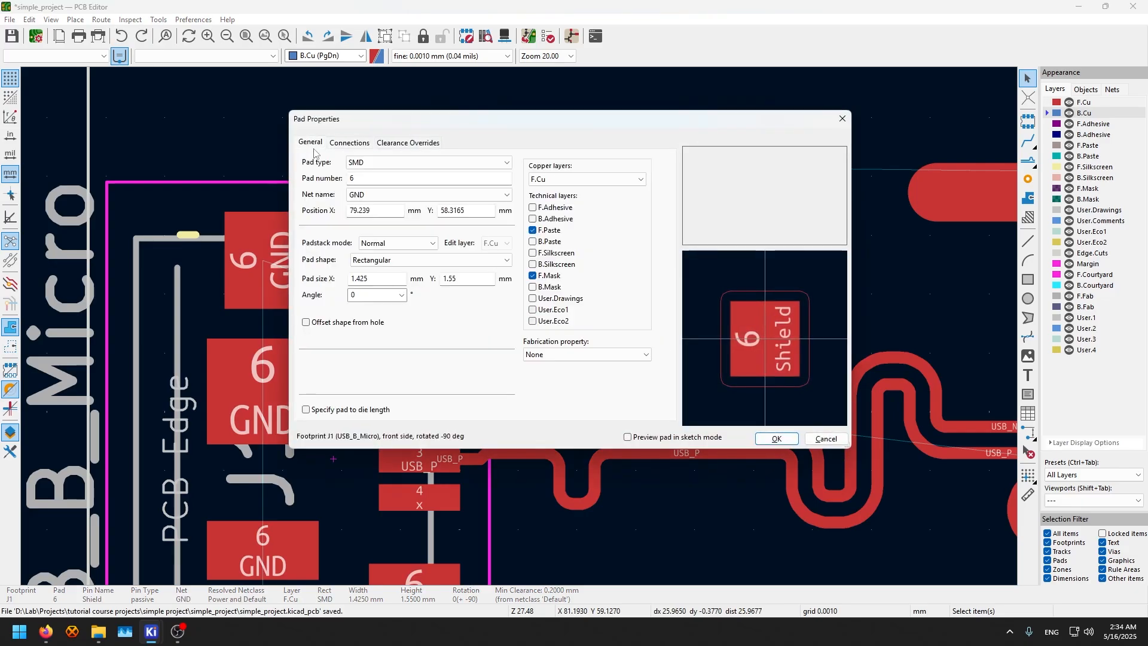
pyautogui.click(353, 144)
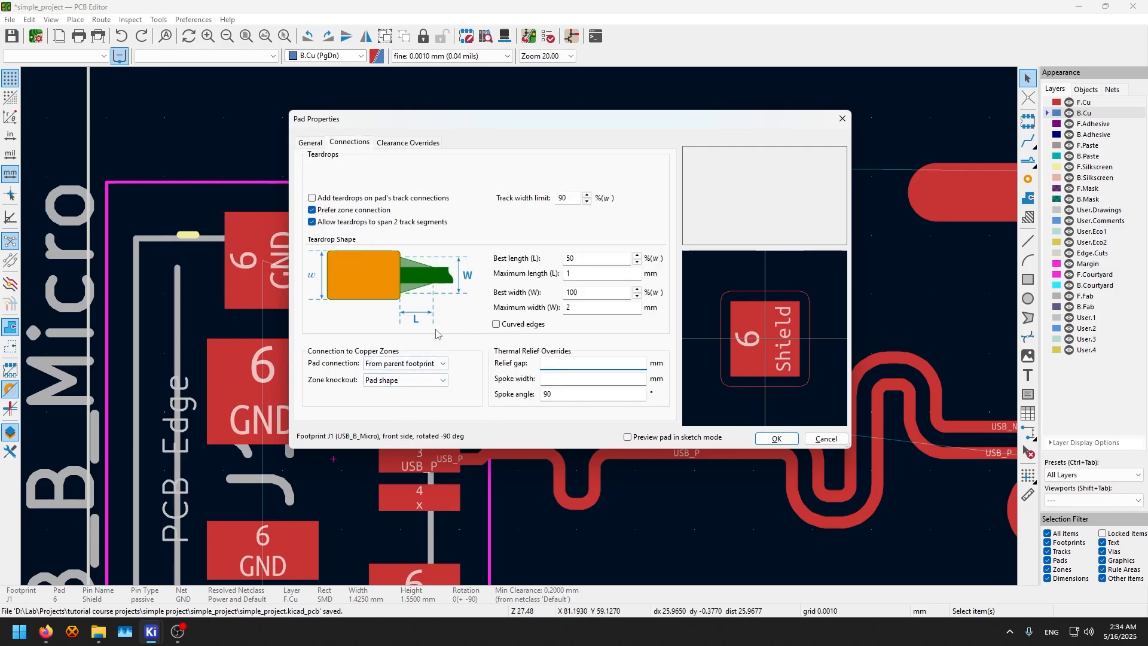
pyautogui.click(345, 199)
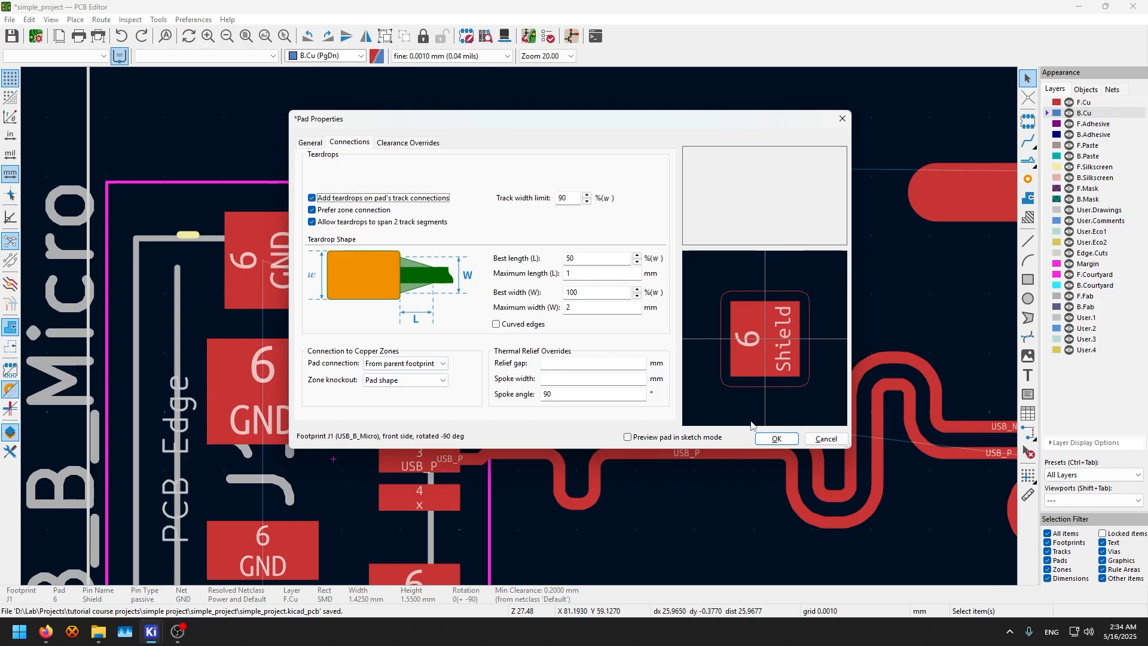
pyautogui.click(775, 439)
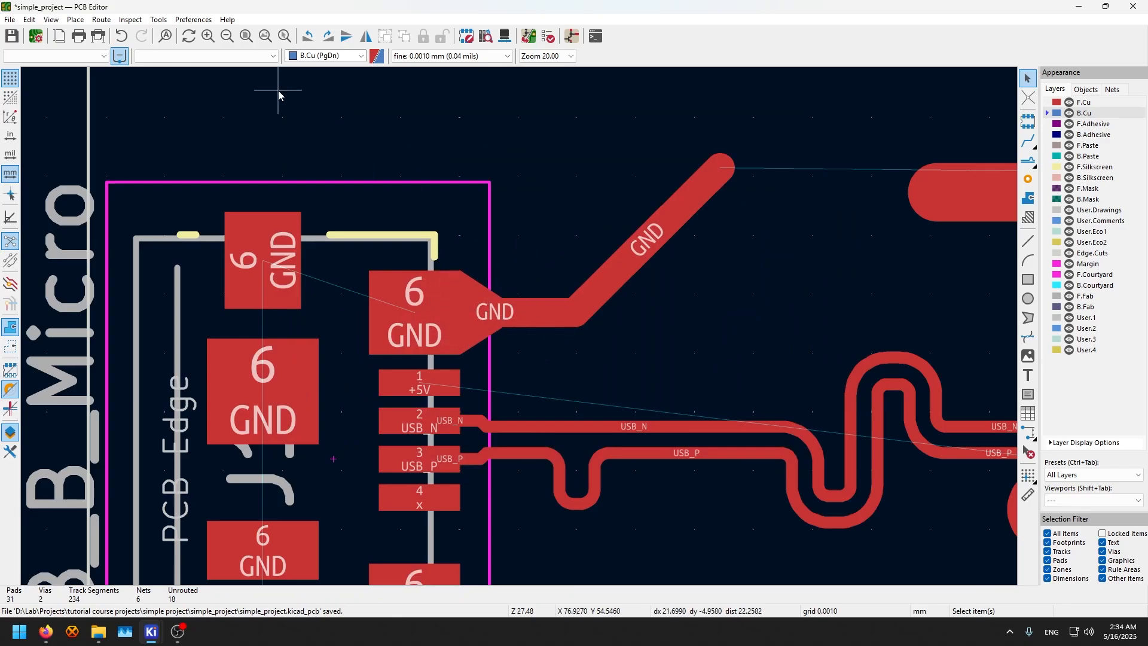
# Open the footprint properties of capacitor C4 and review its general fields, including value, datasheet, description and part number
pyautogui.click(29, 20)
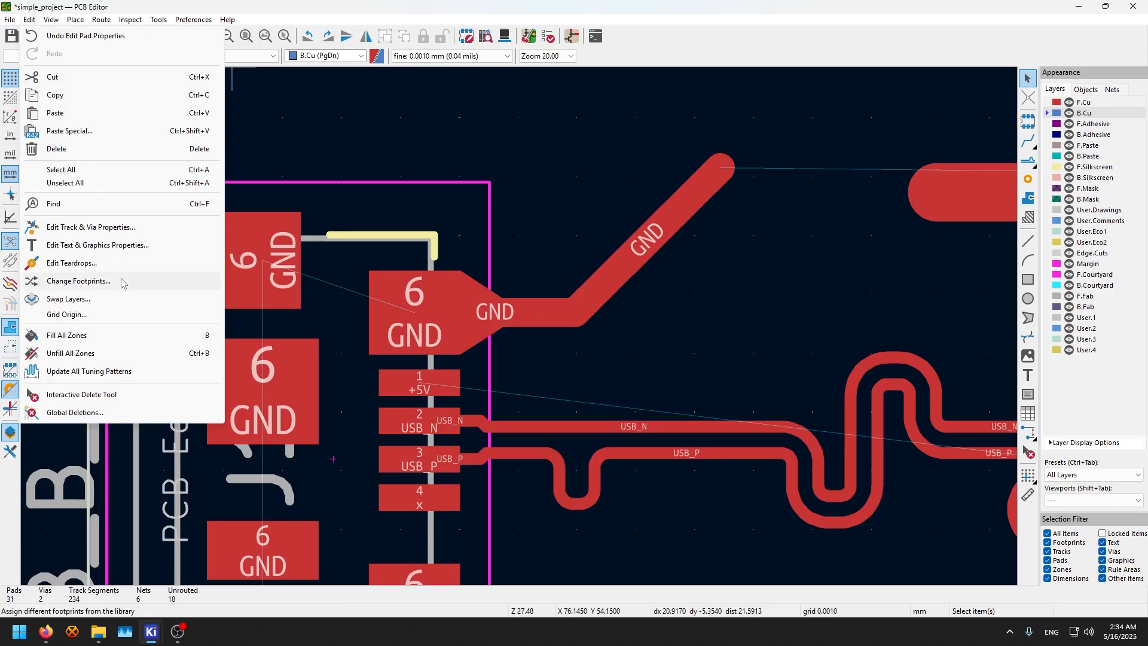
pyautogui.click(466, 314)
pyautogui.scroll(-2, 466, 314)
pyautogui.moveTo(535, 278); pyautogui.dragTo(127, 144, button='middle')
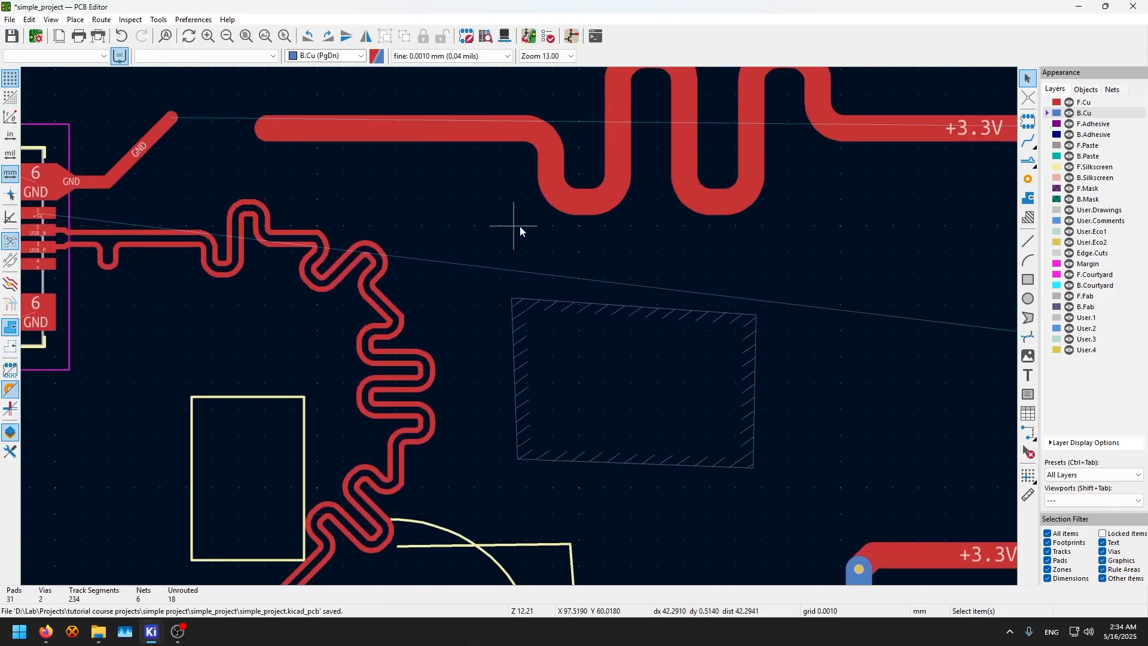
pyautogui.scroll(-3, 520, 226)
pyautogui.scroll(2, 710, 389)
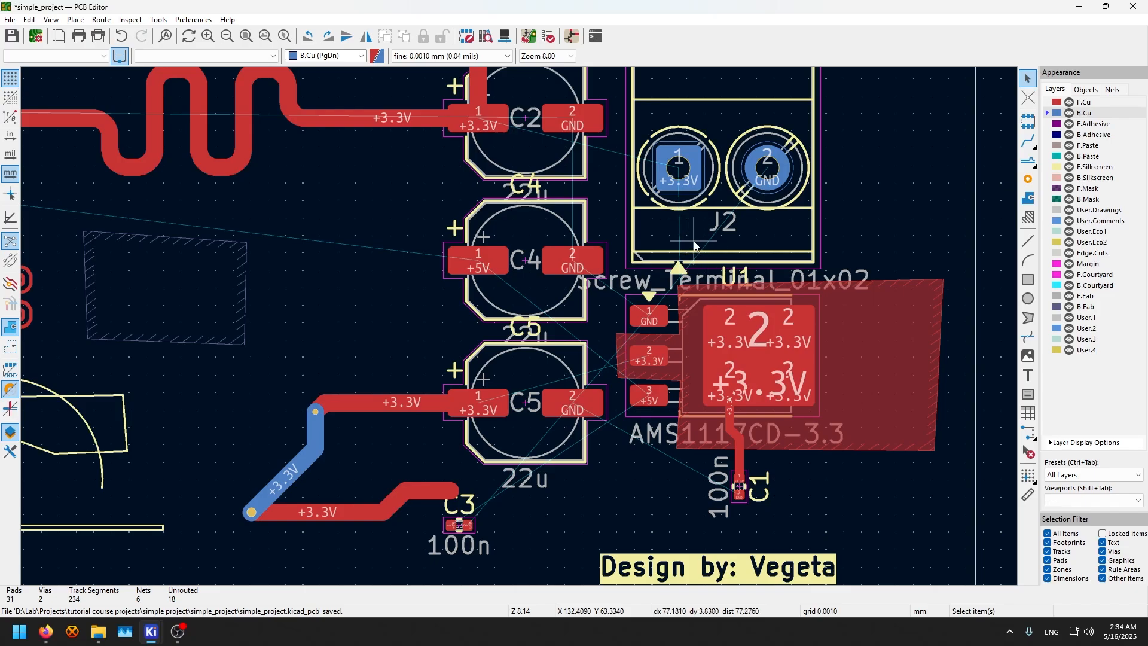
pyautogui.click(521, 293)
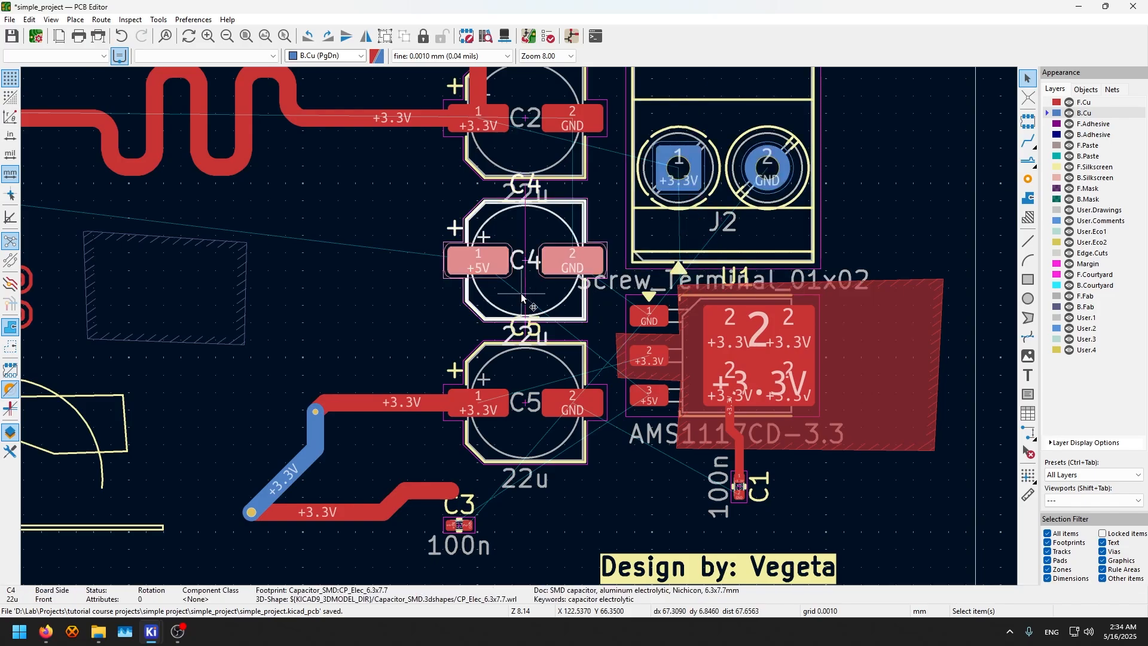
pyautogui.doubleClick(521, 293)
pyautogui.click(68, 84)
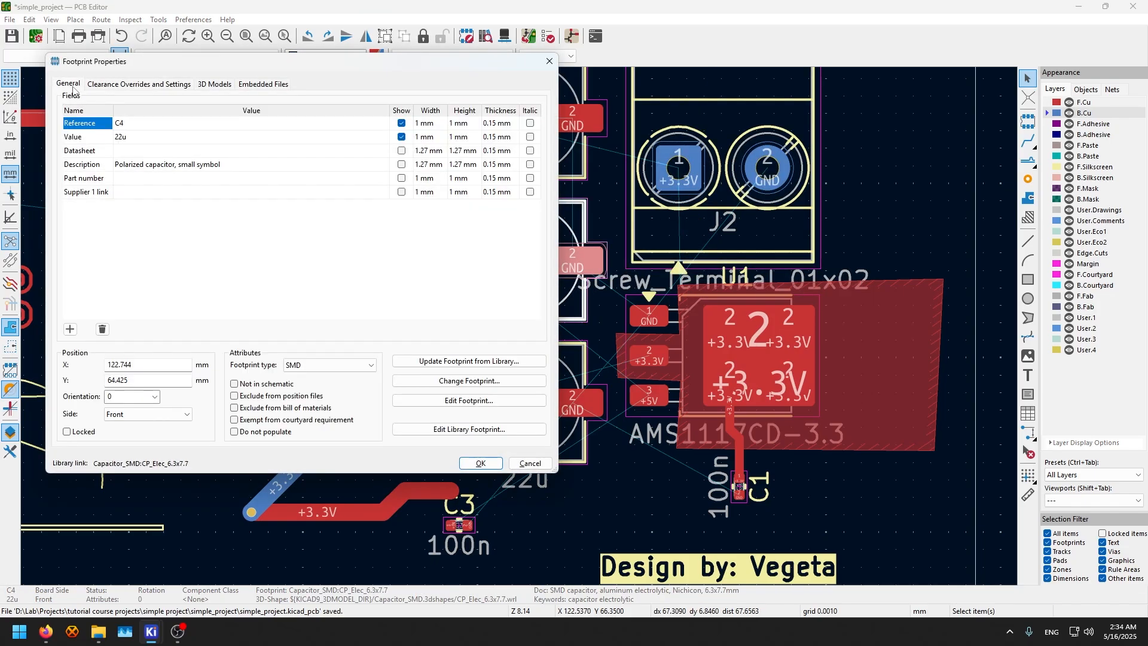
pyautogui.click(152, 139)
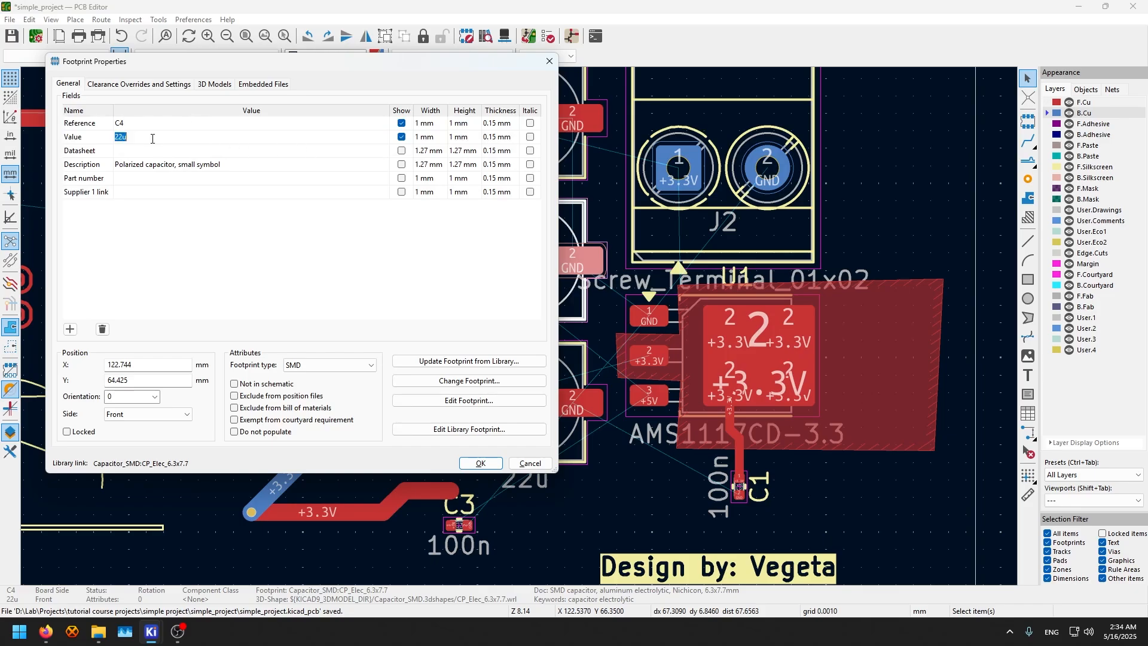
pyautogui.click(154, 152)
pyautogui.click(156, 167)
pyautogui.click(155, 183)
# Open the Change Footprints options for C4, examine the matching criteria and new footprint library id, and view the footprint library chooser
pyautogui.click(445, 383)
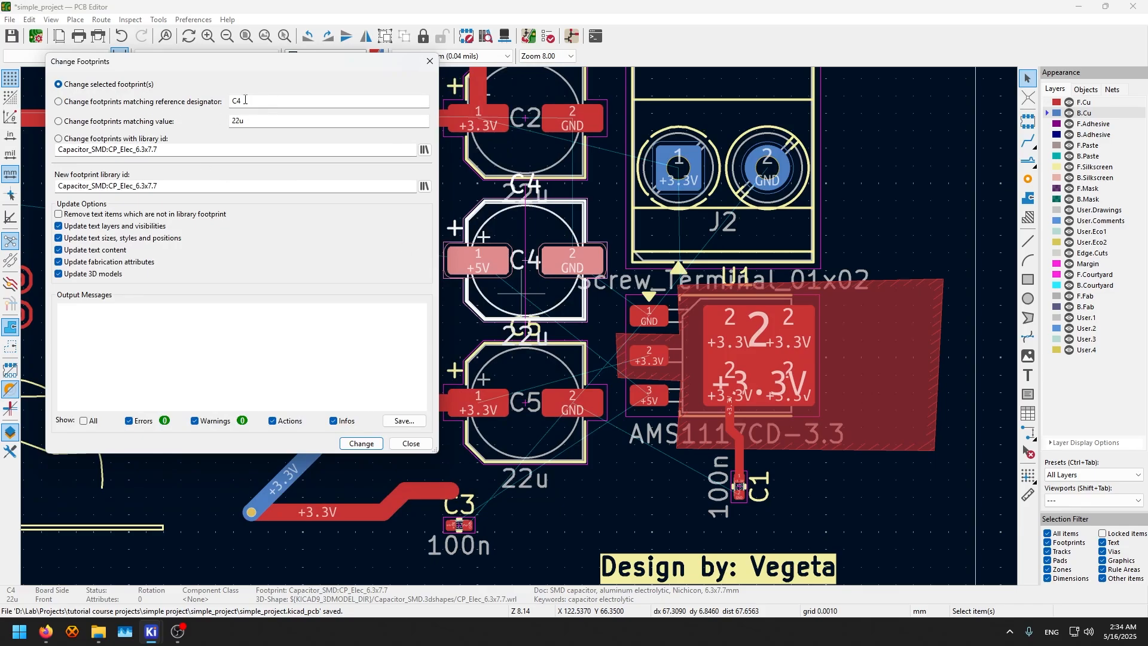
pyautogui.click(255, 122)
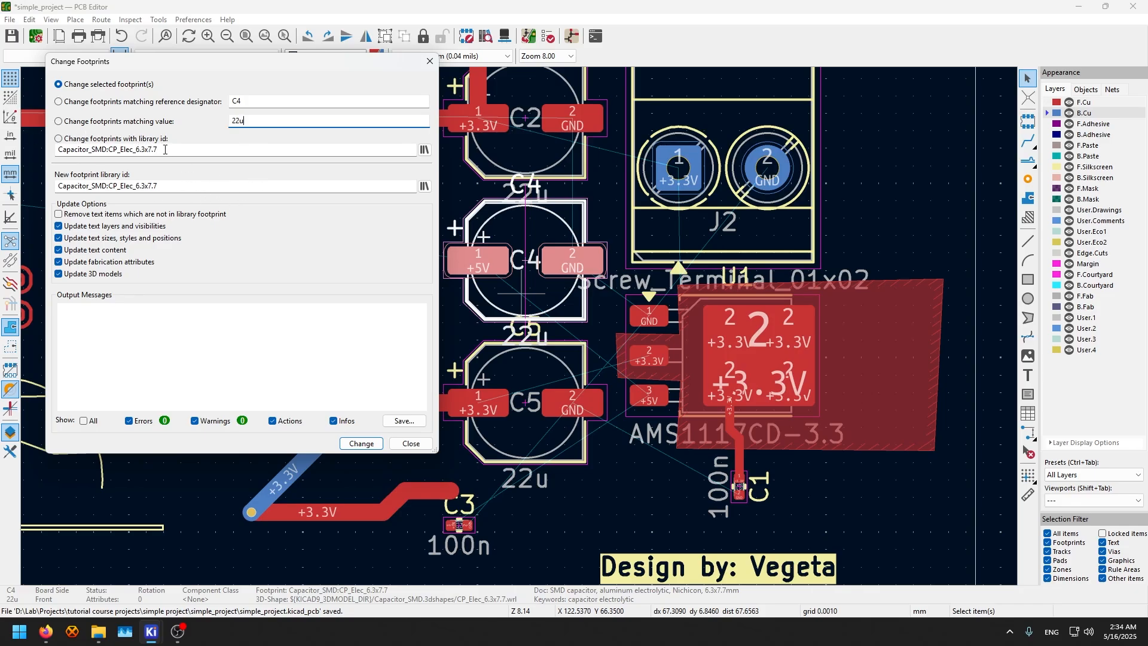
pyautogui.moveTo(165, 150); pyautogui.dragTo(105, 150)
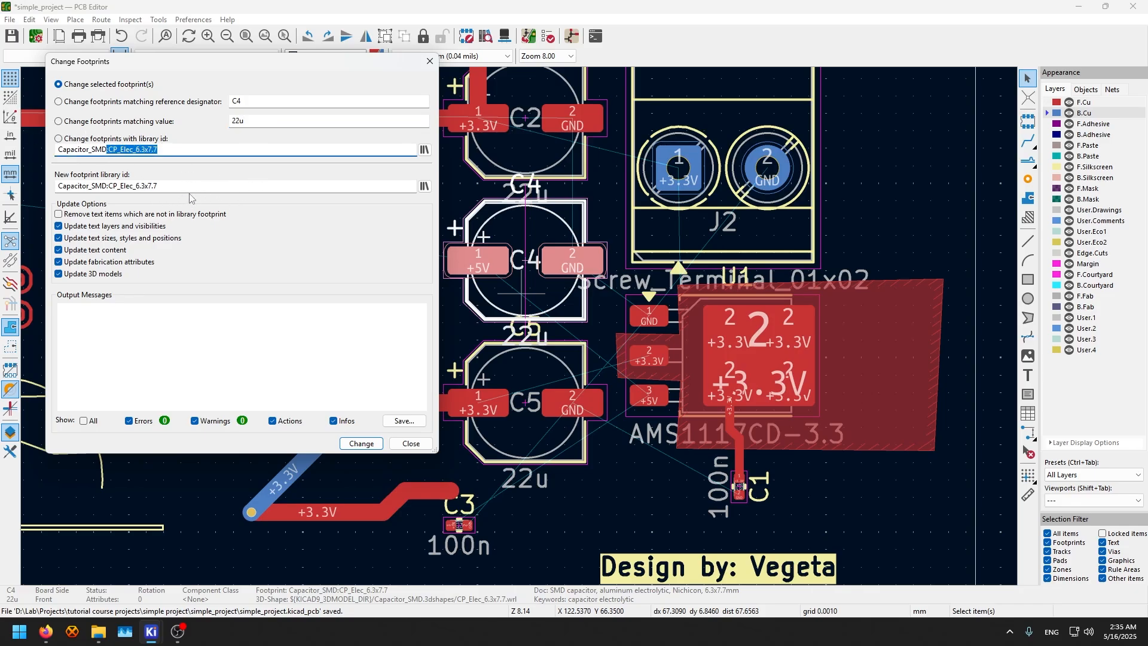
pyautogui.click(190, 186)
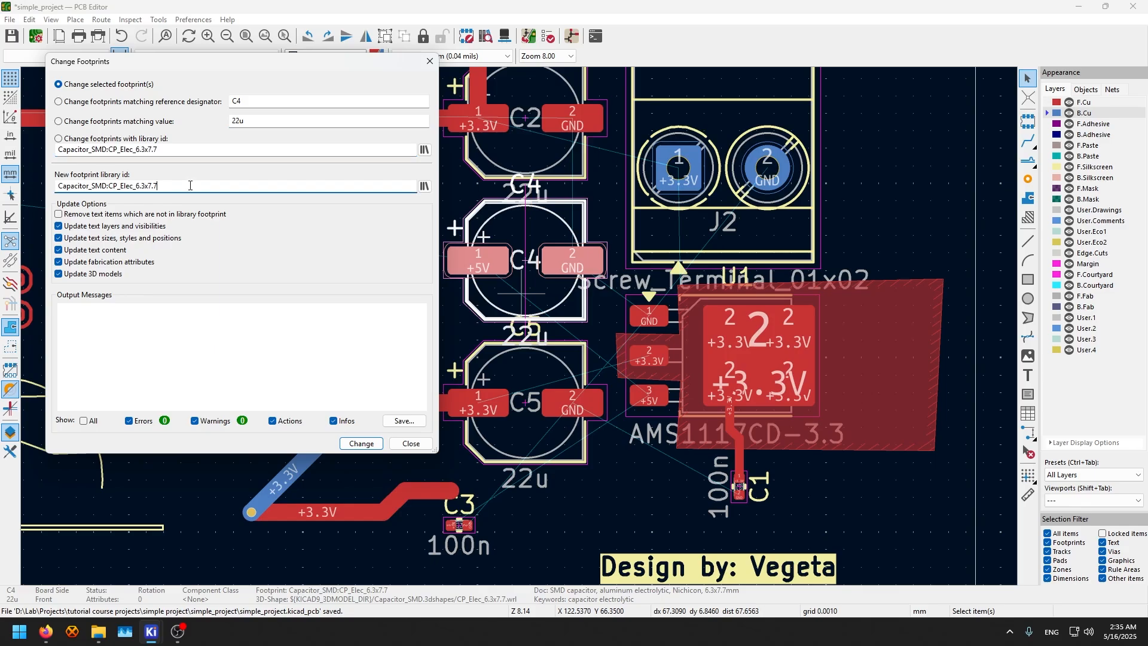
pyautogui.click(424, 187)
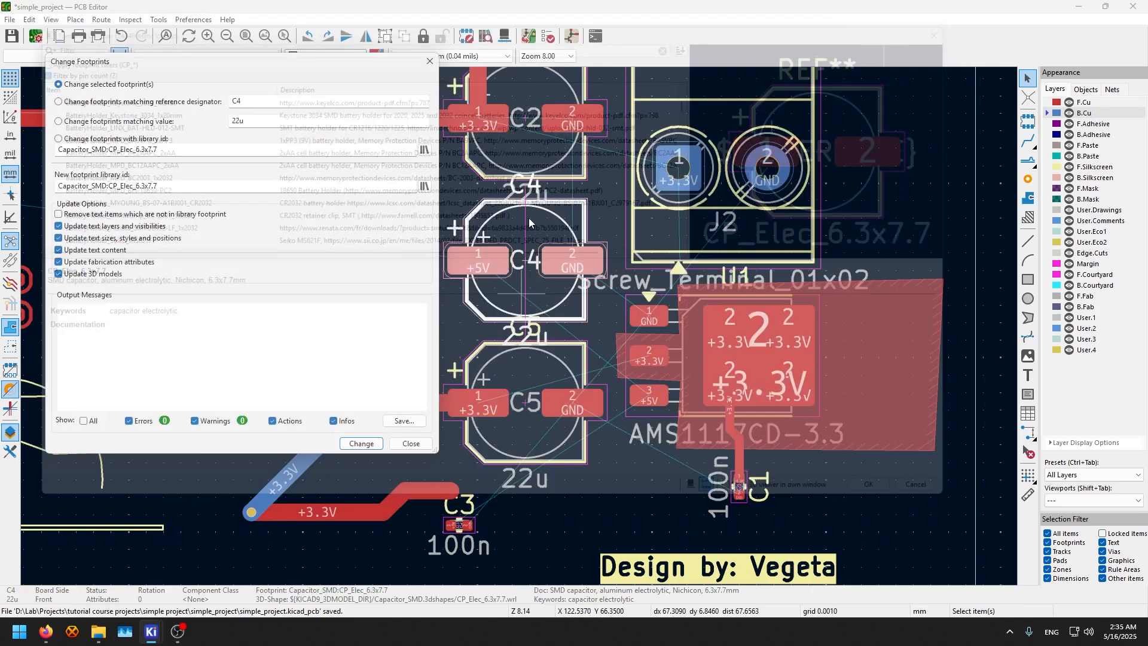
pyautogui.click(959, 24)
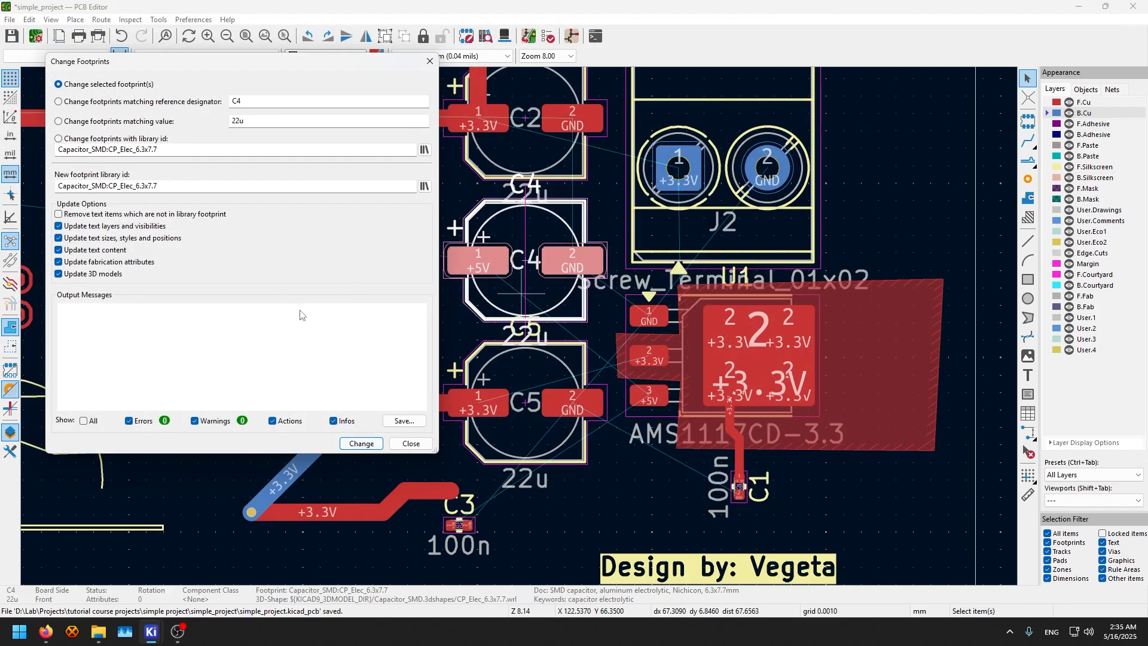
# Leave C4's Change Footprints options and view the Swap Layers mapping for F.Cu and B.Cu without applying a swap
pyautogui.click(420, 445)
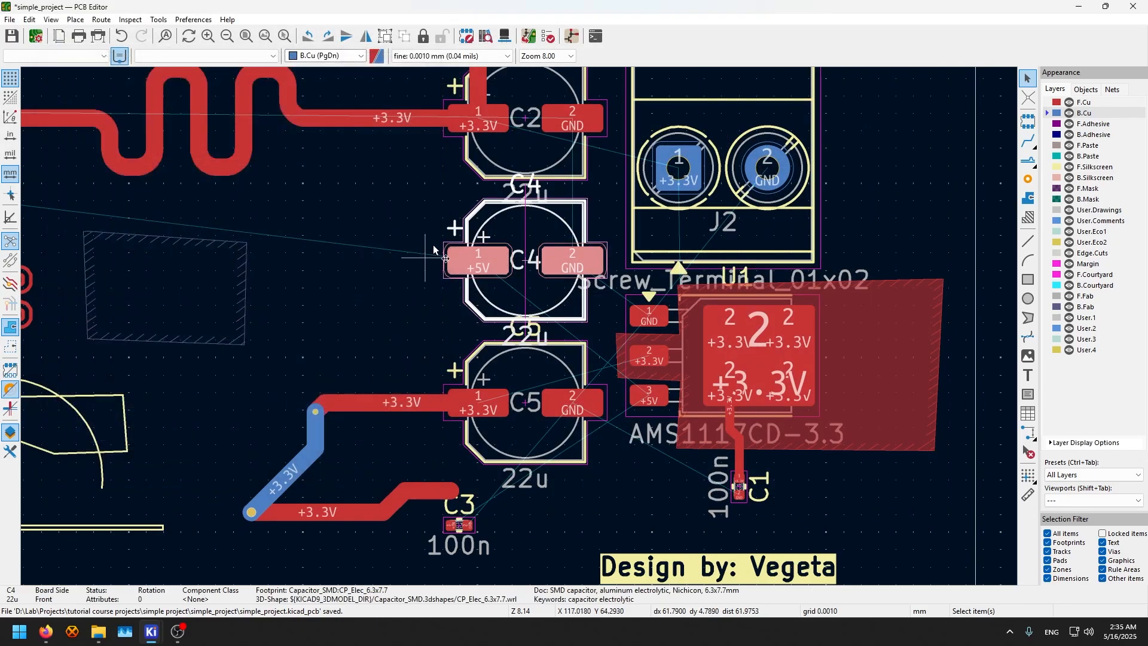
pyautogui.click(30, 20)
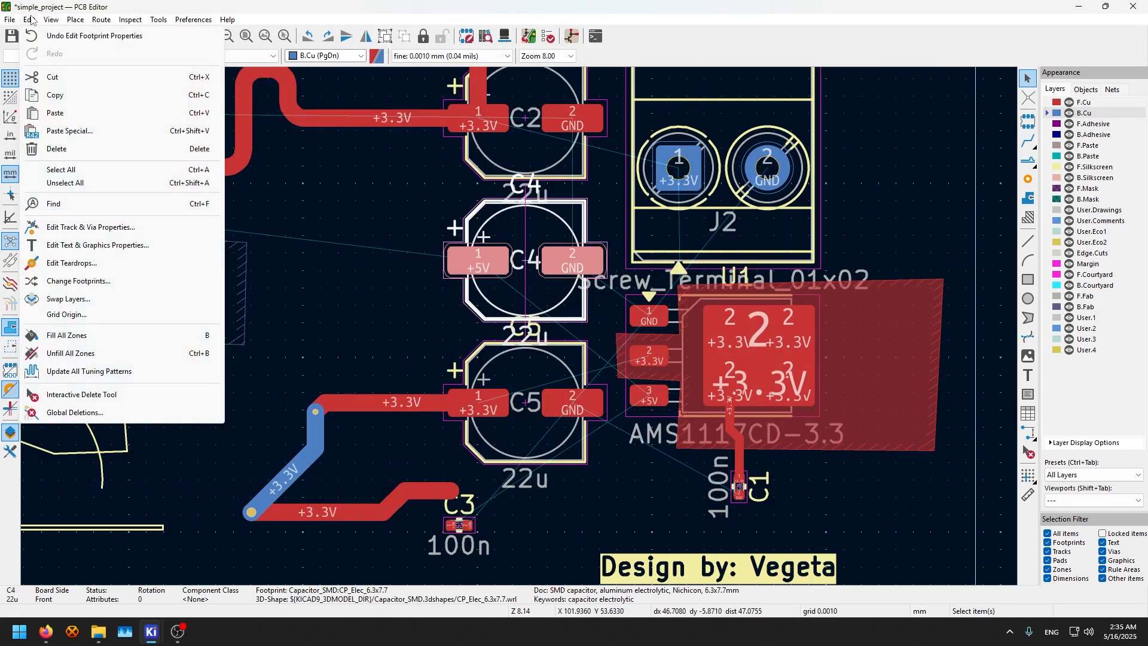
pyautogui.click(100, 298)
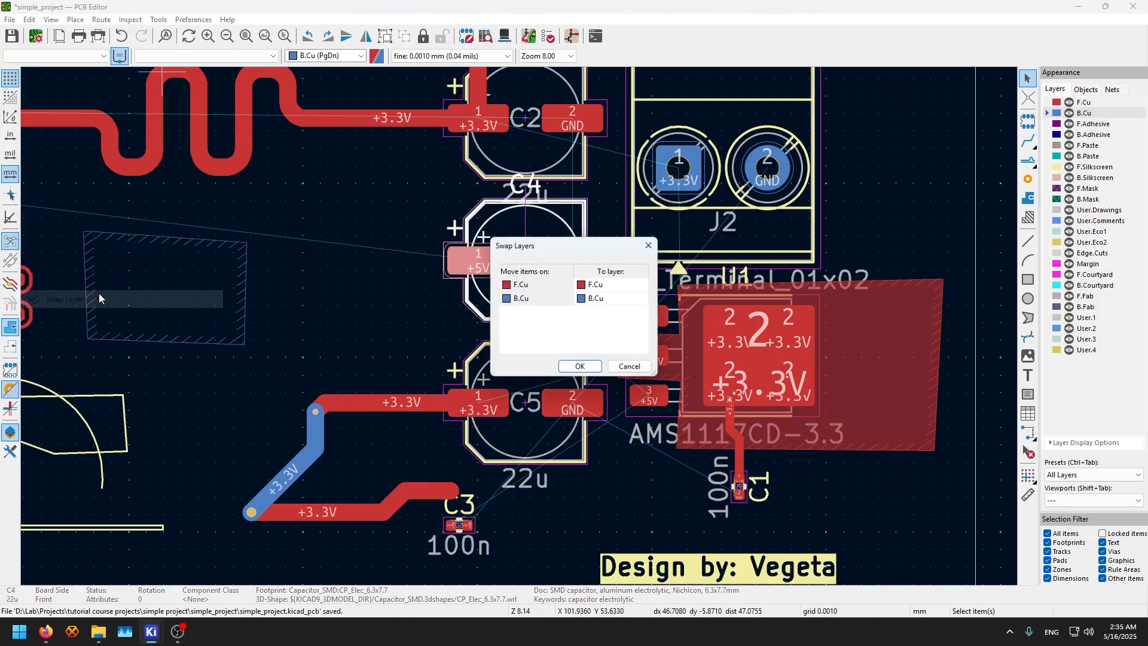
pyautogui.click(629, 366)
# Move capacitor C4 to about X 113.2 mm, Y 64.2 mm, away from C2 and C5, and flip it to the back side
pyautogui.scroll(-2, 520, 330)
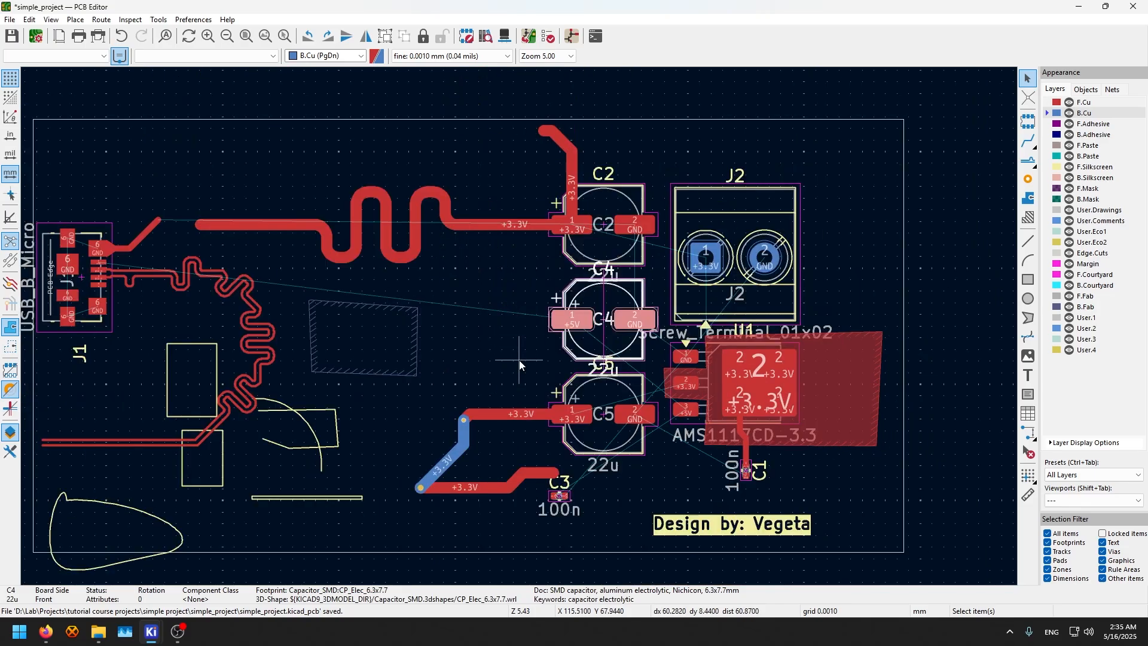
pyautogui.click(520, 331)
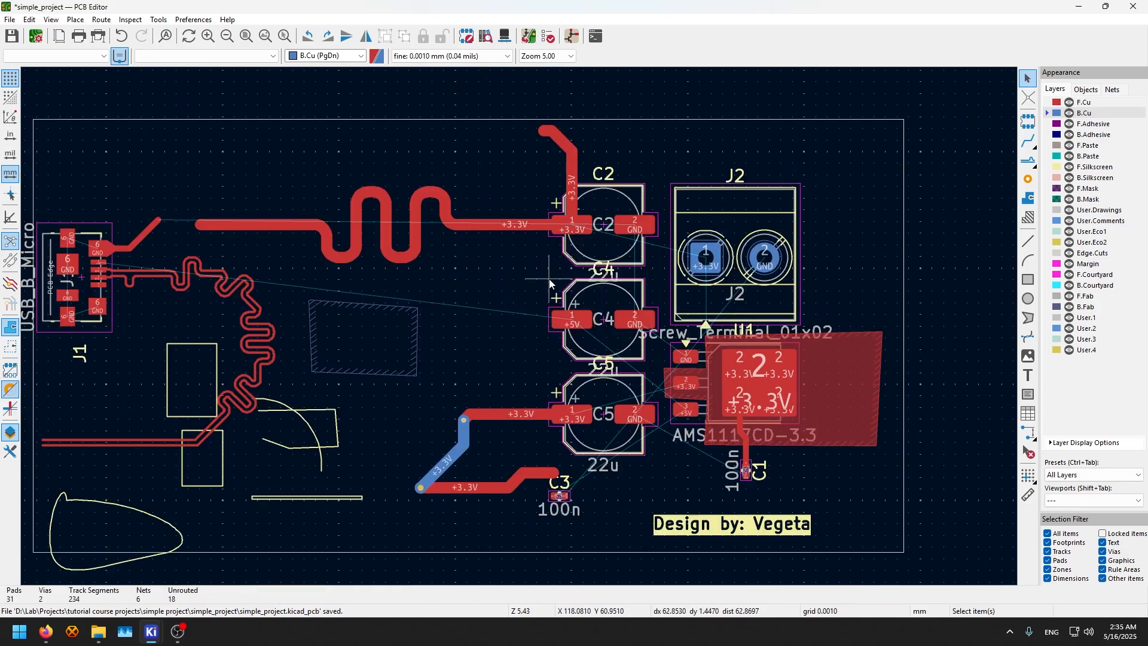
pyautogui.click(610, 348)
pyautogui.press('m')
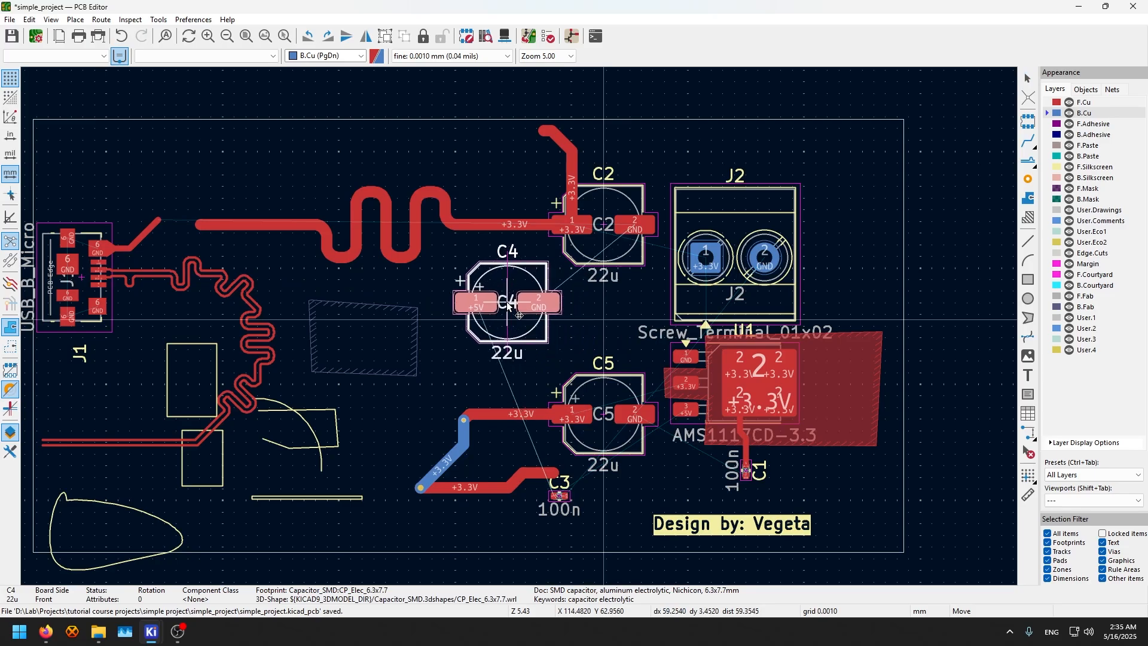
pyautogui.press('f')
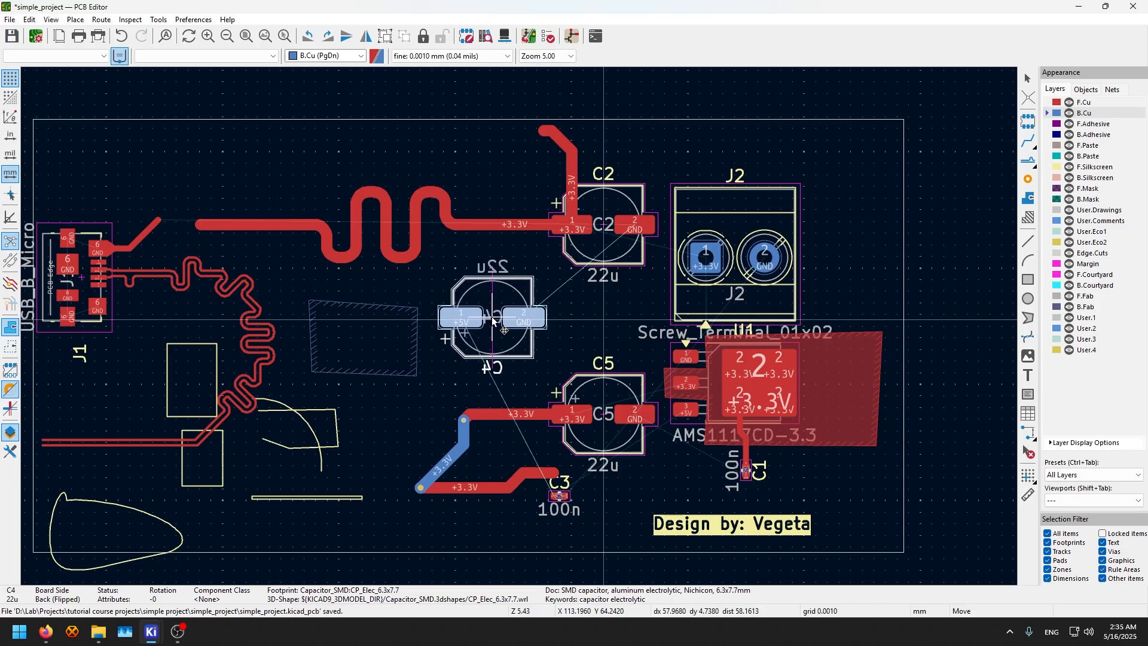
pyautogui.click(492, 321)
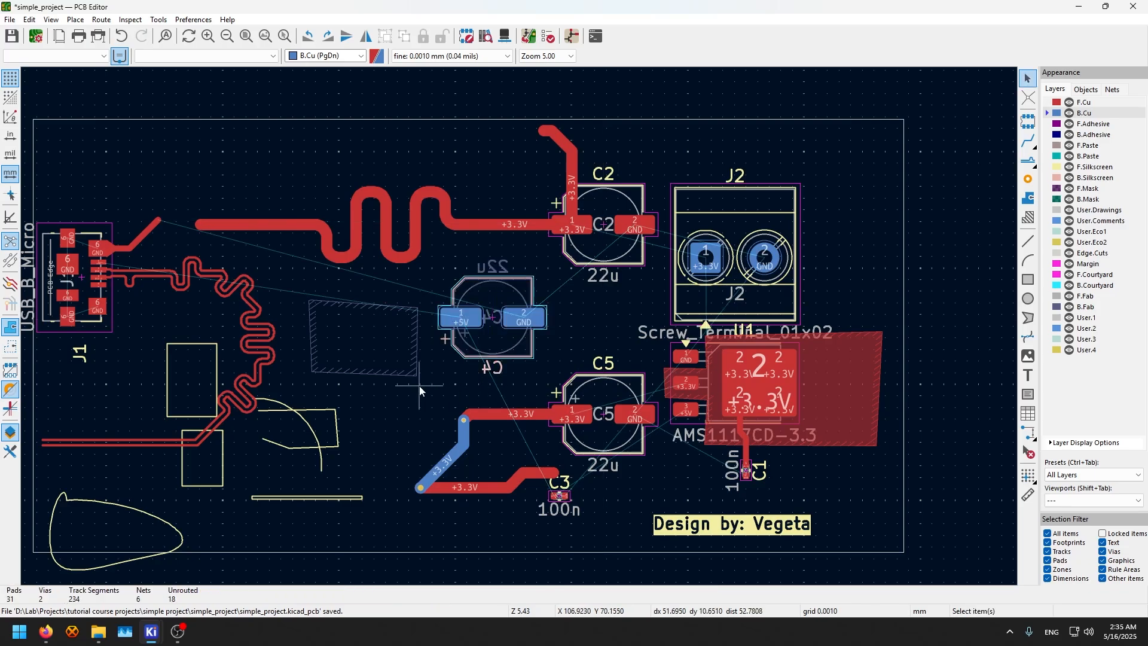
# Examine the underside of the board with the flipped C4 in the 3D Viewer, and return to the PCB Editor
pyautogui.hotkey('alt', '3')
pyautogui.moveTo(443, 358); pyautogui.dragTo(578, 111)
pyautogui.moveTo(554, 354); pyautogui.dragTo(574, 287)
pyautogui.click(151, 631)
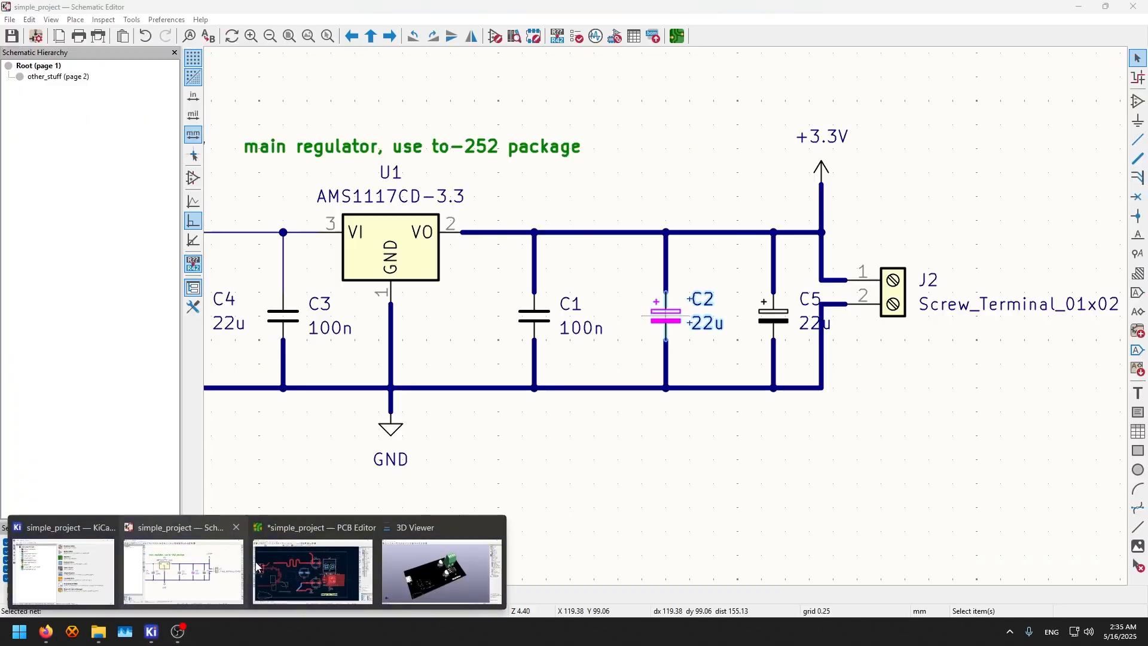
pyautogui.click(299, 565)
# Open C4's library footprint CP_Elec_6.3x7.7 in the Footprint Editor from its properties, view it, and close the editor
pyautogui.doubleClick(485, 342)
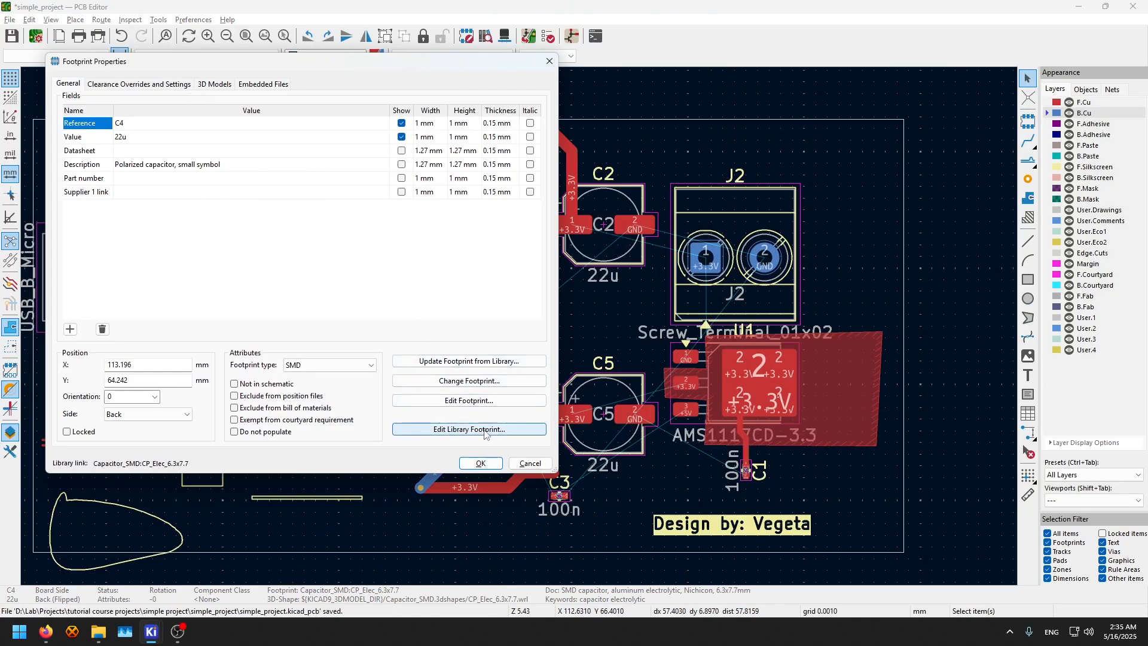
pyautogui.moveTo(467, 71); pyautogui.dragTo(396, 90)
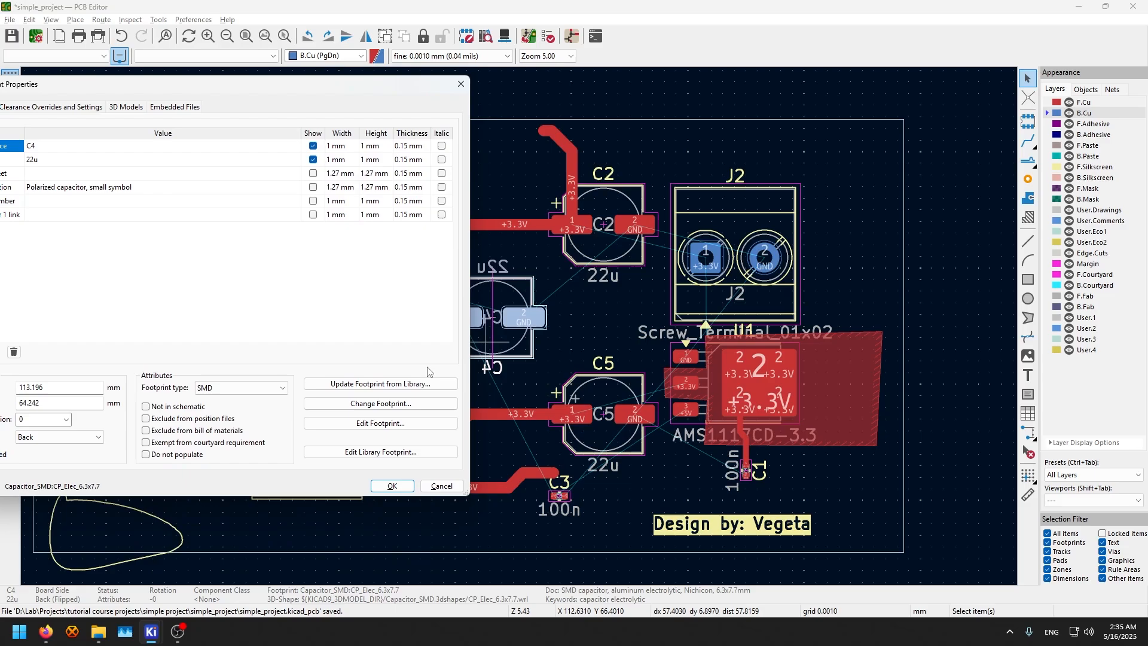
pyautogui.click(397, 452)
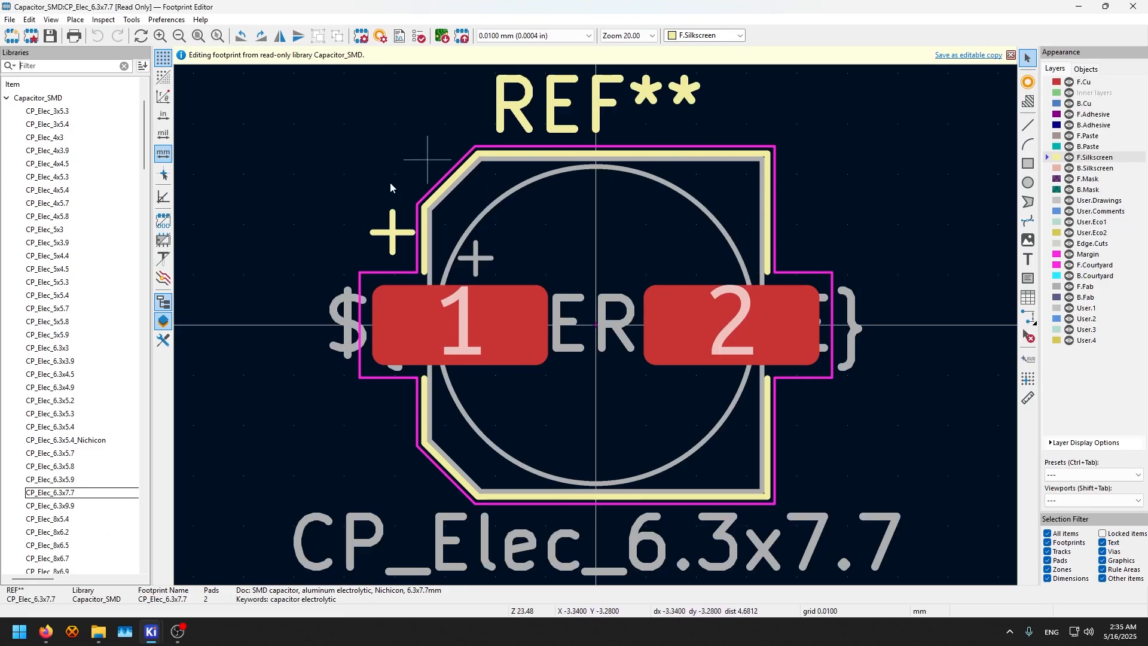
pyautogui.click(1133, 6)
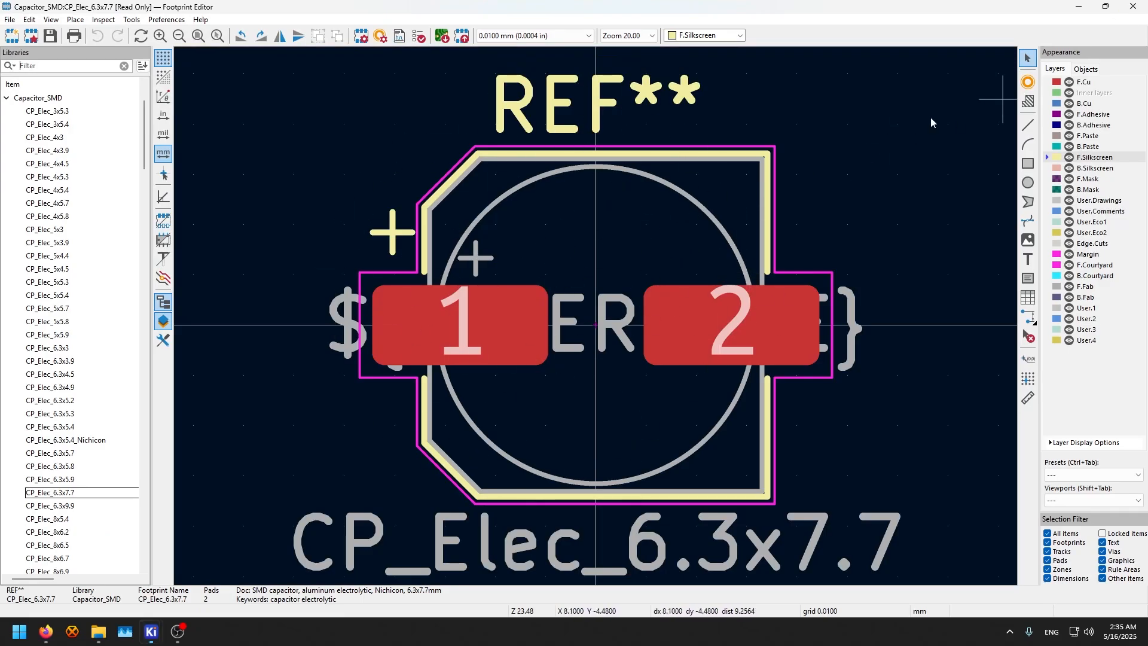
# Review the 3D model path, scale, rotation and offset settings in C4's footprint properties, along with its embedded files
pyautogui.doubleClick(492, 308)
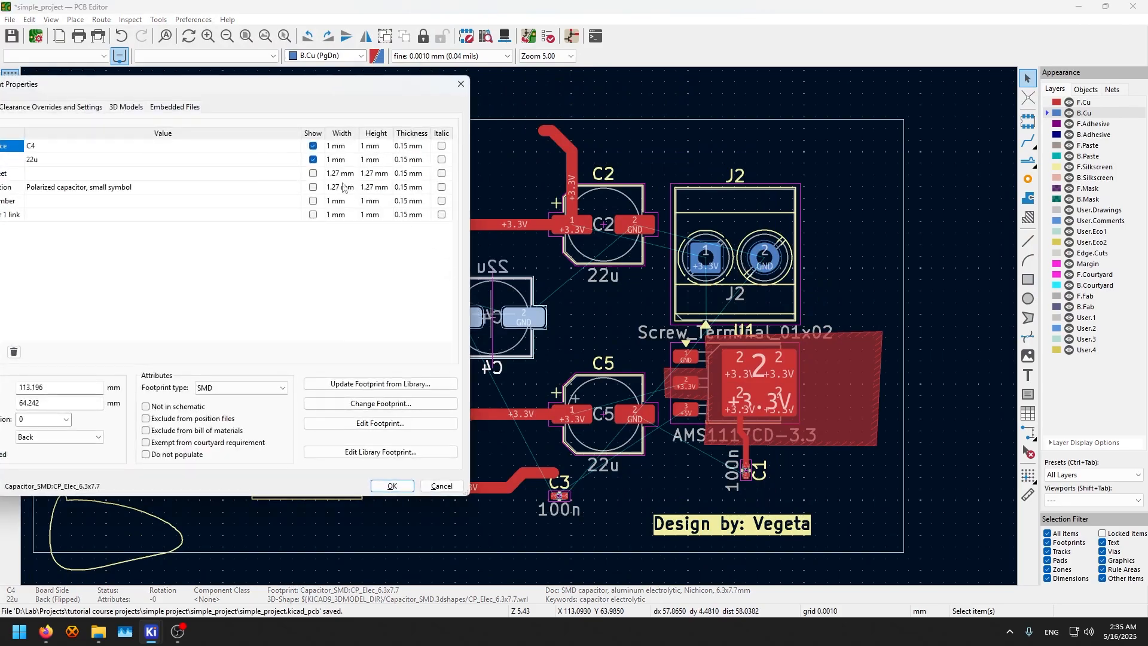
pyautogui.click(299, 106)
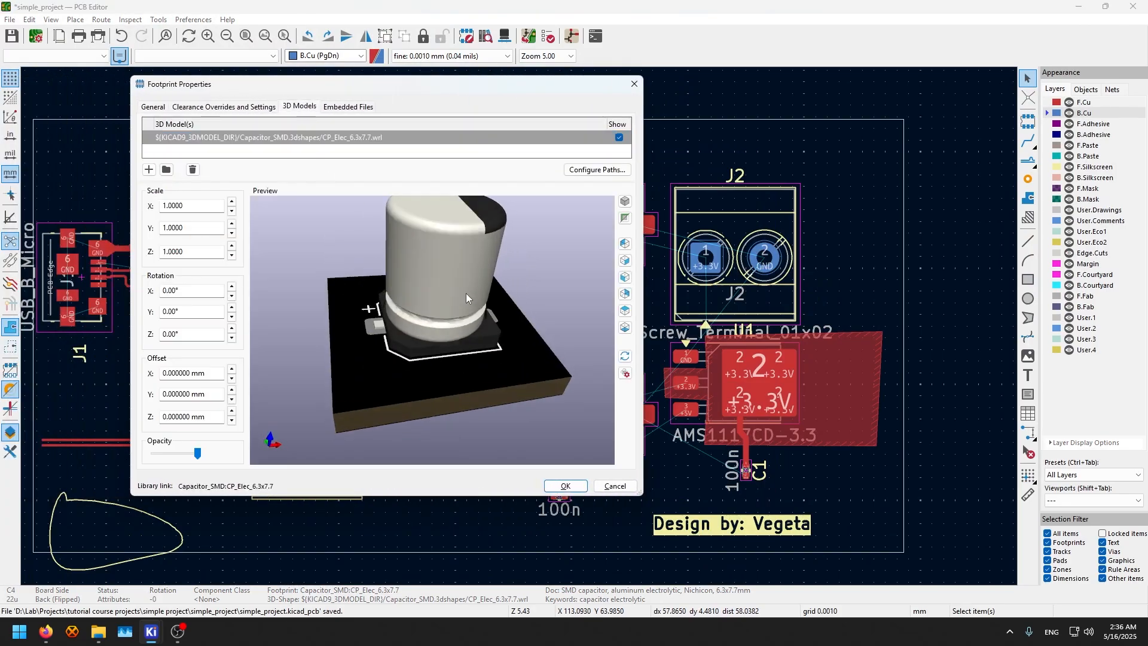
pyautogui.click(304, 138)
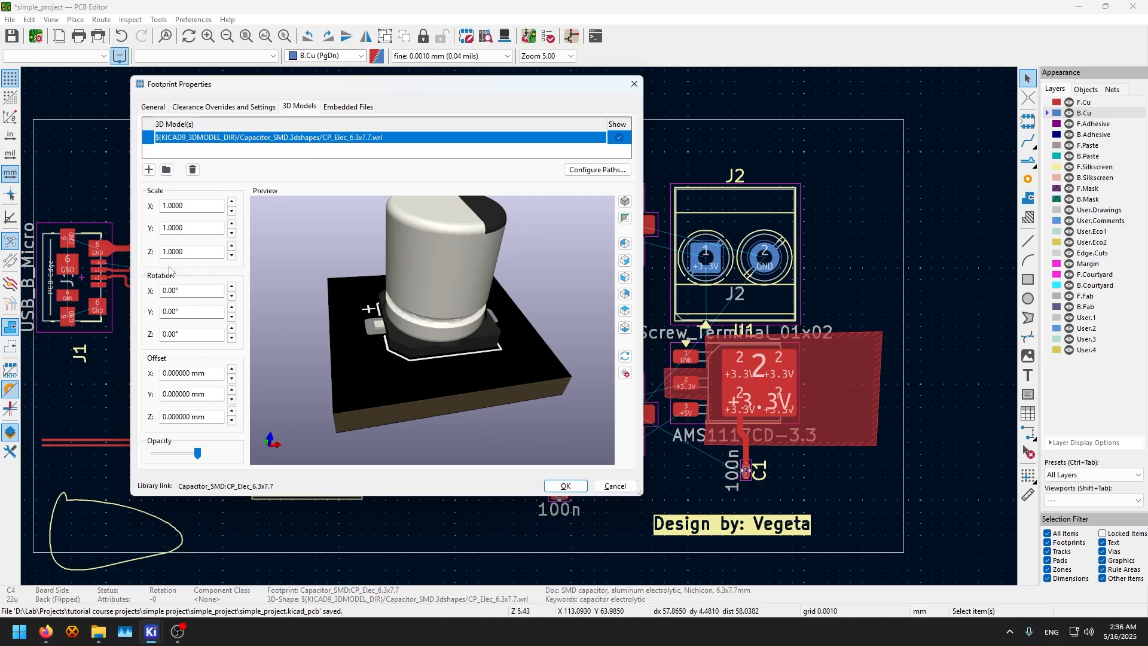
pyautogui.click(299, 107)
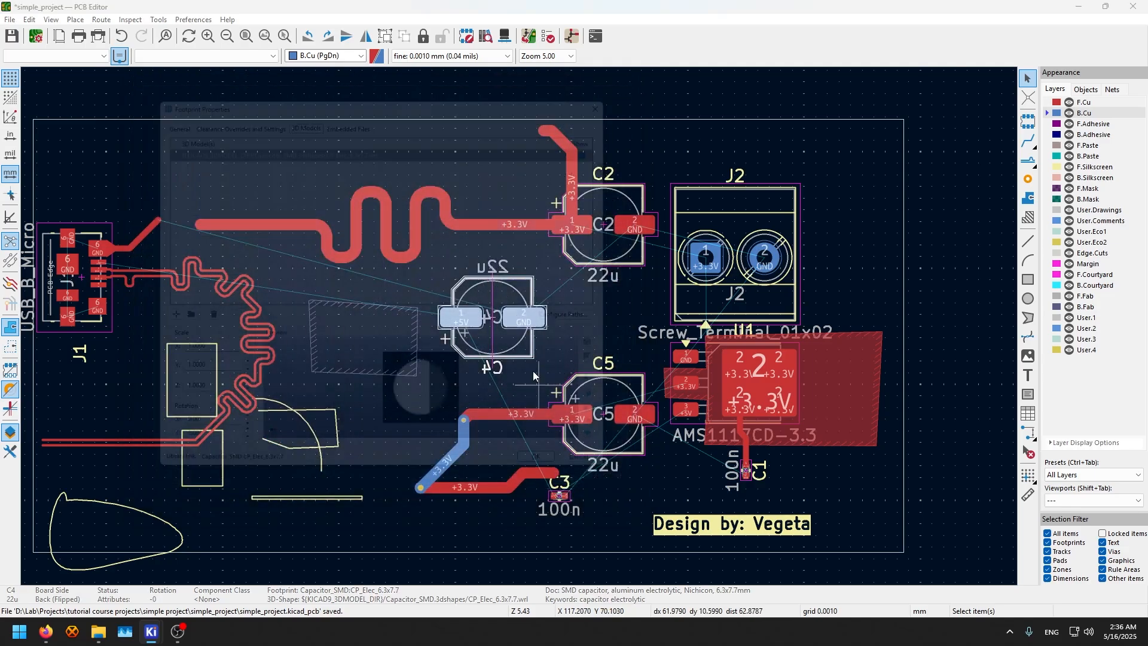
pyautogui.click(328, 108)
# Review C4's clearance overrides, pad connection to zones options and general fields, and leave the footprint properties without changes
pyautogui.click(218, 108)
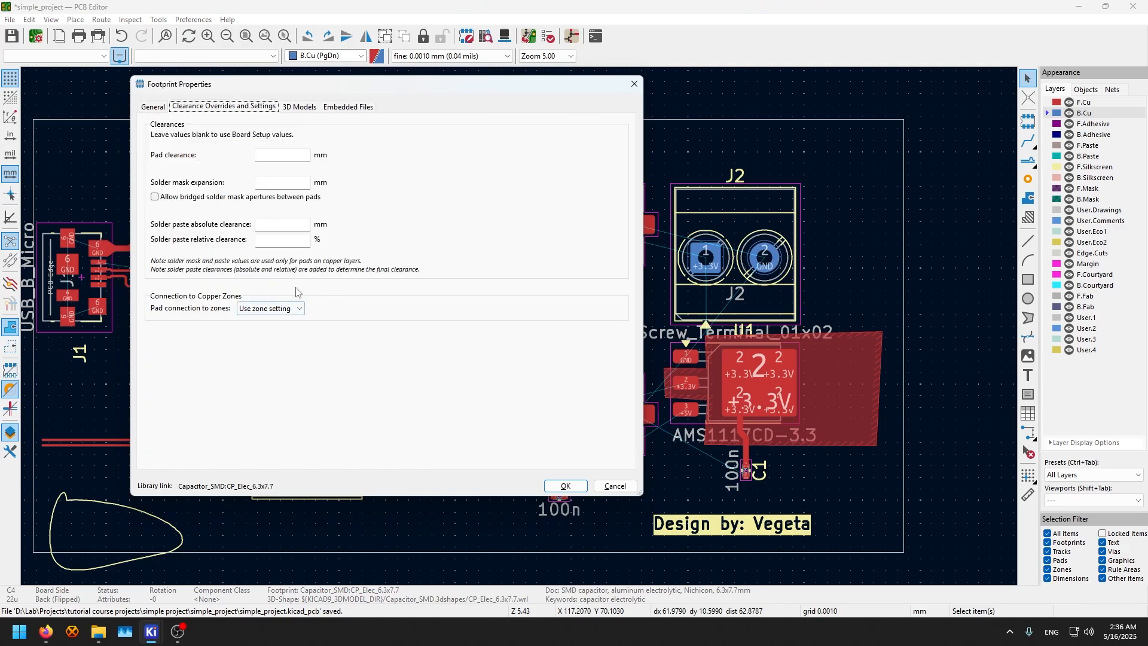
pyautogui.click(292, 308)
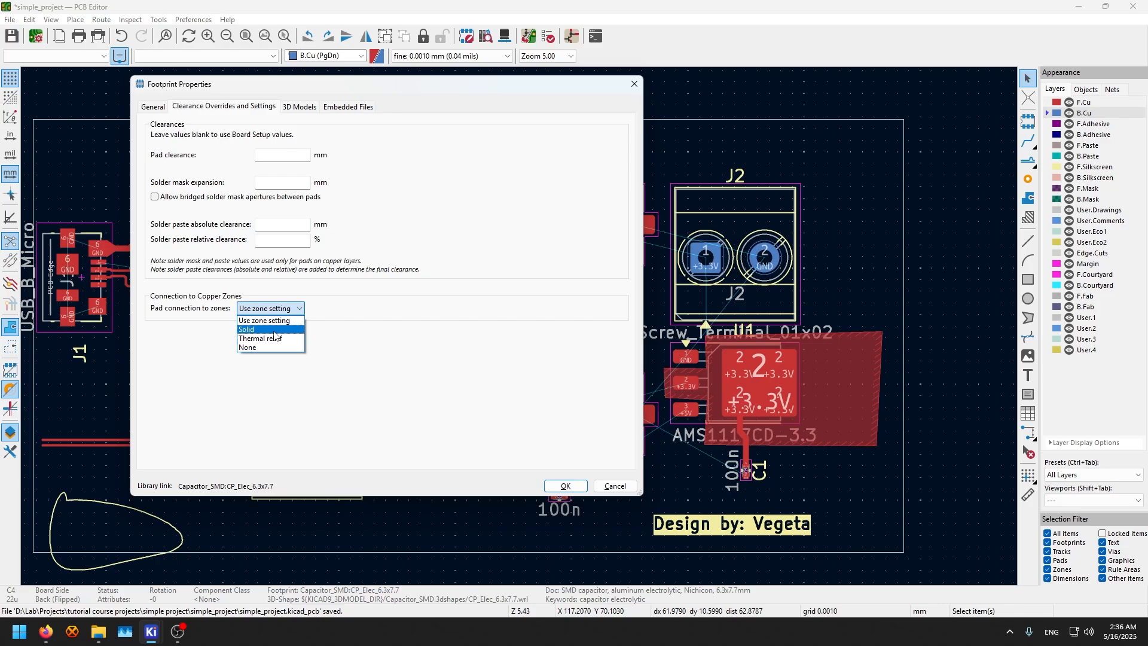
pyautogui.click(193, 305)
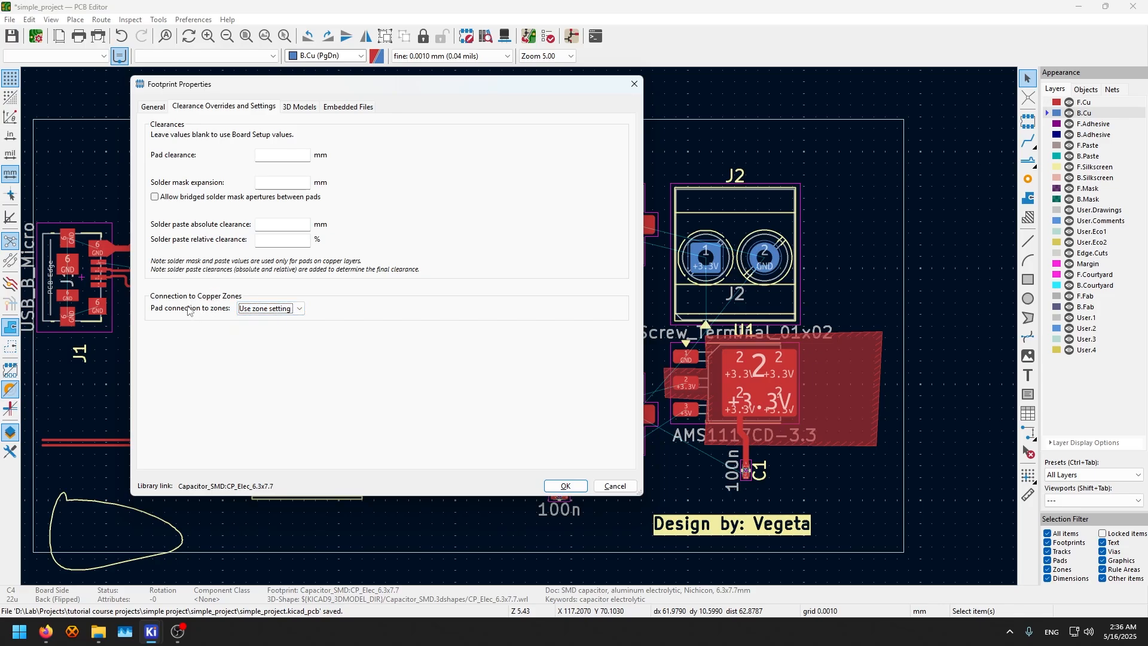
pyautogui.click(156, 108)
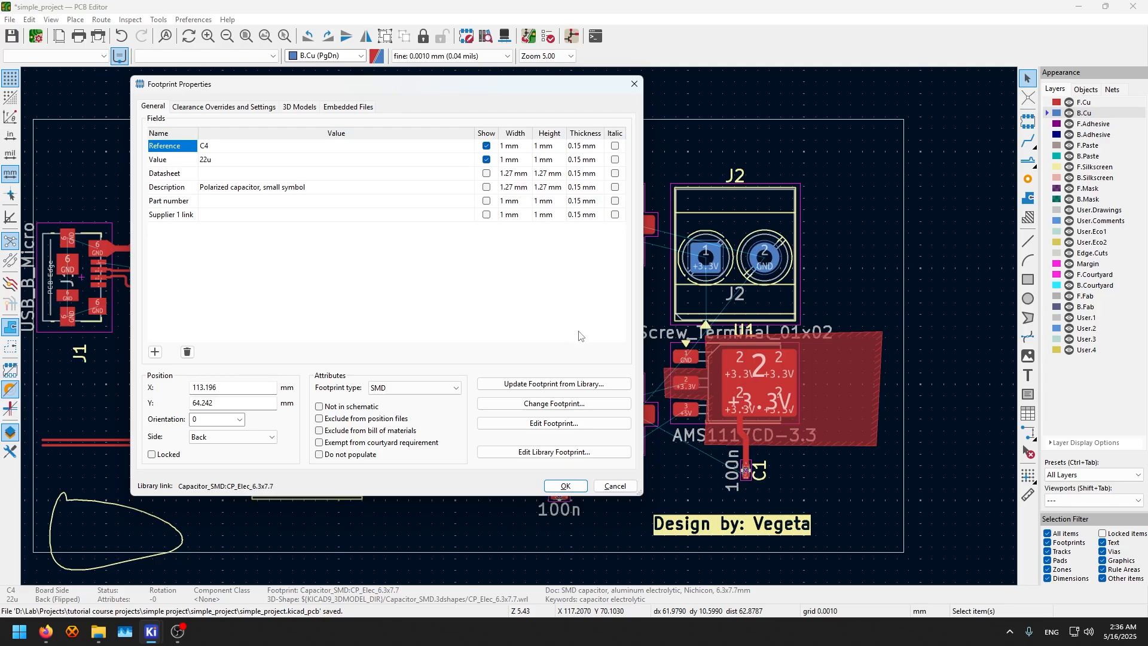
pyautogui.press('Escape')
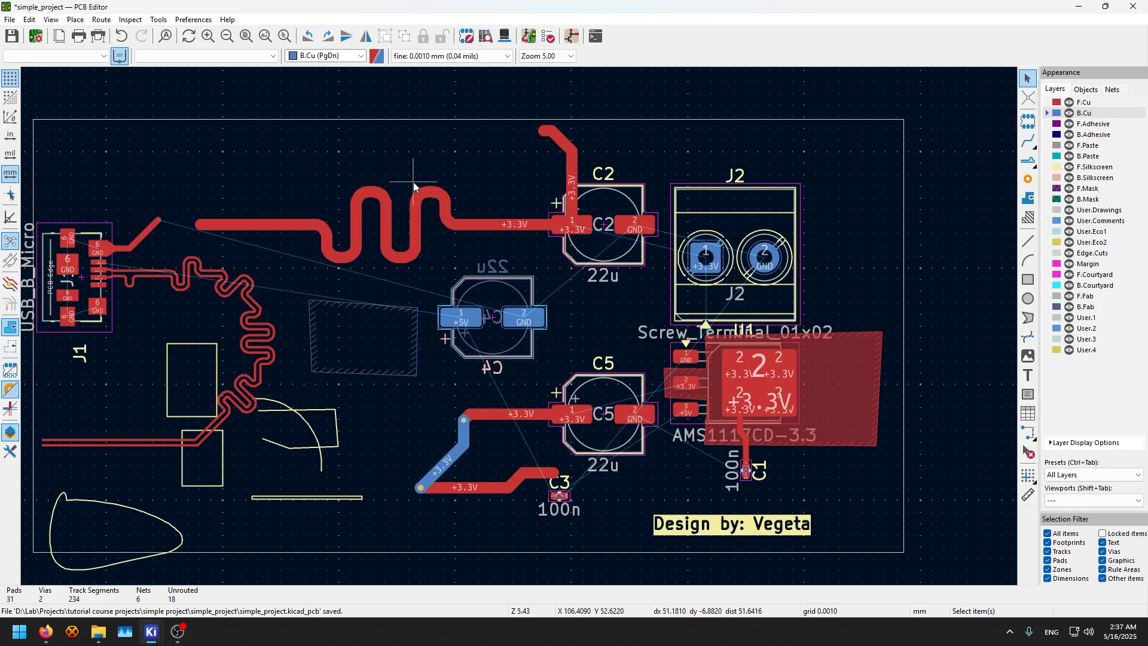
# Switch to Firefox, open the KiCAD 9 course playlist from the Thundertronics site in a new tab, and visit the Thundertronics channel page
pyautogui.click(46, 638)
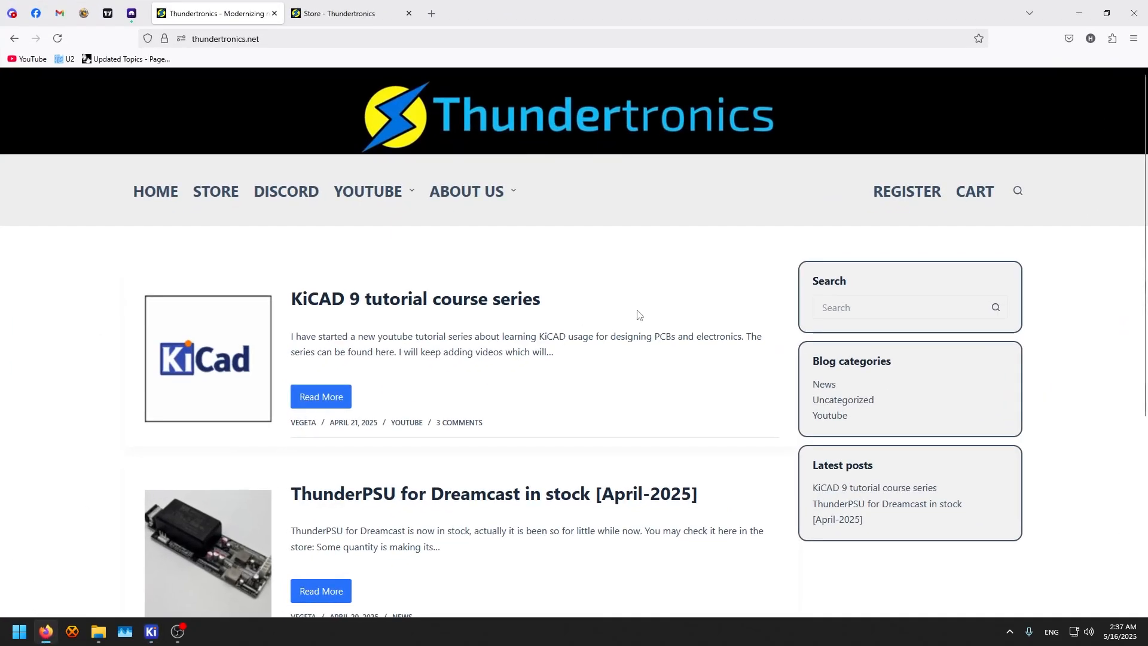
pyautogui.moveTo(368, 191)
pyautogui.rightClick(359, 239)
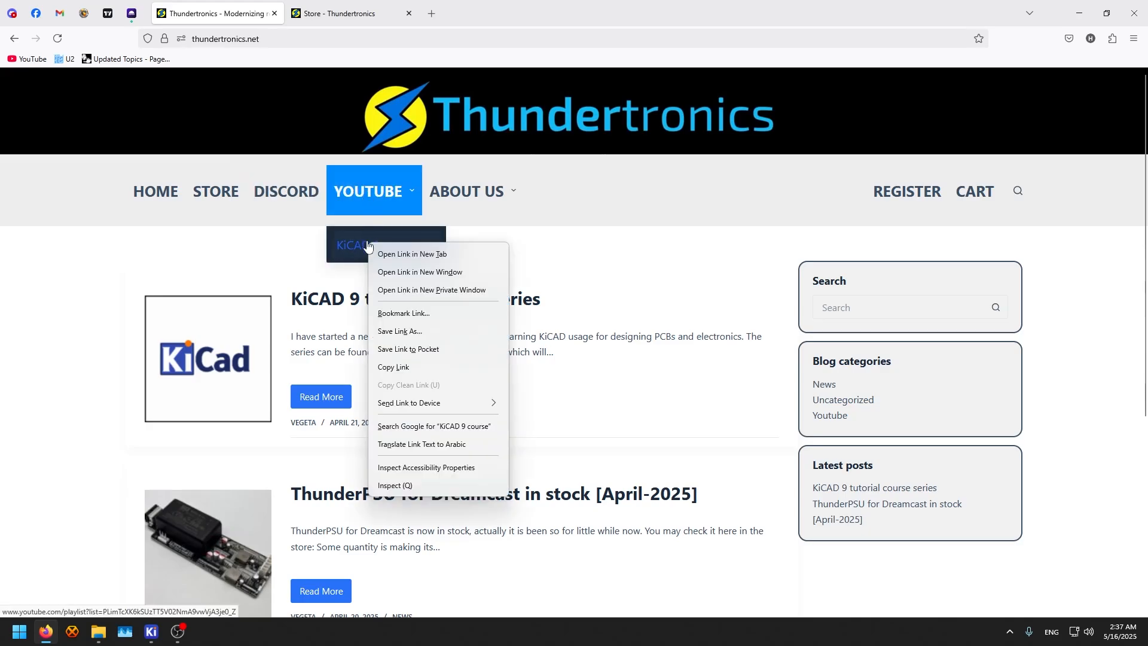
pyautogui.click(388, 248)
pyautogui.click(365, 8)
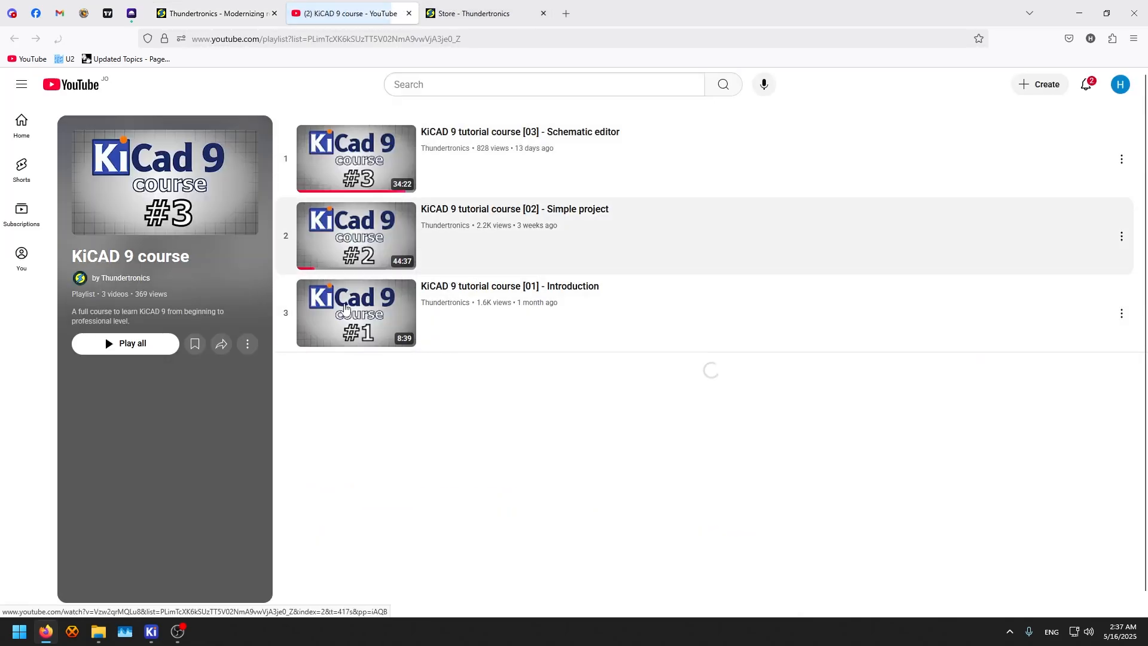
pyautogui.click(122, 279)
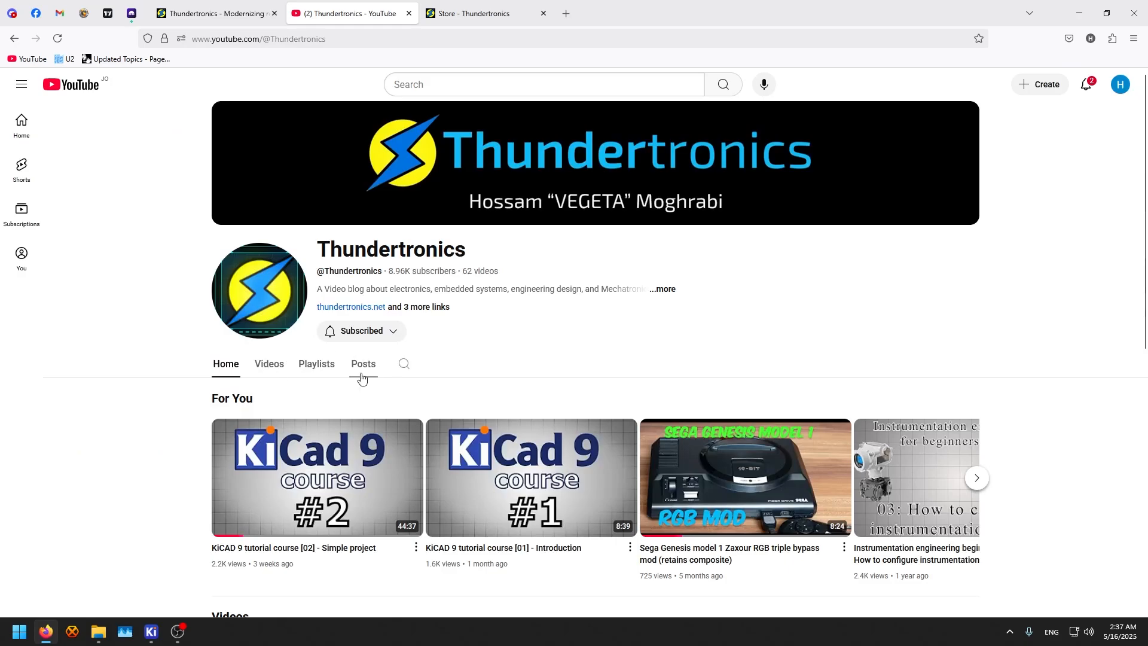
# View the Thundertronics store and its ThunderDream – Dreamcast power supply product page, and return to the Thundertronics YouTube channel
pyautogui.click(475, 11)
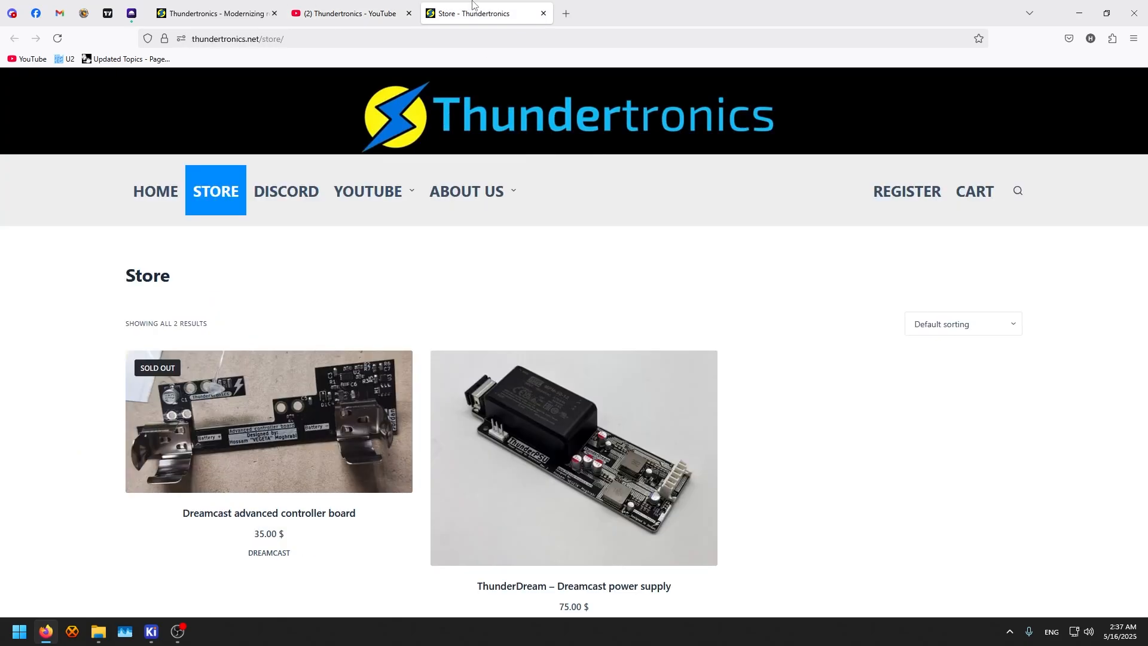
pyautogui.hotkey('ctrl', 'w')
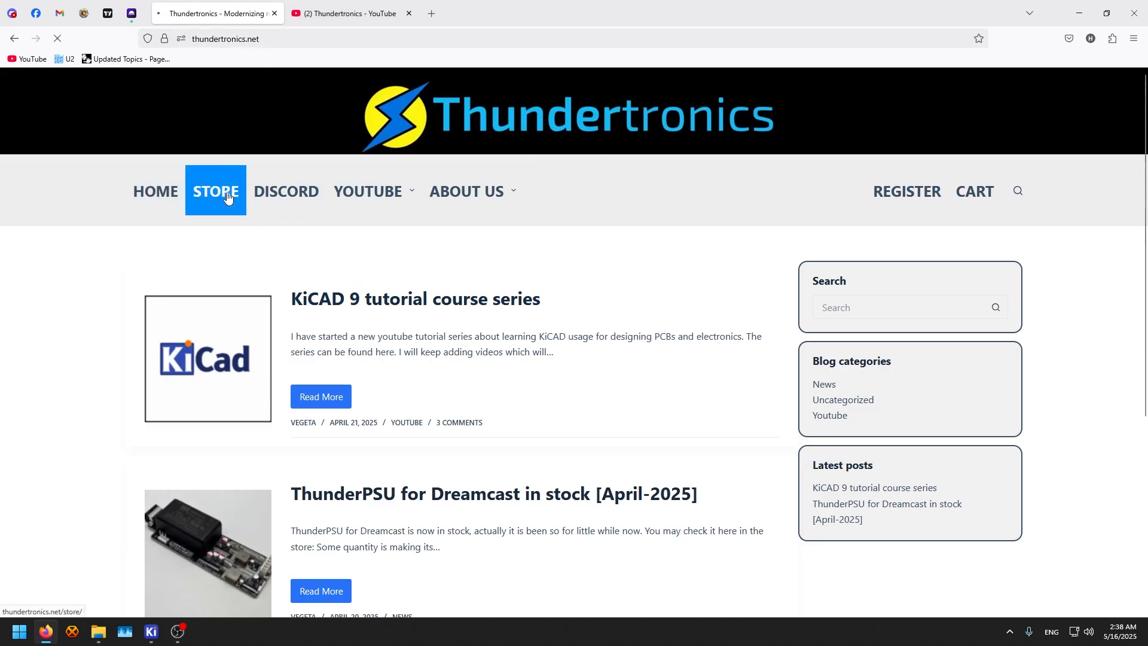
pyautogui.scroll(-2, 333, 321)
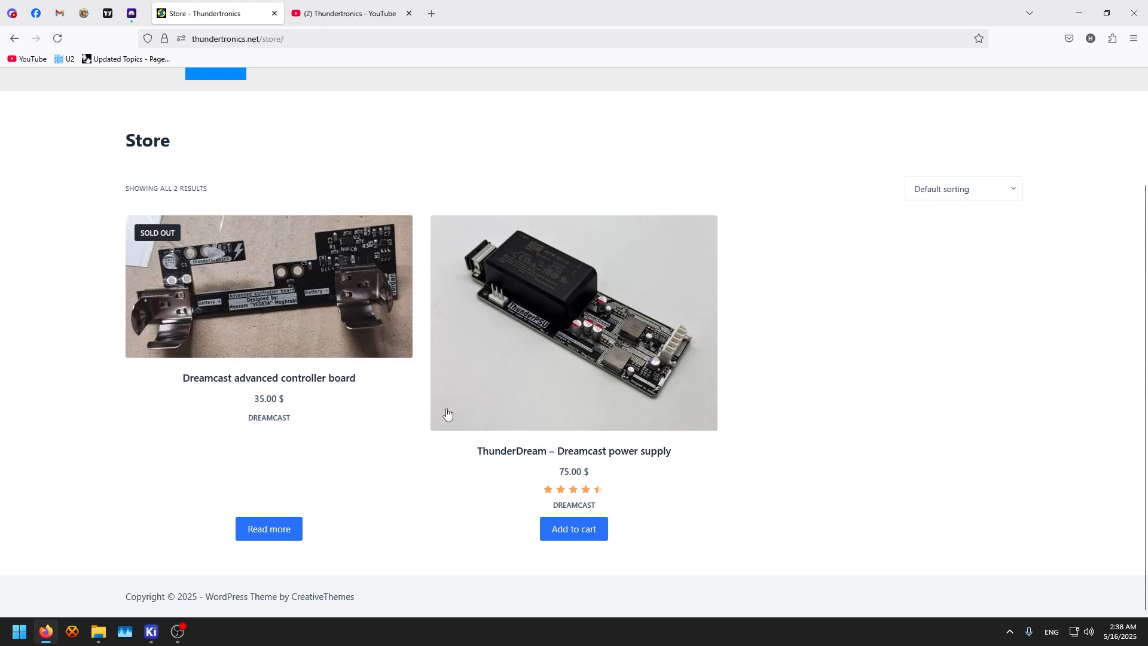
pyautogui.click(551, 349)
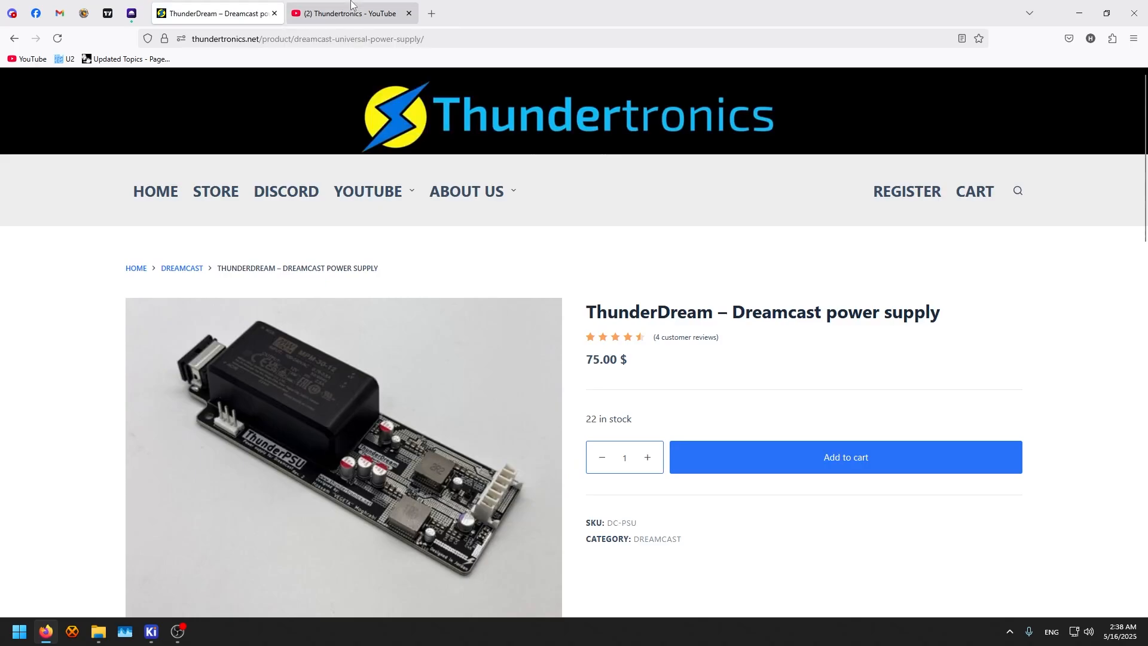
pyautogui.click(351, 13)
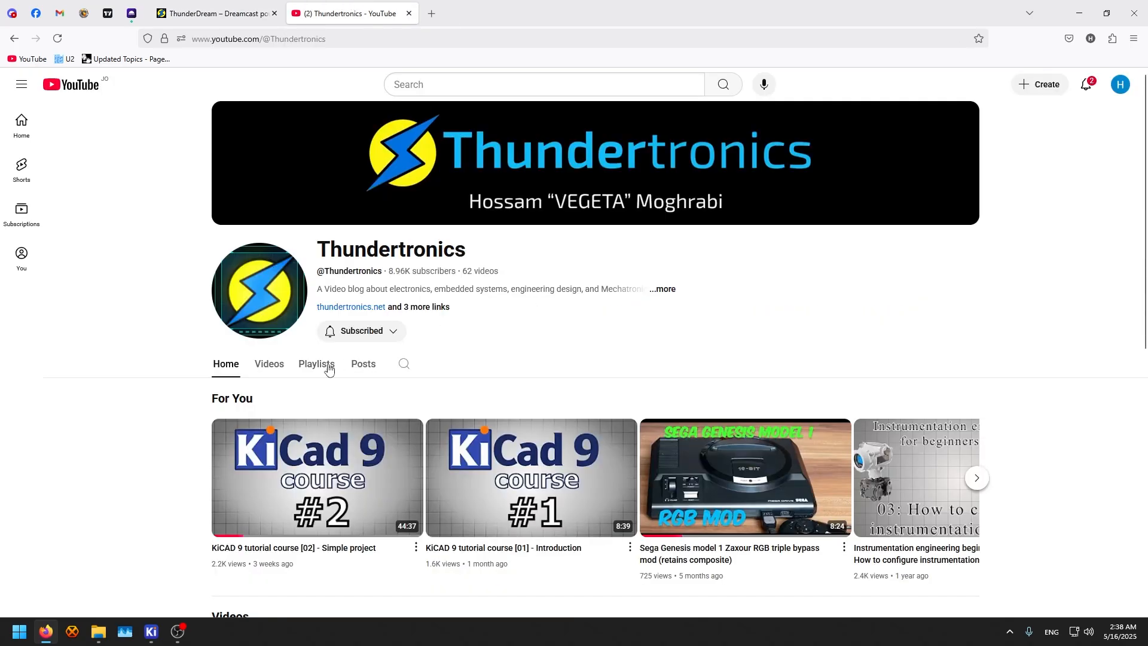